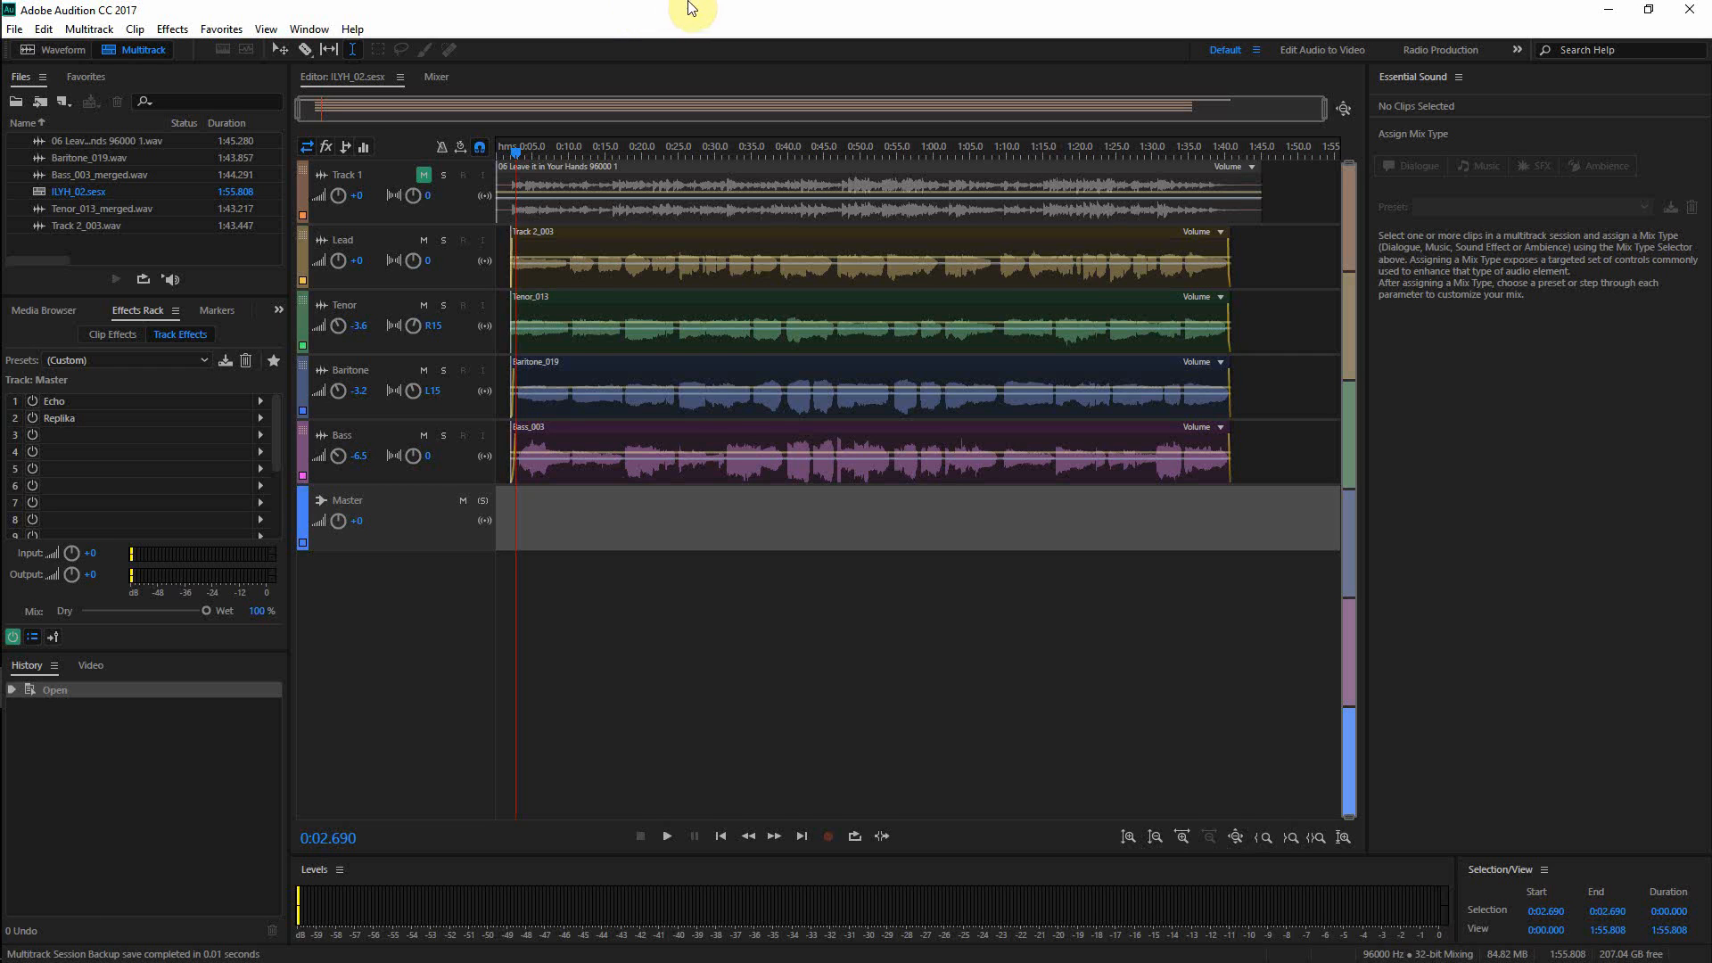
- Play the session from about 0:02.3 and solo the Lead track
left_click_drag(517, 158, 513, 170)
key("space")
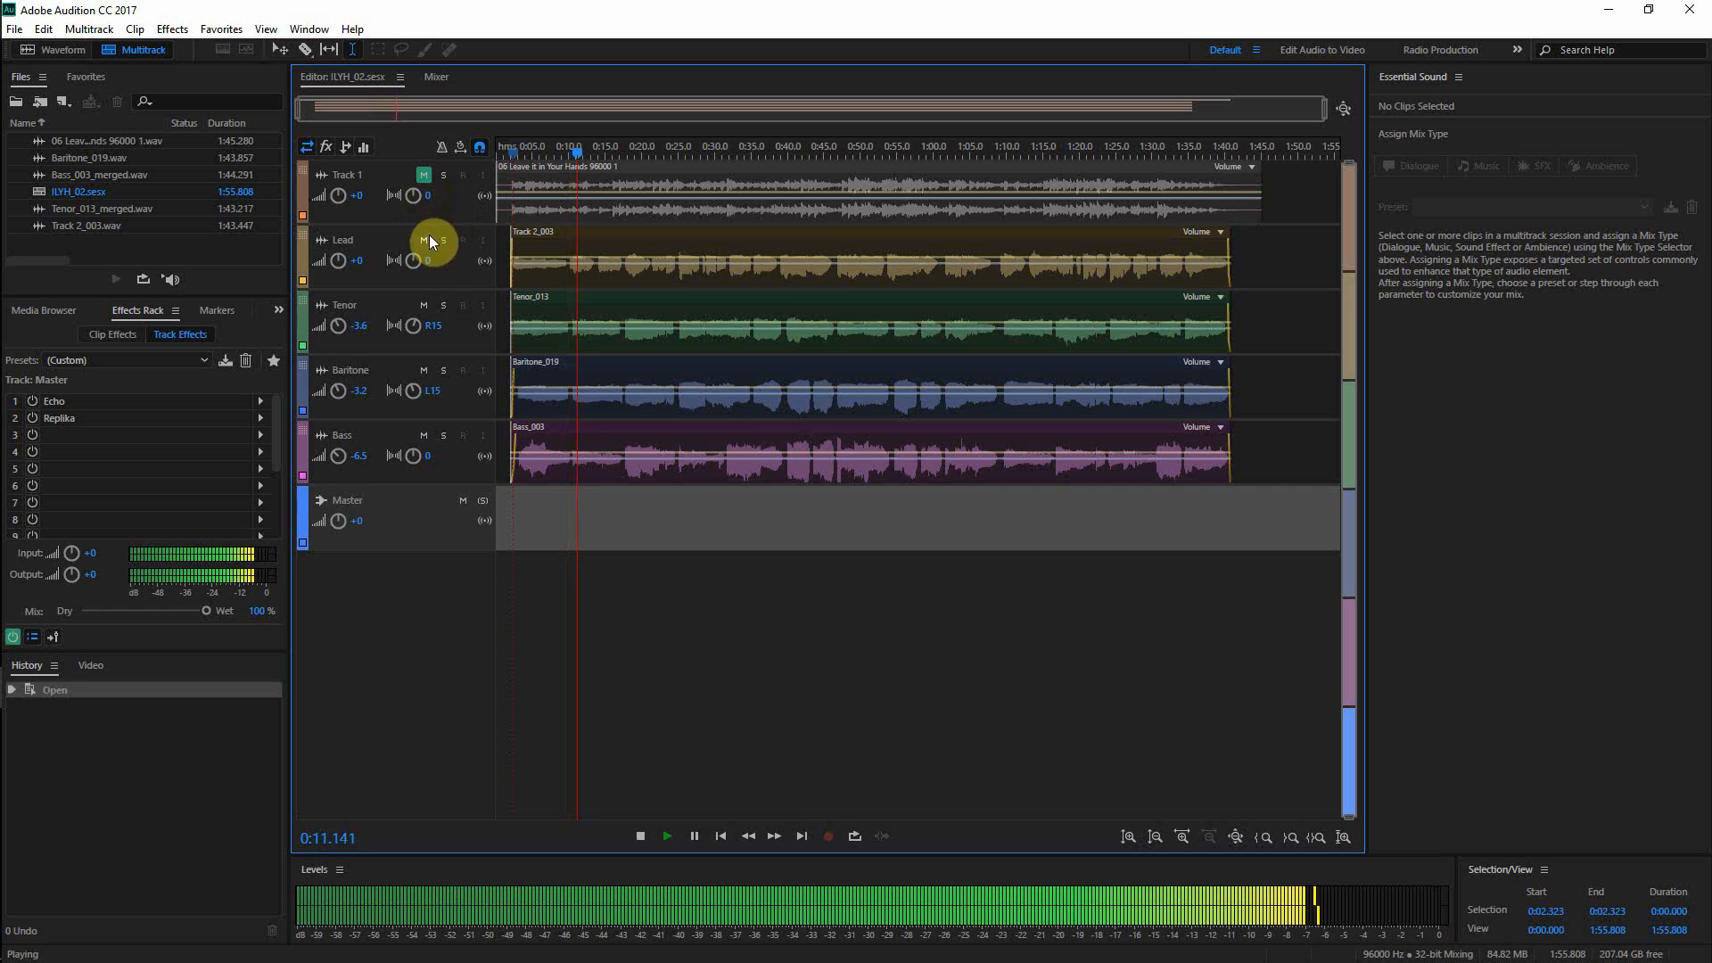
left_click(389, 236)
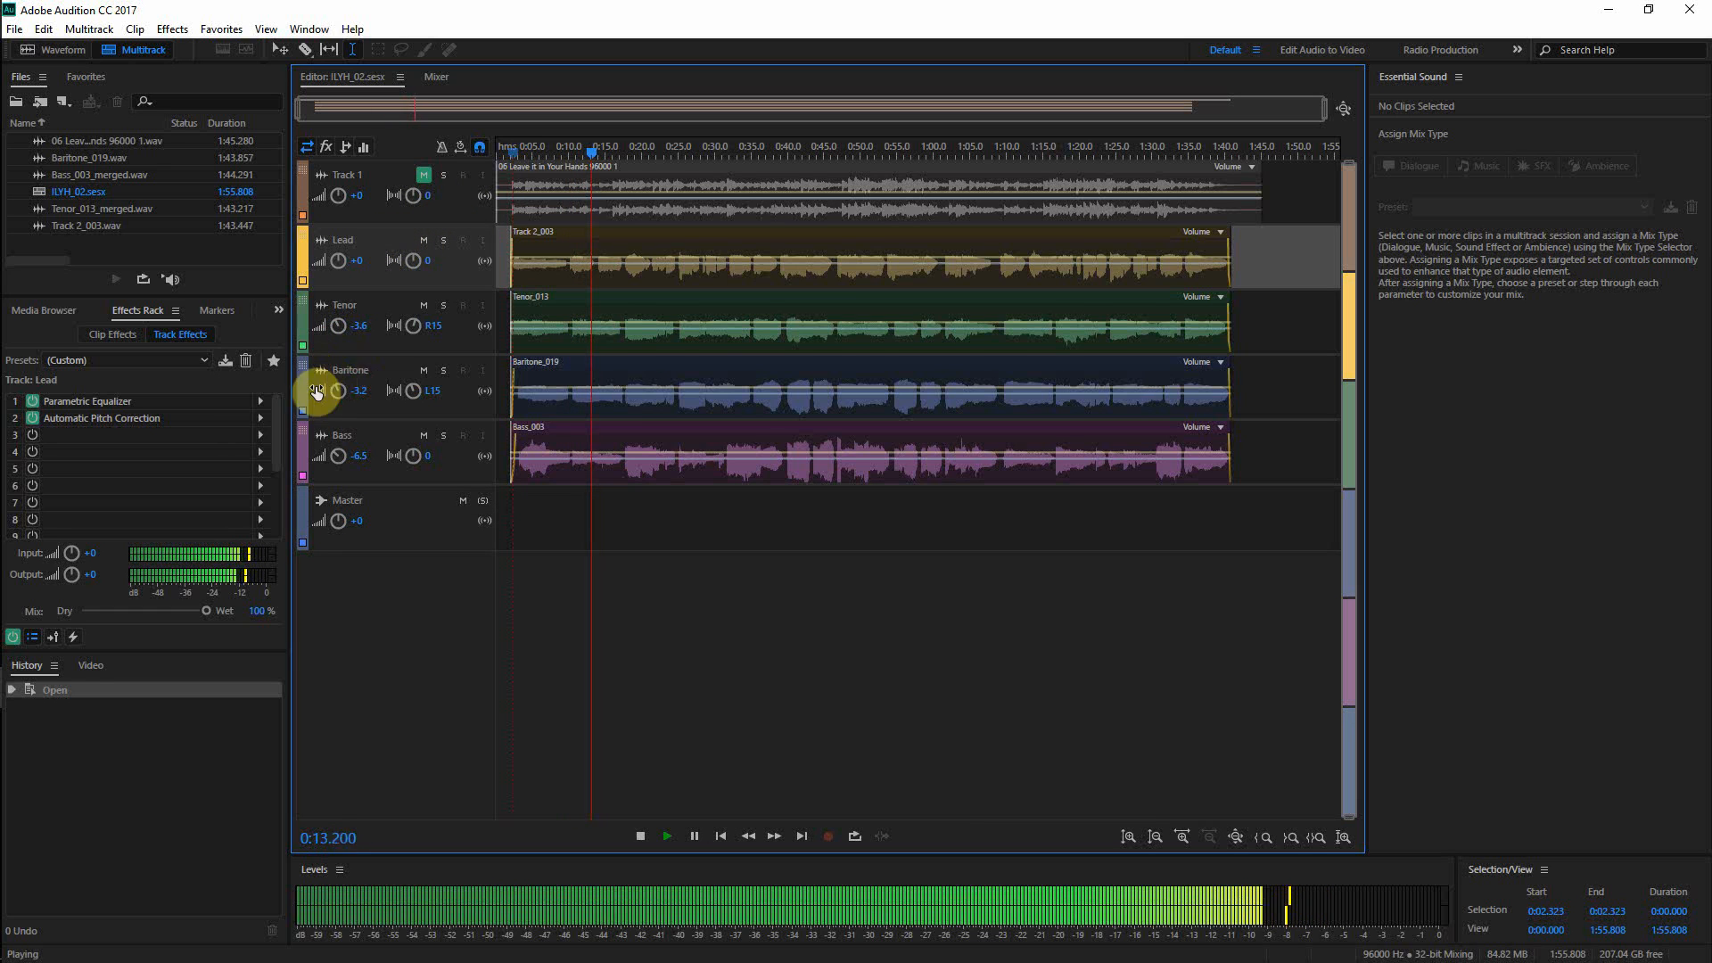
left_click(444, 240)
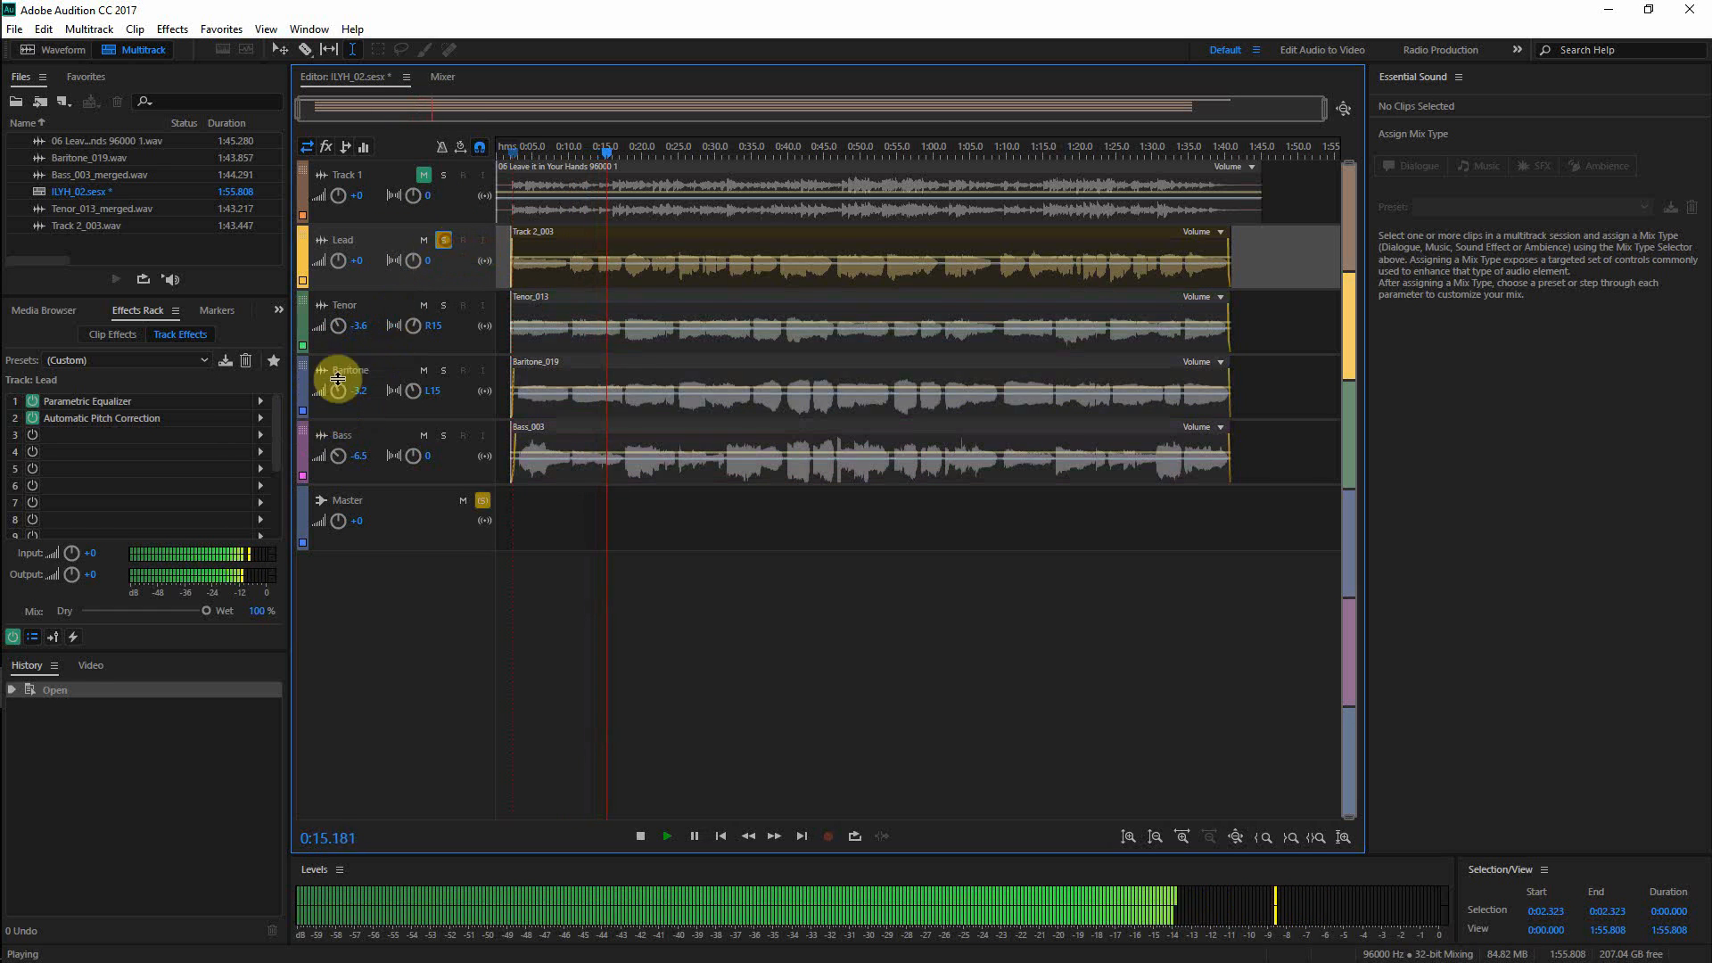
- Set the sensitivity of the Lead track's Automatic Pitch Correction to 37 and save the session
left_click(260, 418)
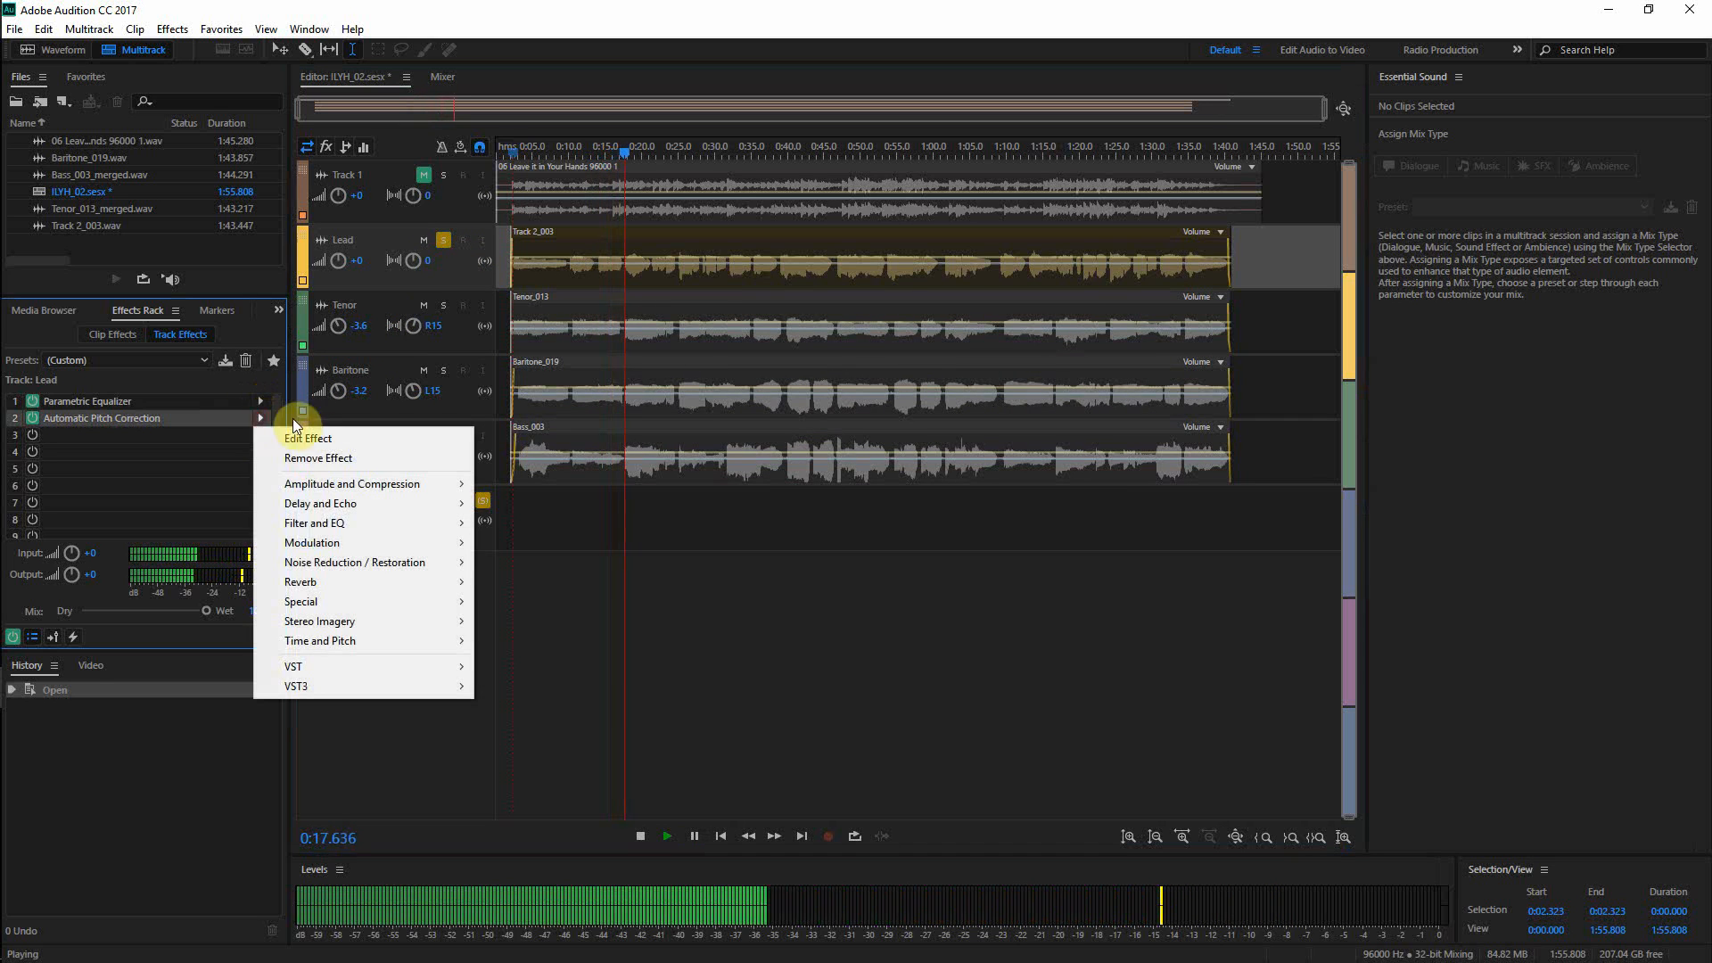
left_click(335, 440)
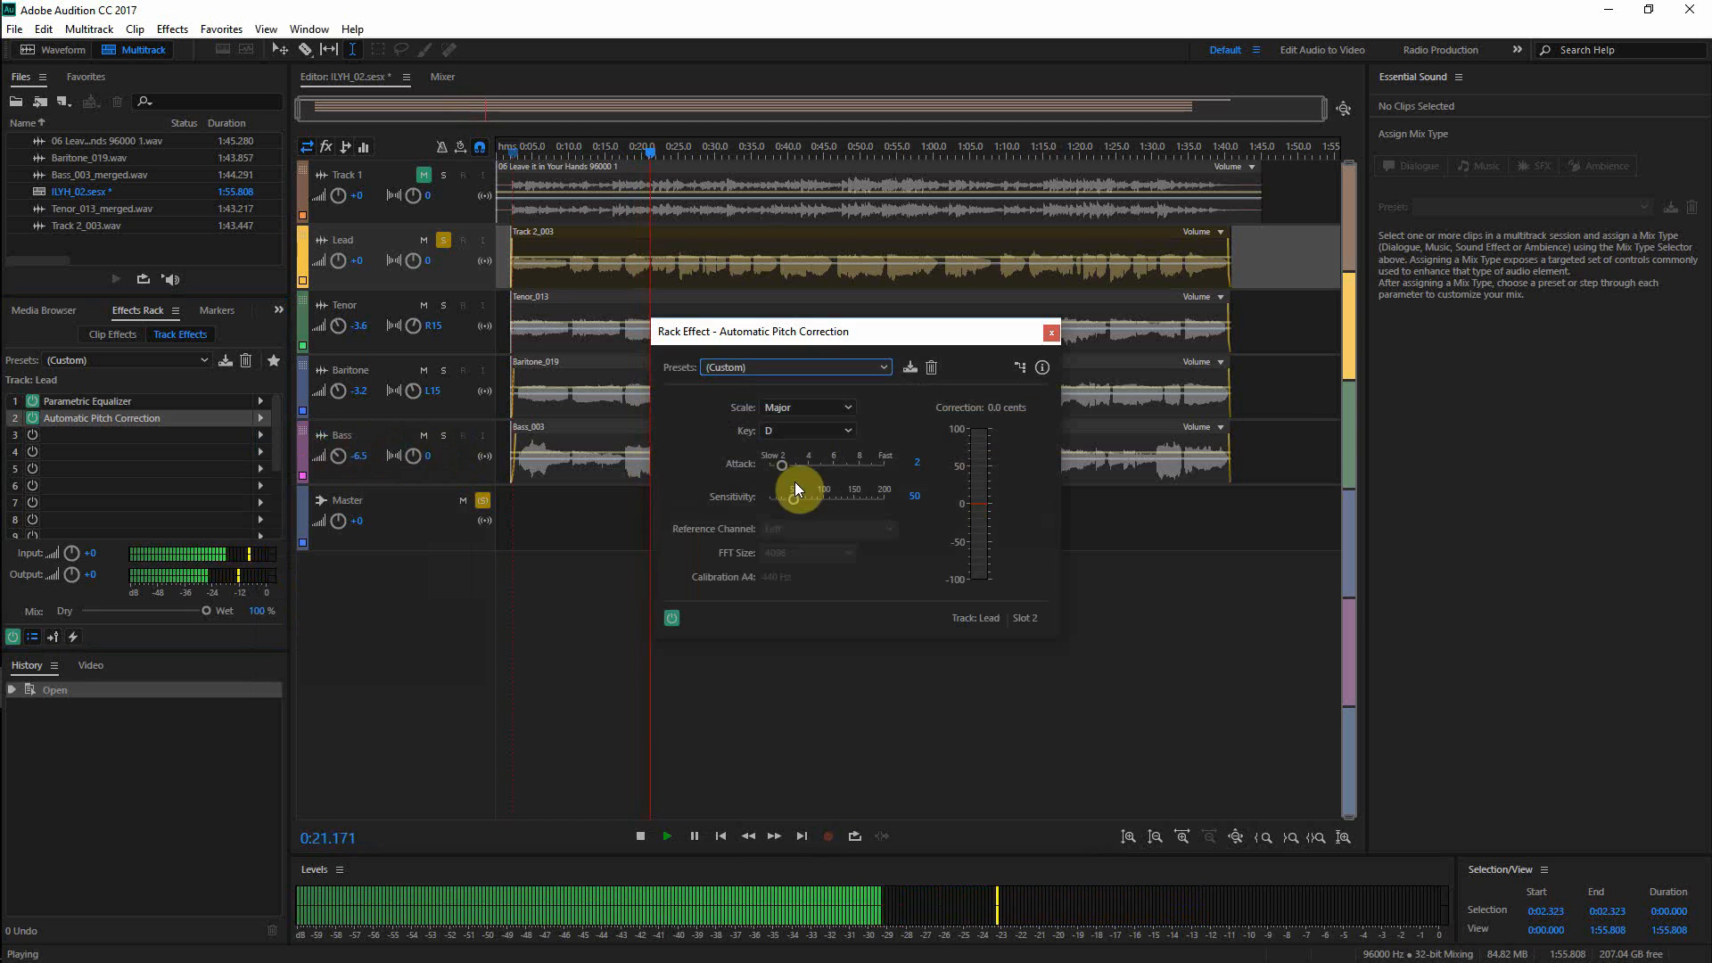
left_click(916, 497)
left_click_drag(916, 497, 904, 497)
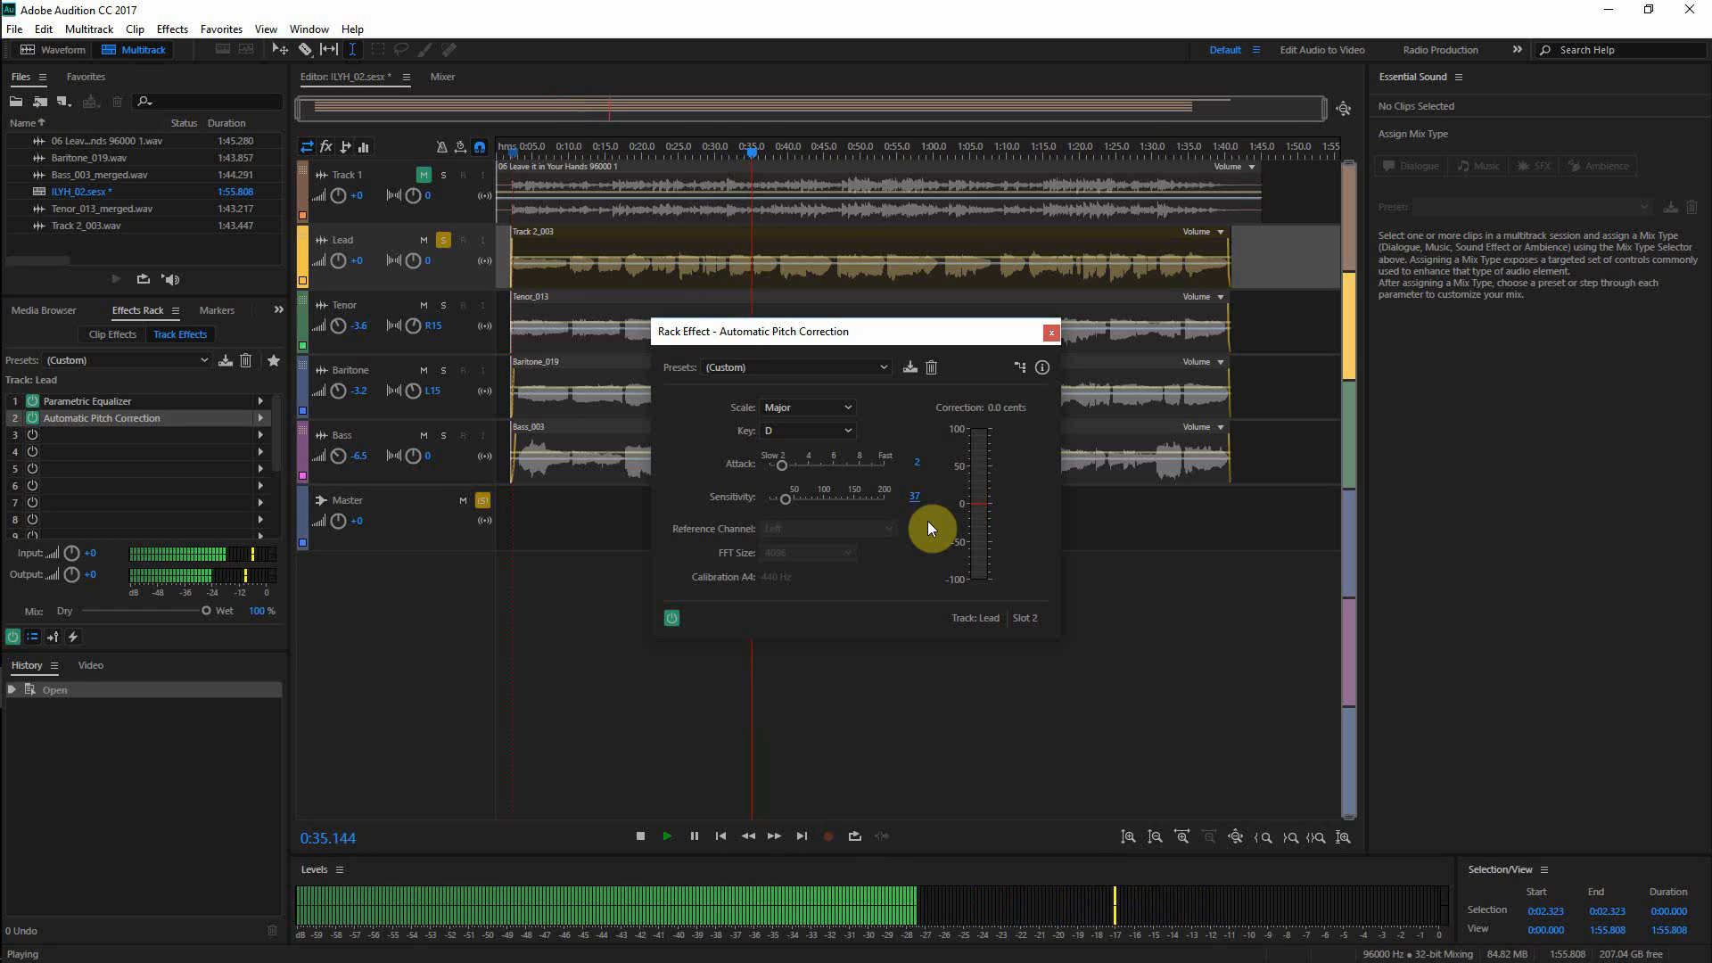
key("ctrl+s")
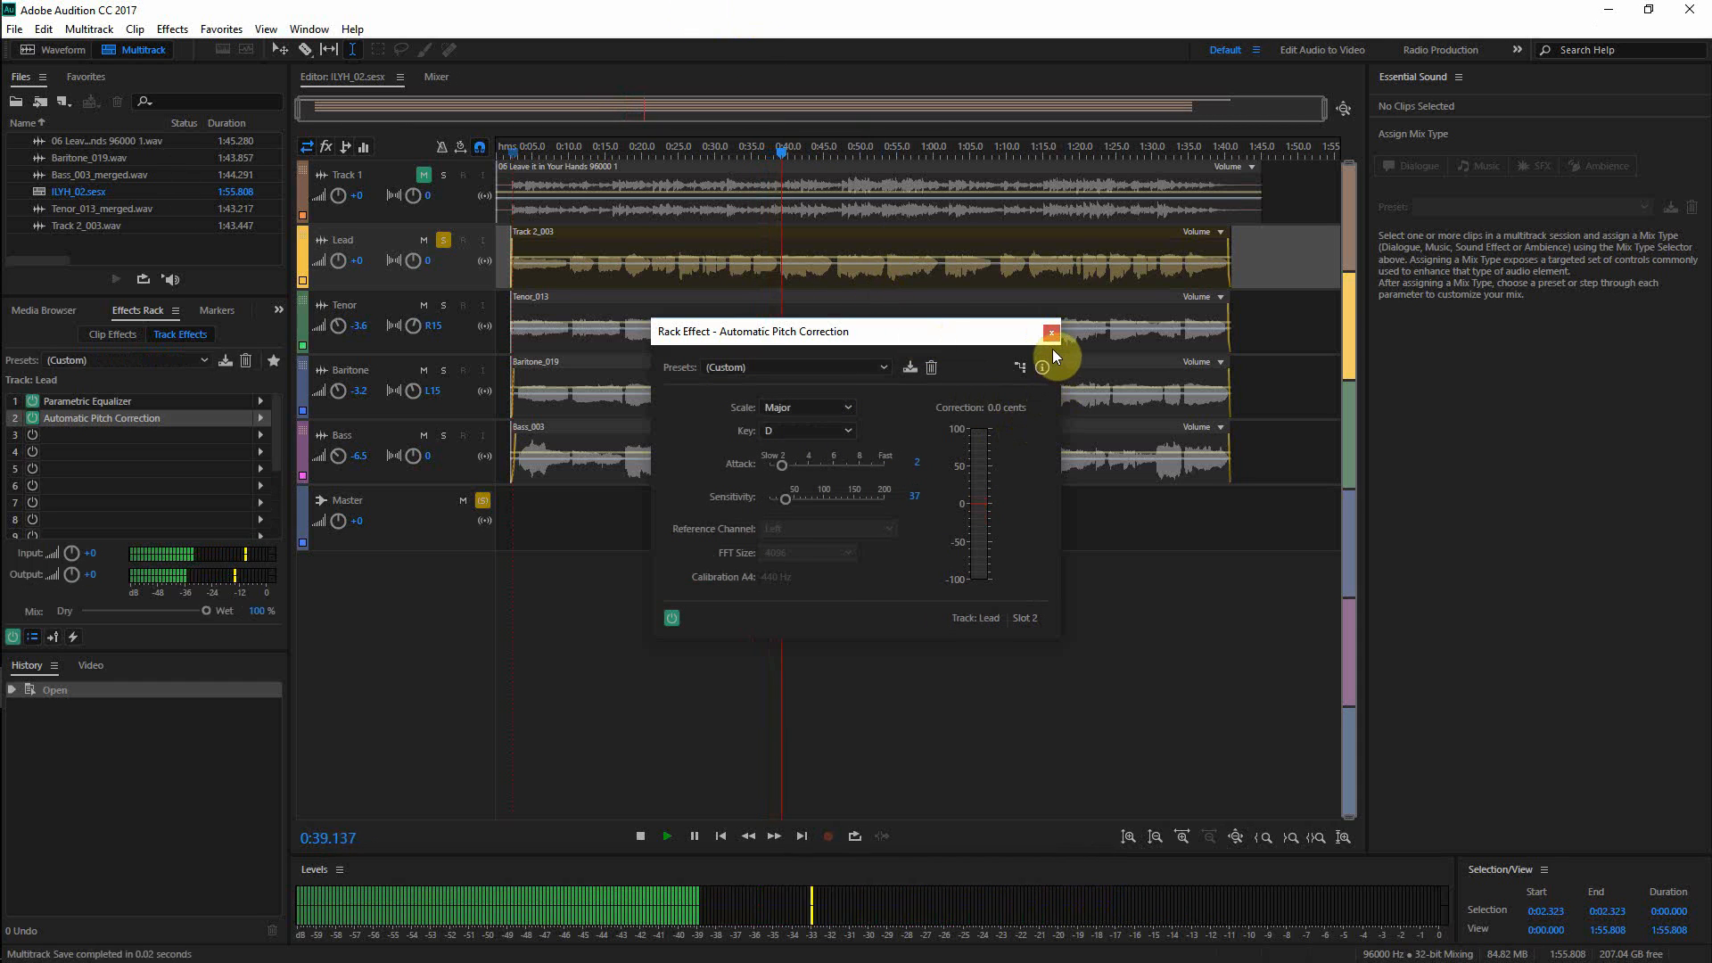
- Set the Baritone track's Automatic Pitch Correction sensitivity to 37, solo that track, and close the effect settings
left_click(457, 389)
left_click(259, 422)
left_click(331, 437)
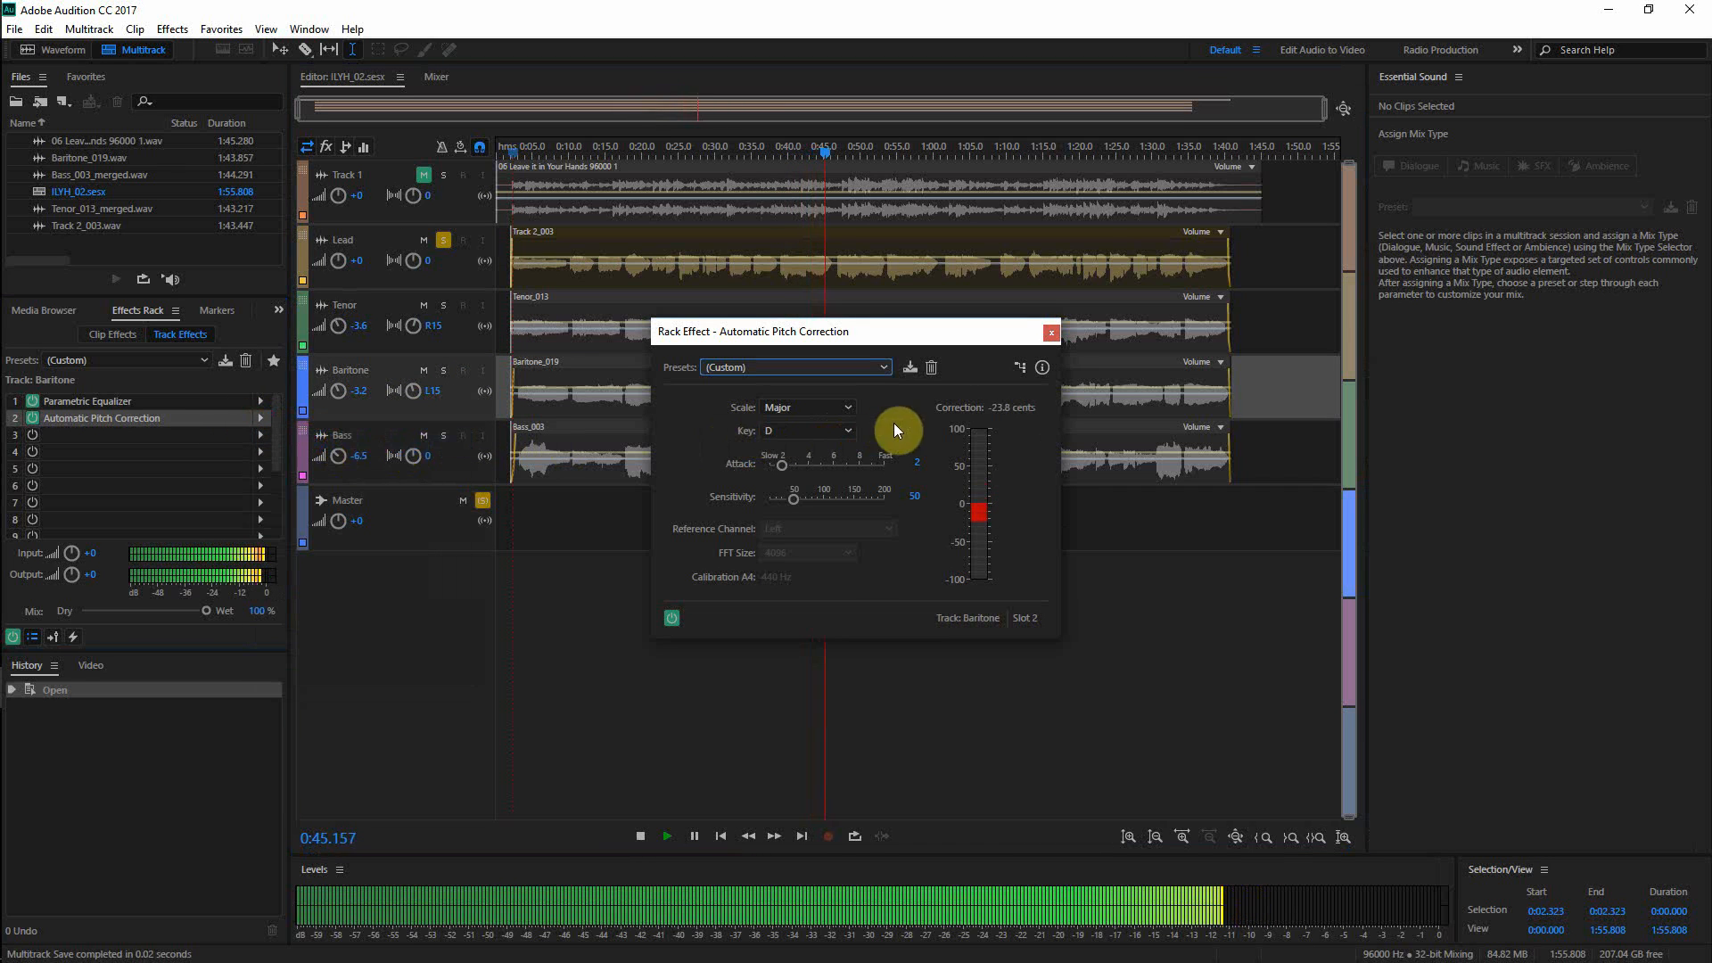
left_click_drag(917, 500, 898, 495)
left_click(916, 494)
type("37")
key("Return")
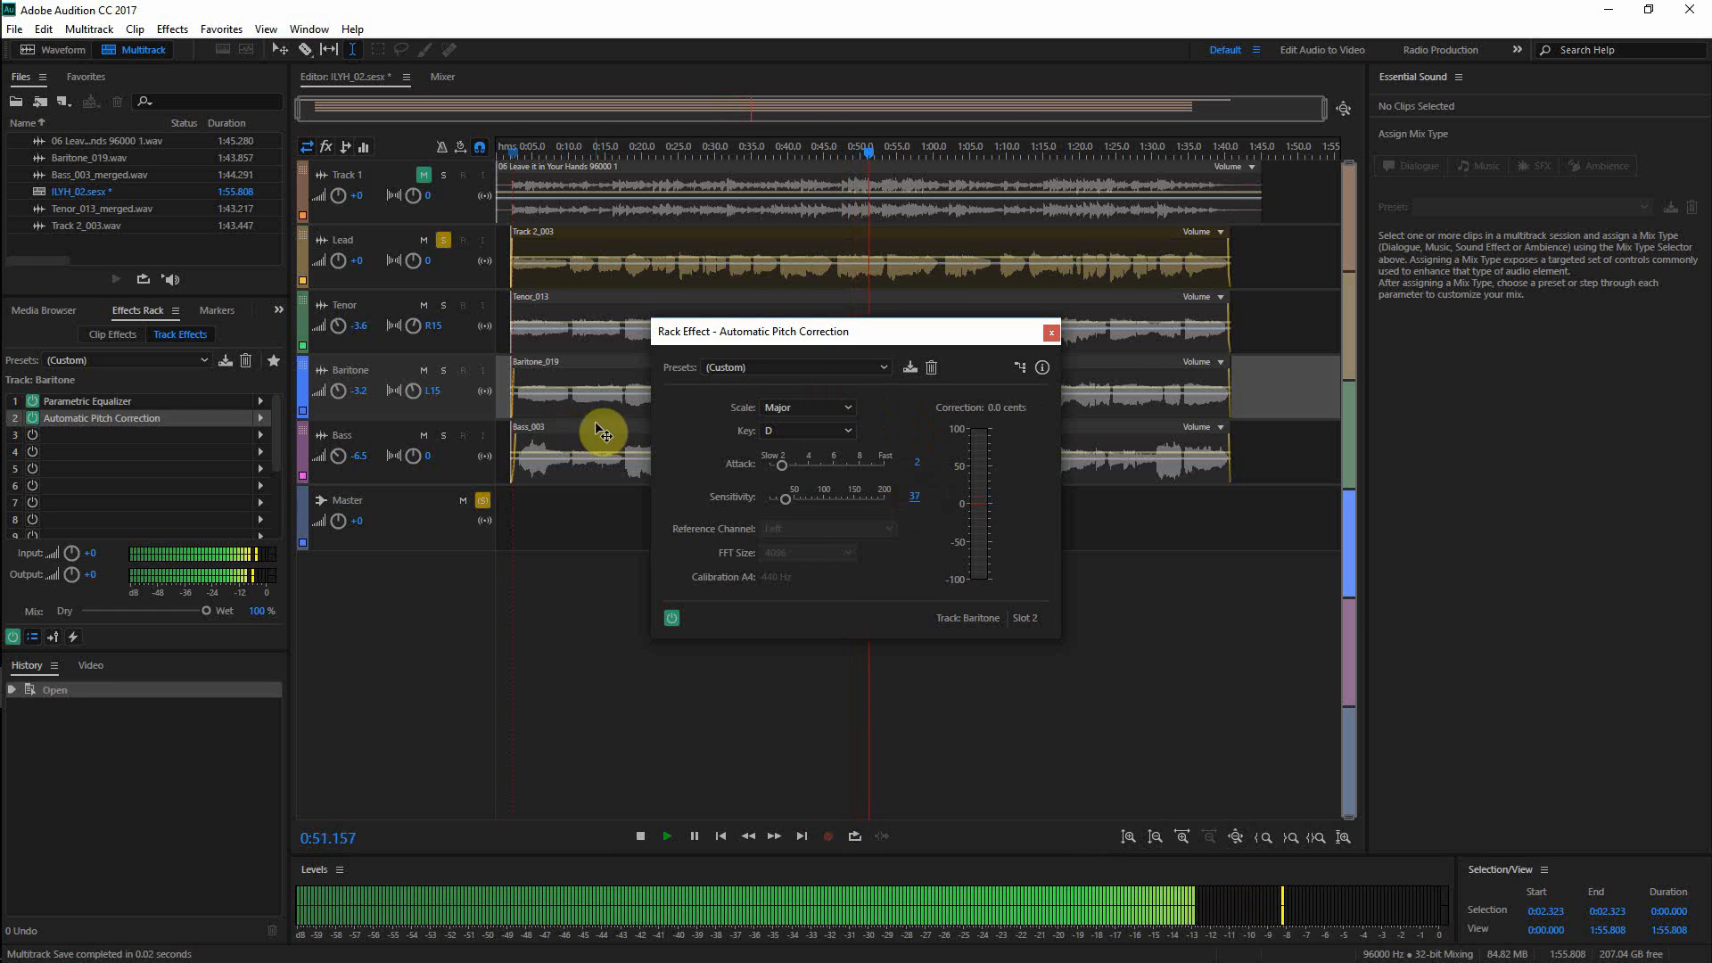
left_click(441, 369)
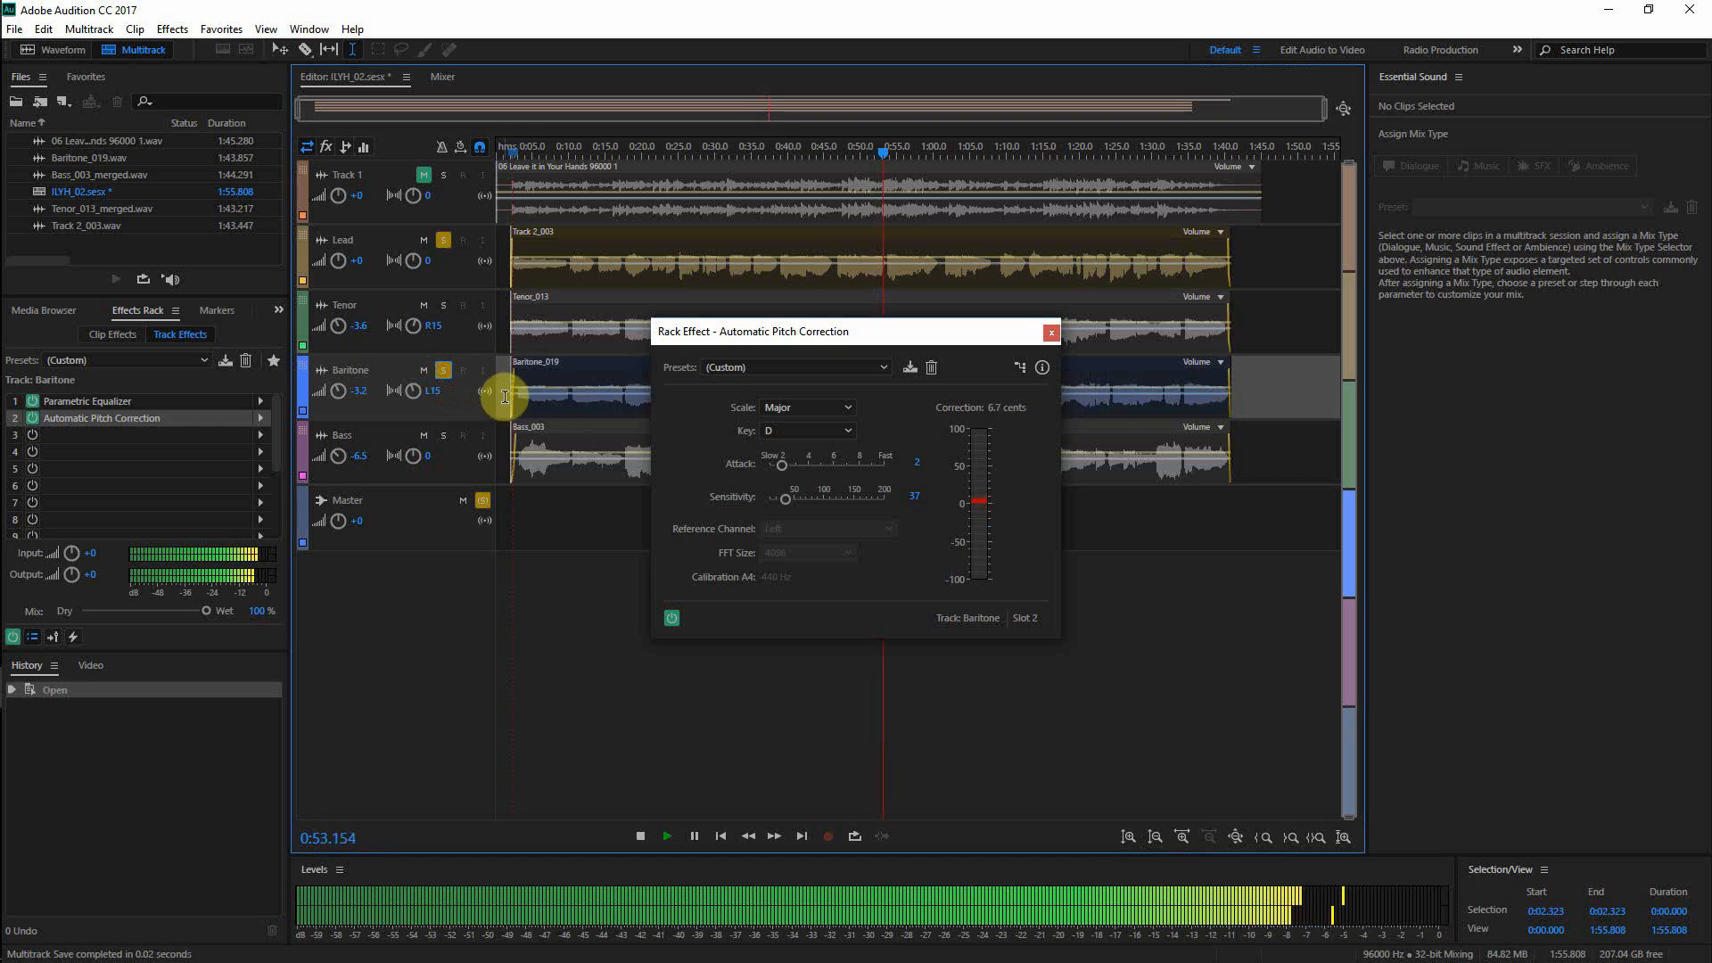
left_click(1050, 333)
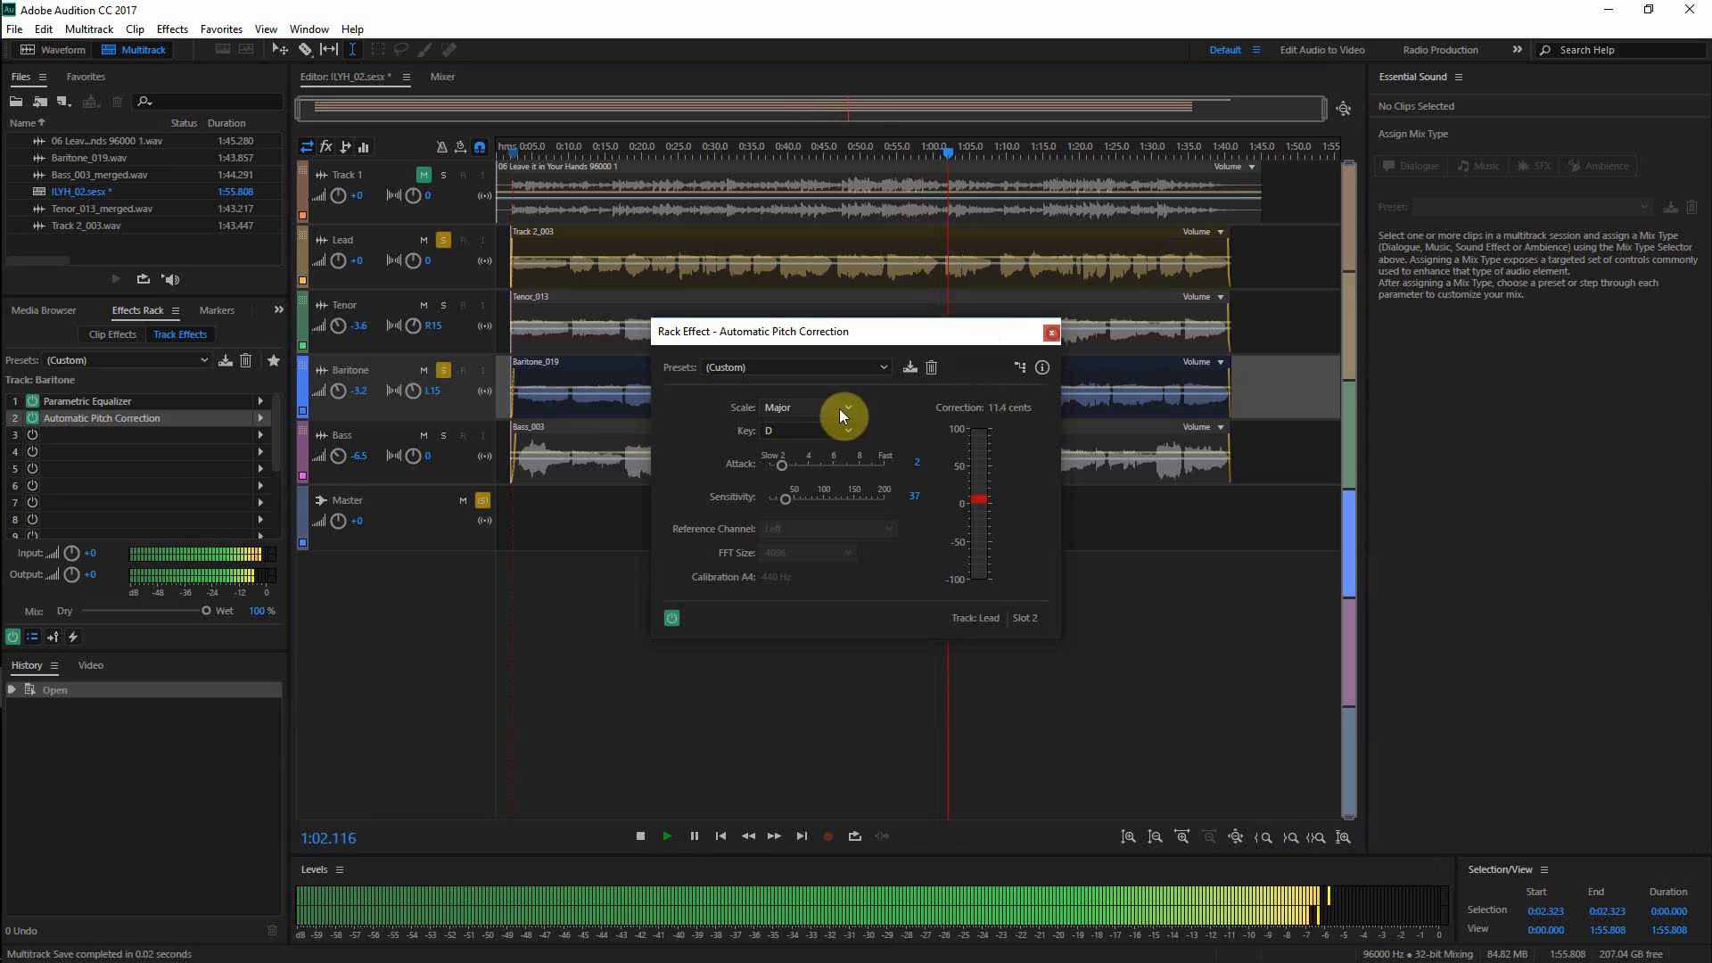
left_click(1051, 333)
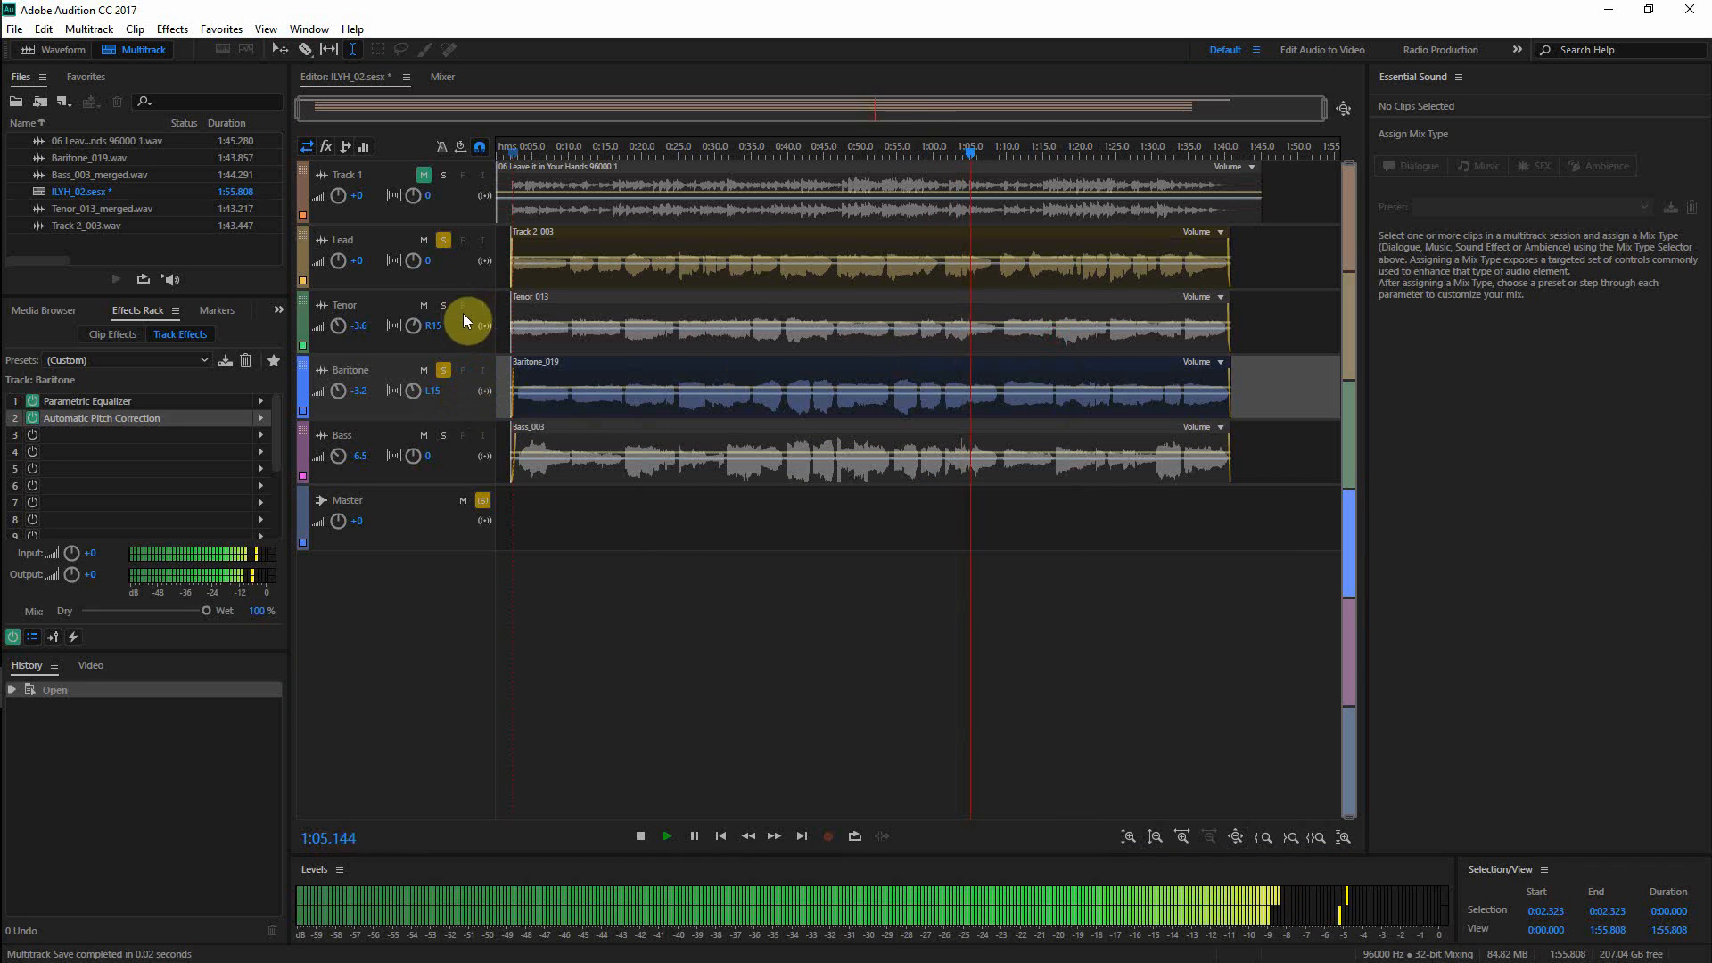
- Set the Tenor track's Automatic Pitch Correction sensitivity to 37 and add the track to the soloed voices
left_click(370, 304)
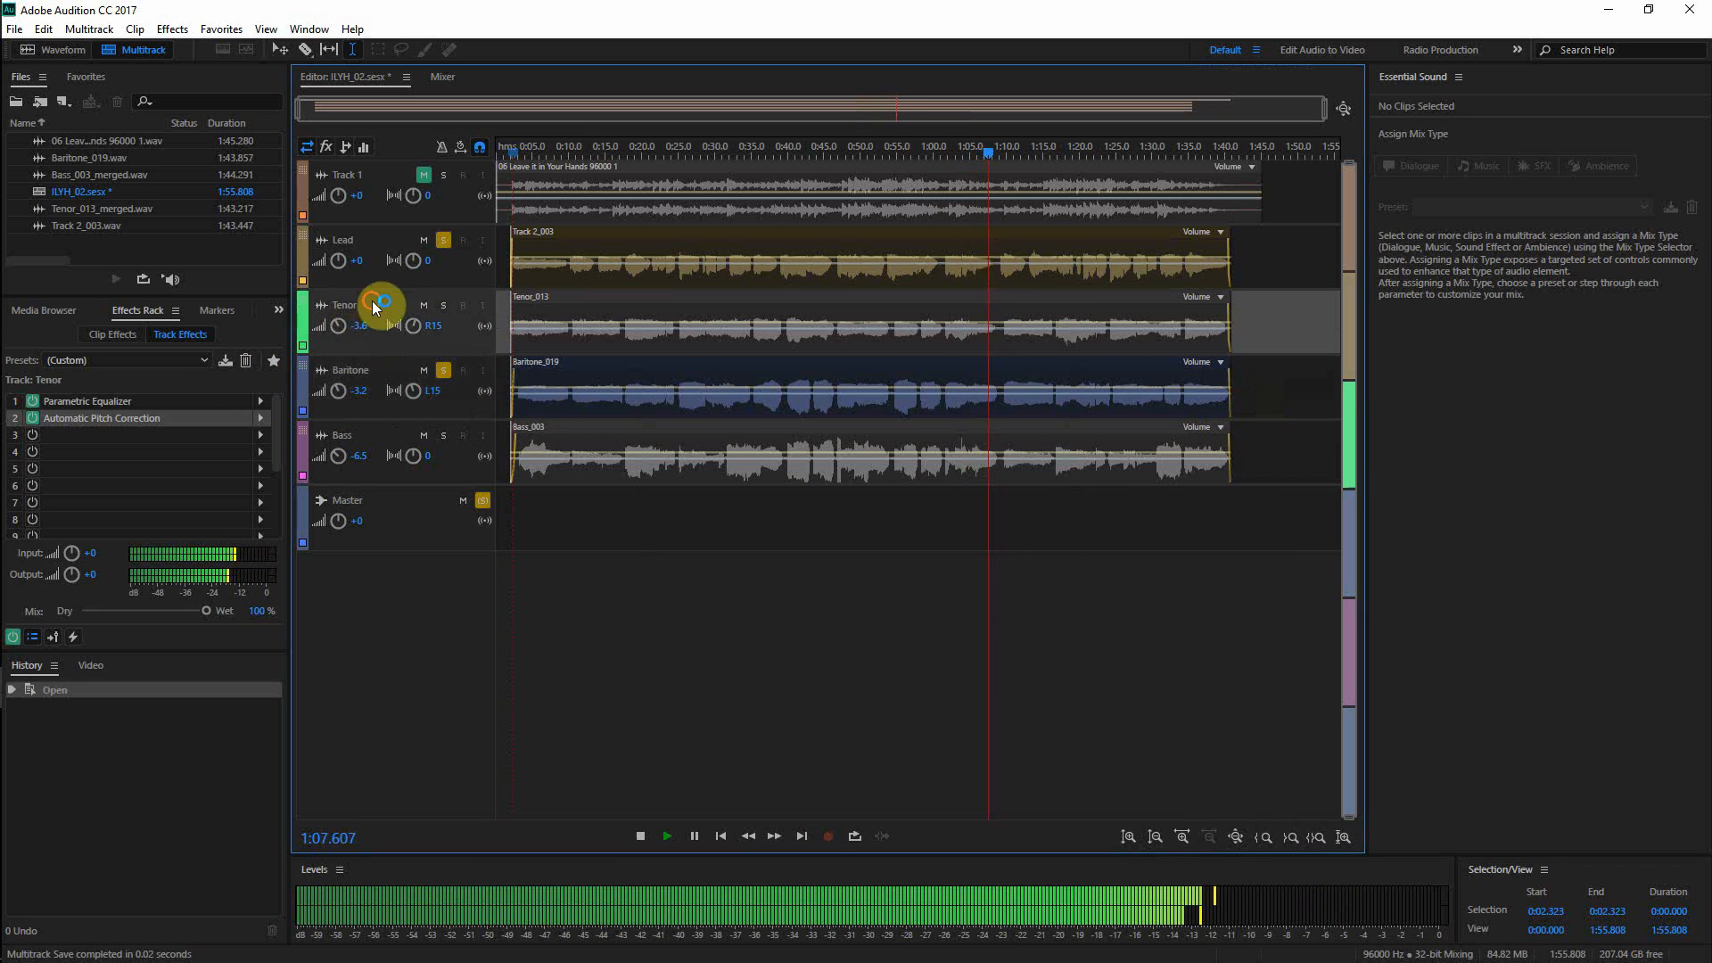
left_click(261, 418)
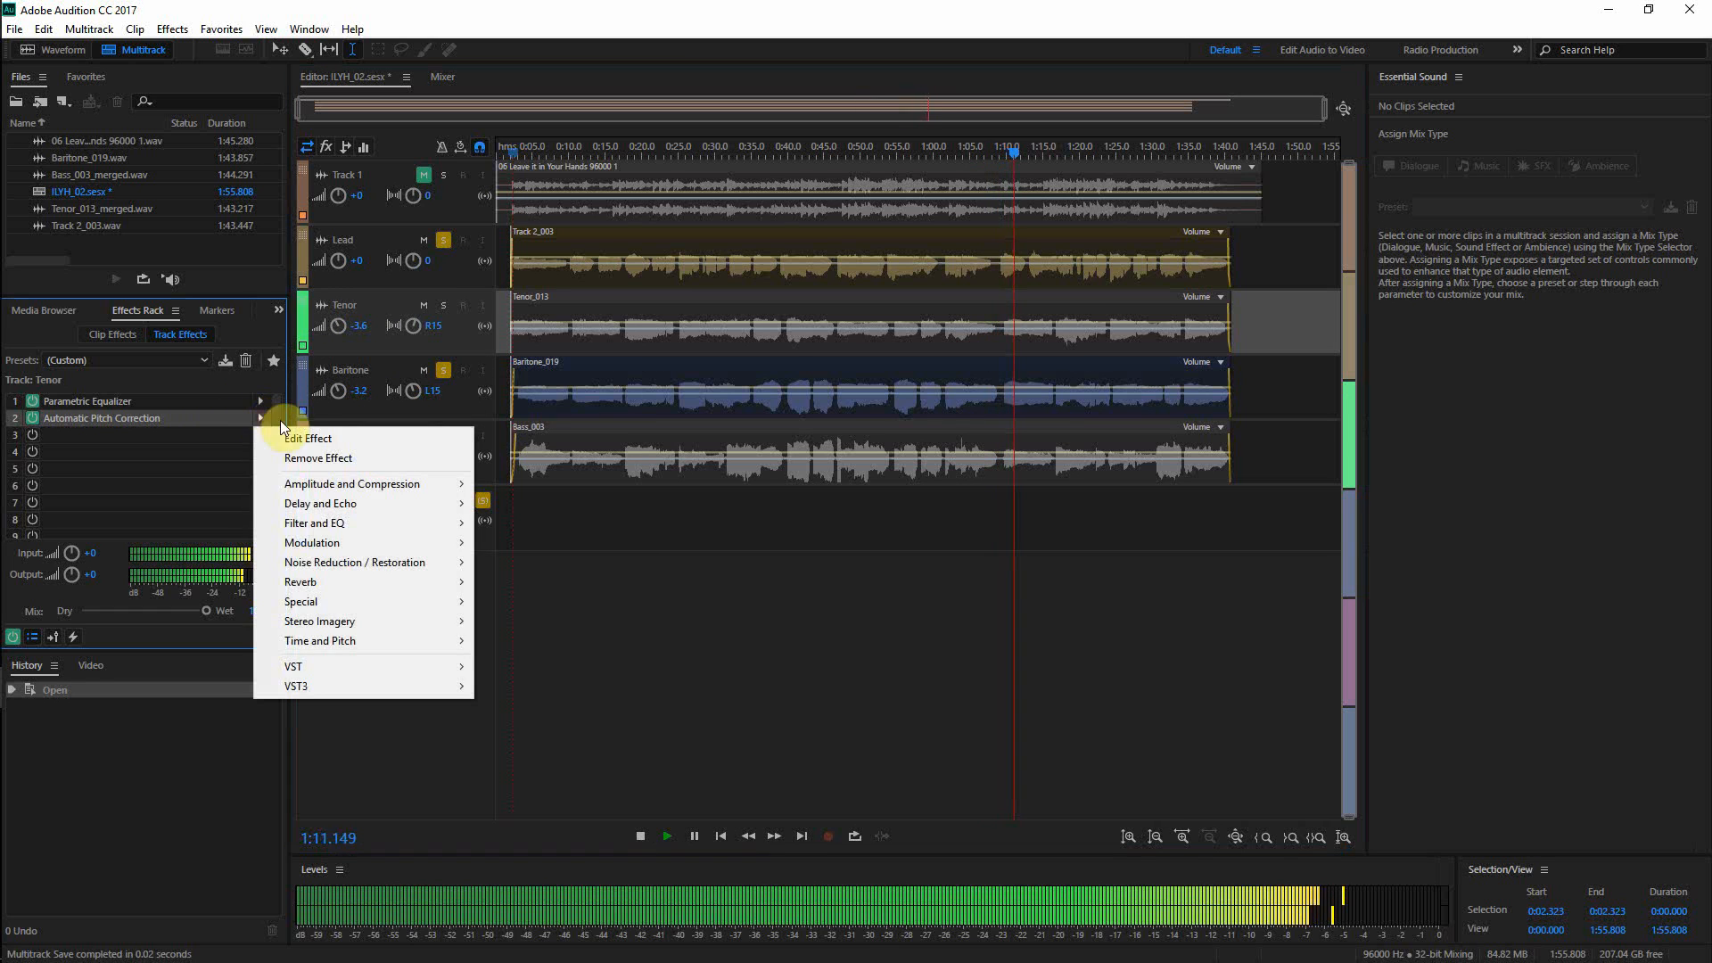
left_click(316, 437)
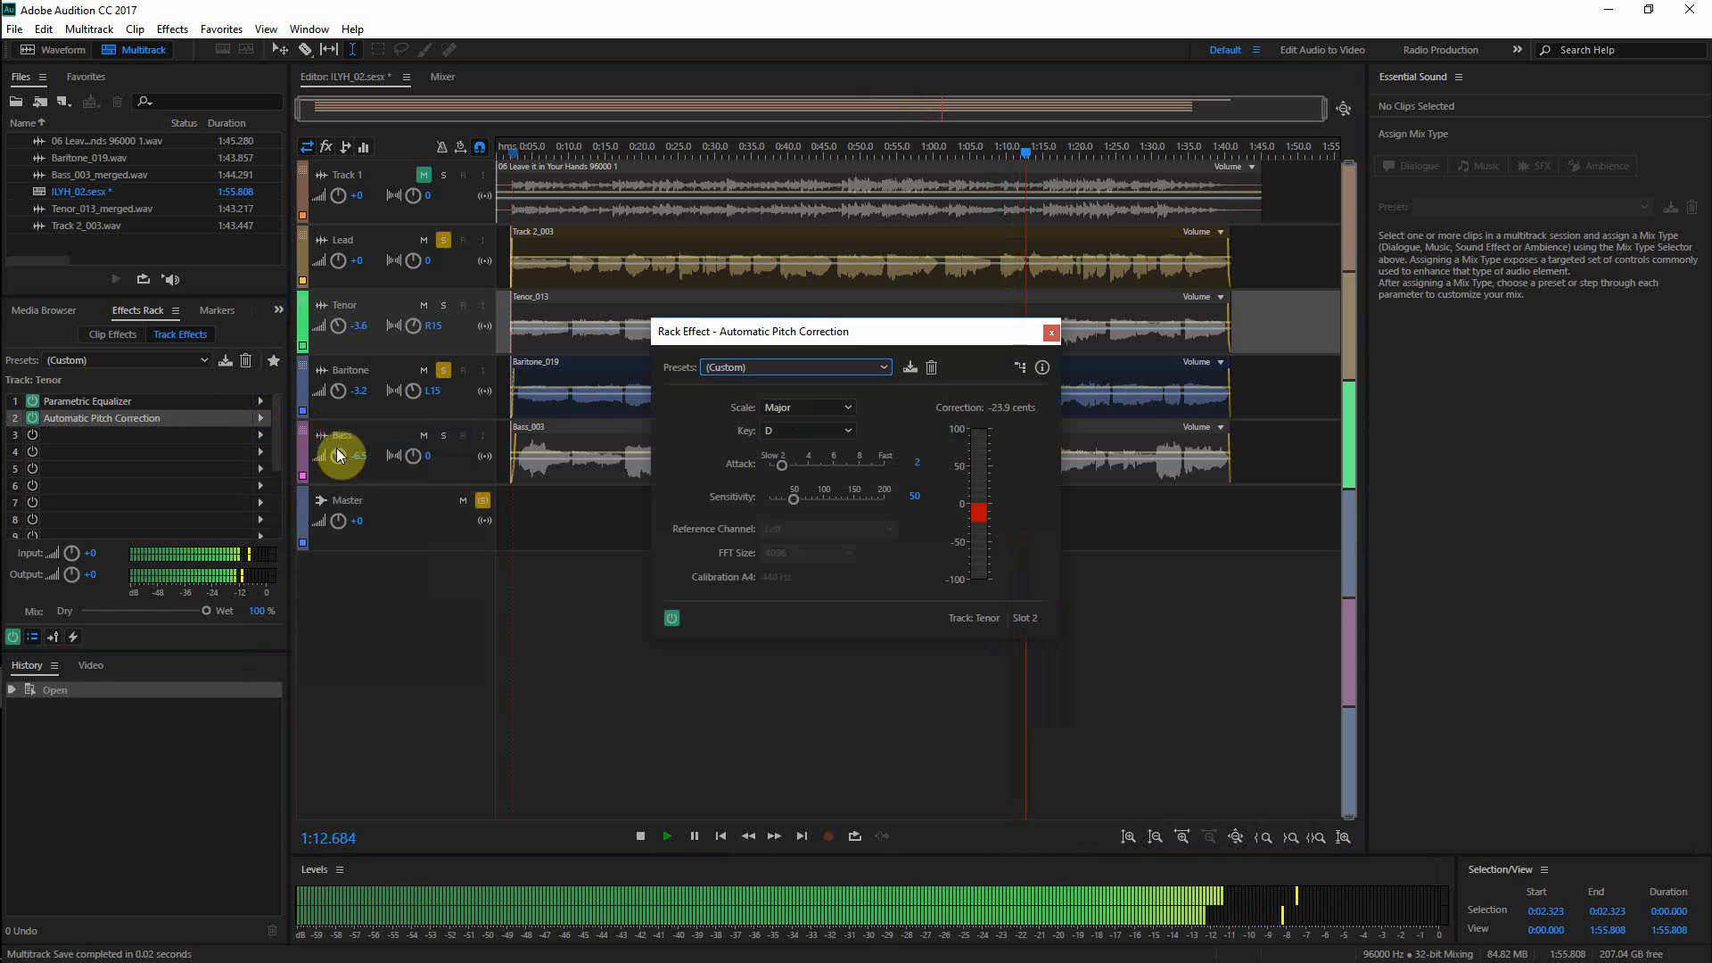
left_click(917, 494)
type("37")
key("Return")
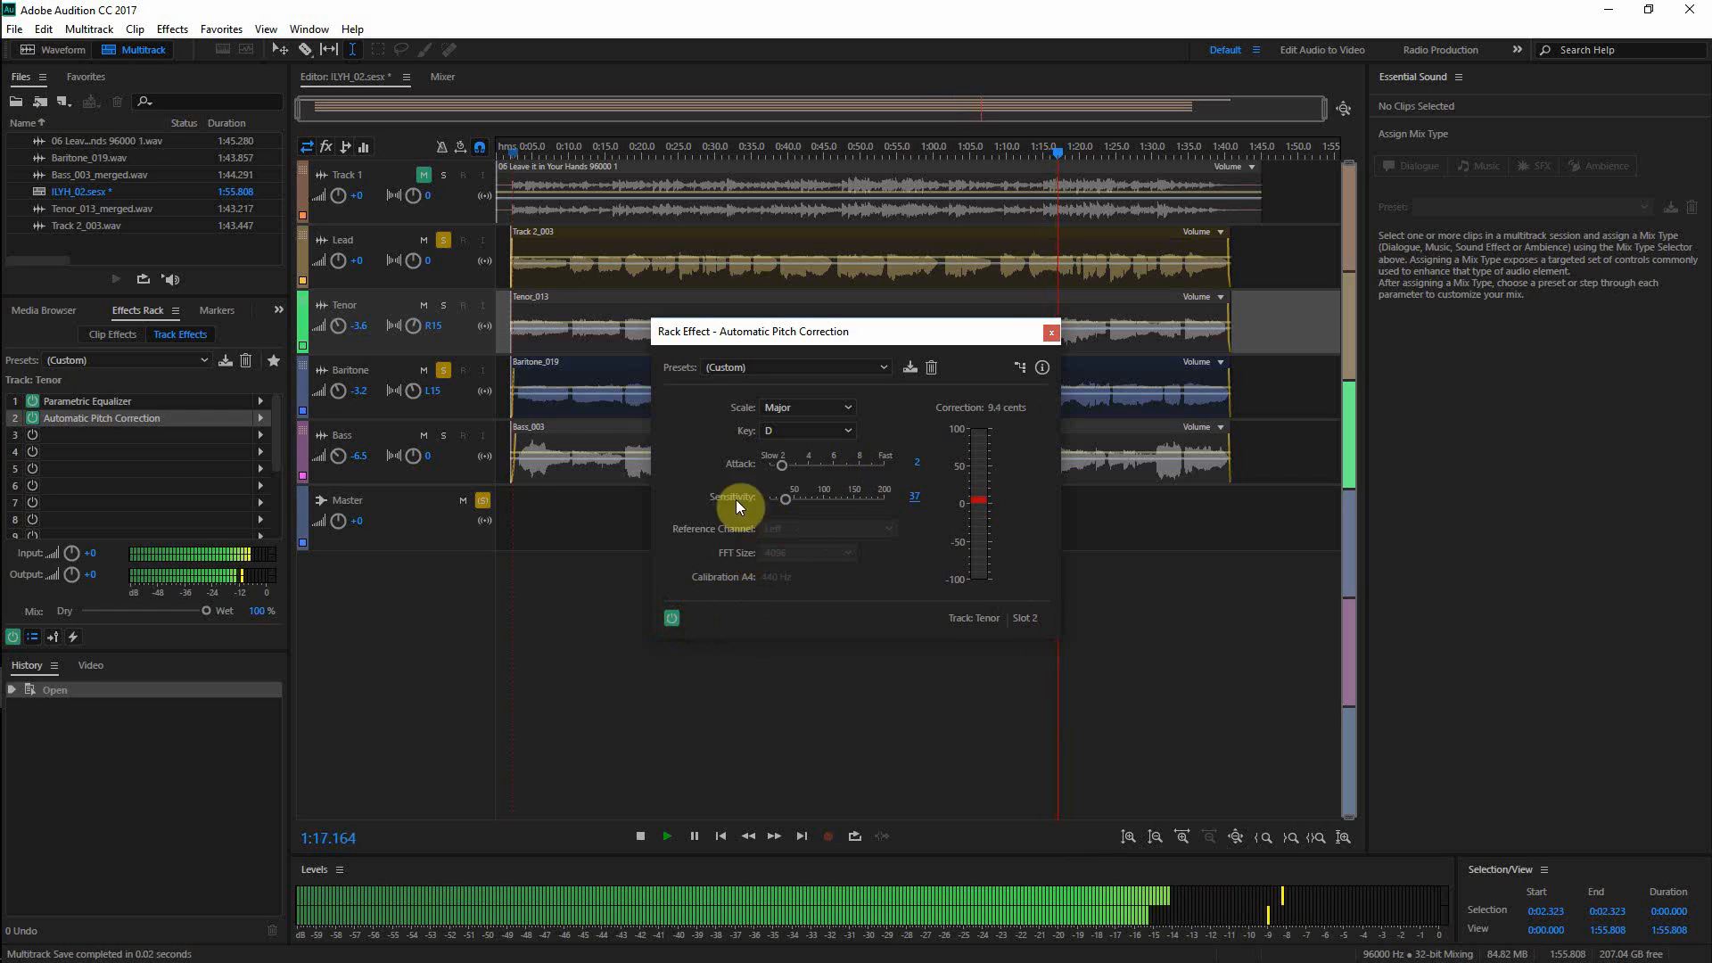
left_click(443, 305)
left_click(1053, 333)
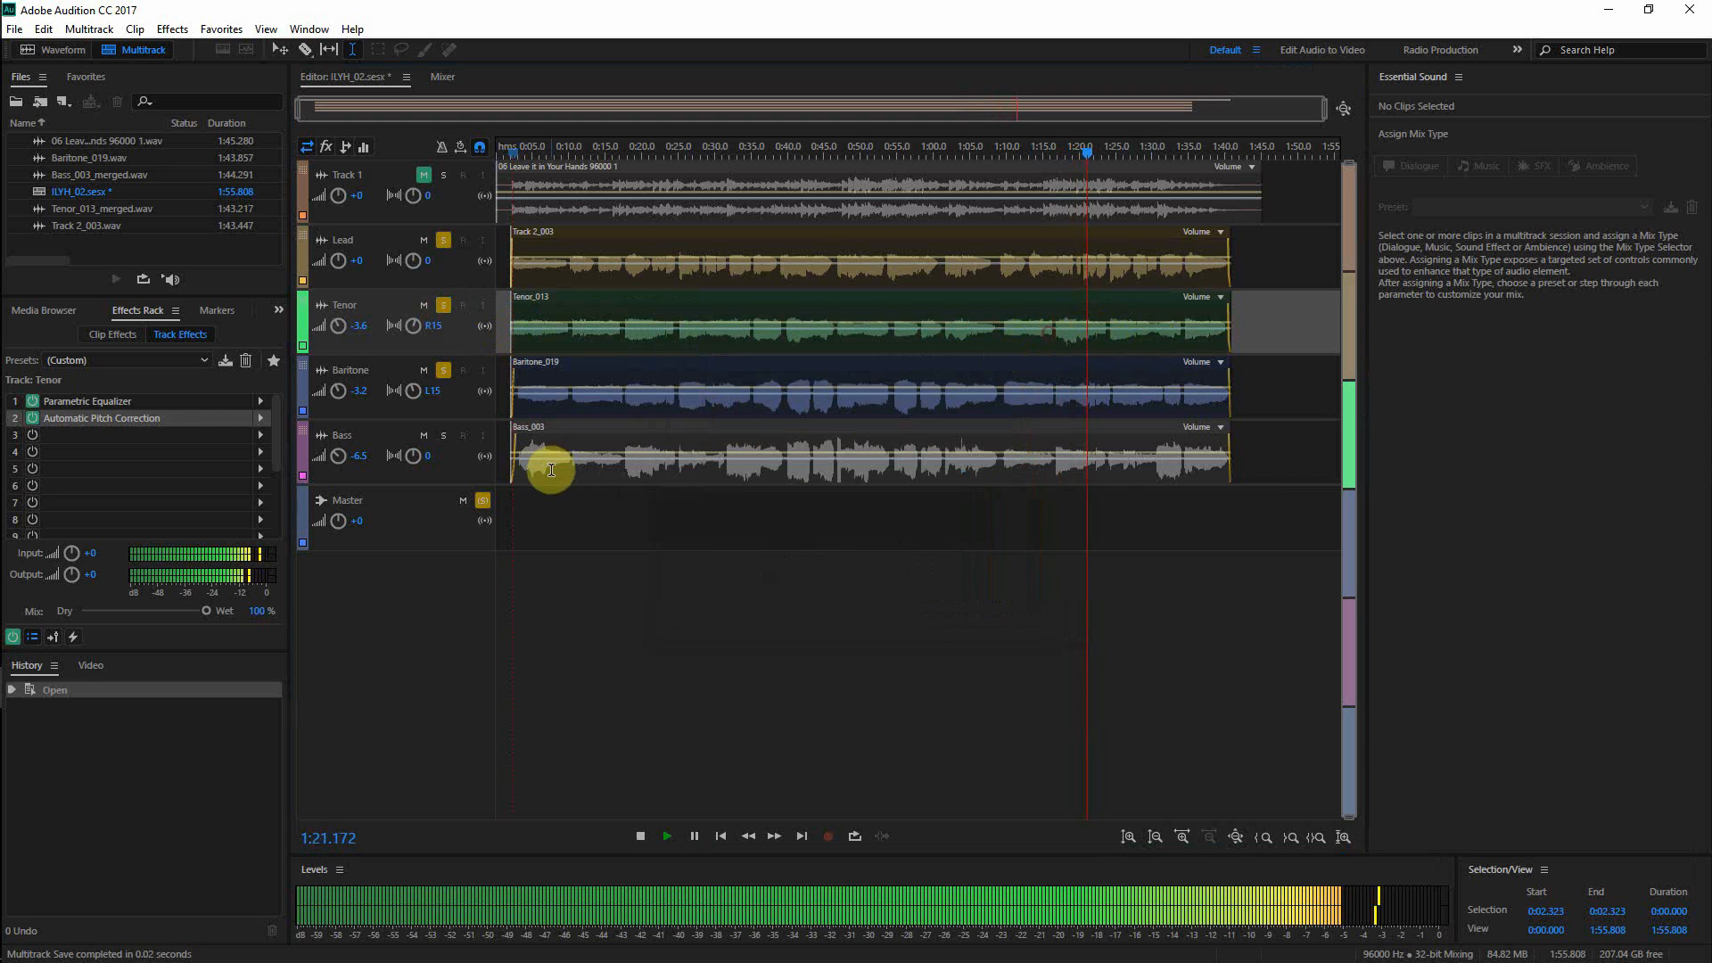
- Solo the Bass track and set its Automatic Pitch Correction sensitivity to 37
left_click(443, 435)
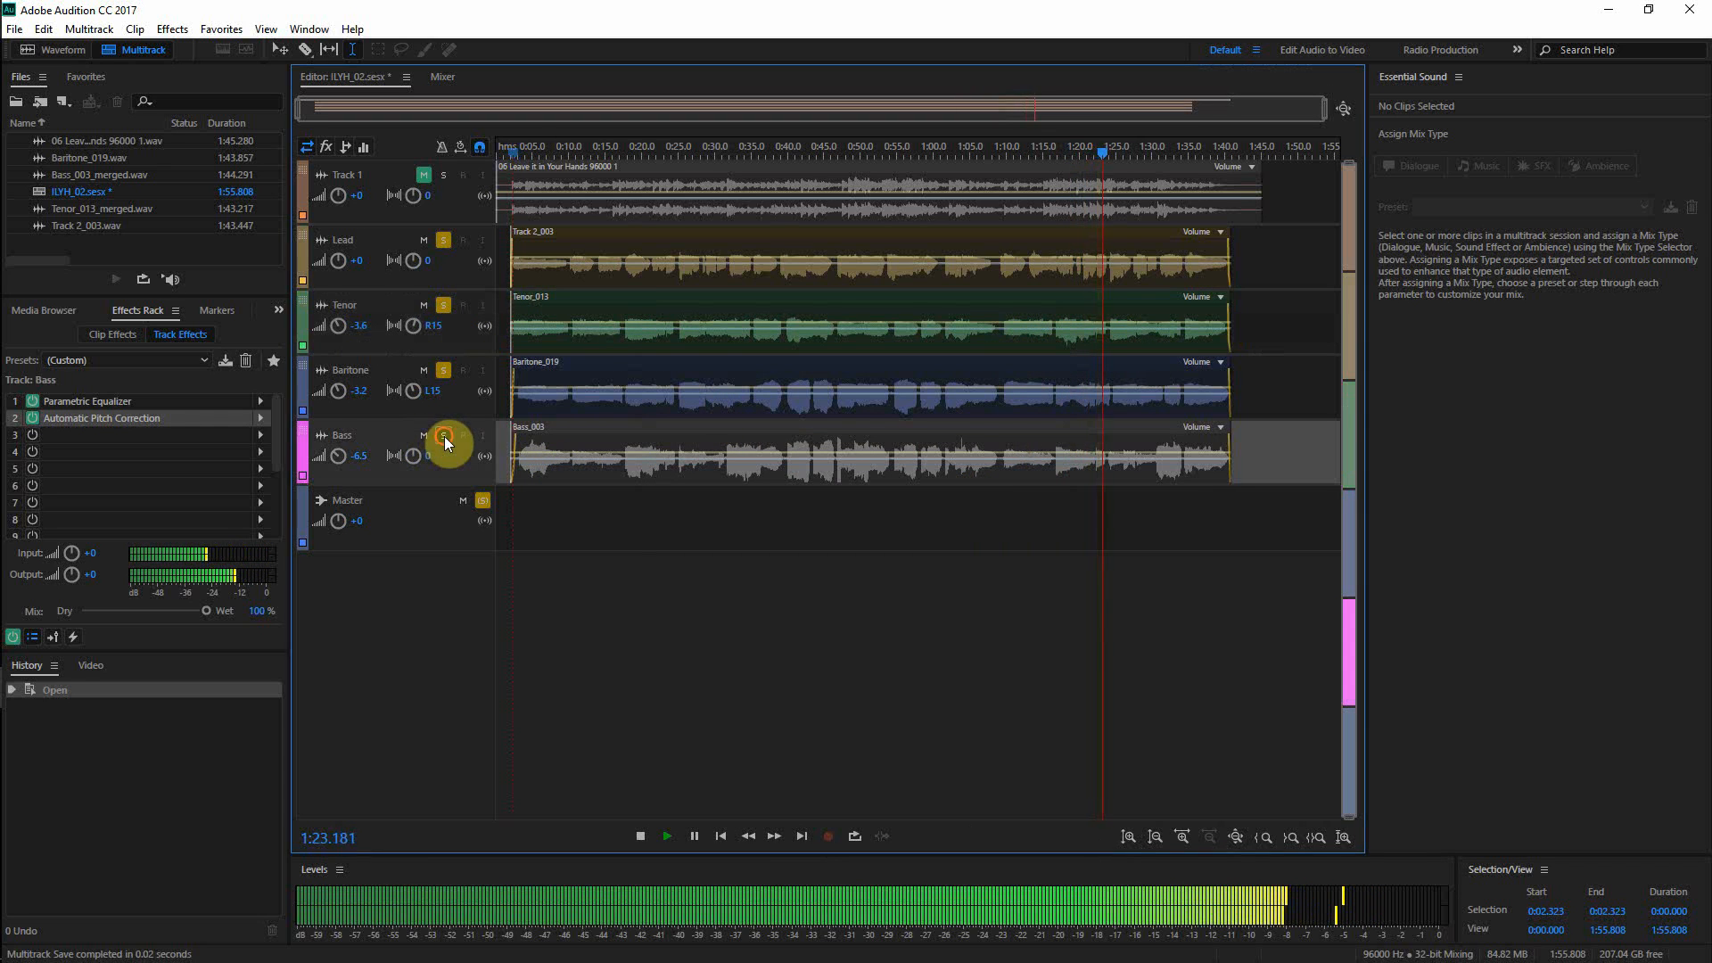
left_click(261, 418)
left_click(321, 438)
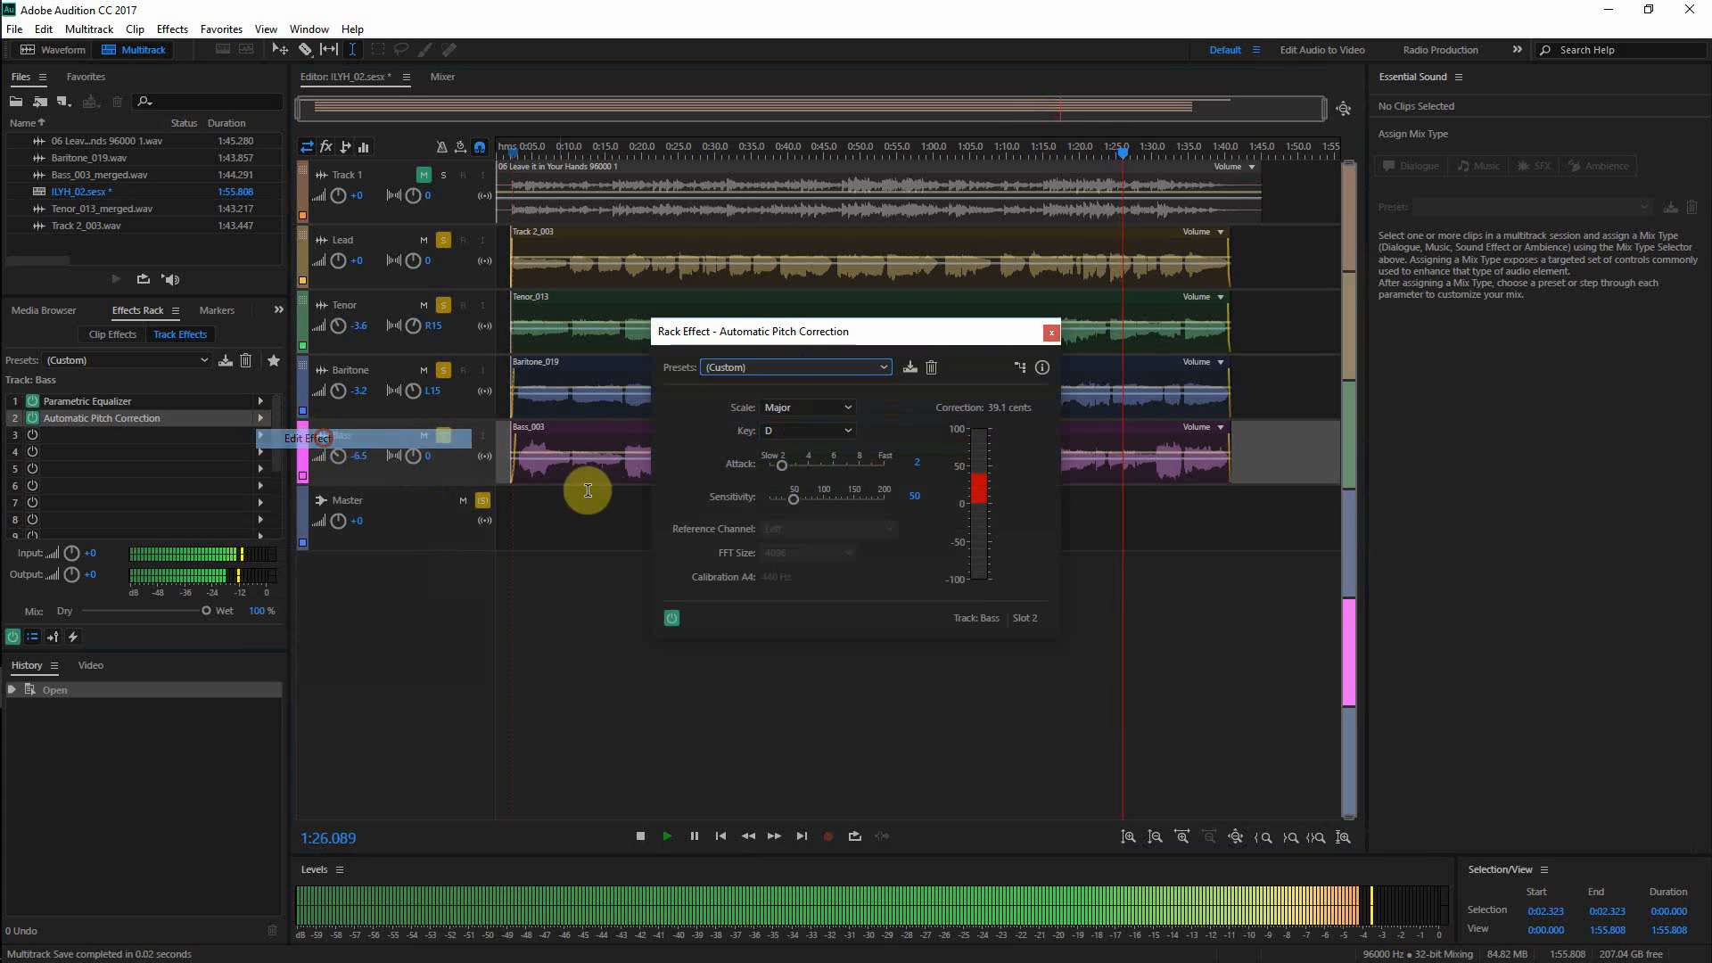
left_click(919, 497)
type("37")
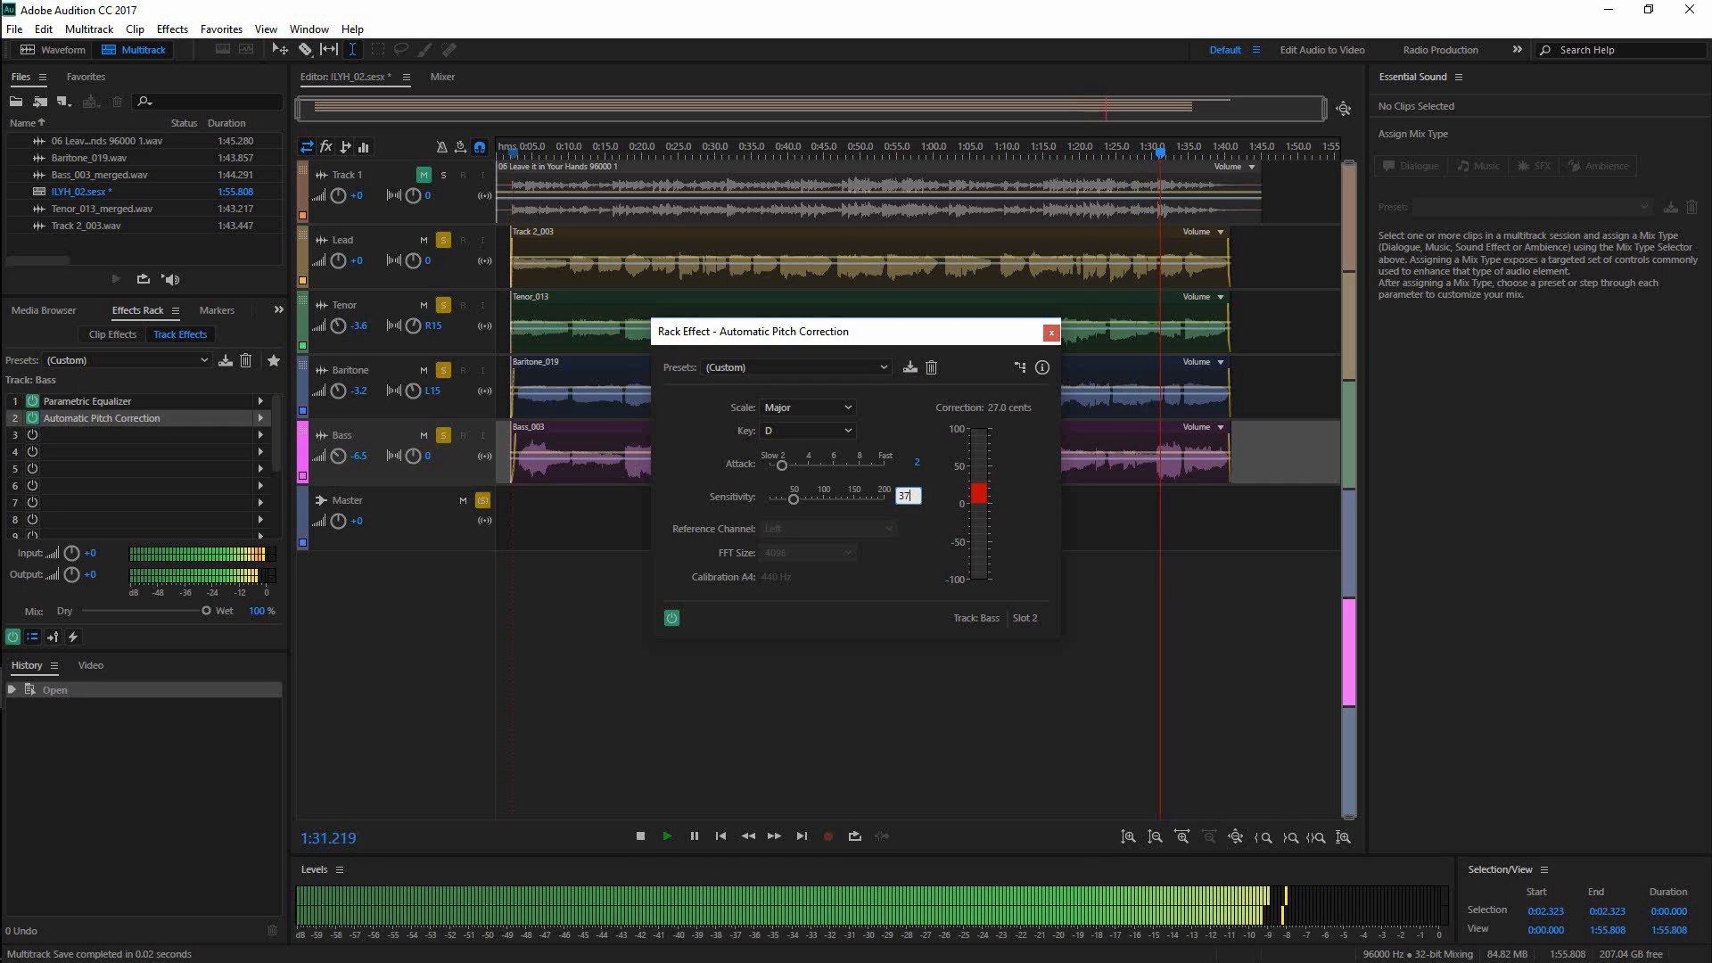
key("Return")
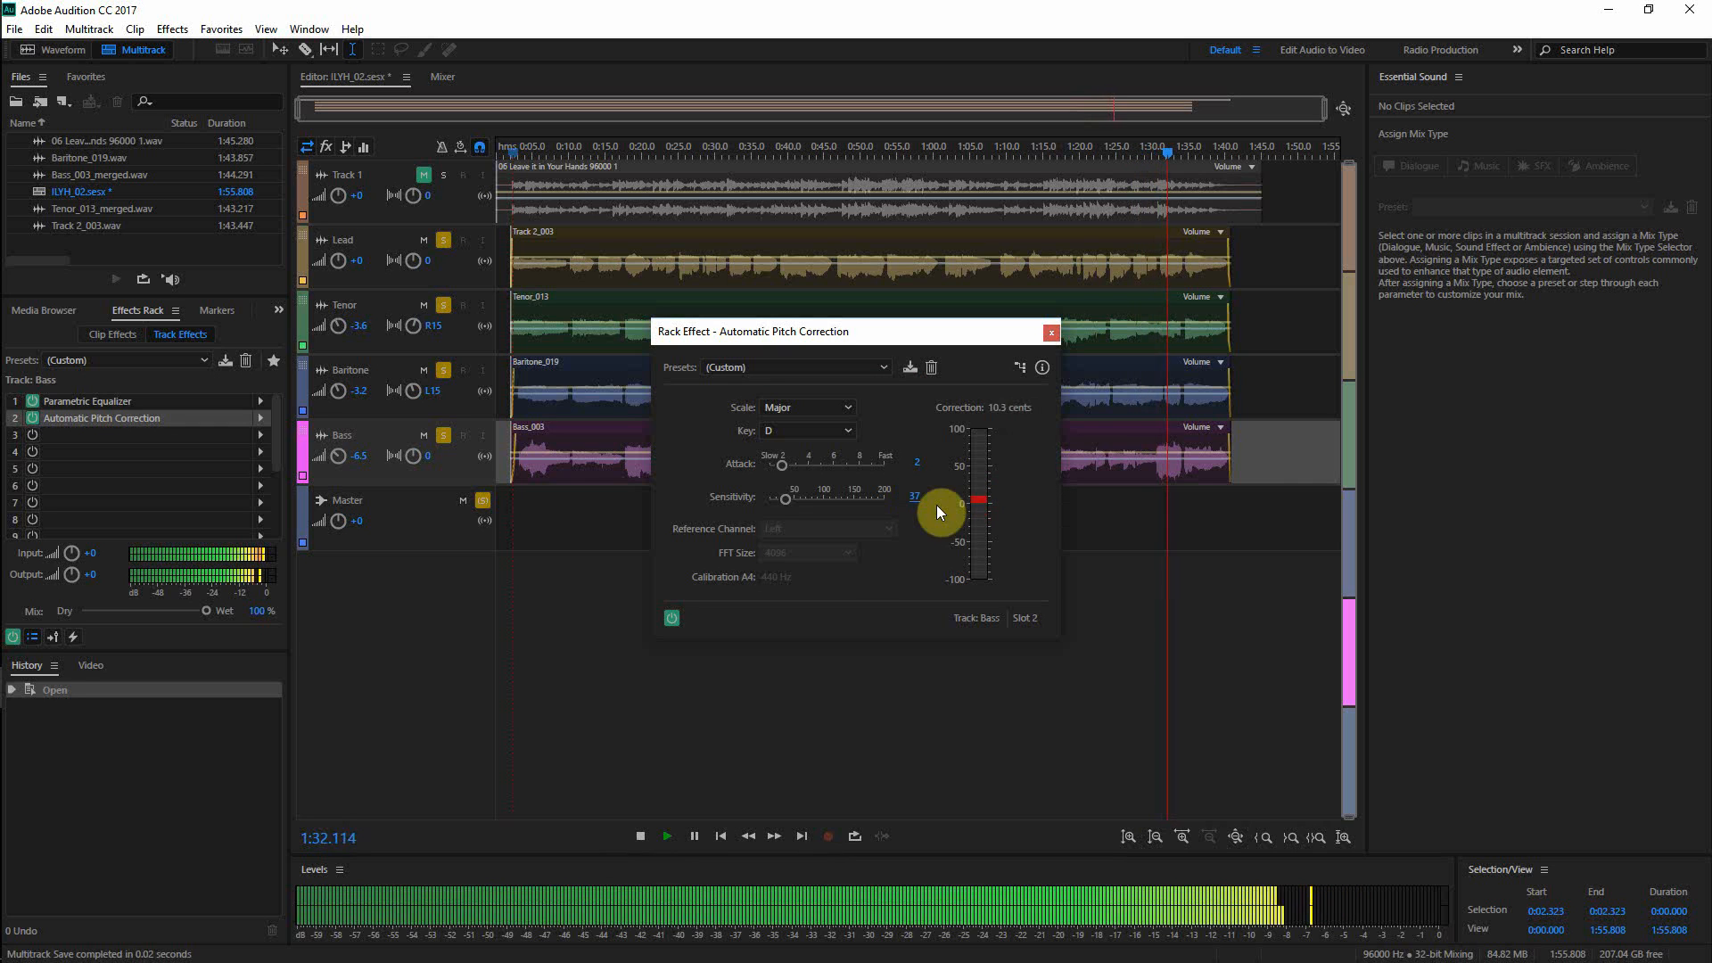
left_click(1052, 332)
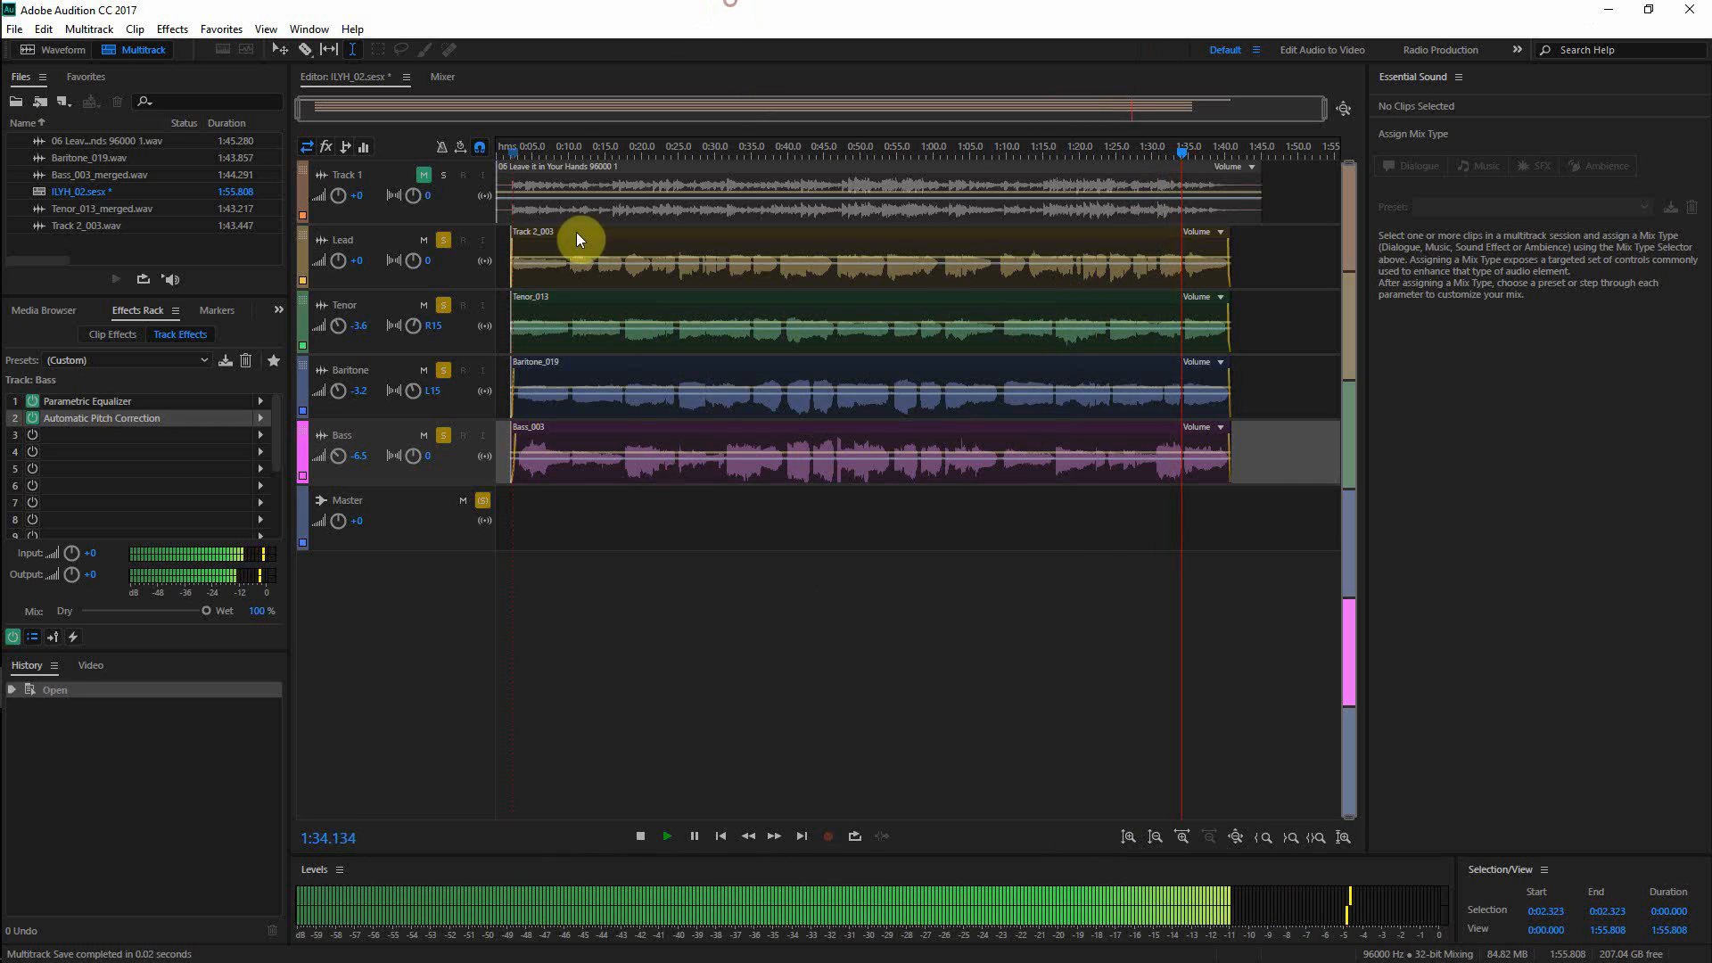
- Turn off solo on the Bass, Baritone, Tenor and Lead tracks
left_click(445, 434)
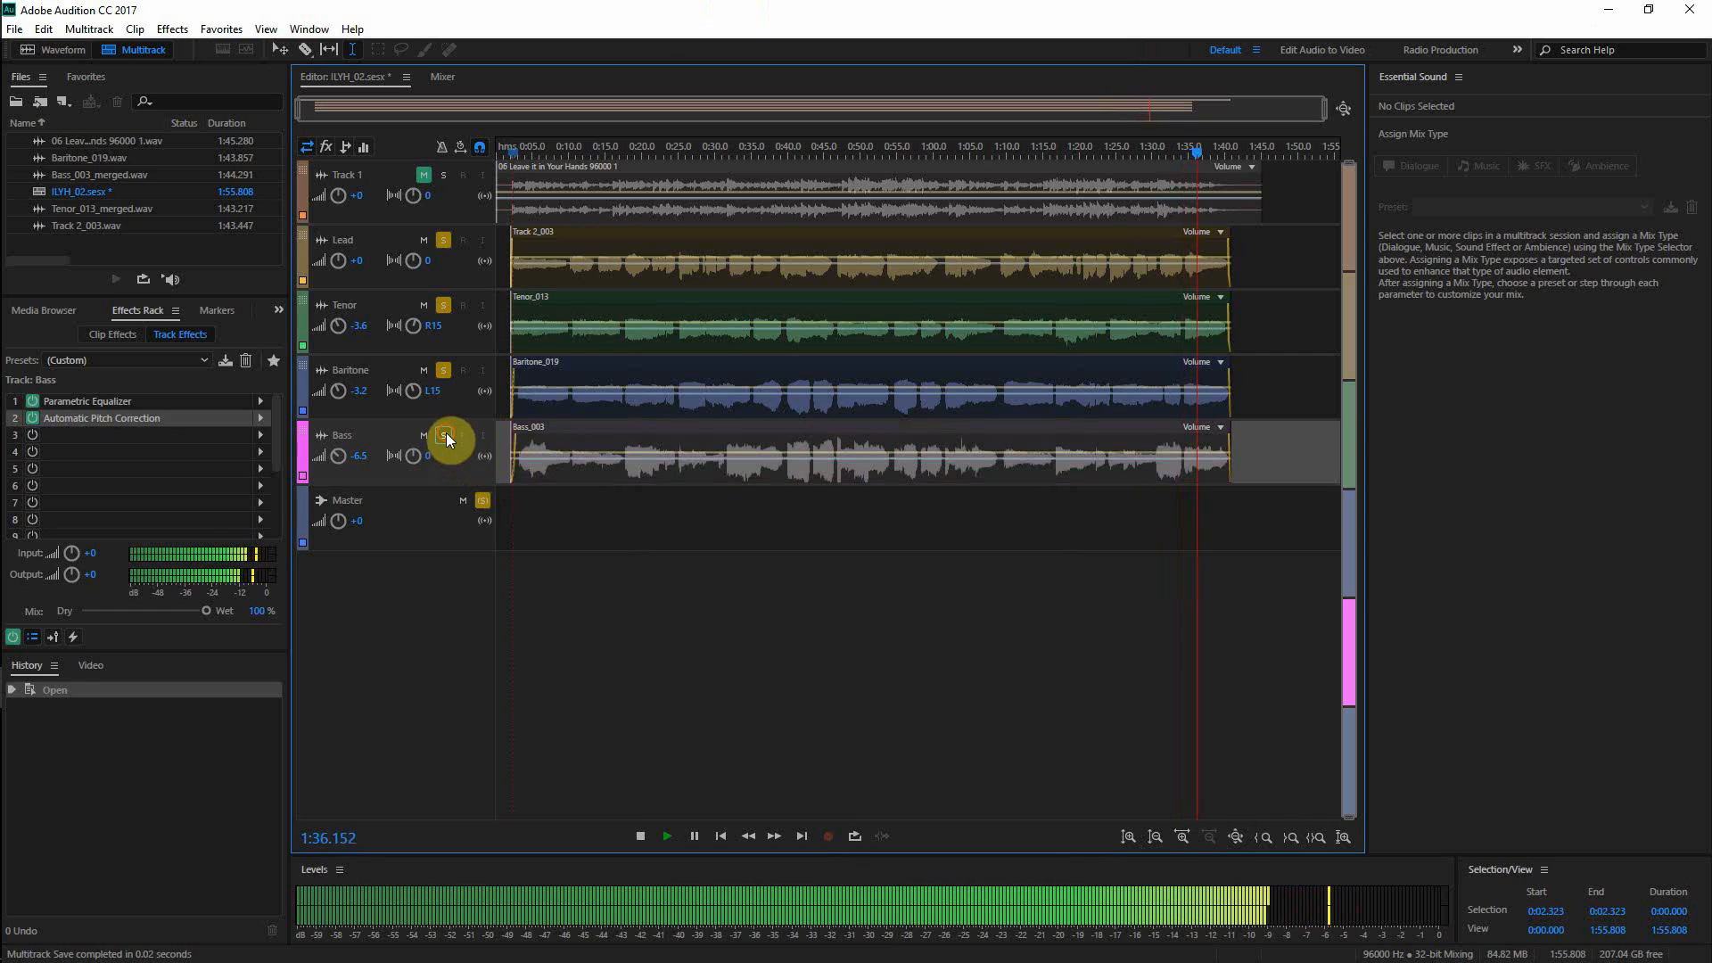
left_click(443, 369)
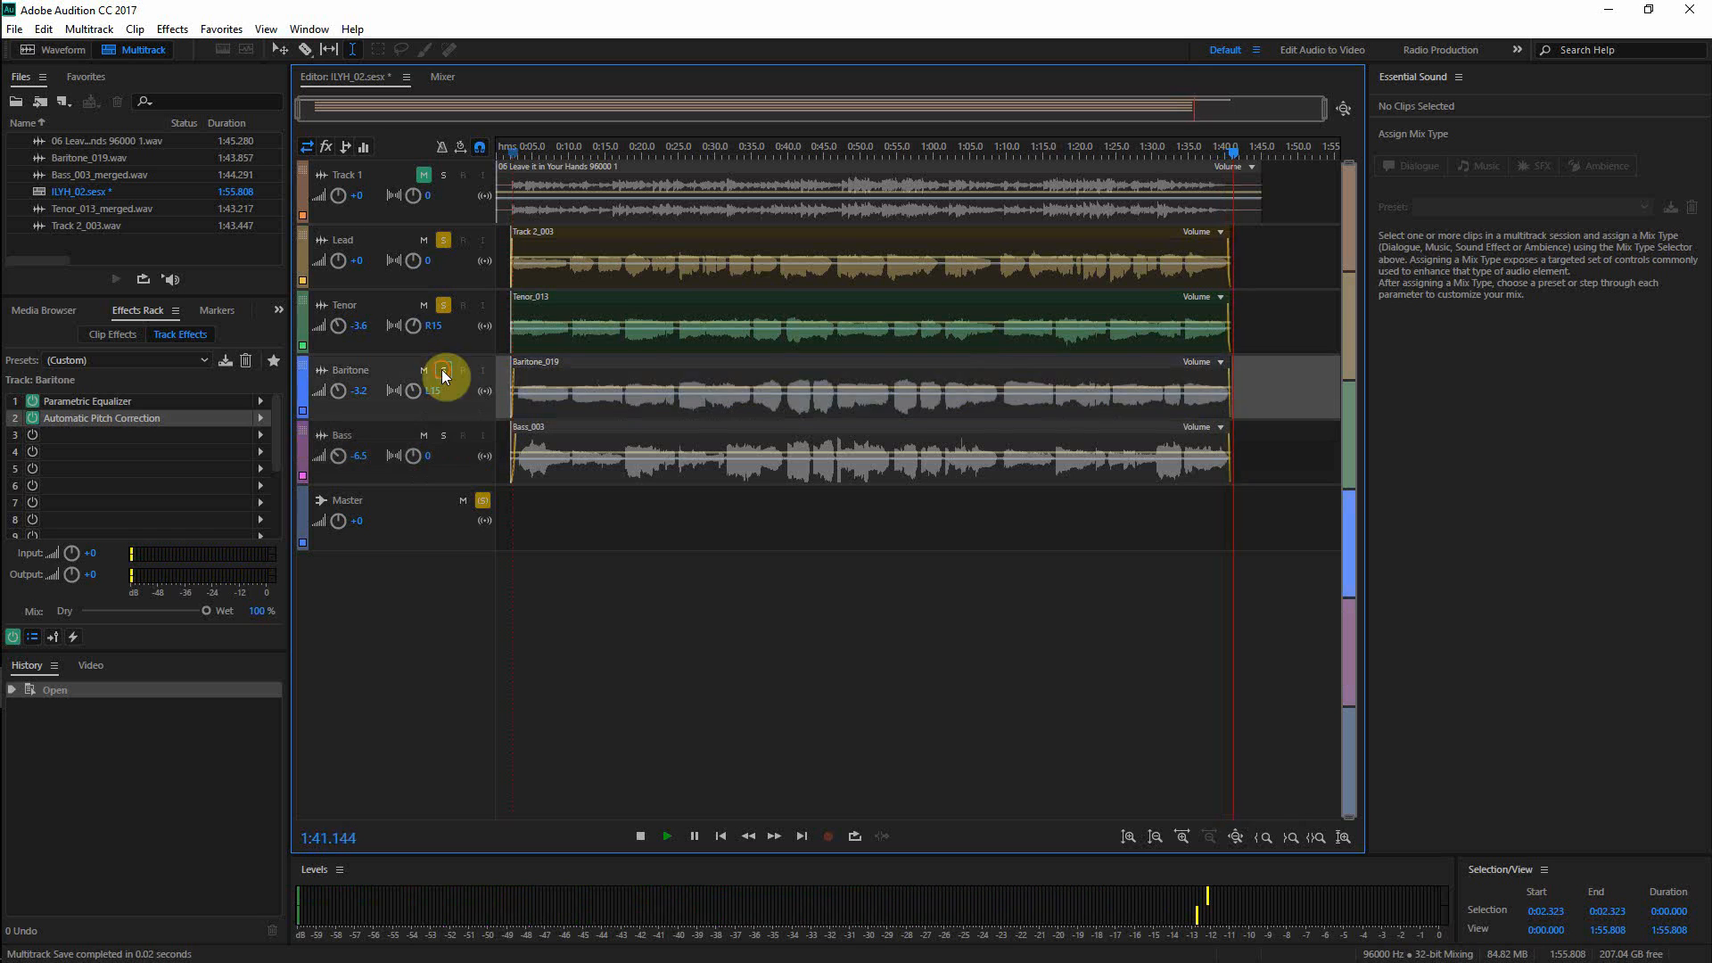
left_click(443, 305)
left_click(447, 237)
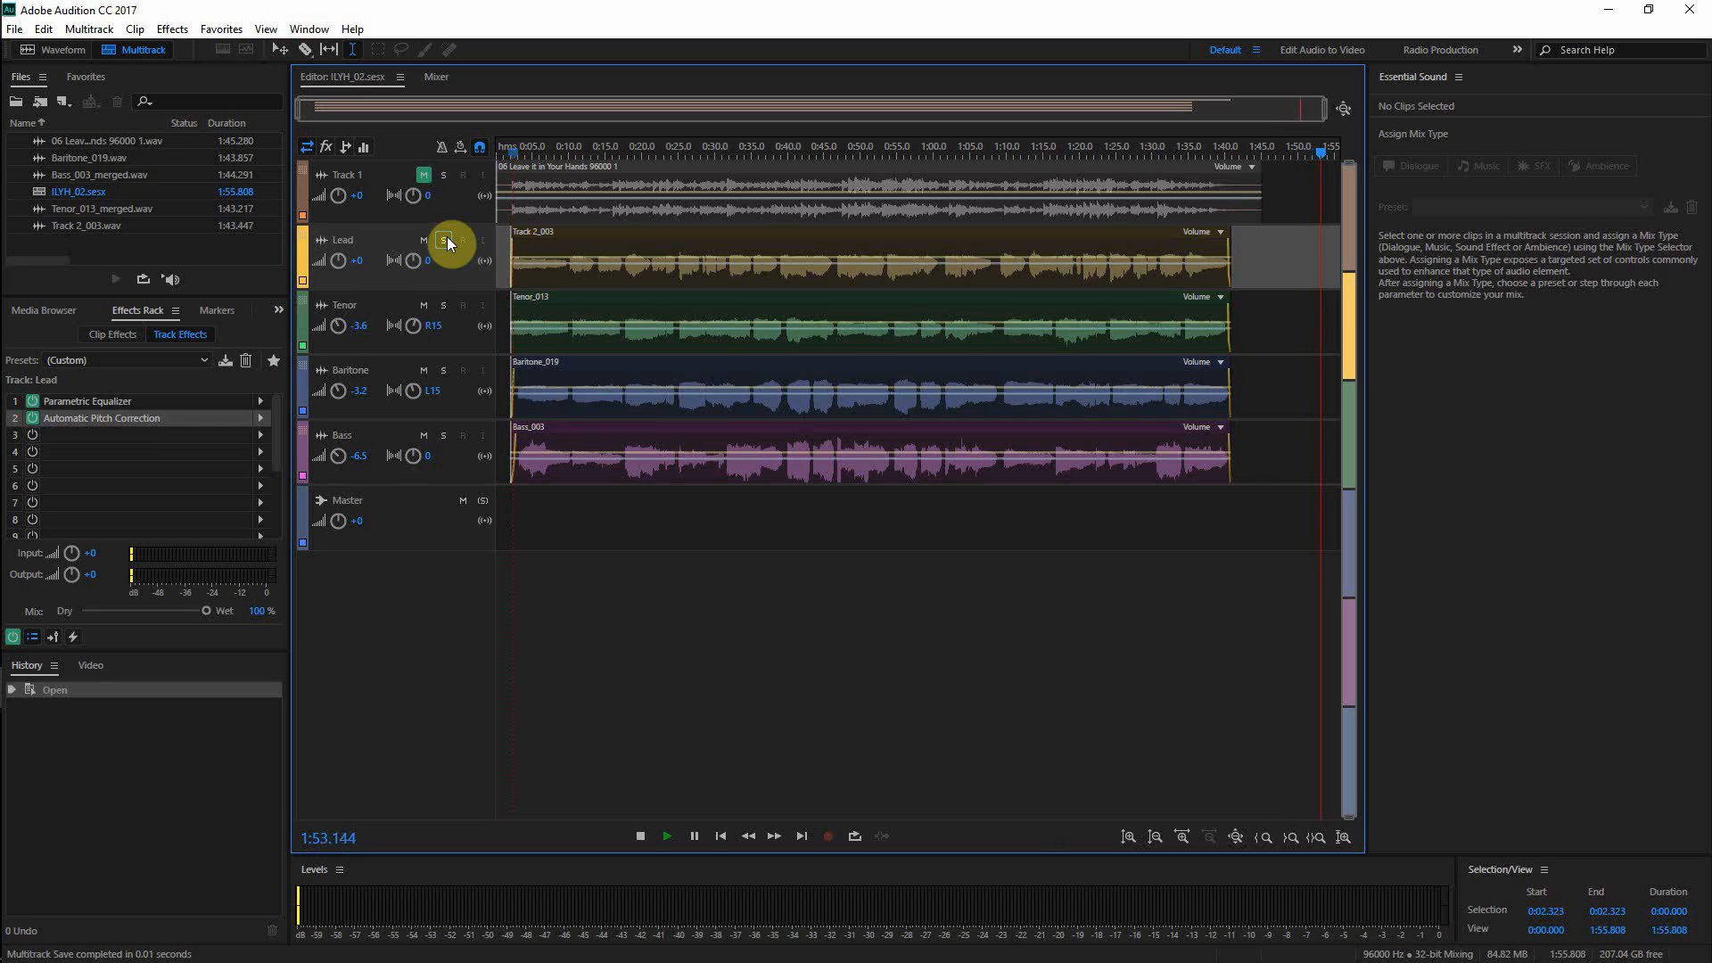
- Switch off the Automatic Pitch Correction effect on the Lead, Tenor, Baritone and Bass tracks
left_click(35, 419)
left_click(383, 306)
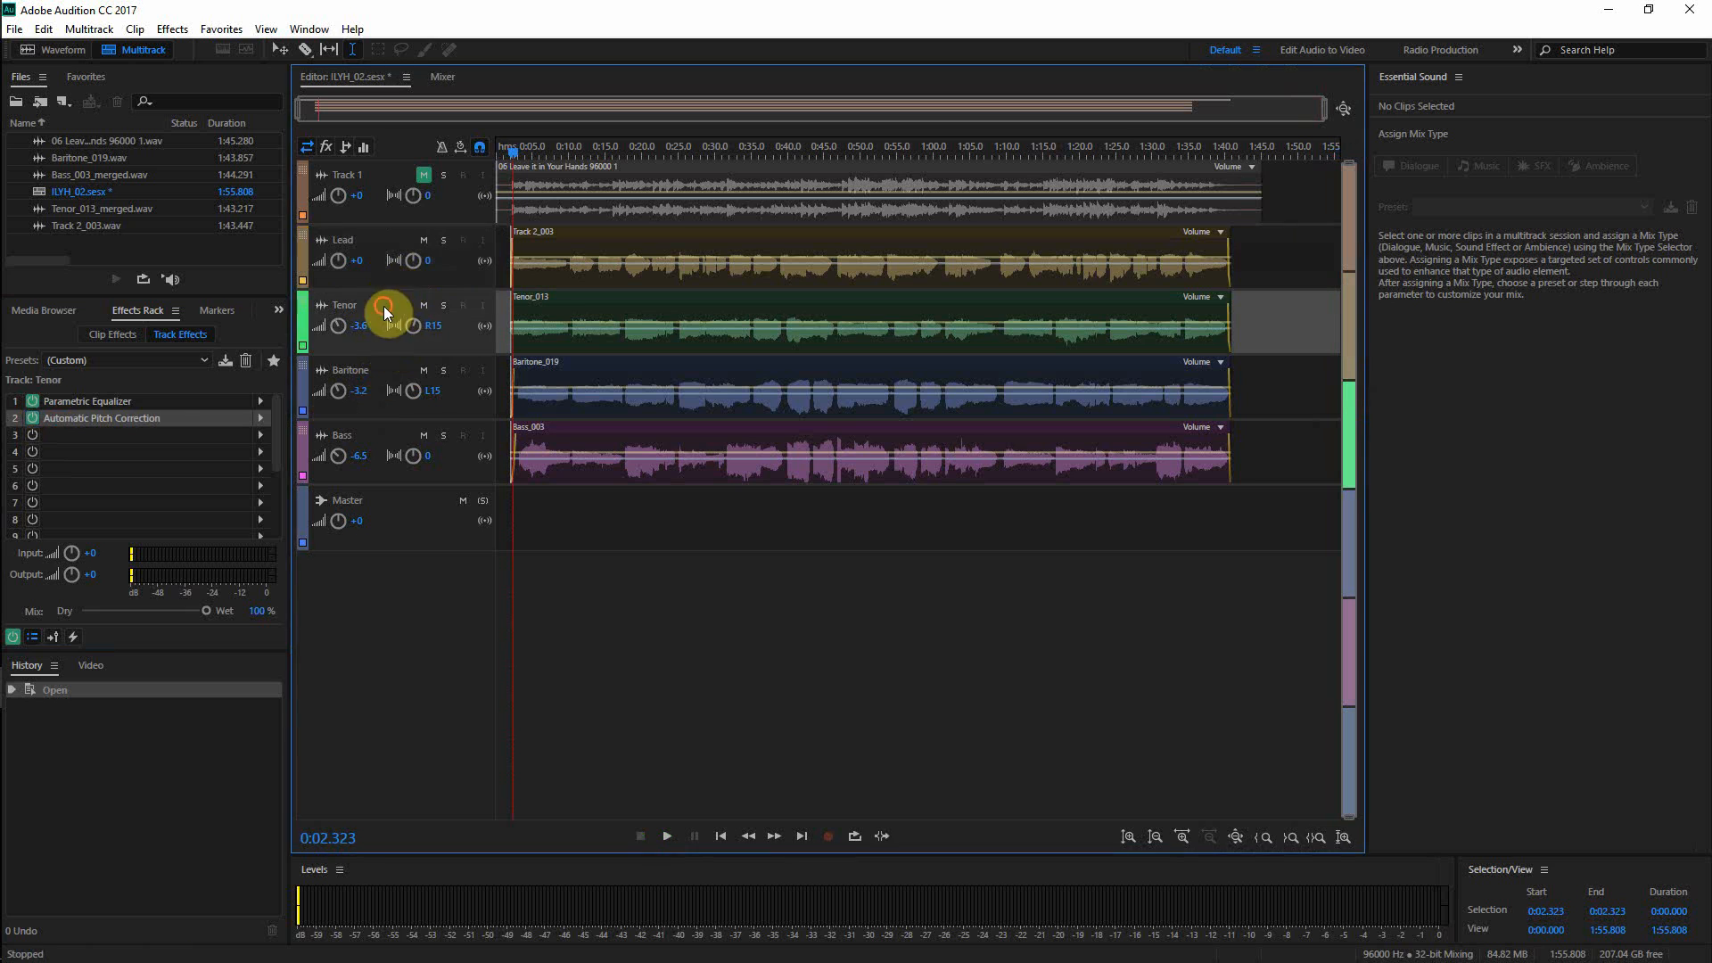
left_click(33, 418)
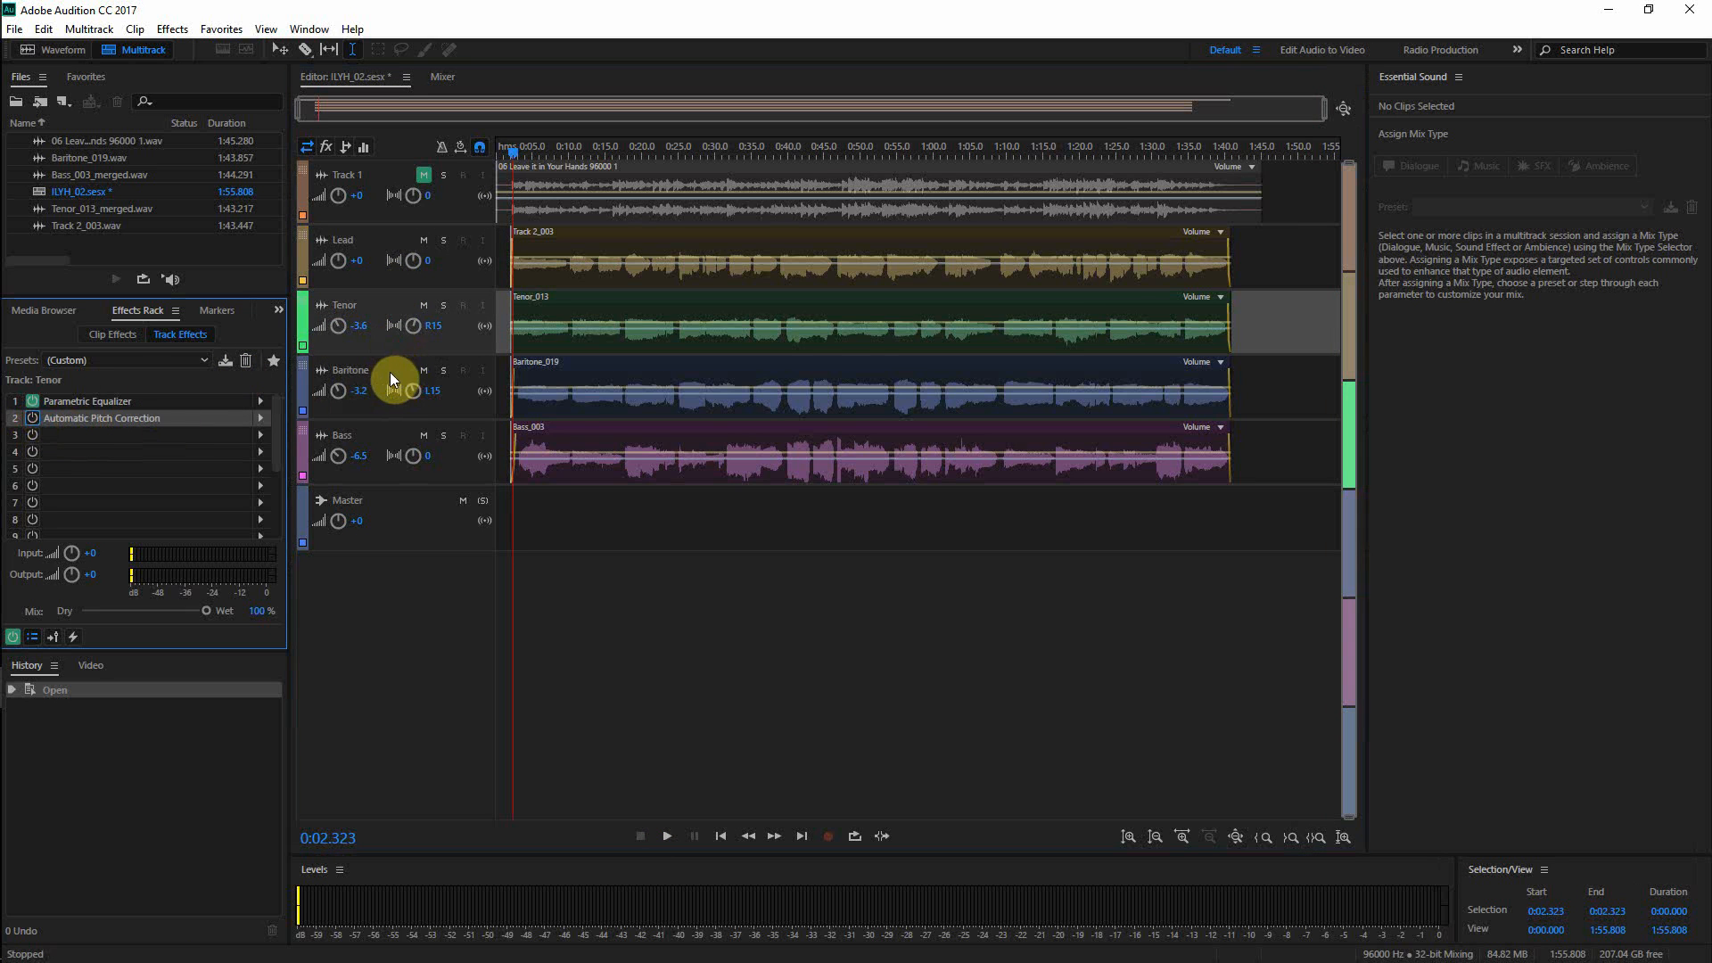
left_click(389, 372)
left_click(31, 419)
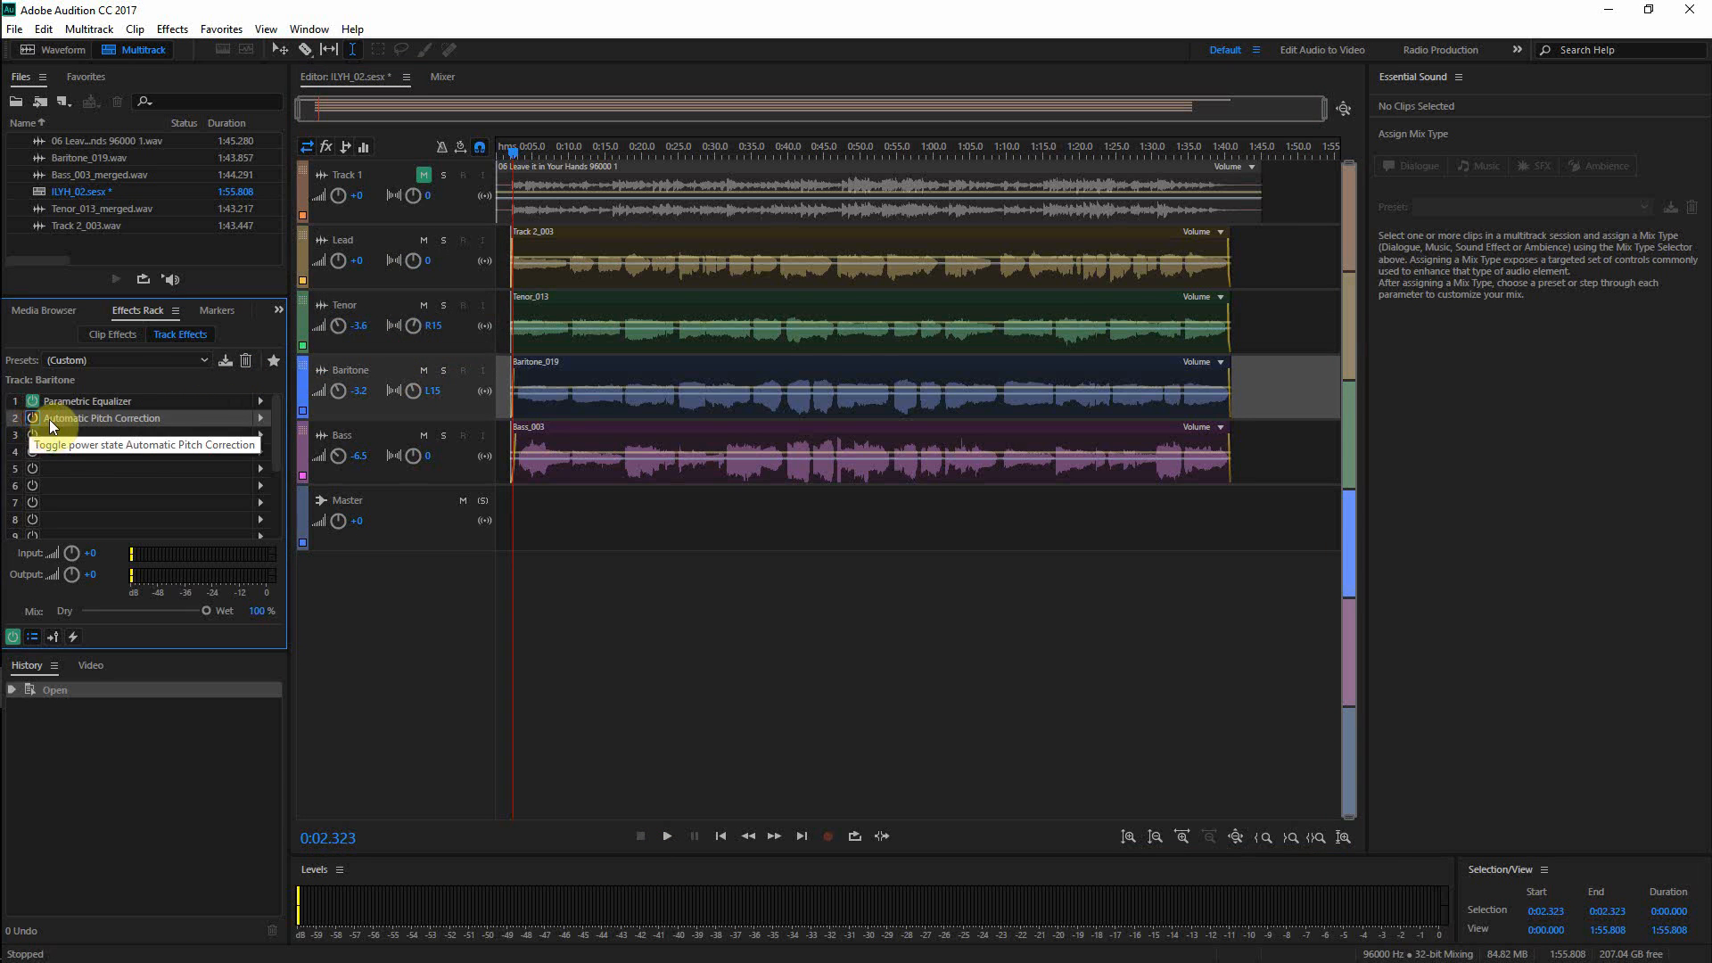
left_click(389, 435)
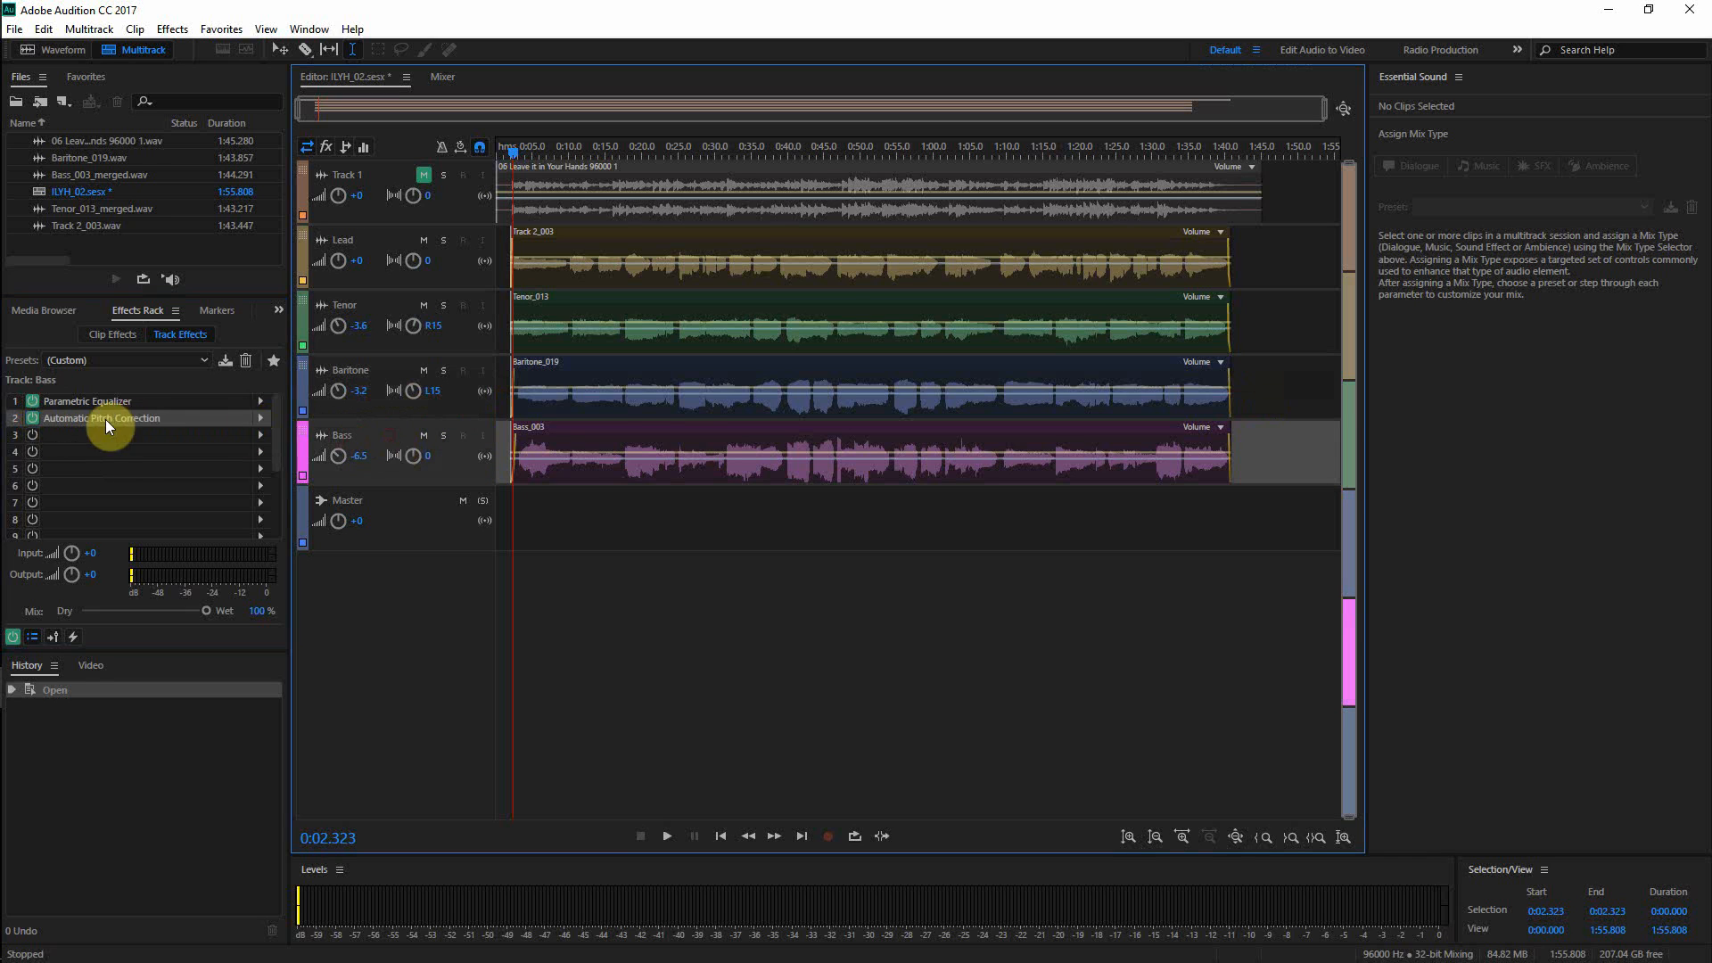
left_click(36, 419)
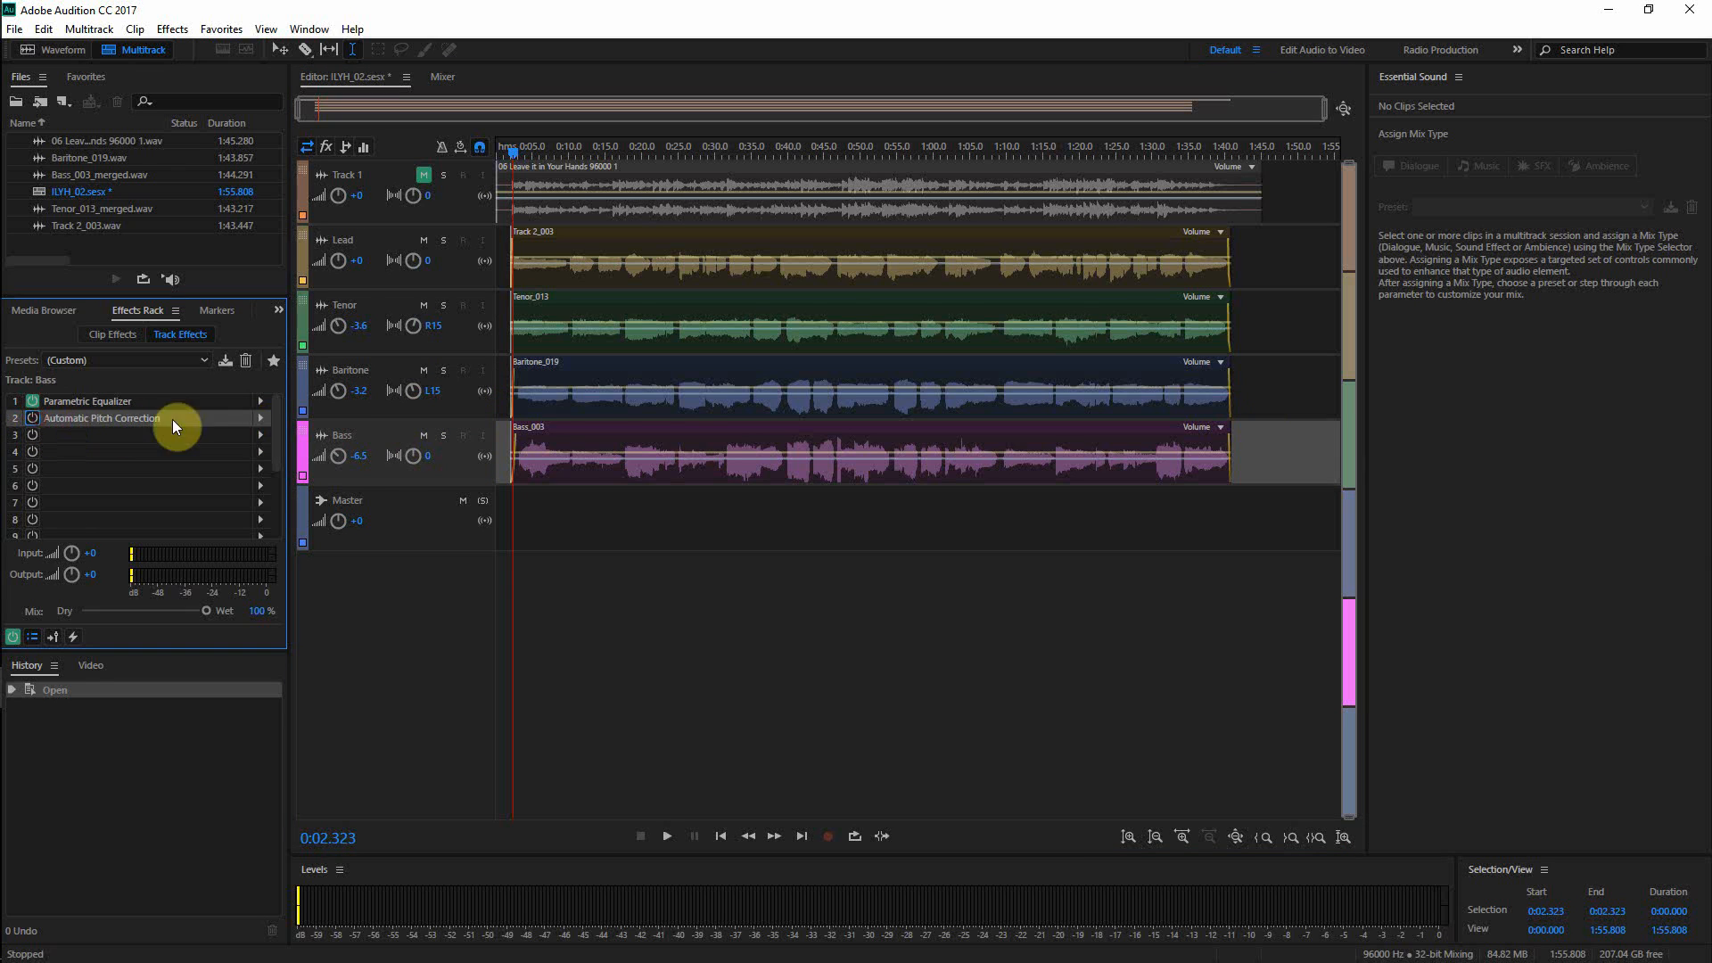
- Save the session and play a brief passage of the mix from about 0:10.9
left_click(575, 500)
key("ctrl+s")
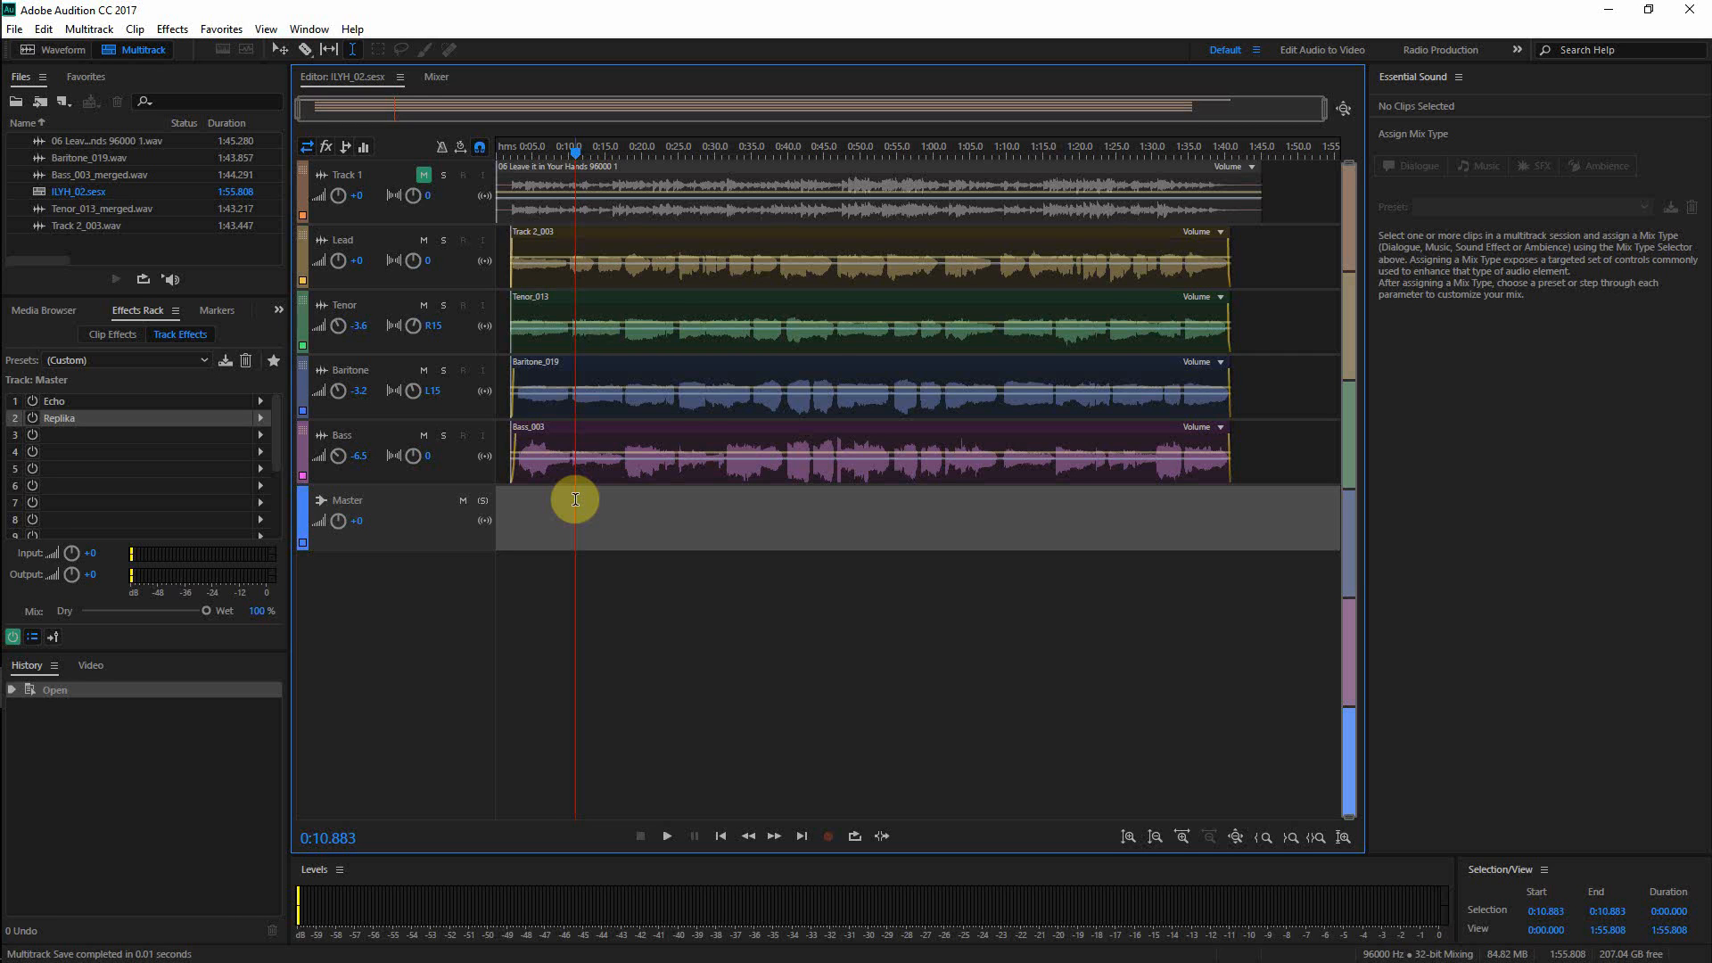
key("space")
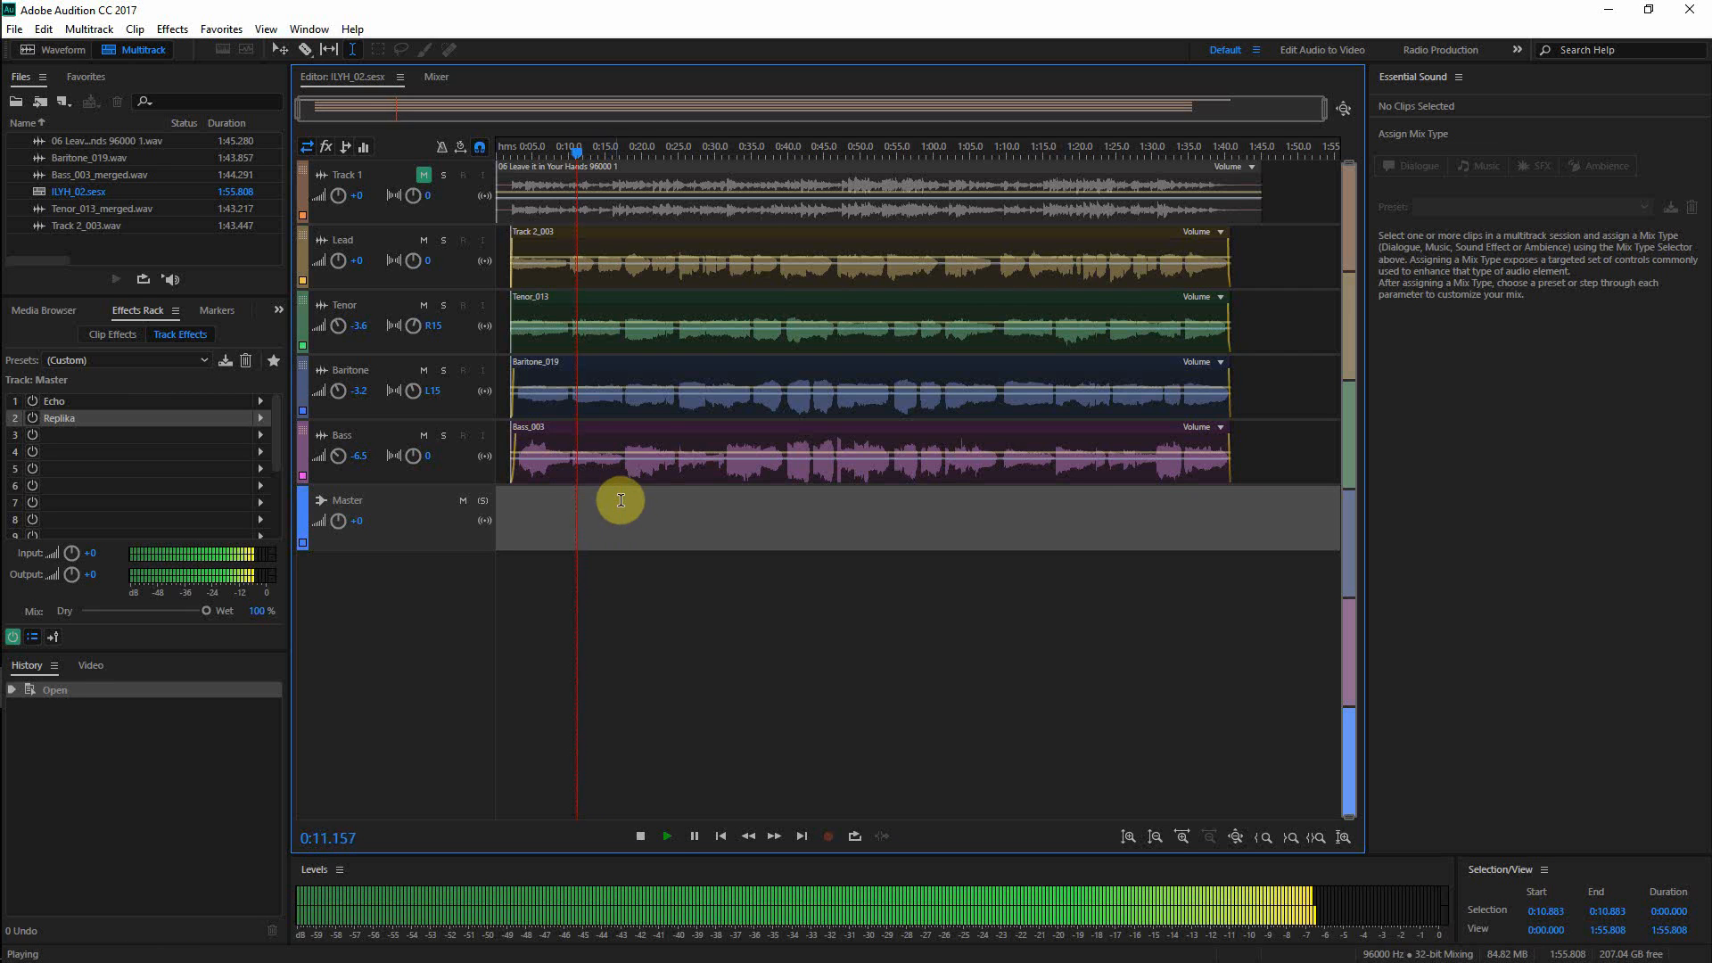
key("space")
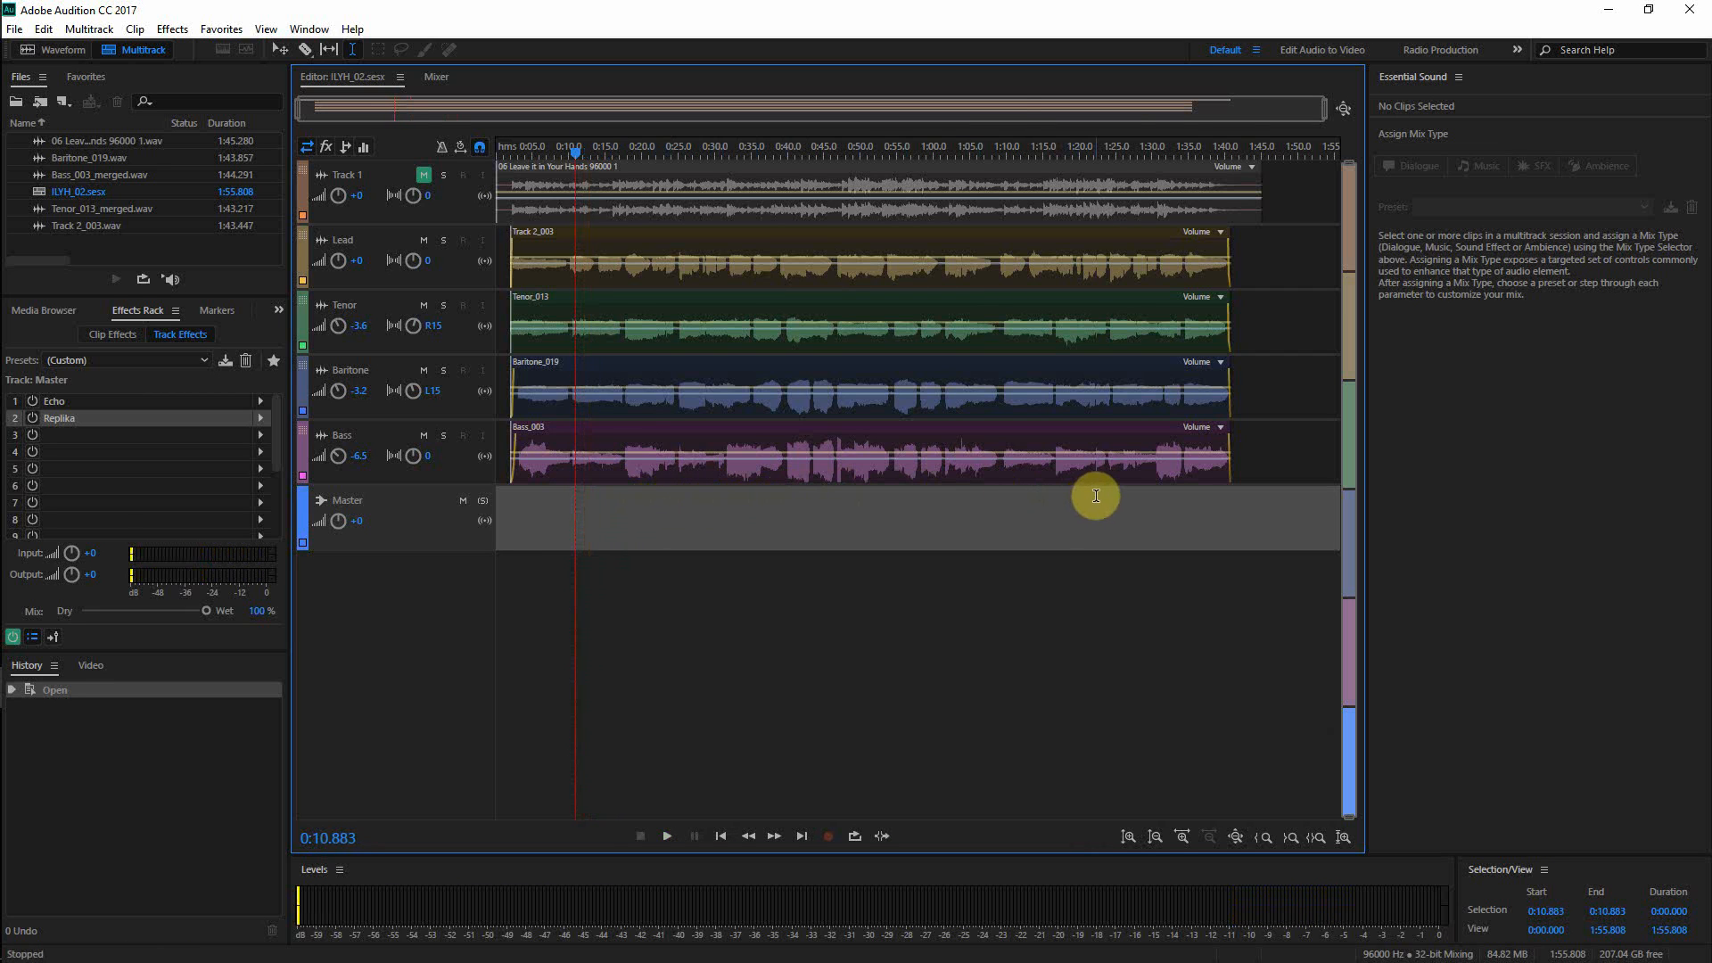
- Listen to the mix from about 1:22.3 with the Bass track muted, and unmute it during playback
left_click(423, 435)
key("space")
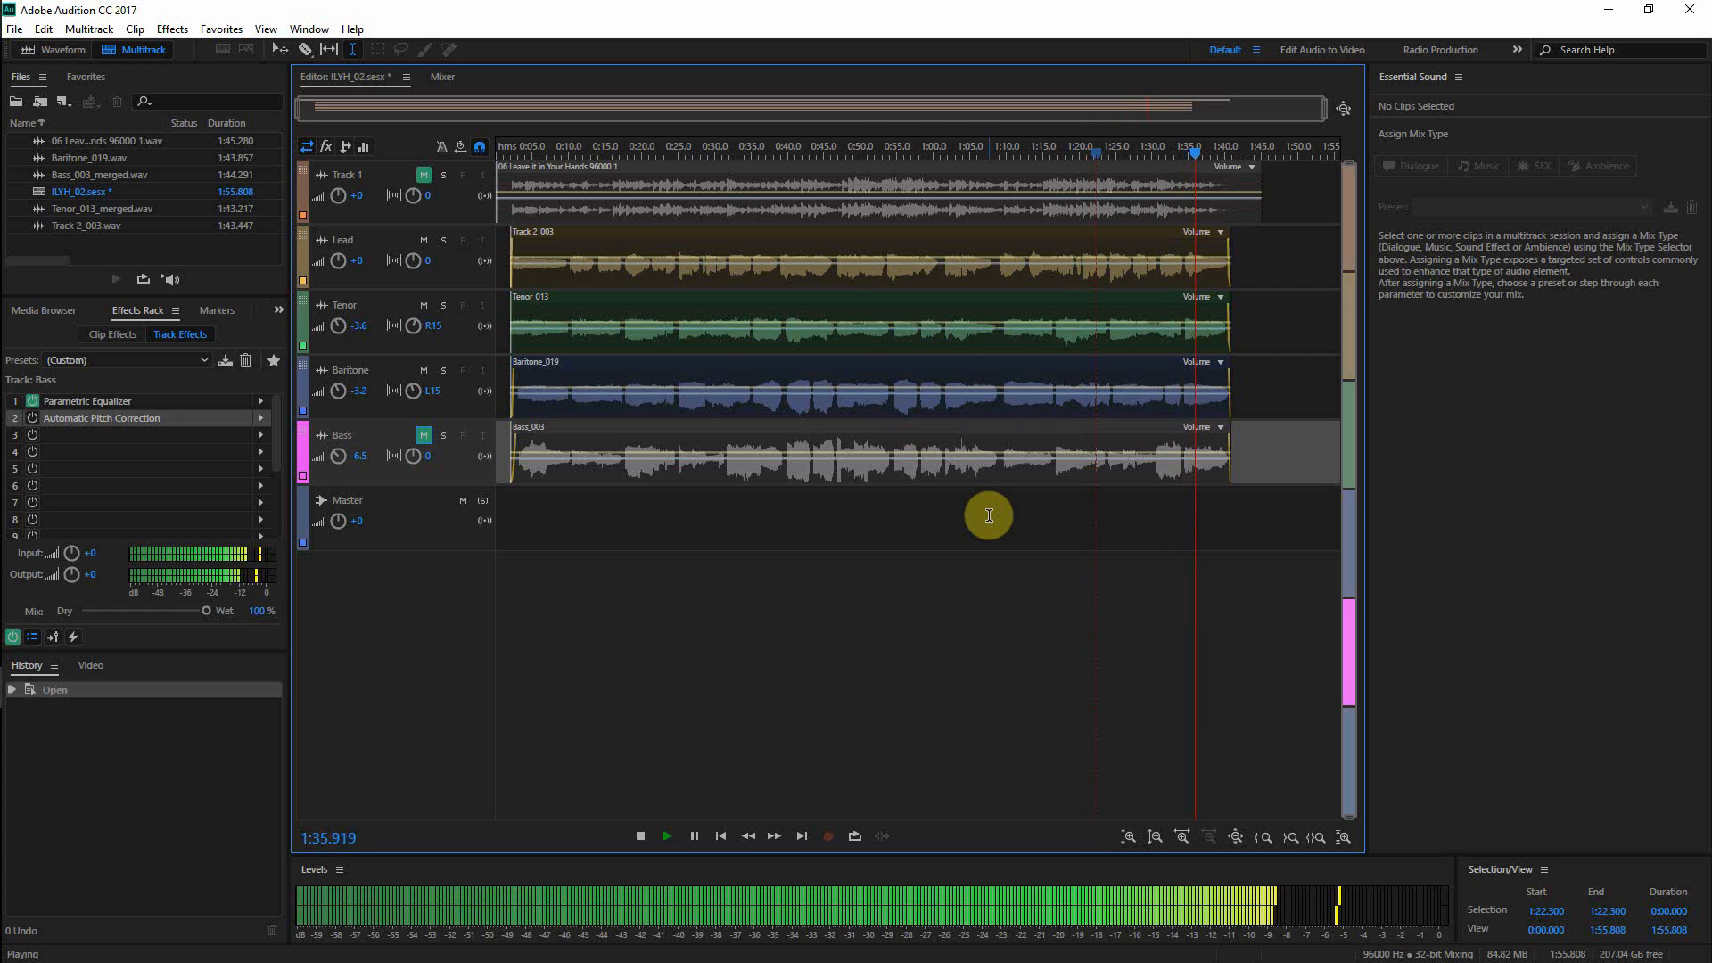
left_click(424, 436)
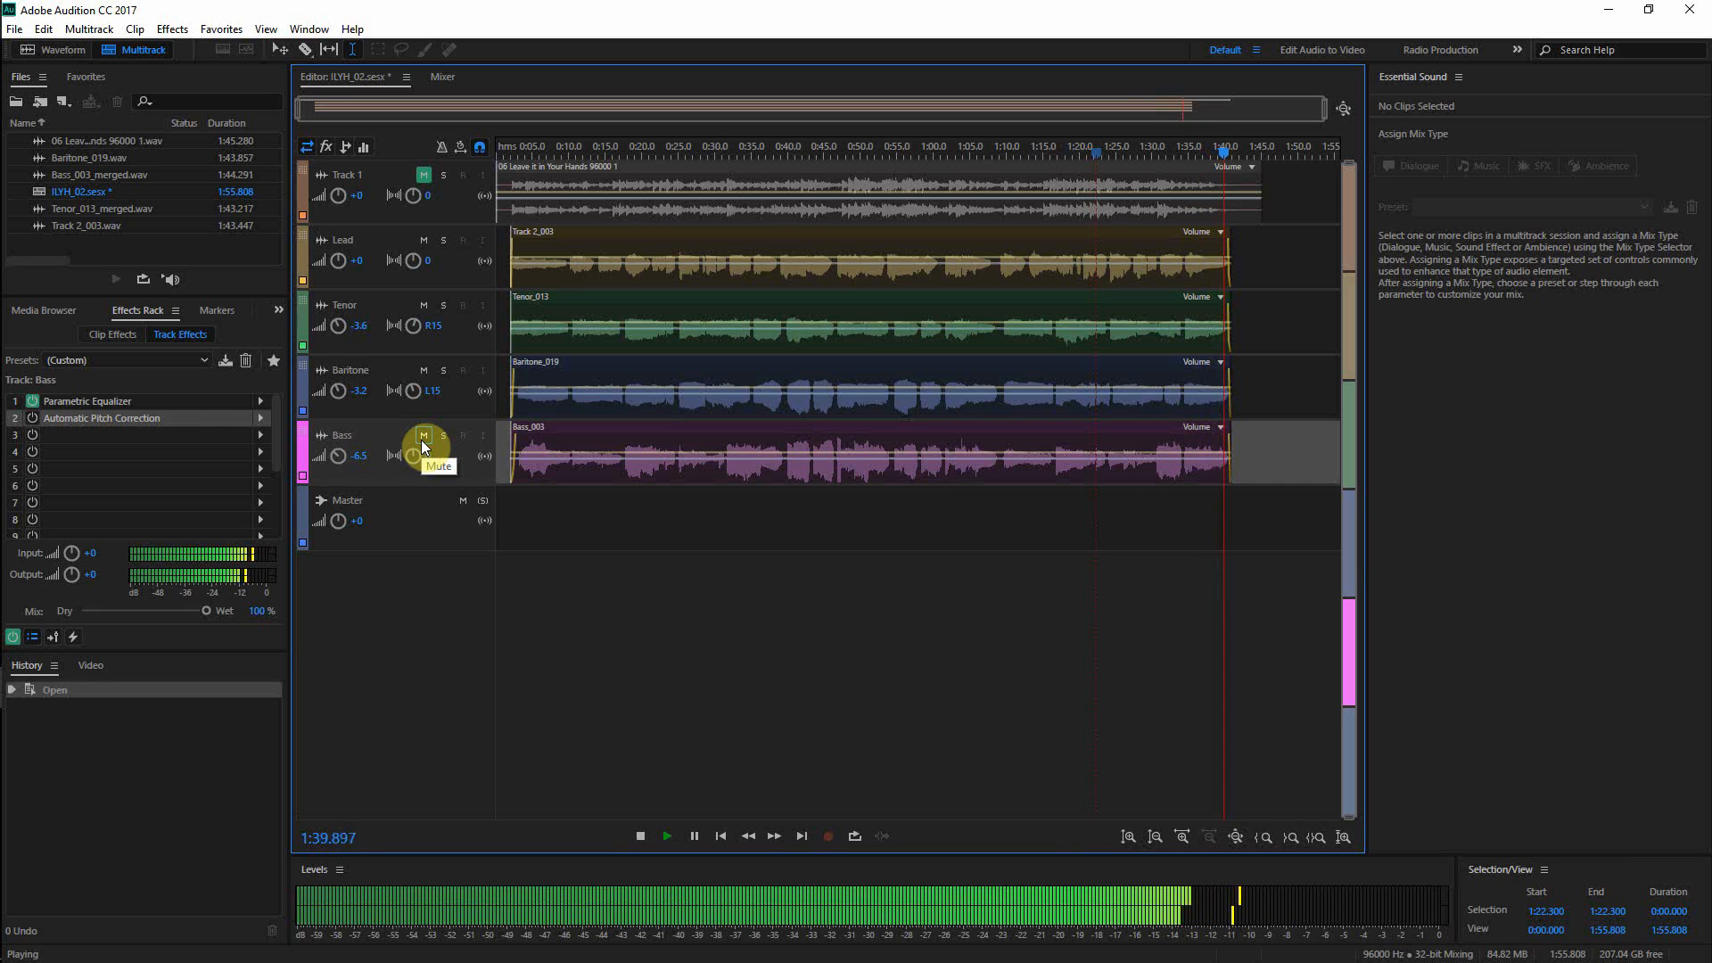
- Stop playback, switch to REAPER to look at its version of the four vocal tracks, and return to Adobe Audition
key("space")
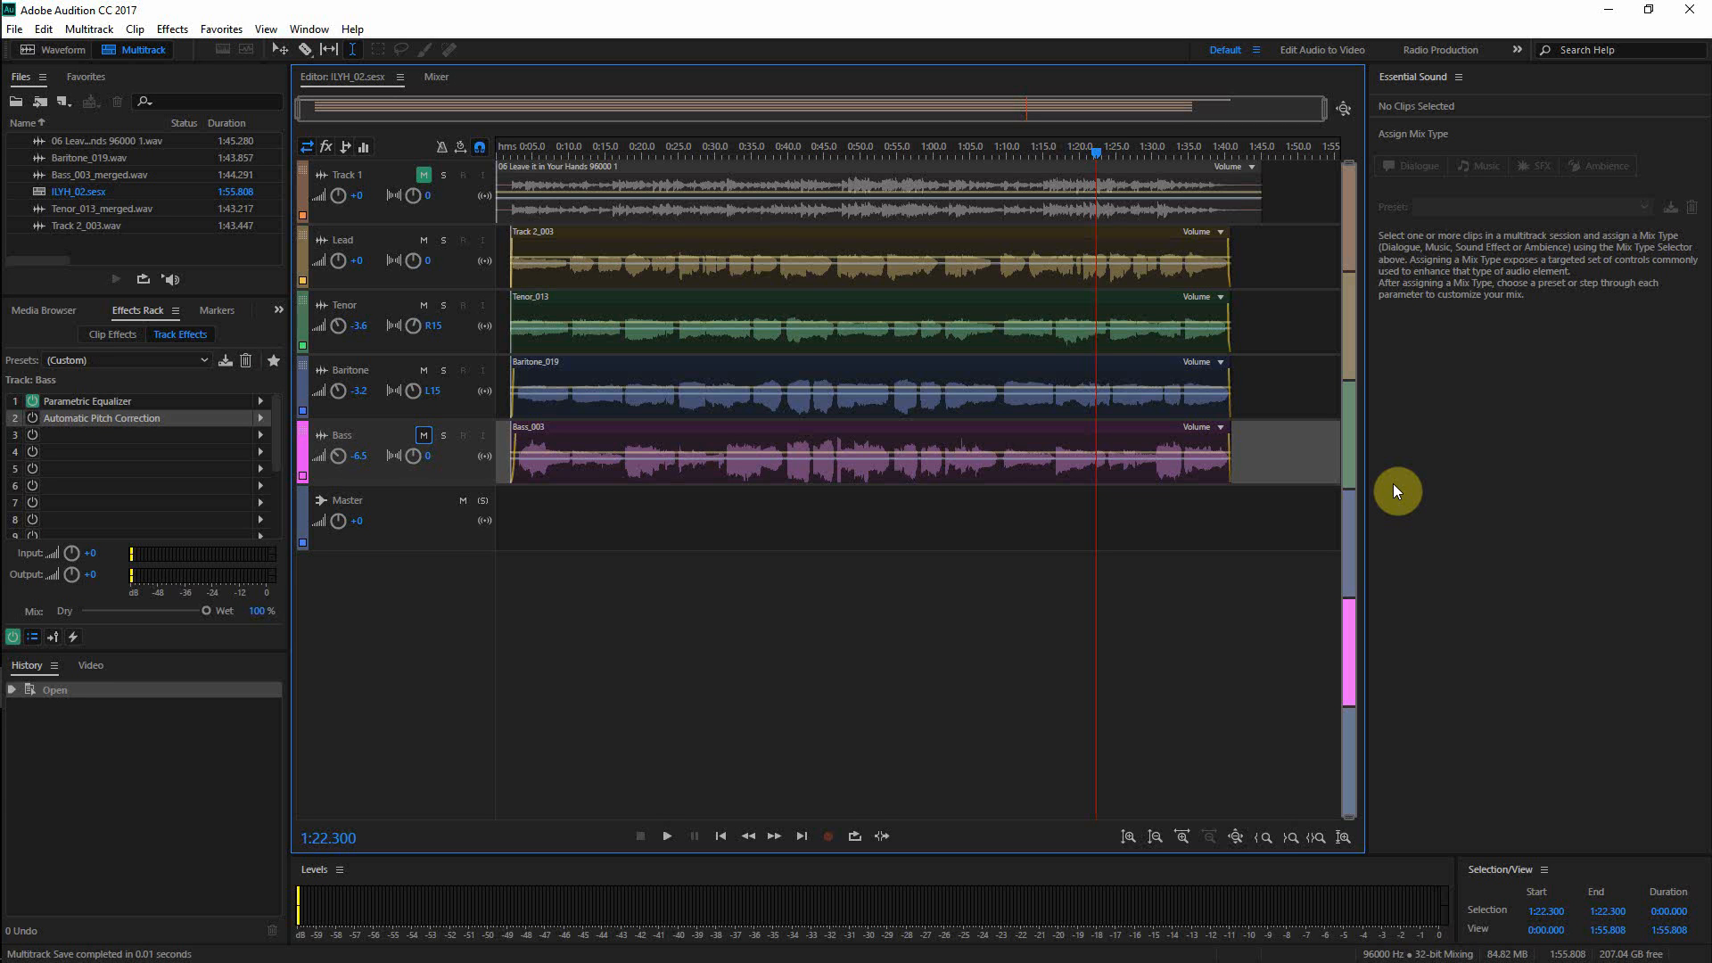
key("alt+Tab")
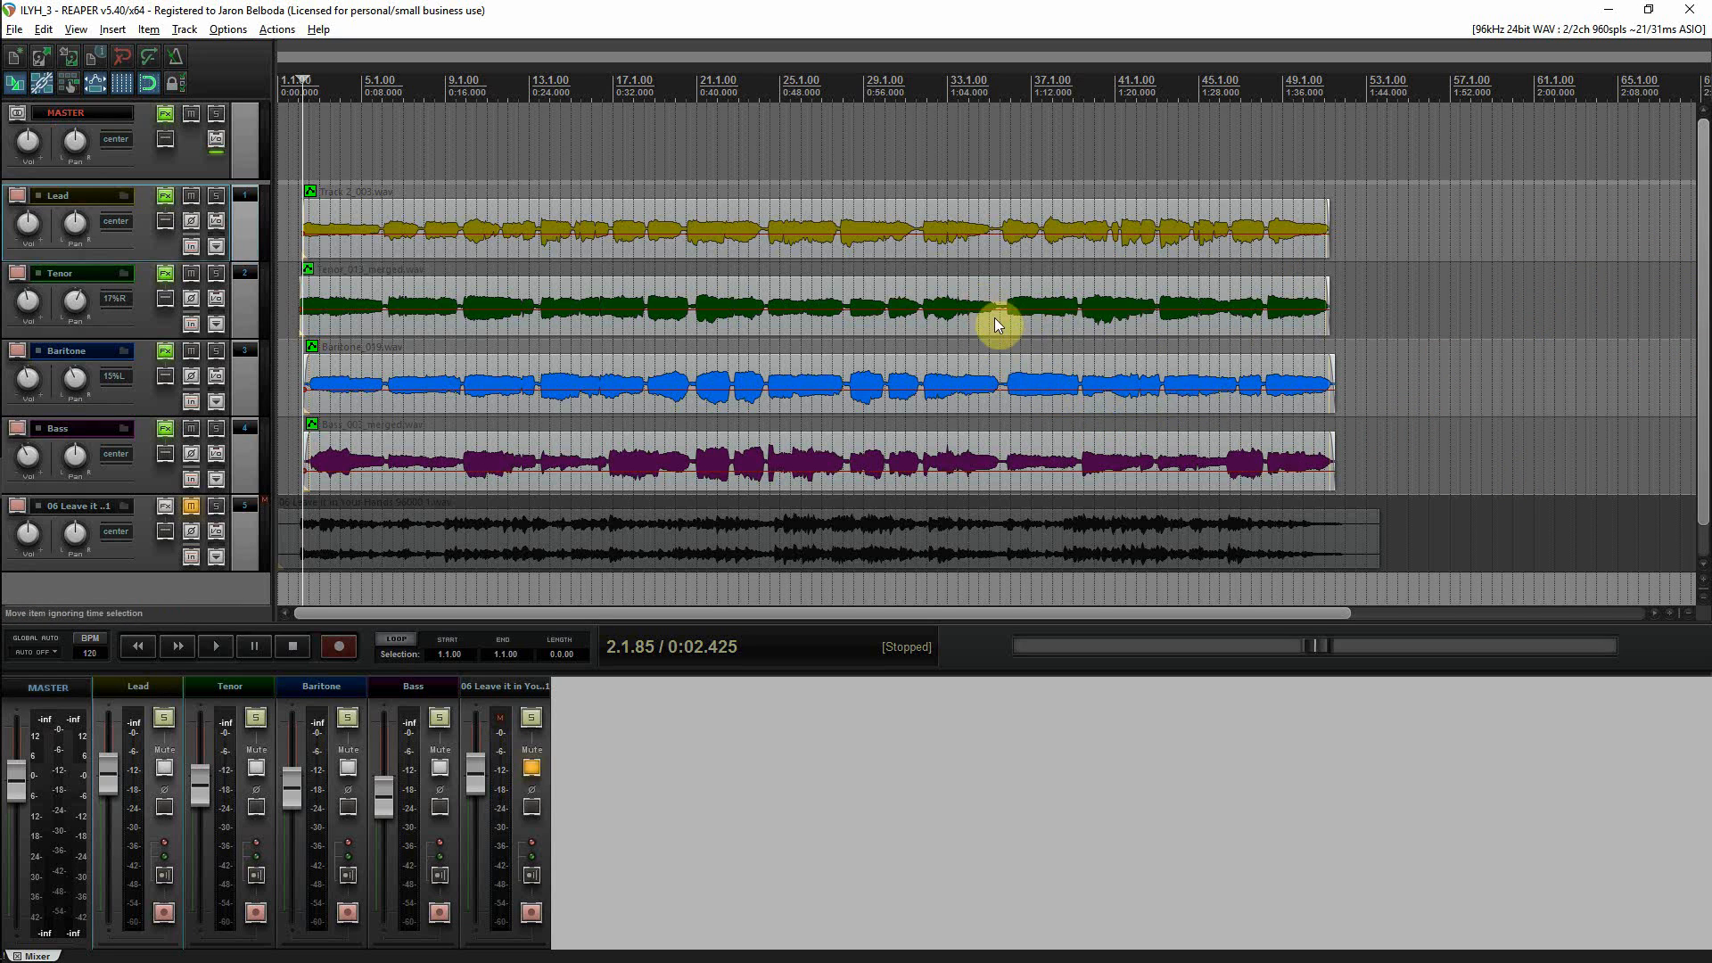
key("alt+Tab")
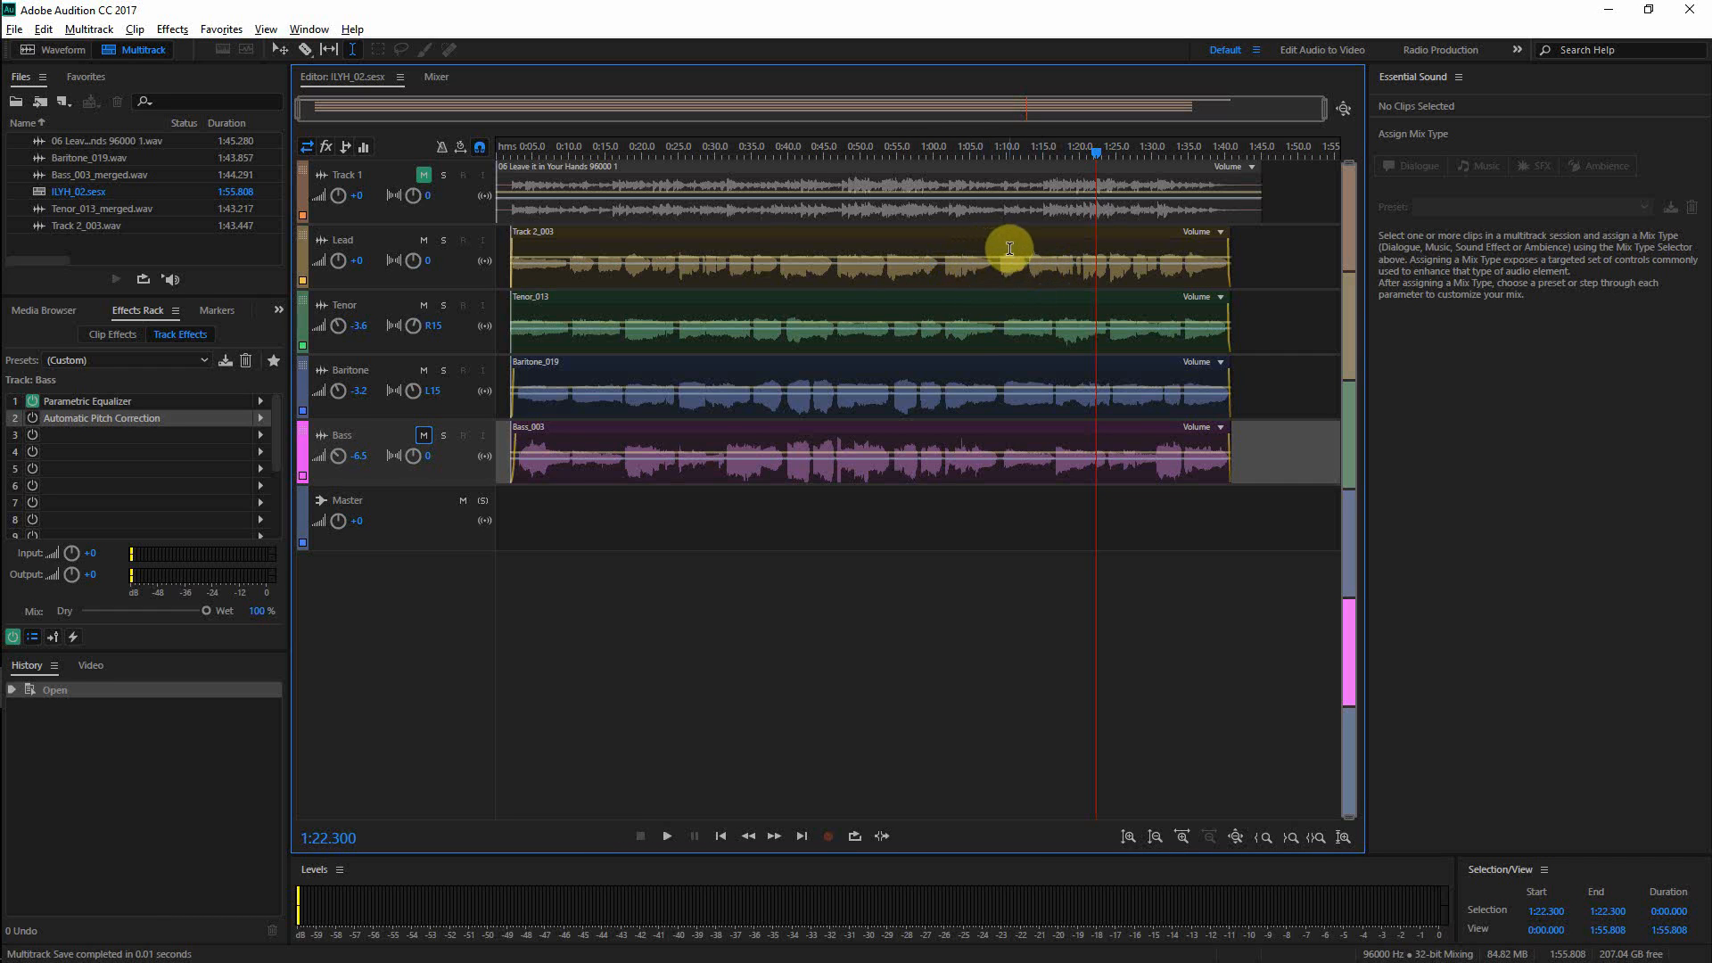
- Try lowering the pan envelope of the Lead clip in the passage from about 1:17.2 to 1:25.0, and undo it
left_click_drag(1057, 214, 1120, 230)
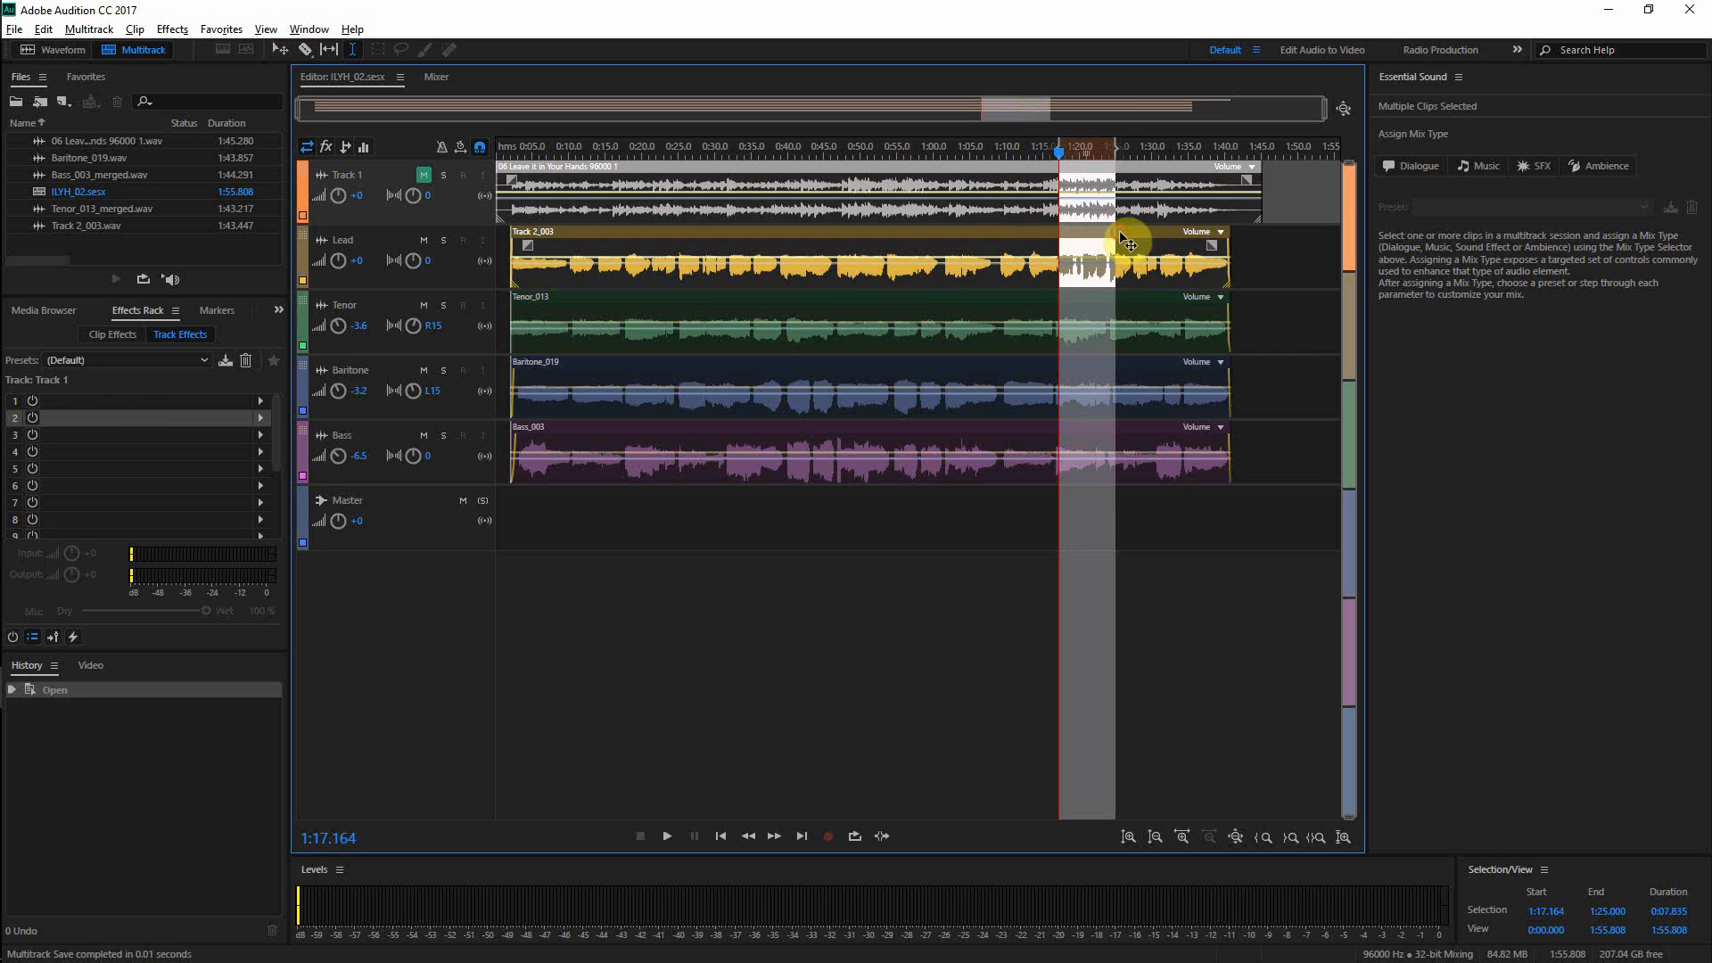
key("ctrl+alt+backslash")
scroll(1346, 298, "up", 5)
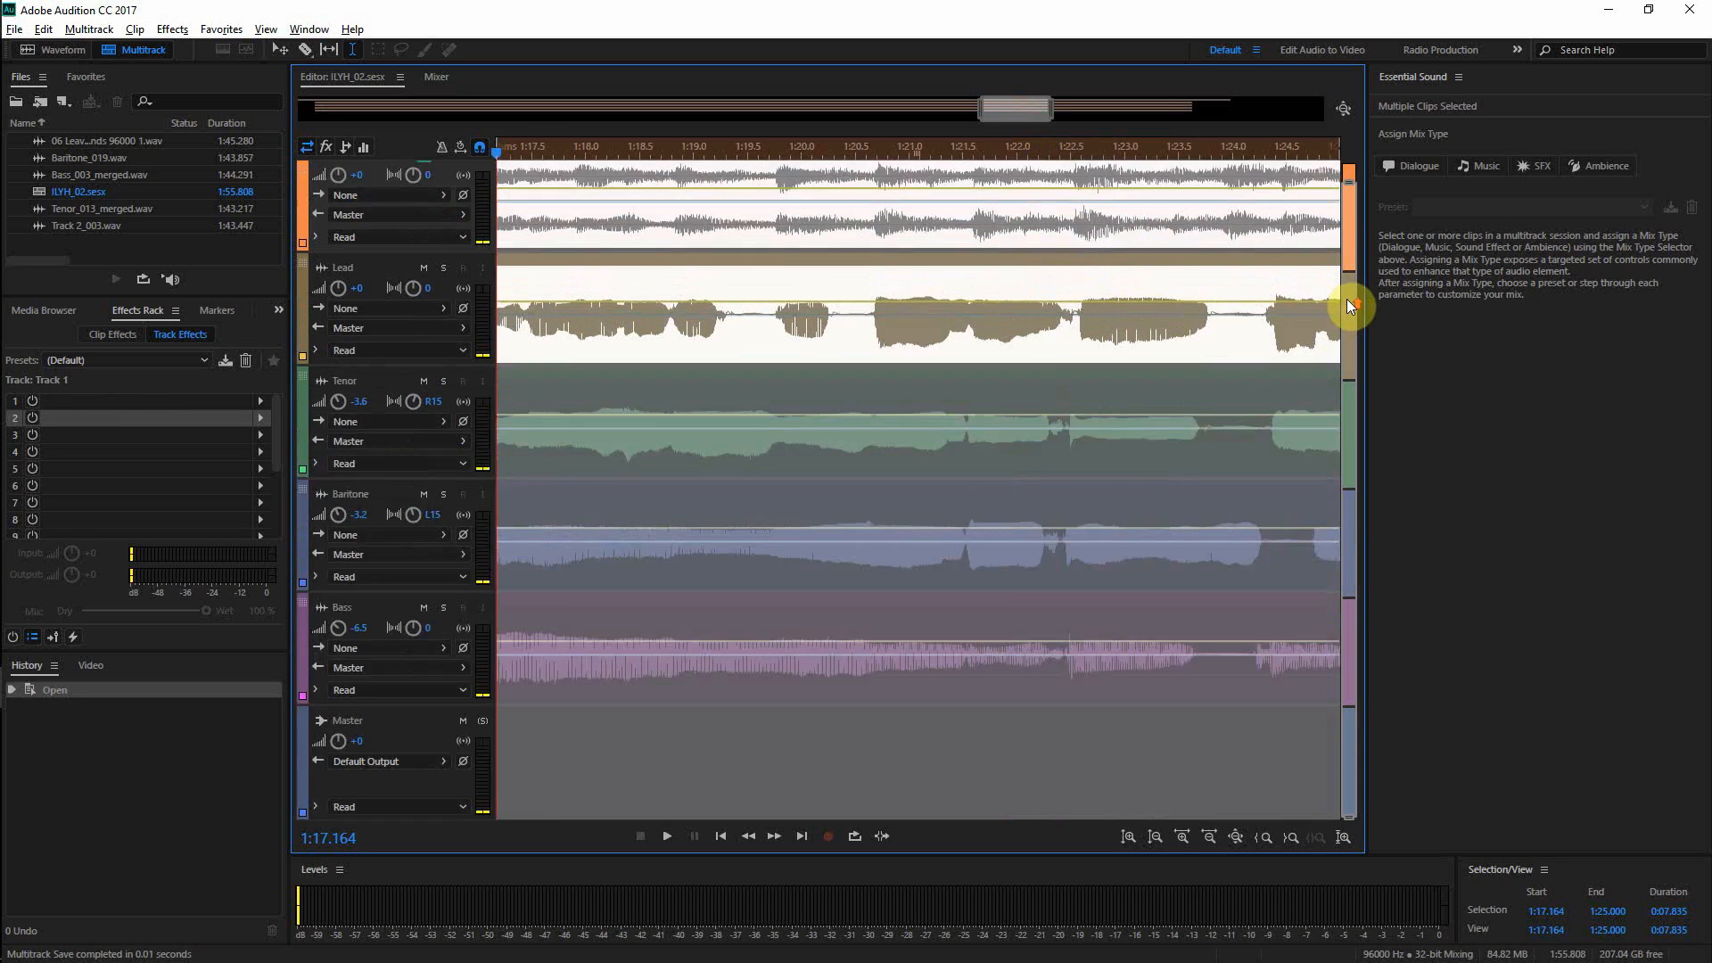
left_click(953, 277)
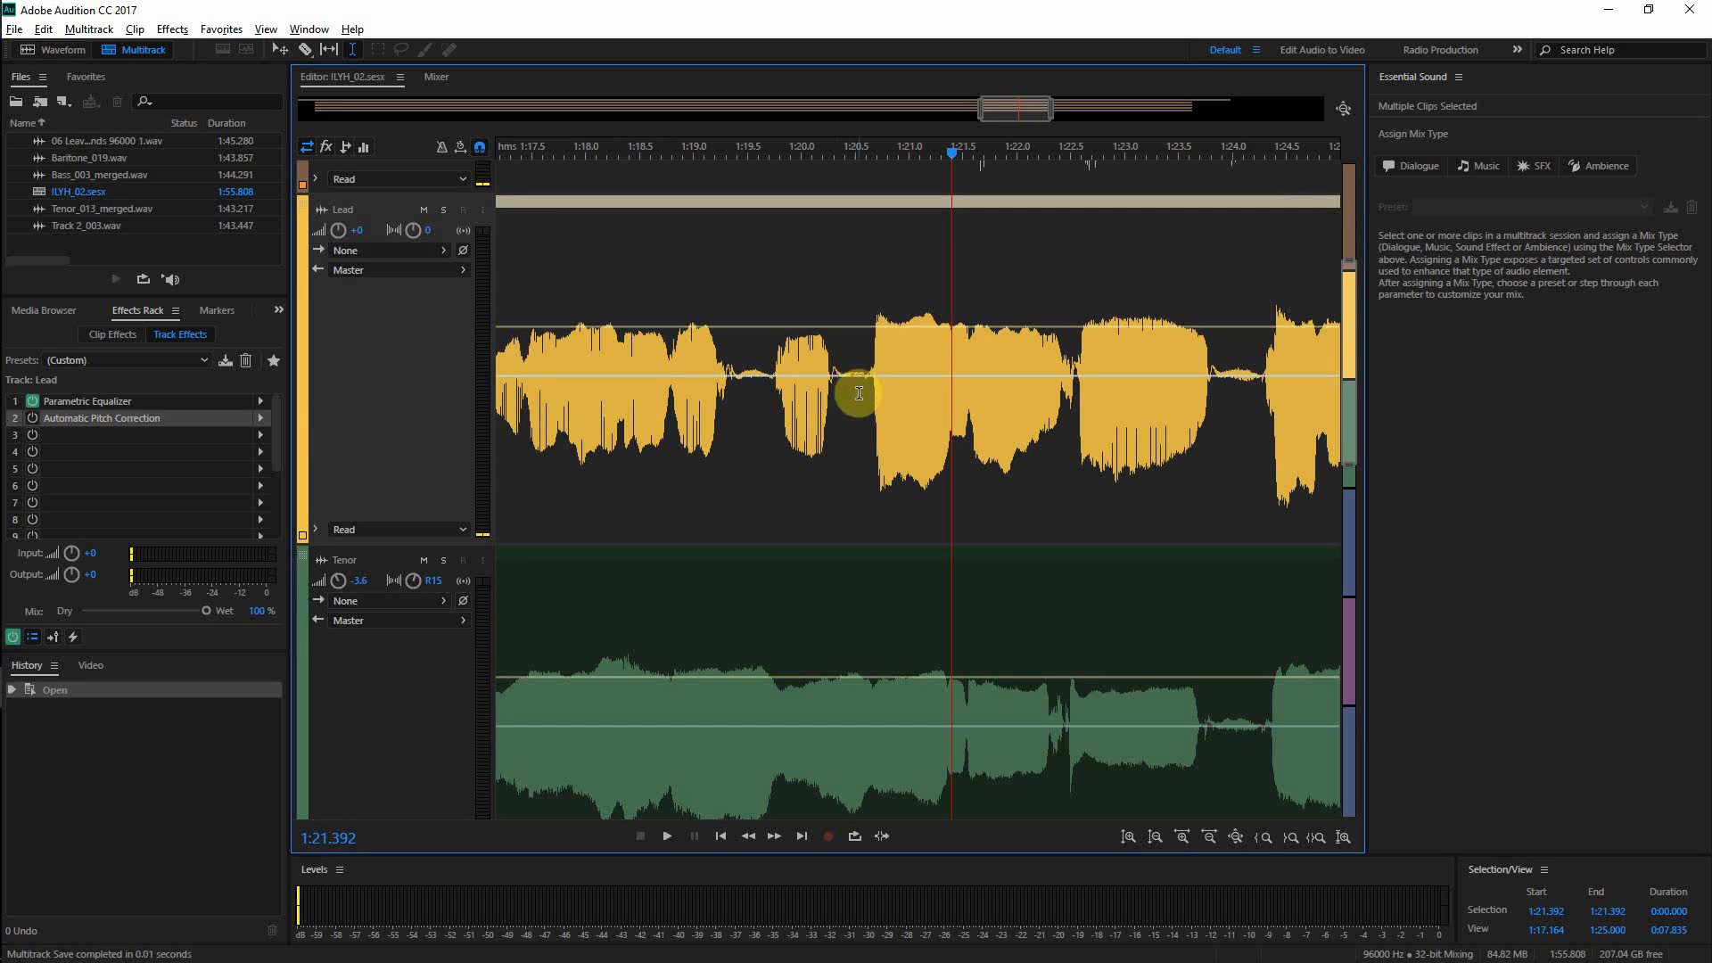
left_click_drag(857, 379, 858, 438)
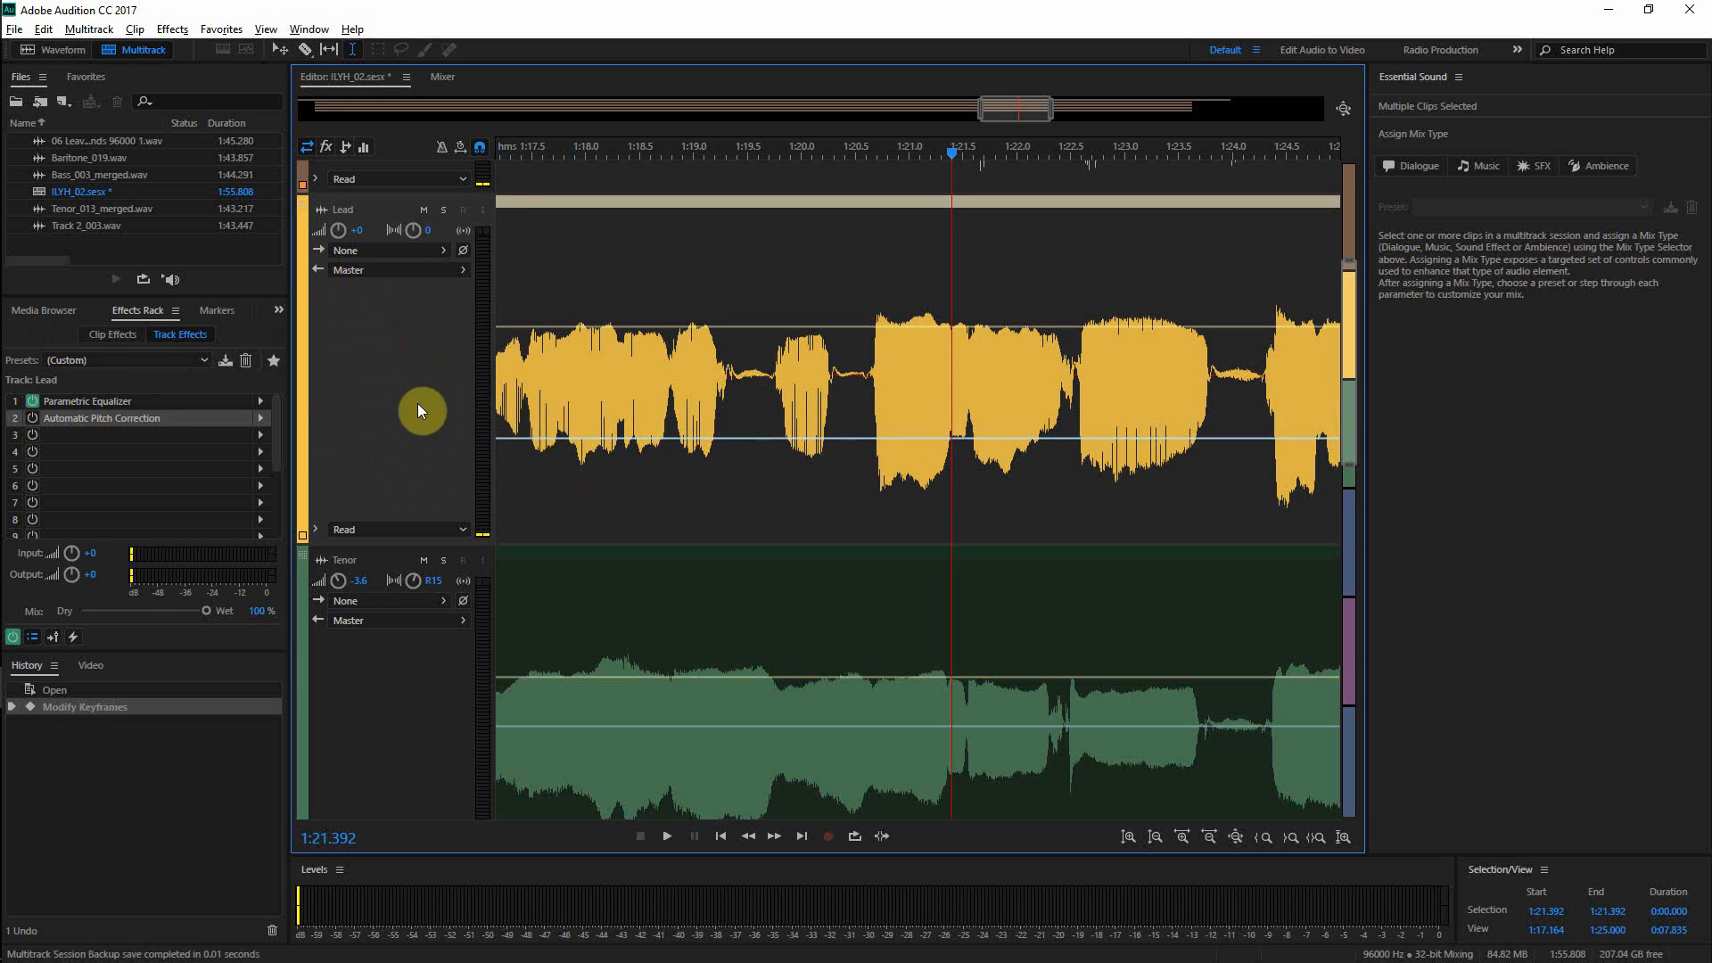
key("ctrl+z")
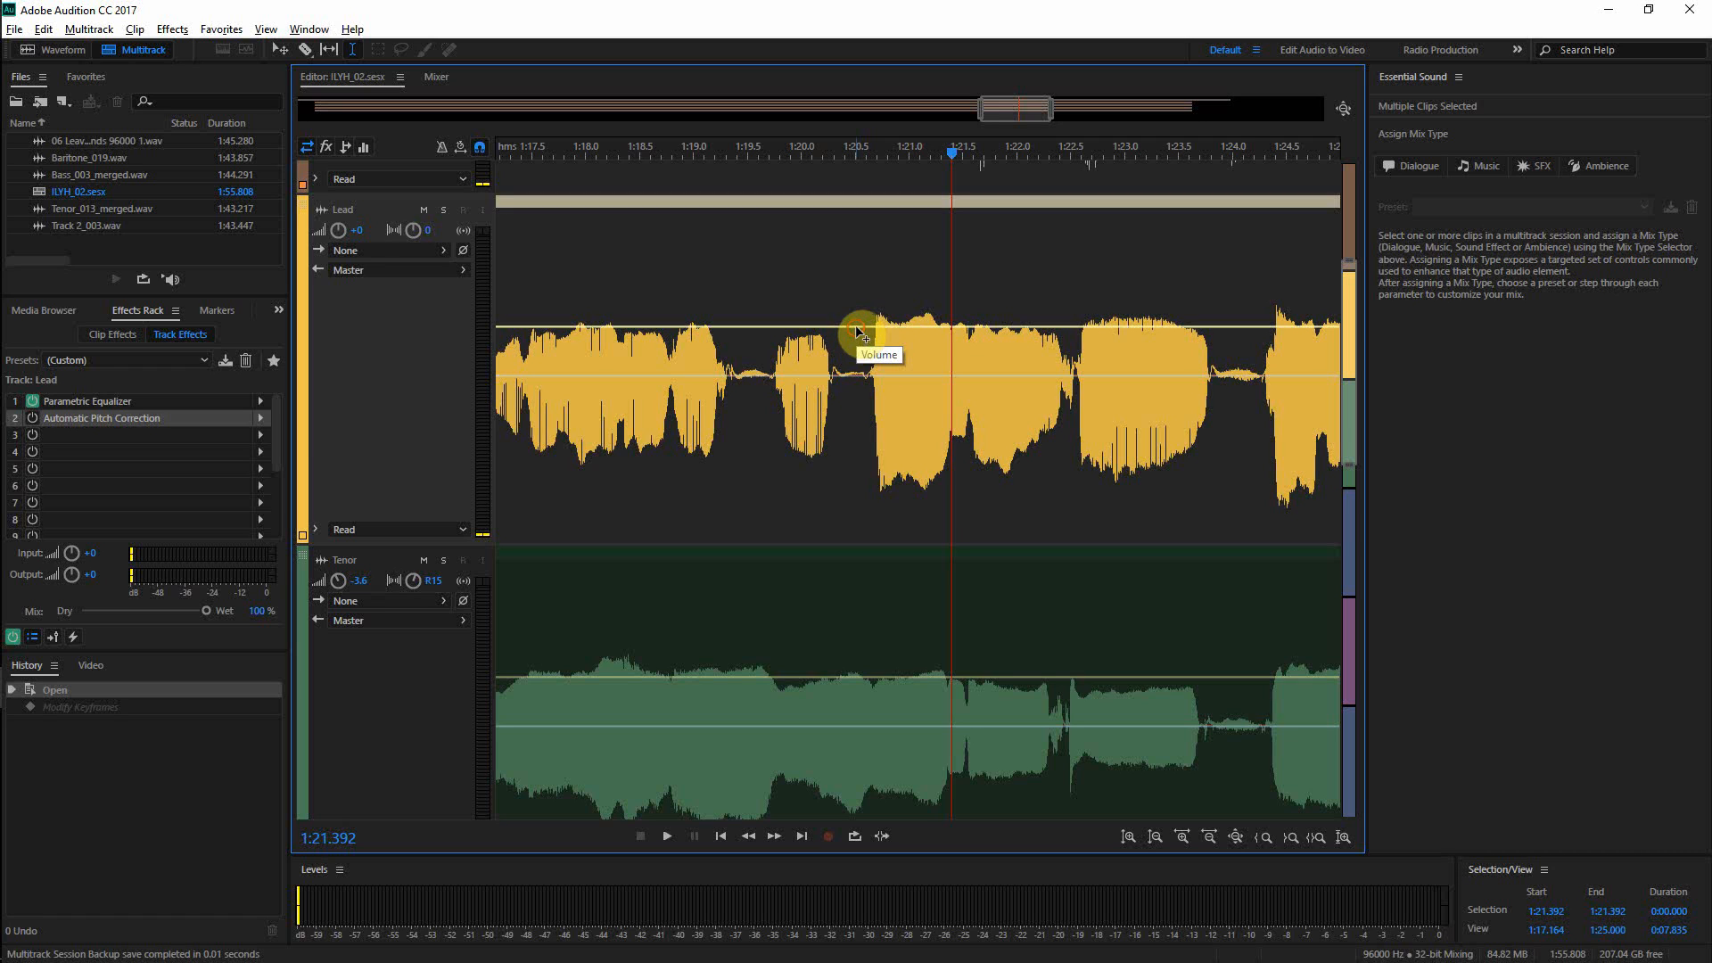
- Undo a trial volume change on the Lead clip and shape its volume envelope with keyframes from about 1:20.4 to 1:22.5, dipping before rising
mouse_move(858, 330)
left_mouse_down()
mouse_move(858, 289)
mouse_move(860, 337)
left_mouse_up()
key("ctrl+z")
left_click_drag(842, 330, 1070, 308)
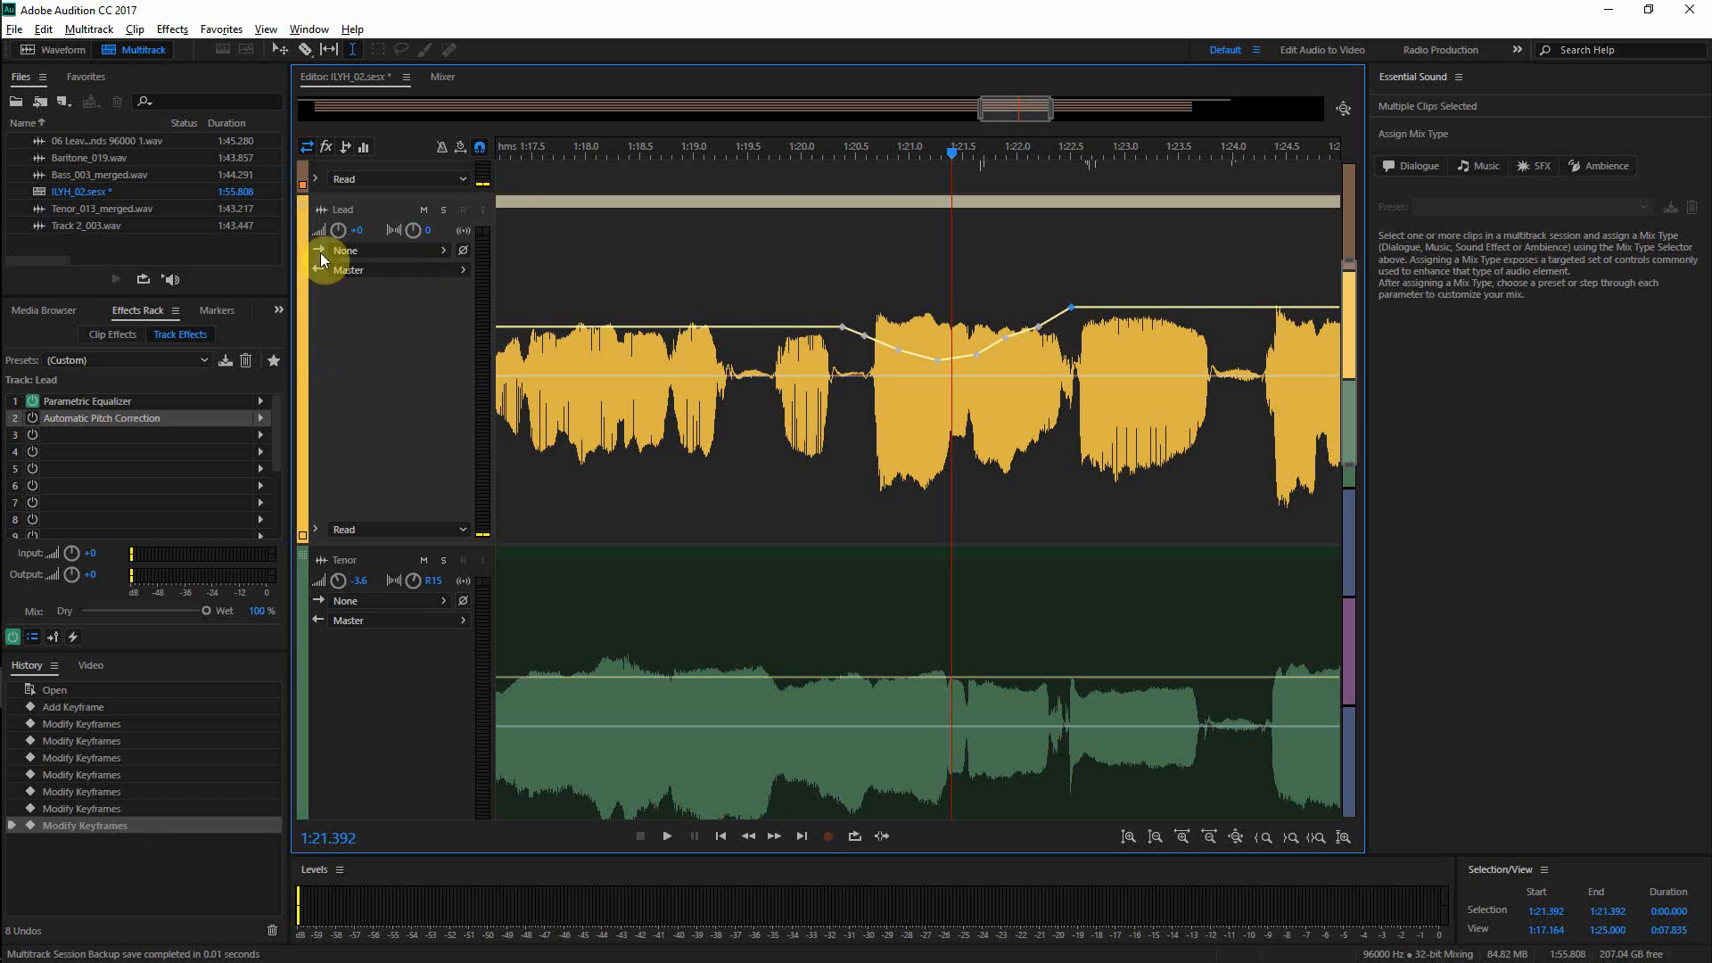
- Look over the track faders in the mixer and revert all the Lead volume keyframe edits to the session's opened state
left_click(437, 78)
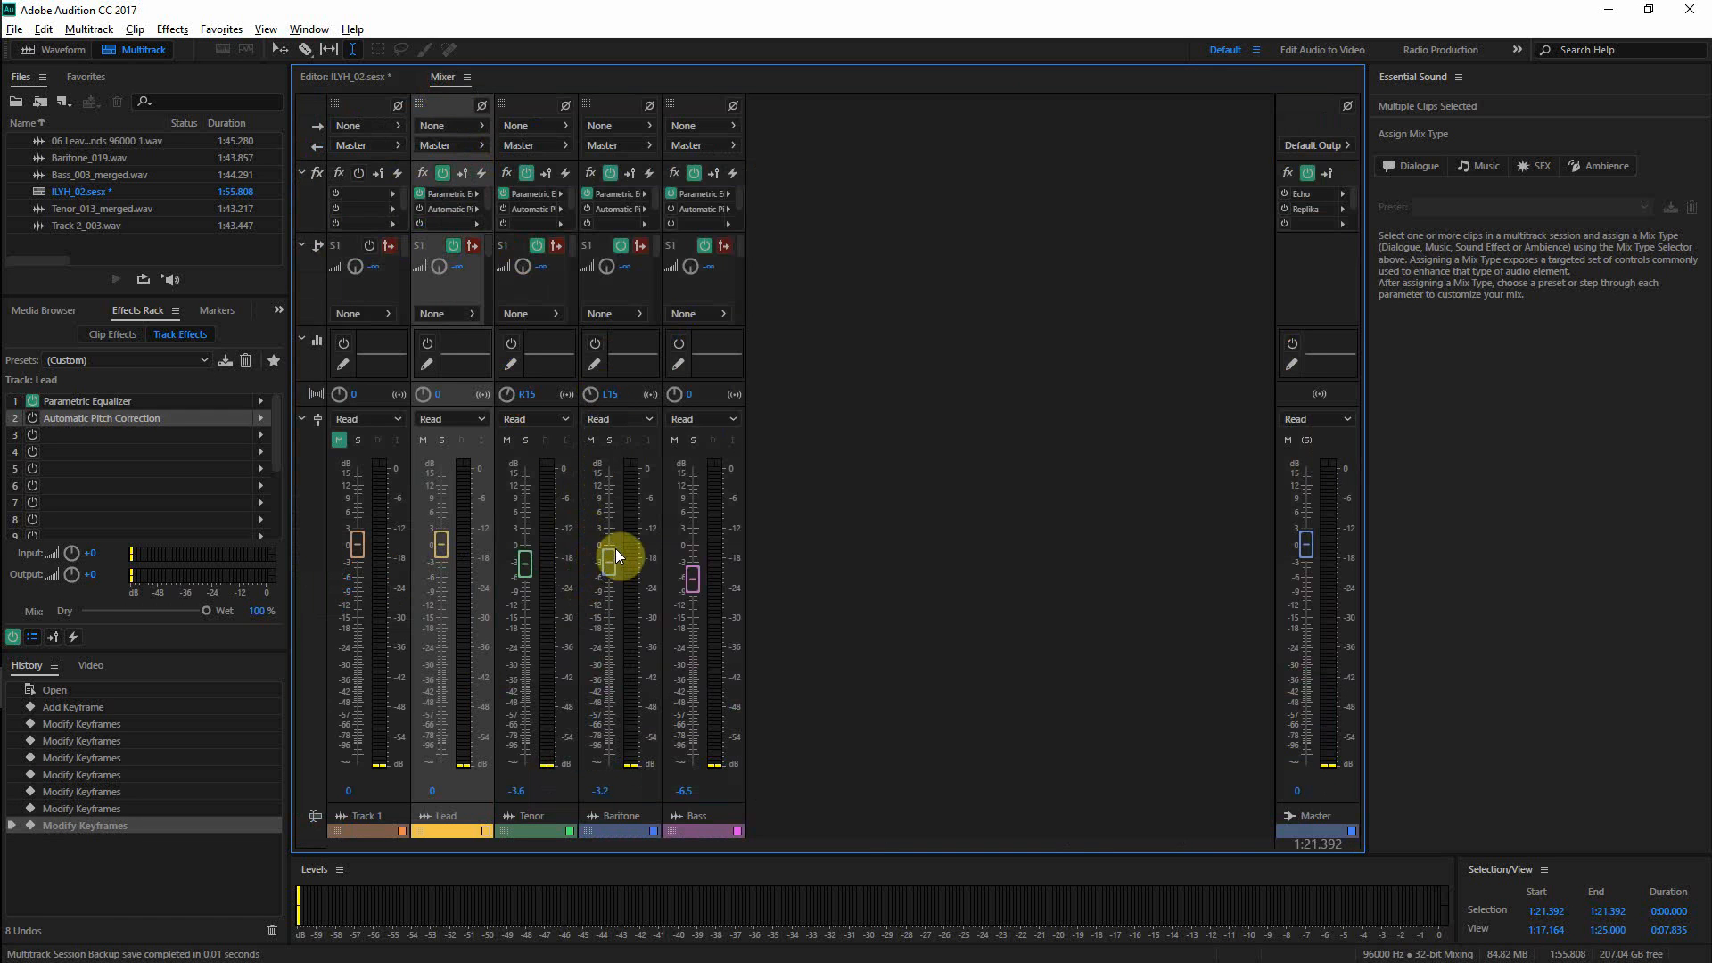
left_click(363, 72)
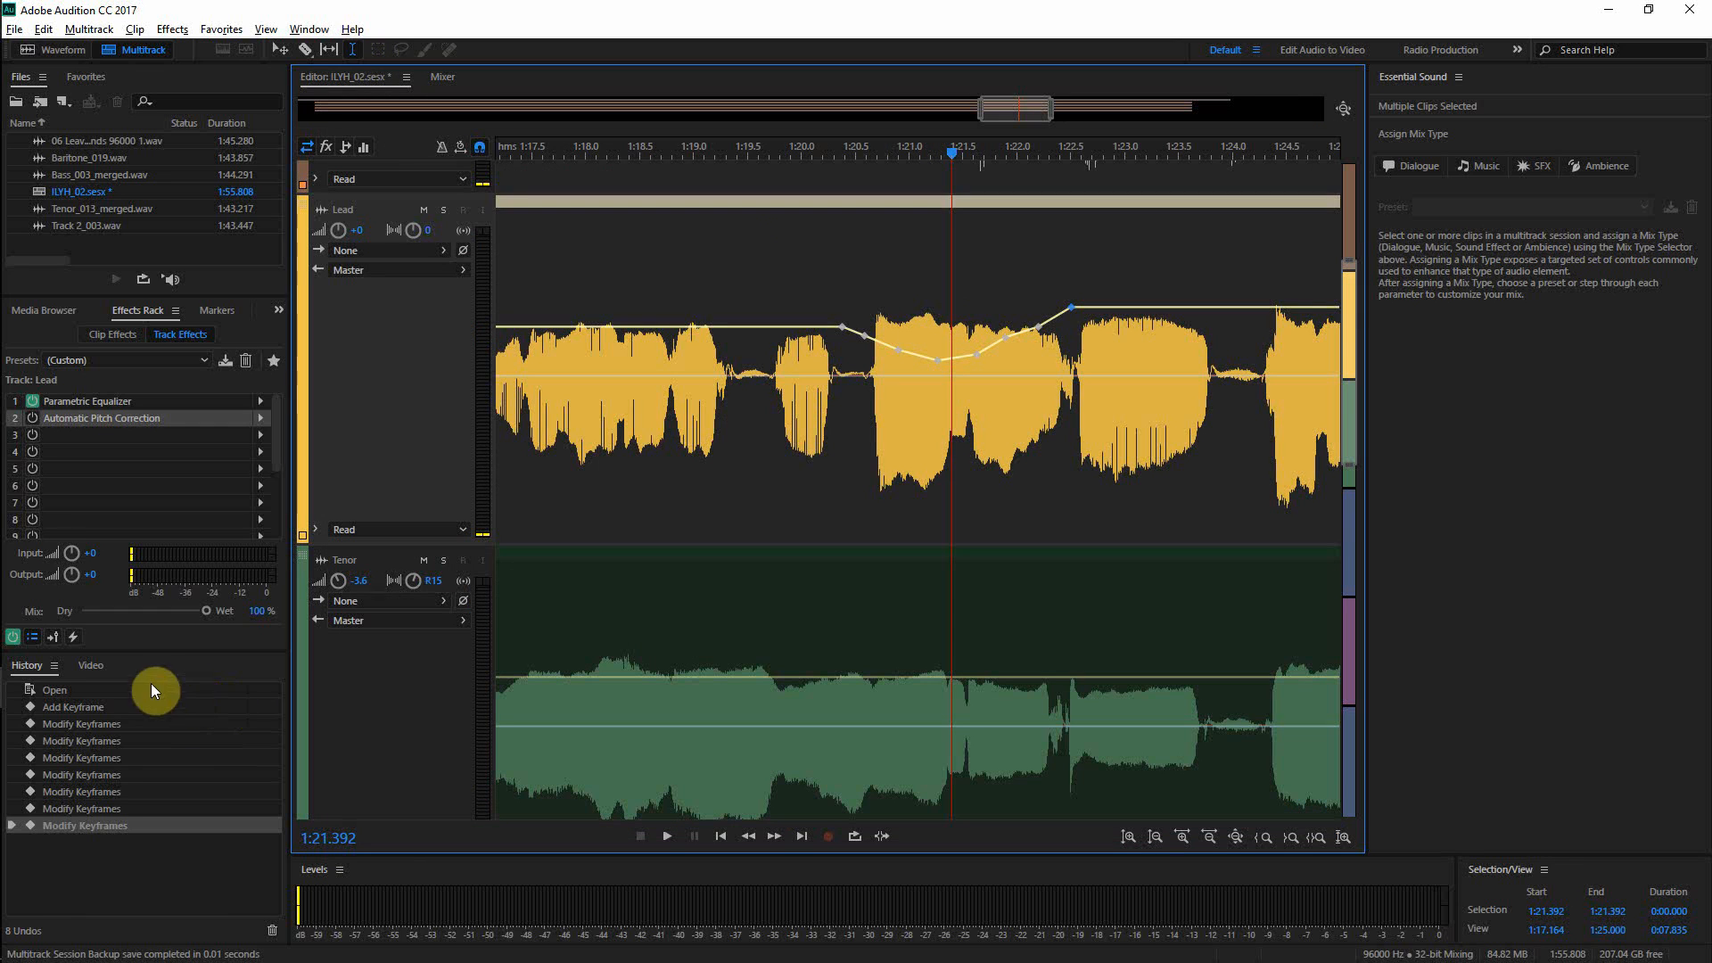
left_click(59, 705)
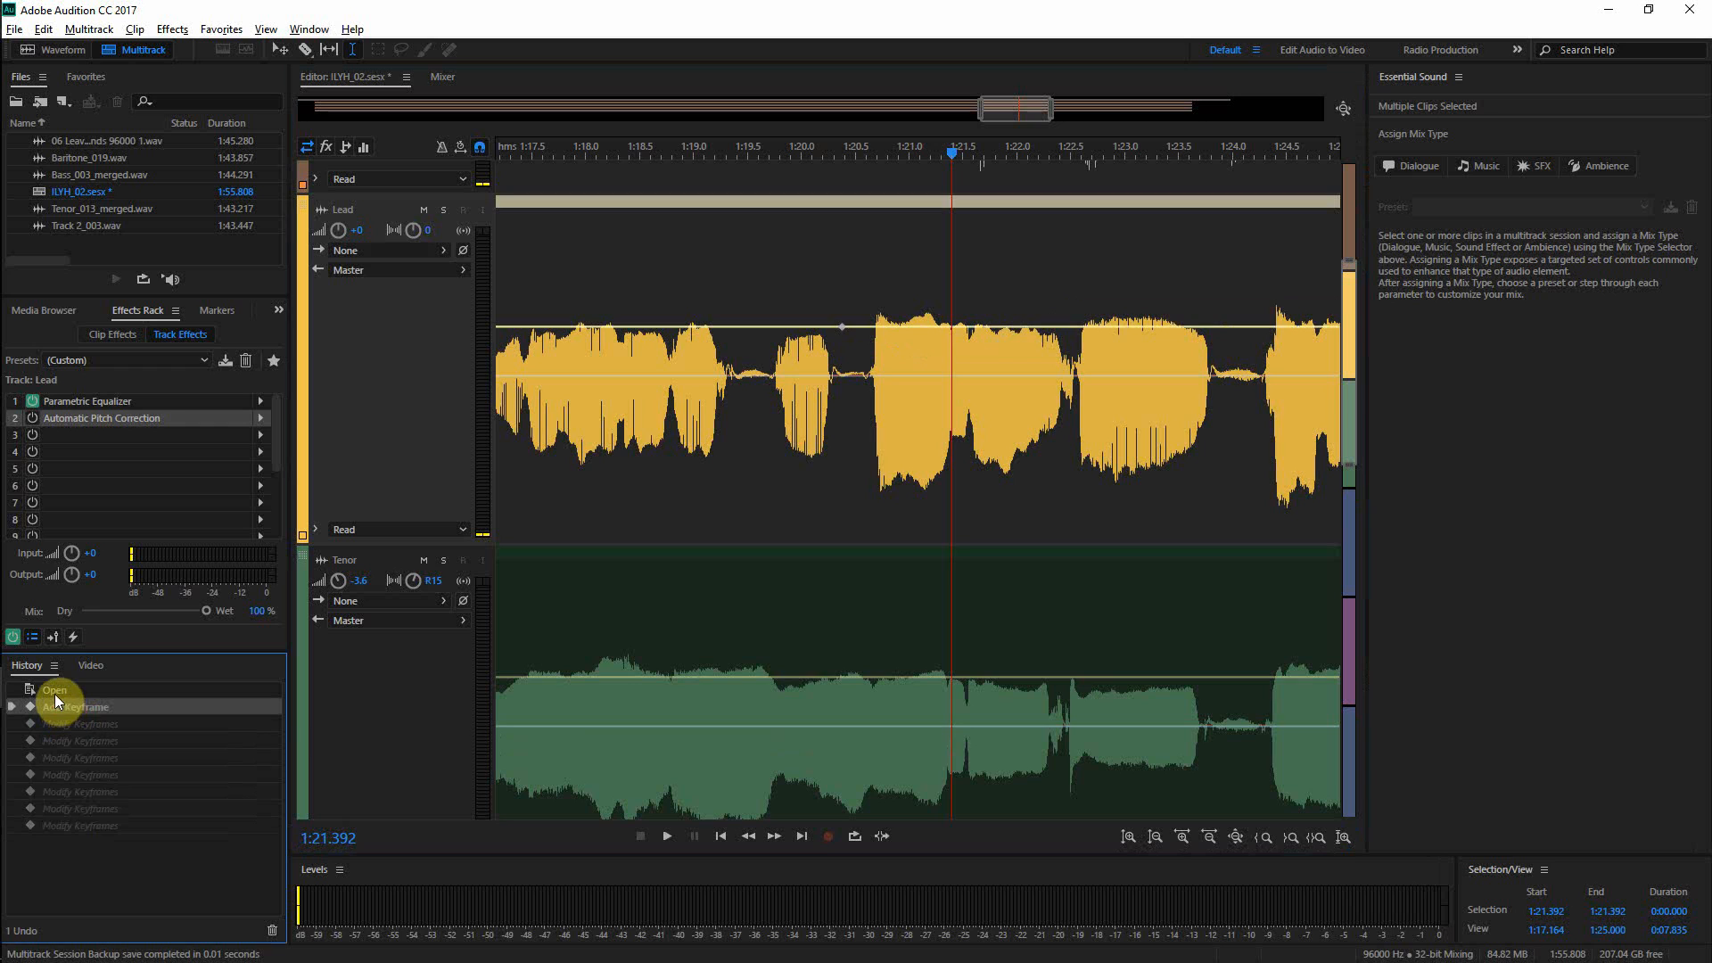
left_click(51, 687)
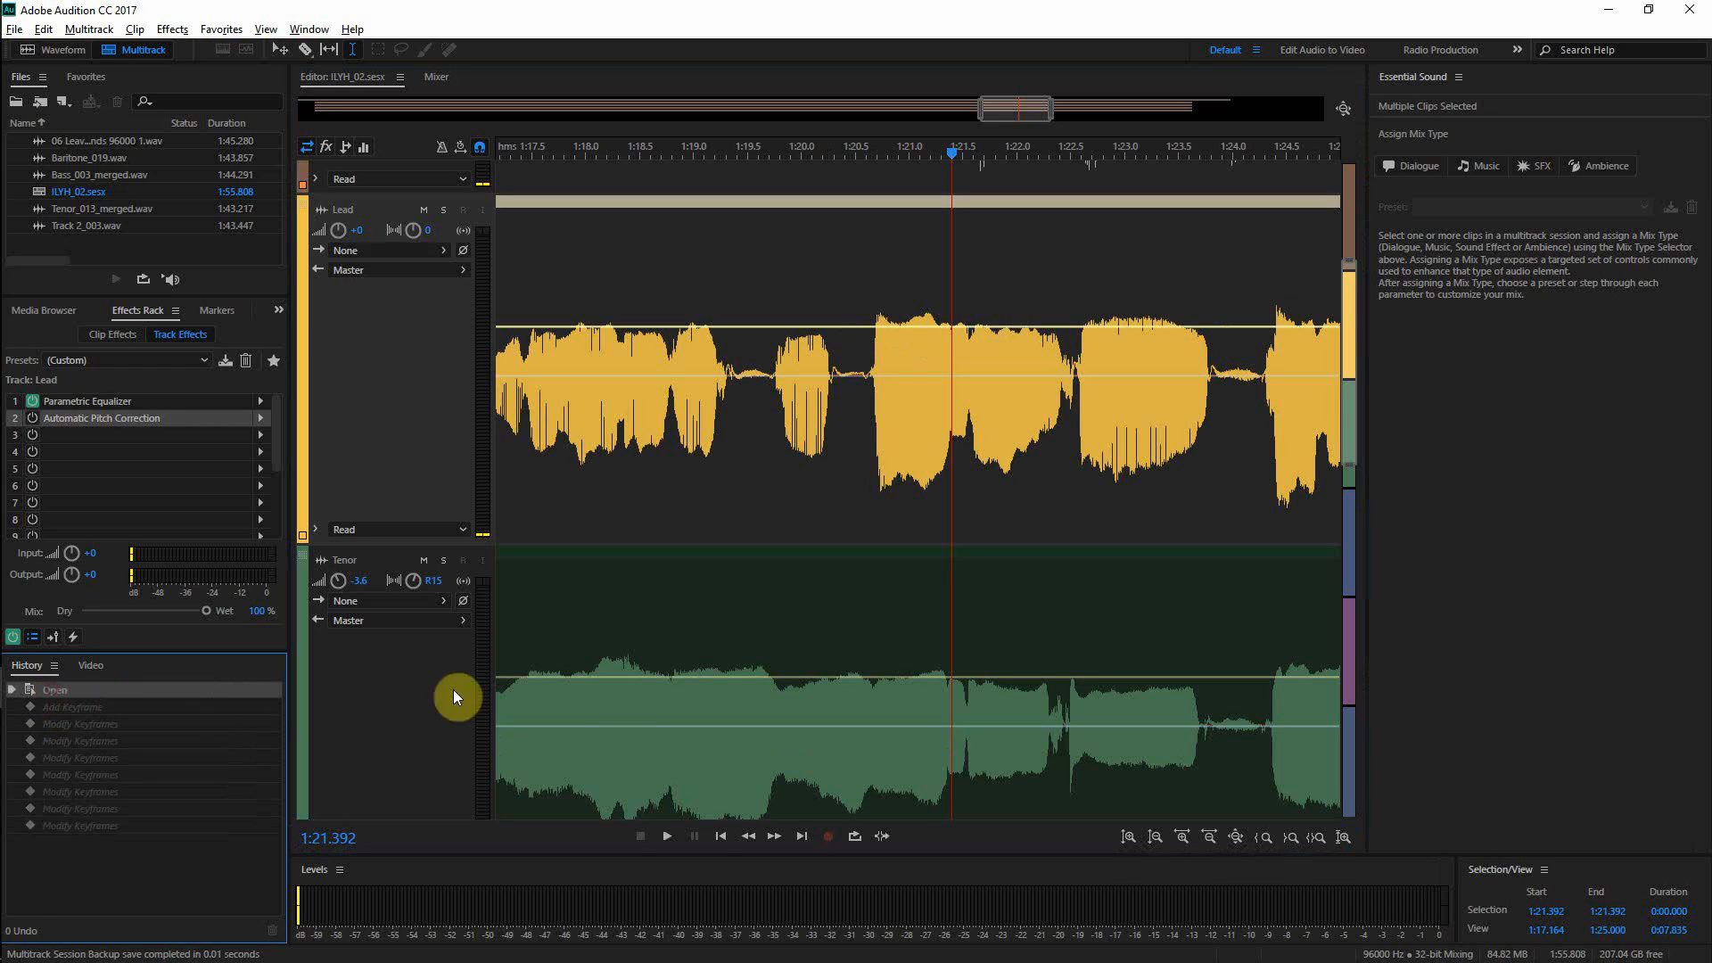
- Add a 0 dB volume keyframe to the Lead clip at about 1:20.7, undo it, and save the session
left_click(878, 330)
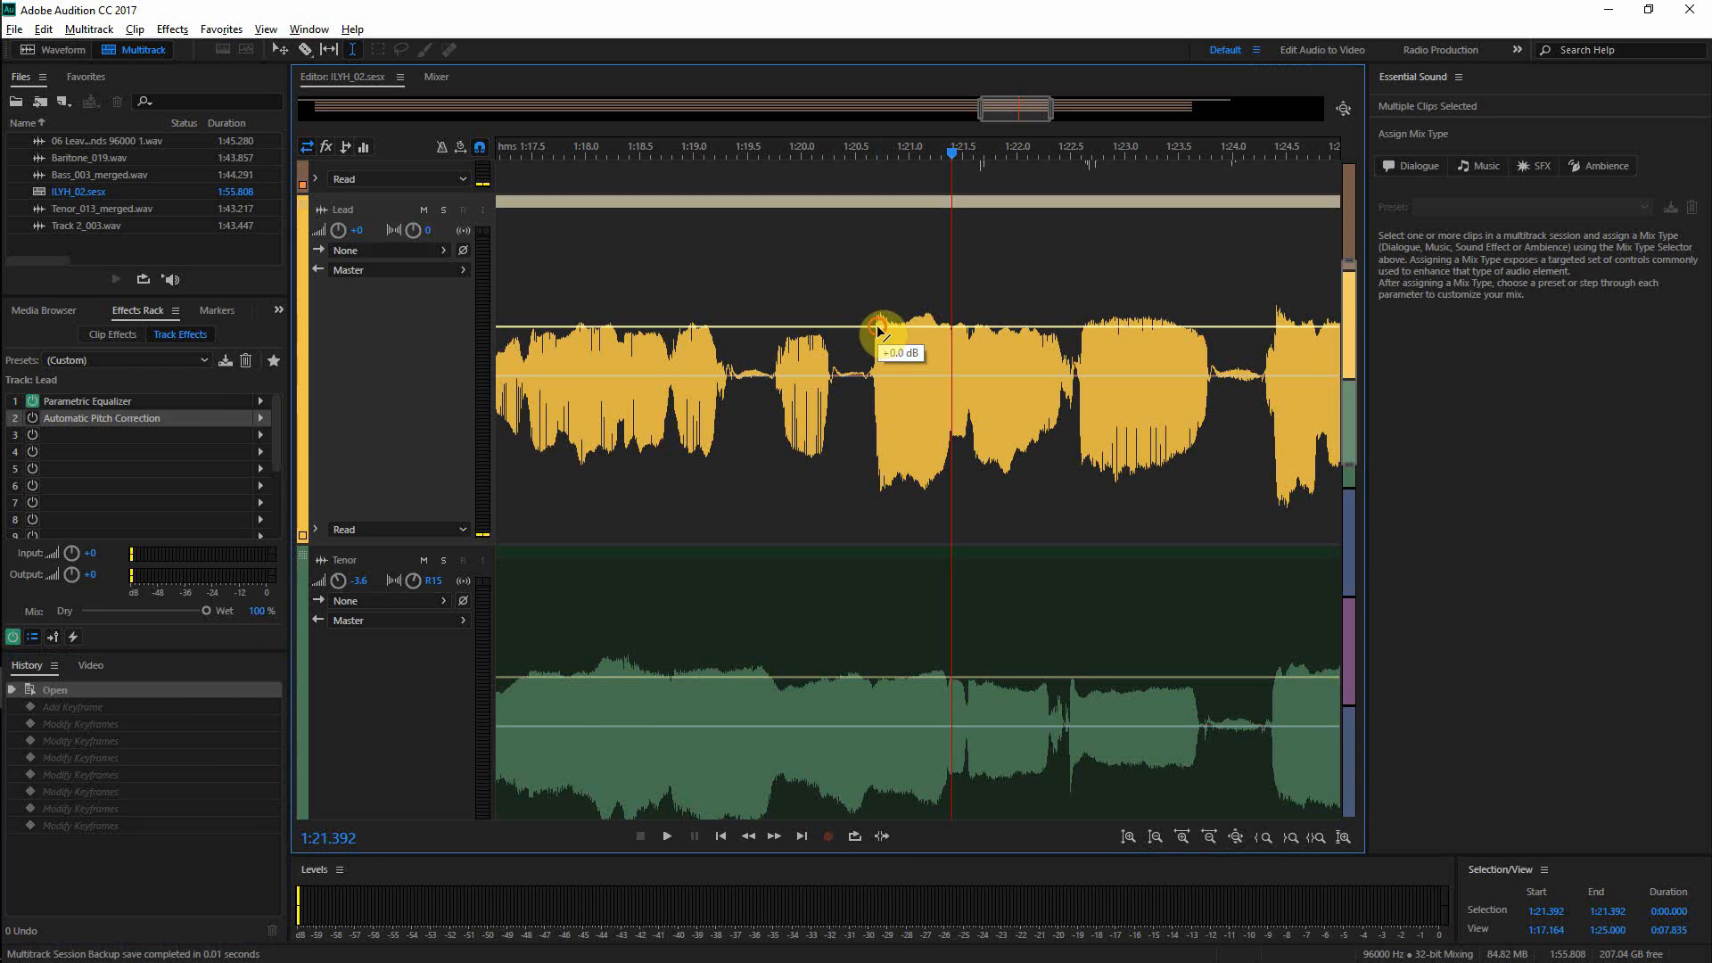
left_click(879, 328)
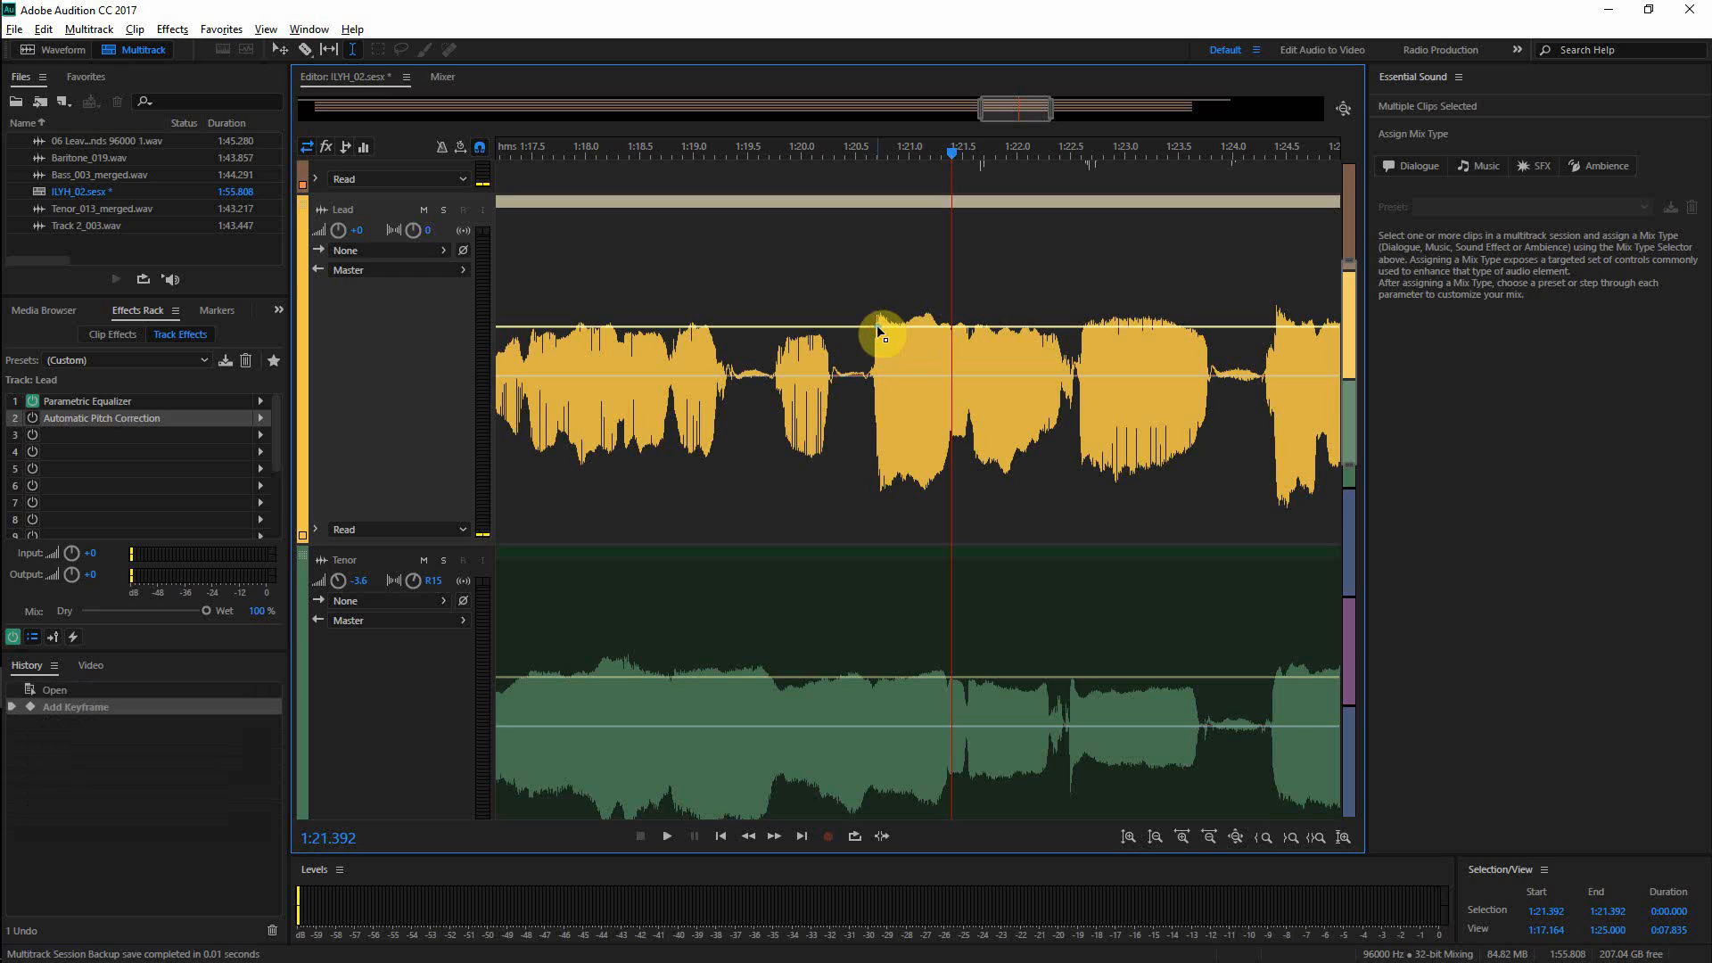
key("ctrl+z")
key("ctrl+s")
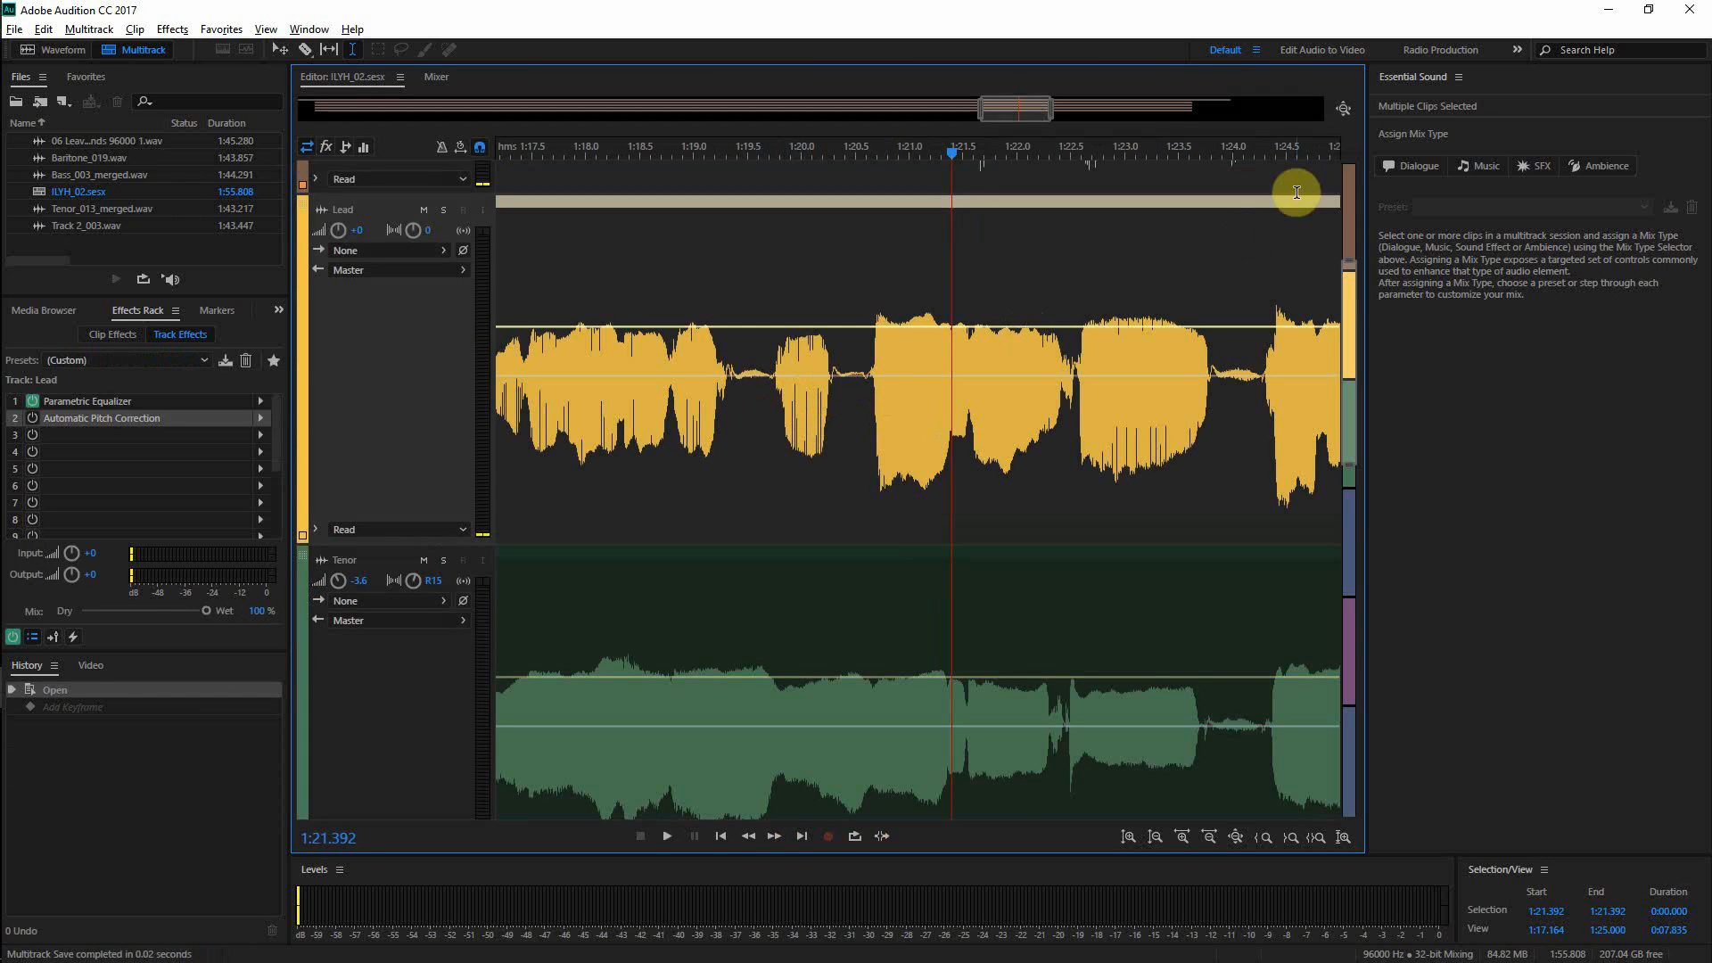
- Play the full mix from 0:15.0, briefly soloing the Lead track during playback
key("backslash")
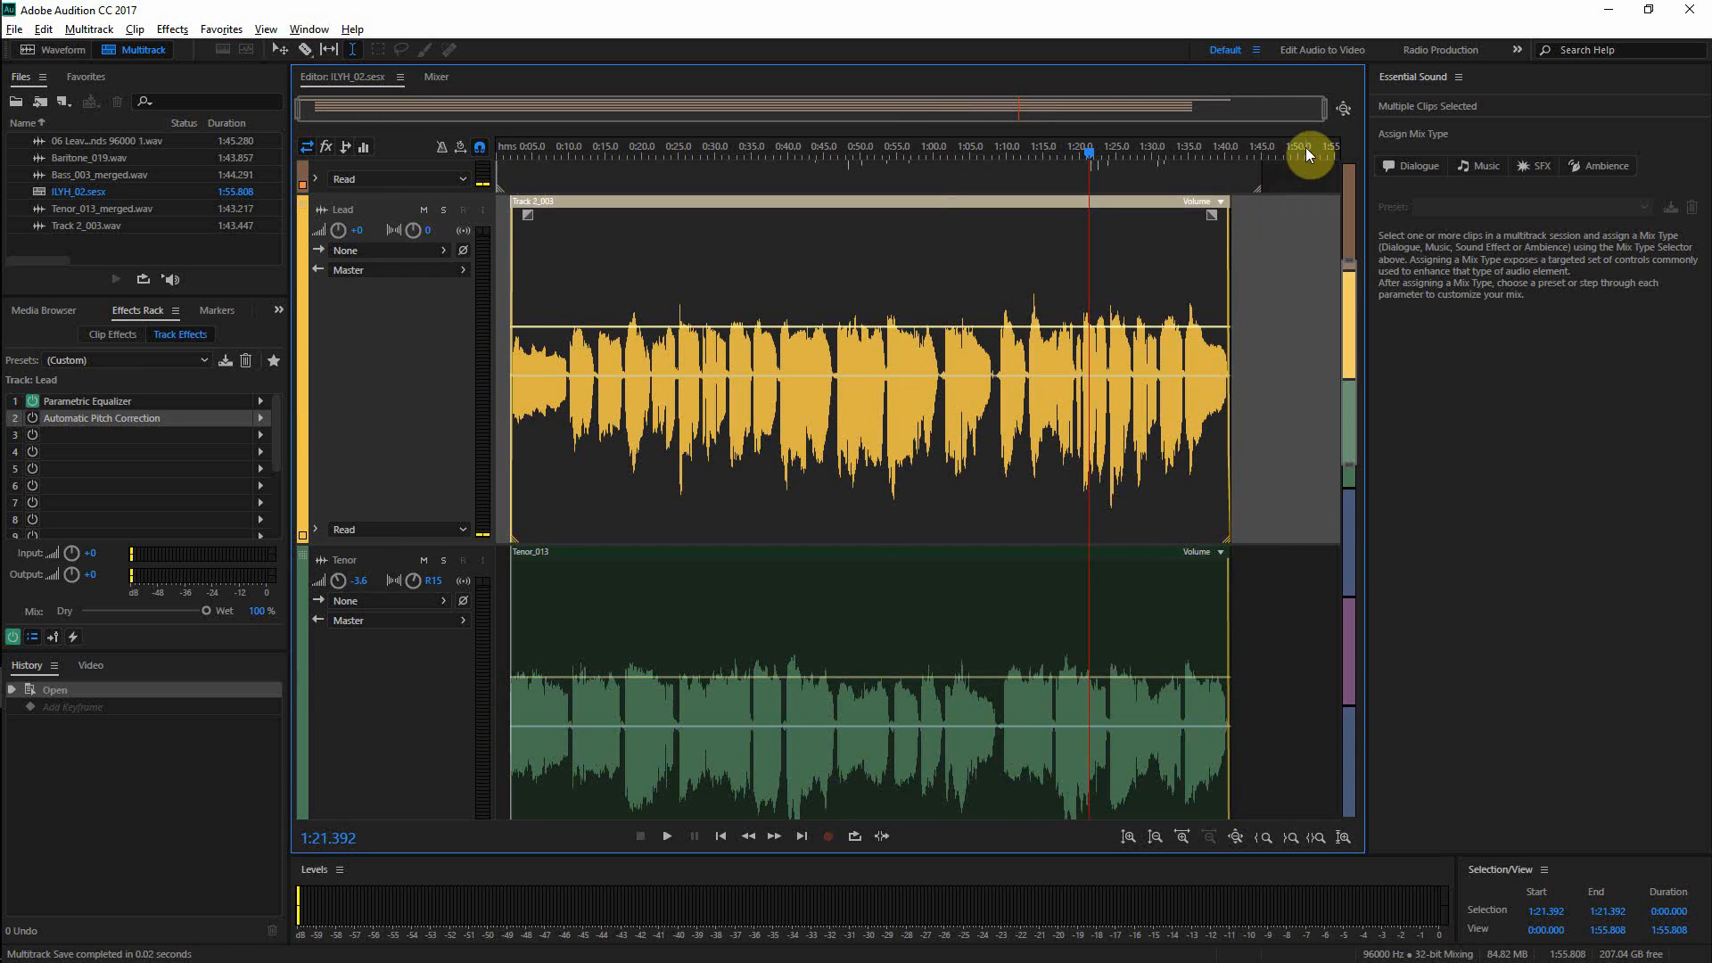
scroll(1305, 147, "up", 2)
left_click(1344, 109)
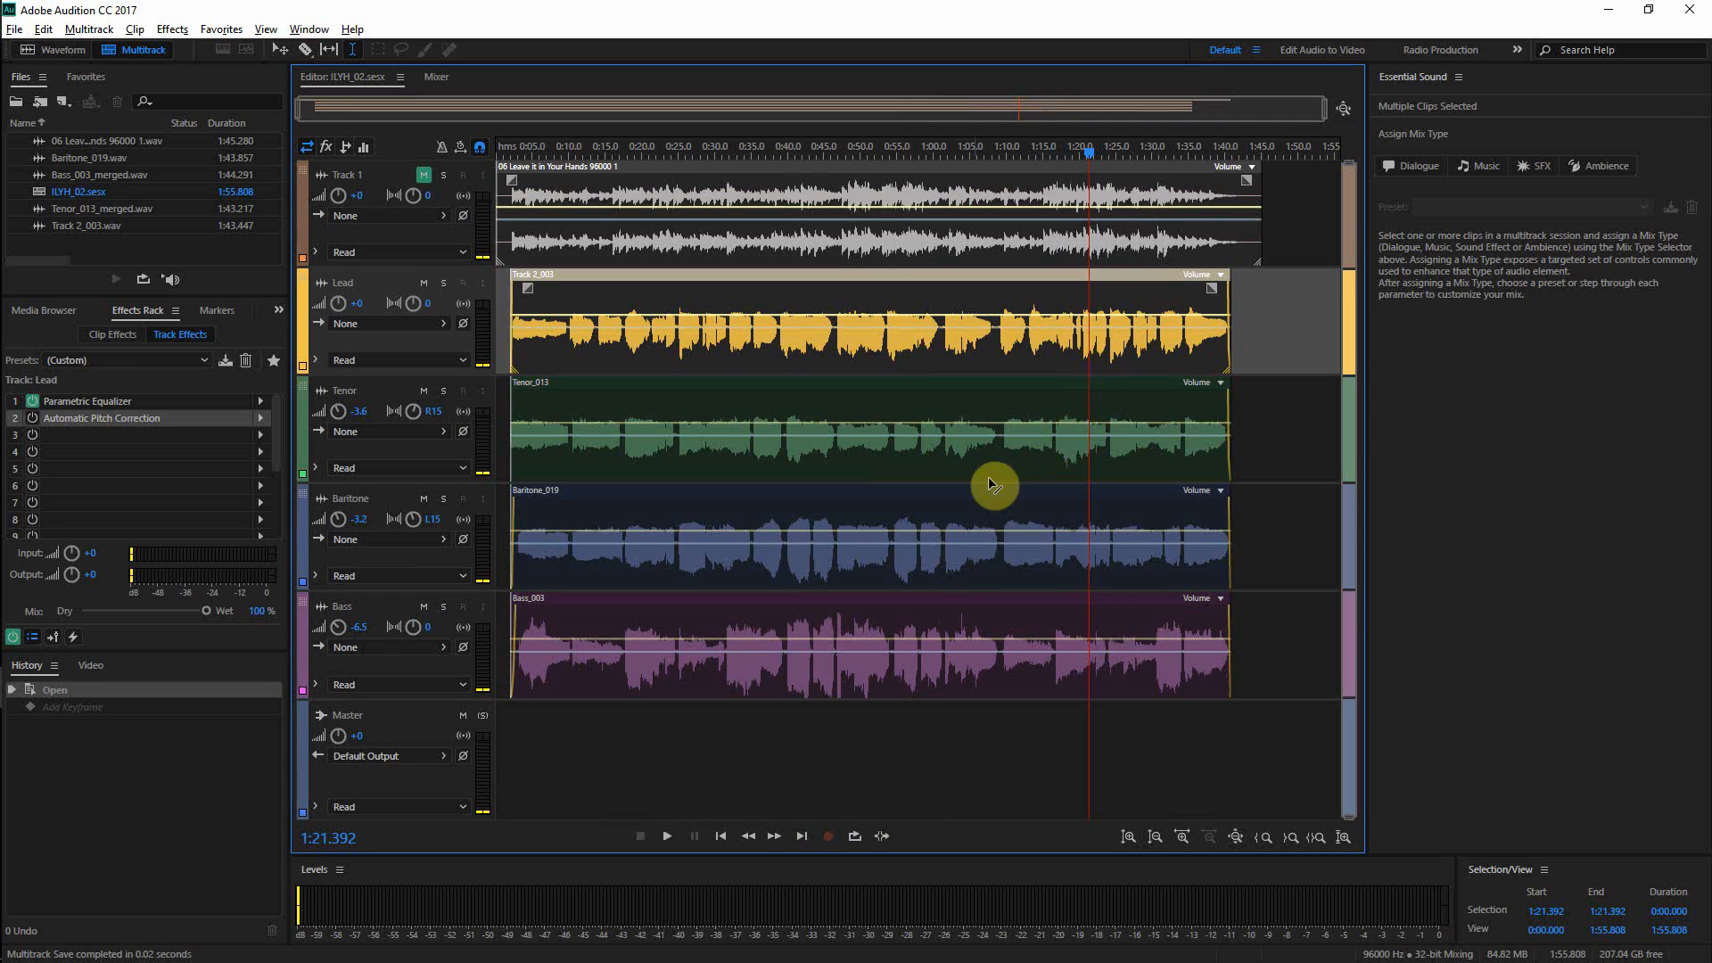
left_click(612, 732)
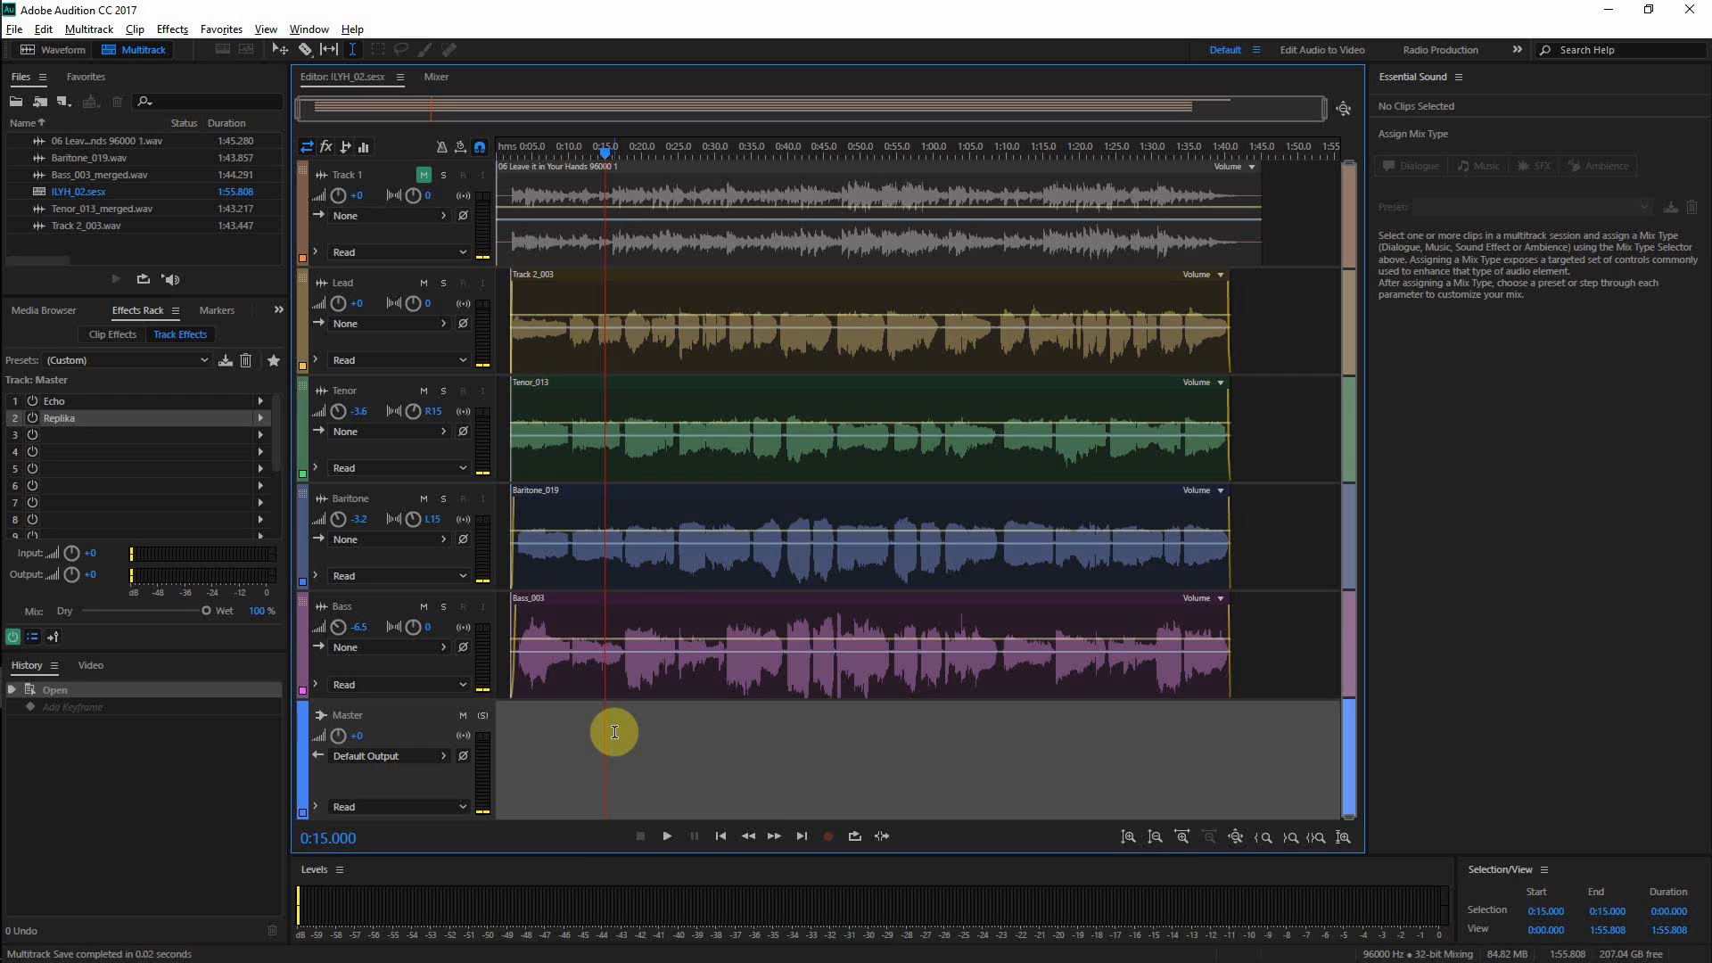
key("space")
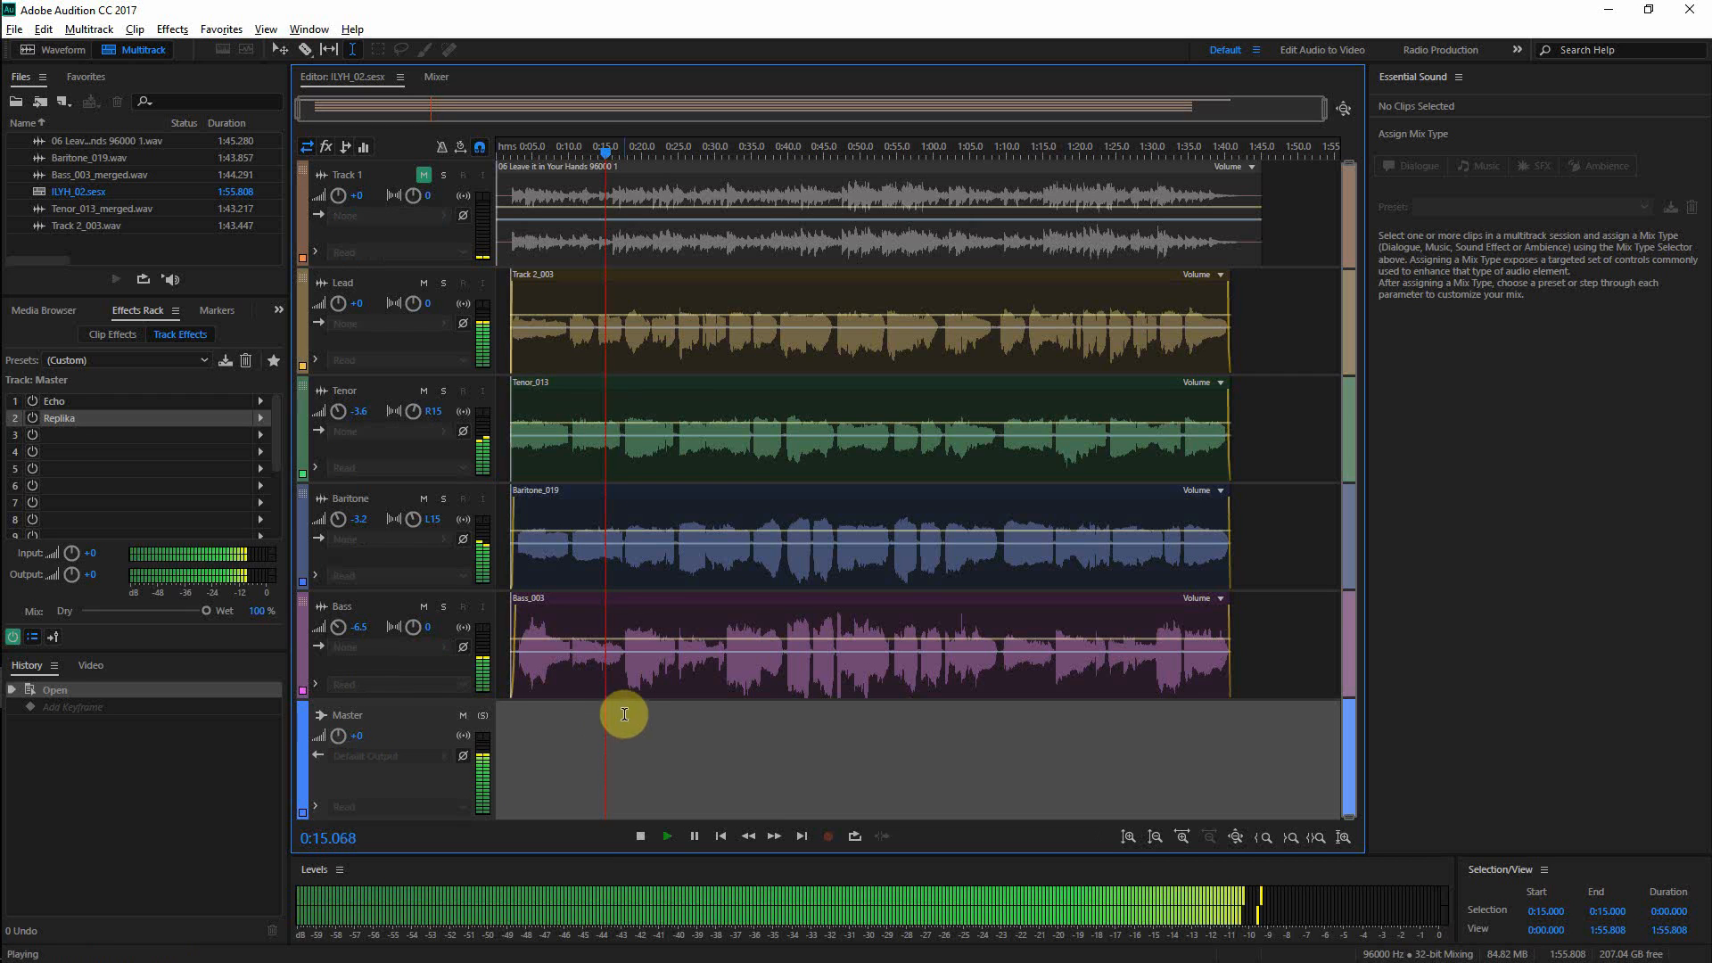
left_click(446, 289)
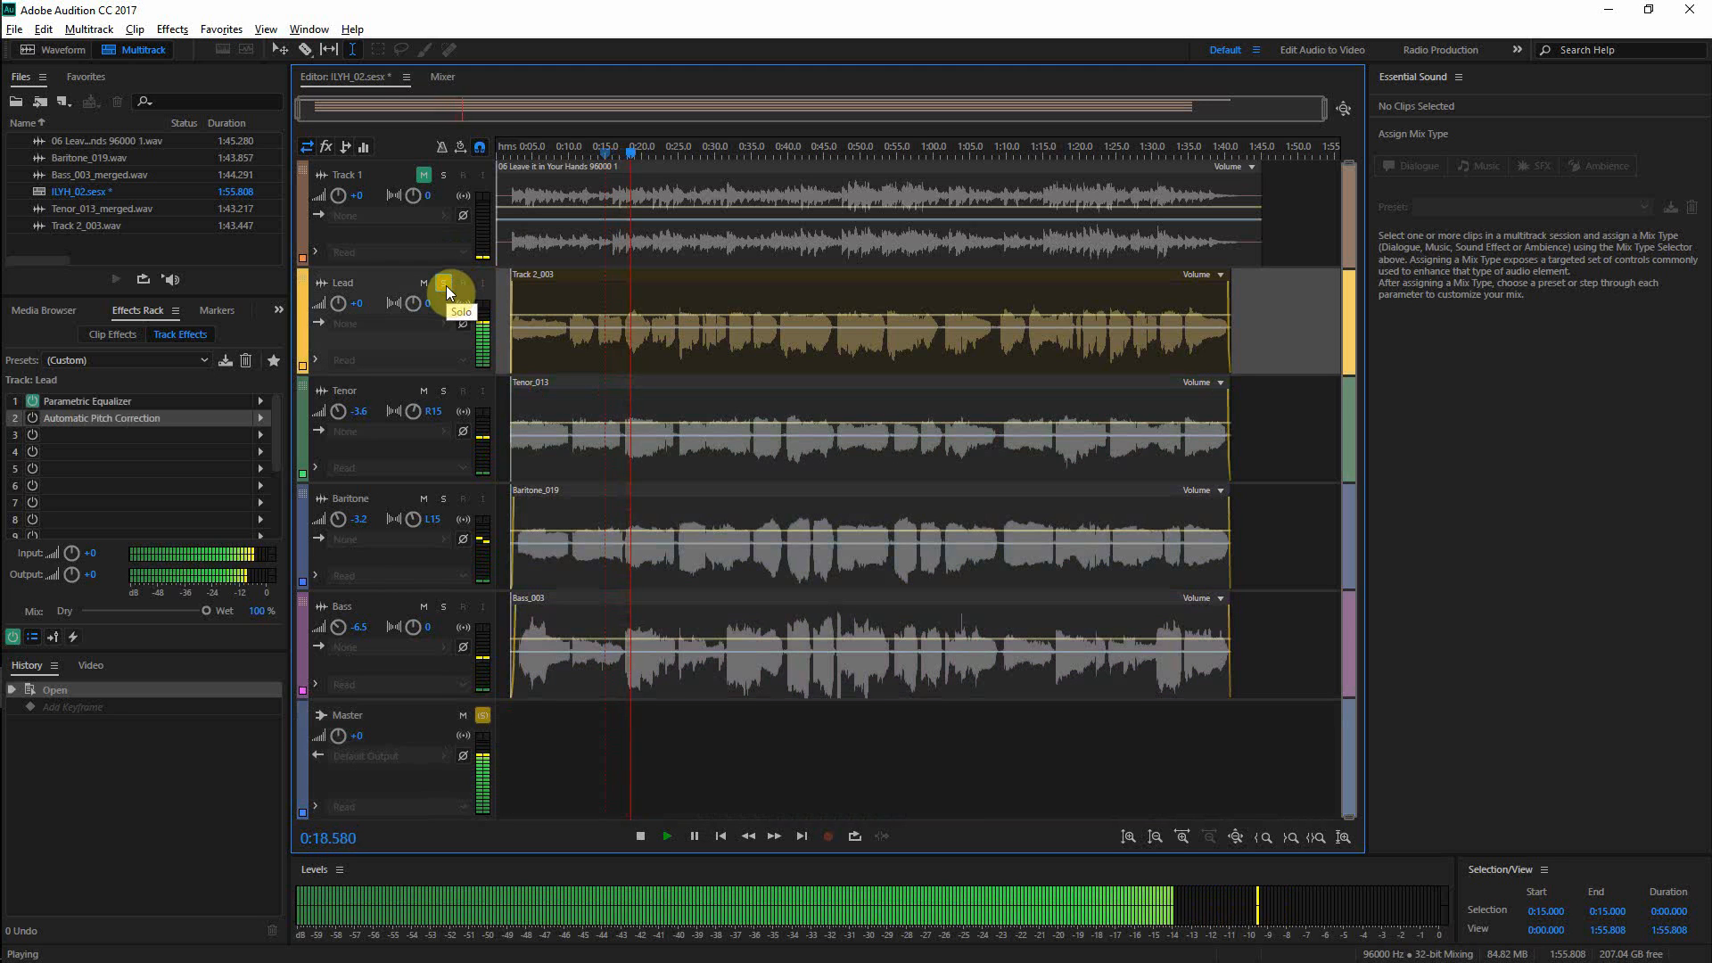
left_click(445, 285)
- Try lowering the Bass clip's volume envelope slightly during playback, stop at about 0:32.6, and undo the change
left_click(678, 649)
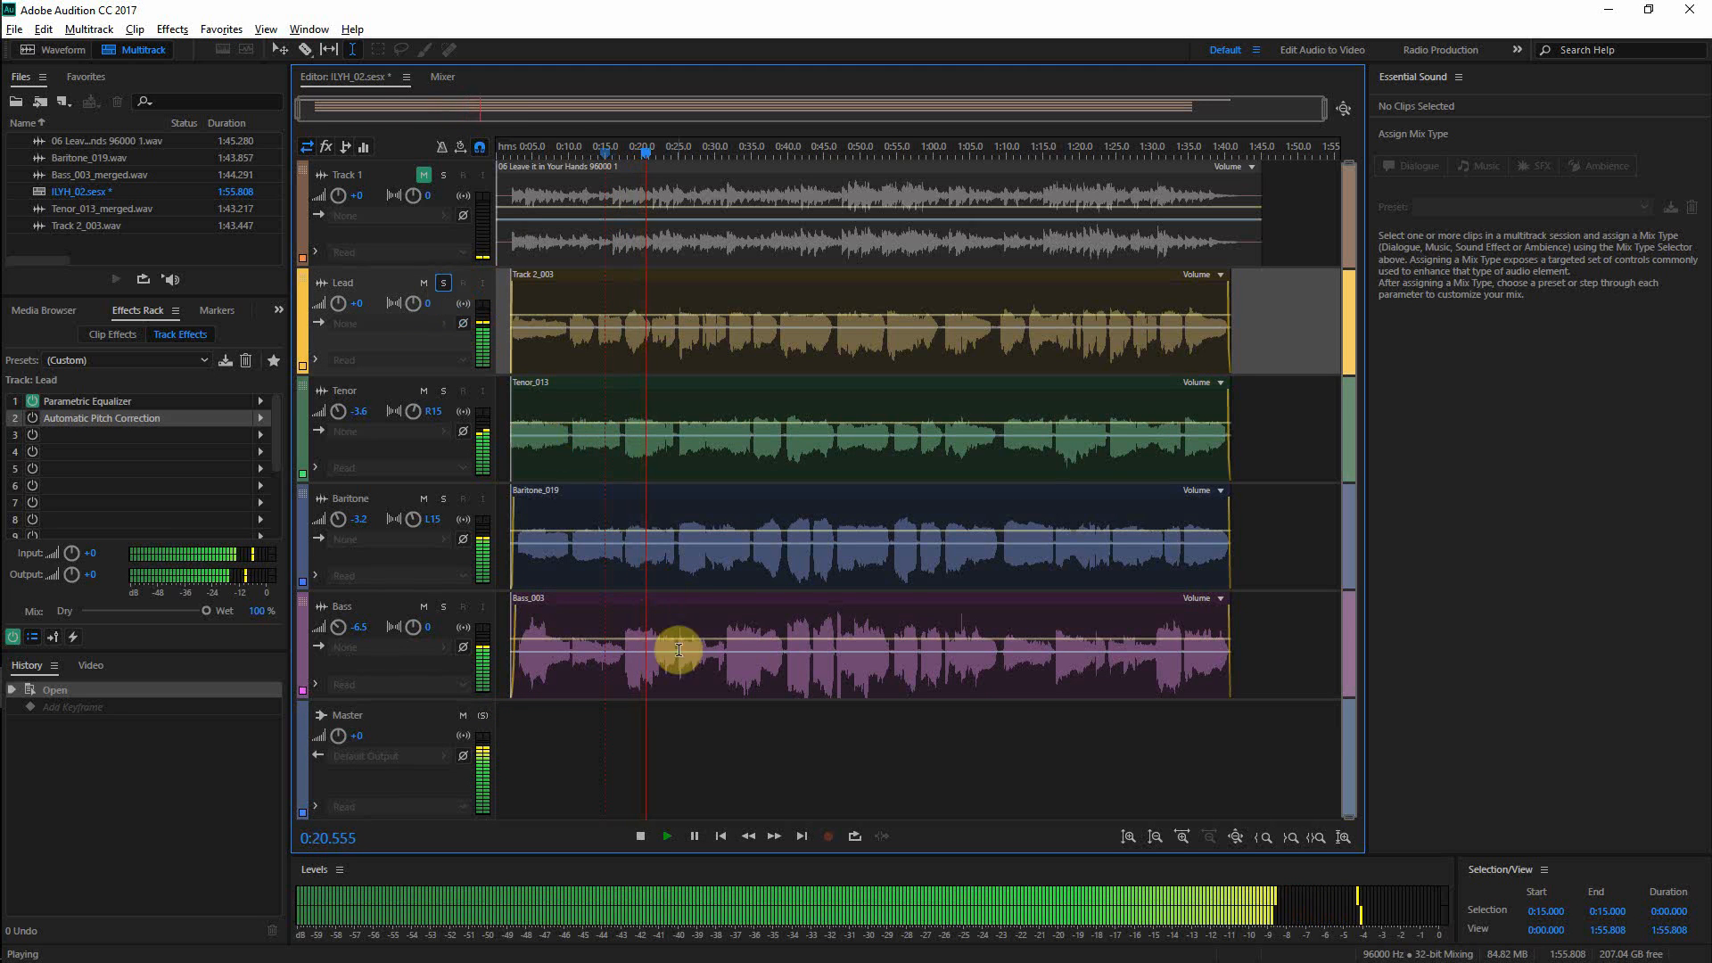
left_click(733, 638)
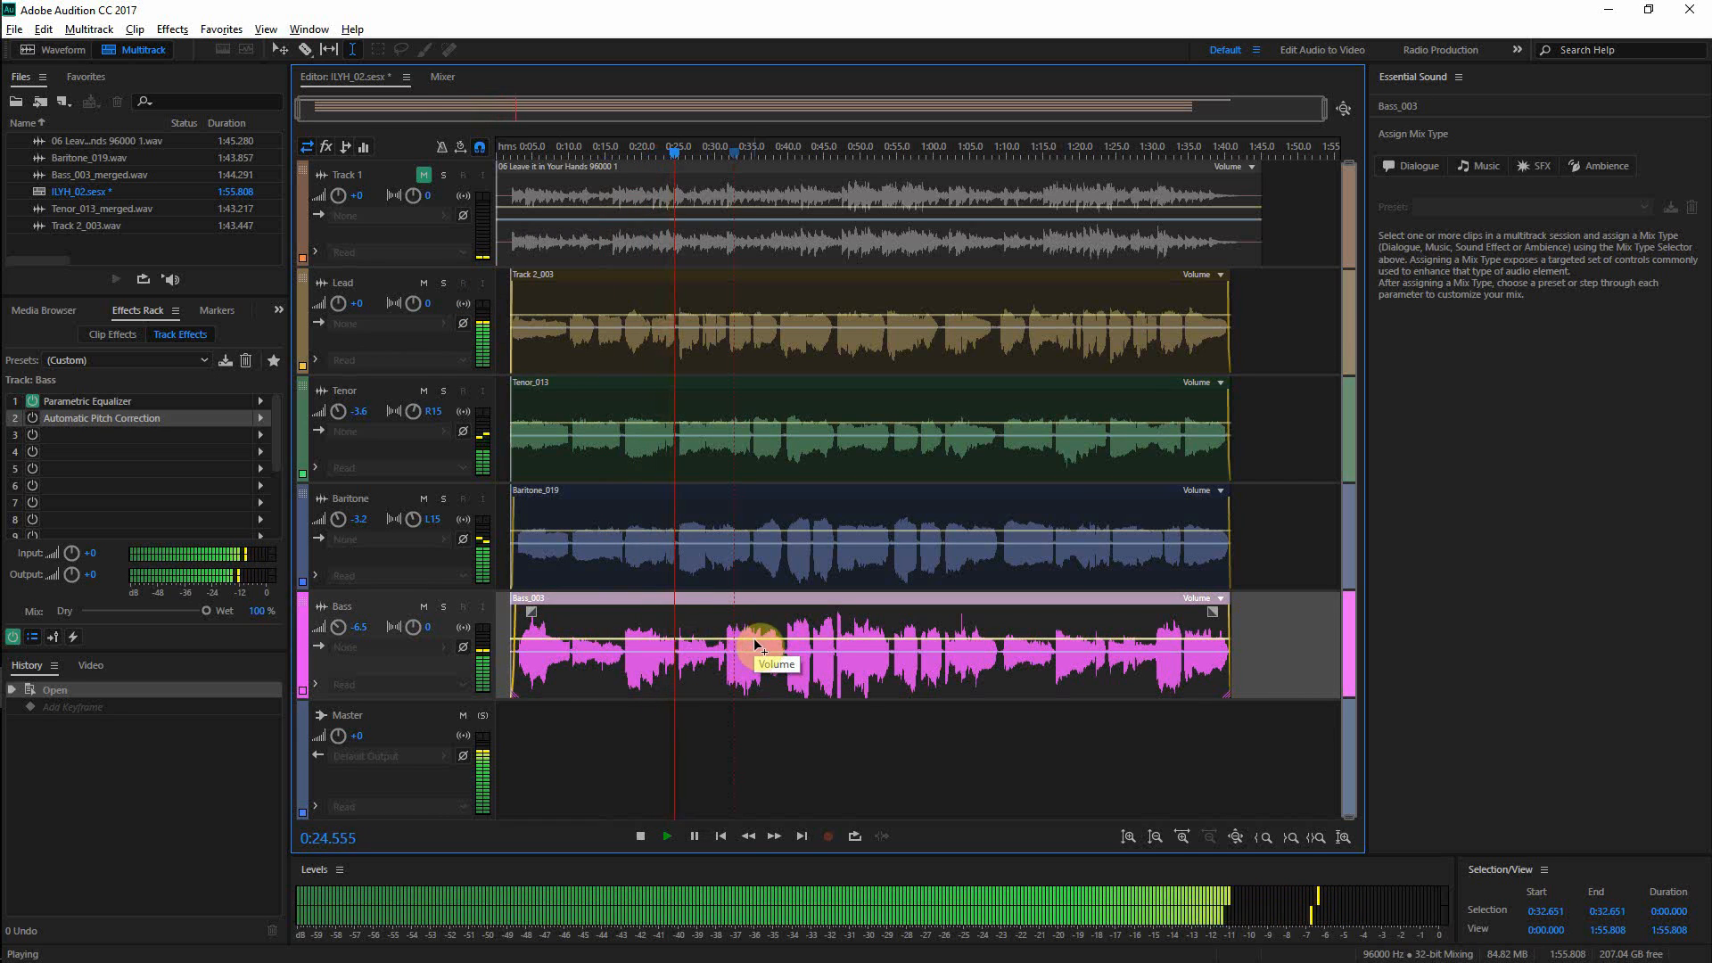
left_click_drag(756, 649, 756, 650)
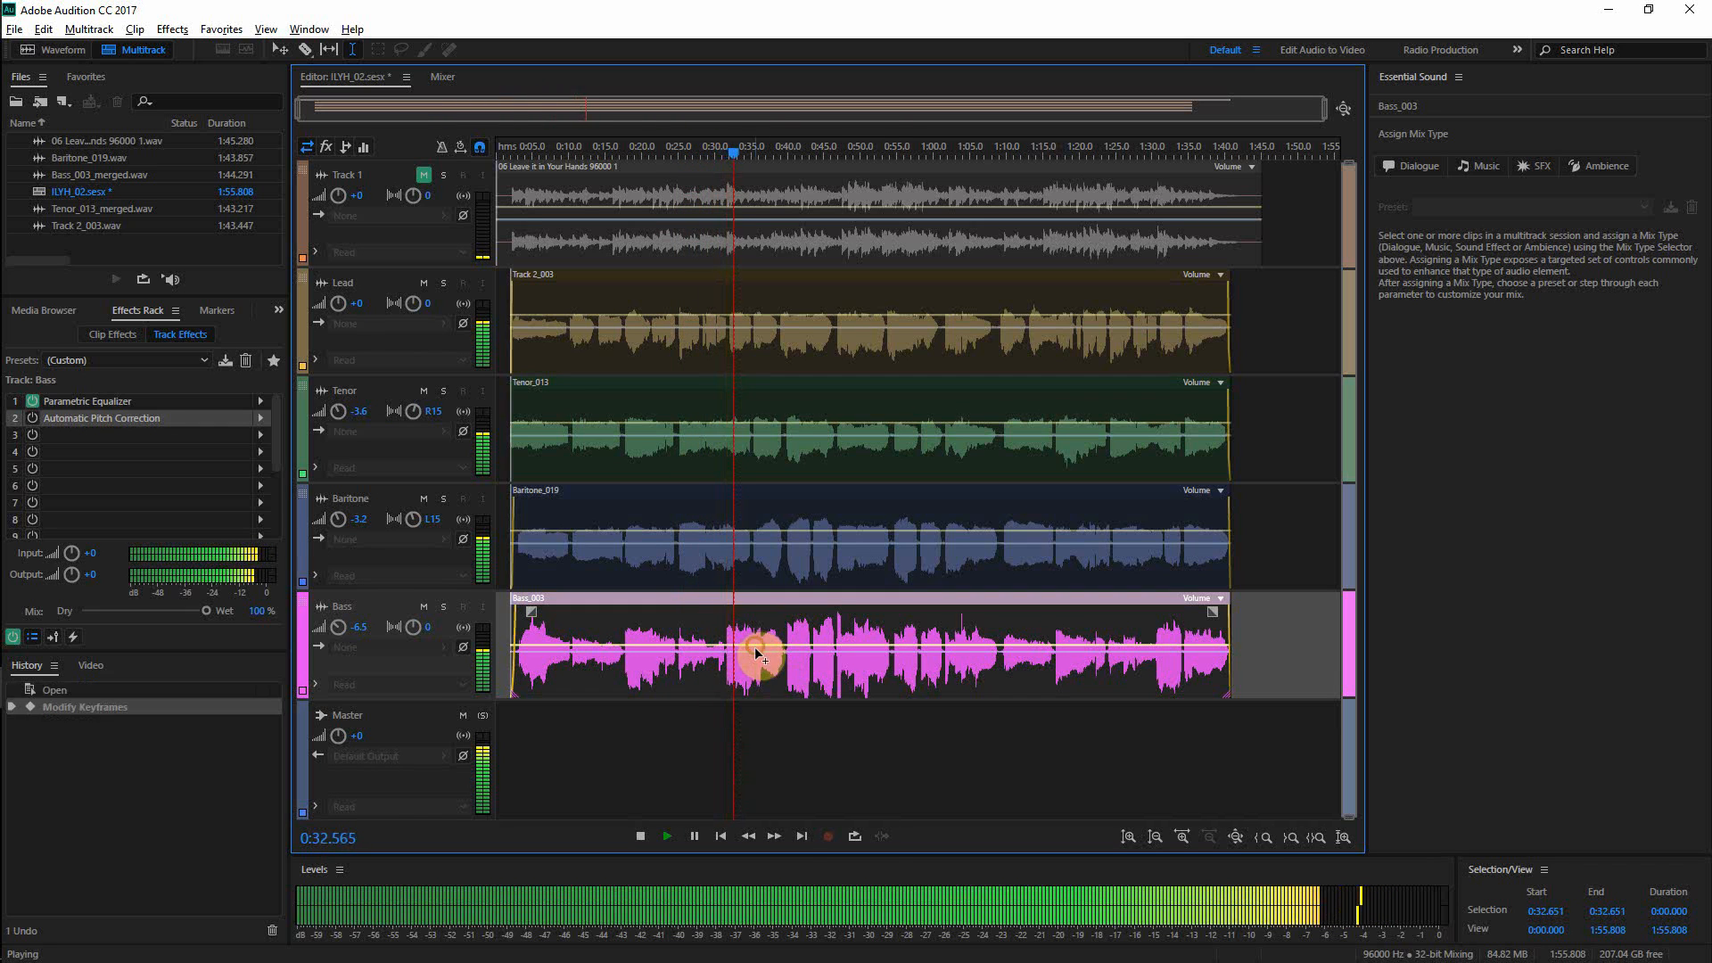
key("space")
key("ctrl+z")
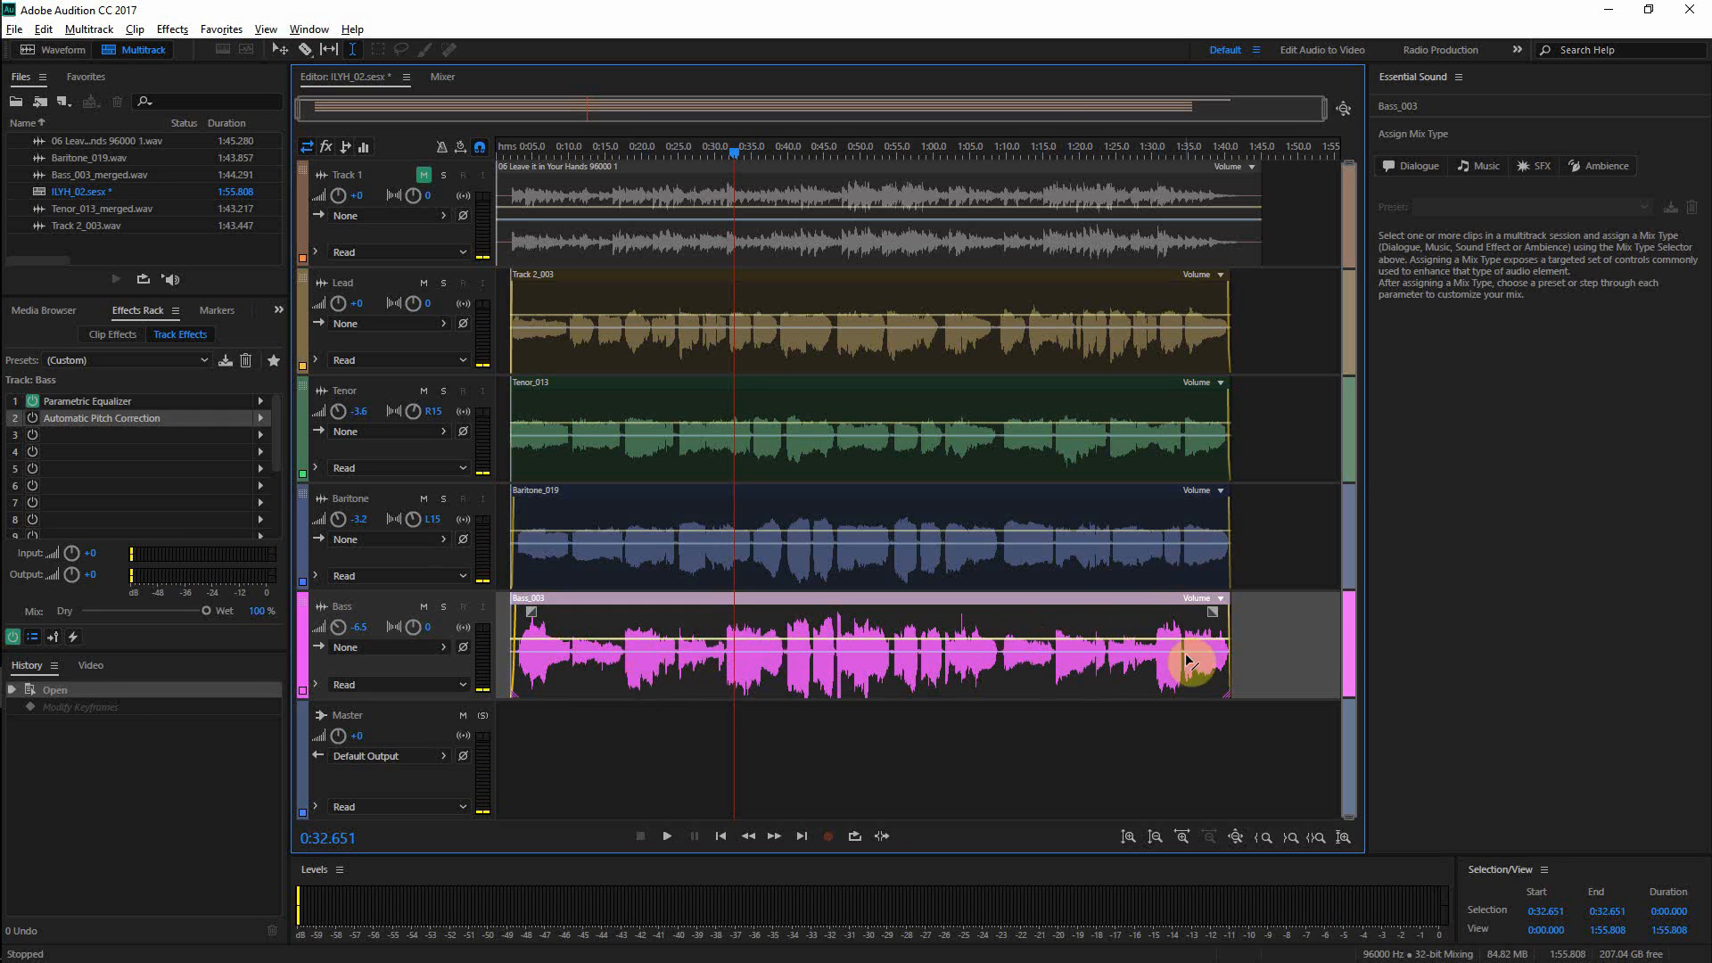
- Examine the Bass and Baritone waveforms up close from about 0:21.2 to 0:49.4 for differences in level
left_click_drag(651, 647, 750, 652)
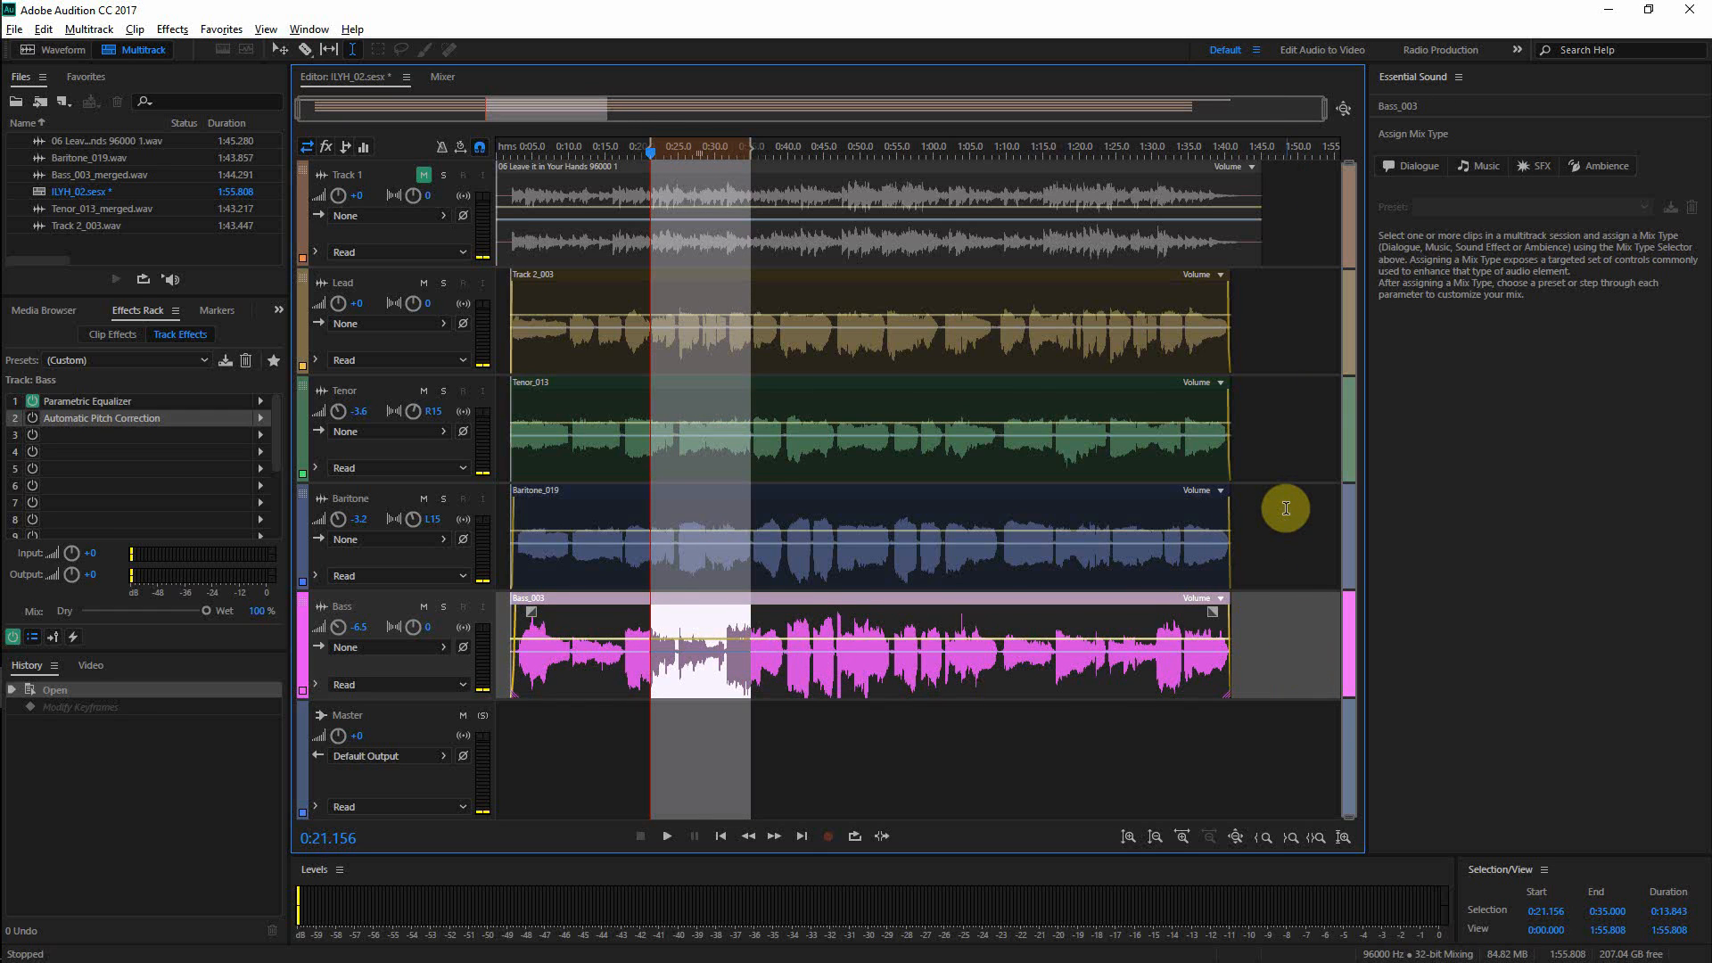
left_click(1316, 837)
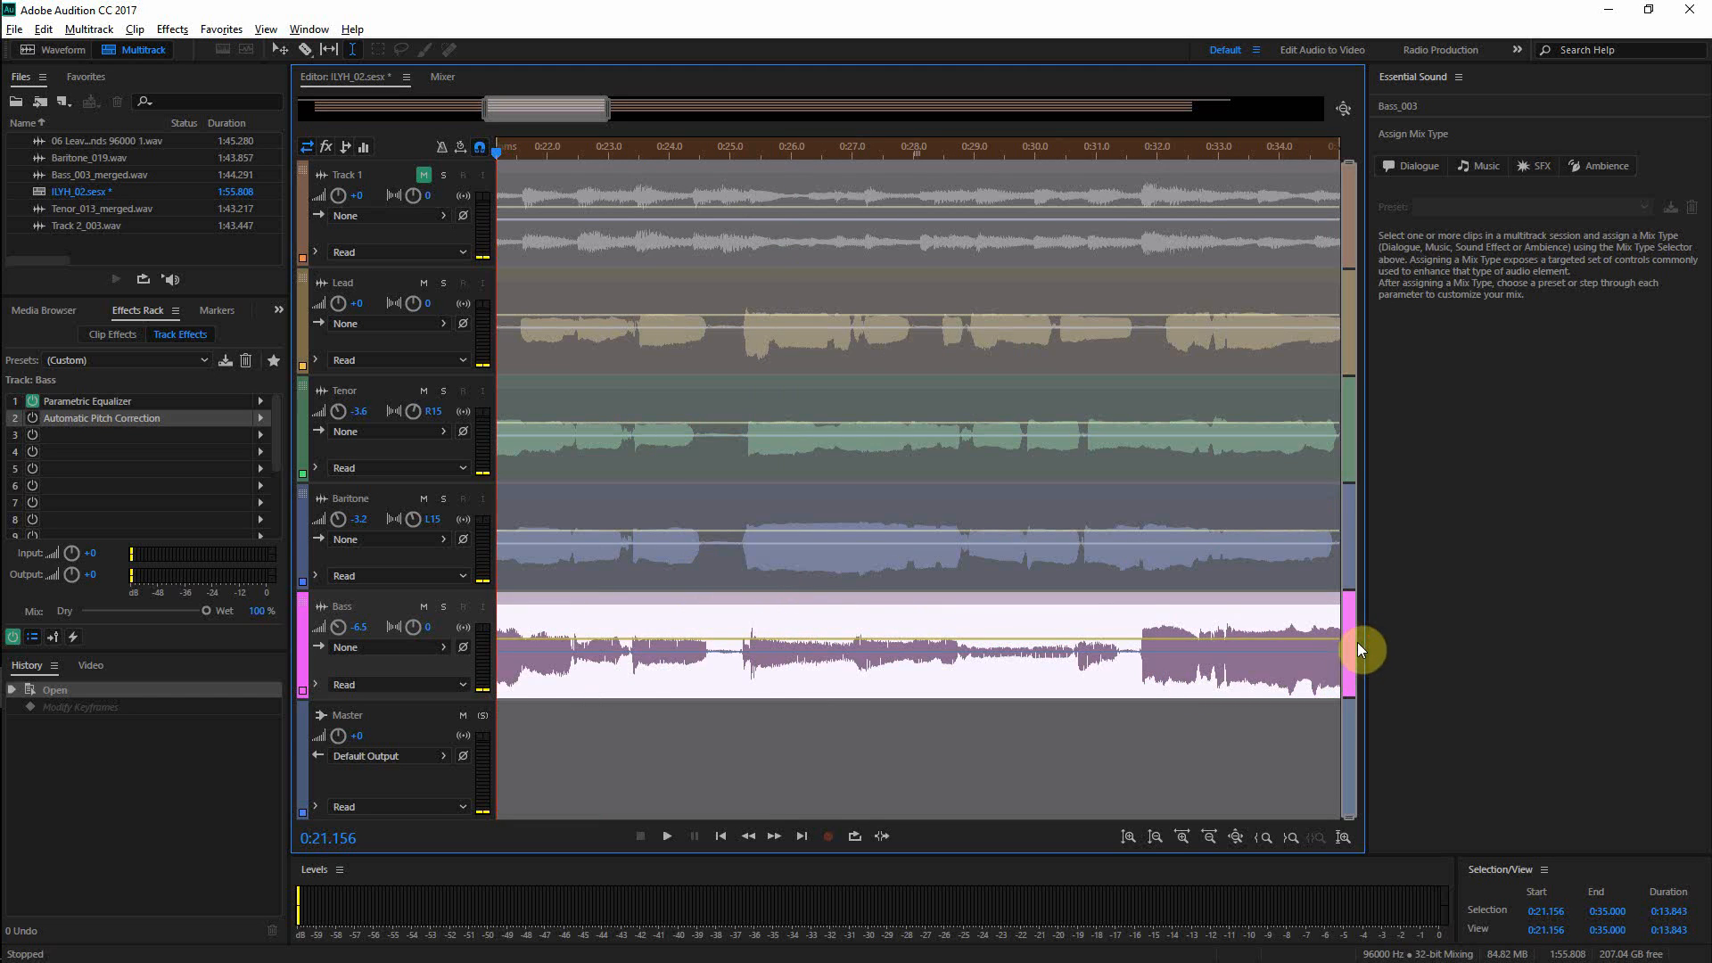
scroll(1355, 642, "up", 5)
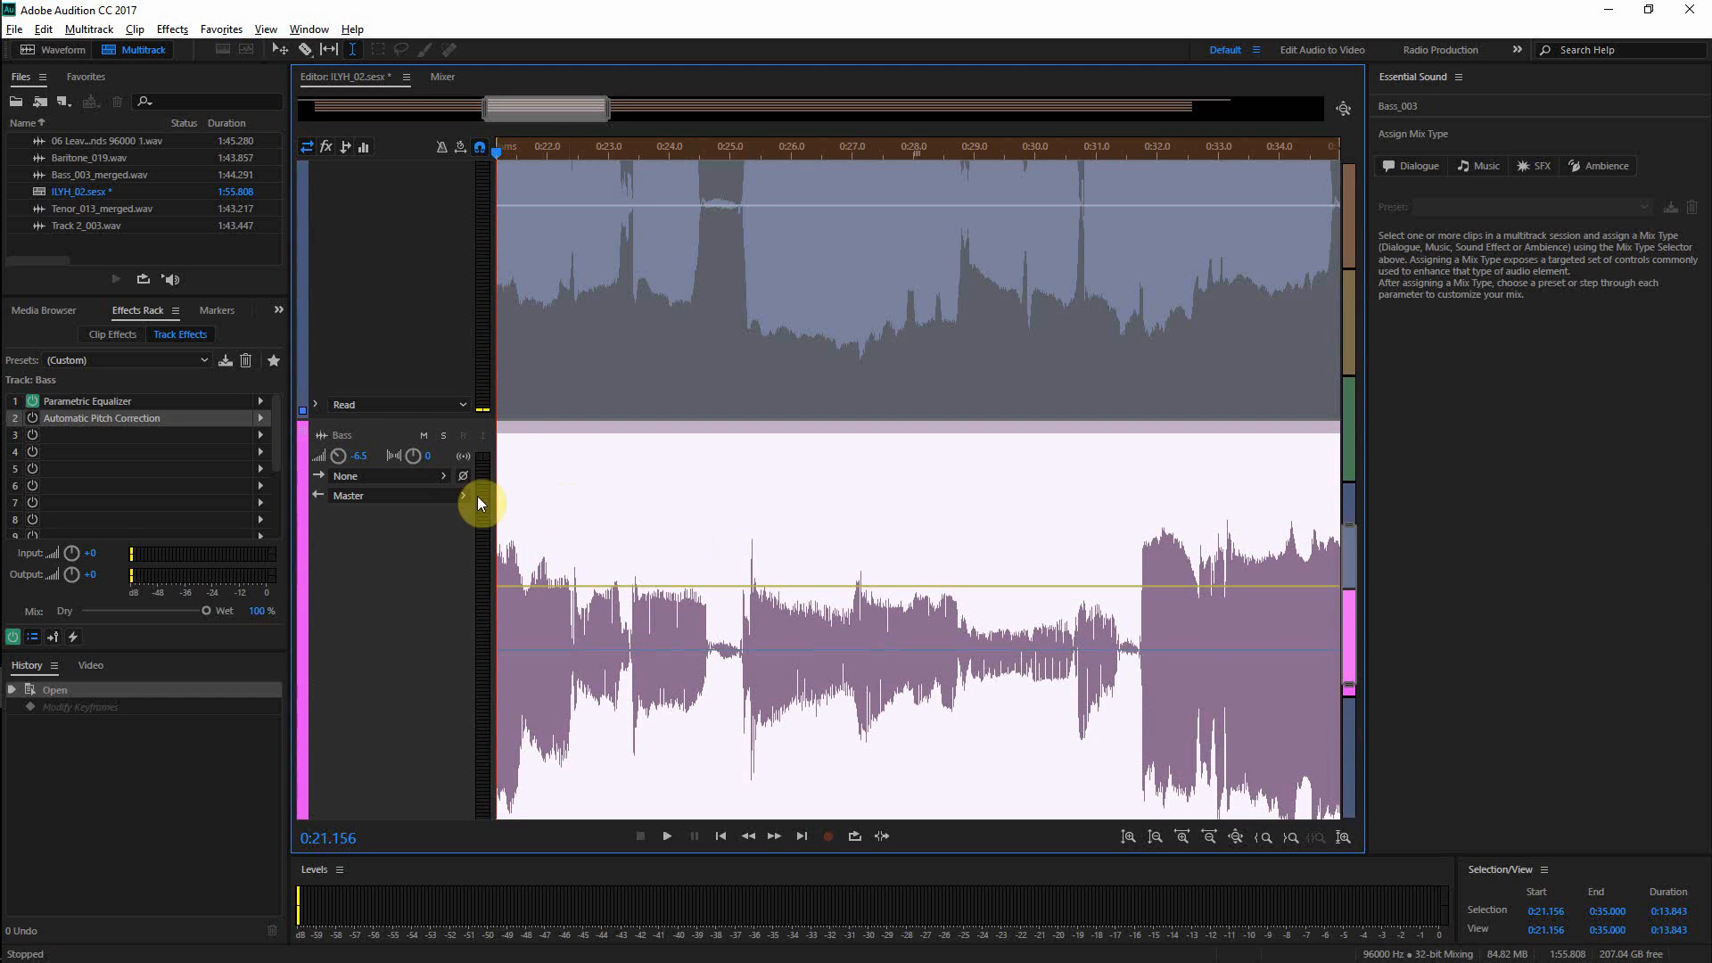
left_click(685, 273)
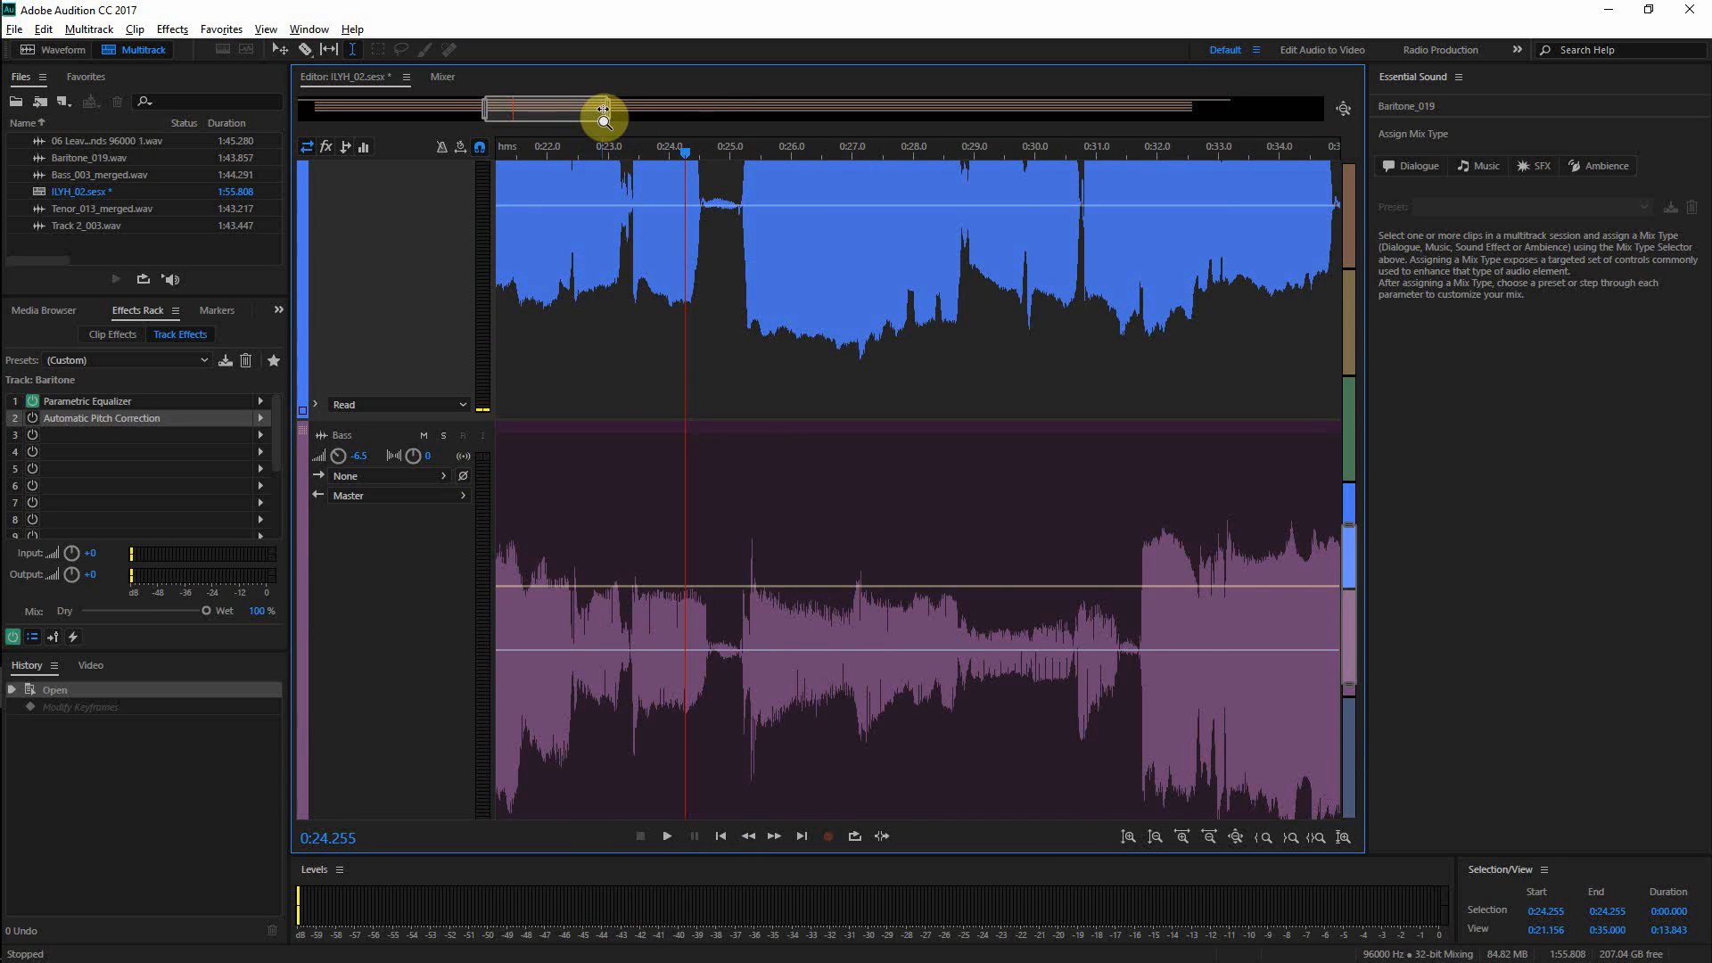
left_click_drag(602, 114, 615, 109)
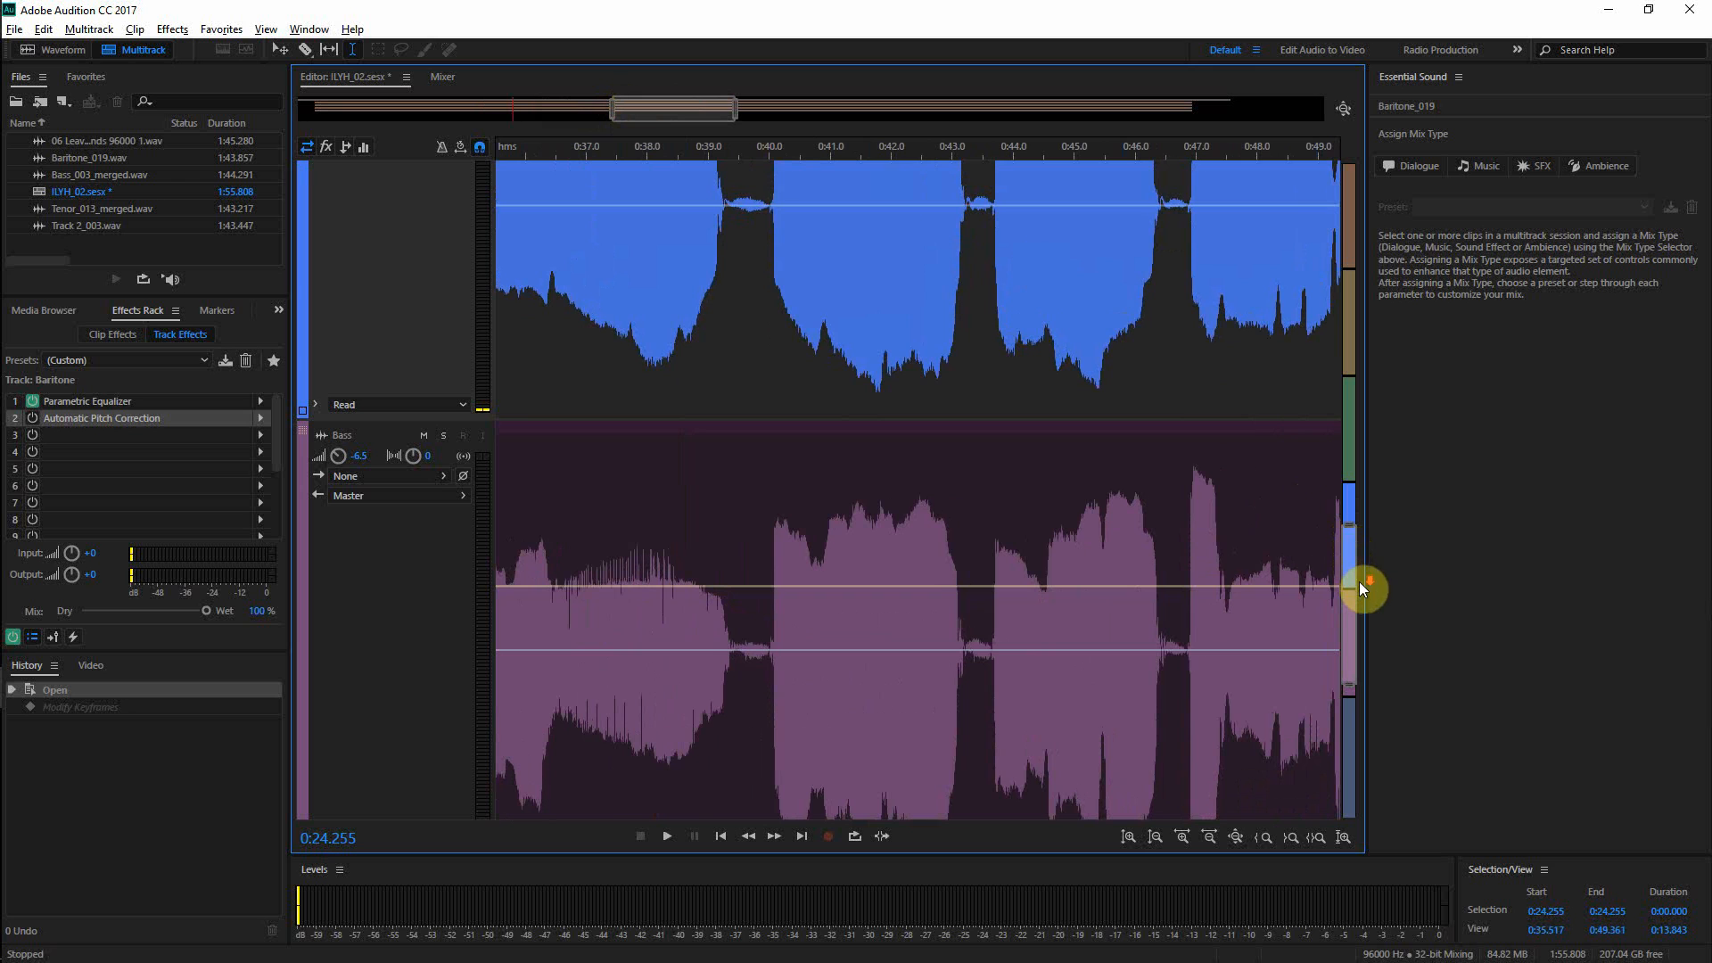
scroll(1356, 626, "down", 6)
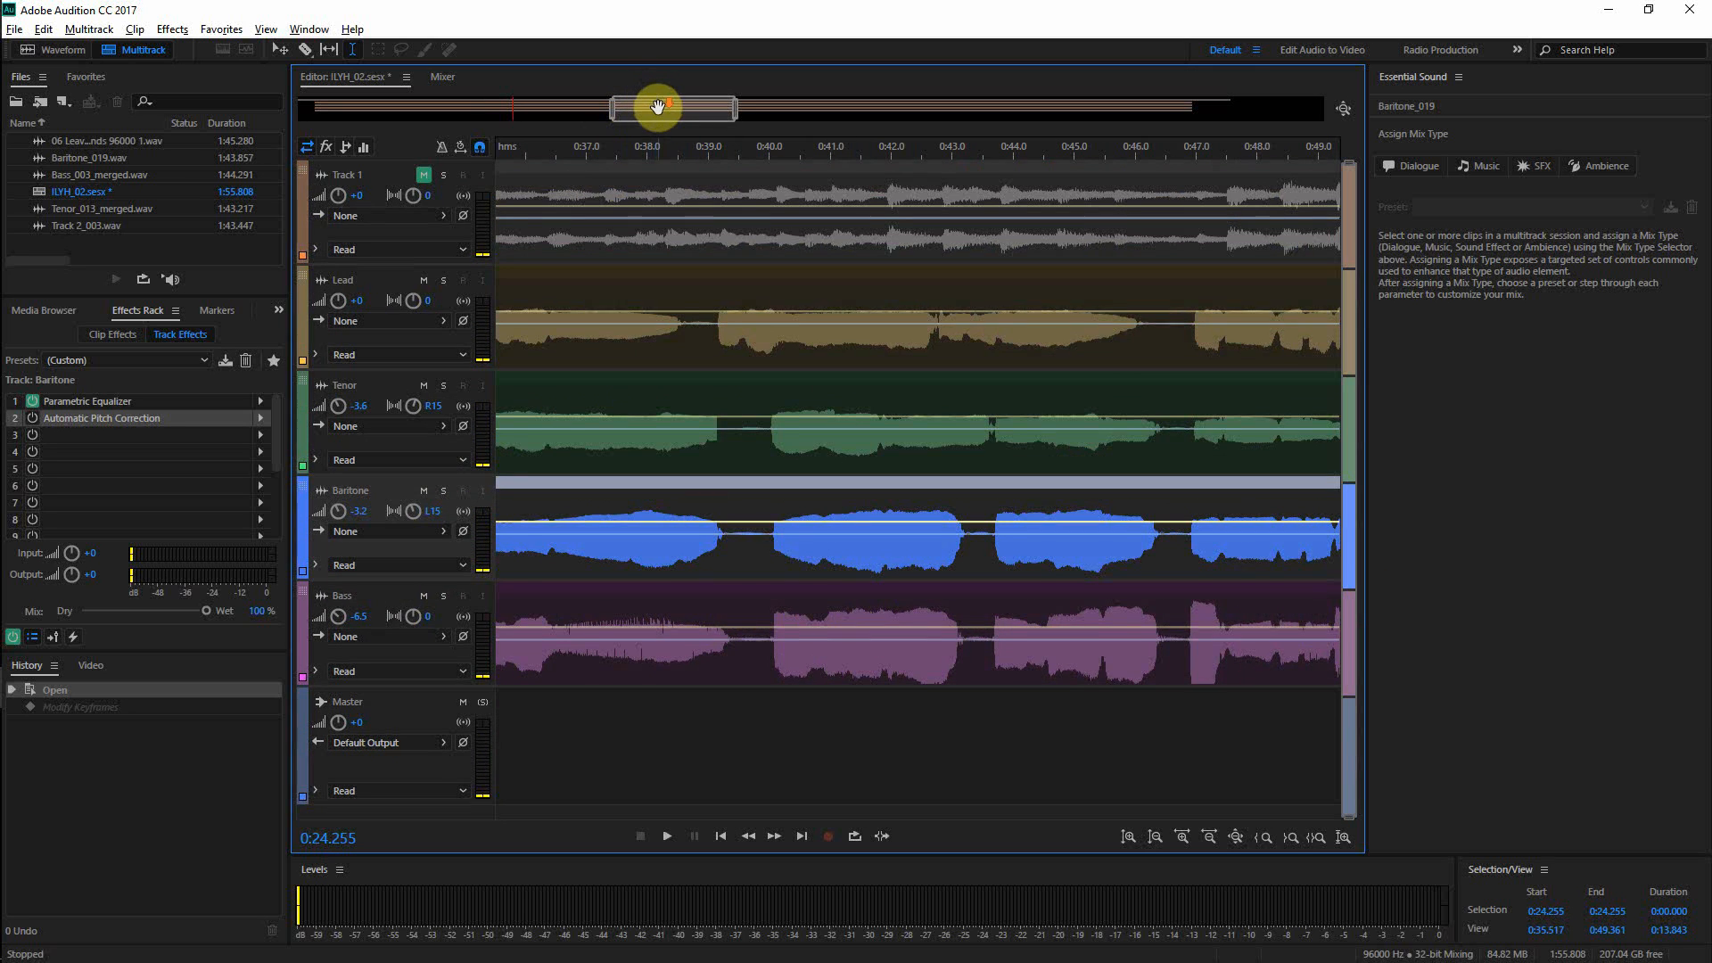
scroll(654, 104, "down", 8)
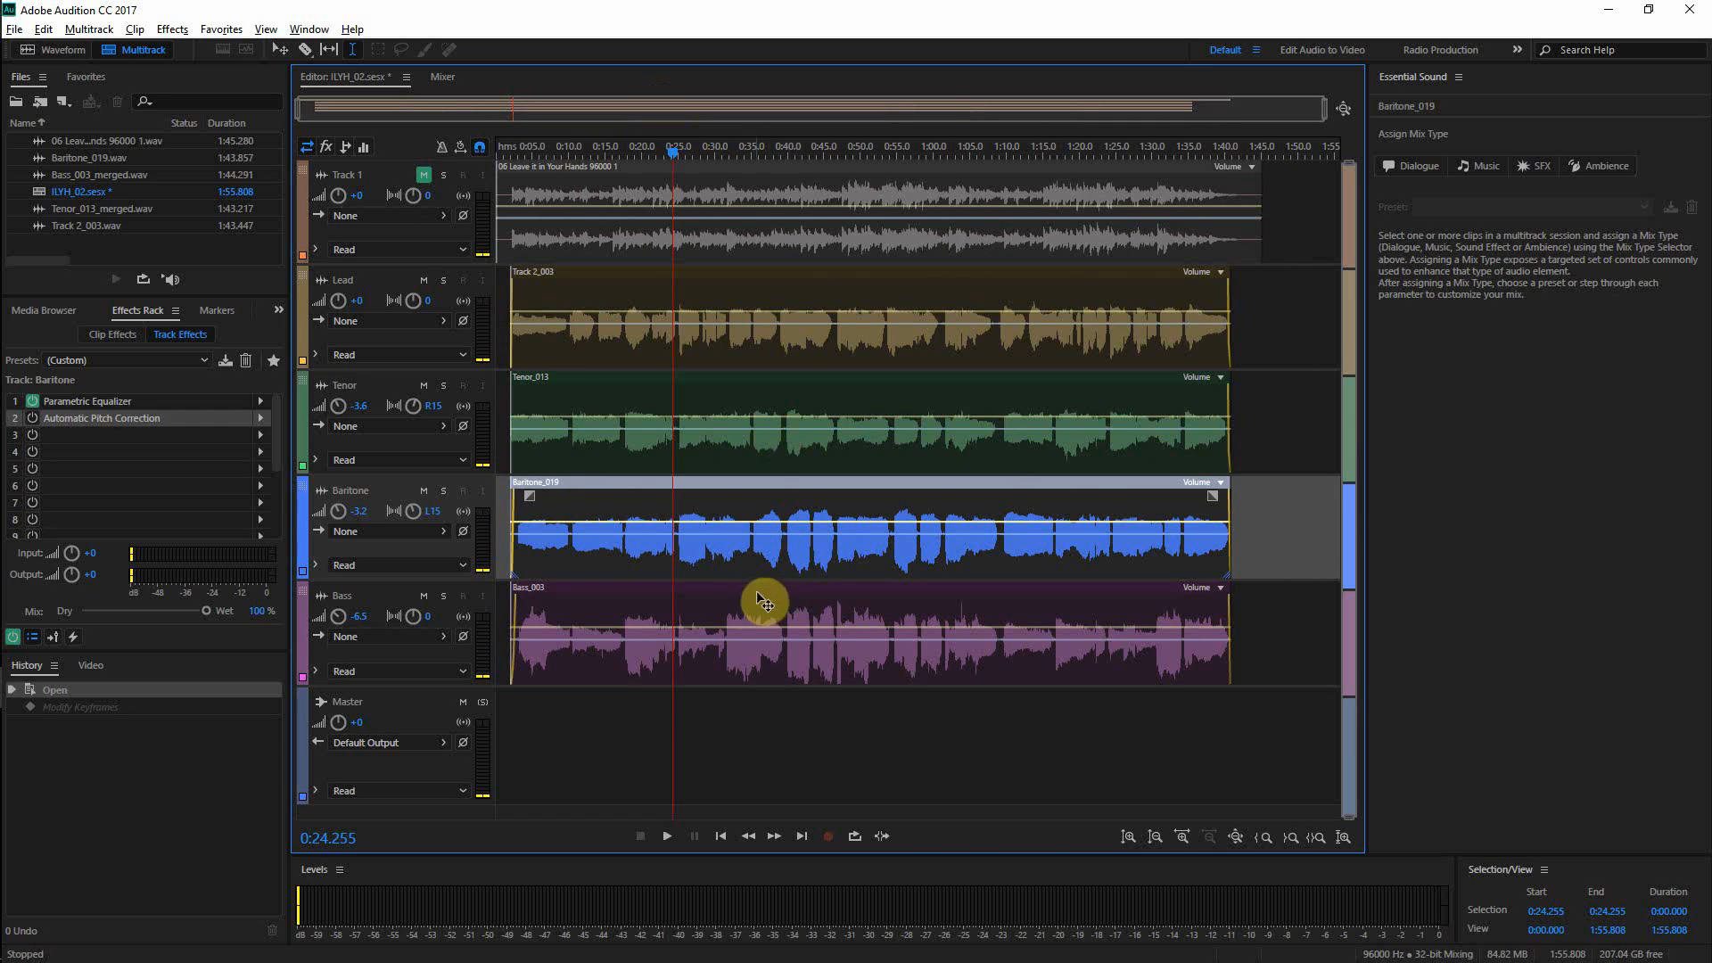
- Play the Bass track soloed from about 0:11.9, add a volume keyframe to its clip at about 0:17.4, and stop playback
left_click(582, 765)
left_click(444, 595)
key("space")
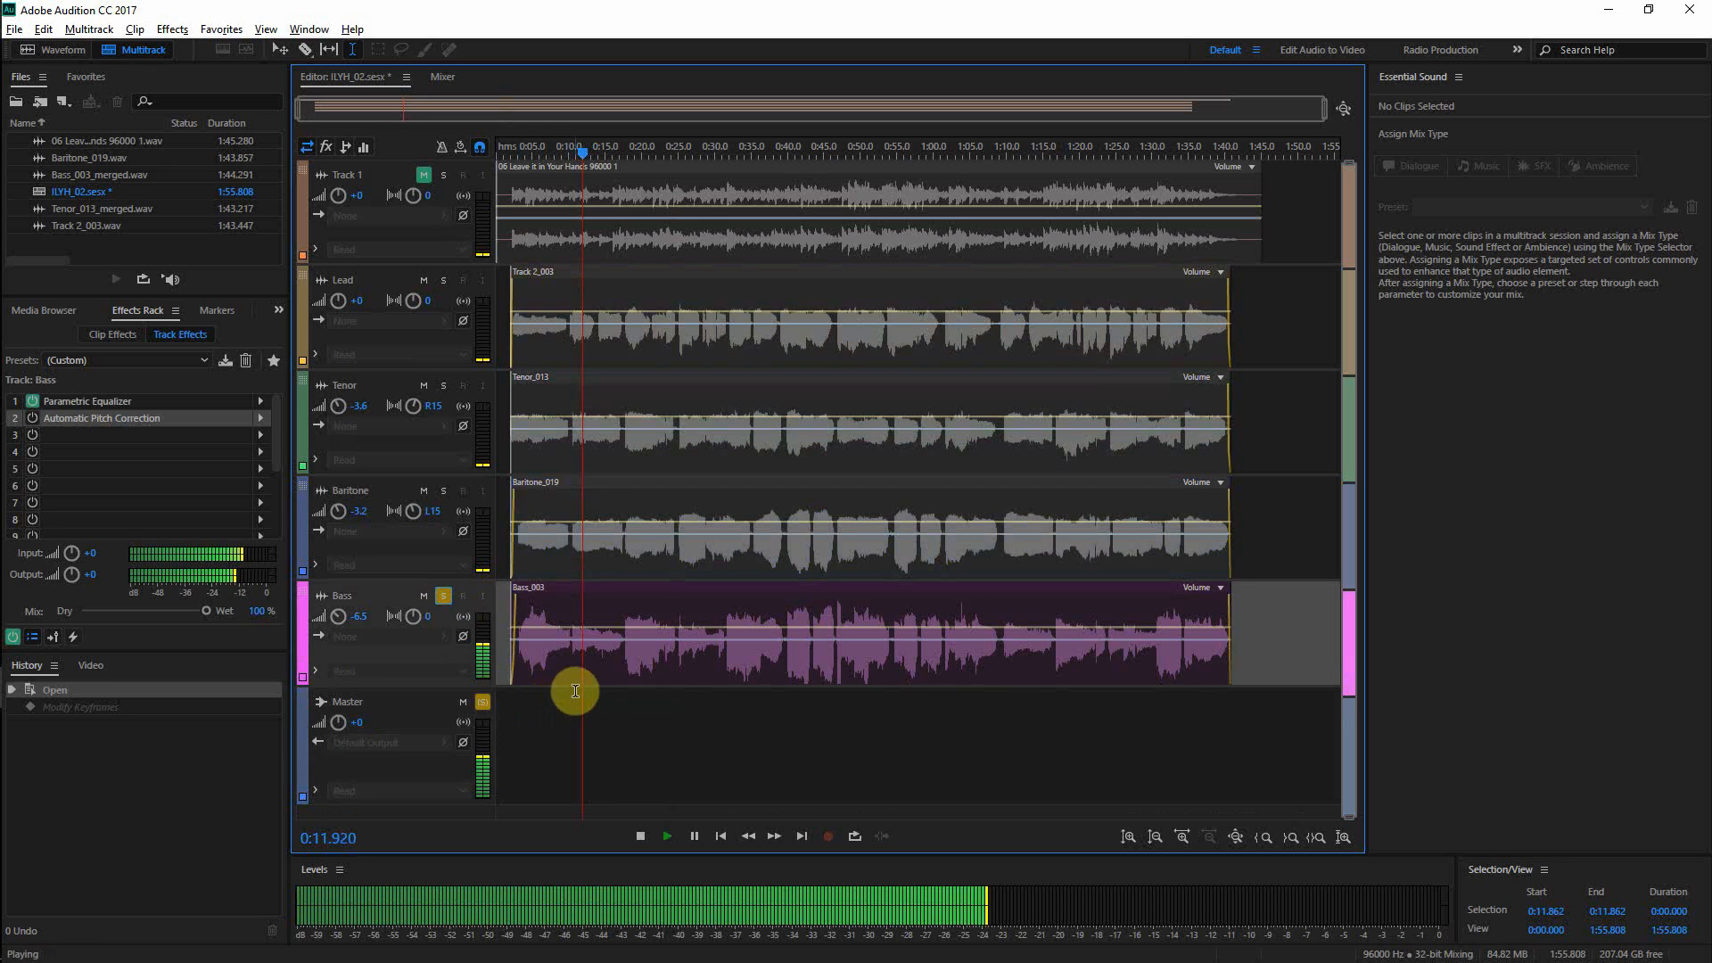
left_click(623, 629)
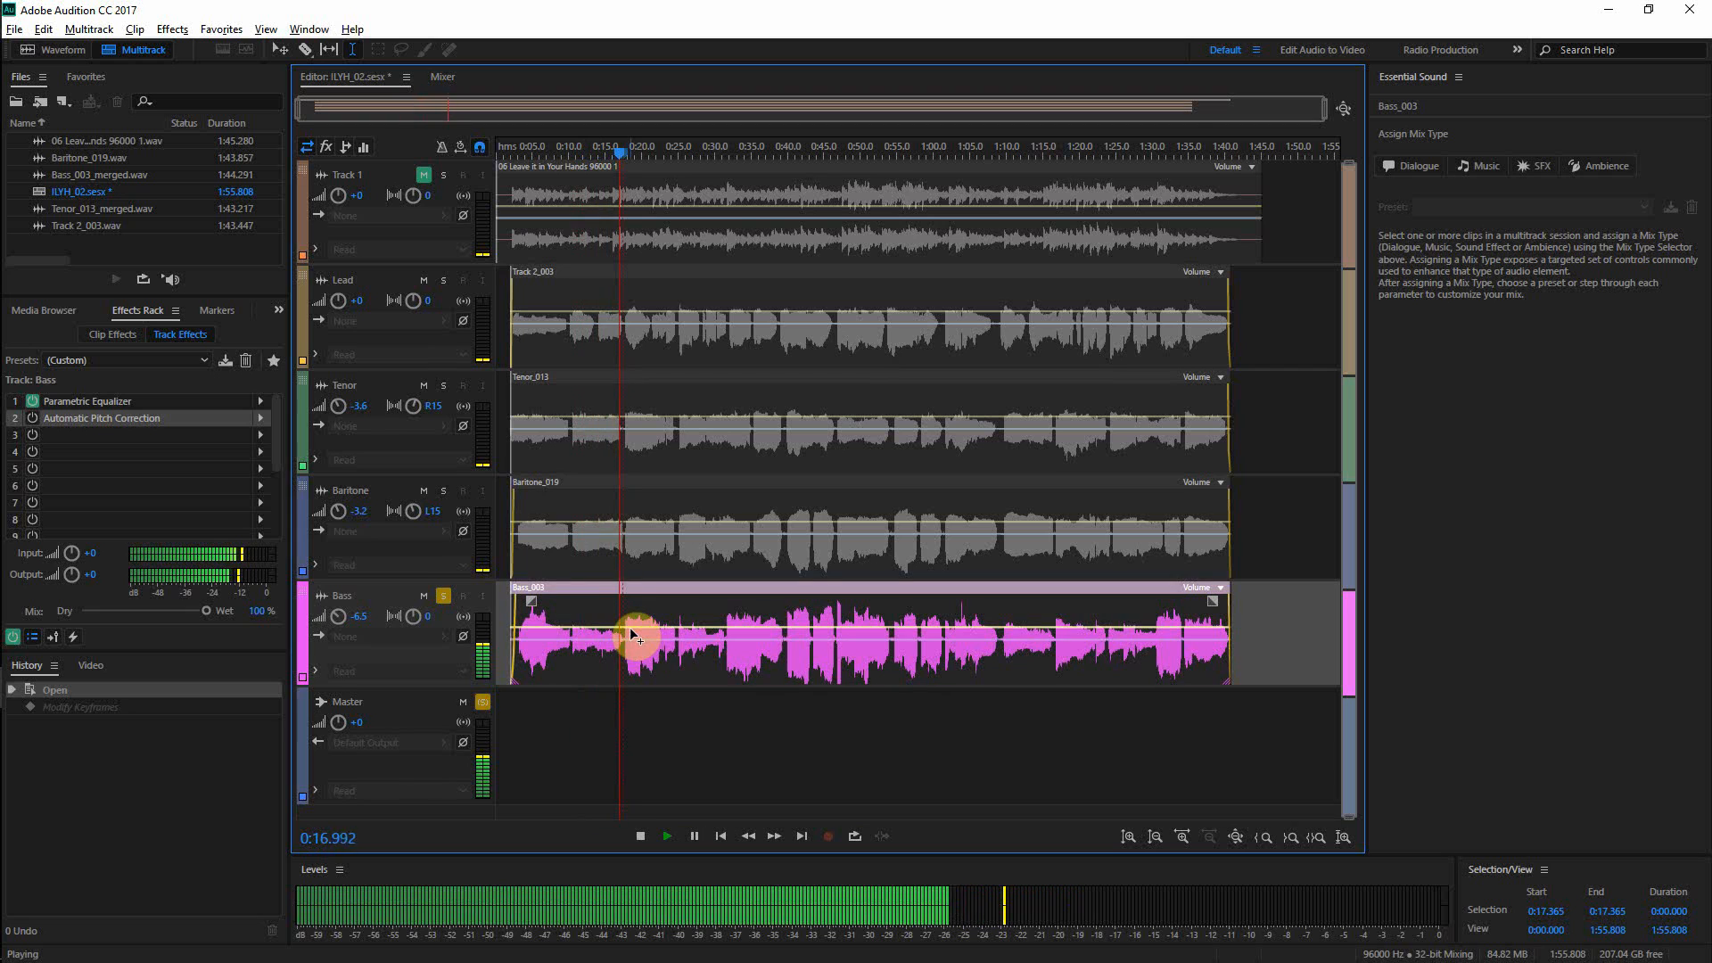
key("space")
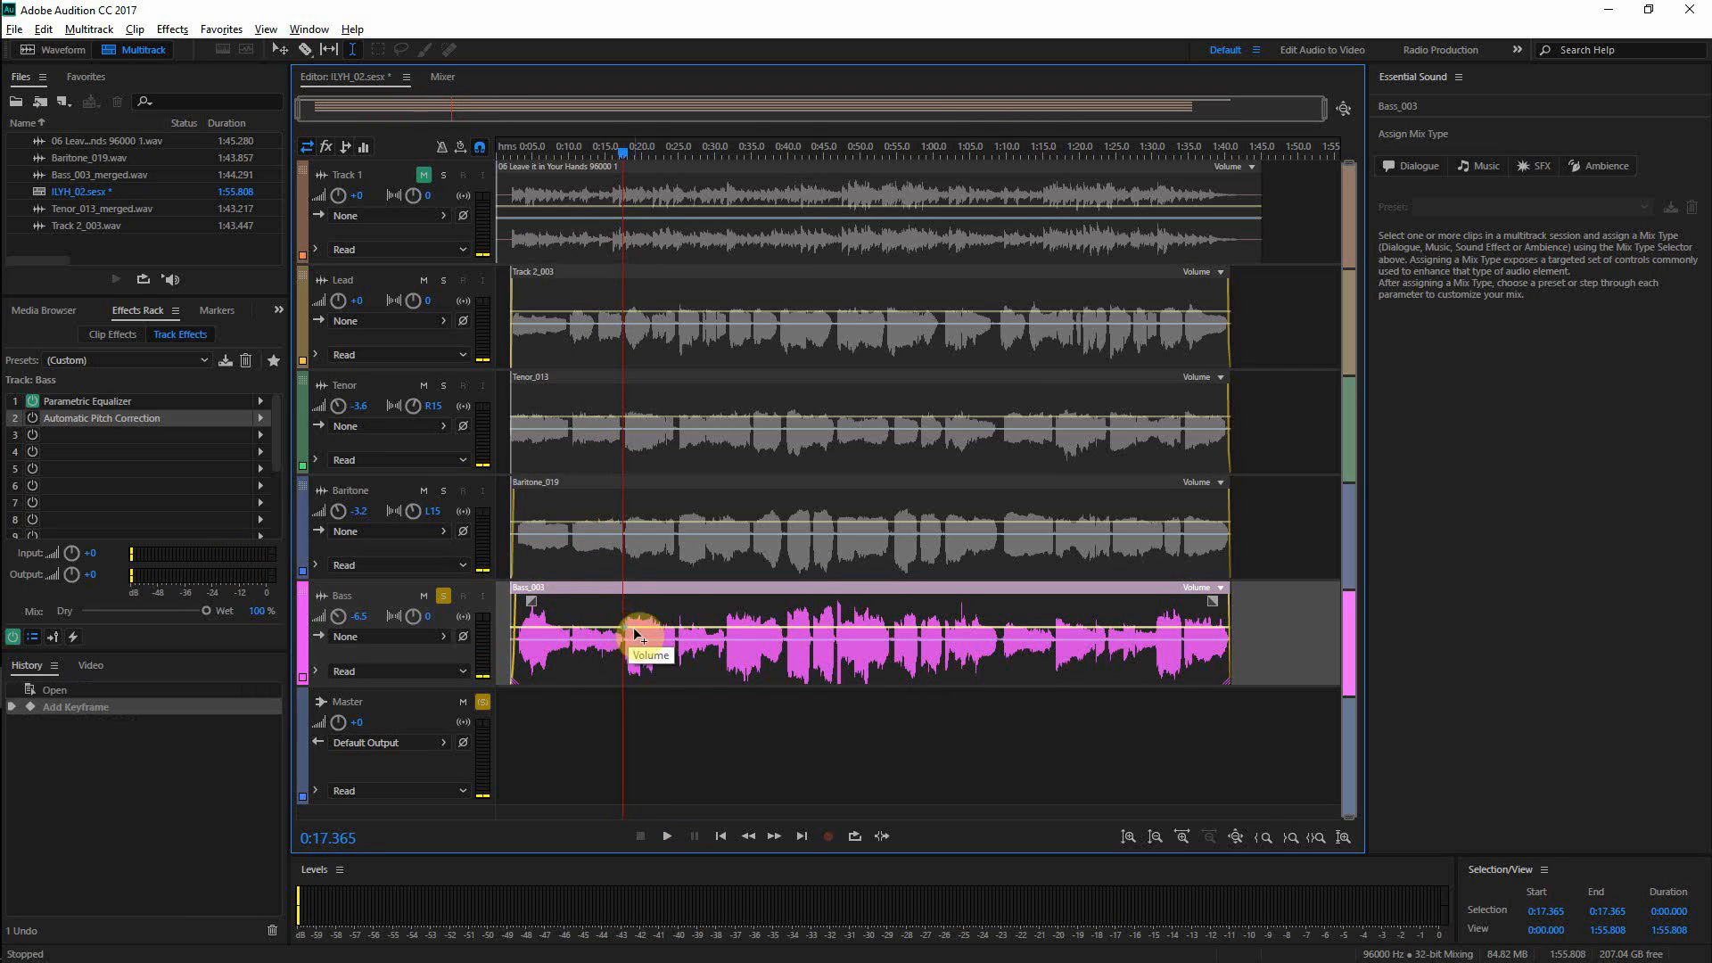
- Lower the Bass clip's volume envelope after about 0:17.4 with keyframes and play the change from 0:17.365
left_click_drag(642, 628, 656, 650)
key("space")
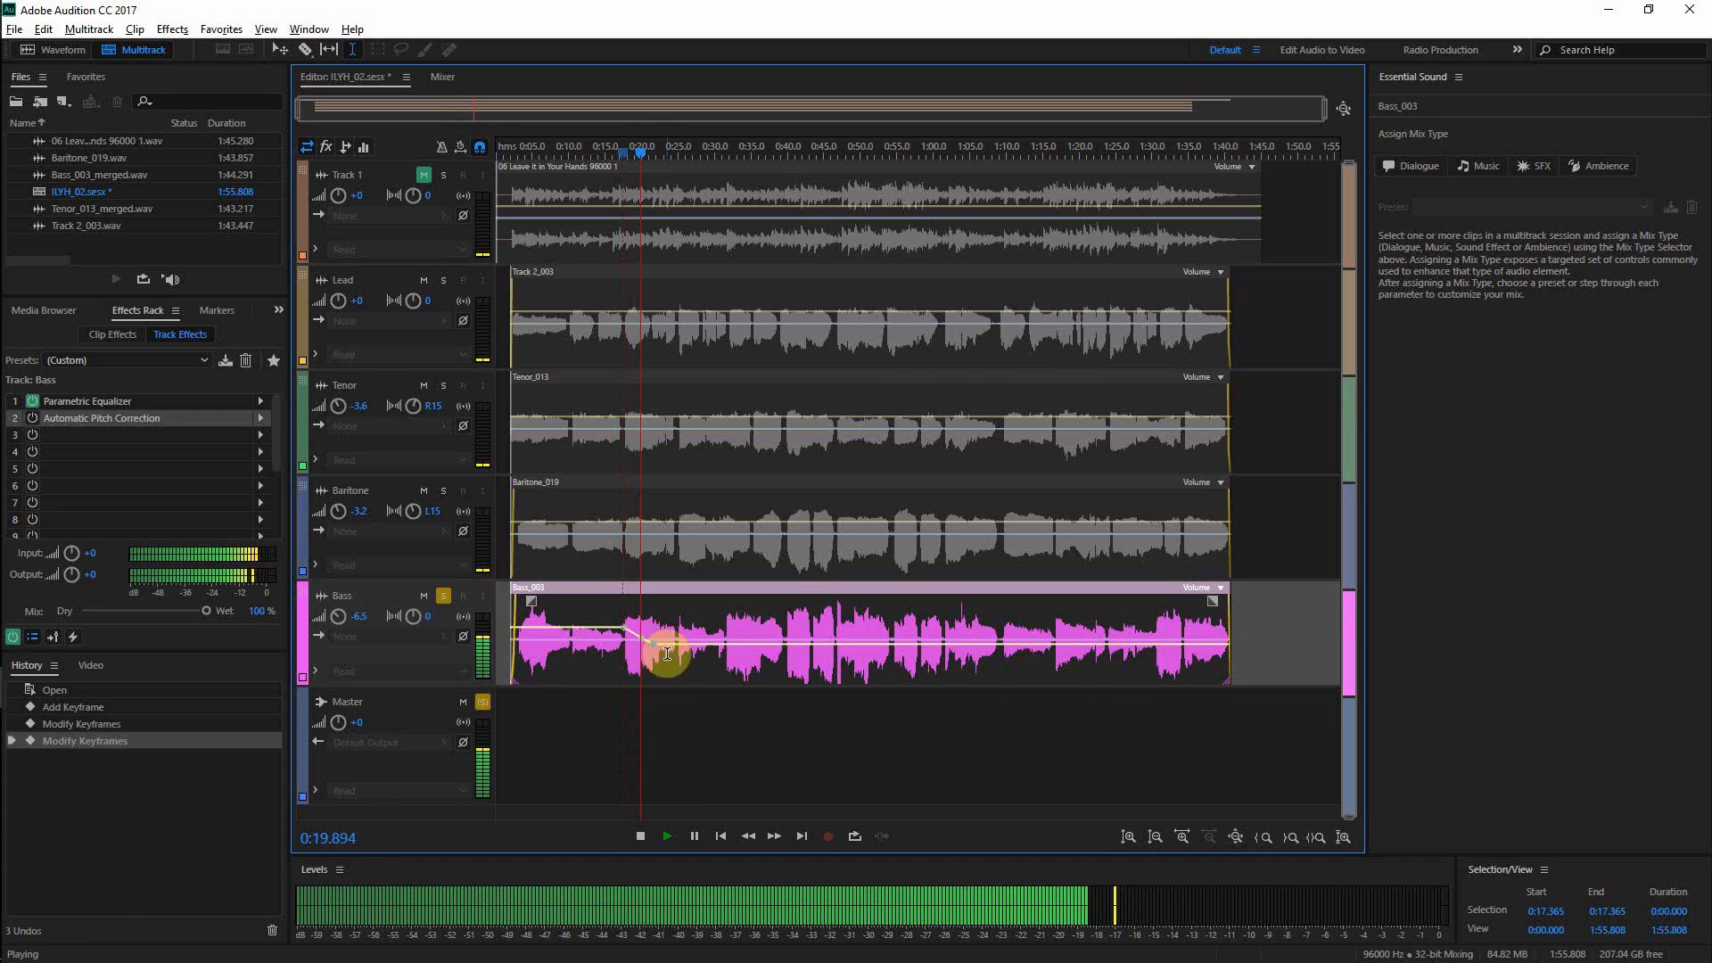
key("space")
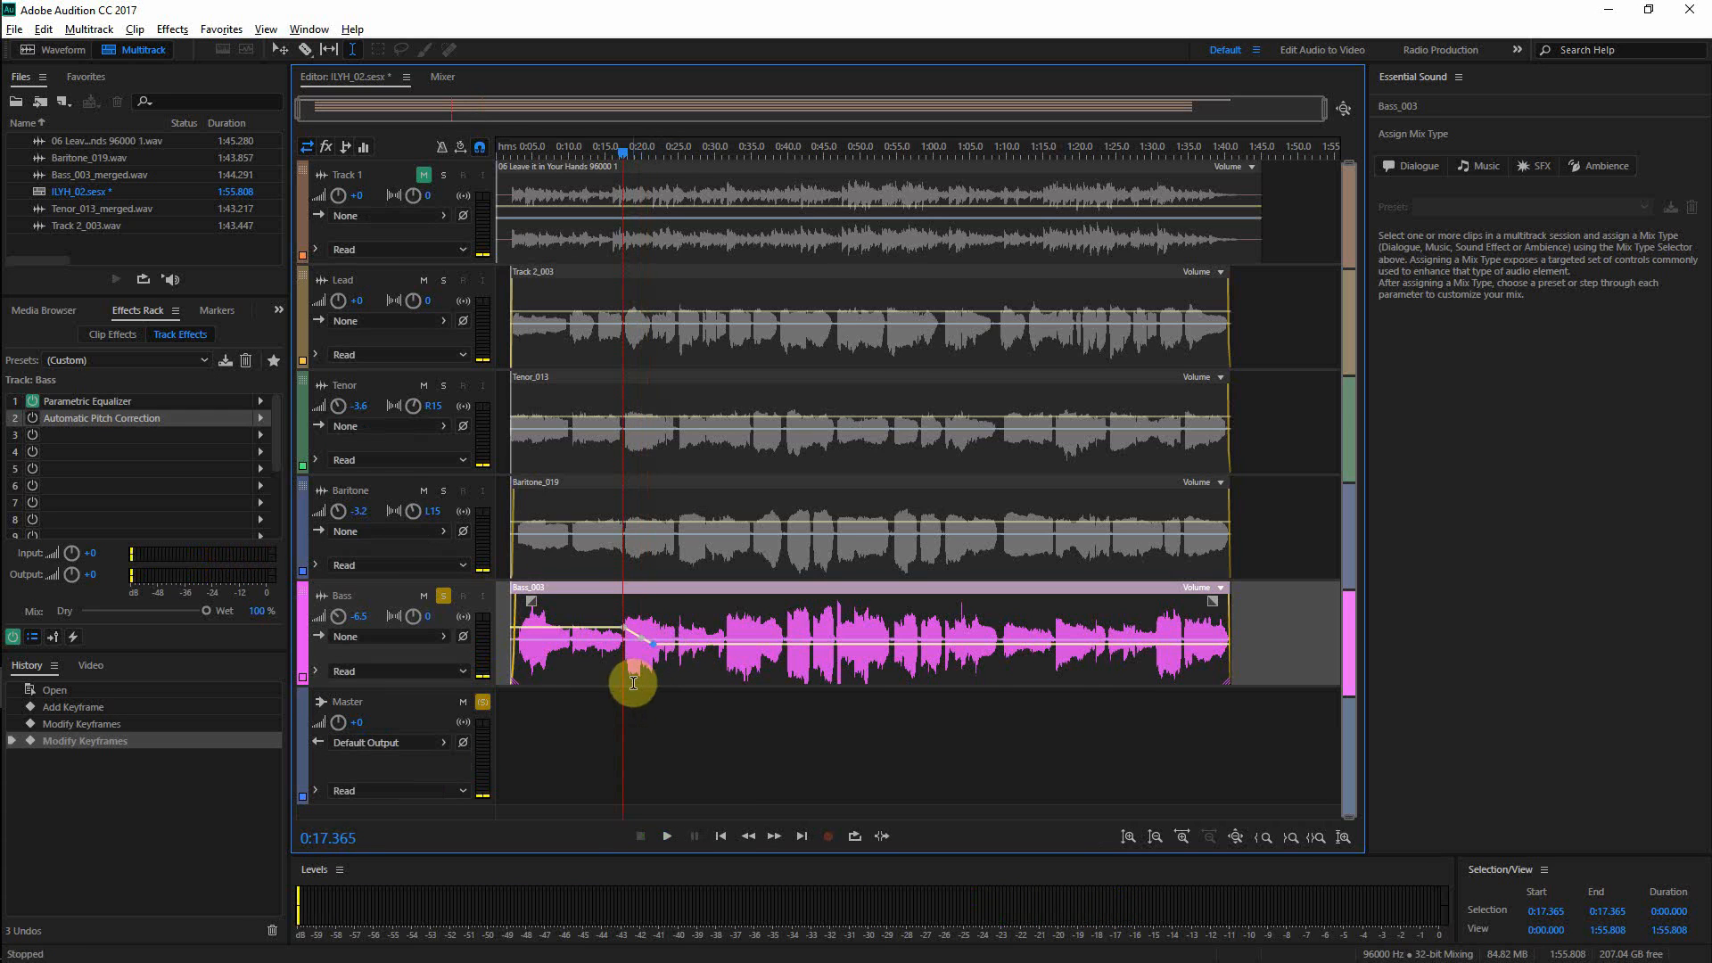
- Shape a volume dip over the loud Bass note from about 0:17.5 to 0:22 with envelope keyframes, and play it back
scroll(607, 104, "up", 5)
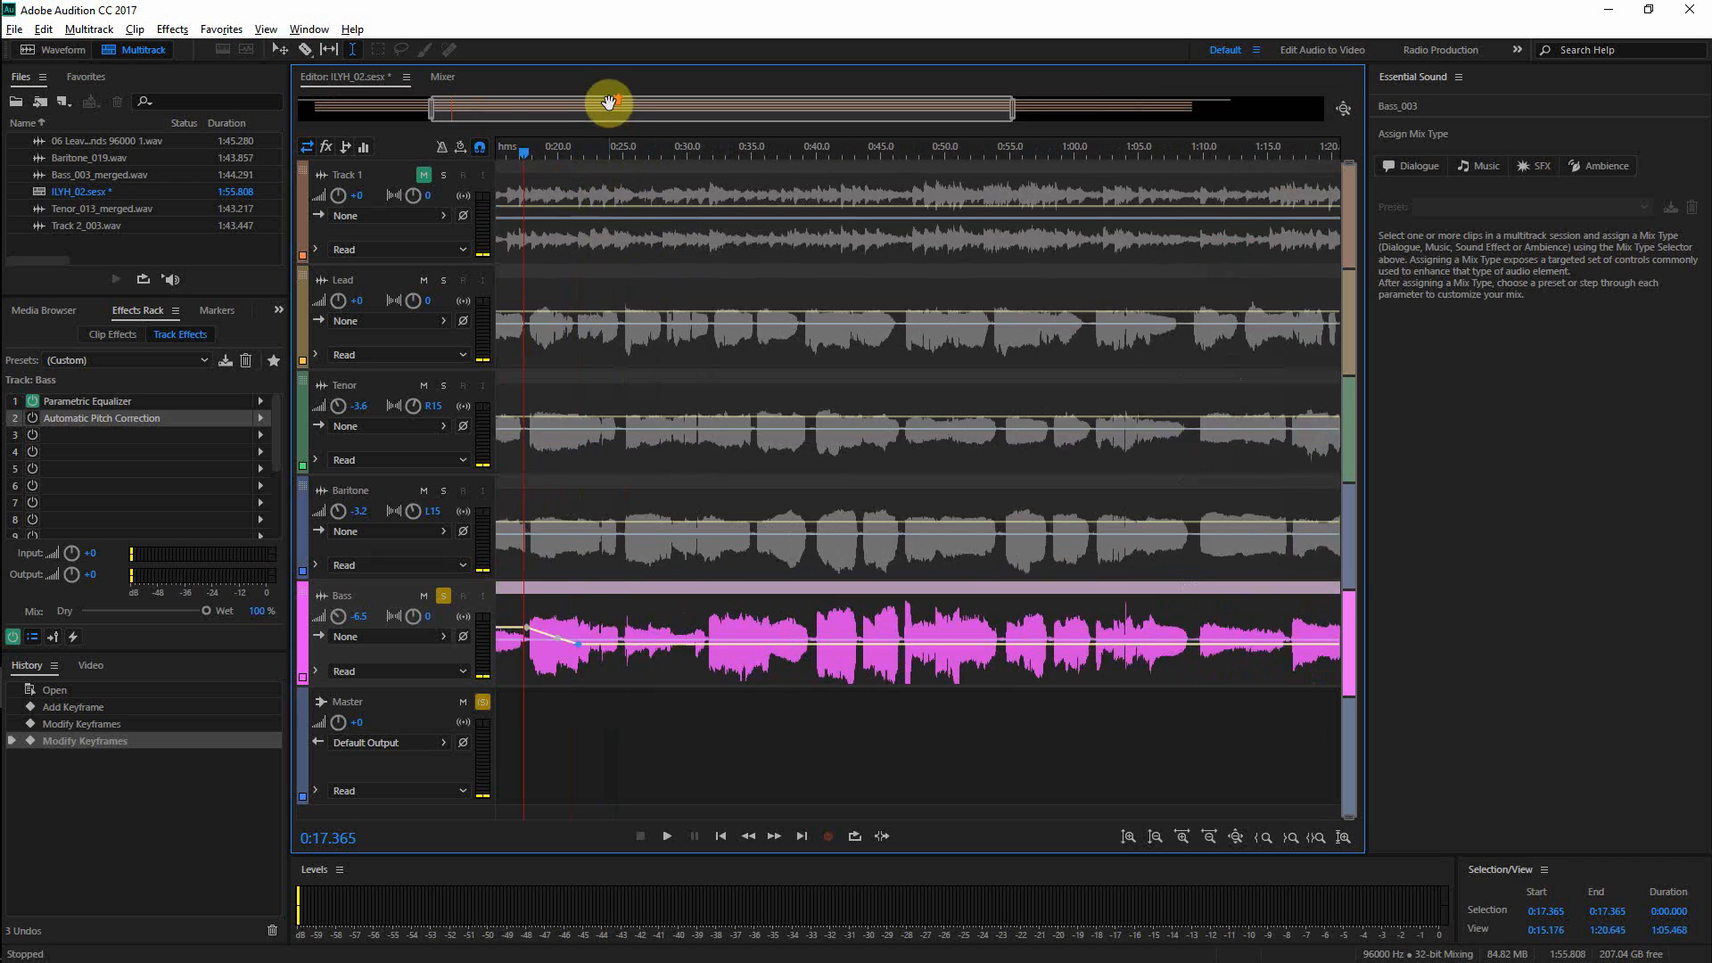
left_click_drag(657, 111, 463, 113)
scroll(463, 112, "up", 4)
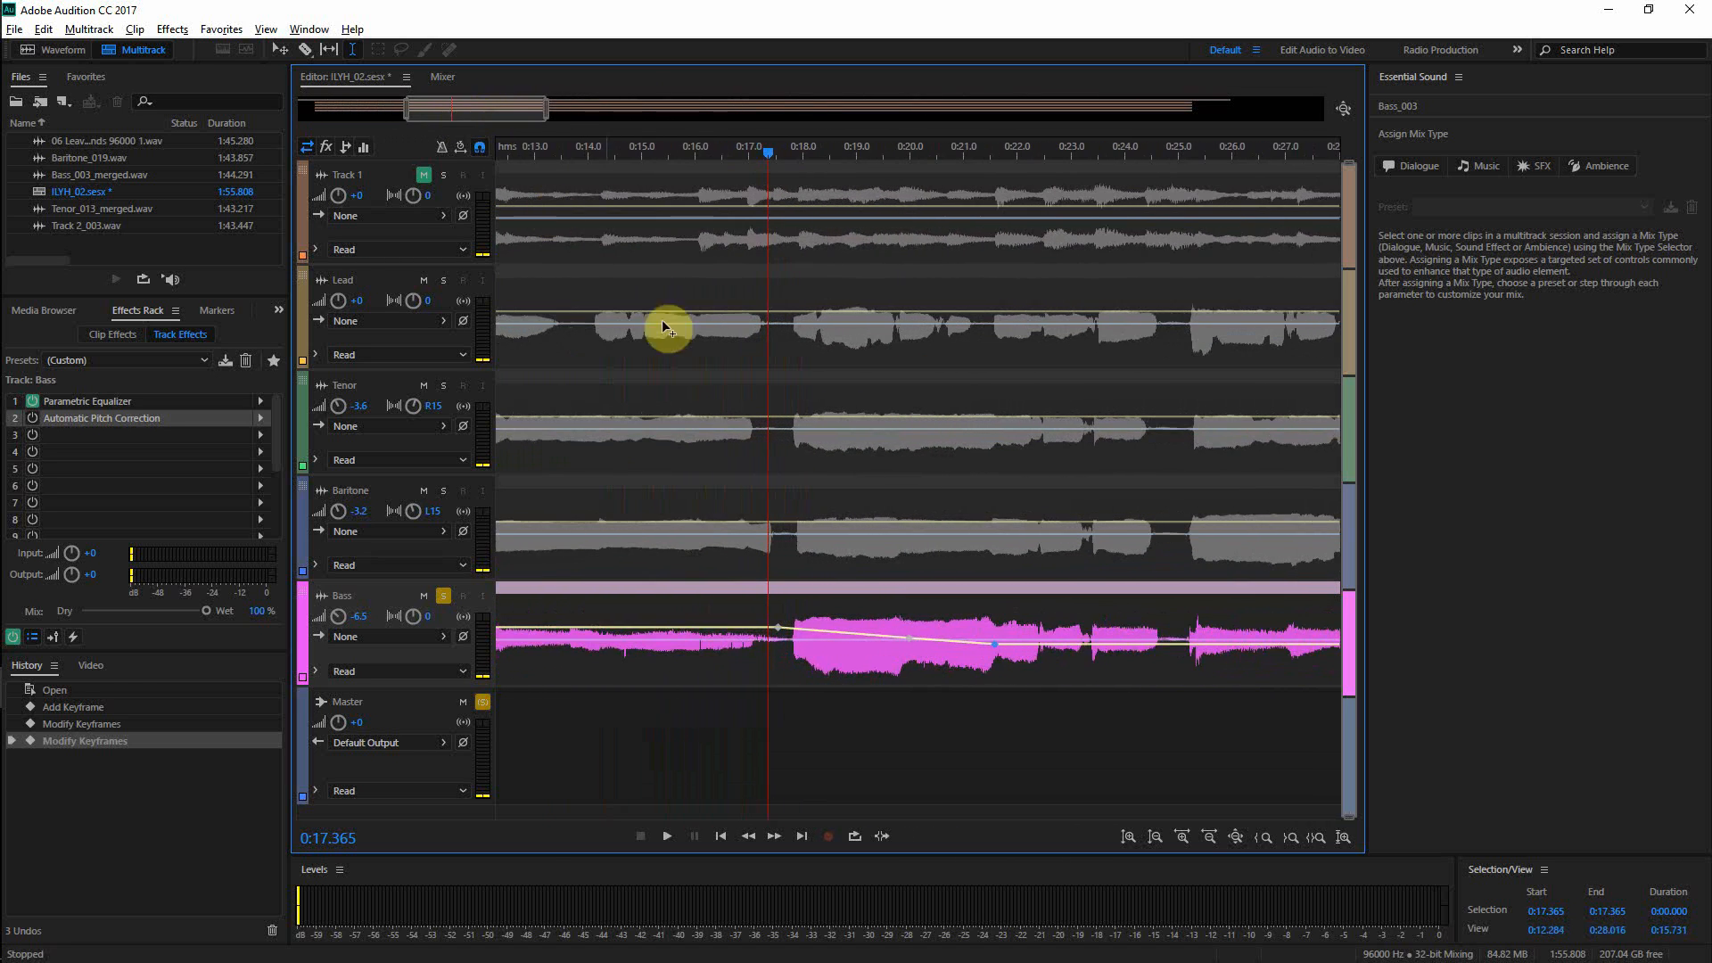
left_click_drag(909, 639, 826, 660)
left_click_drag(1008, 644, 1009, 626)
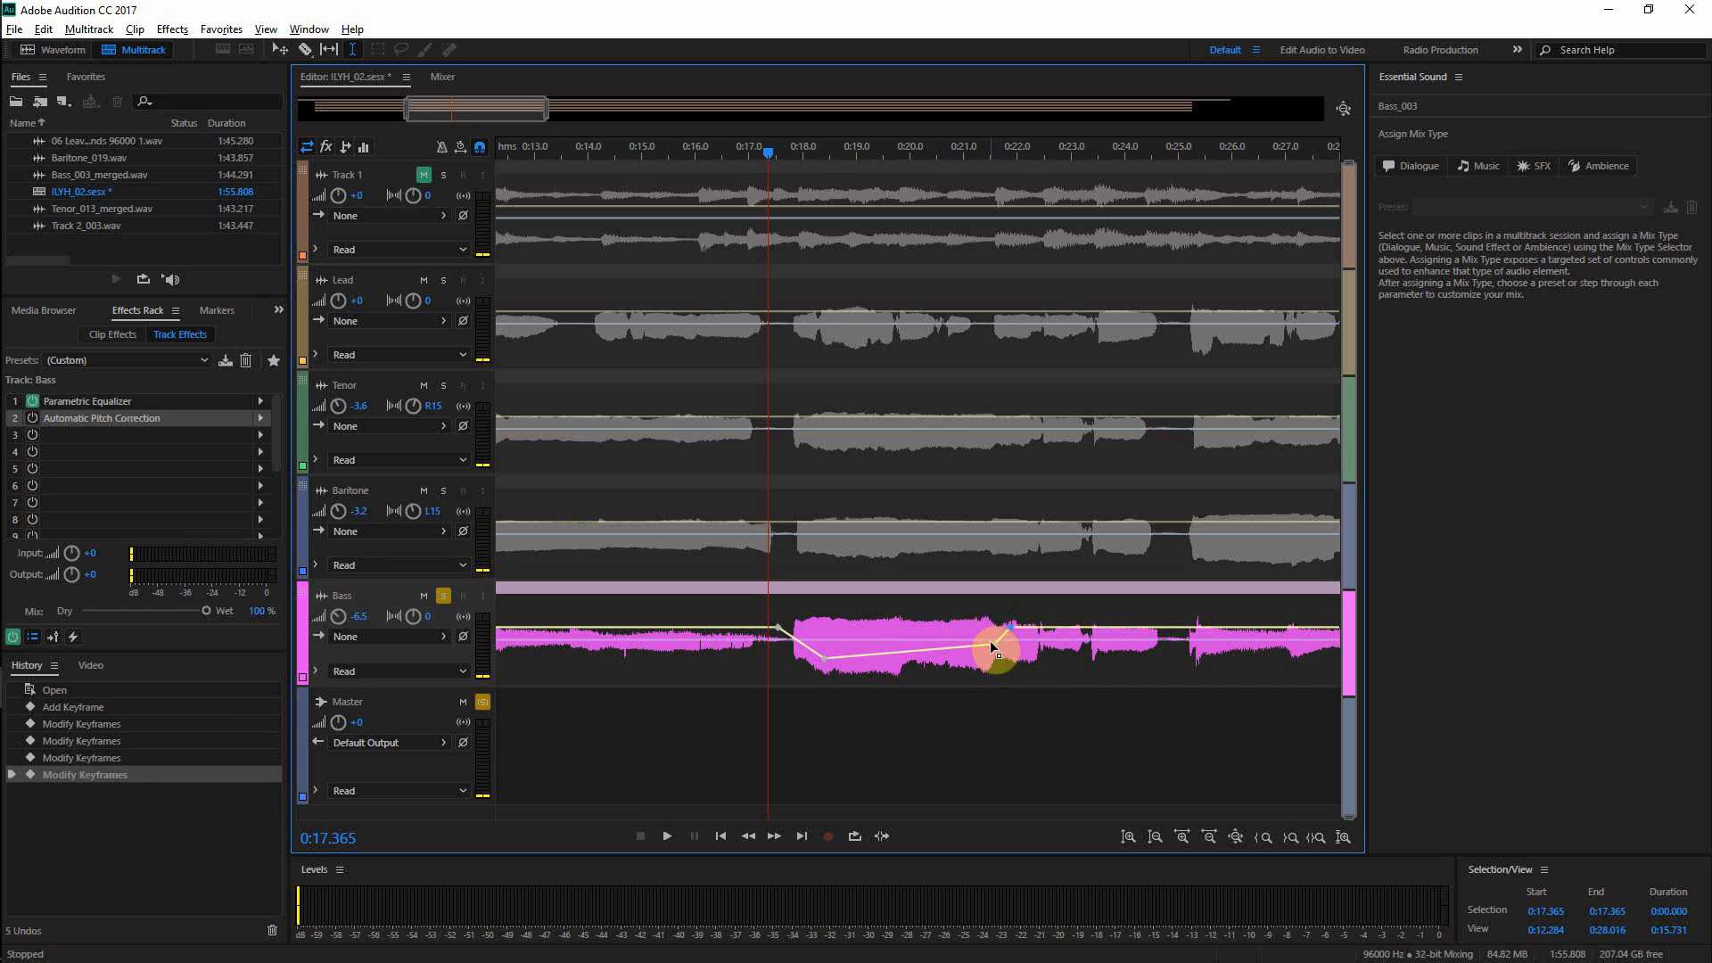
left_click(981, 644)
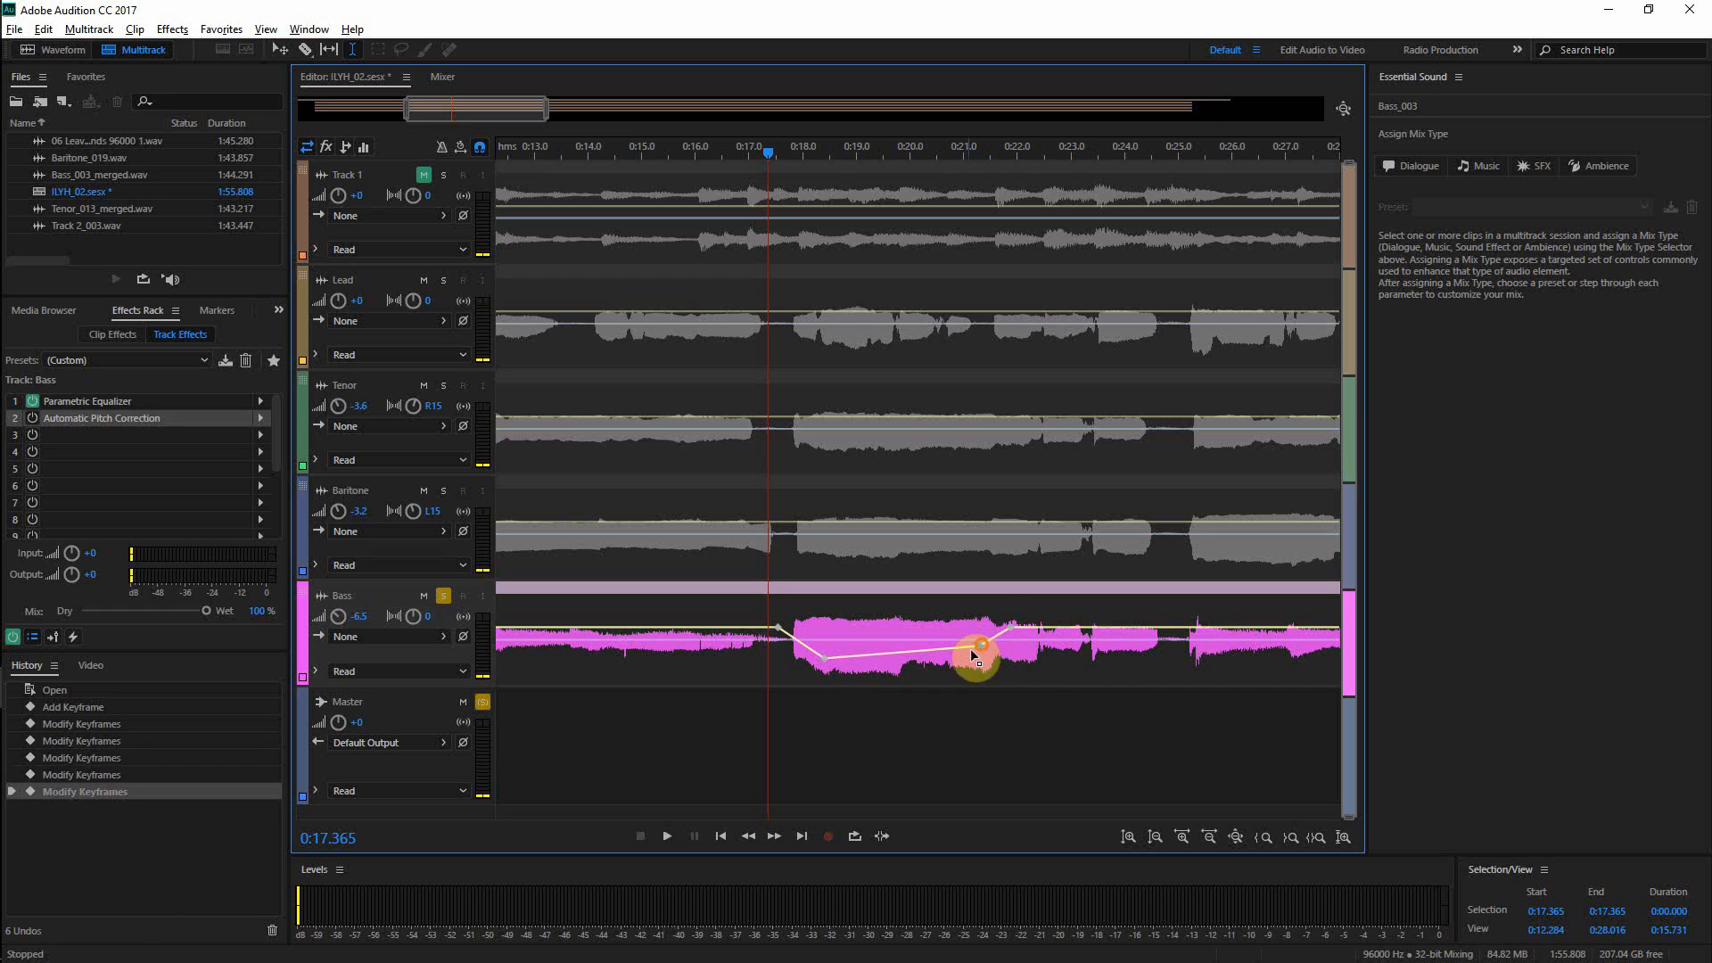
key("space")
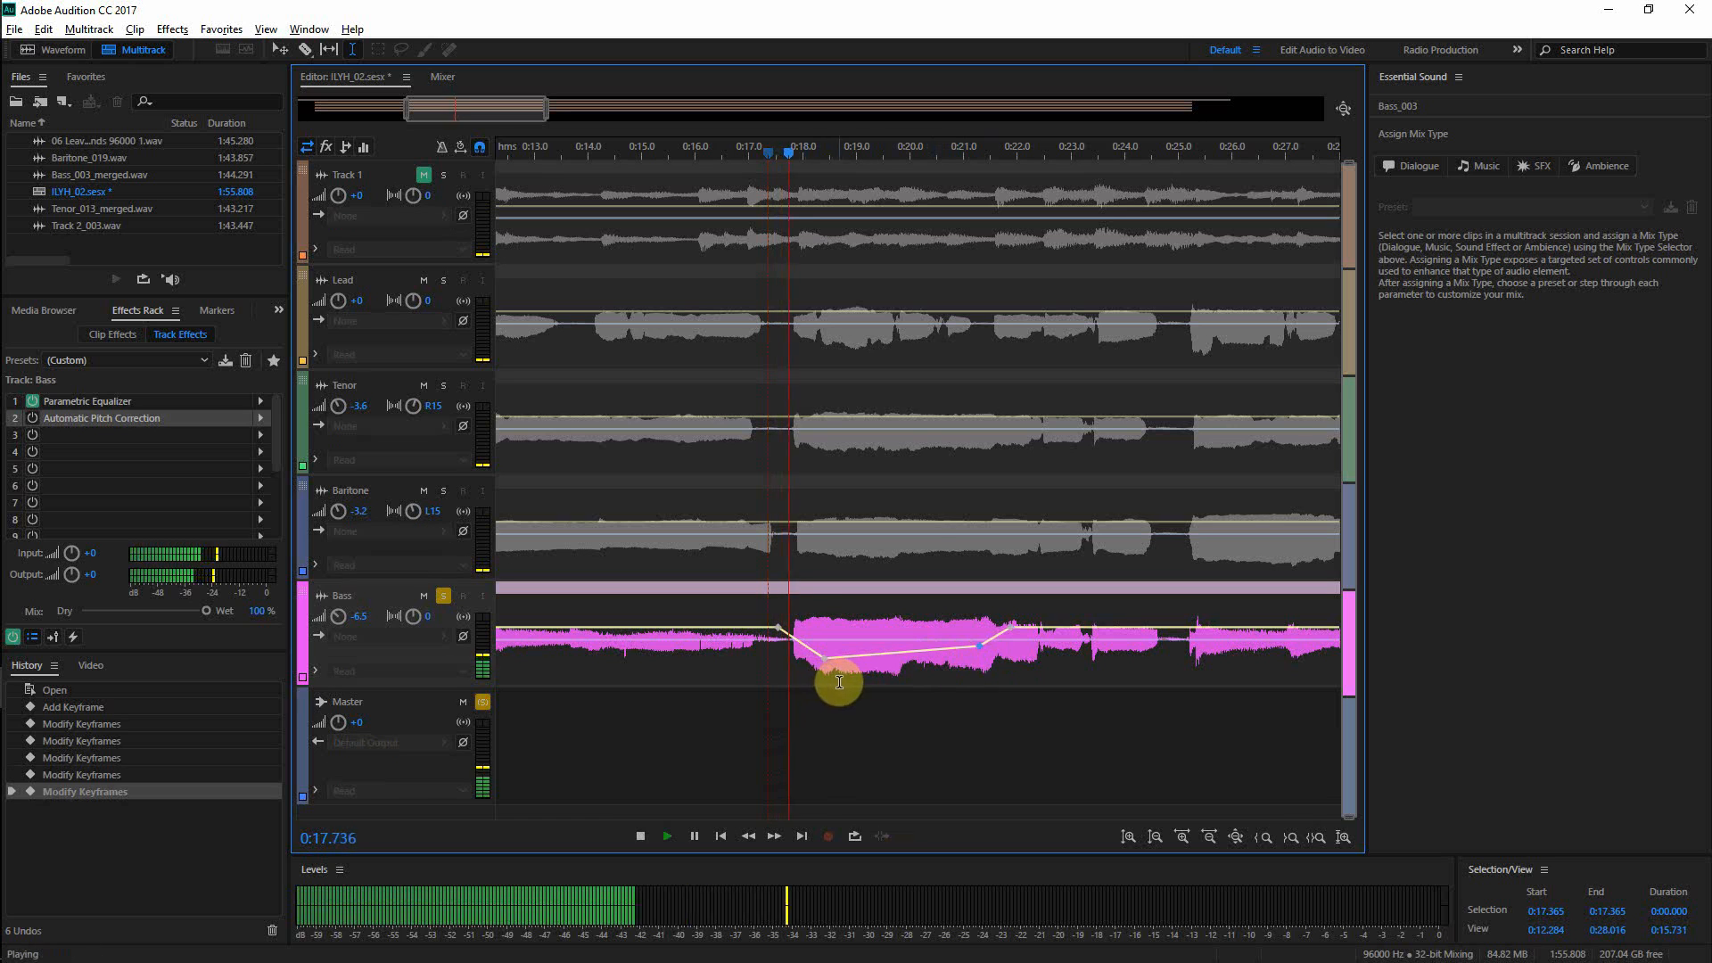
key("space")
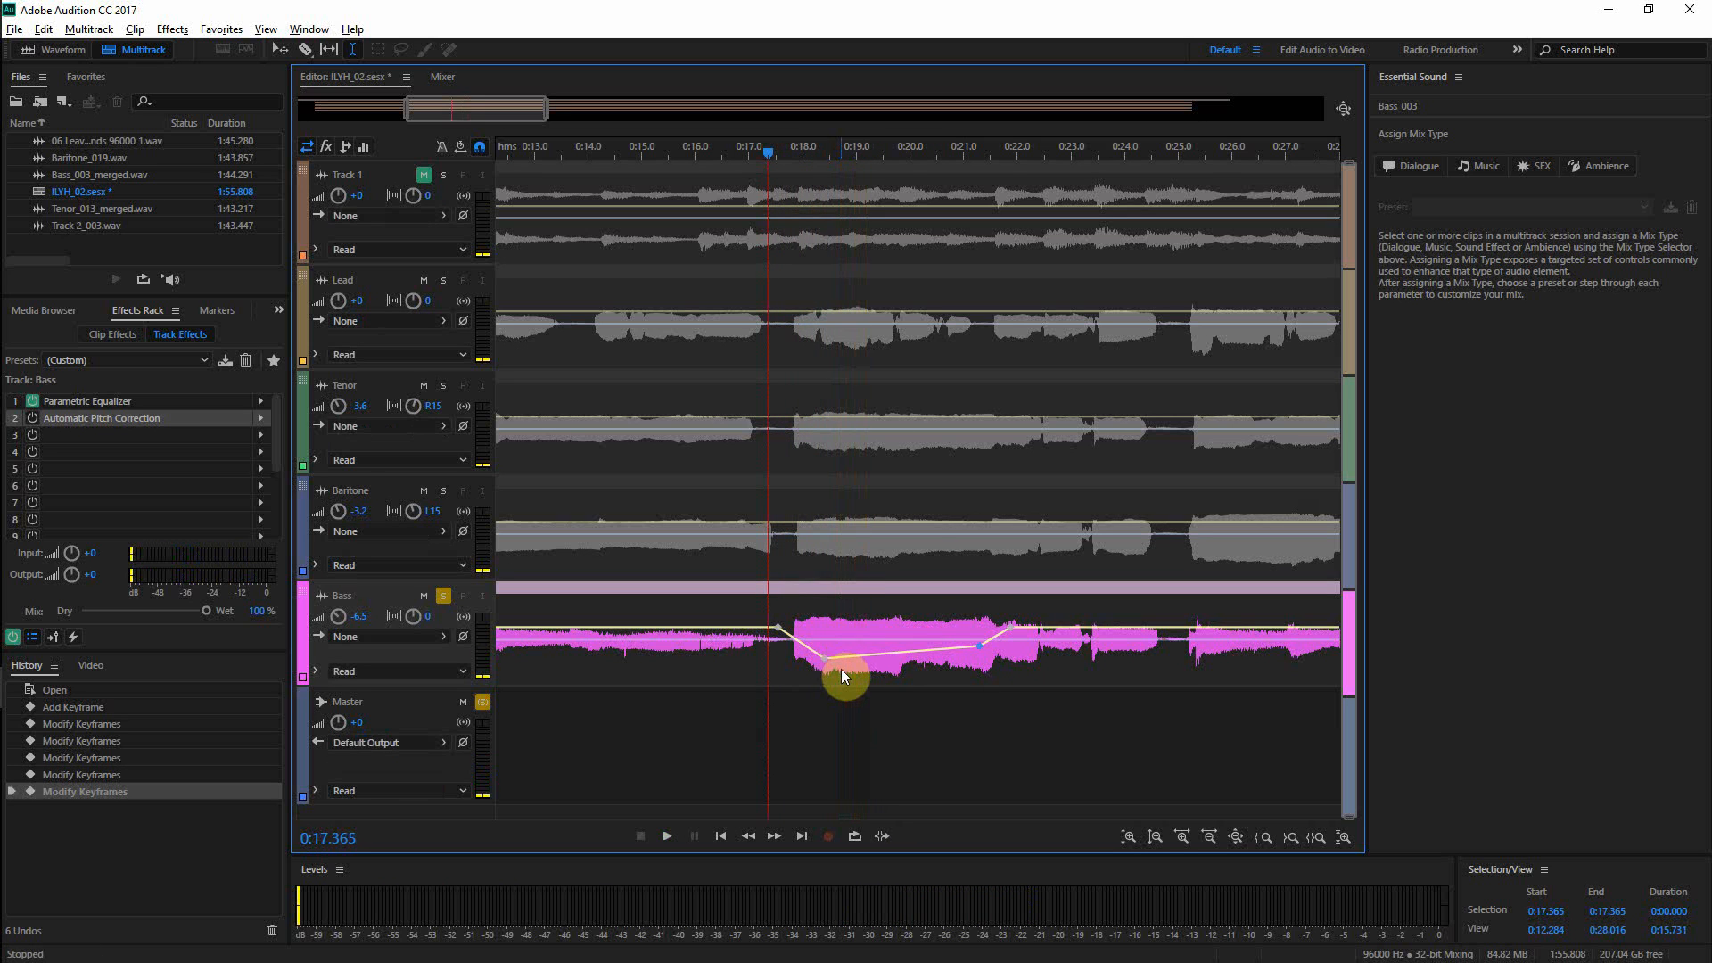
- Undo all the volume keyframe changes on the Bass clip and save the session
key("ctrl+z")
key("ctrl+z")
key("ctrl+z")
key("ctrl+z")
key("ctrl+z")
key("ctrl+z")
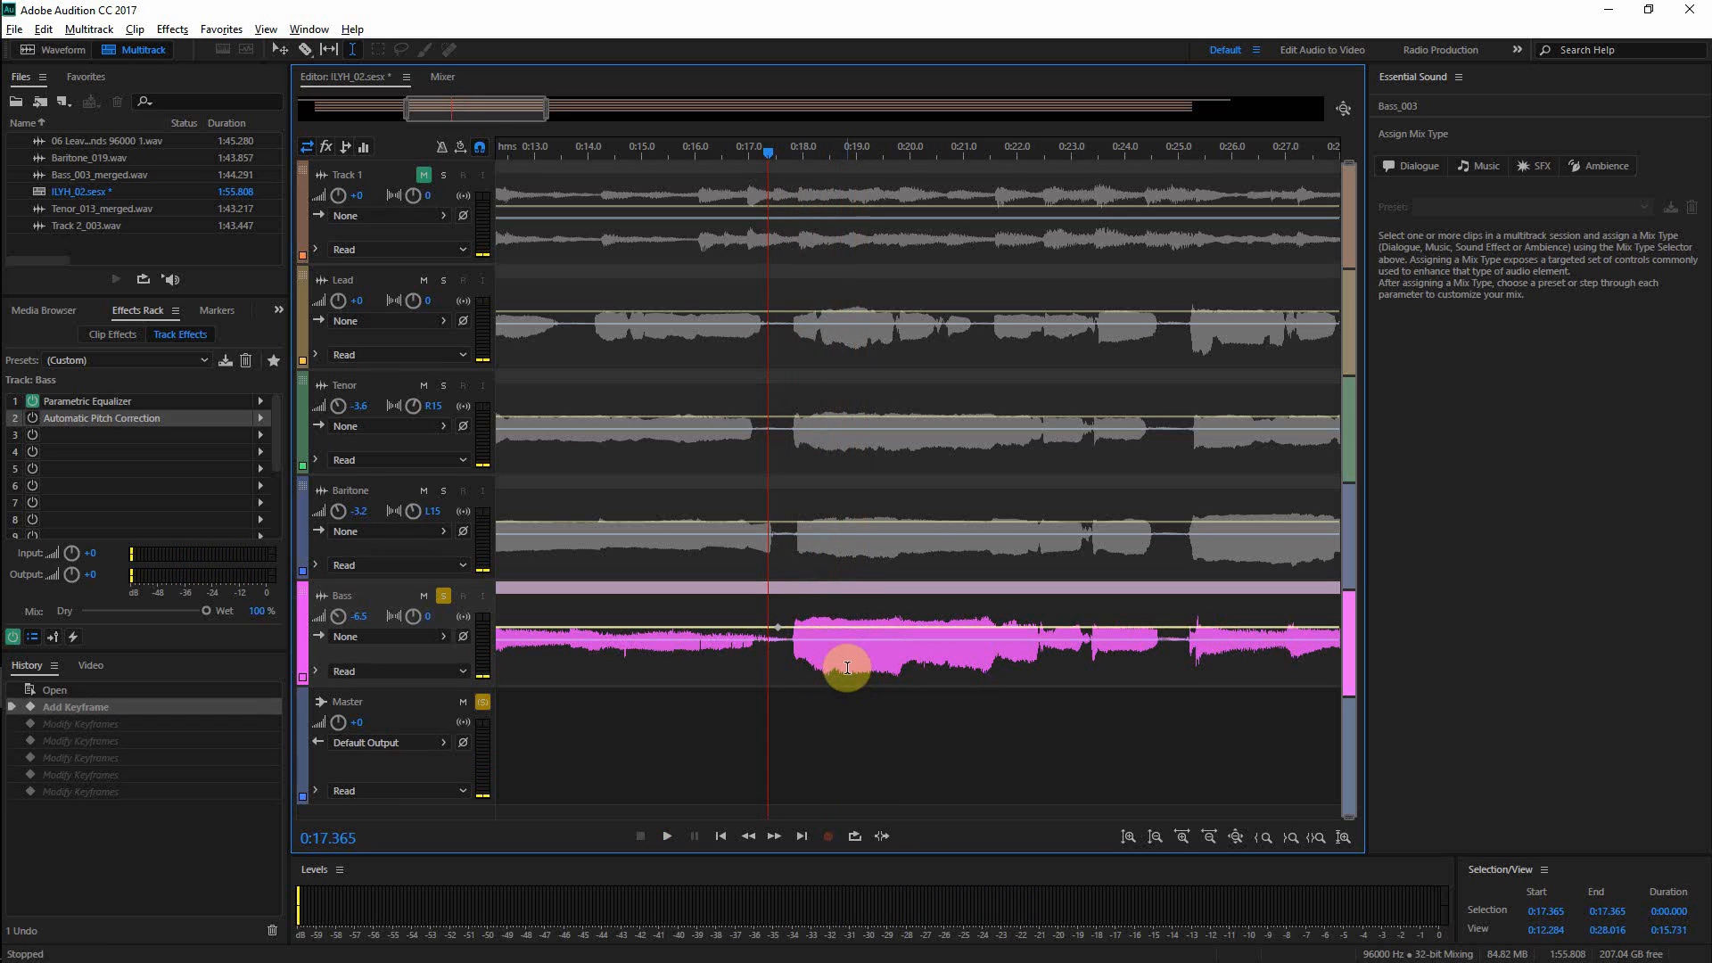
key("ctrl+s")
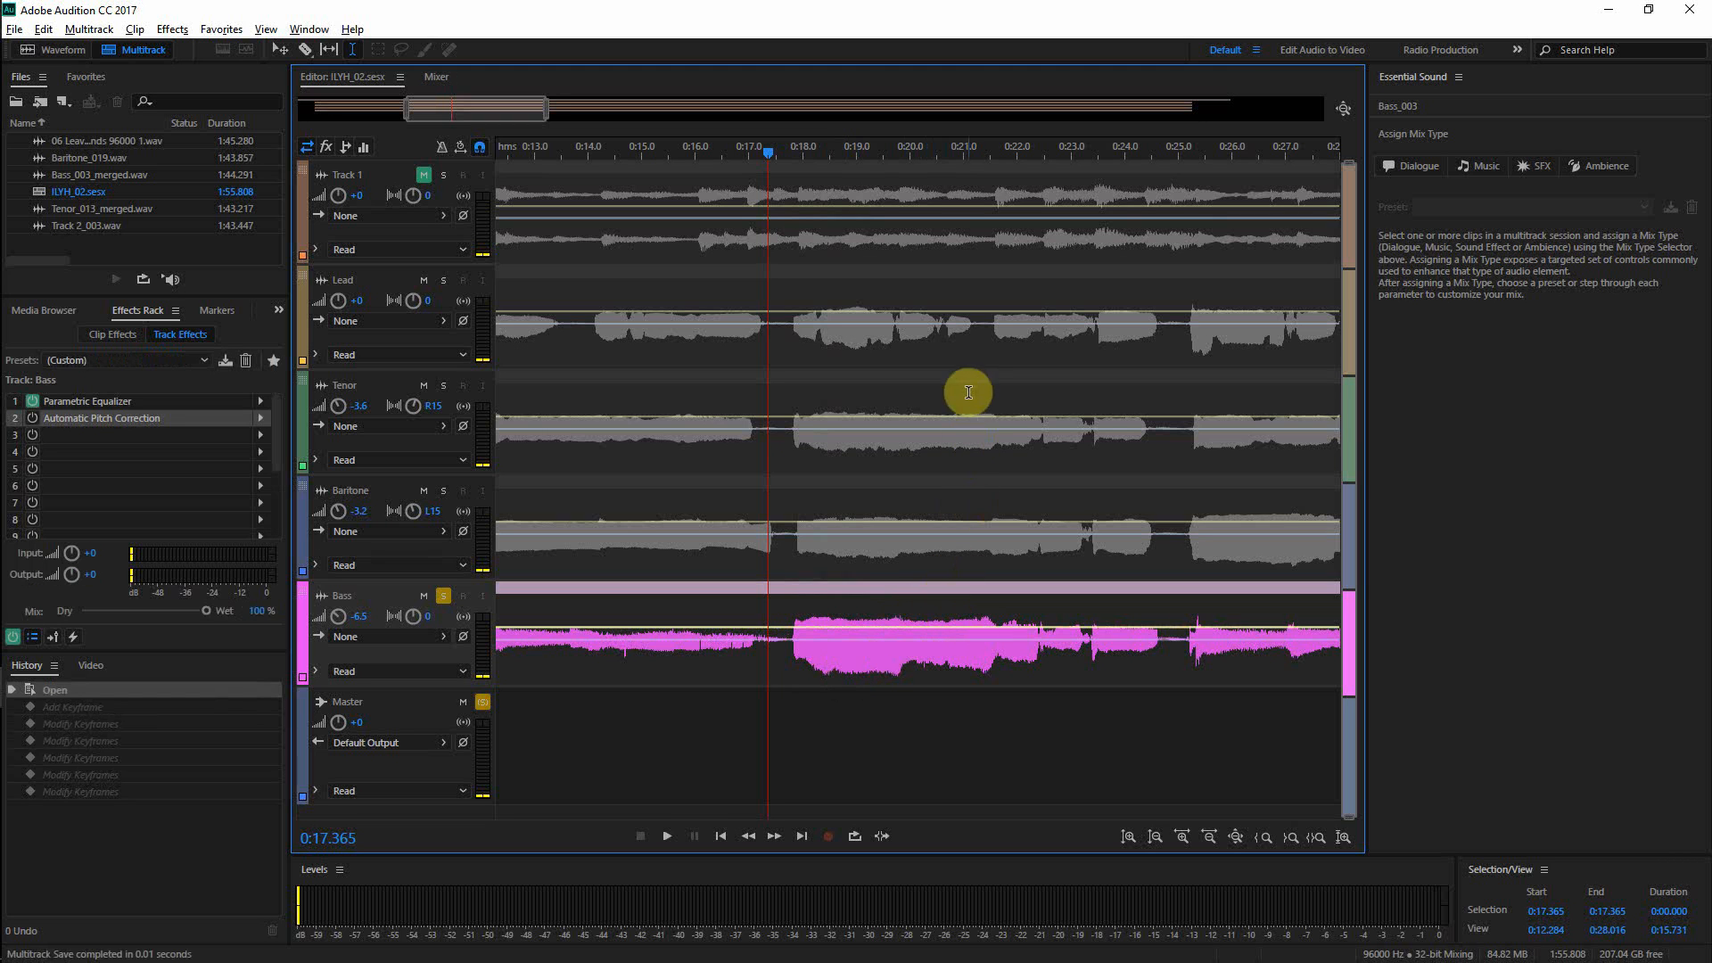
- Unsolo the Bass track, select the Master track at about 0:13.2, and save the session
left_click(1343, 108)
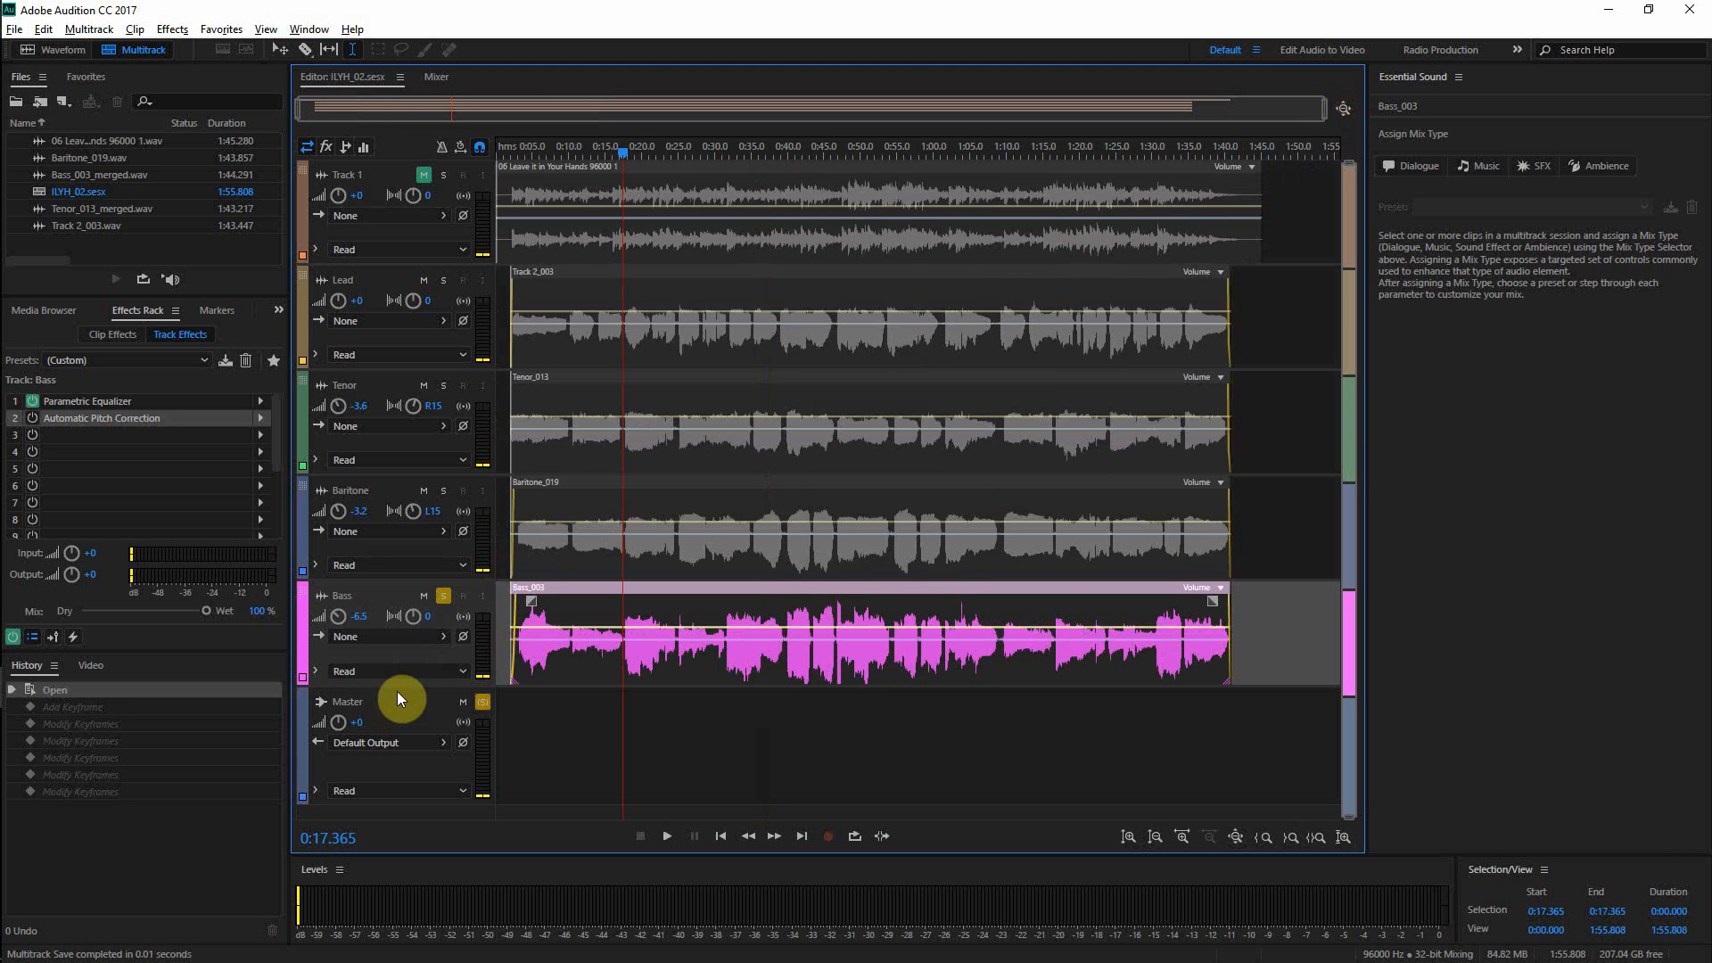
left_click(443, 596)
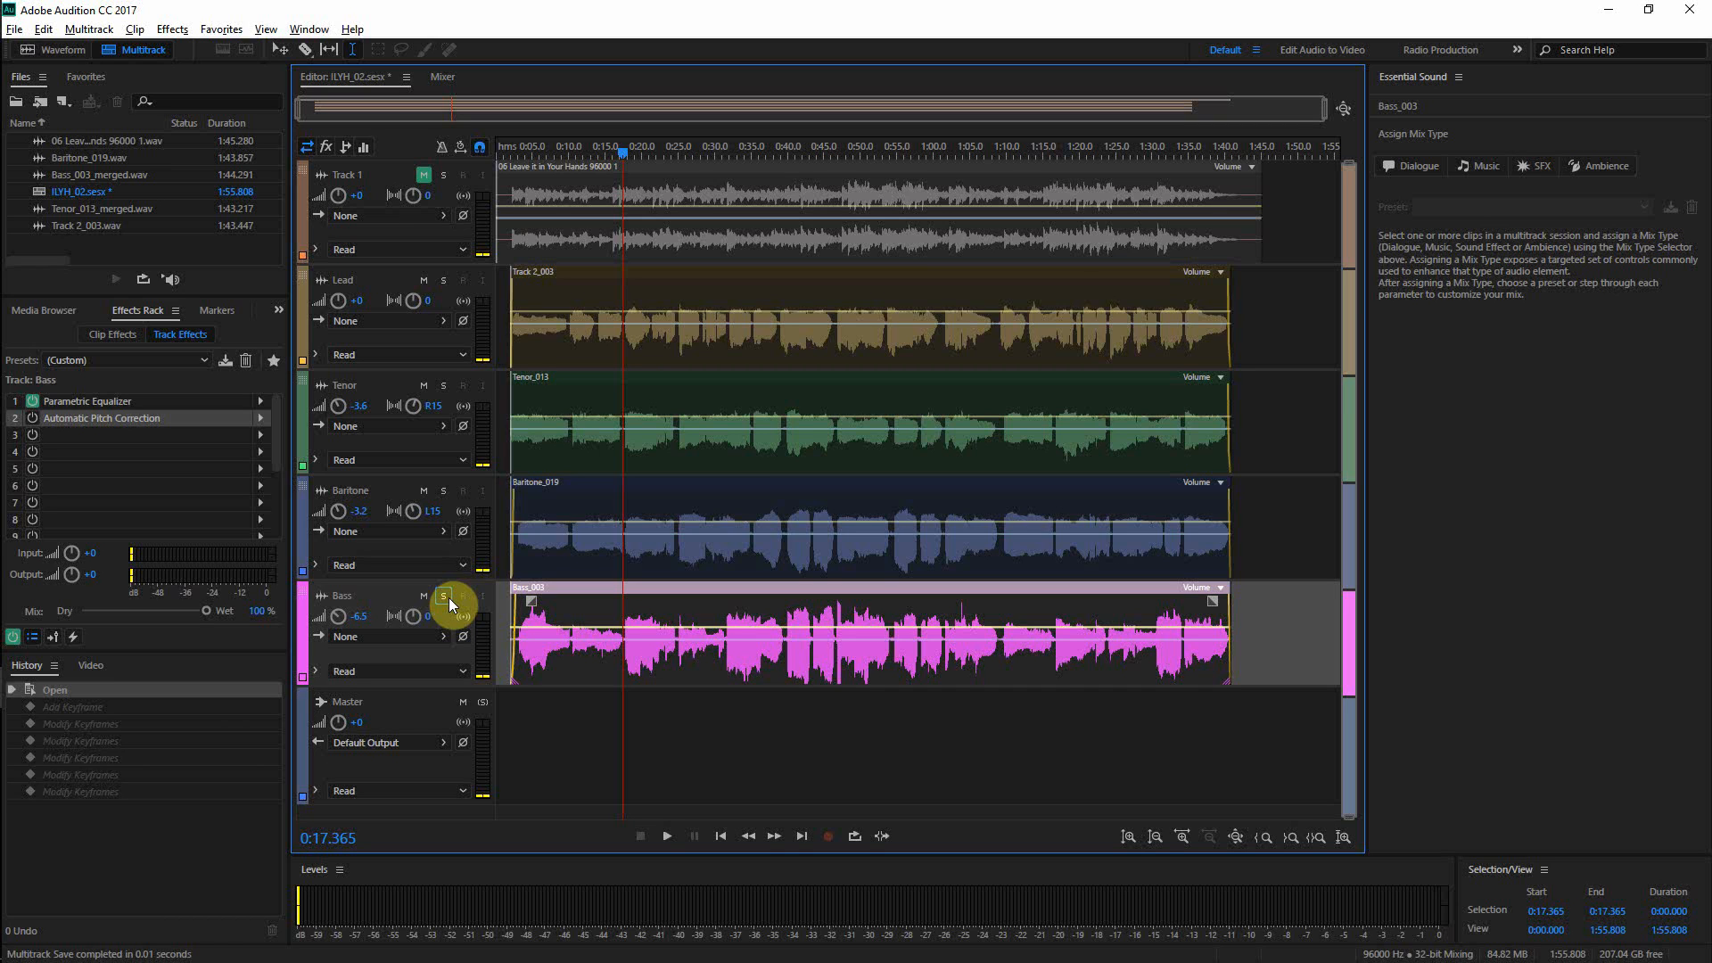
left_click(592, 725)
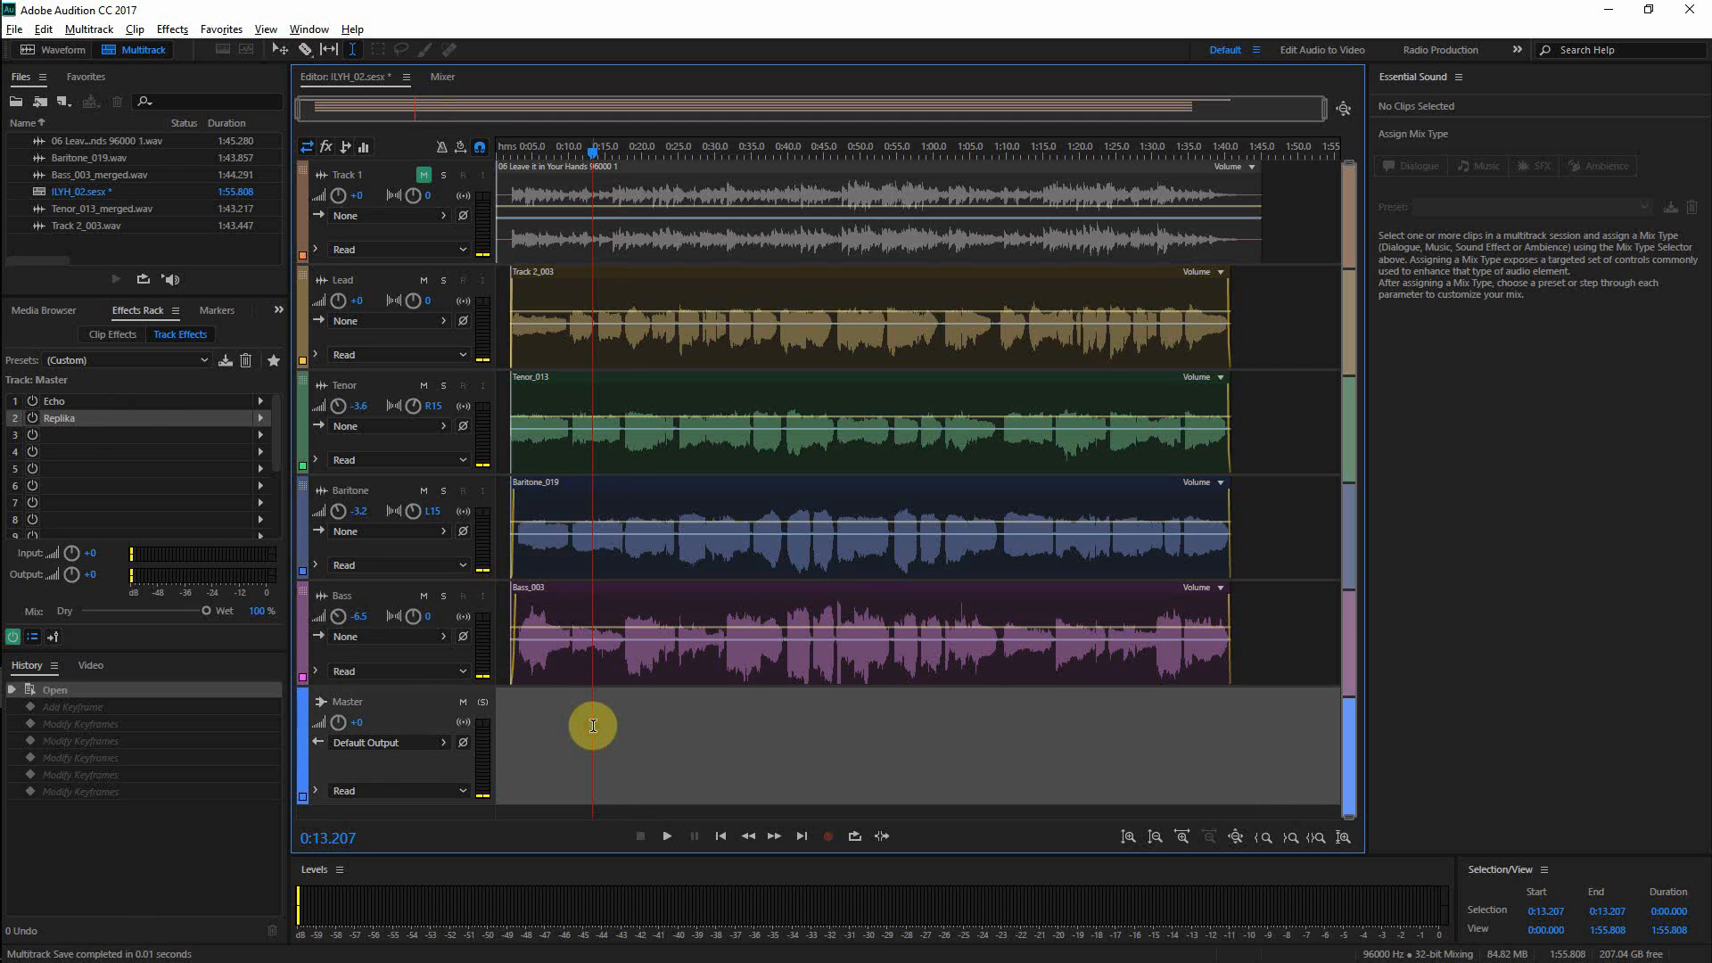
key("ctrl+s")
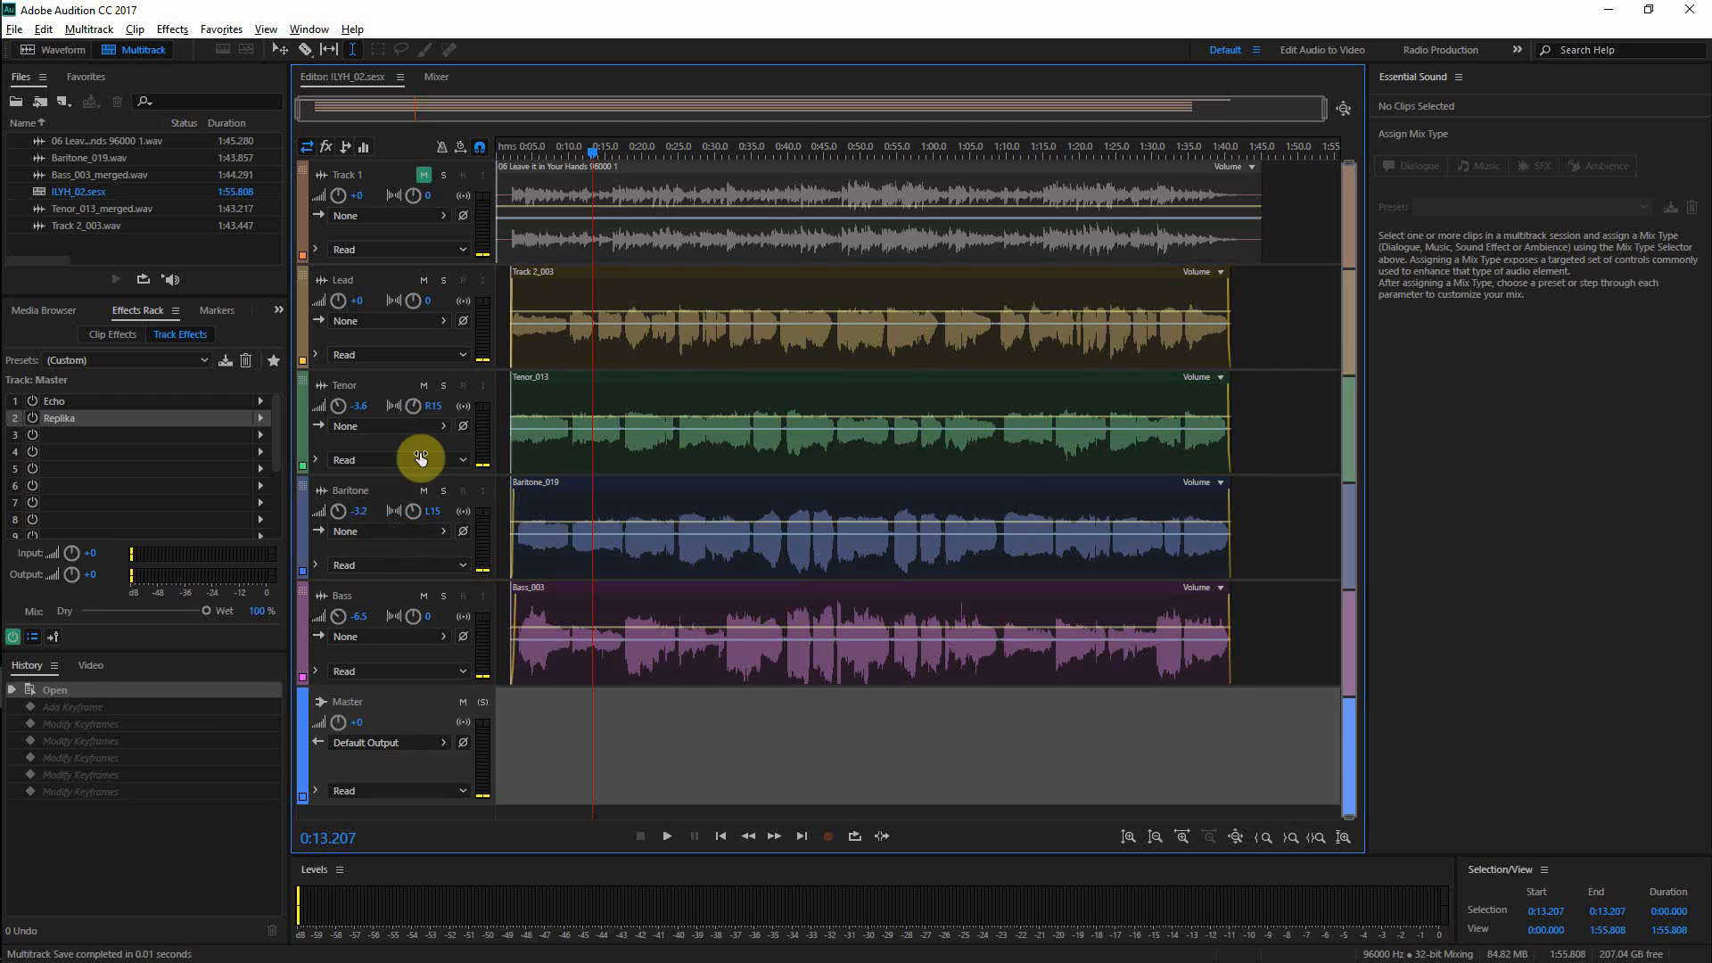
- Enable the Echo and Replika effects on the Master track and play the mix from about 0:08.9
left_click(32, 400)
left_click(33, 418)
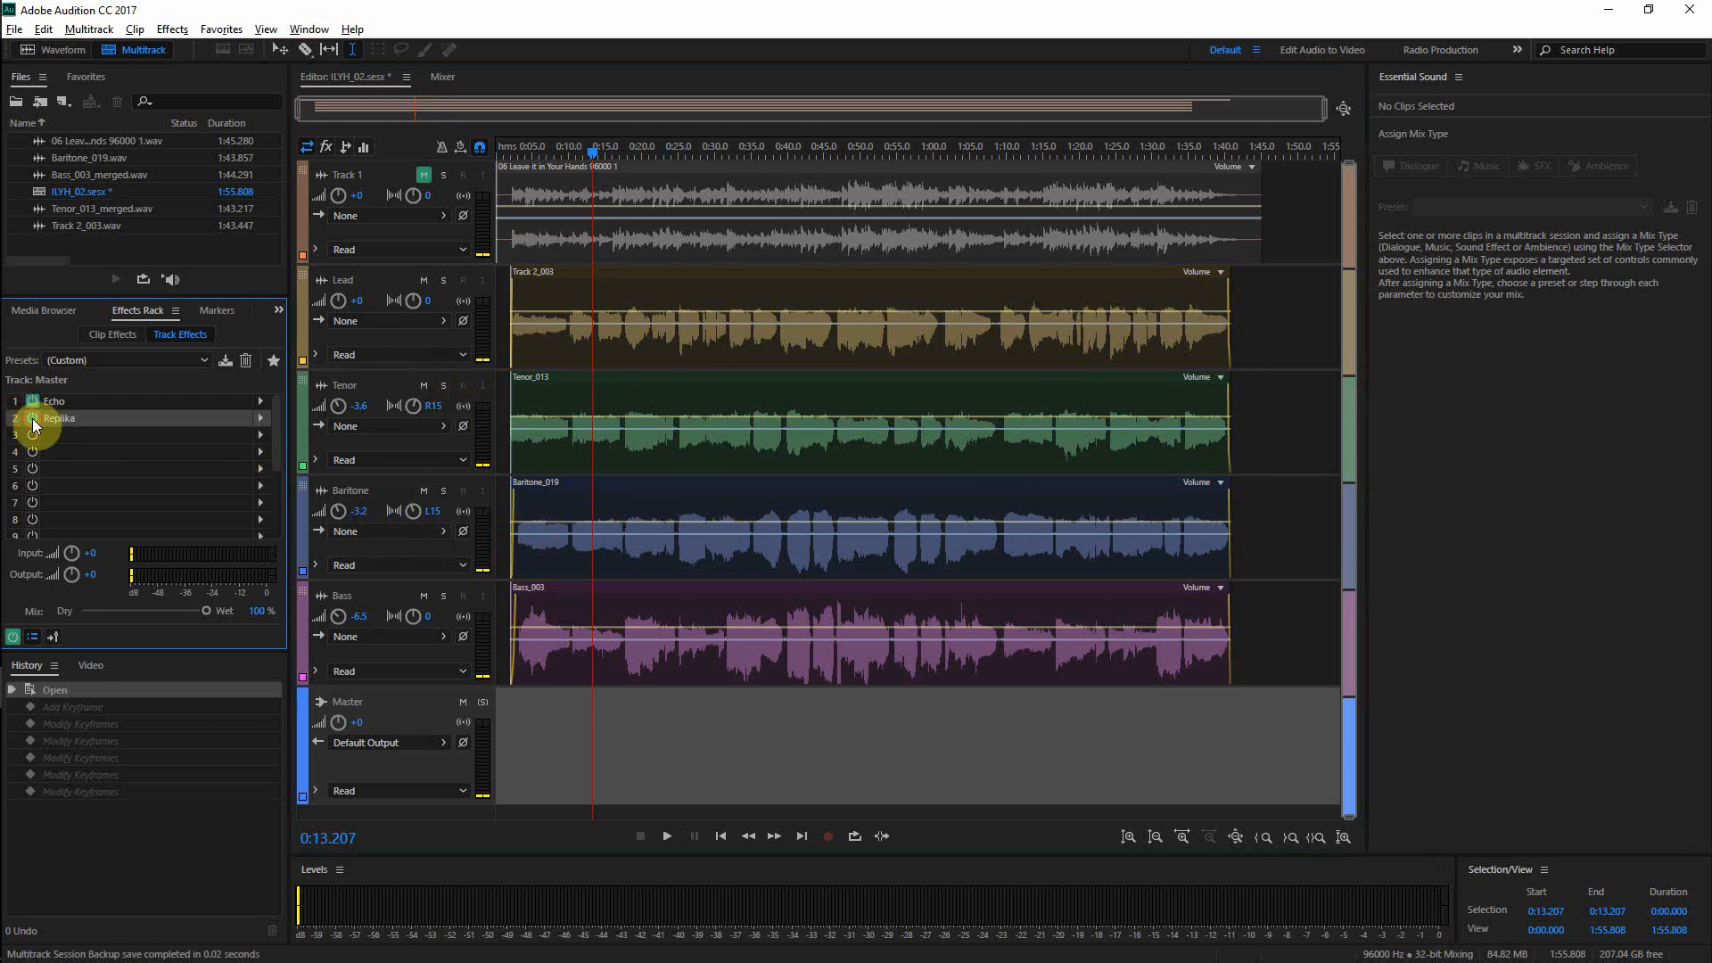
left_click(562, 699)
key("space")
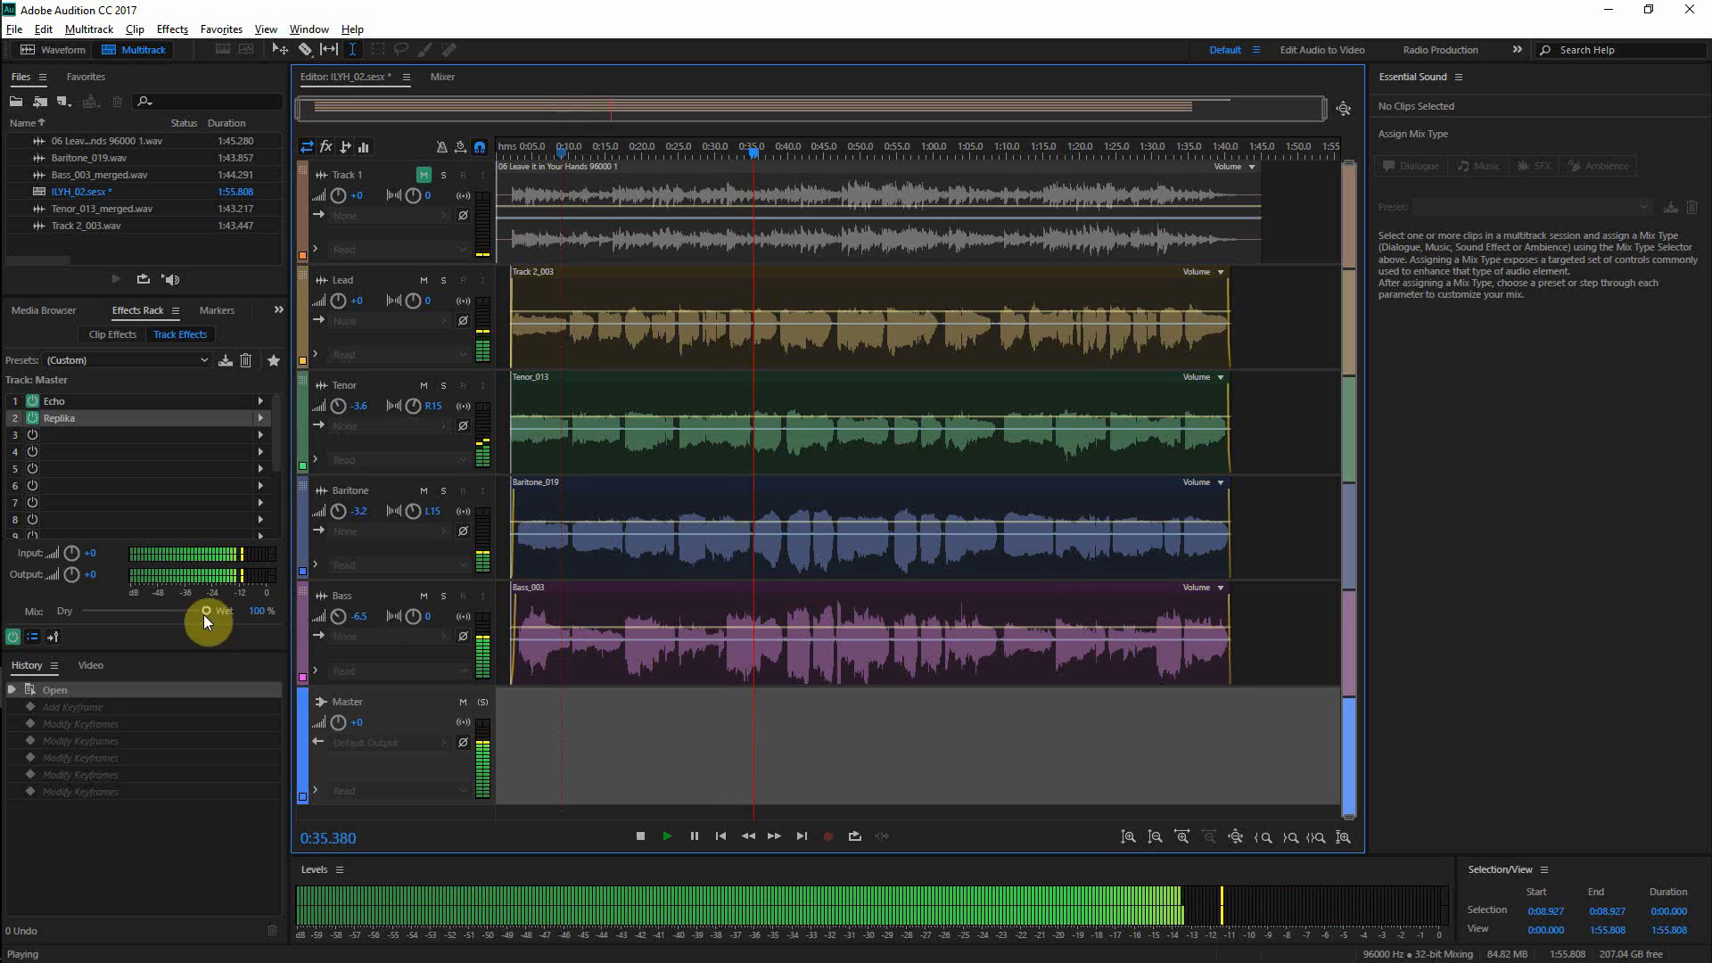
- Vary the Master effects' dry/wet mix during playback, leave it at 100 %, stop playback, and save the session
left_click_drag(205, 610, 259, 642)
key("space")
key("ctrl+s")
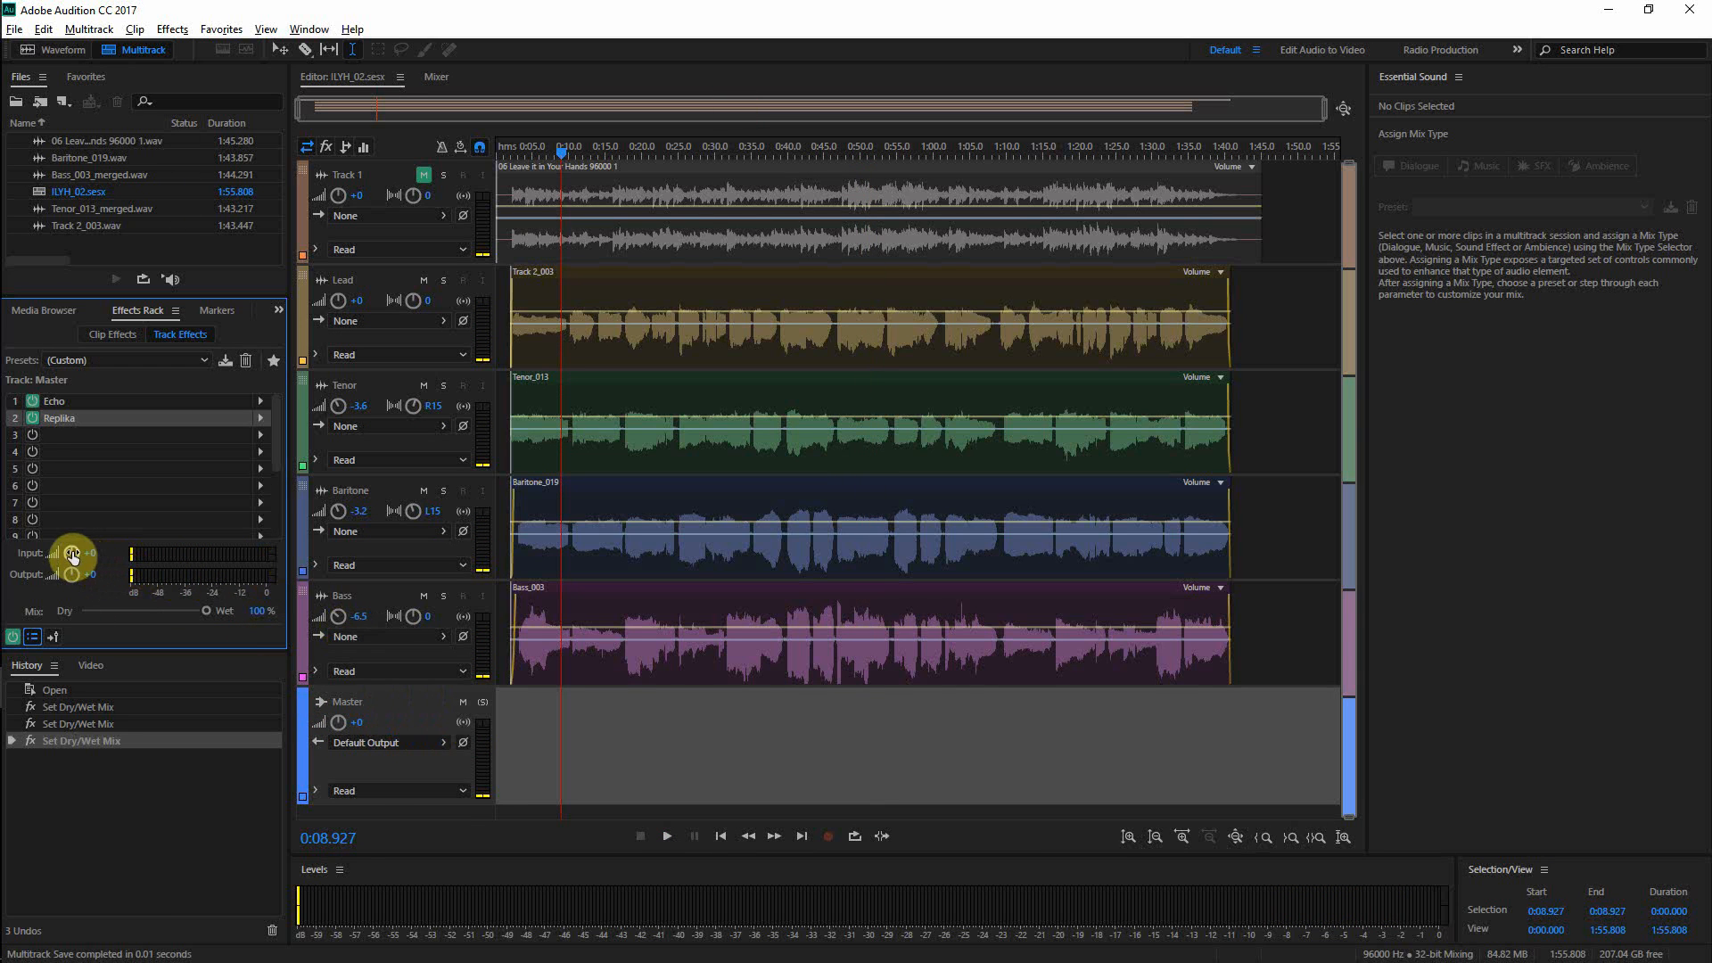
- Try a Master effects input gain of -9.6 with a raised output gain during playback, and reset both to 0
key("space")
left_click_drag(72, 553, 97, 598)
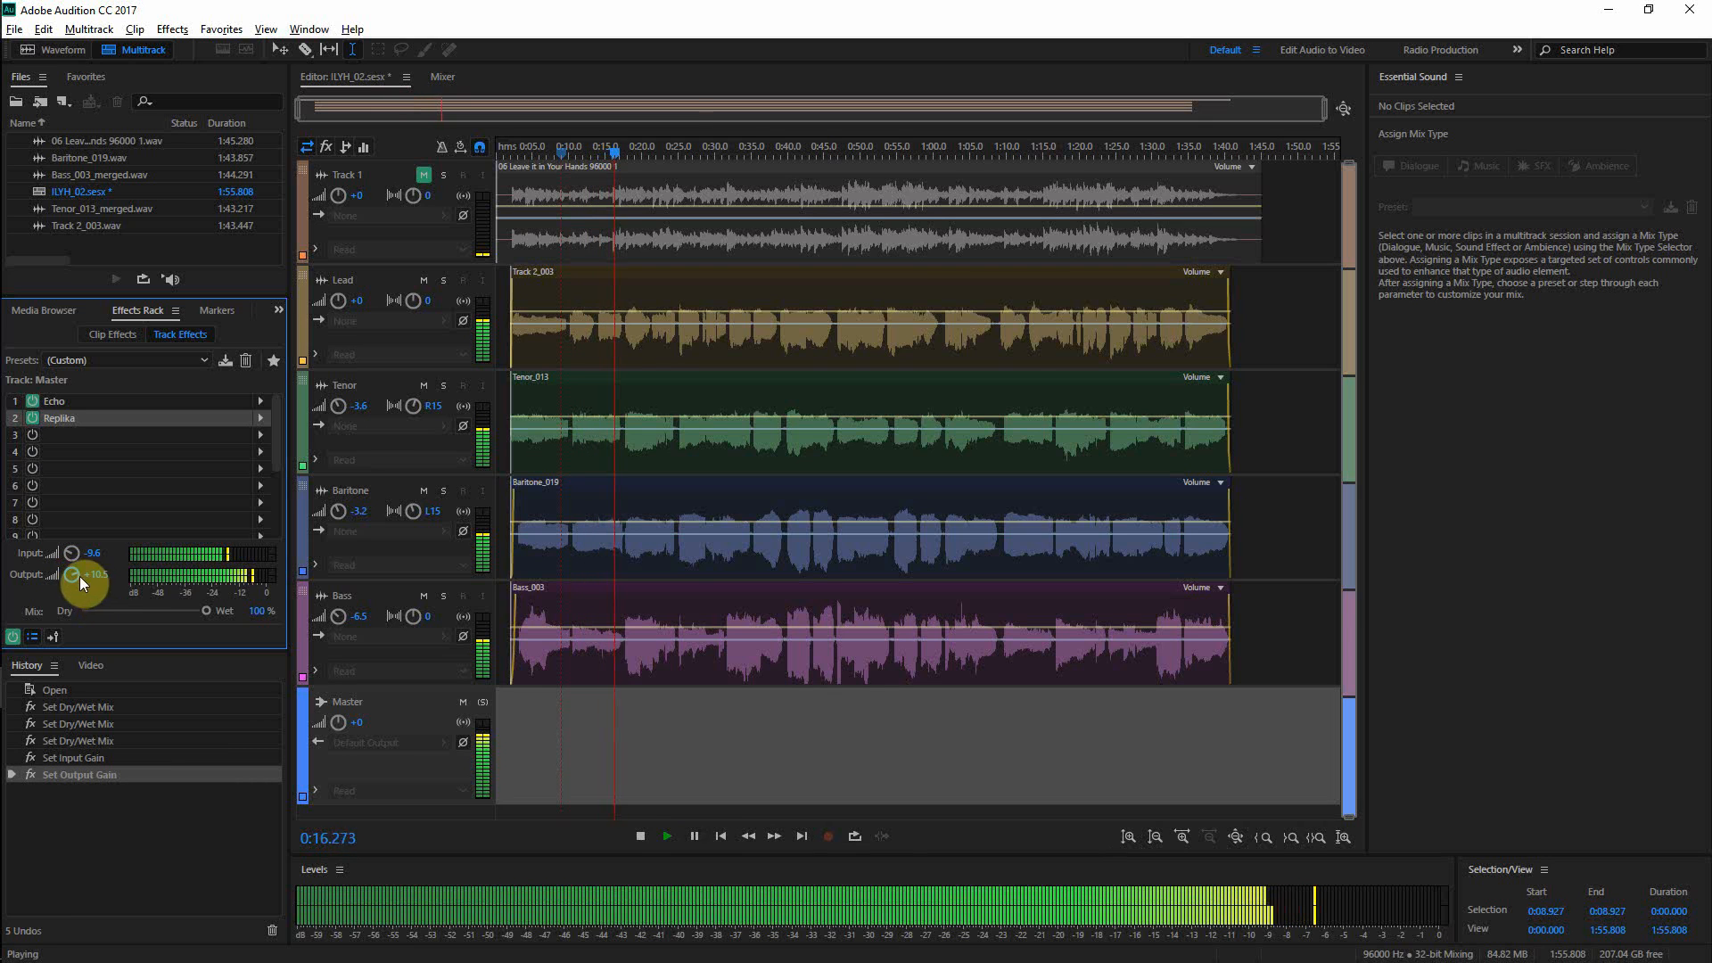
left_click(98, 574)
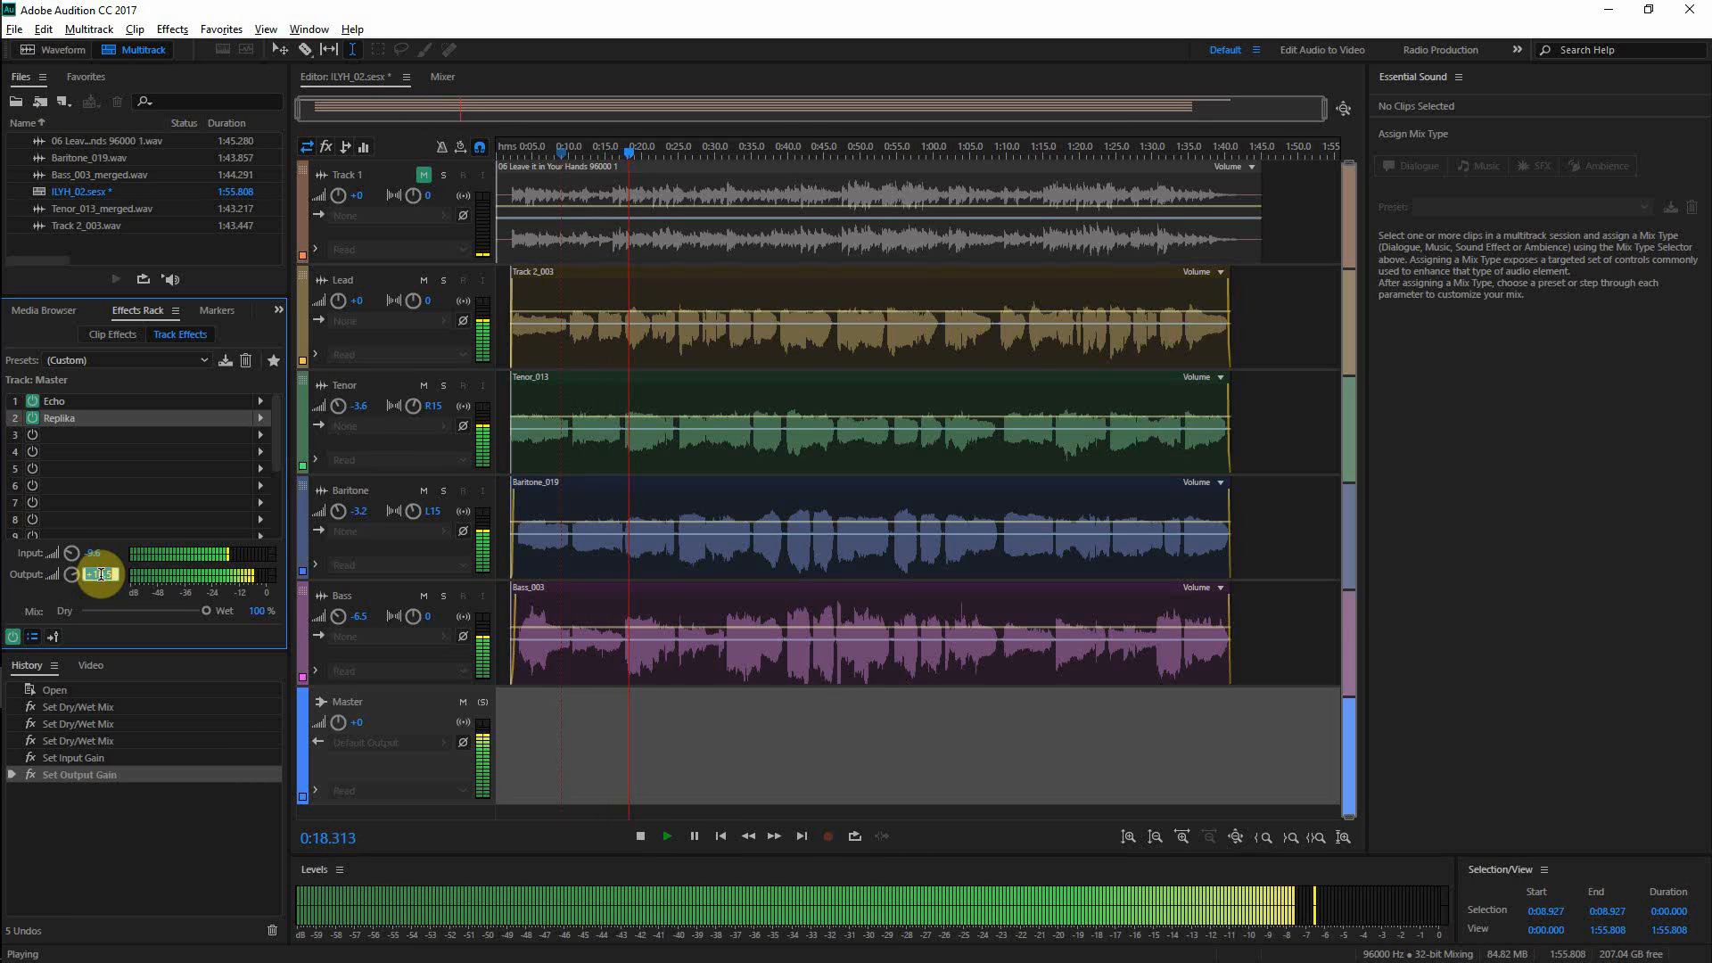
type("0")
left_click(98, 553)
type("0")
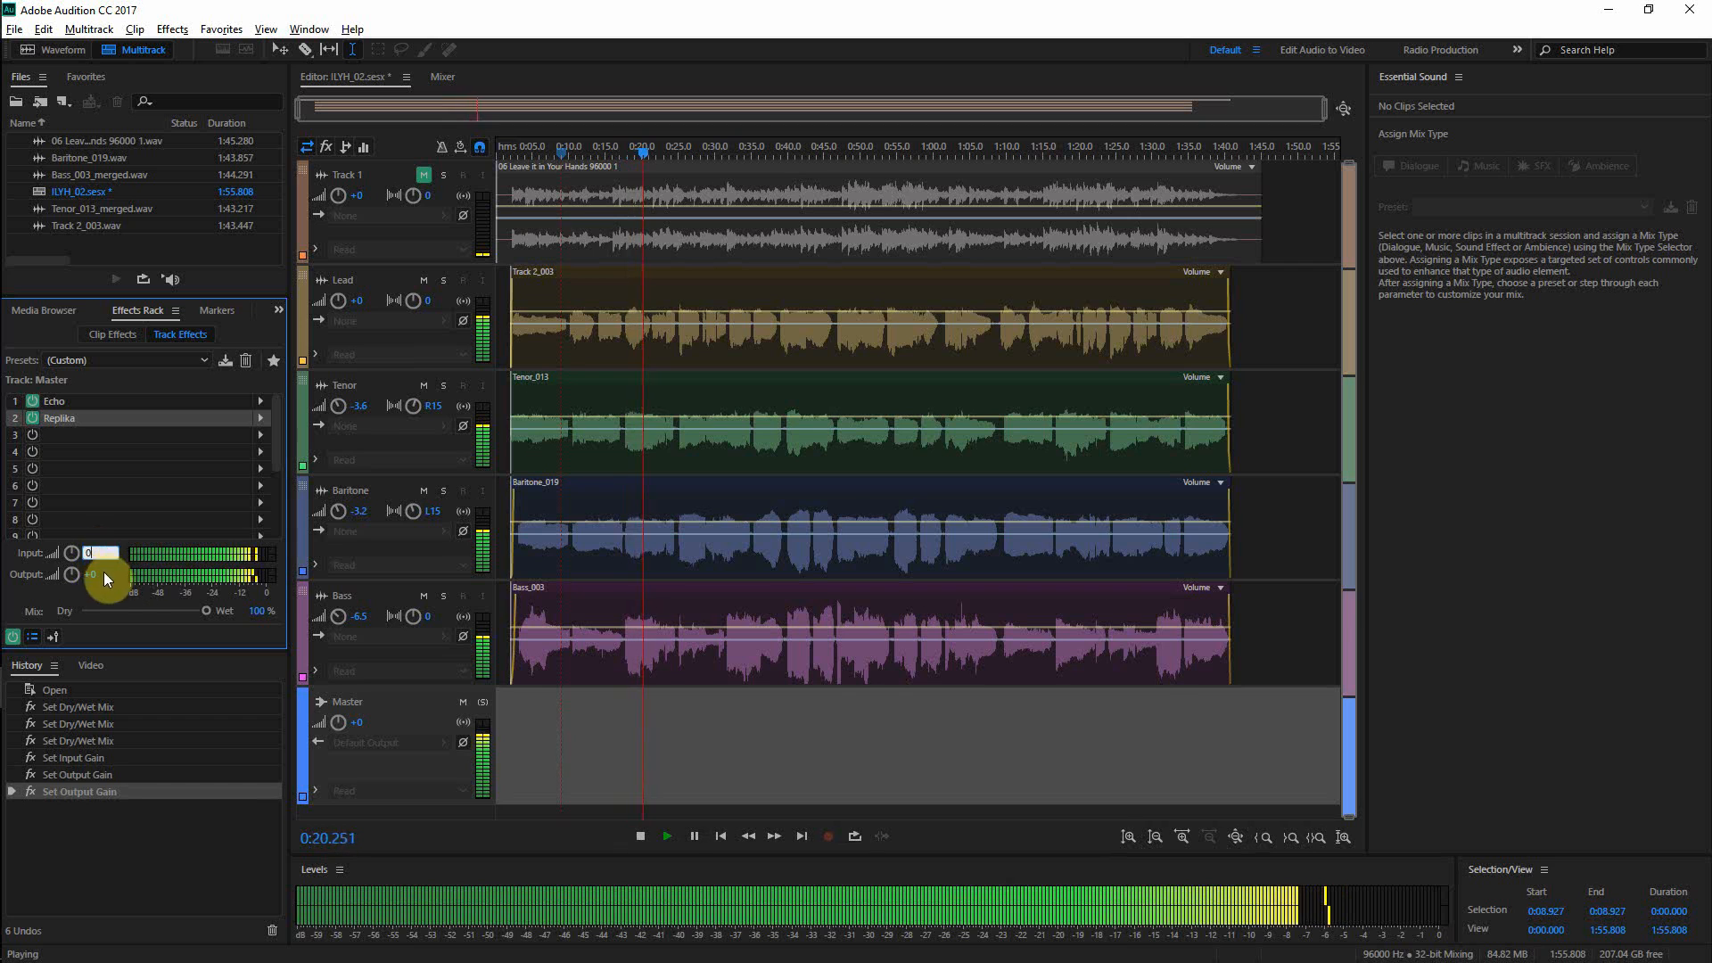
left_click(102, 591)
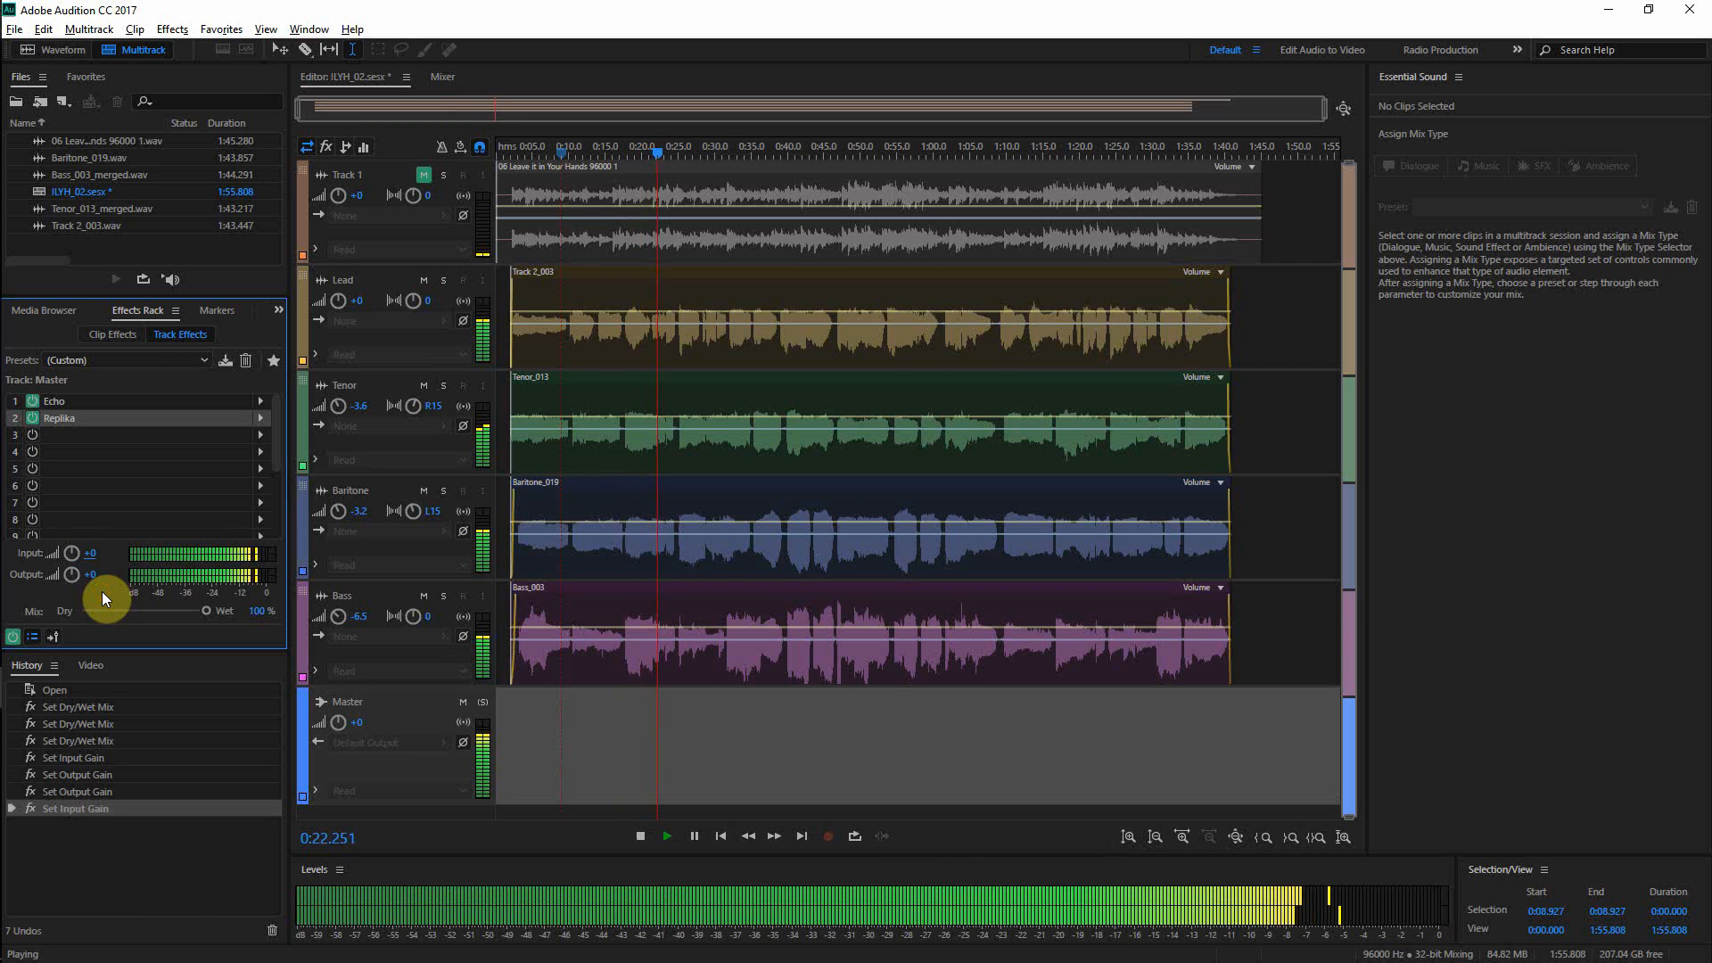
- Save the session during playback and stop playing the mix
key("ctrl+s")
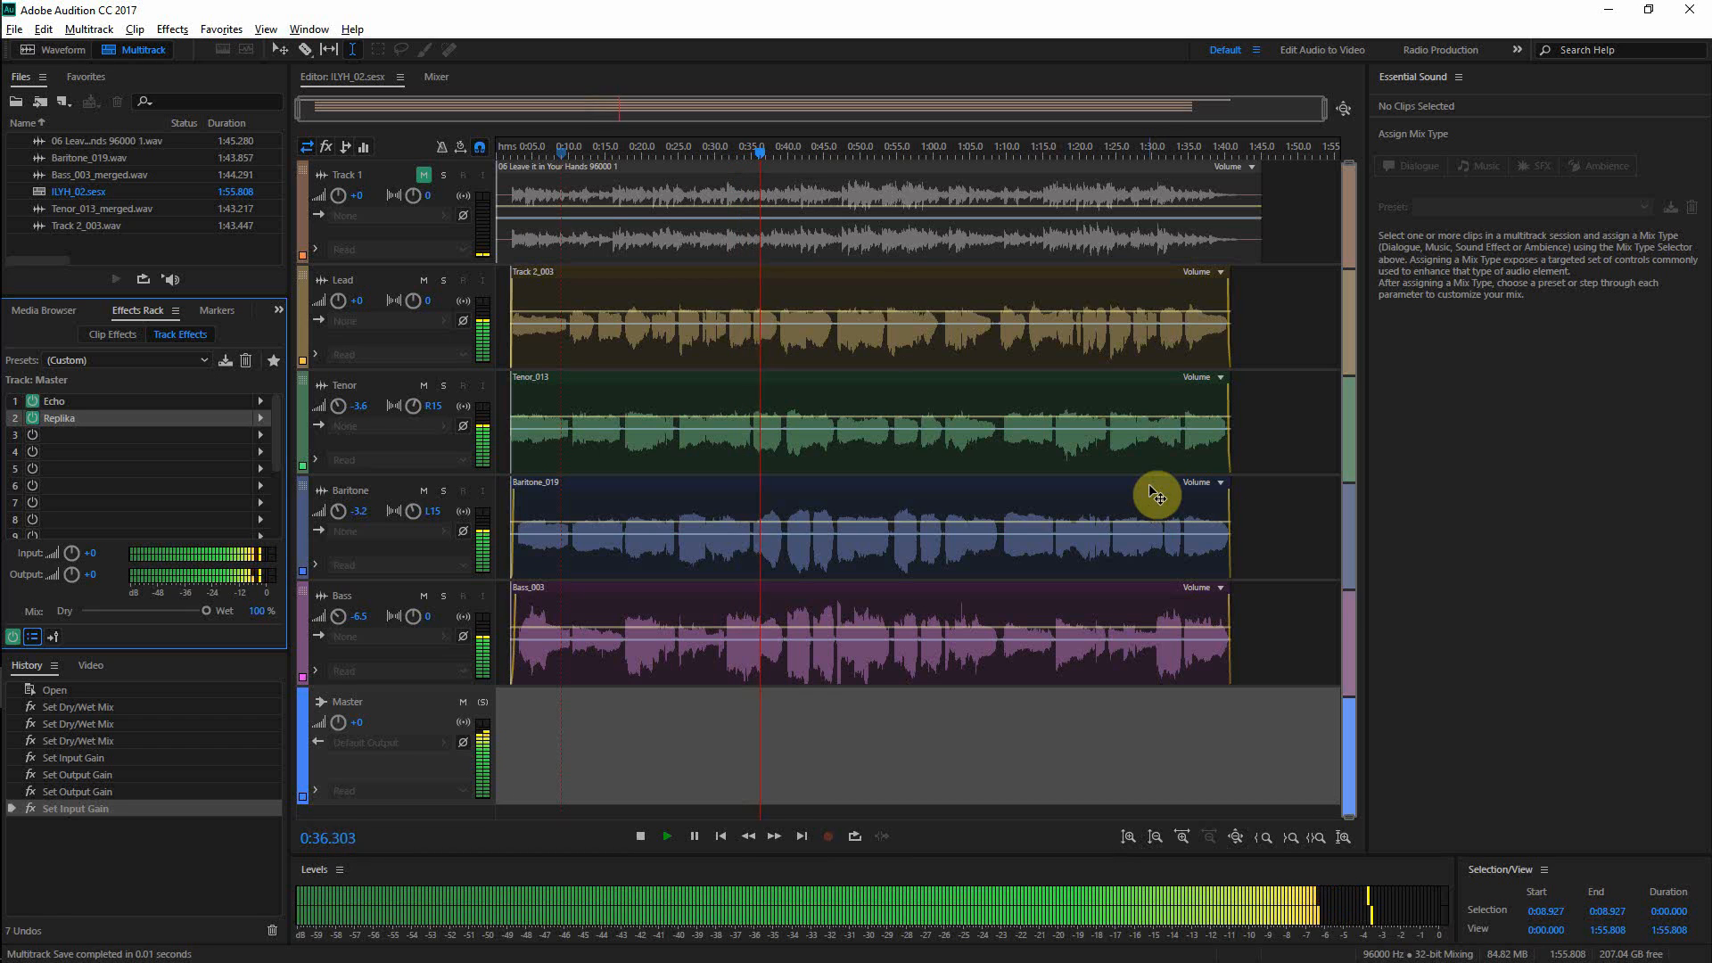
key("space")
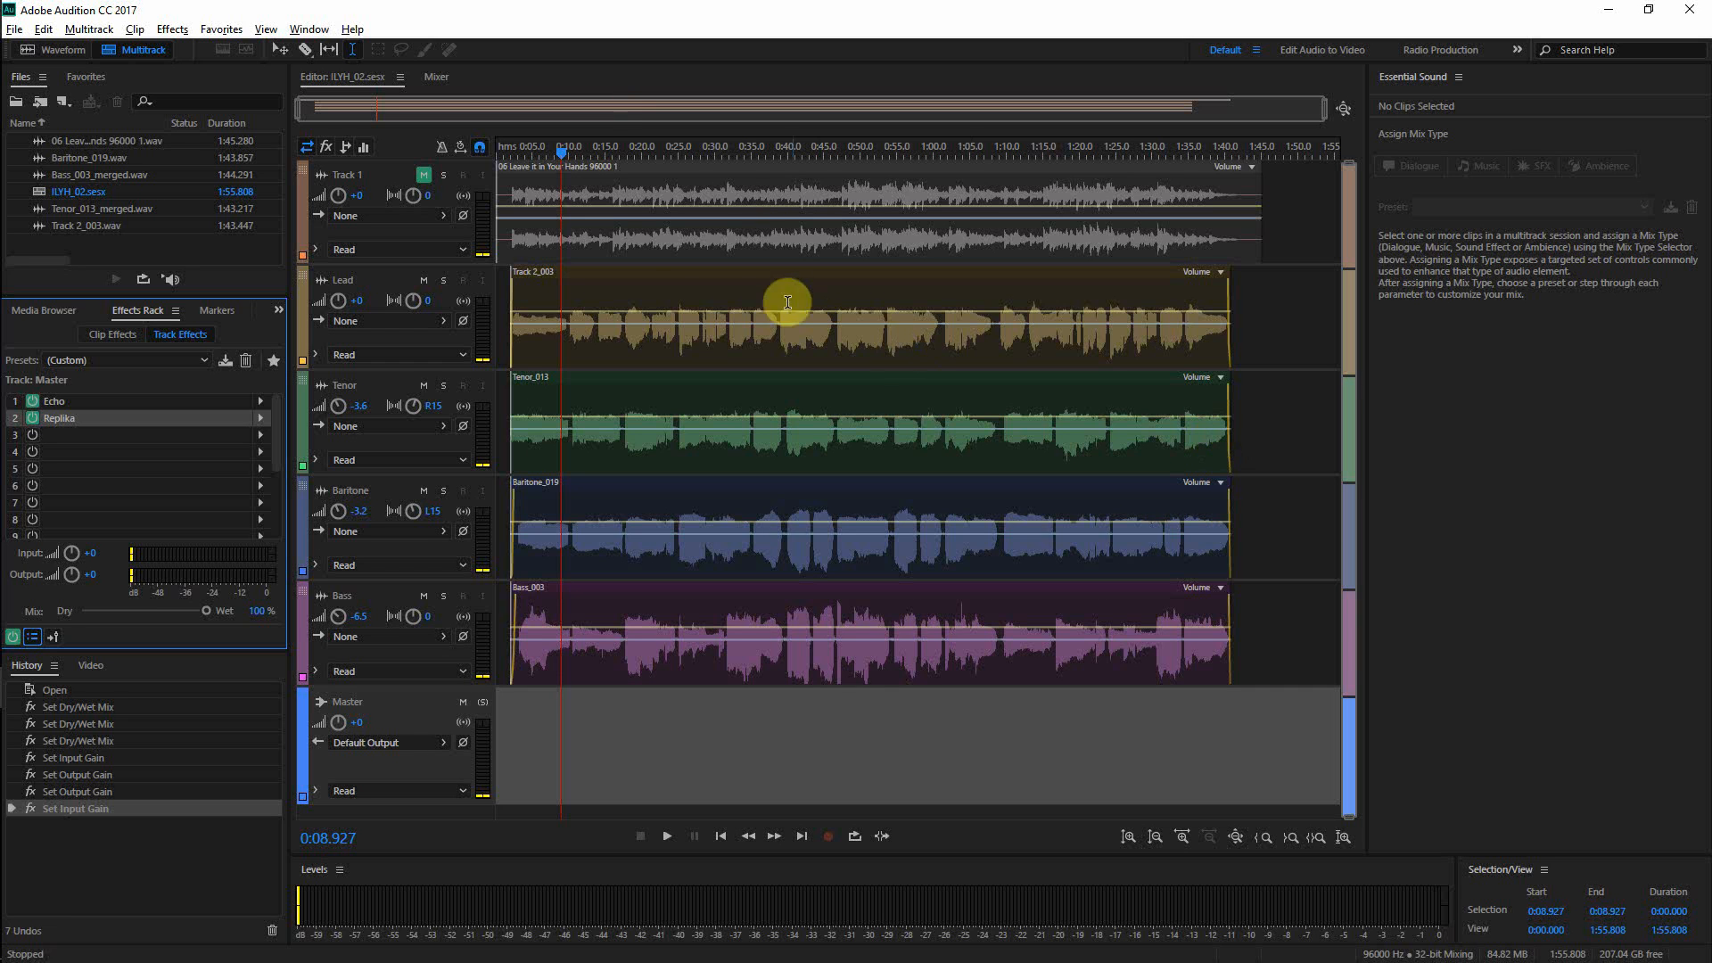
- Open the Lead clip's source file at the gap around 0:38.5 to 0:39.2 and show its spectral display with the Spot Healing Brush
double_click(683, 296)
scroll(661, 533, "up", 10)
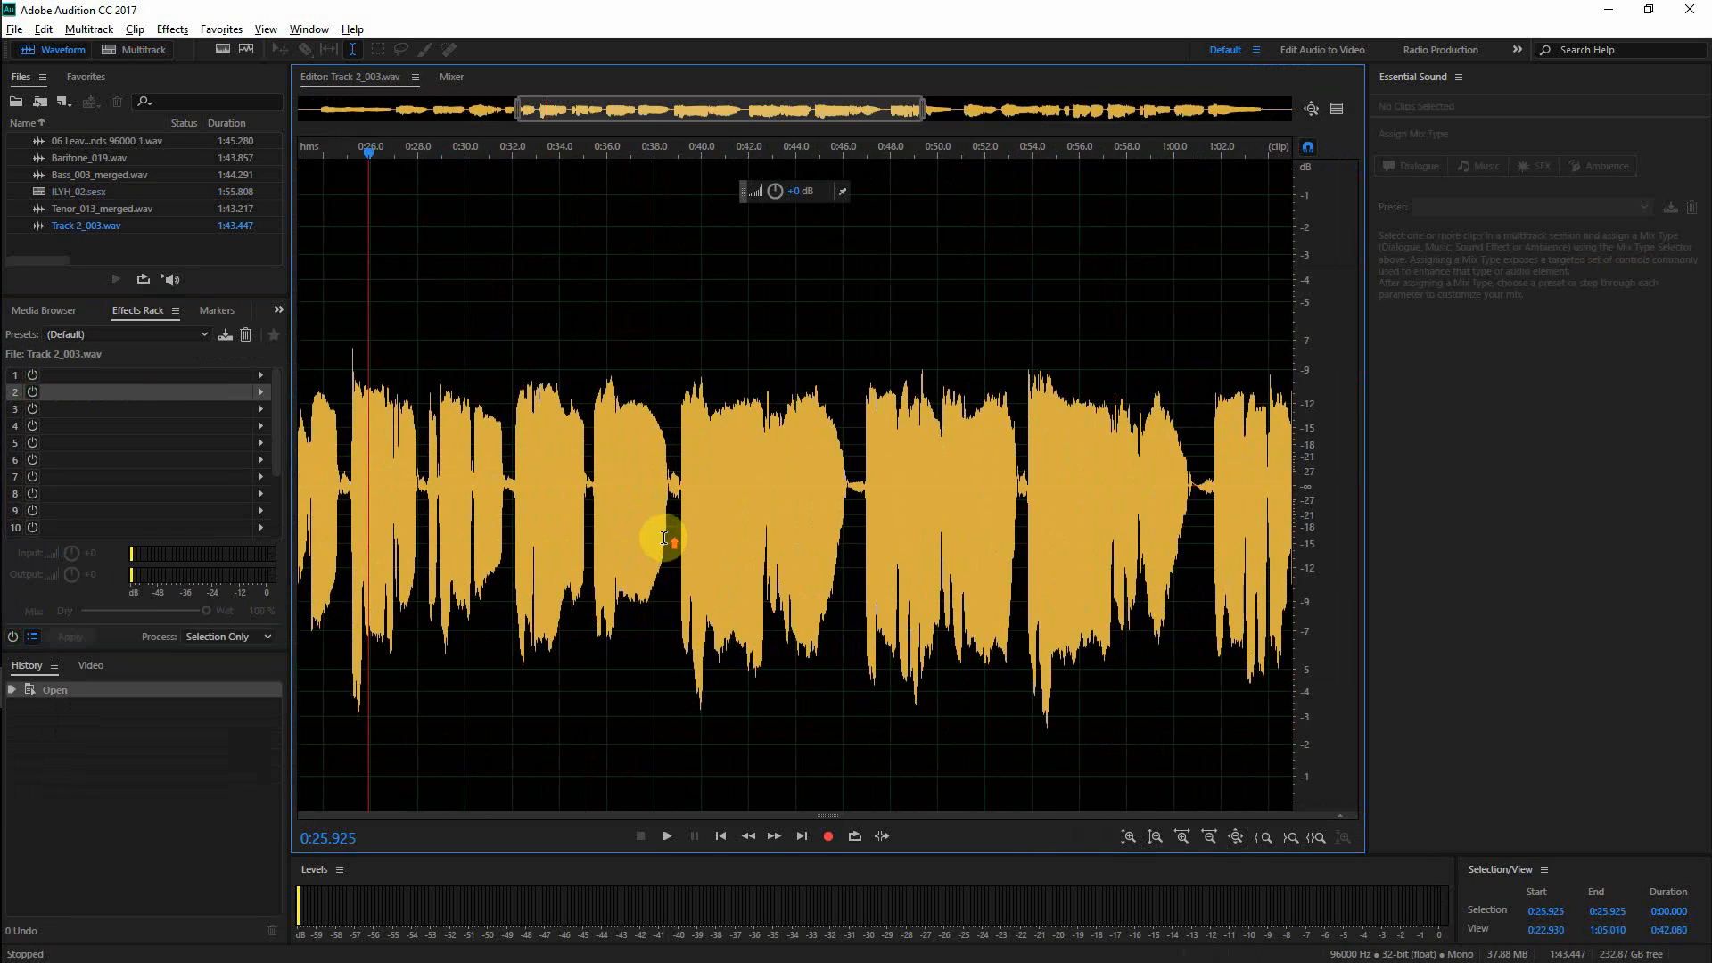
scroll(691, 525, "up", 3)
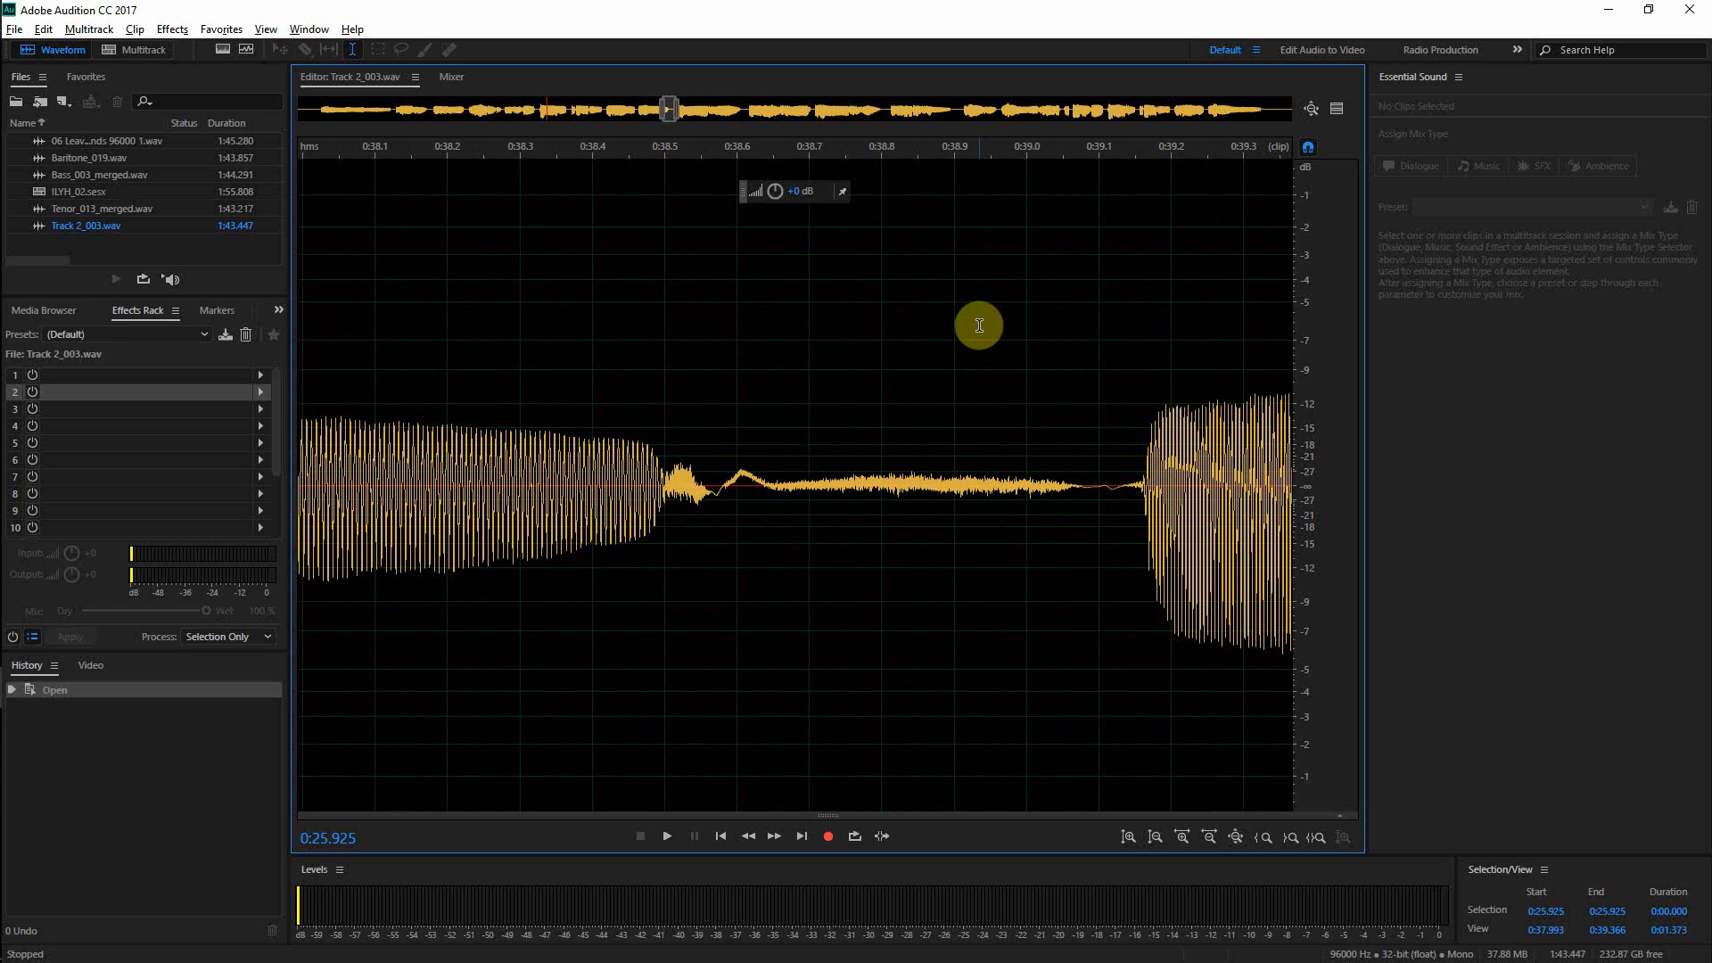
key("b")
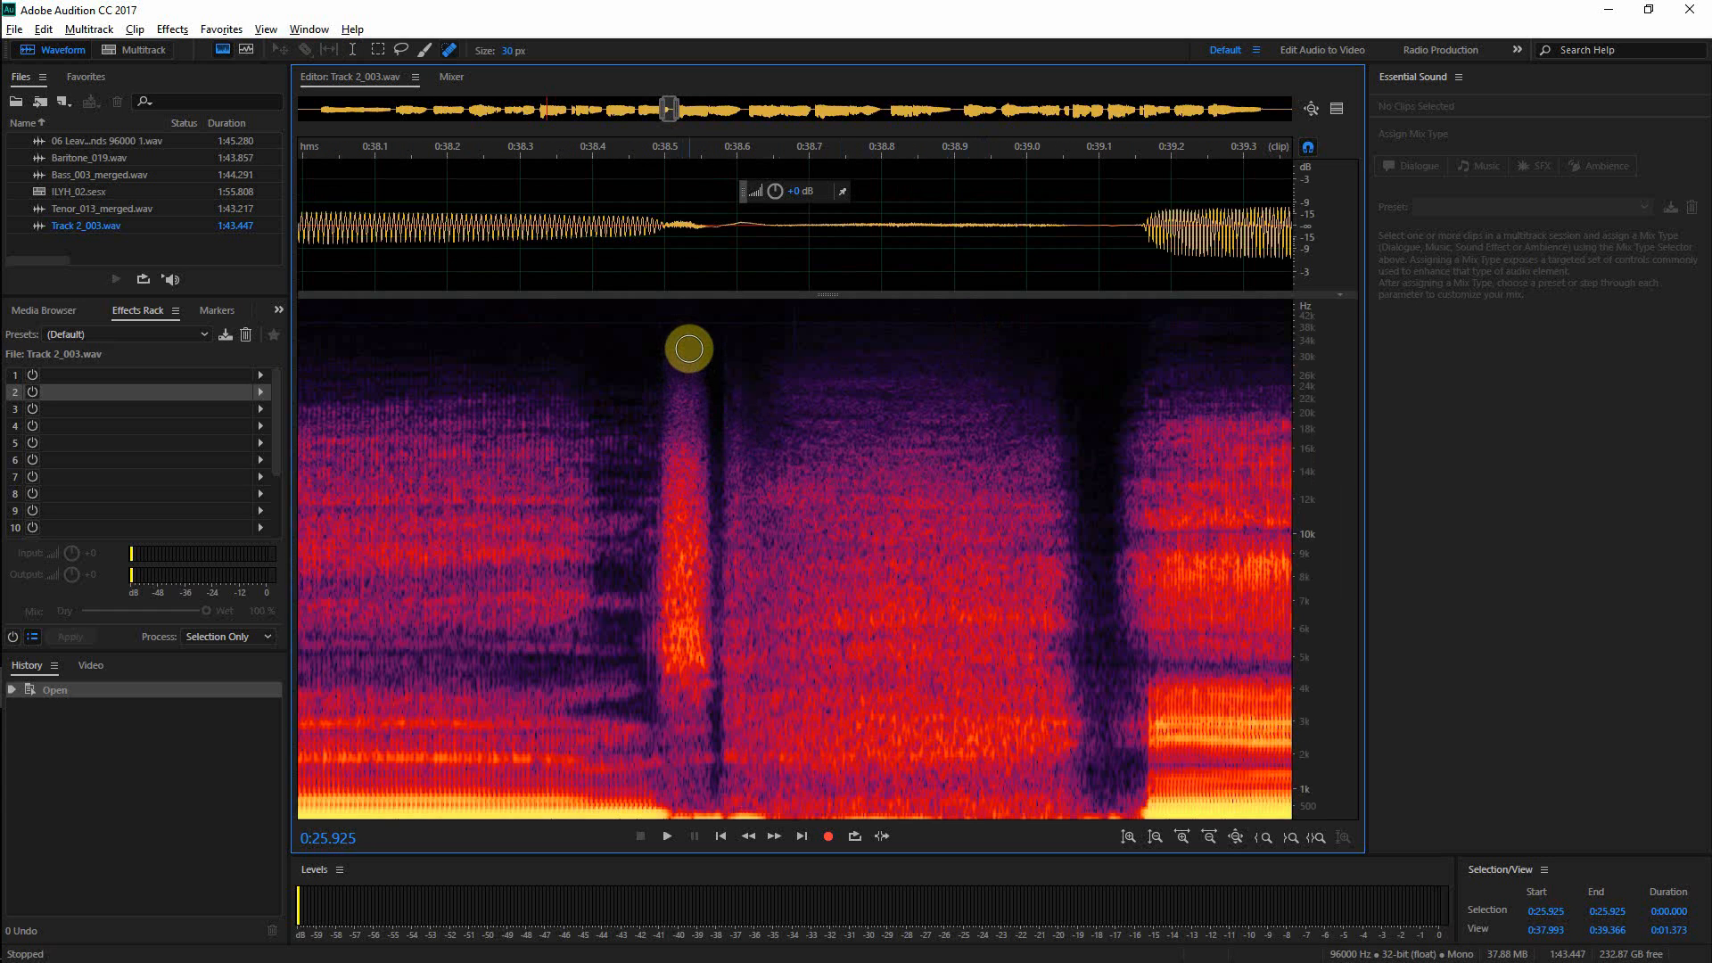
- Play the Lead recording's gap repeatedly from 0:38.500 and 0:38.355 to listen to the noise between phrases
left_click(665, 187)
key("space")
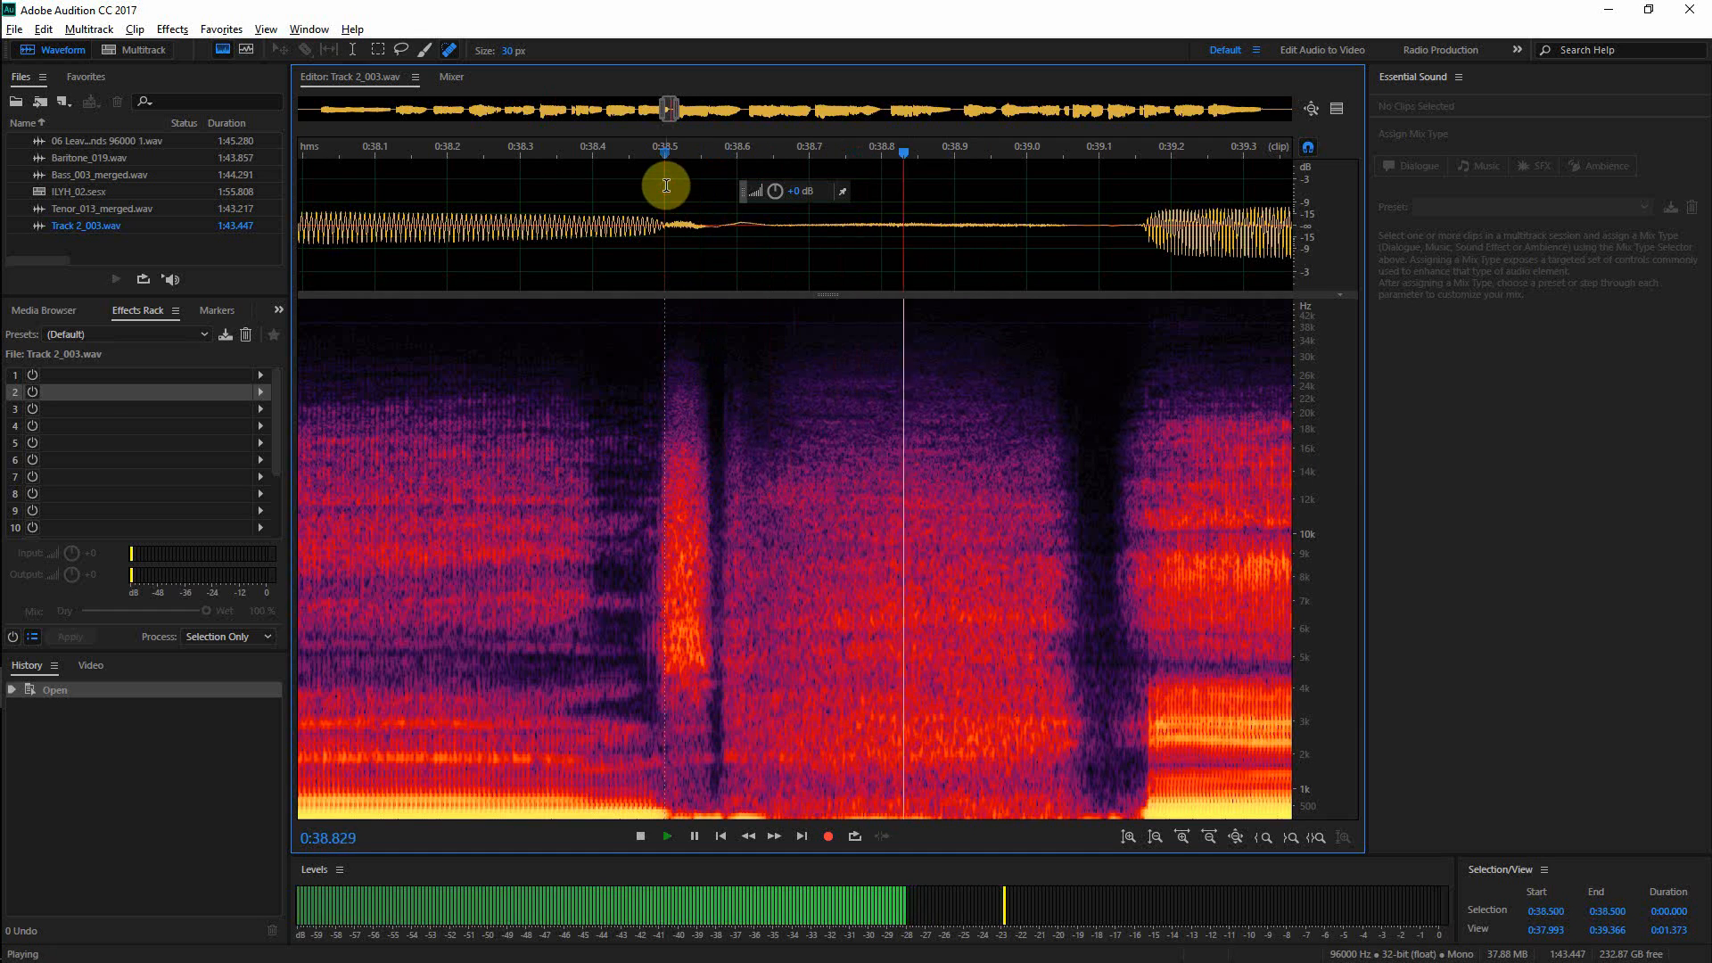
key("space")
left_click(560, 215)
key("space")
key("space")
key("space")
key("space")
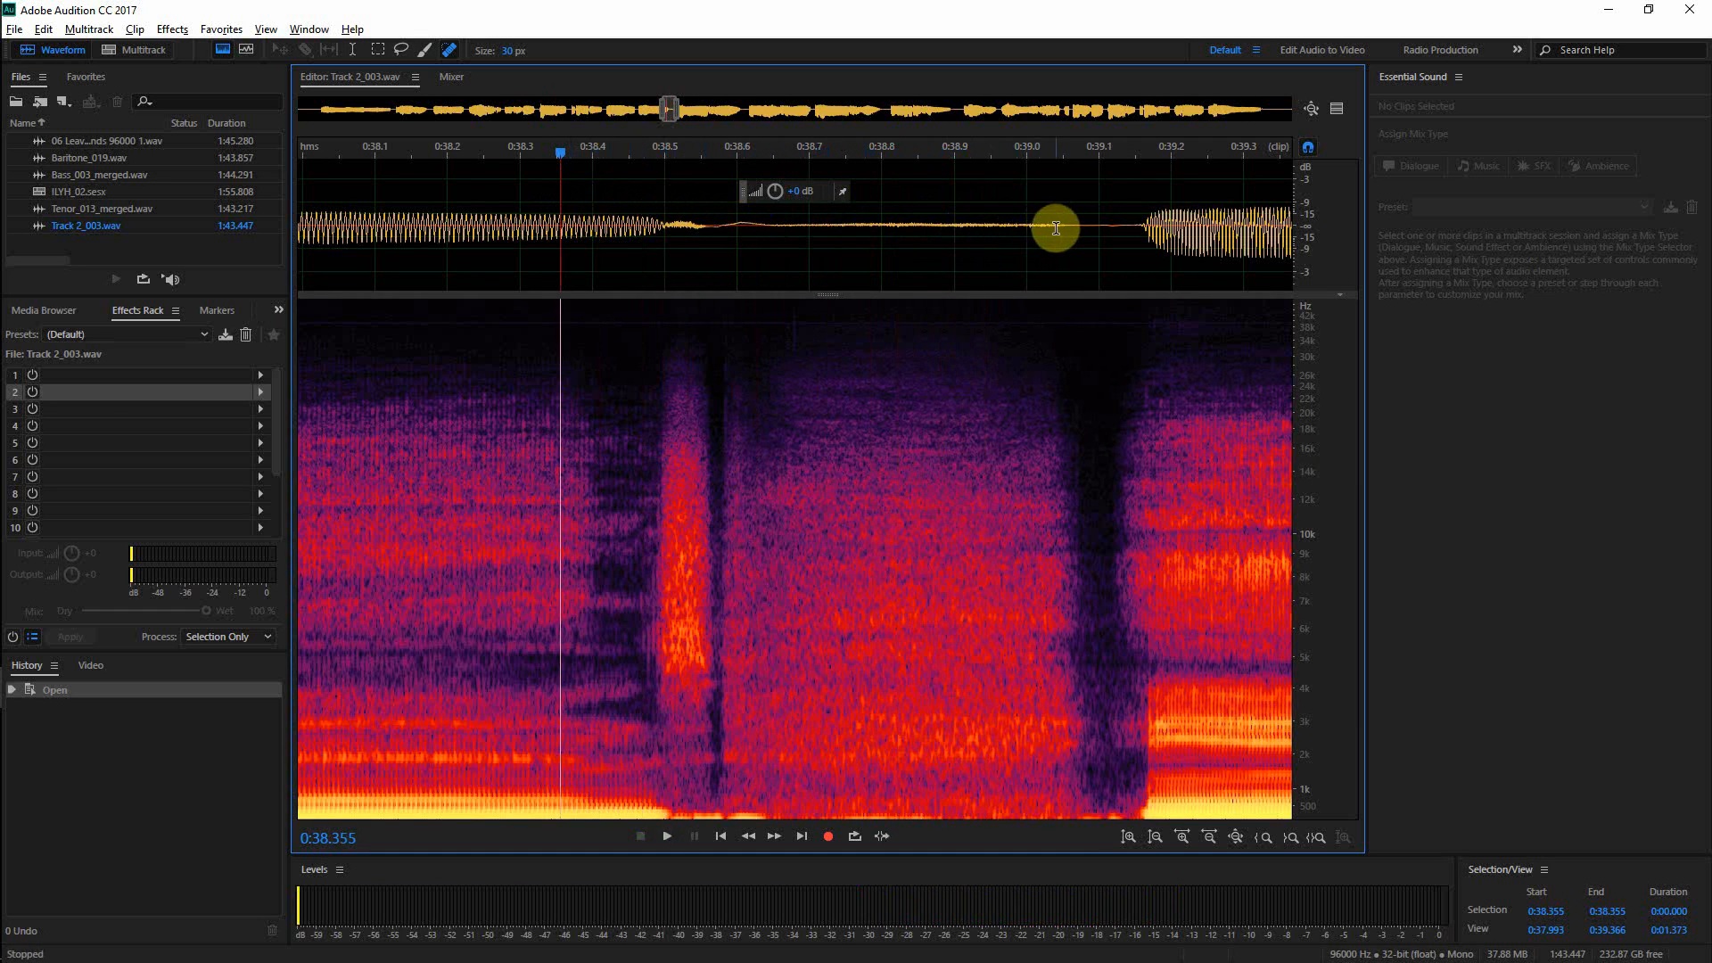
key("space")
key("space")
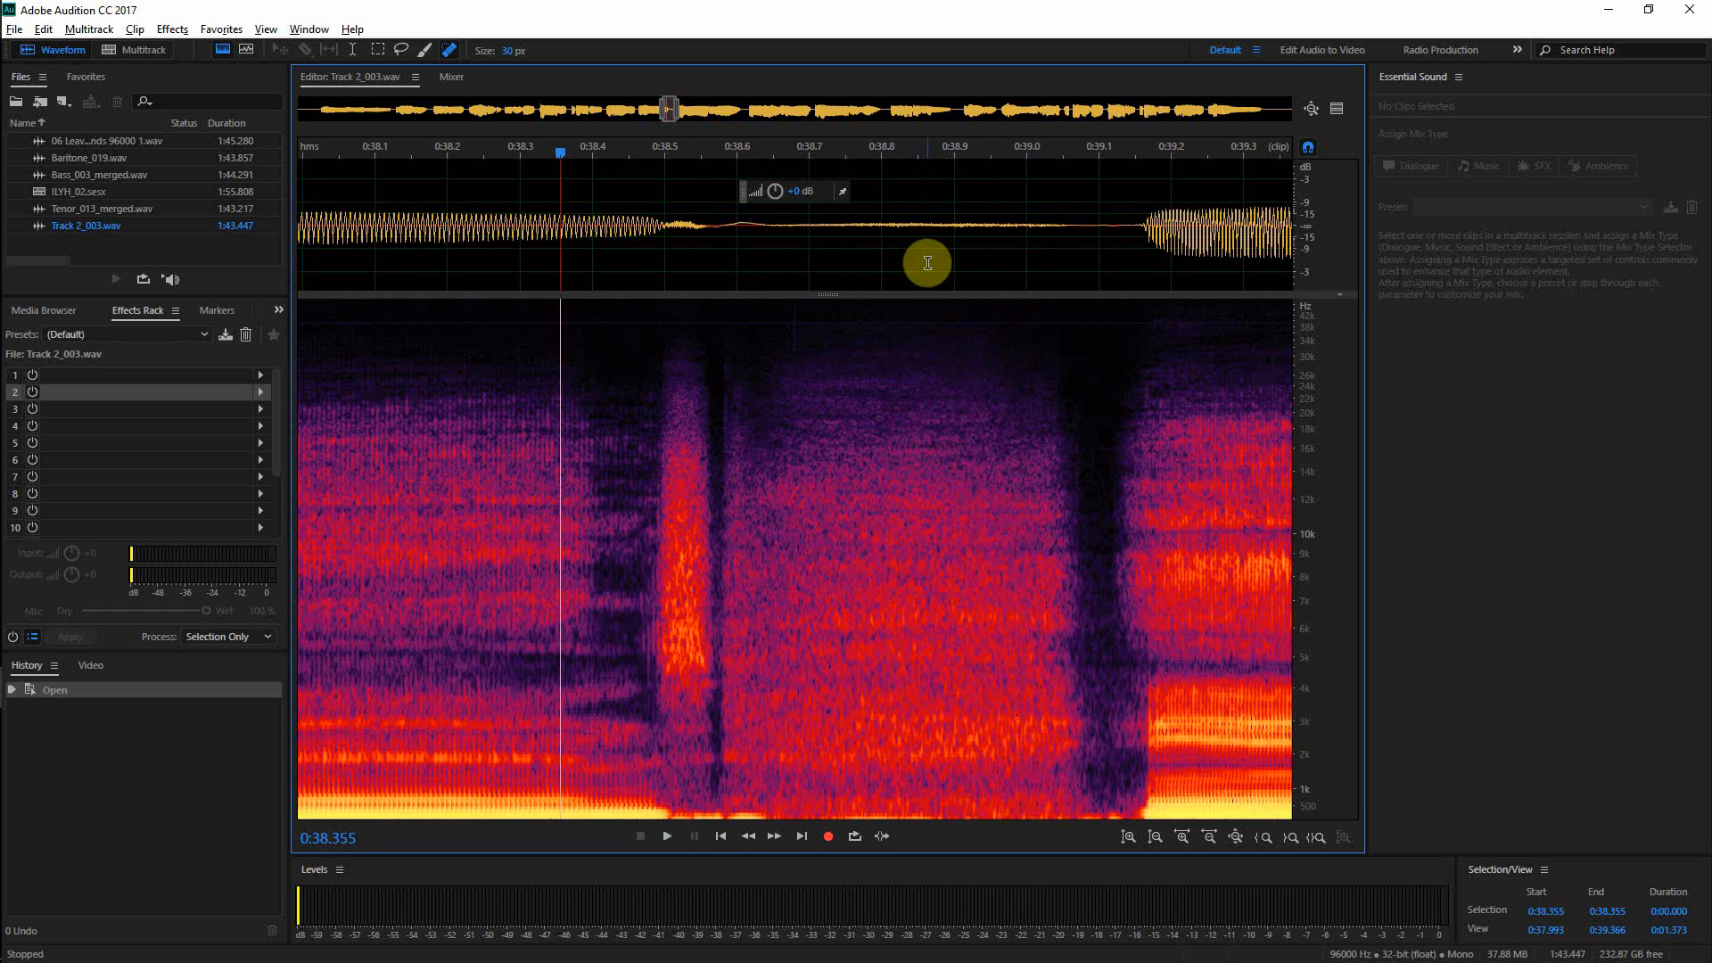
- Examine the Lead recording's tail from 1:41.312 to 1:43.447 up close and place the playhead at 1:43.355
key("backslash")
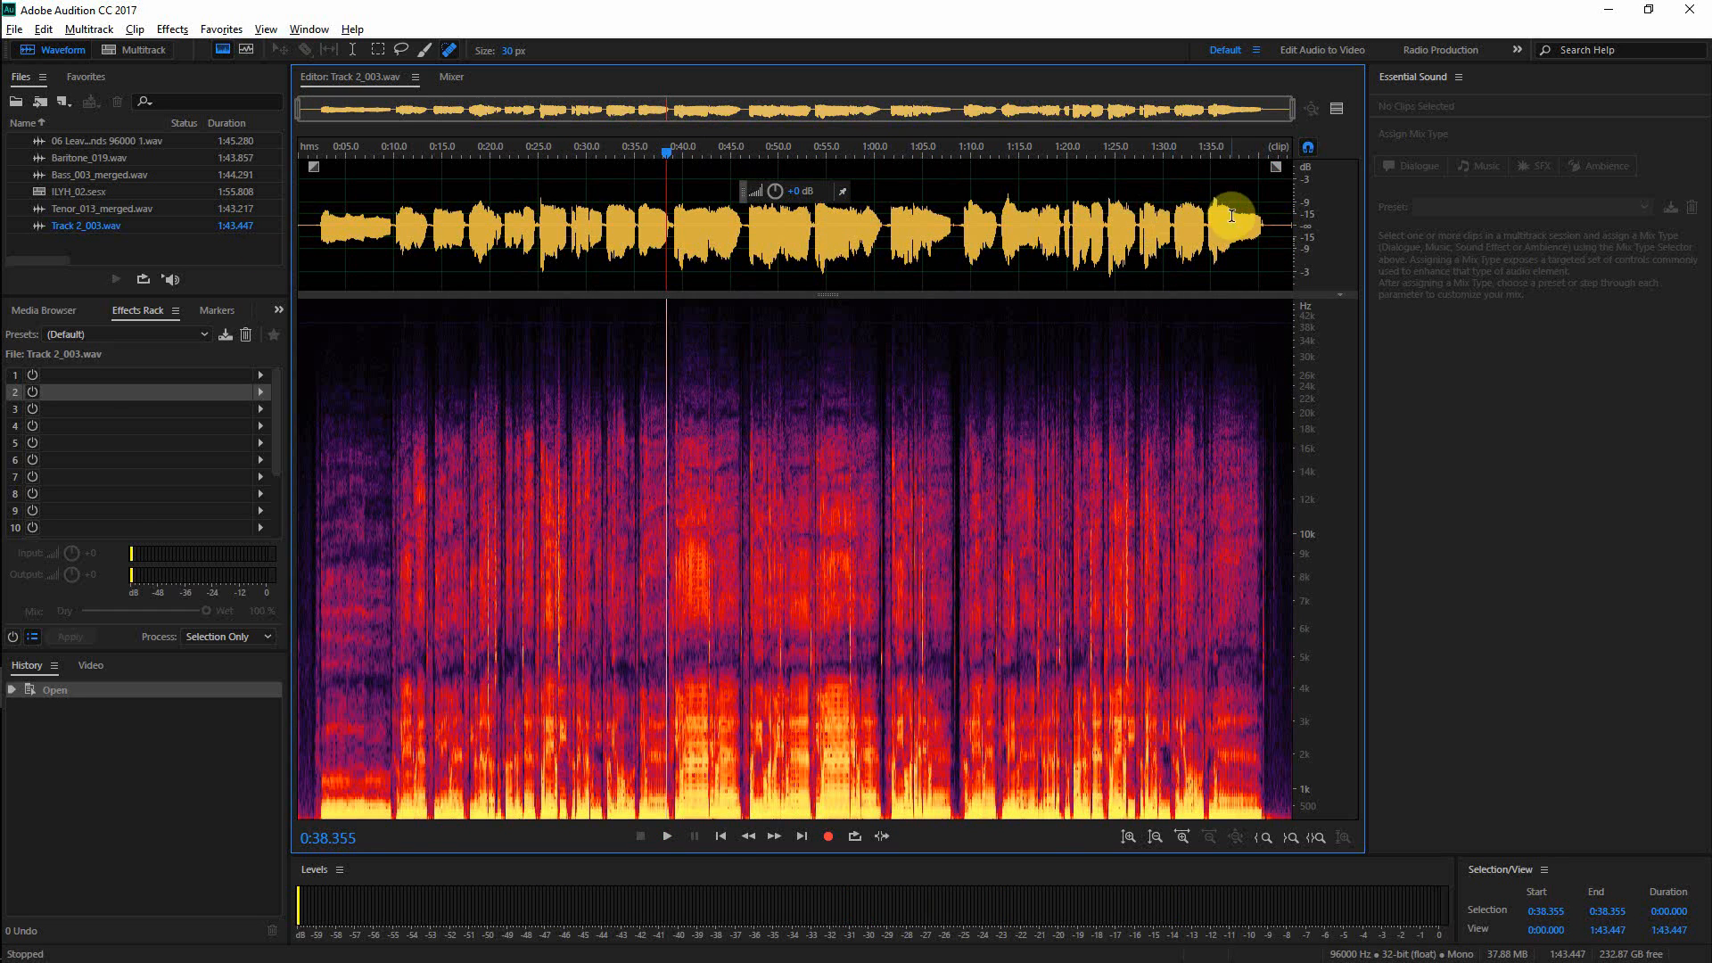
left_click(1283, 228)
key("space")
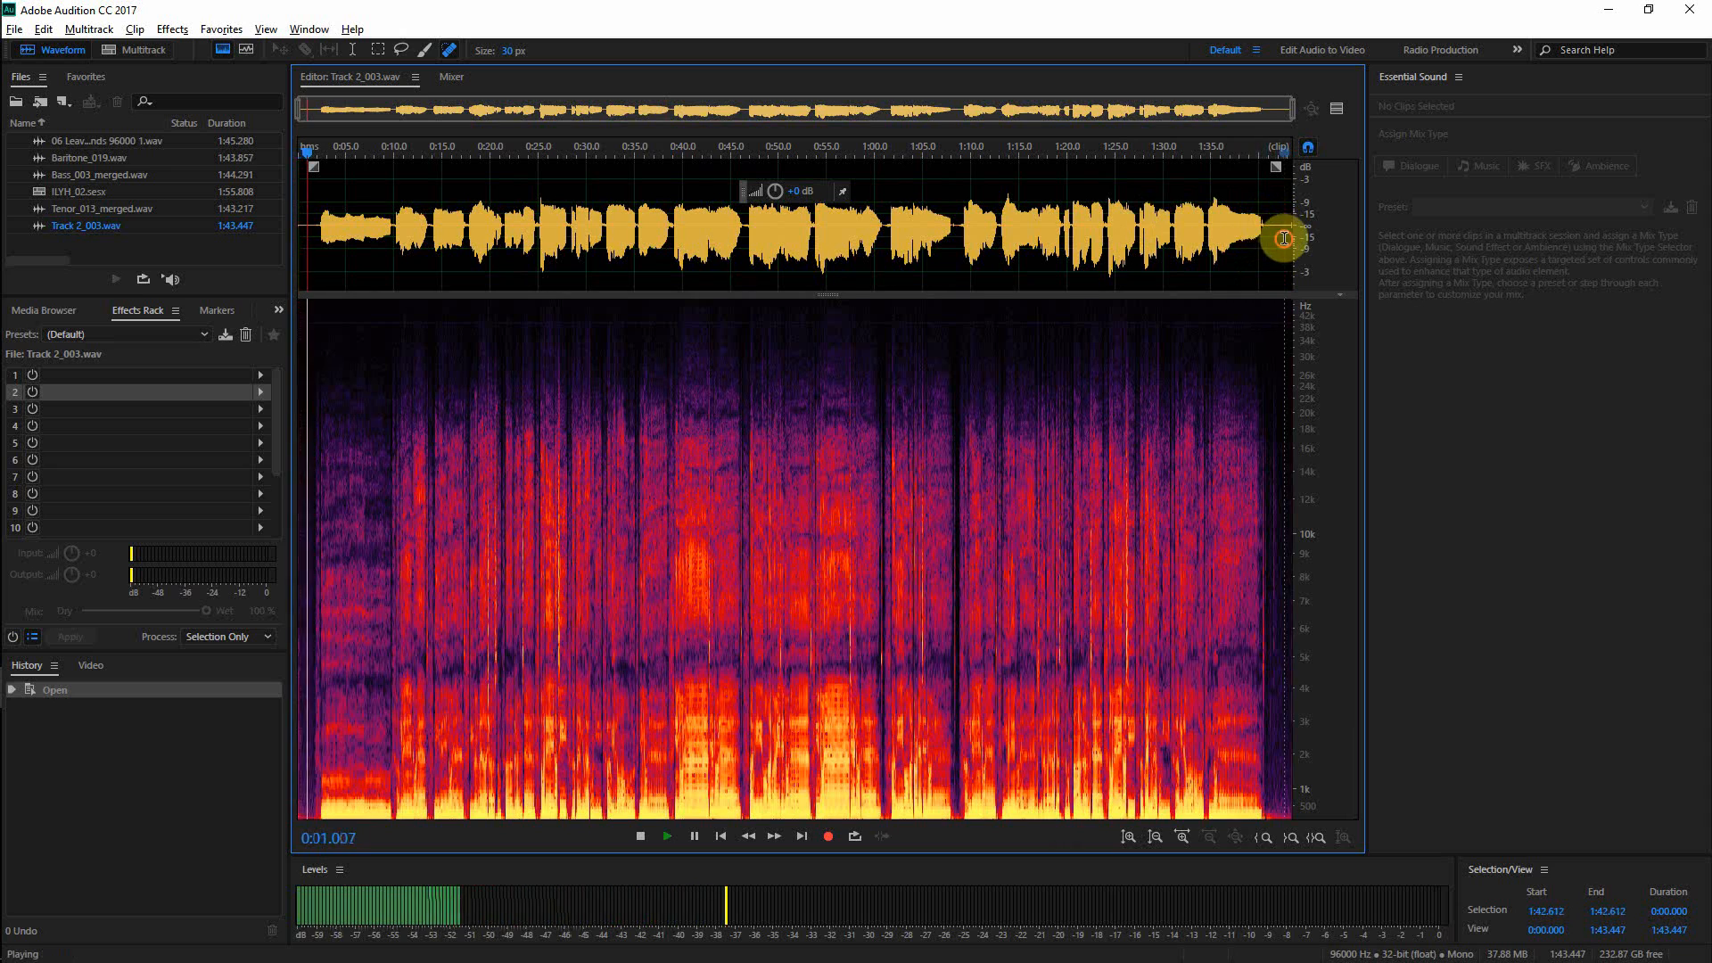
scroll(1266, 242, "up", 5)
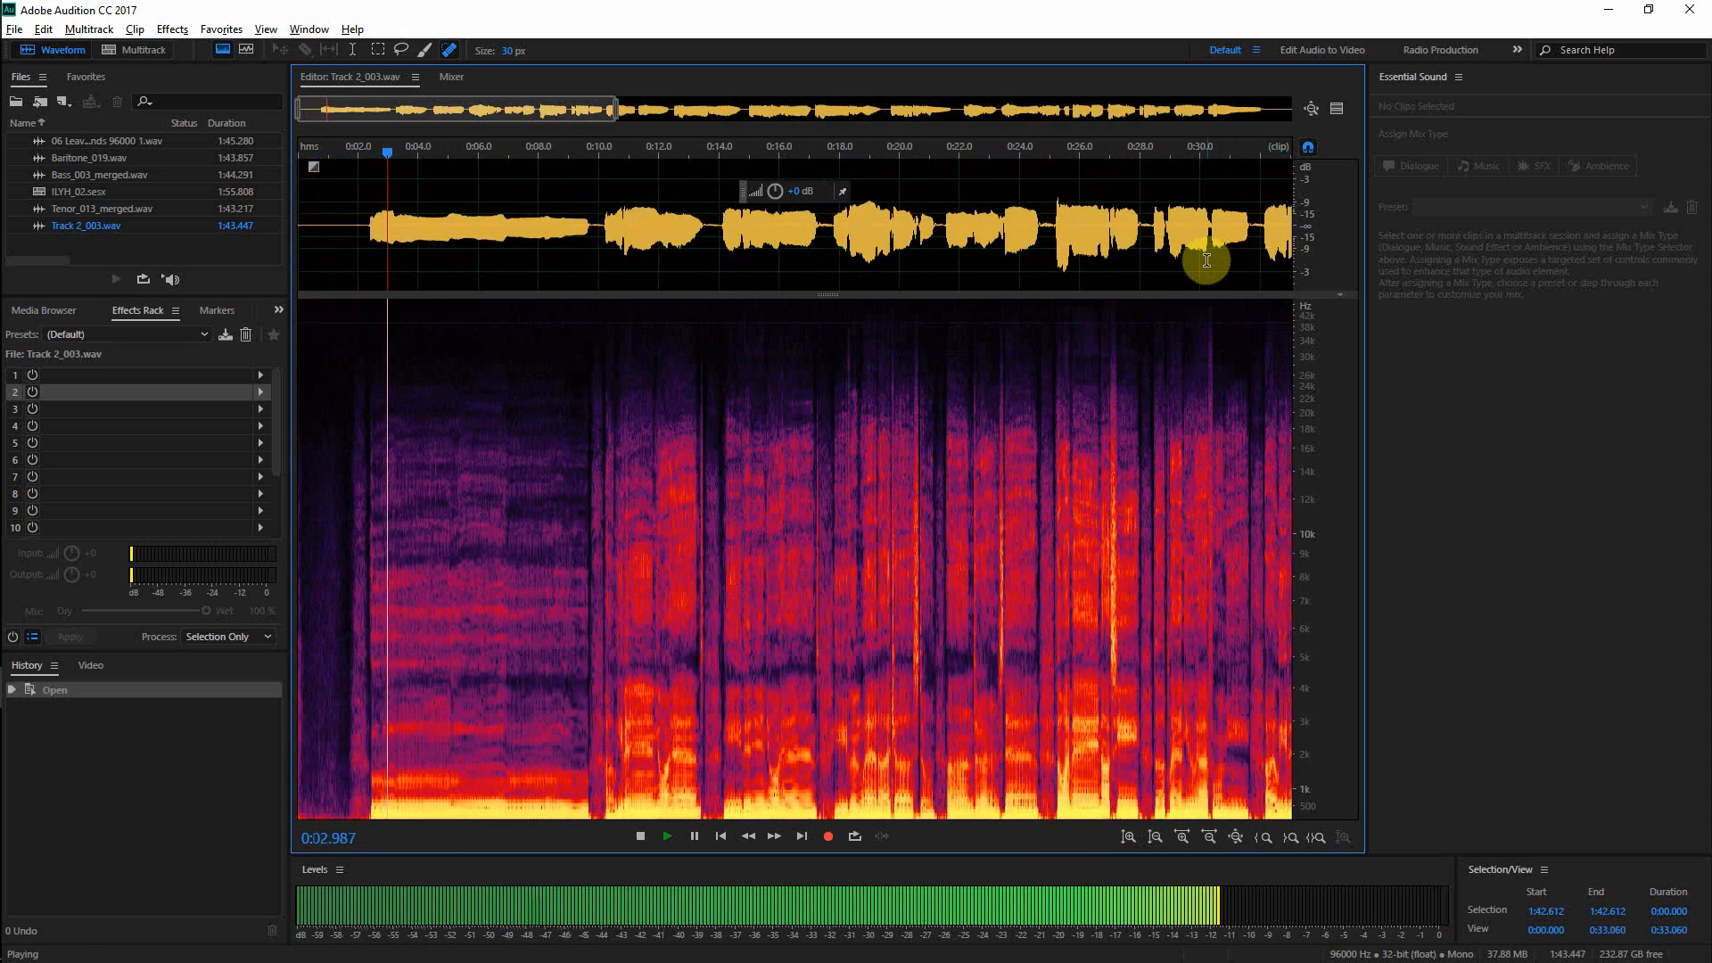
key("space")
left_click_drag(1228, 249, 1316, 248)
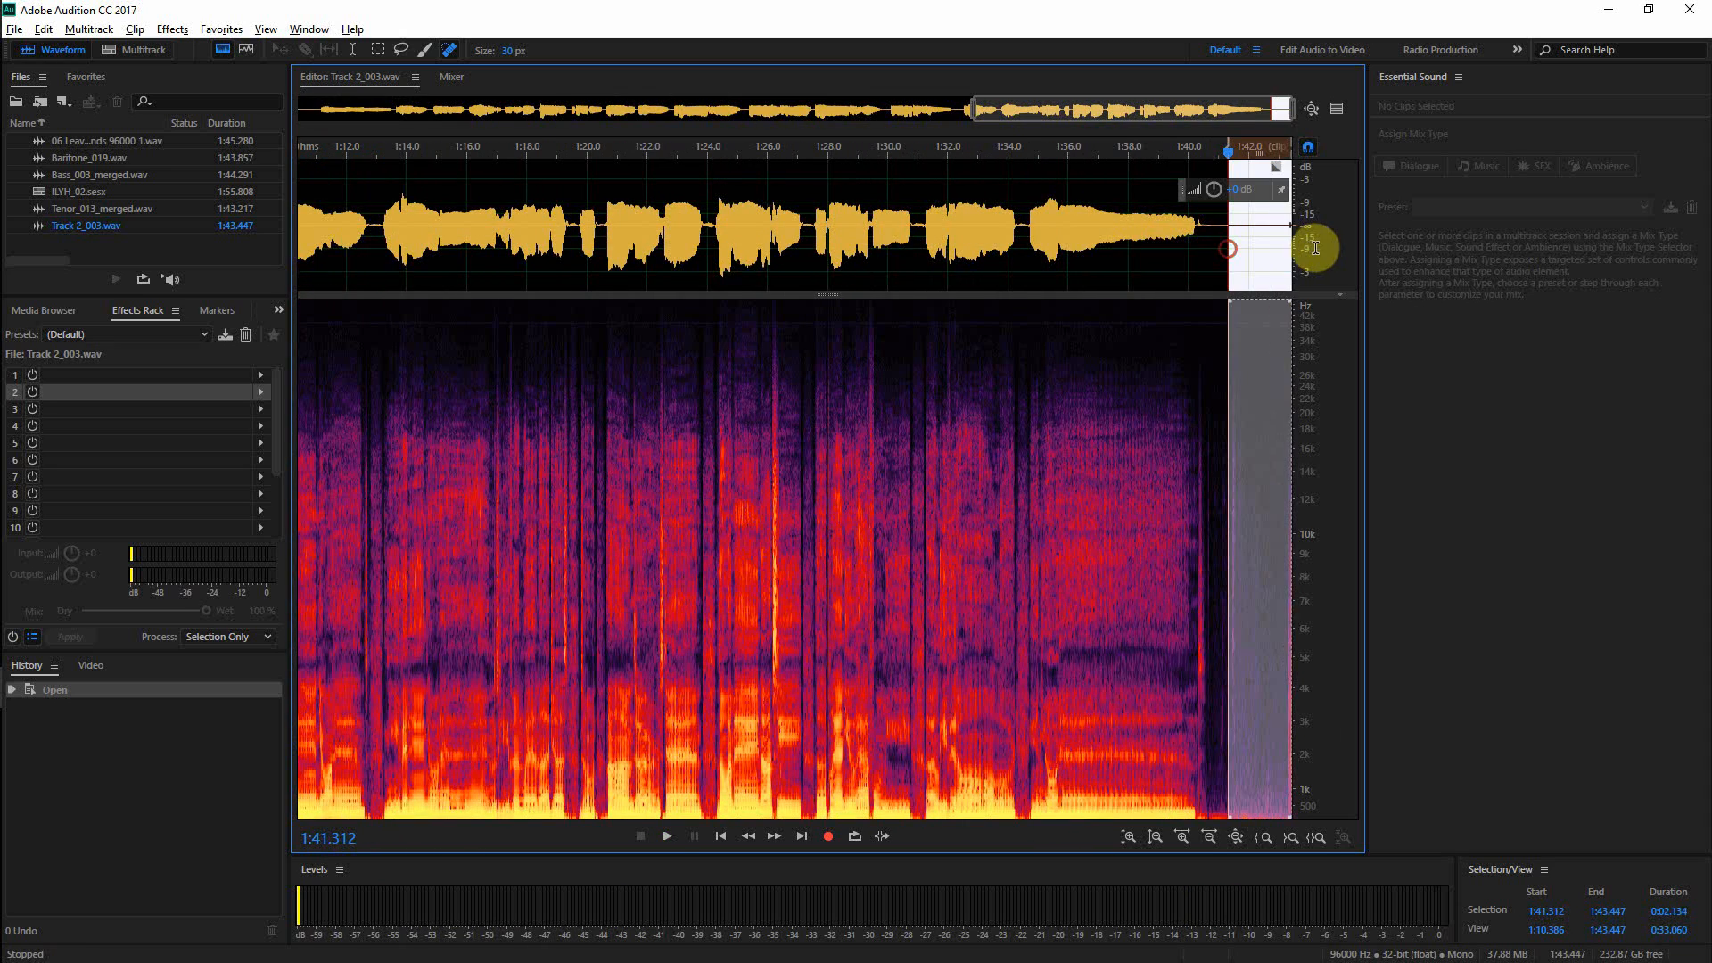
key("ctrl+alt+=")
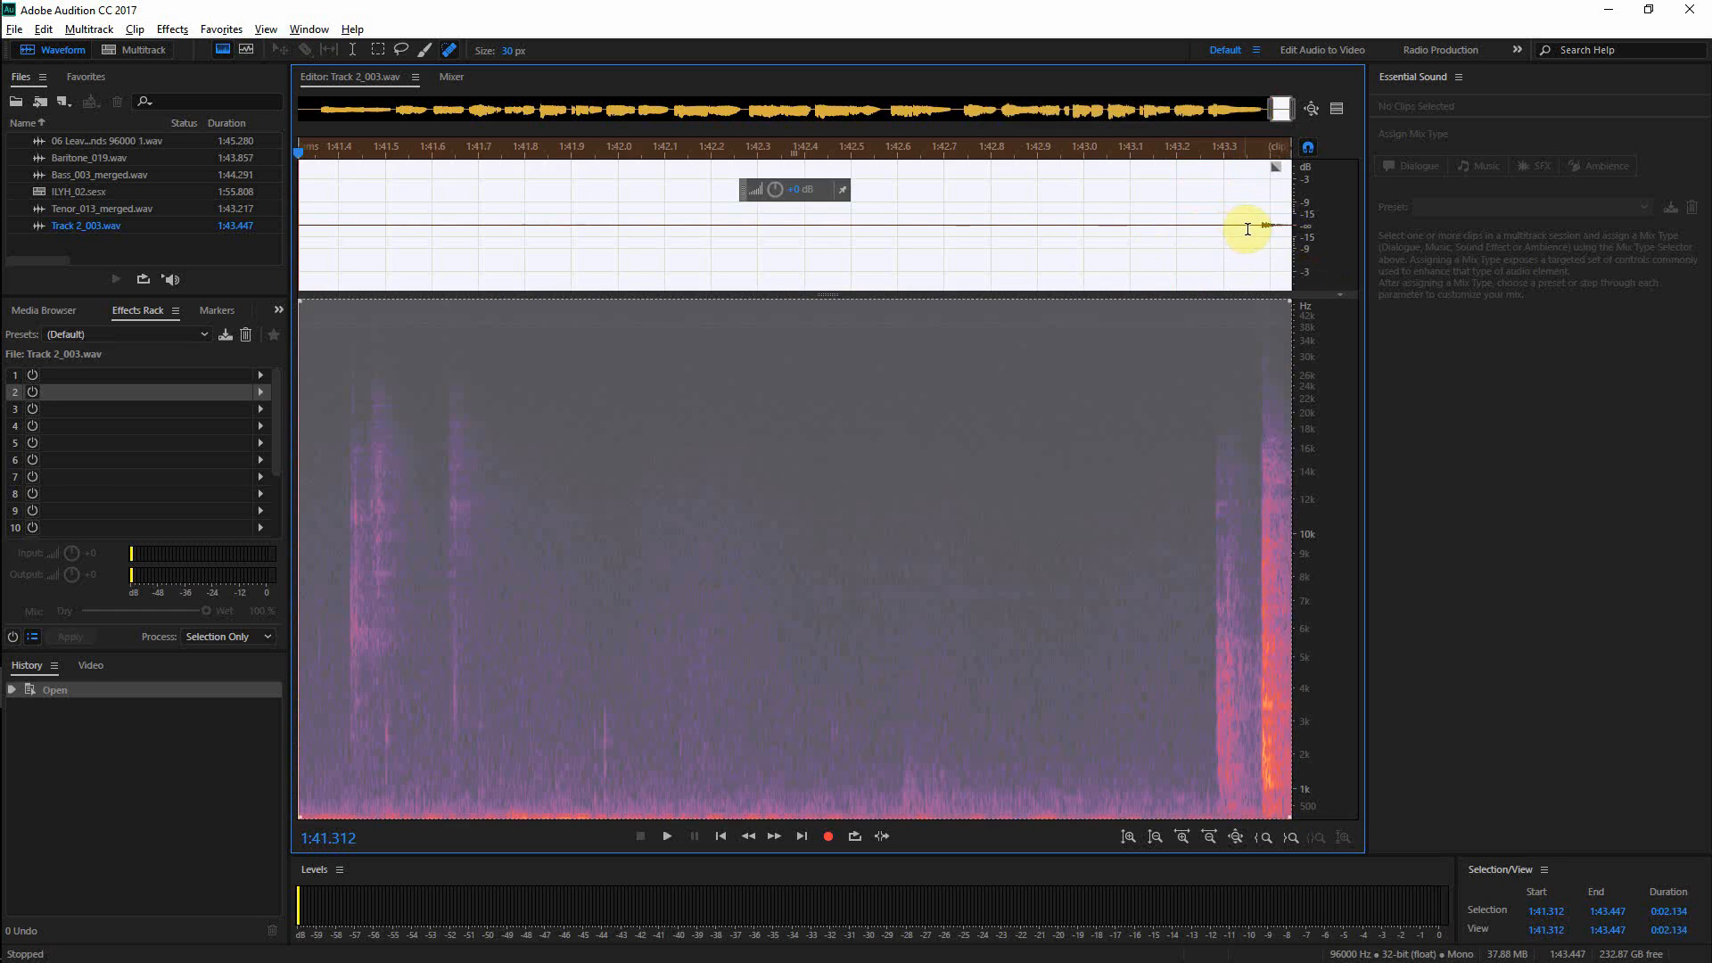
left_click(1248, 229)
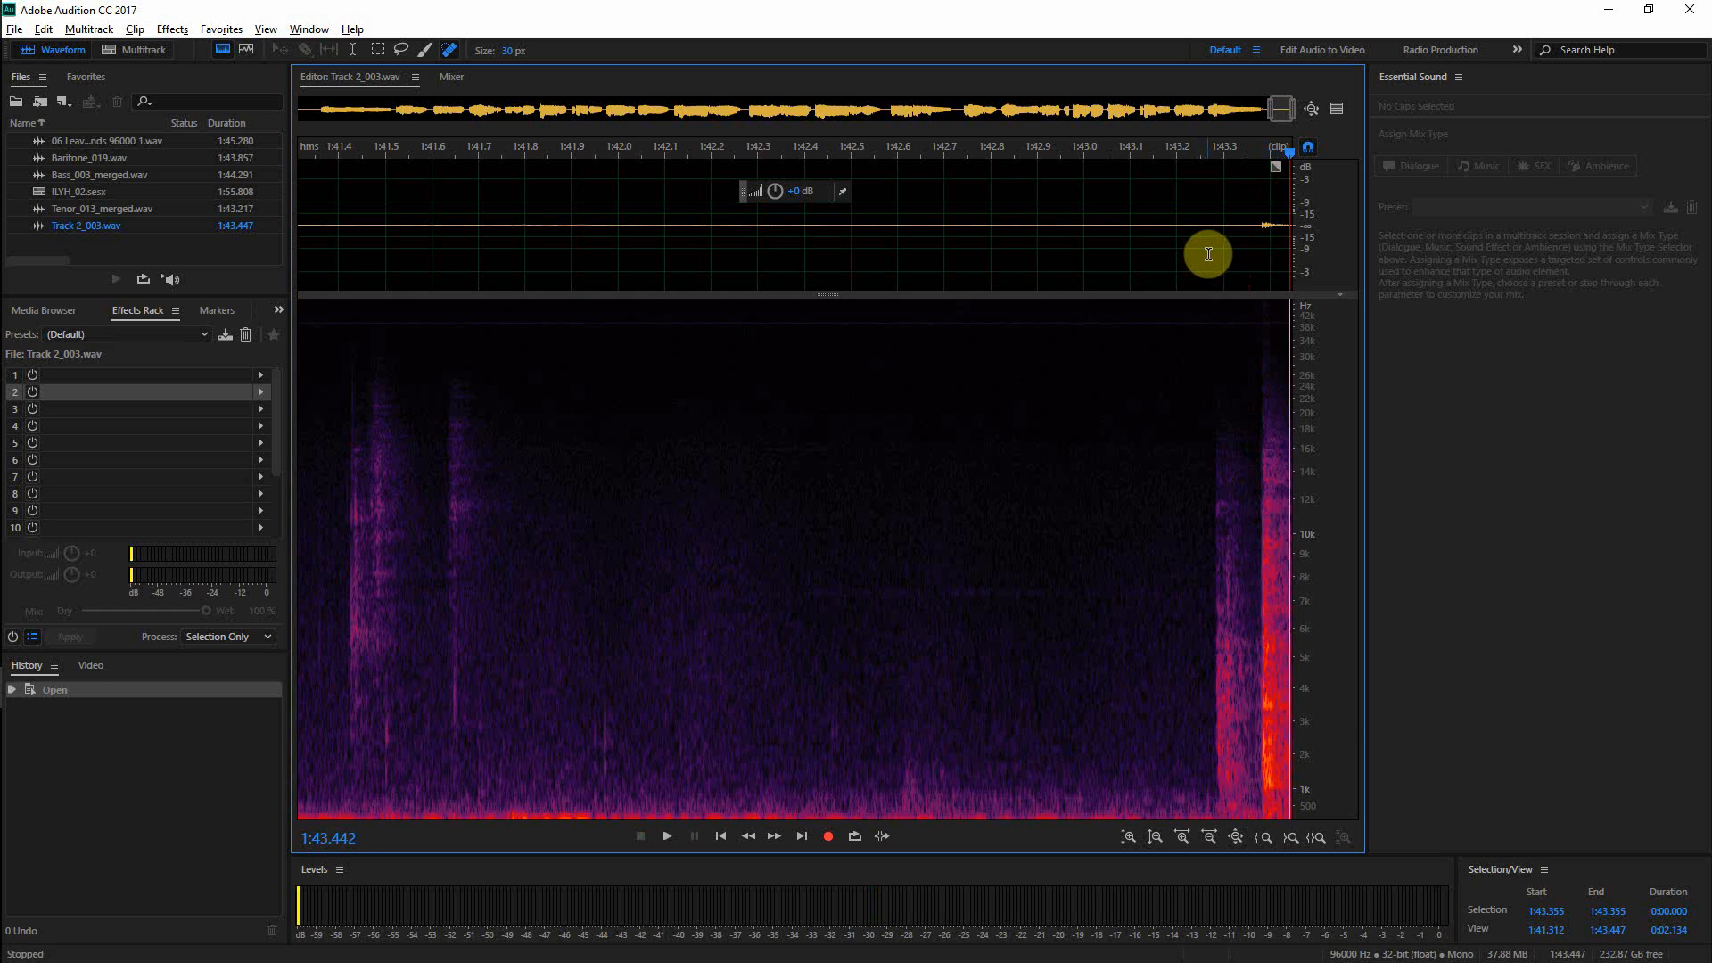
- Try to remove the noise burst at the recording's very end with the Spot Healing Brush and play back the healed spot
left_click(442, 53)
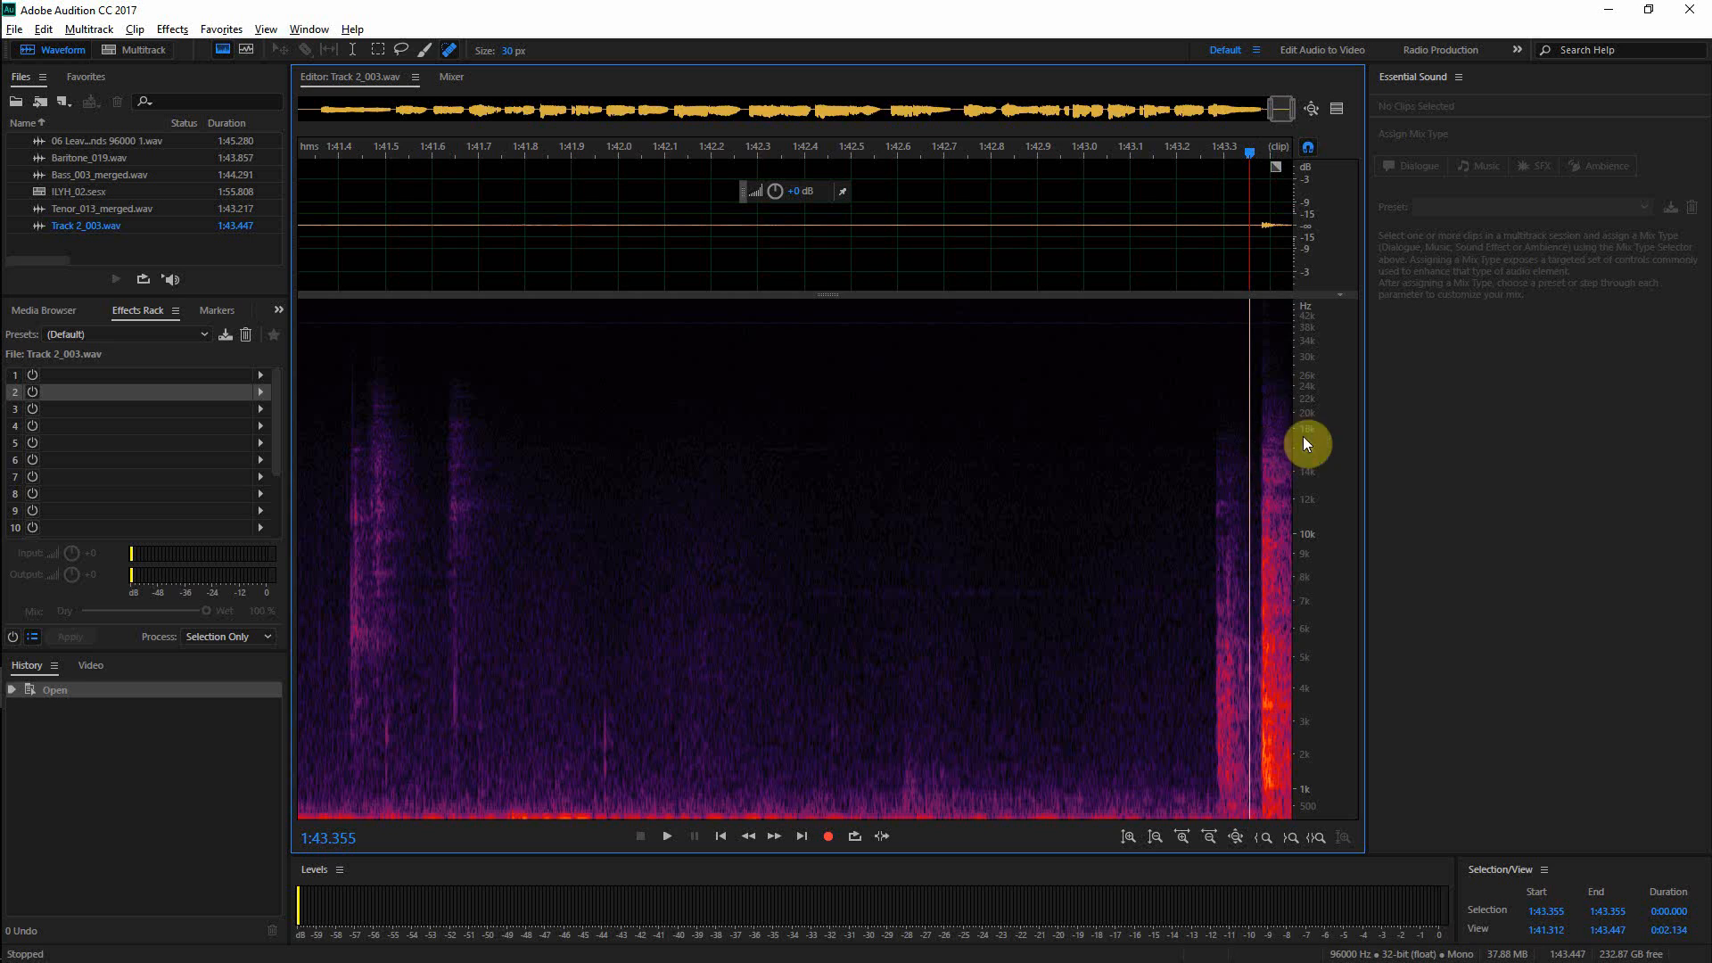
mouse_move(1267, 432)
left_mouse_down()
mouse_move(1265, 818)
mouse_move(1284, 726)
mouse_move(1272, 420)
left_mouse_up()
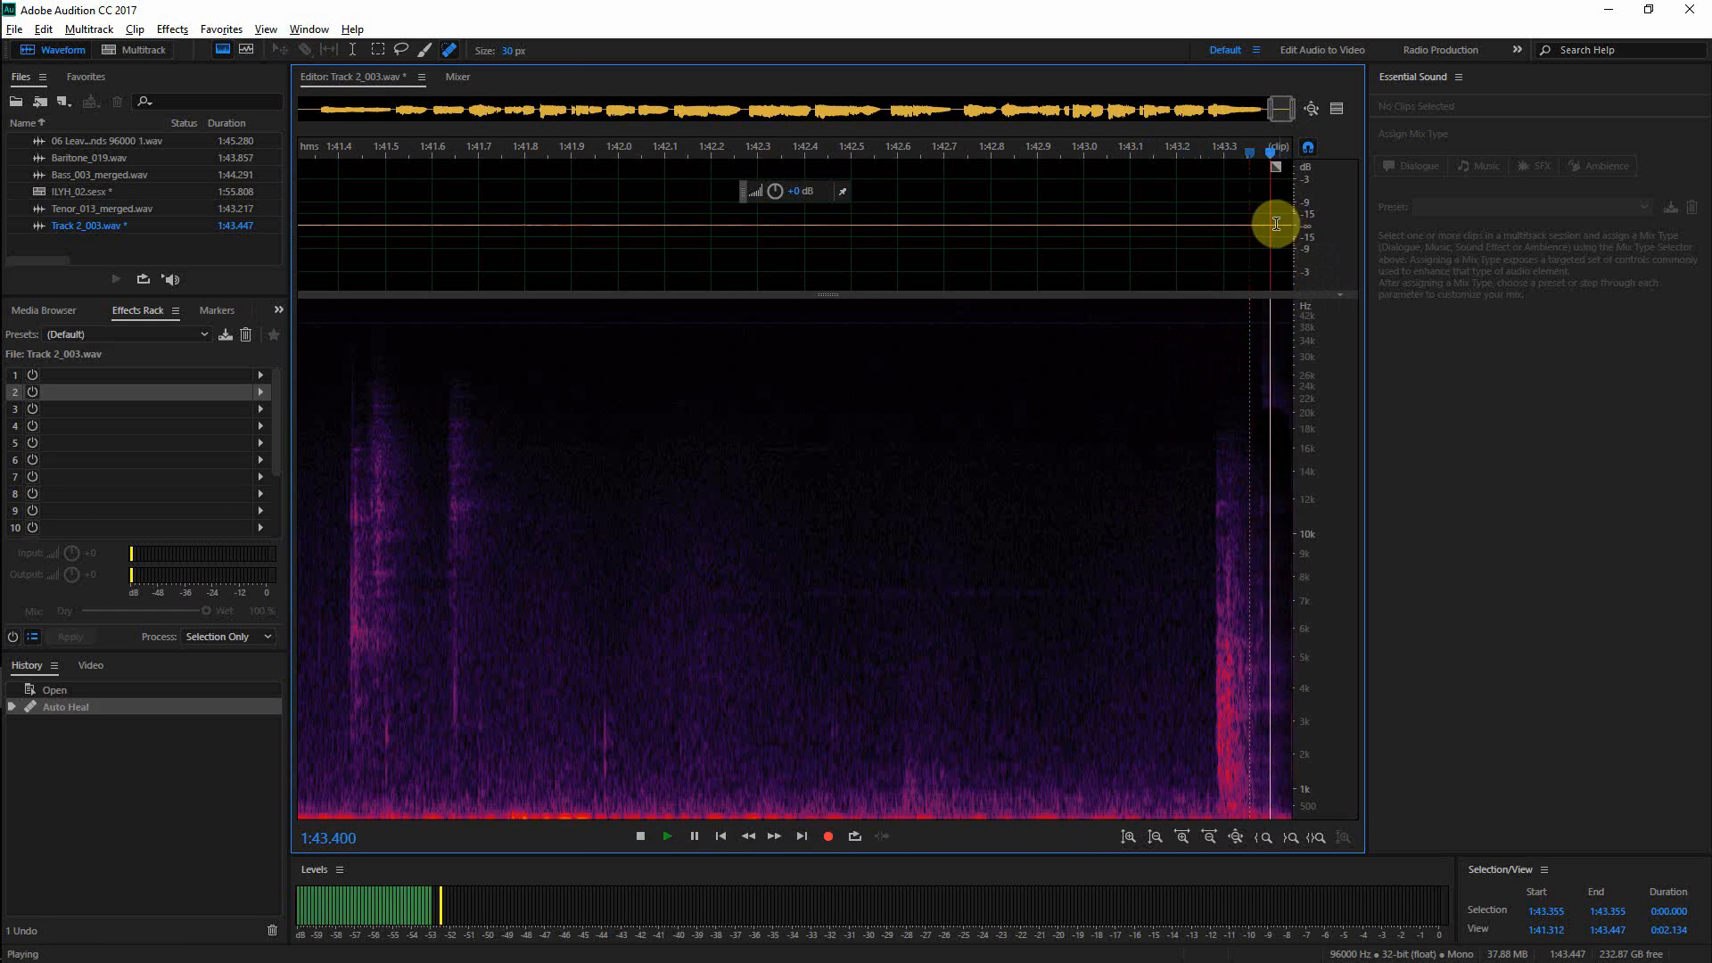
key("ctrl+z")
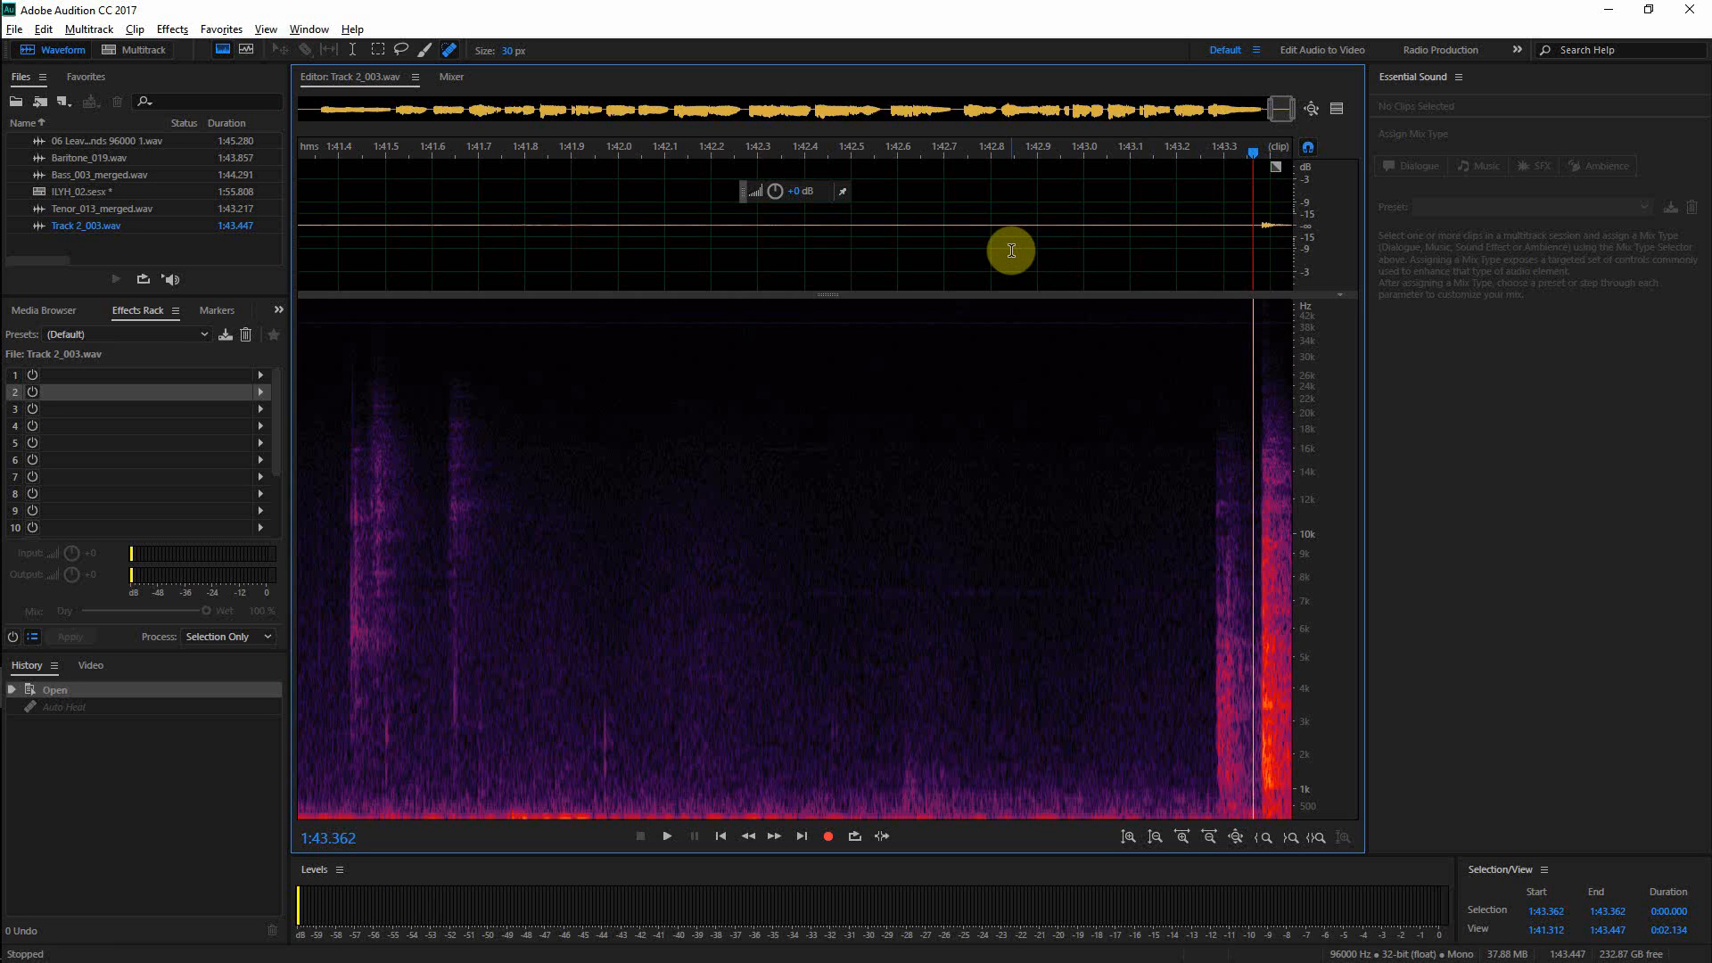
- Select the ending noise from 1:43.353 to 1:43.447, then resize and hide the spectral display so only the waveform is shown
left_click_drag(1248, 230, 1294, 242)
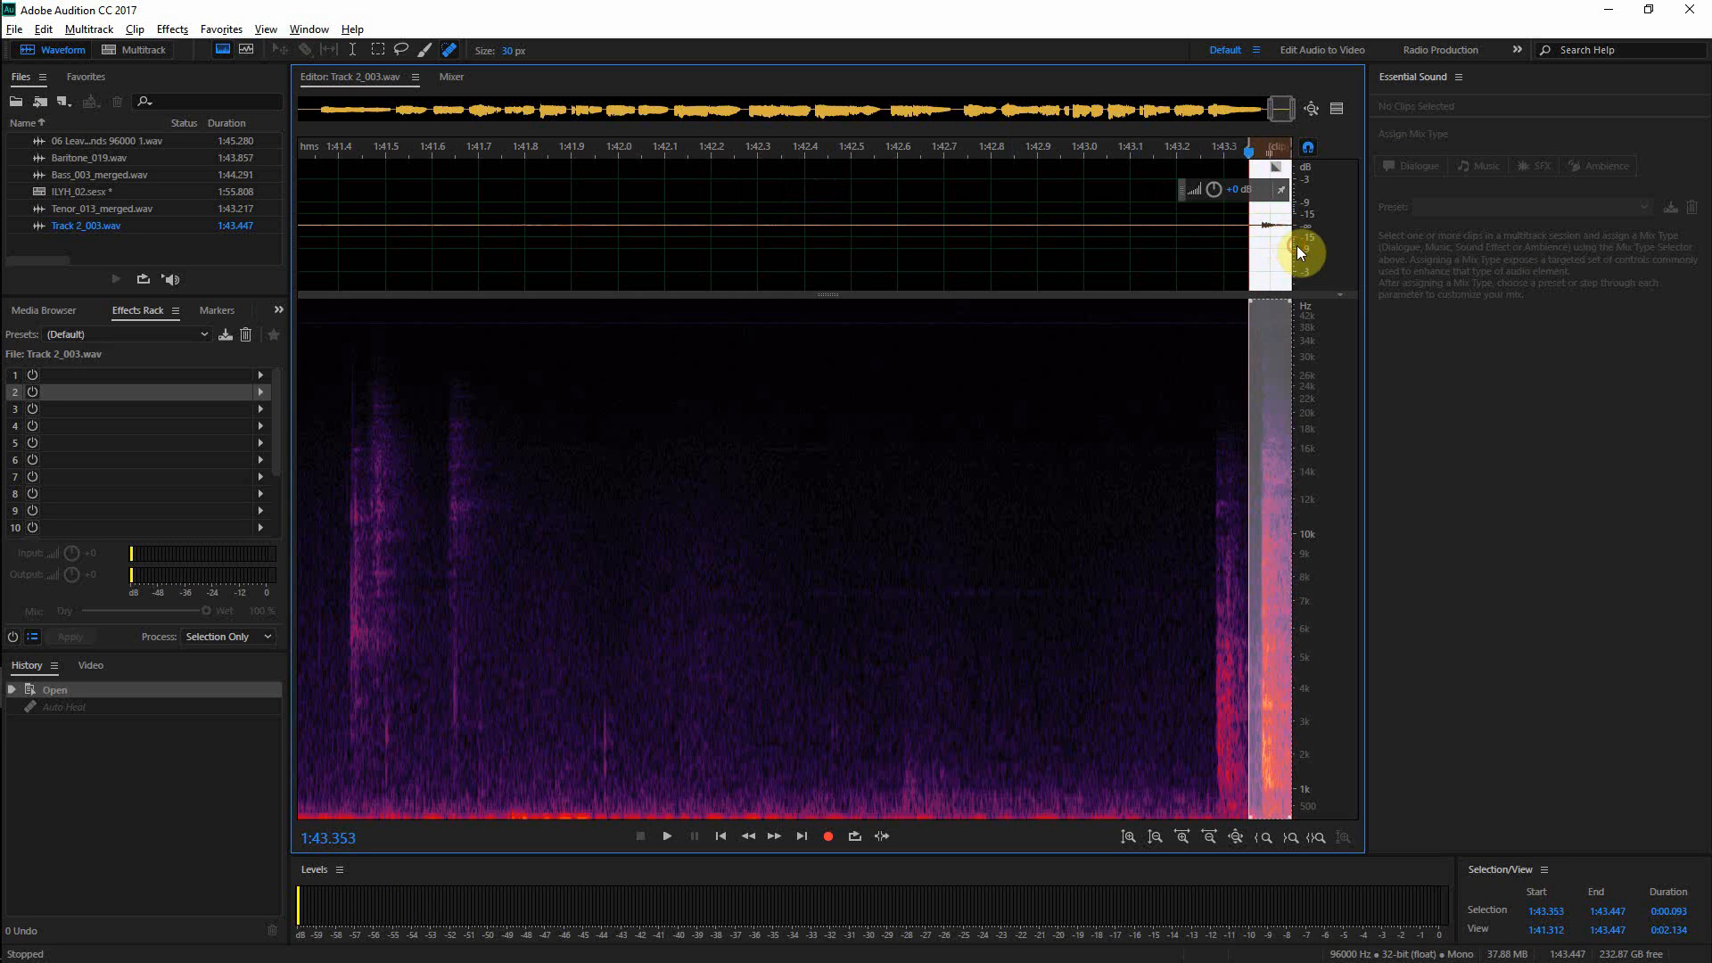
key("shift+d")
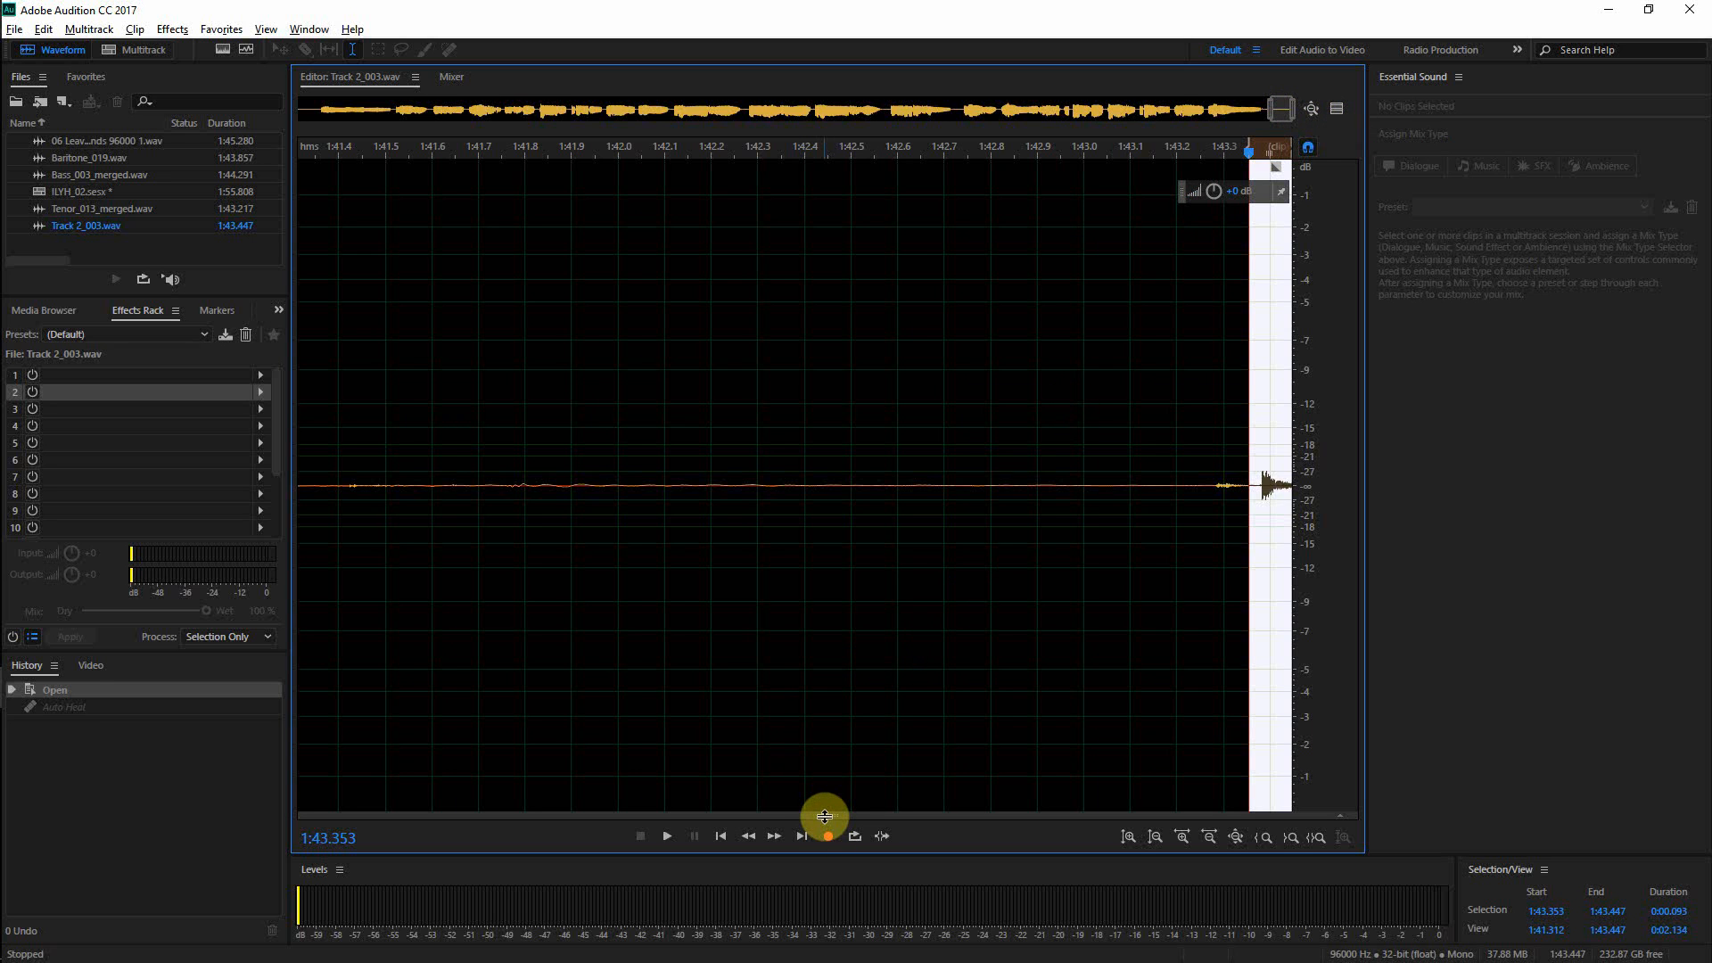
left_click_drag(824, 800, 829, 553)
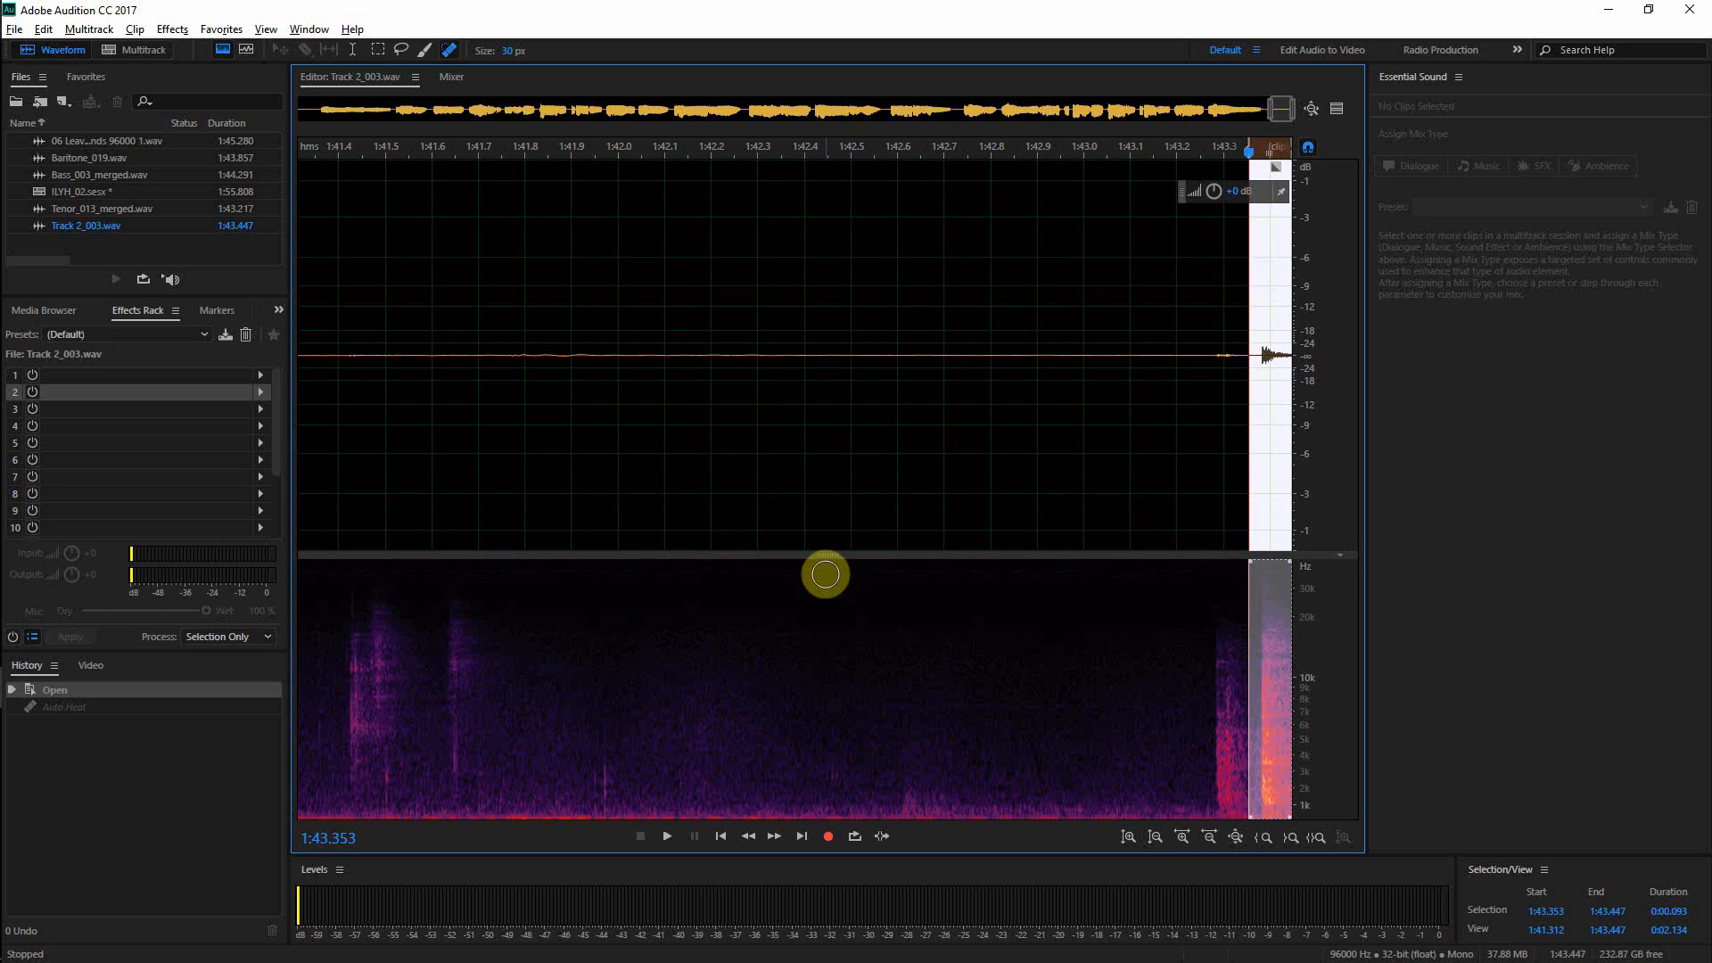
left_click_drag(830, 558, 791, 304)
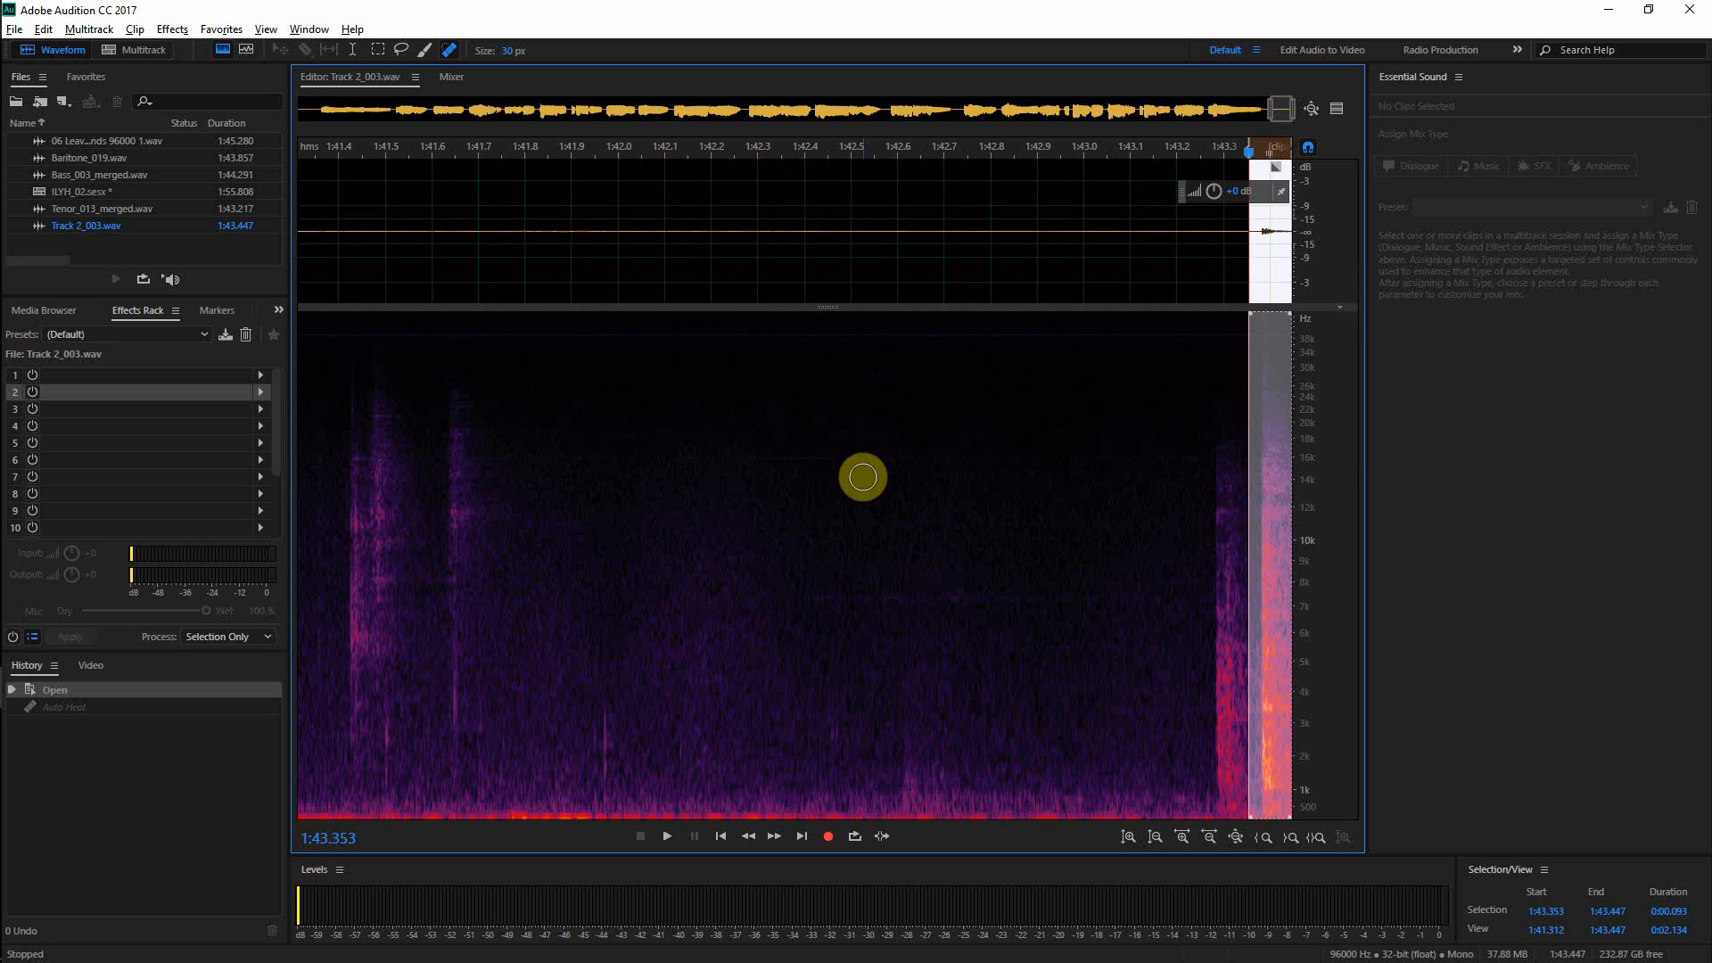
key("shift+d")
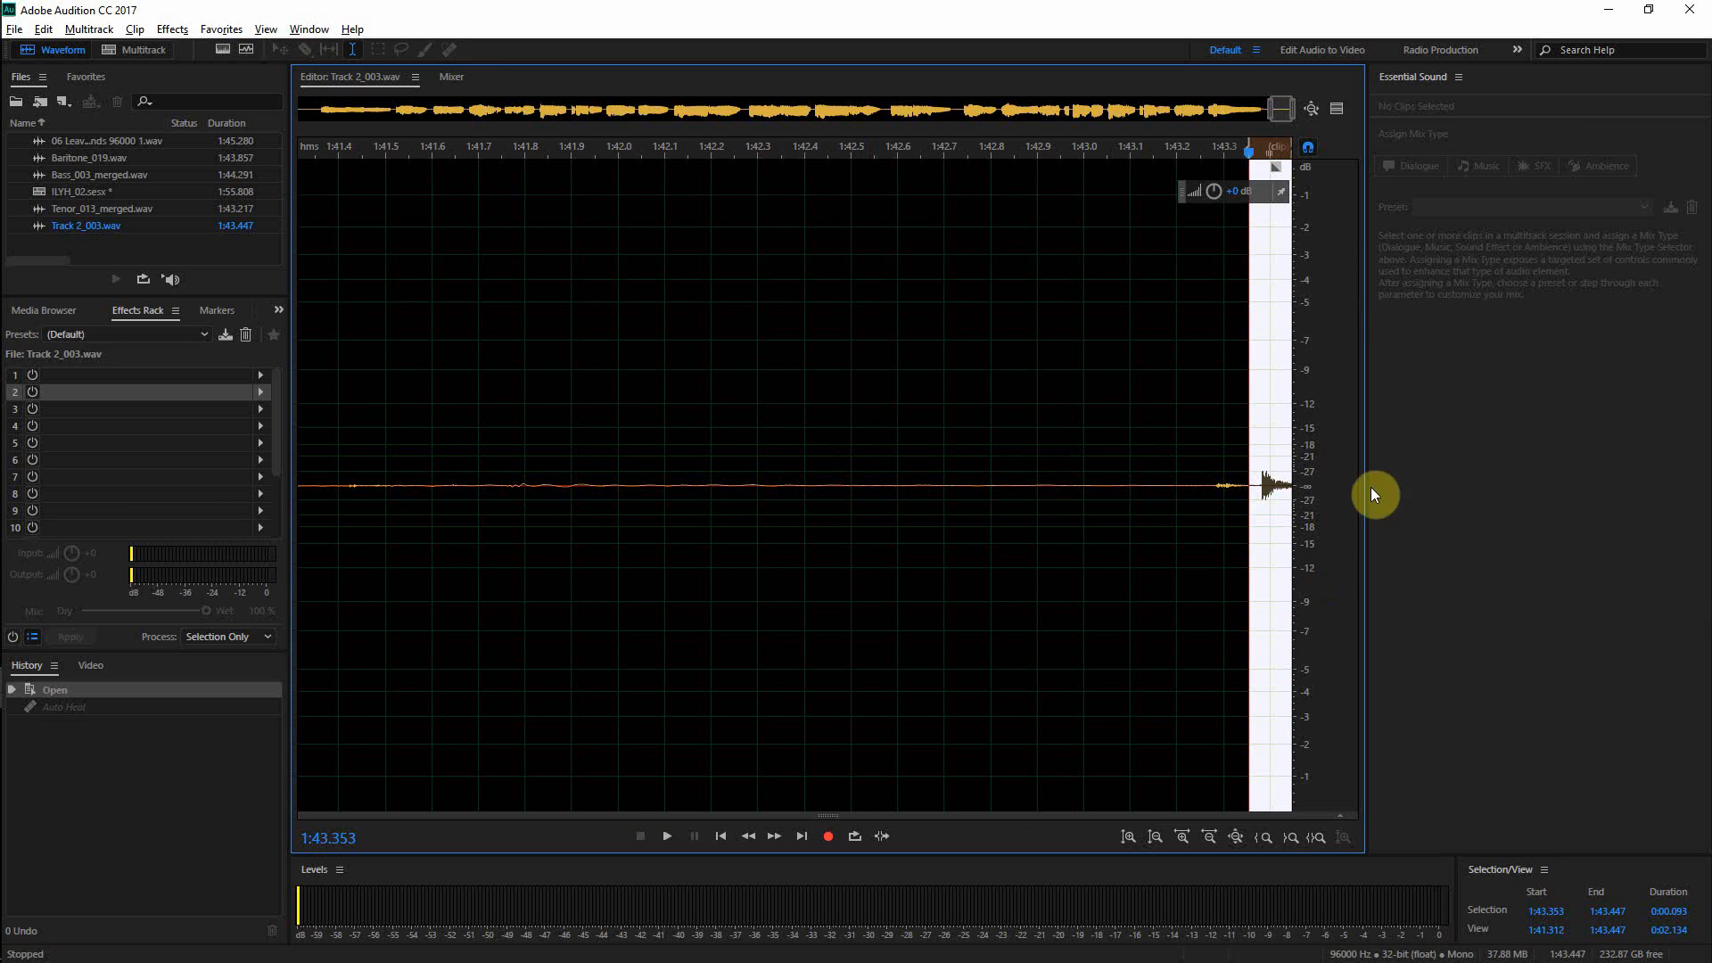
- Try to lower the volume of the ending noise from 1:43.370 to 1:43.447
left_click(1204, 287)
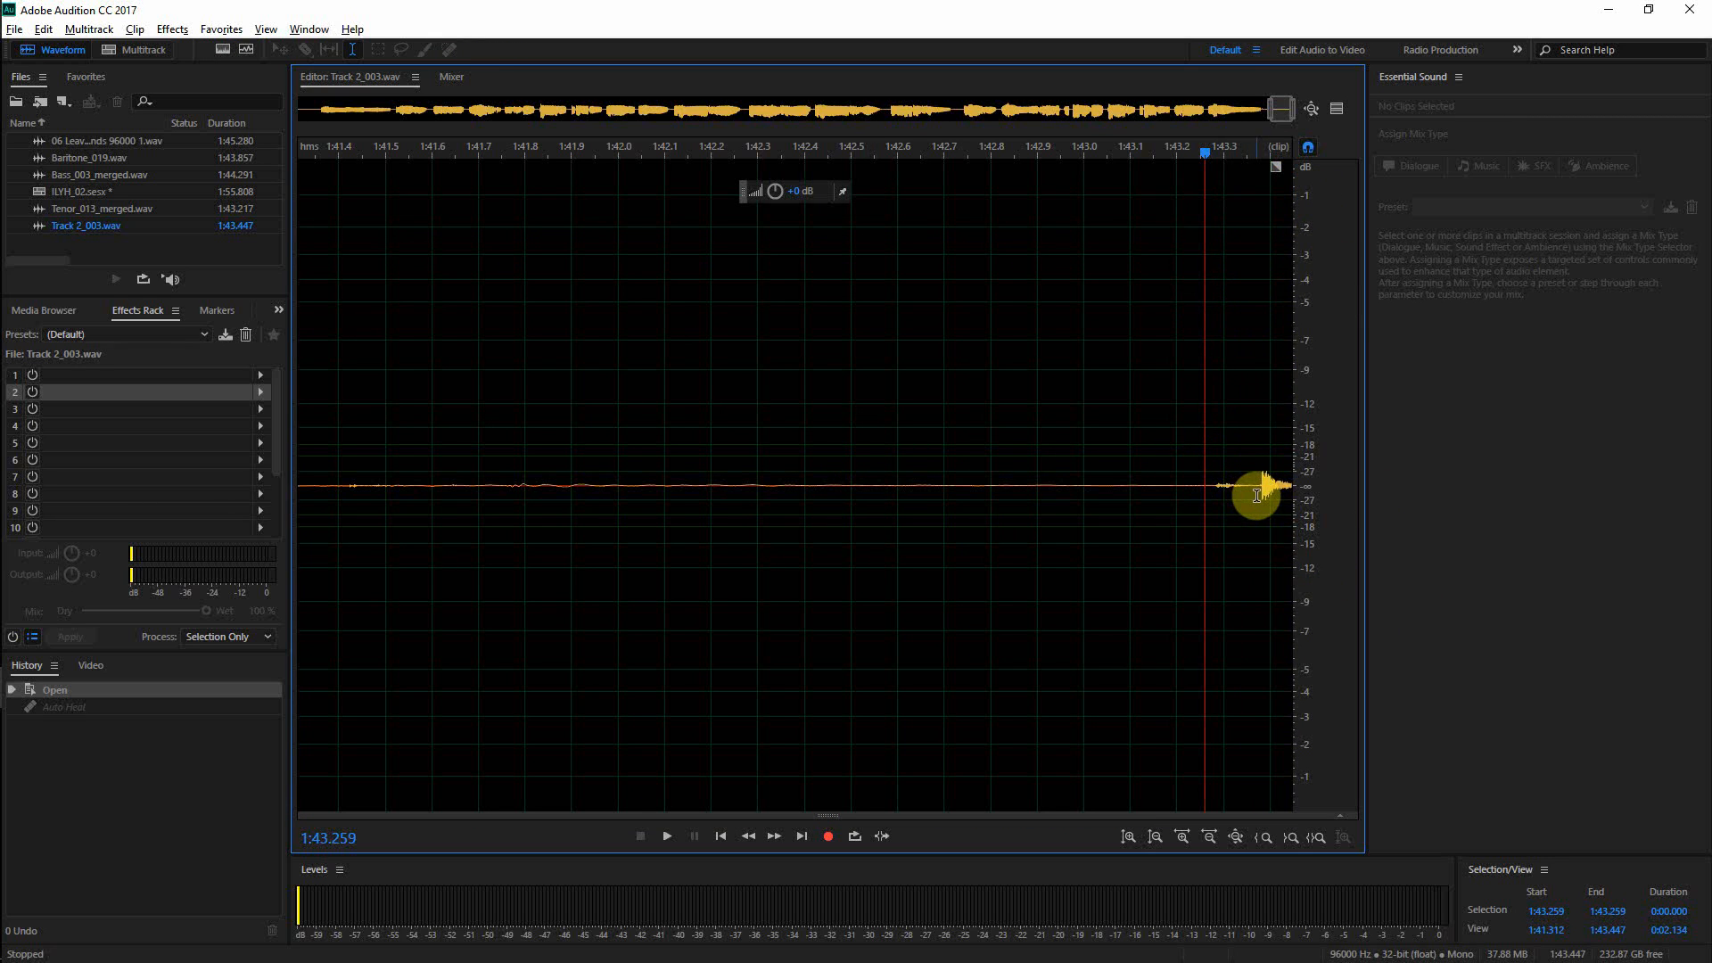
left_click_drag(1256, 491, 1299, 500)
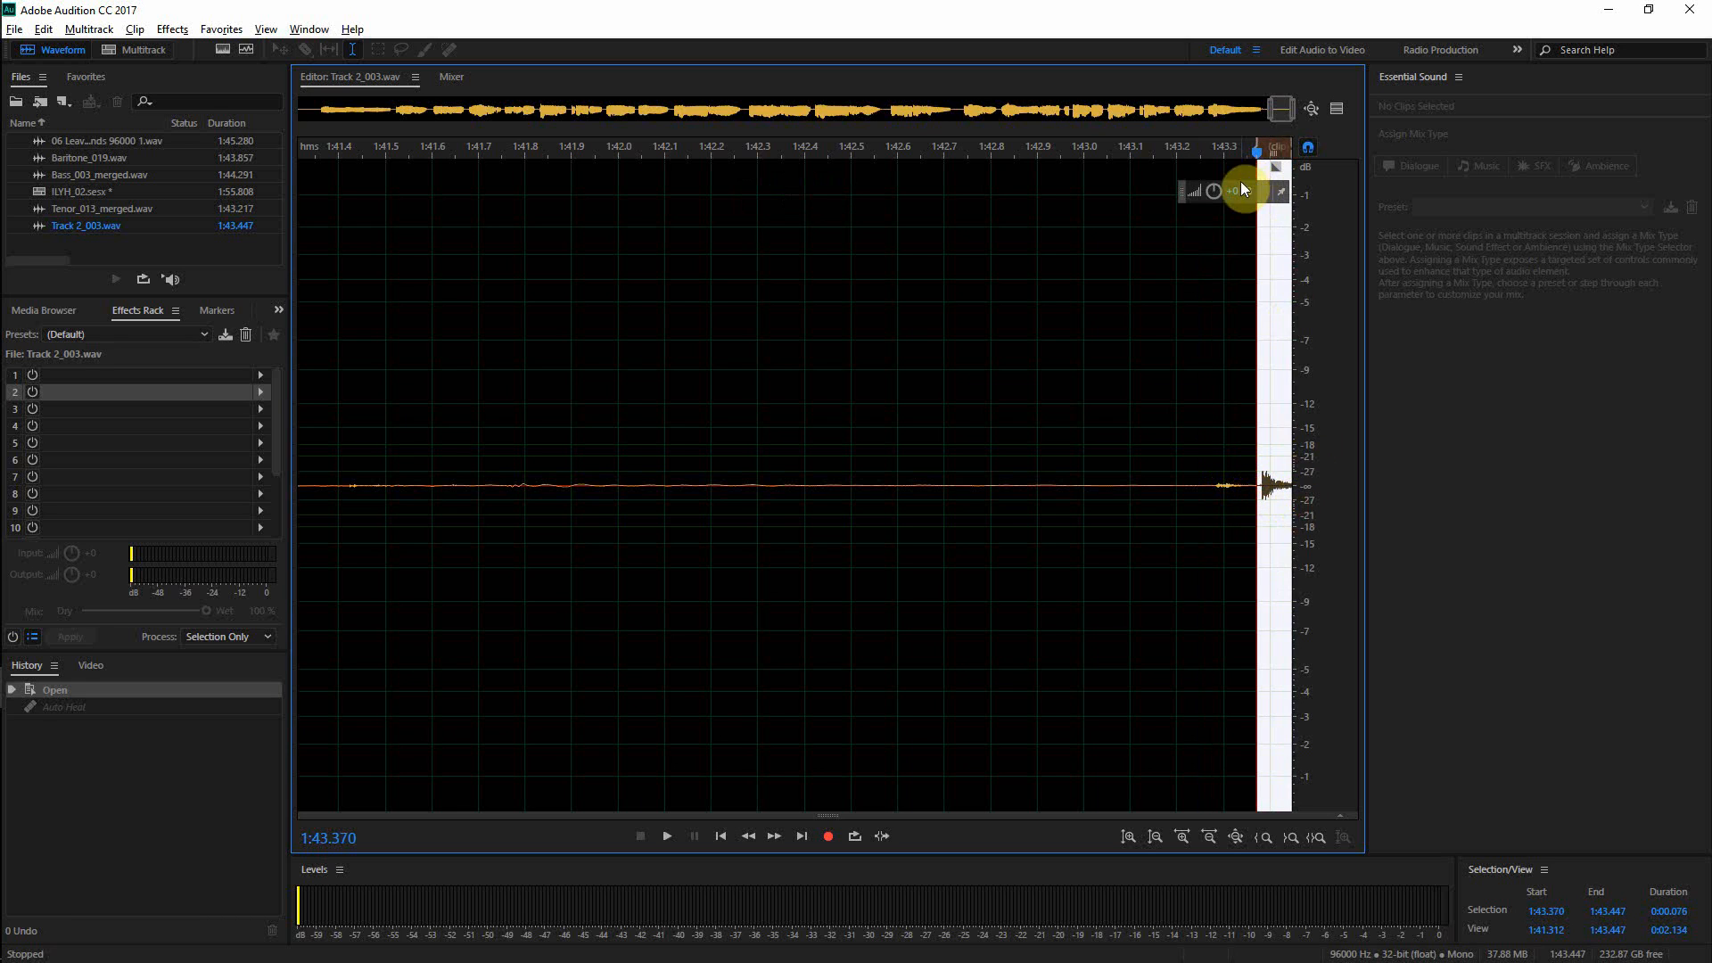
left_click_drag(1218, 196, 1176, 198)
key("ctrl+z")
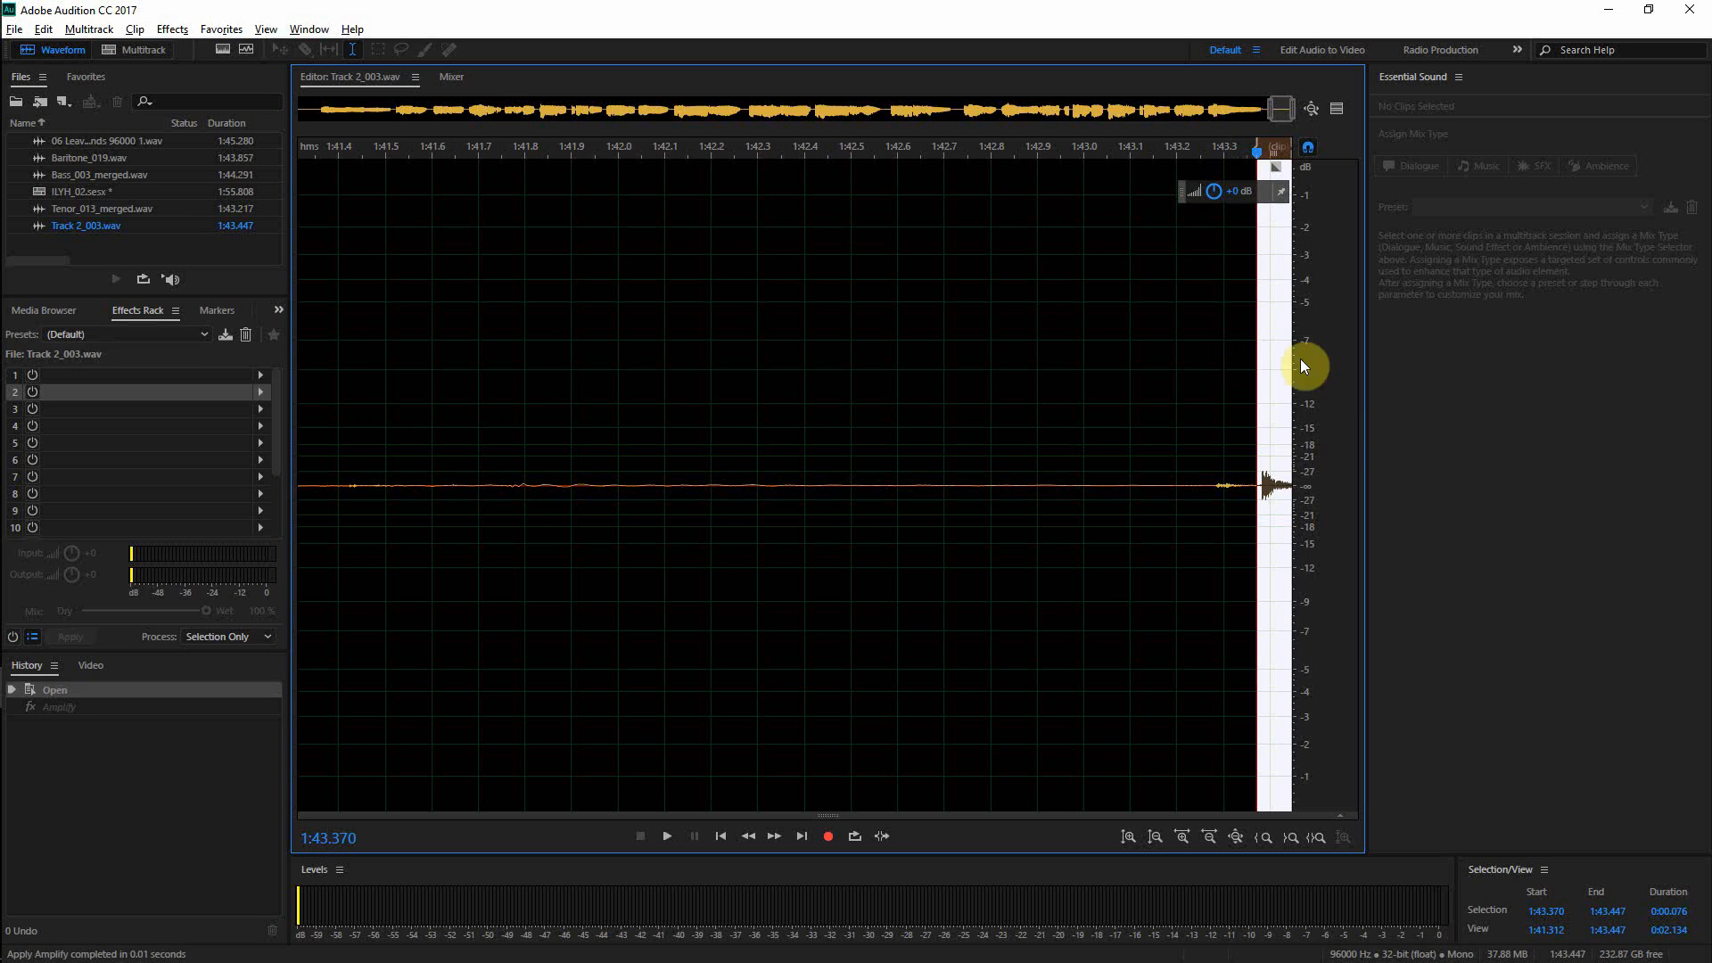
- Try to silence the selected ending noise from 1:43.370 to 1:43.447
right_click(1284, 356)
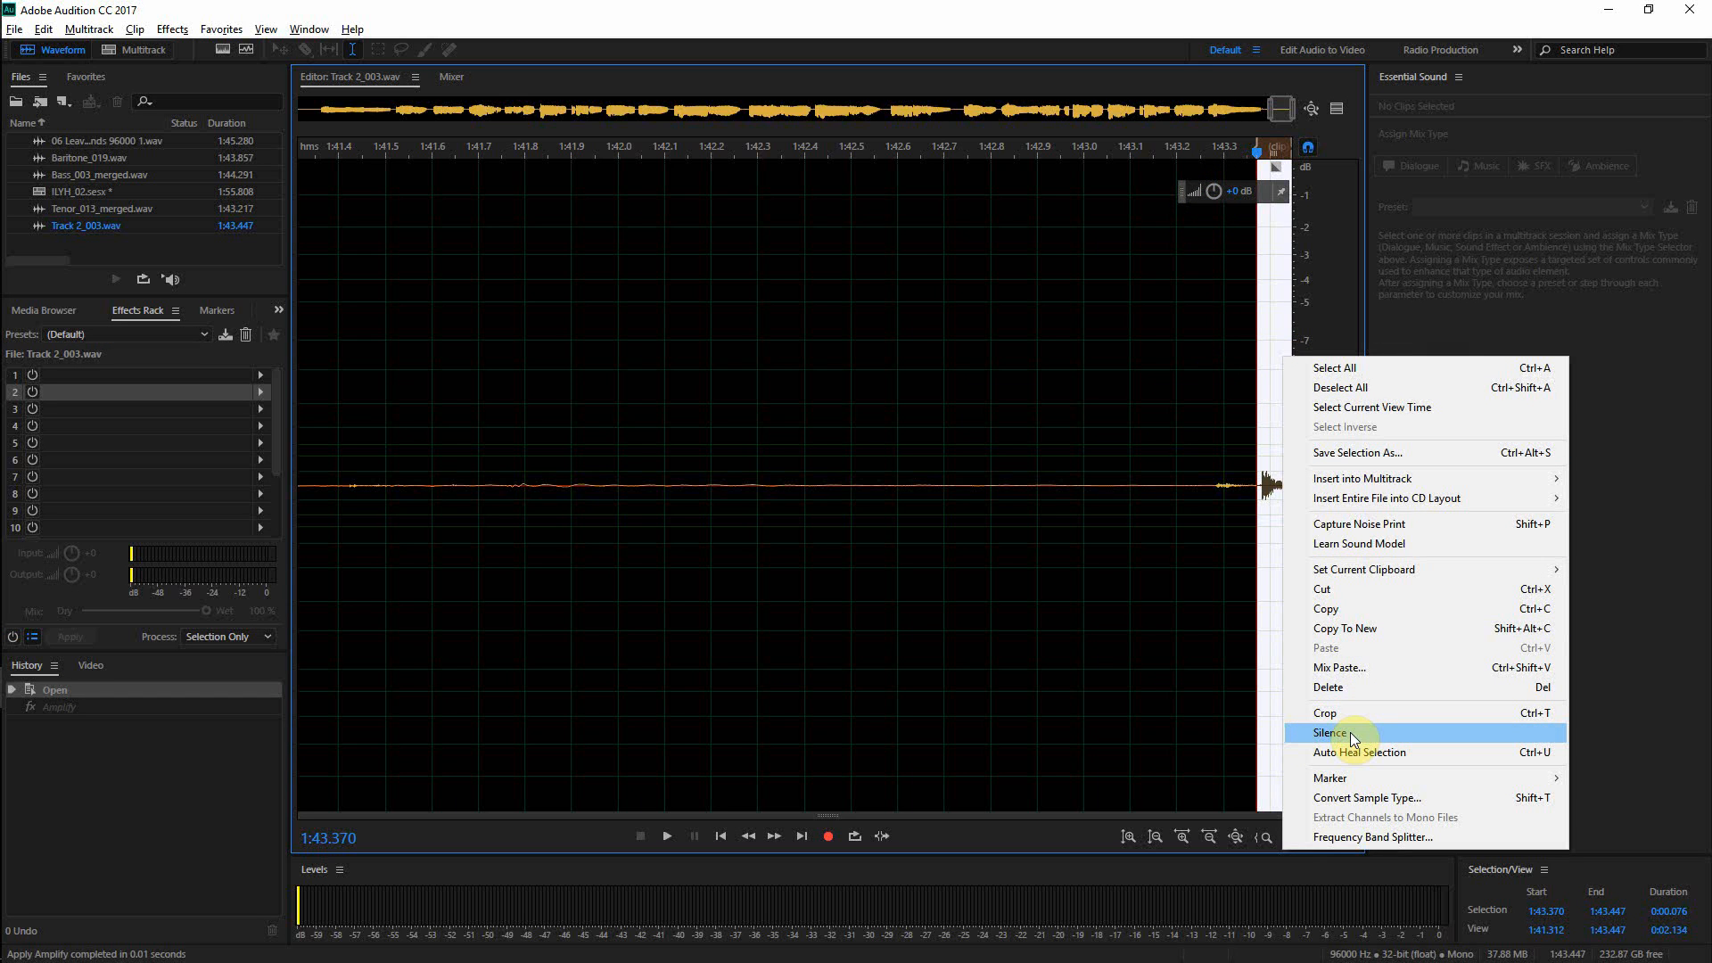
left_click(1352, 738)
key("ctrl+z")
left_click(1115, 388)
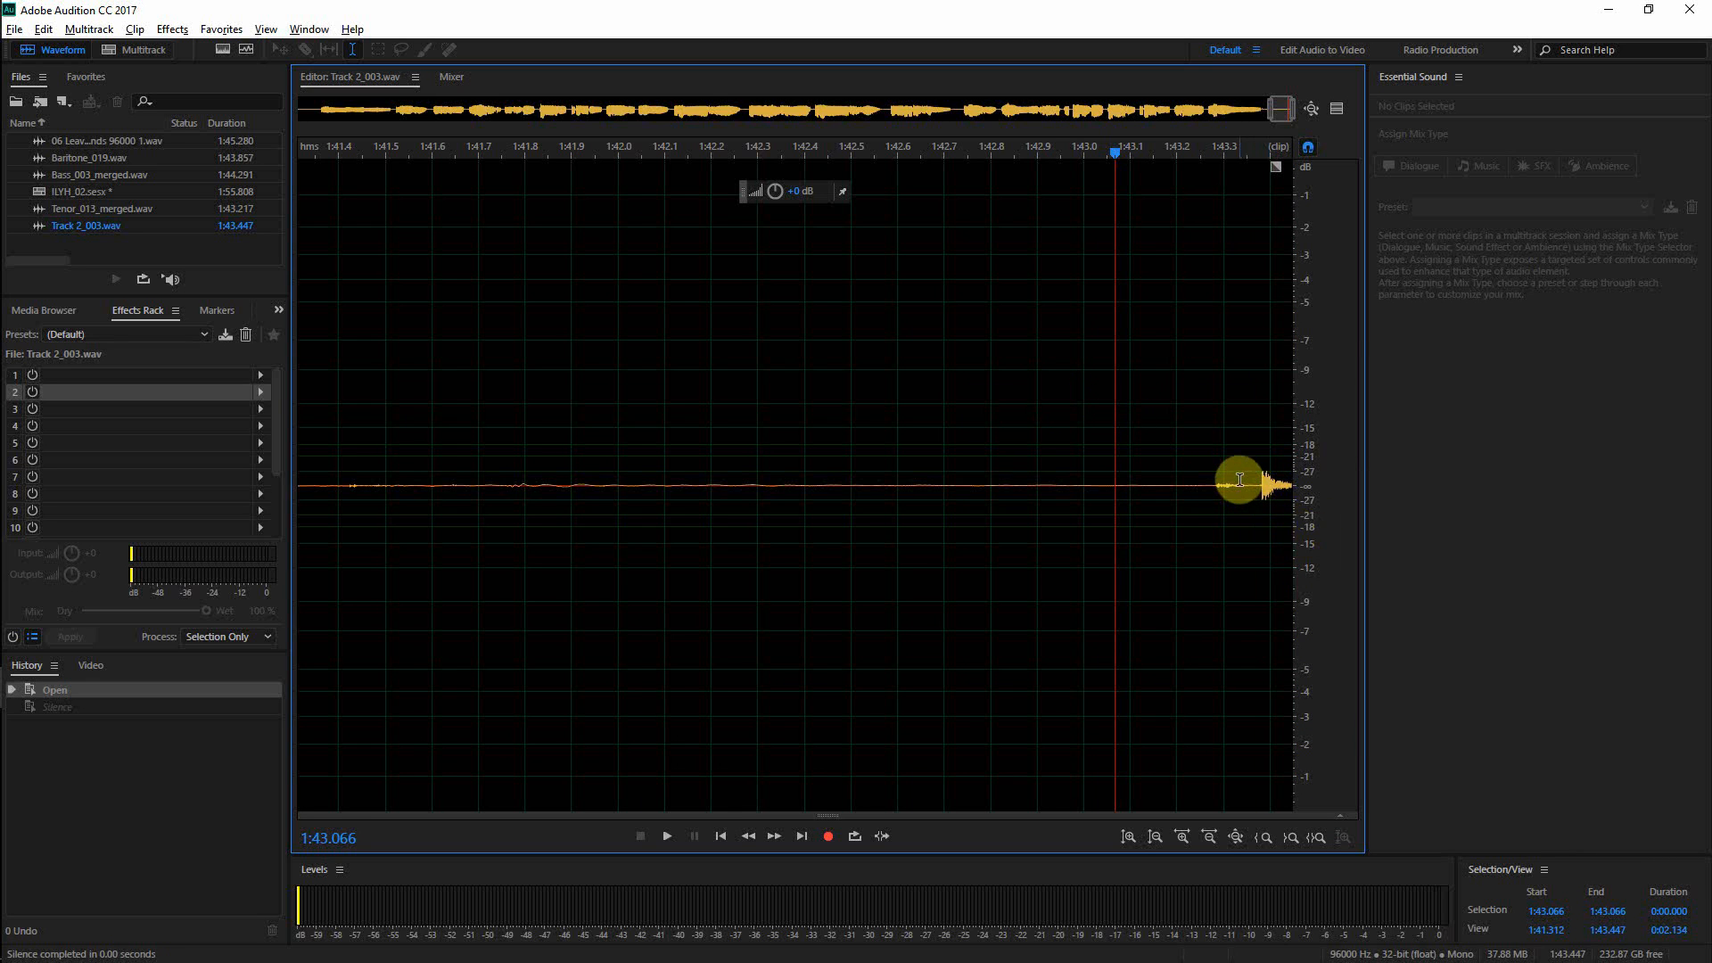
- Play the recording from 0:09.092 to listen to the gap between the first two phrases
key("backslash")
left_click(385, 507)
key("space")
scroll(392, 508, "up", 5)
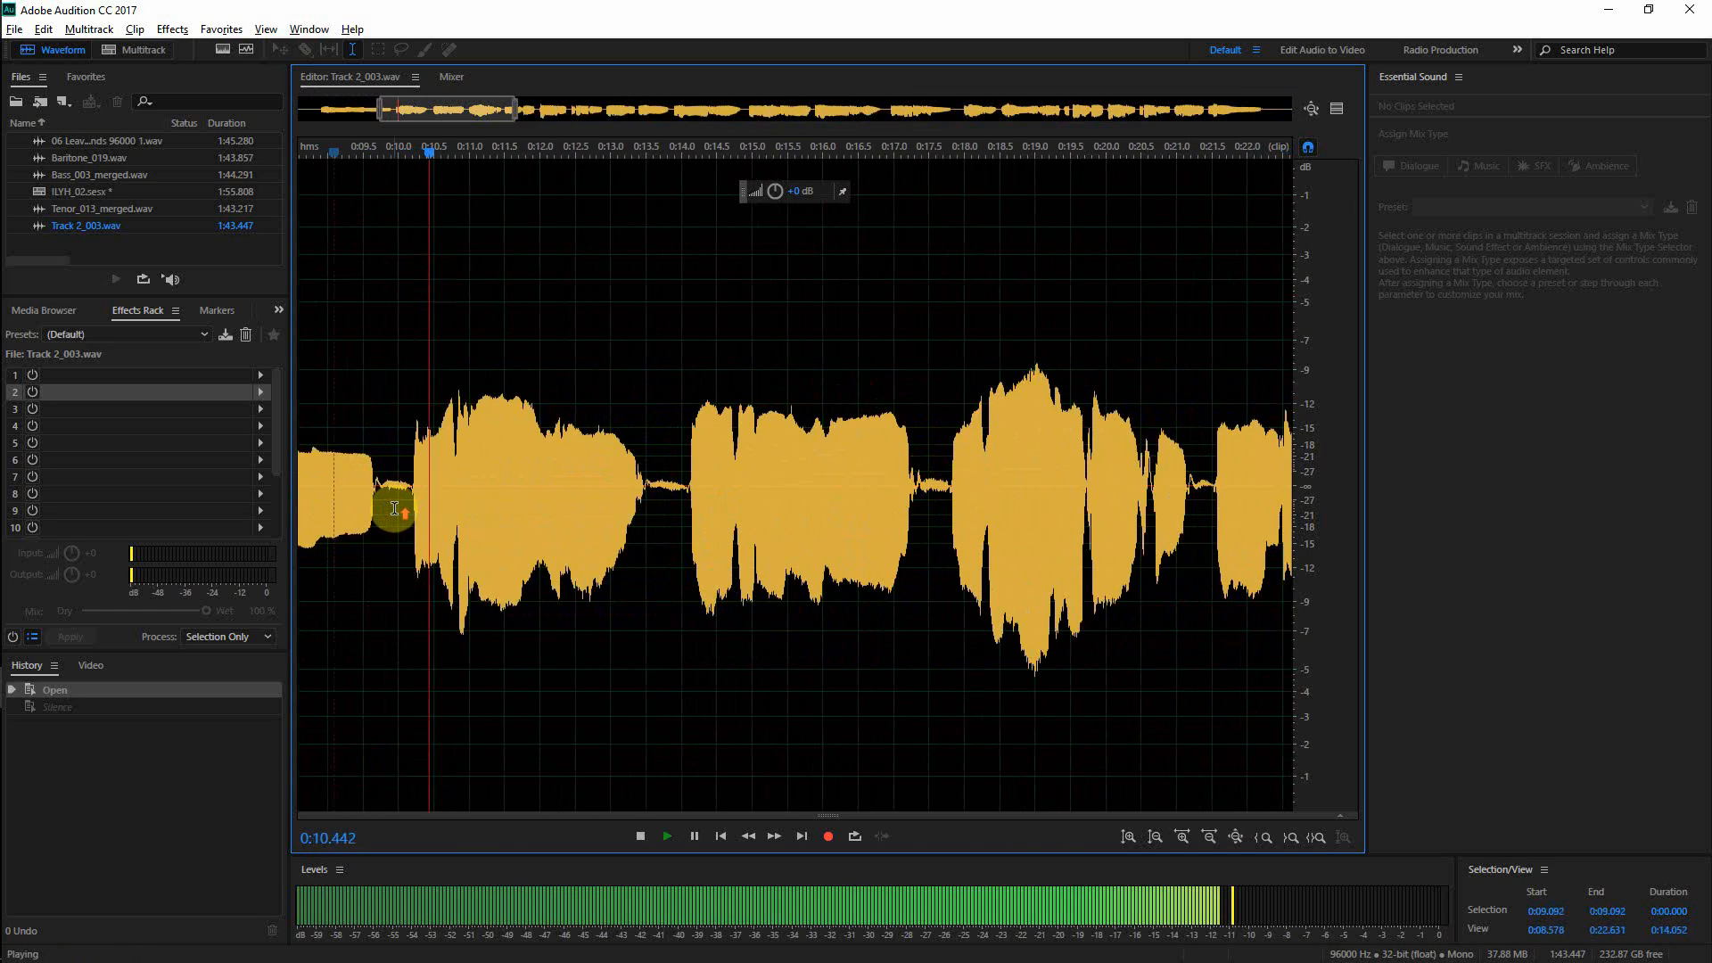
scroll(395, 508, "up", 3)
key("space")
scroll(631, 500, "down", 6)
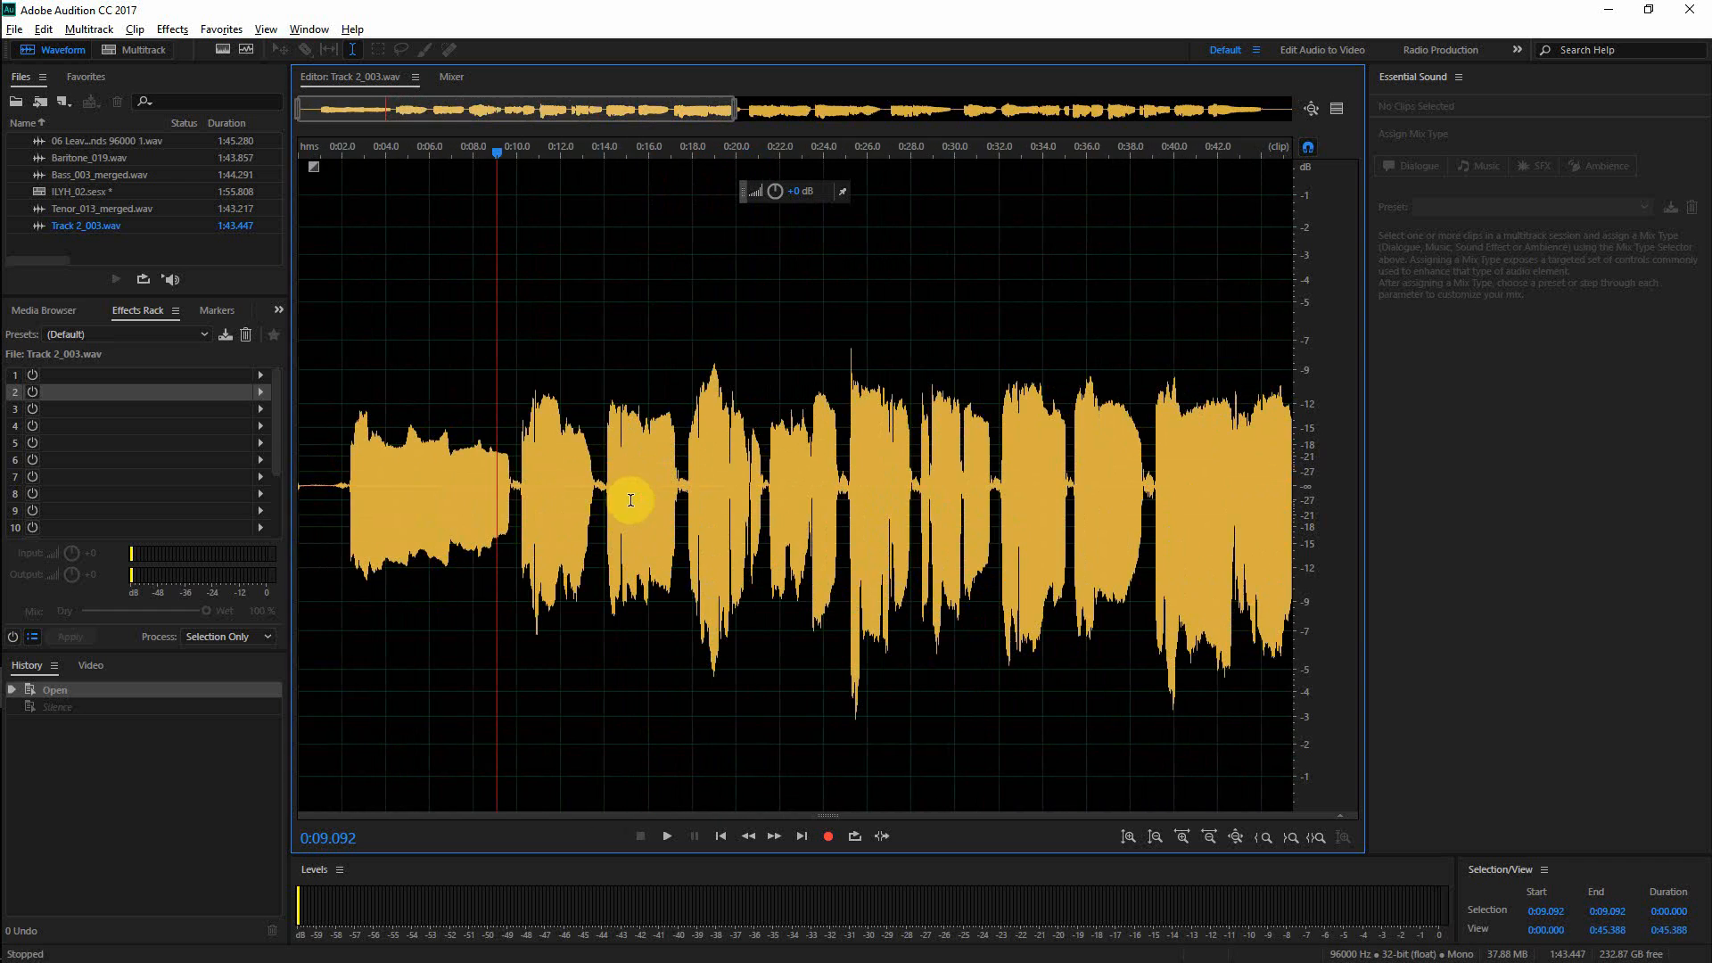
- Play the recording's opening from 0:01.139 to listen to the sound before the first phrase
left_click(323, 507)
key("space")
scroll(348, 512, "up", 3)
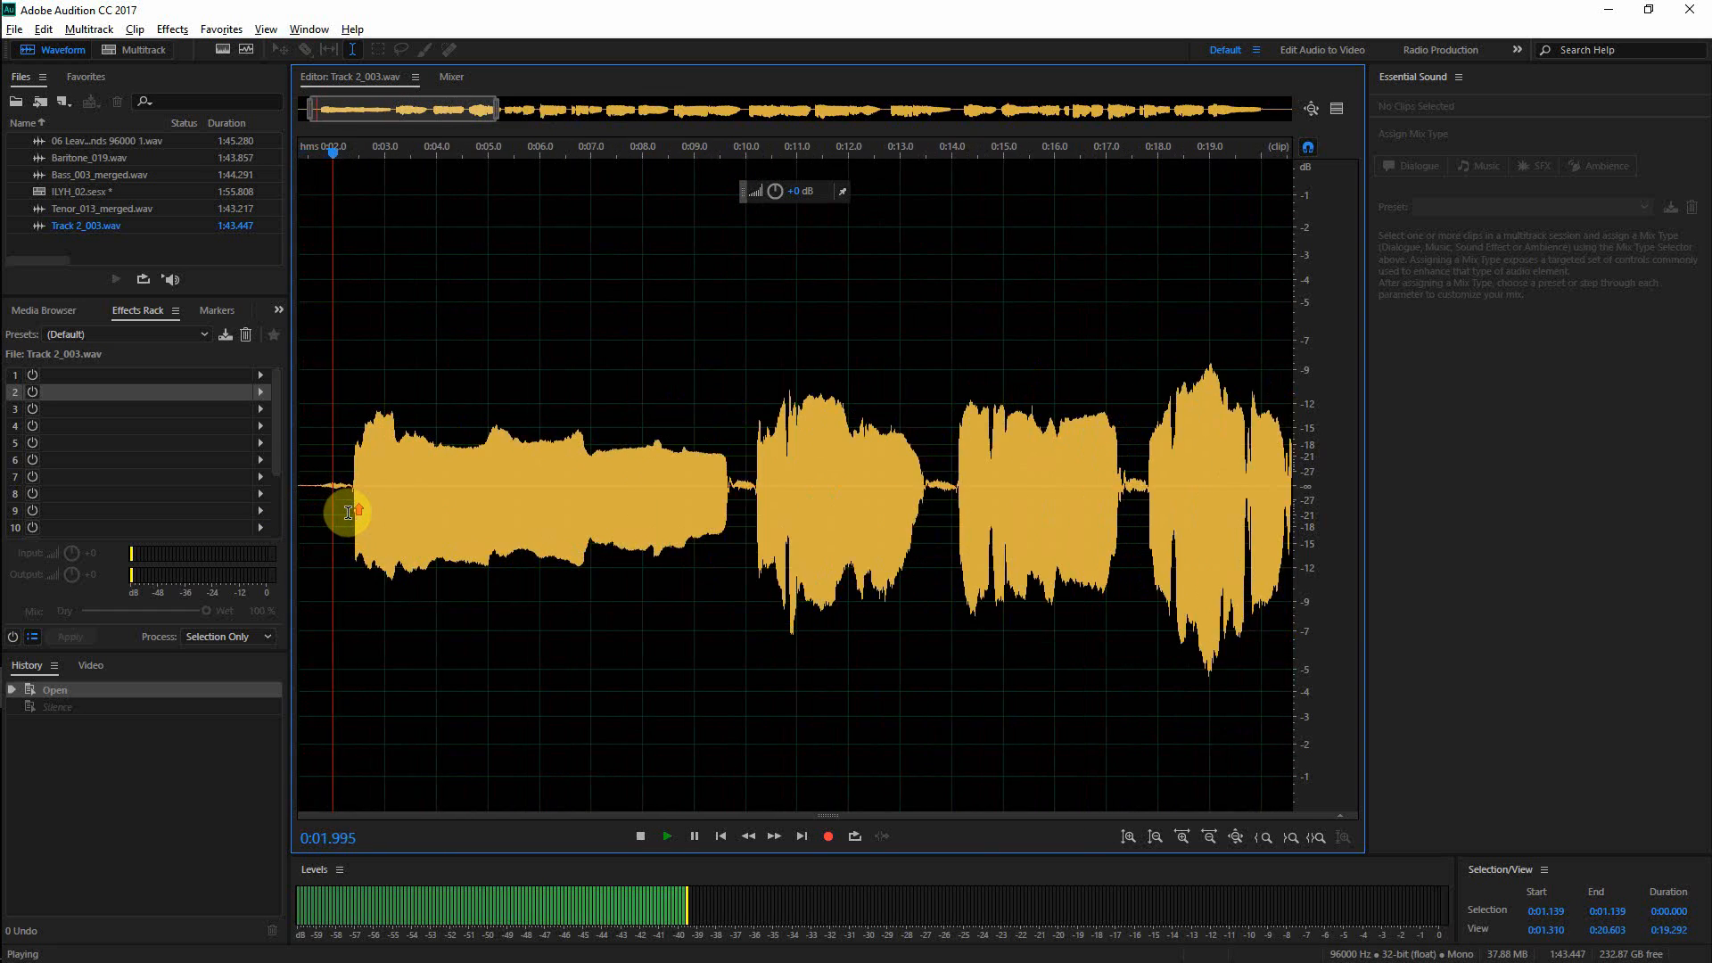
scroll(898, 509, "up", 5)
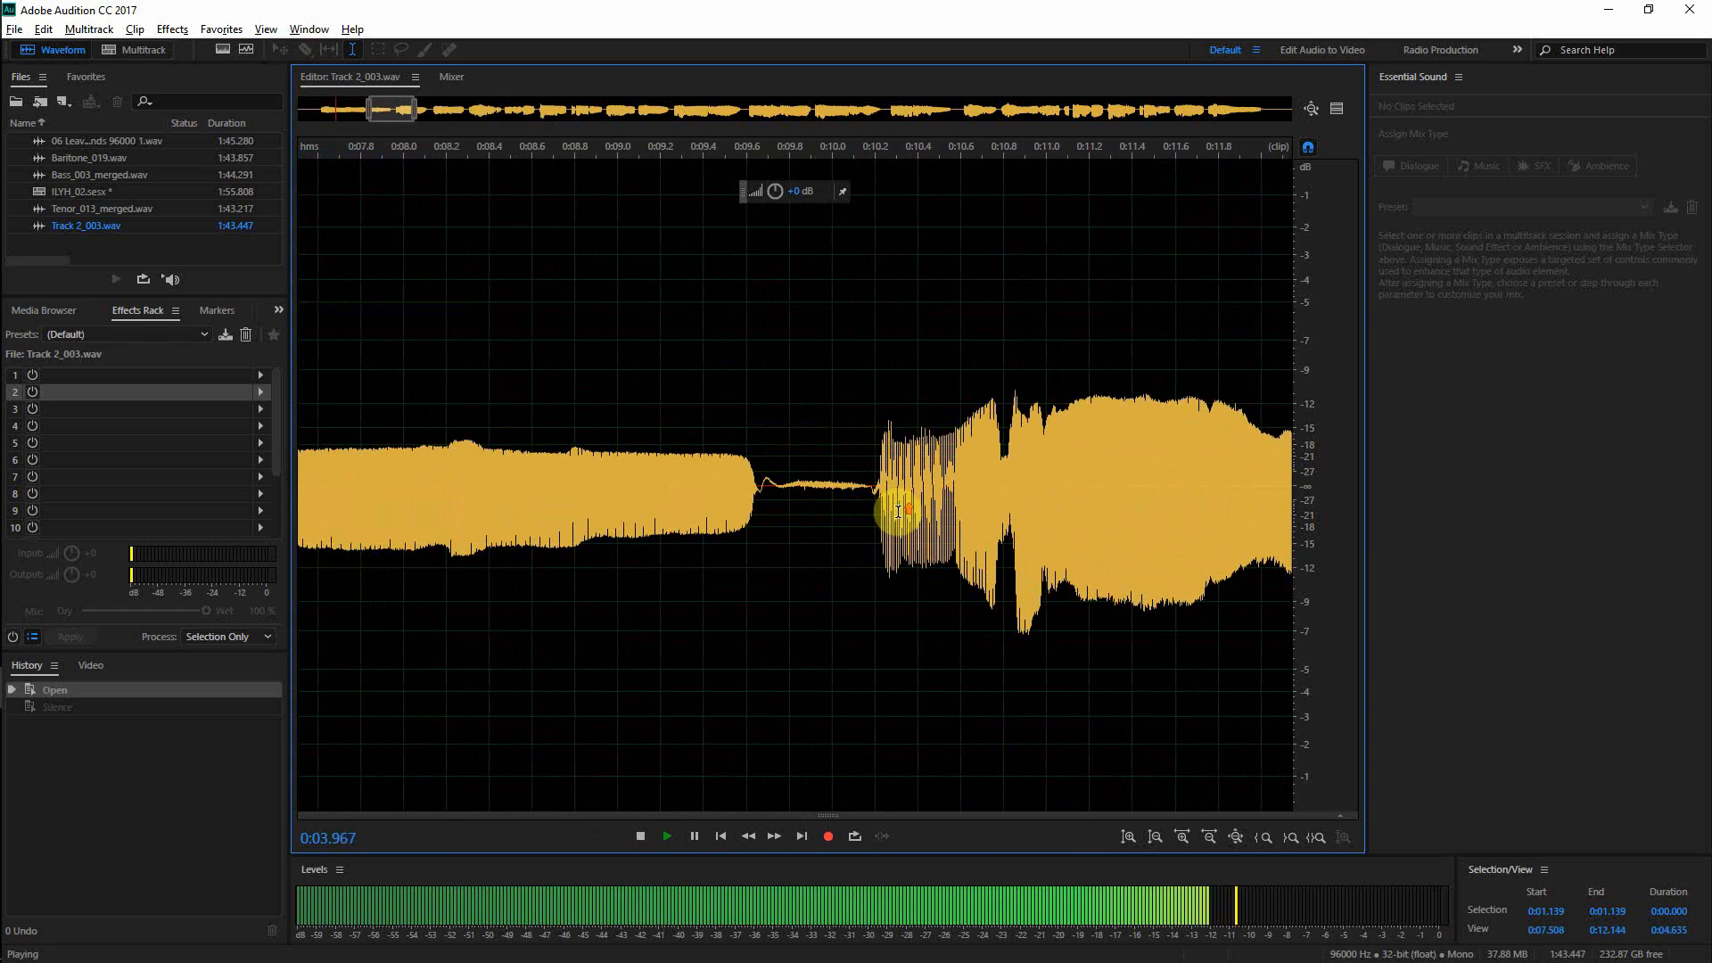
key("space")
- Lower the volume of the gap from 0:09.736 to 0:10.200 and play the transition from 0:09.000
left_click_drag(875, 492, 776, 523)
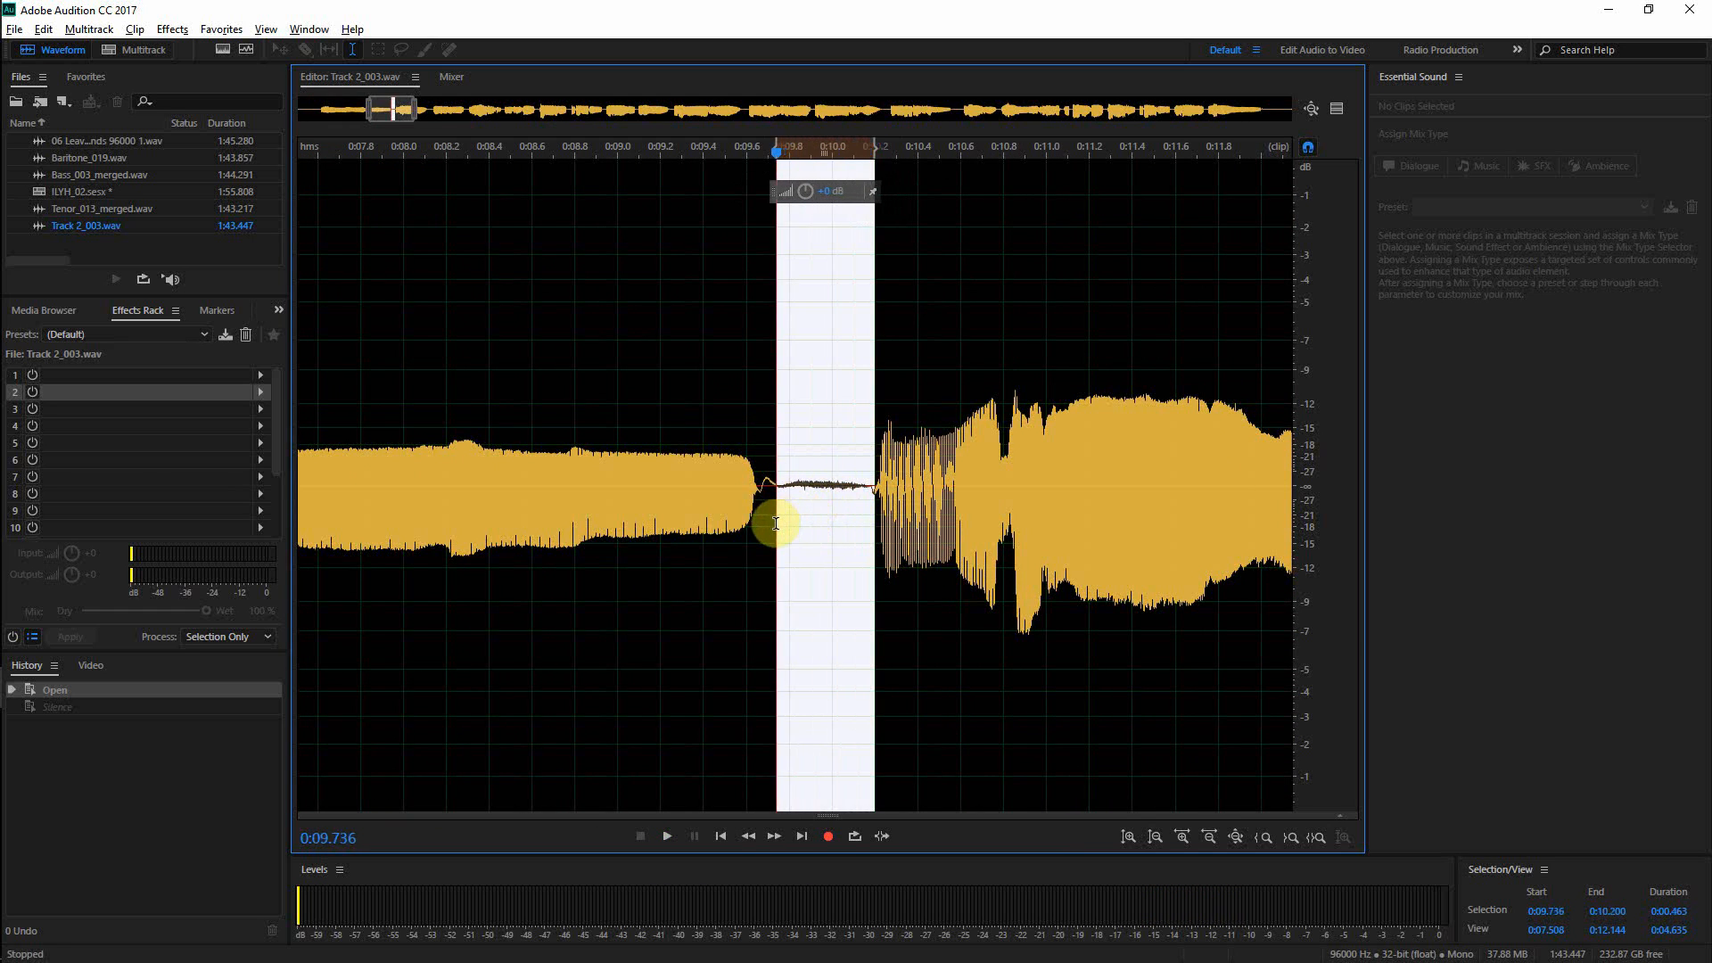
key("space")
scroll(829, 219, "down", 1)
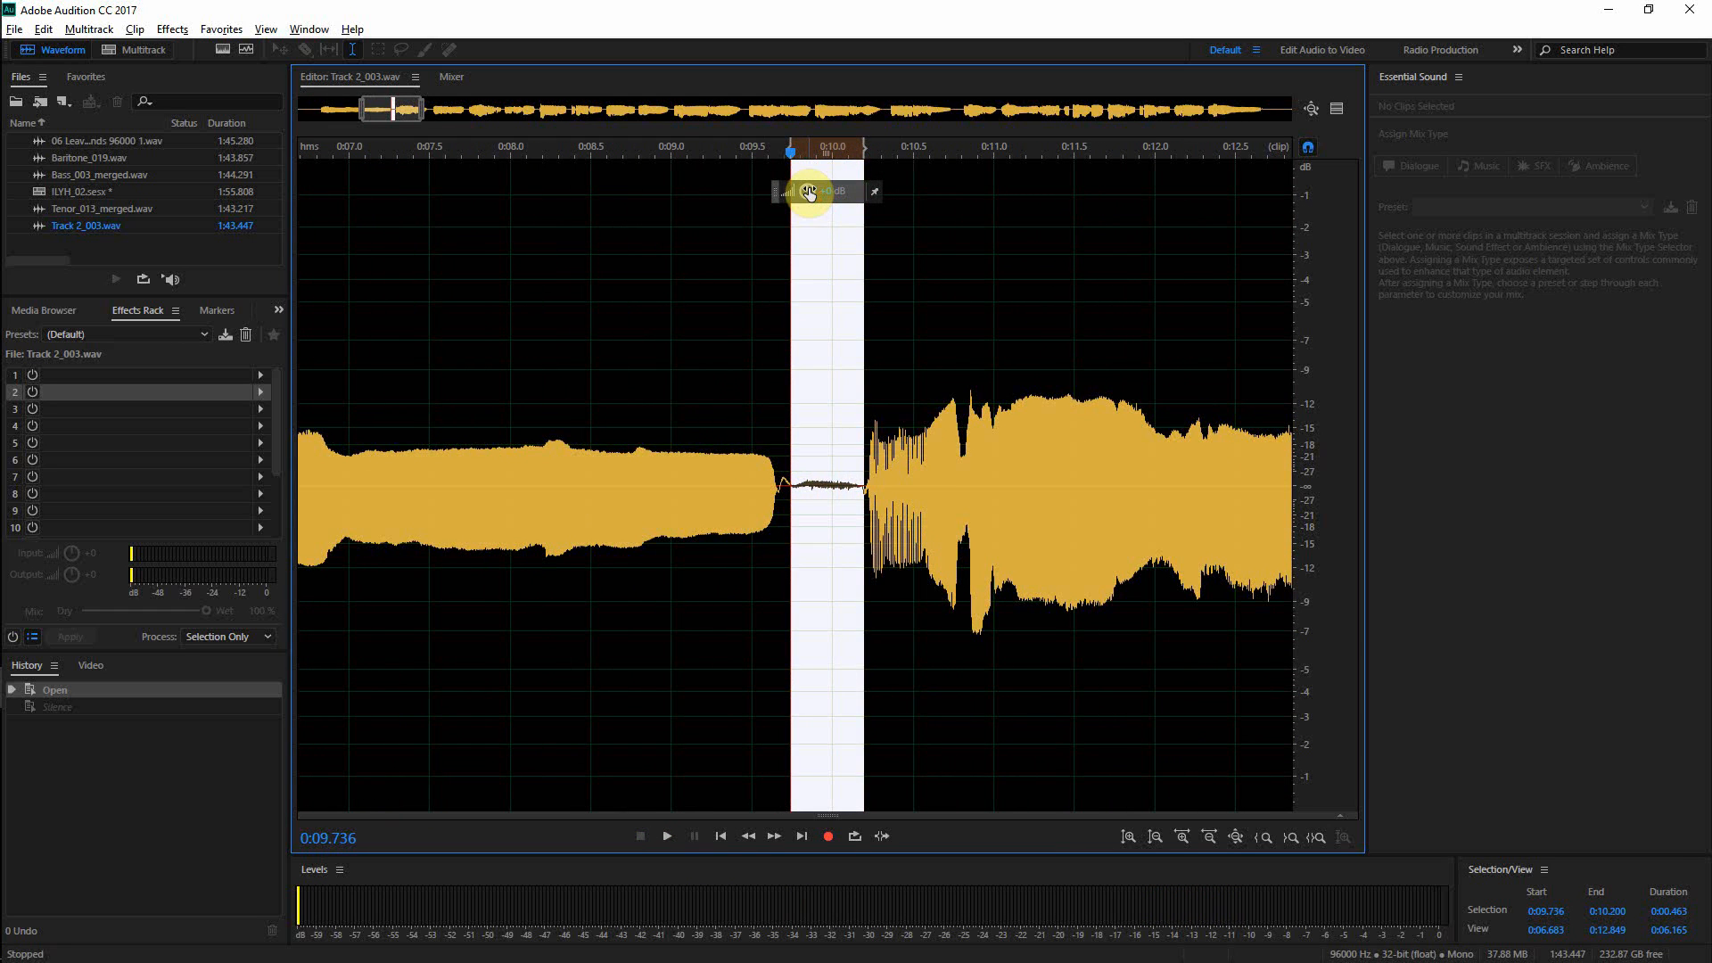
left_click_drag(795, 189, 795, 191)
left_click(672, 325)
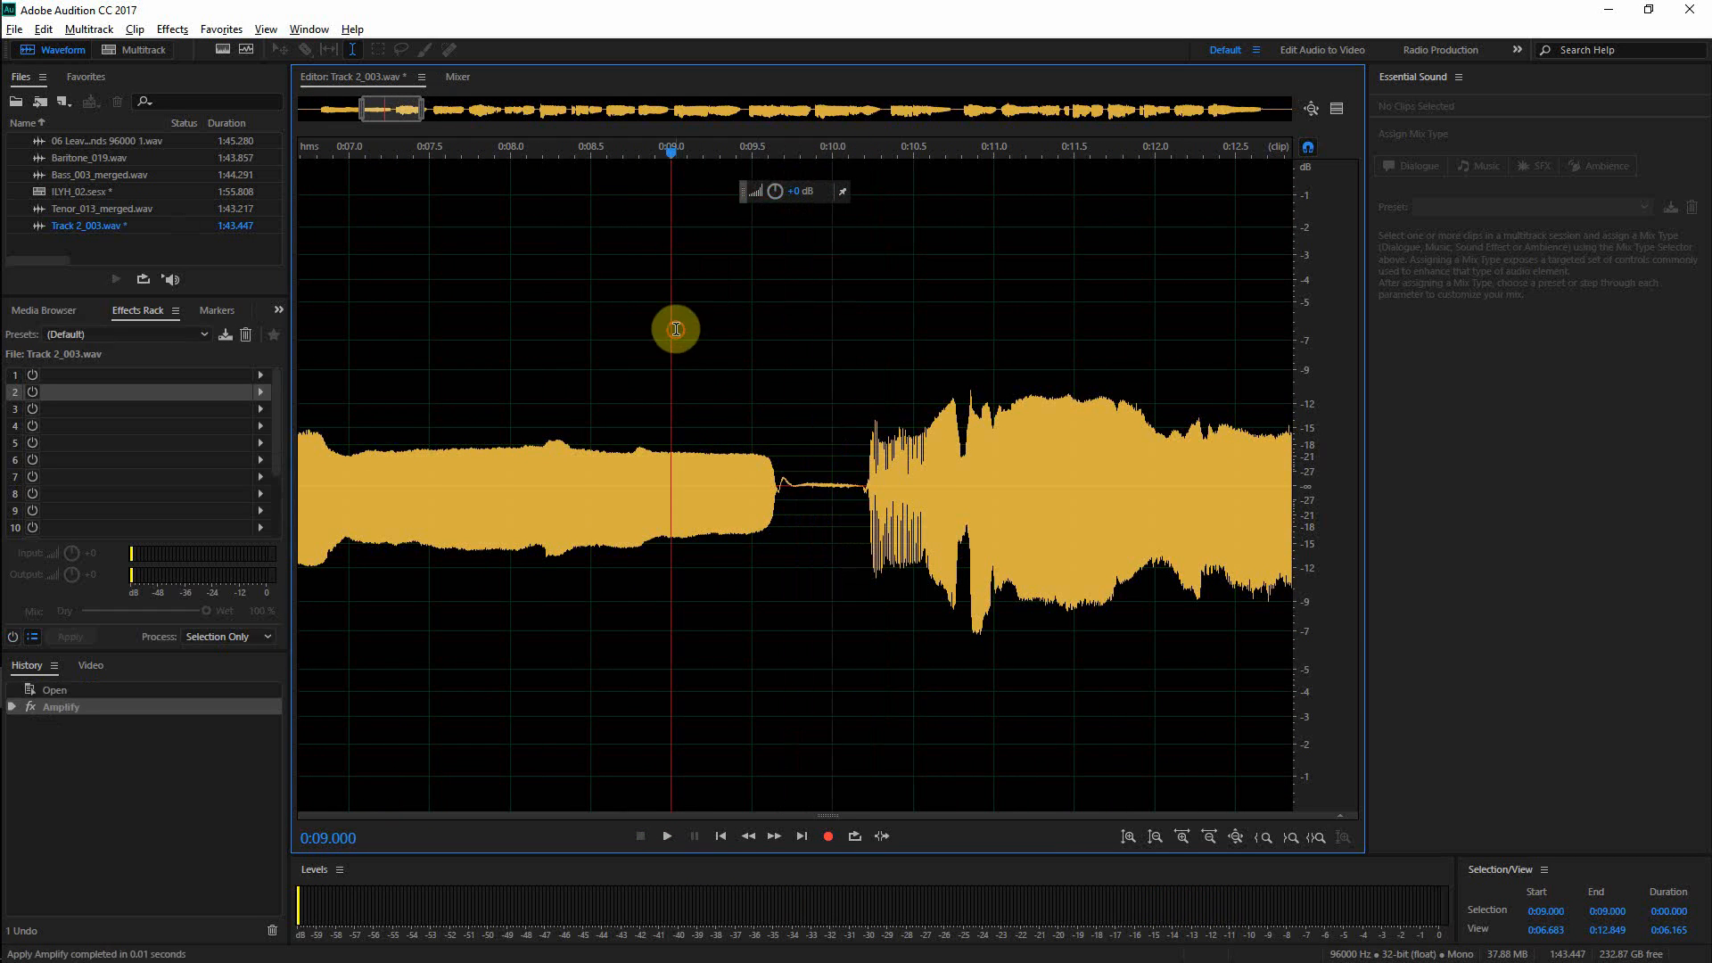
key("space")
scroll(701, 427, "down", 4)
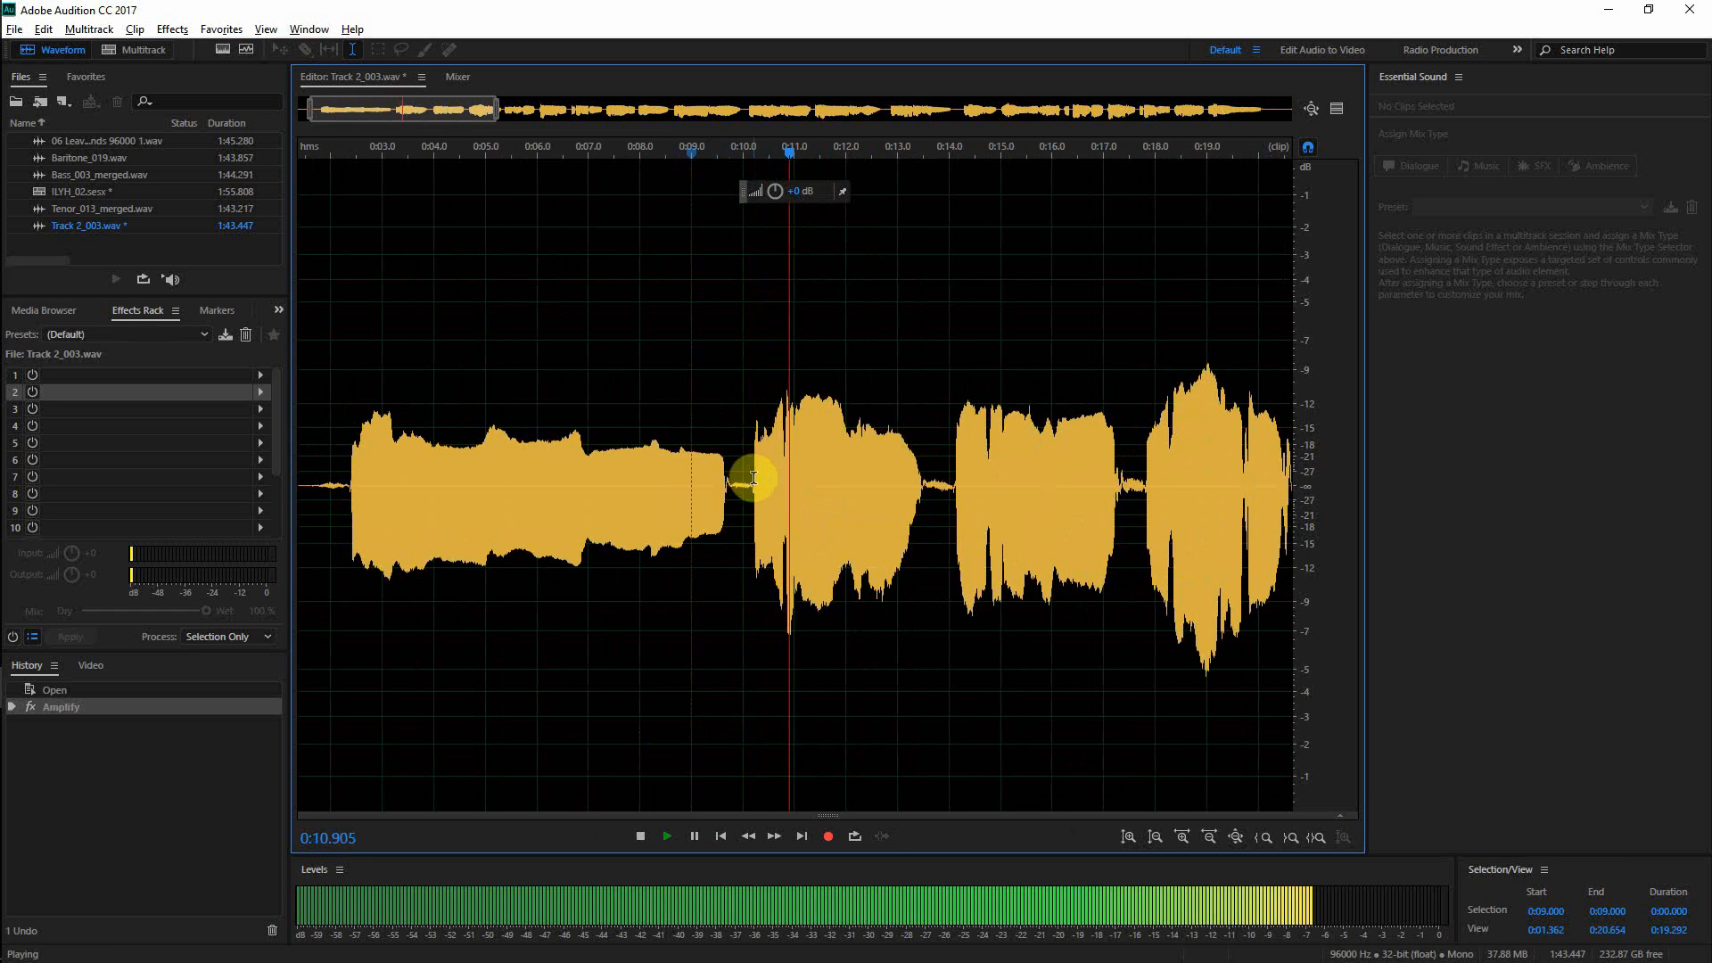
- Lower the volume of the gap from 0:13.500 to 0:14.106 between the second and third phrases
scroll(980, 495, "up", 2)
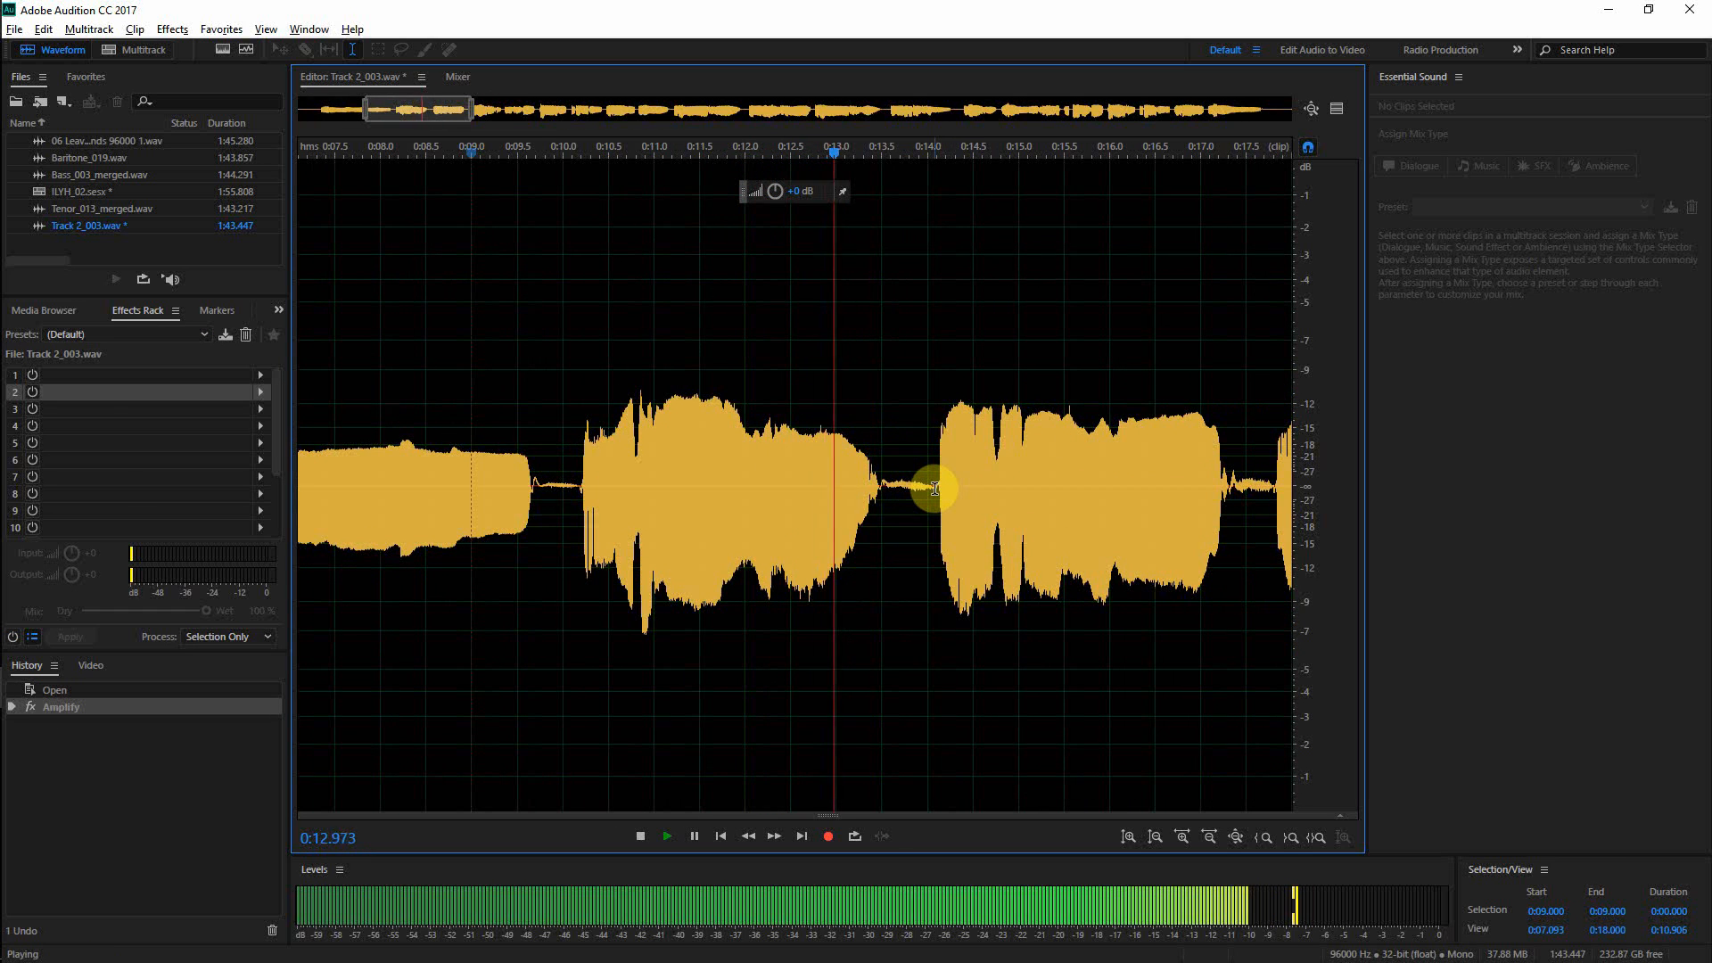
left_click_drag(936, 490, 884, 505)
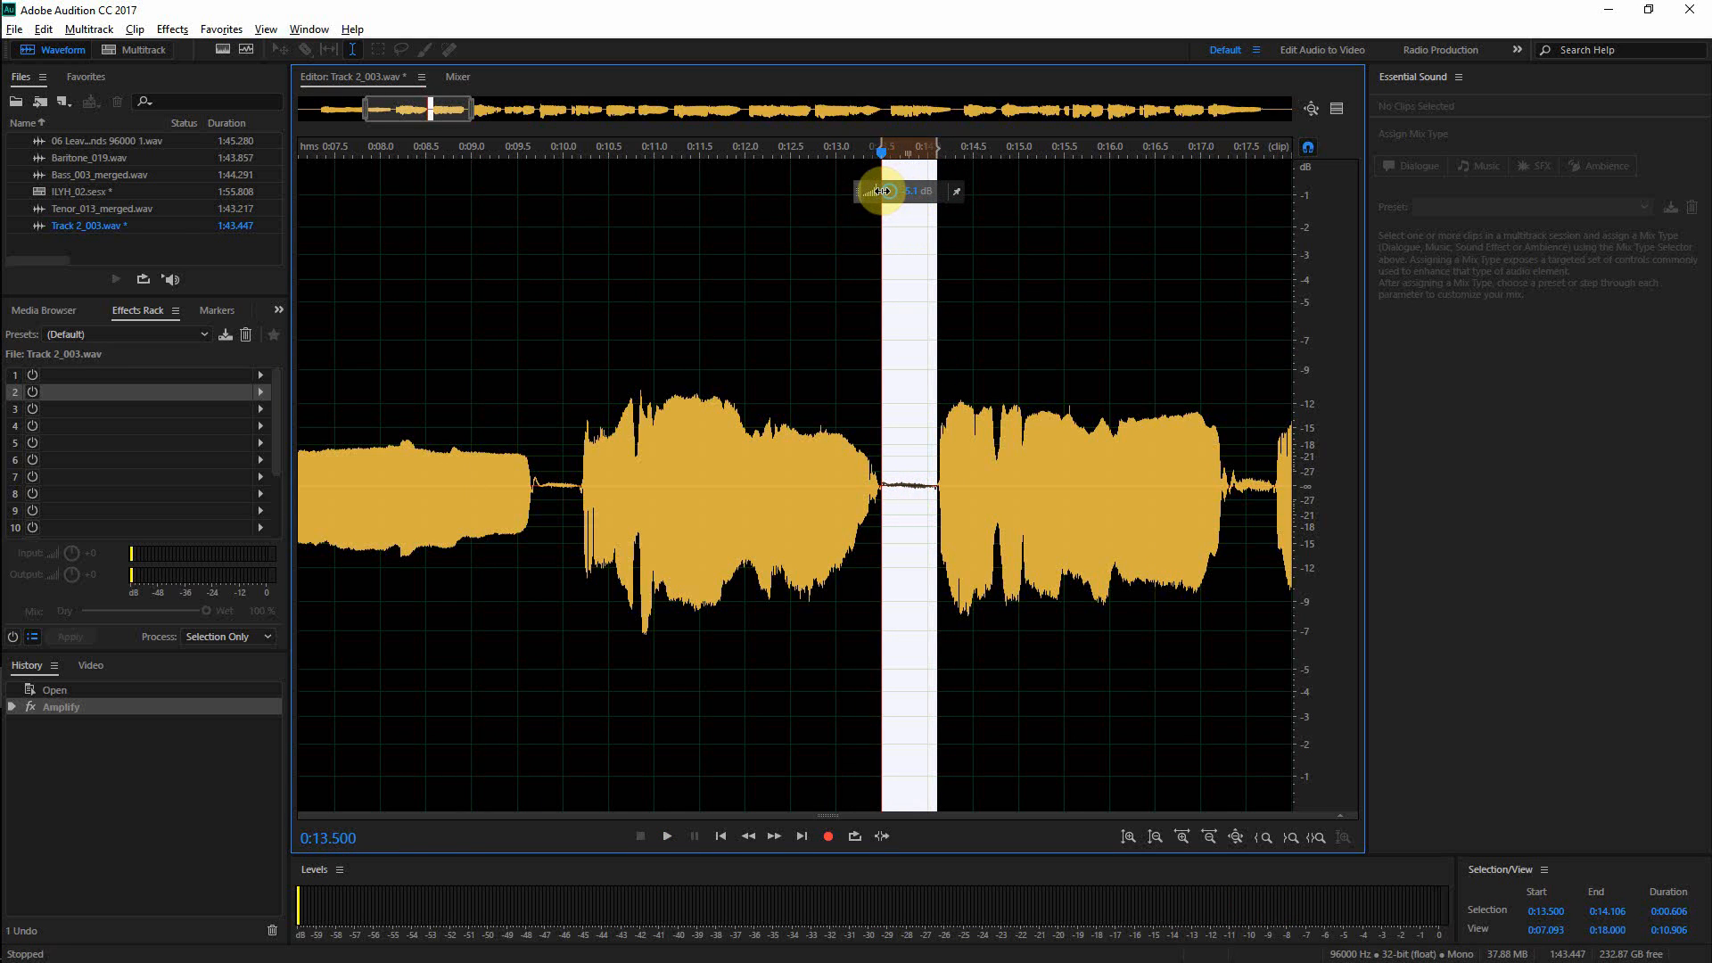
left_click_drag(881, 191, 884, 191)
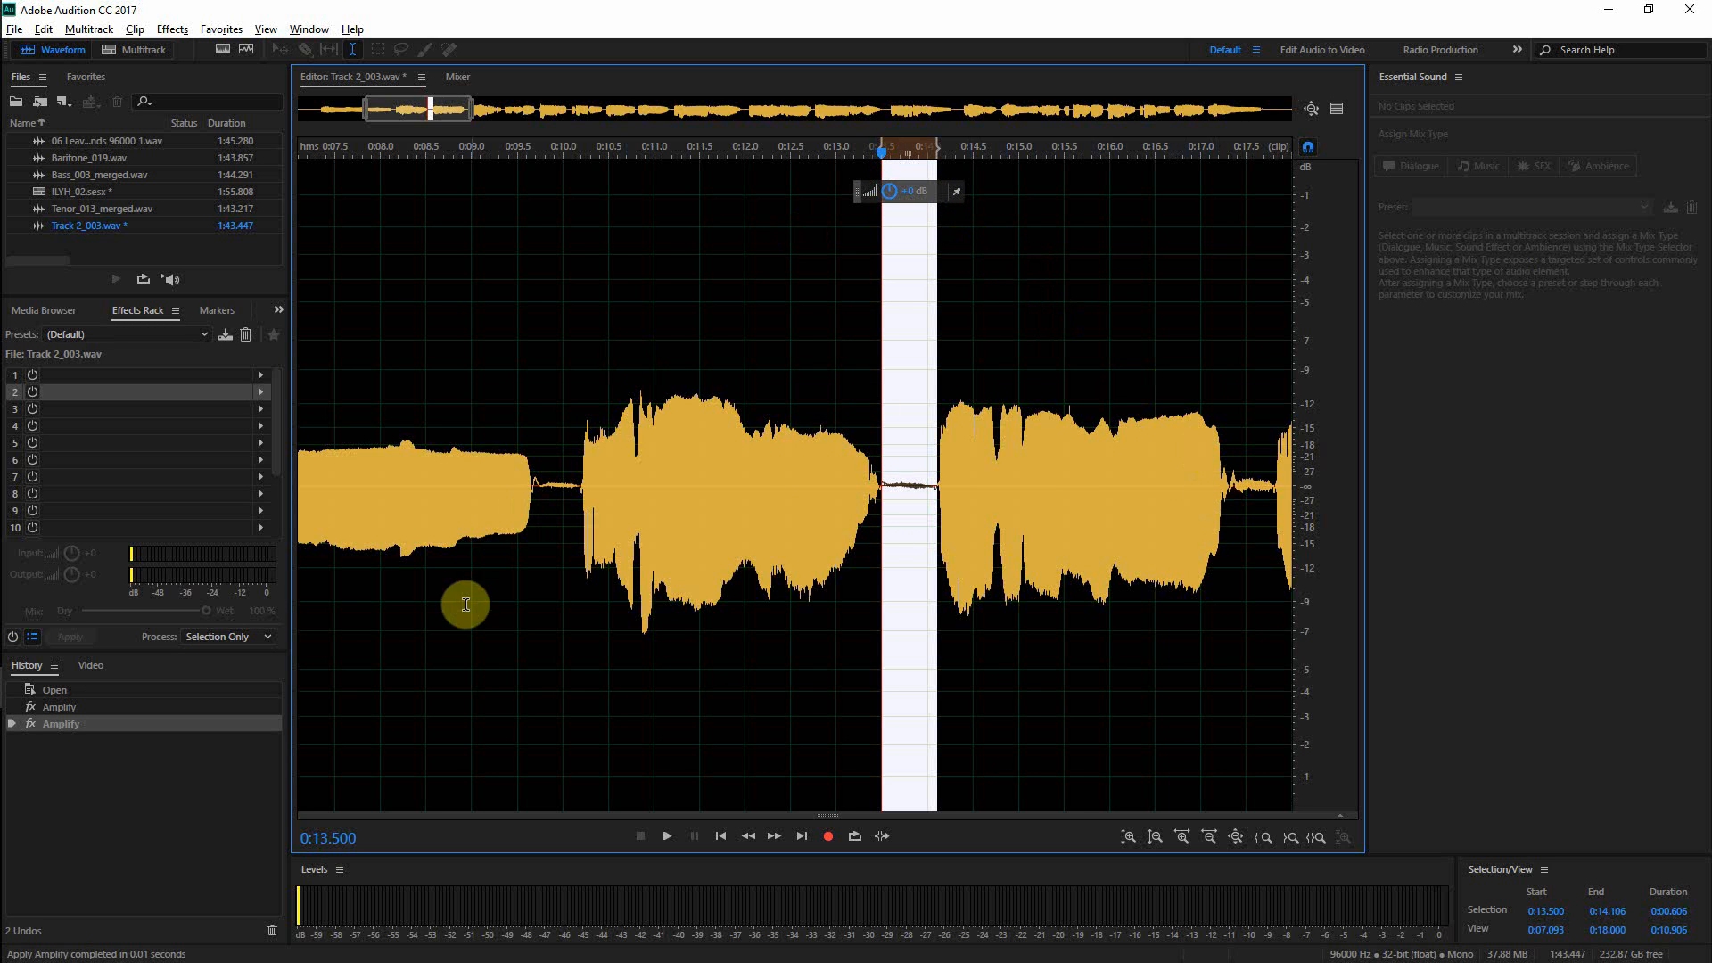
- Play the start of the recording from 0:01.300 to hear the sound before the first phrase
left_click_drag(401, 109, 321, 111)
key("space")
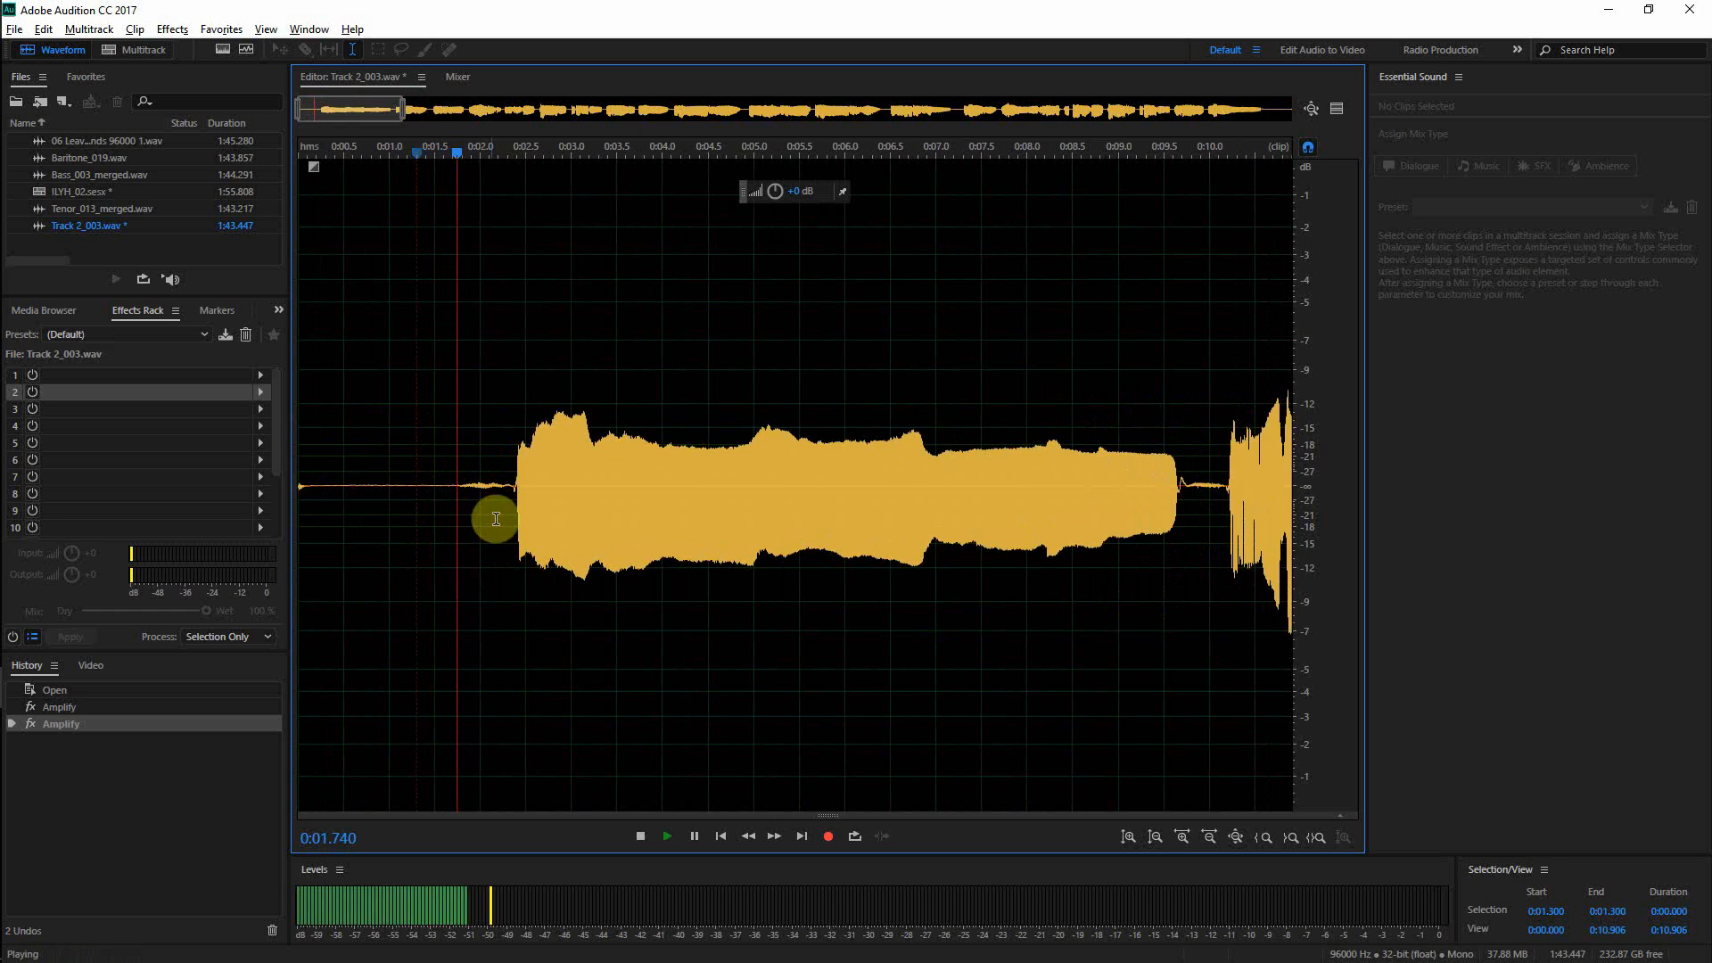
key("space")
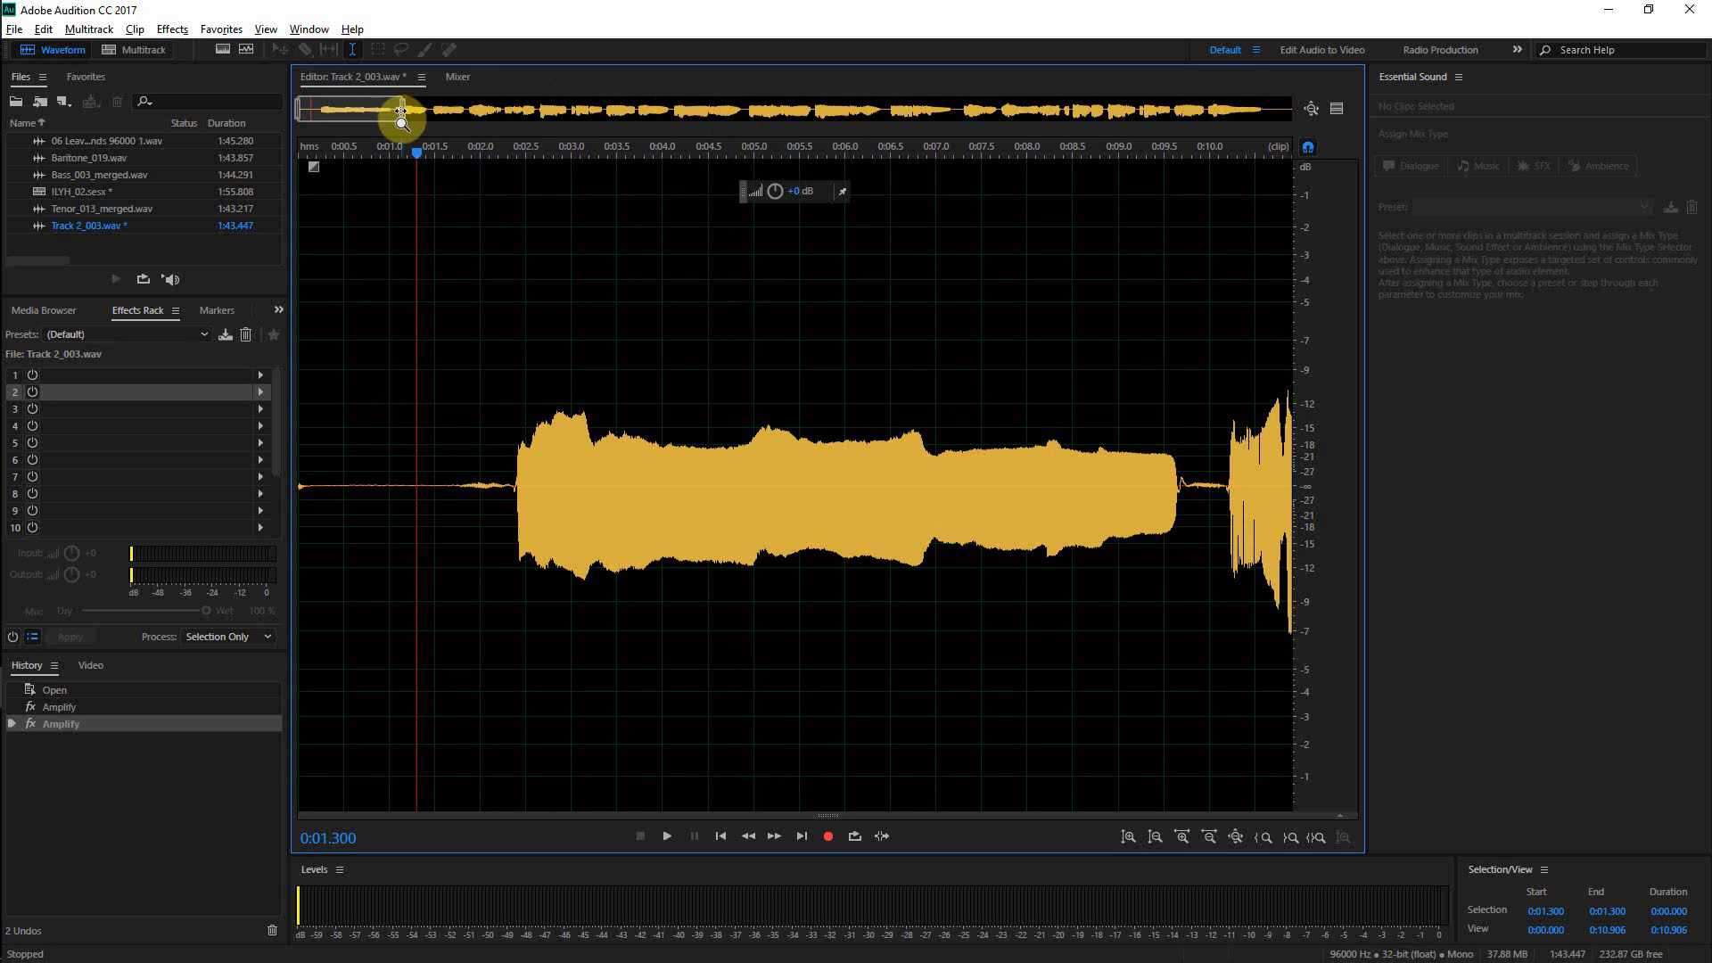
- Play the gap from 0:17.369 to 0:17.809, lower its volume and listen to the transition from 0:15.129
left_click_drag(372, 101, 494, 114)
left_click_drag(635, 494, 596, 496)
key("space")
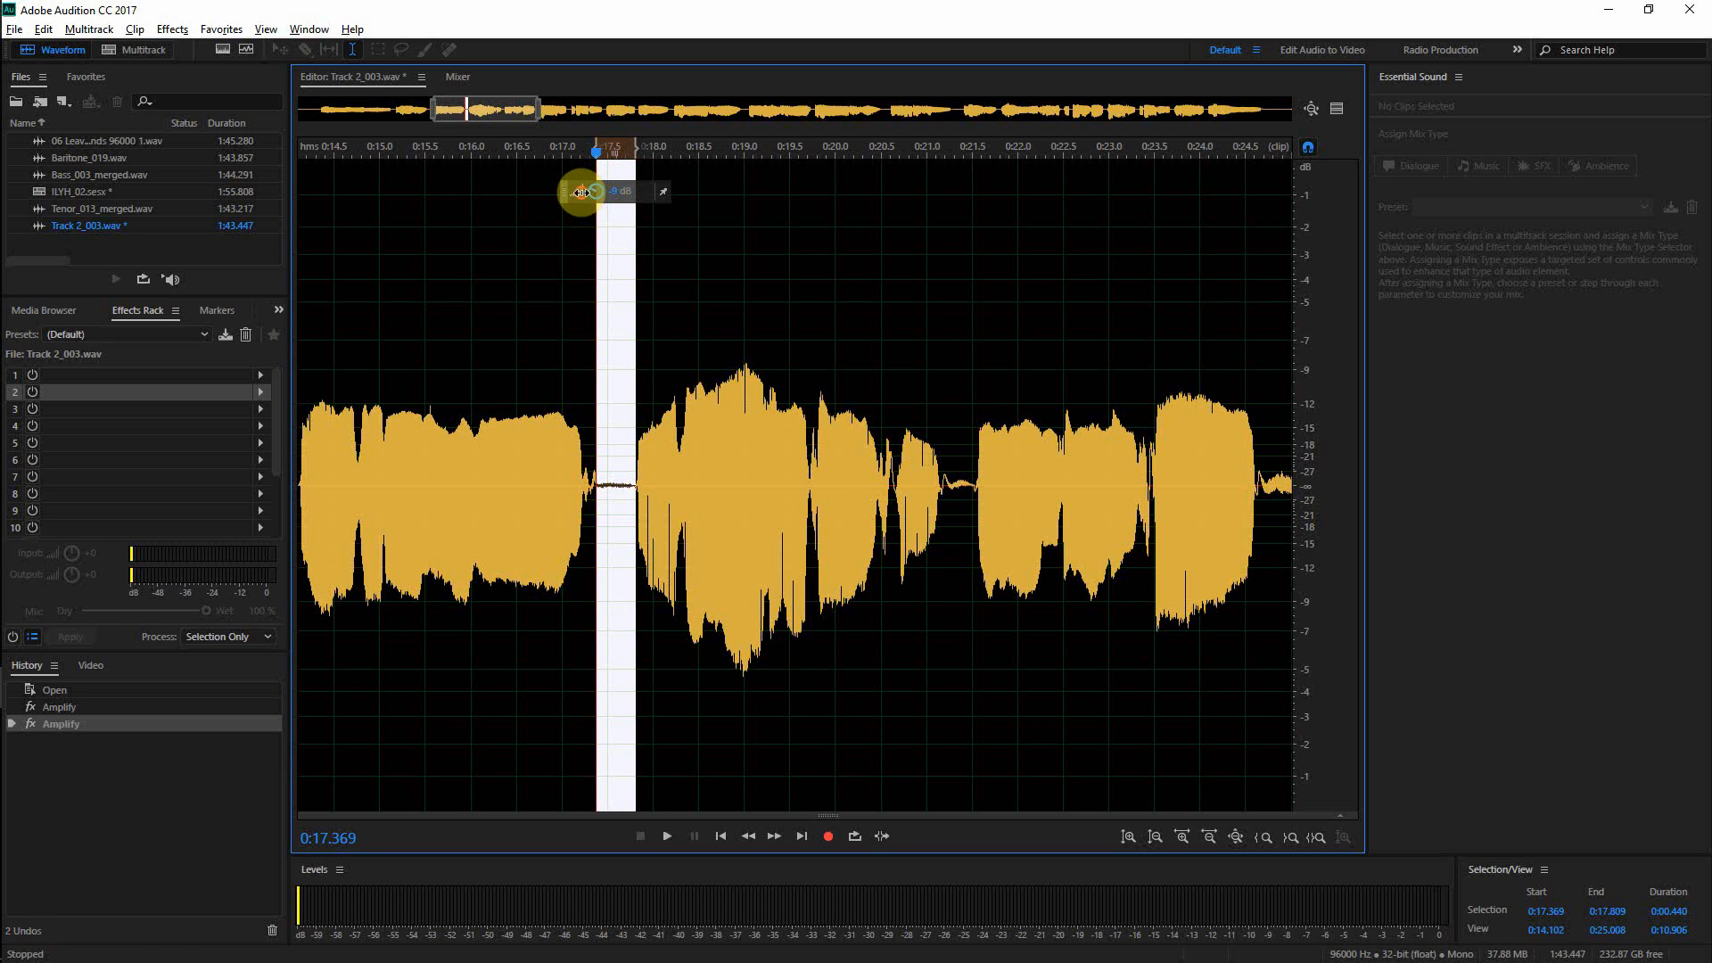
left_click_drag(580, 191, 581, 192)
left_click(391, 324)
key("space")
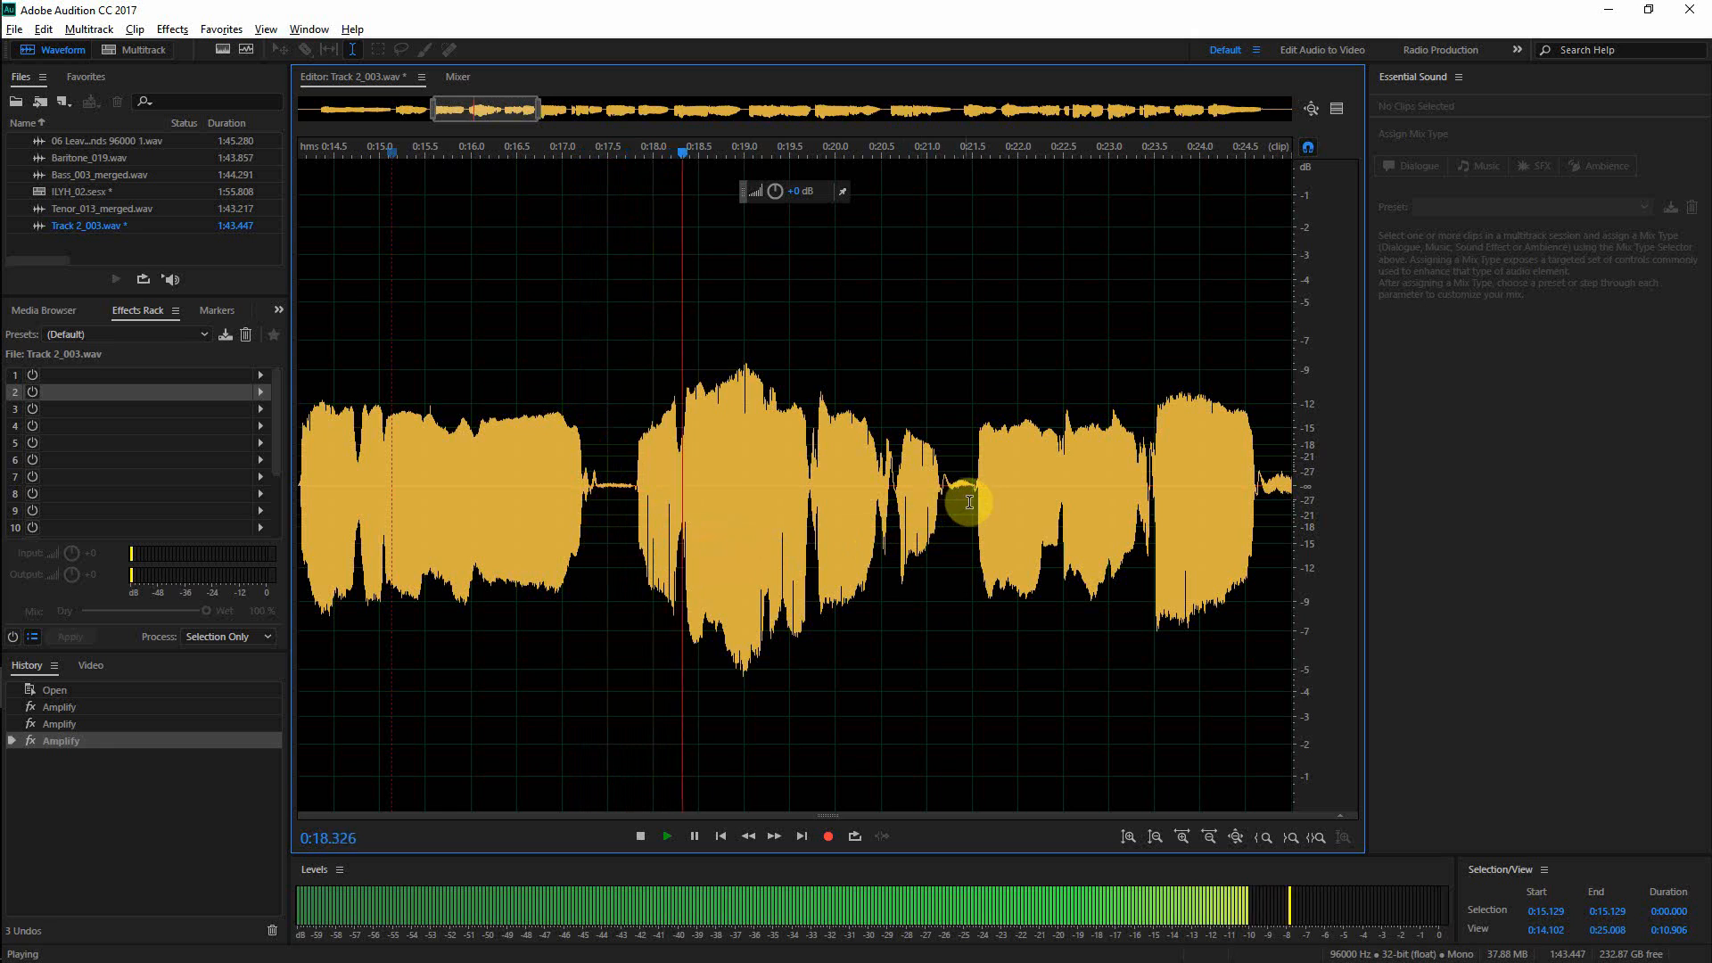
key("space")
- Compare the gap near 0:17.5 without and with its volume reduction by undoing and restoring it, playing from 0:15.148 and 0:16.500
key("ctrl+z")
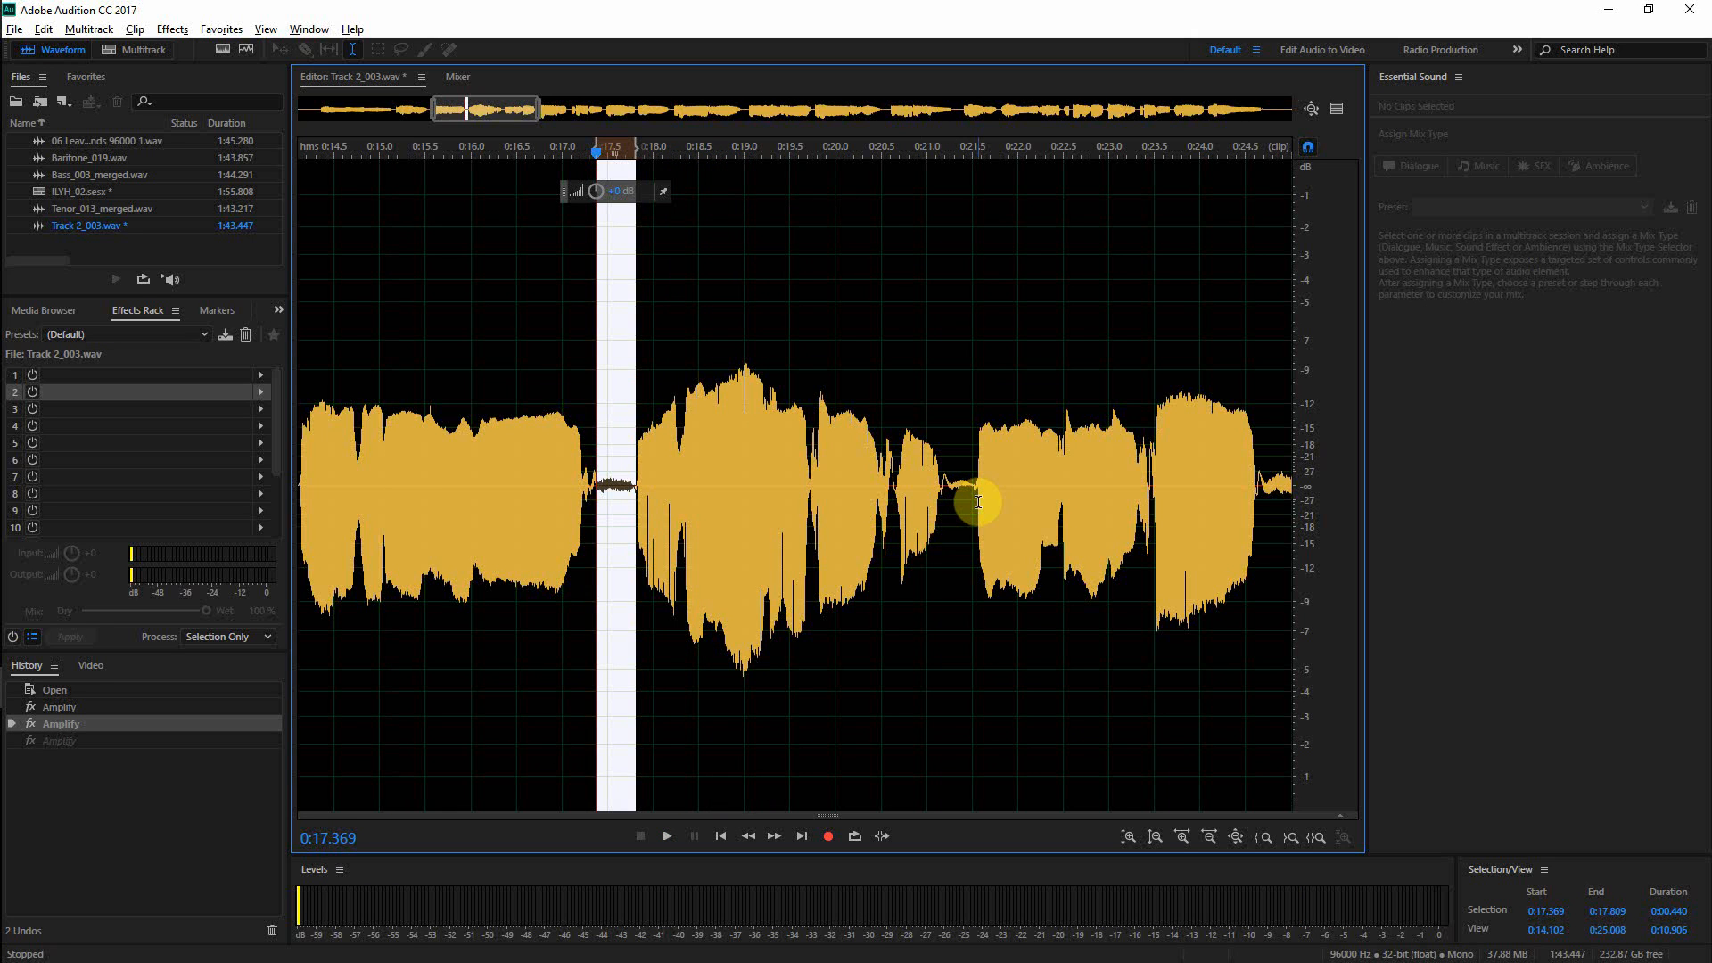
left_click(393, 367)
key("space")
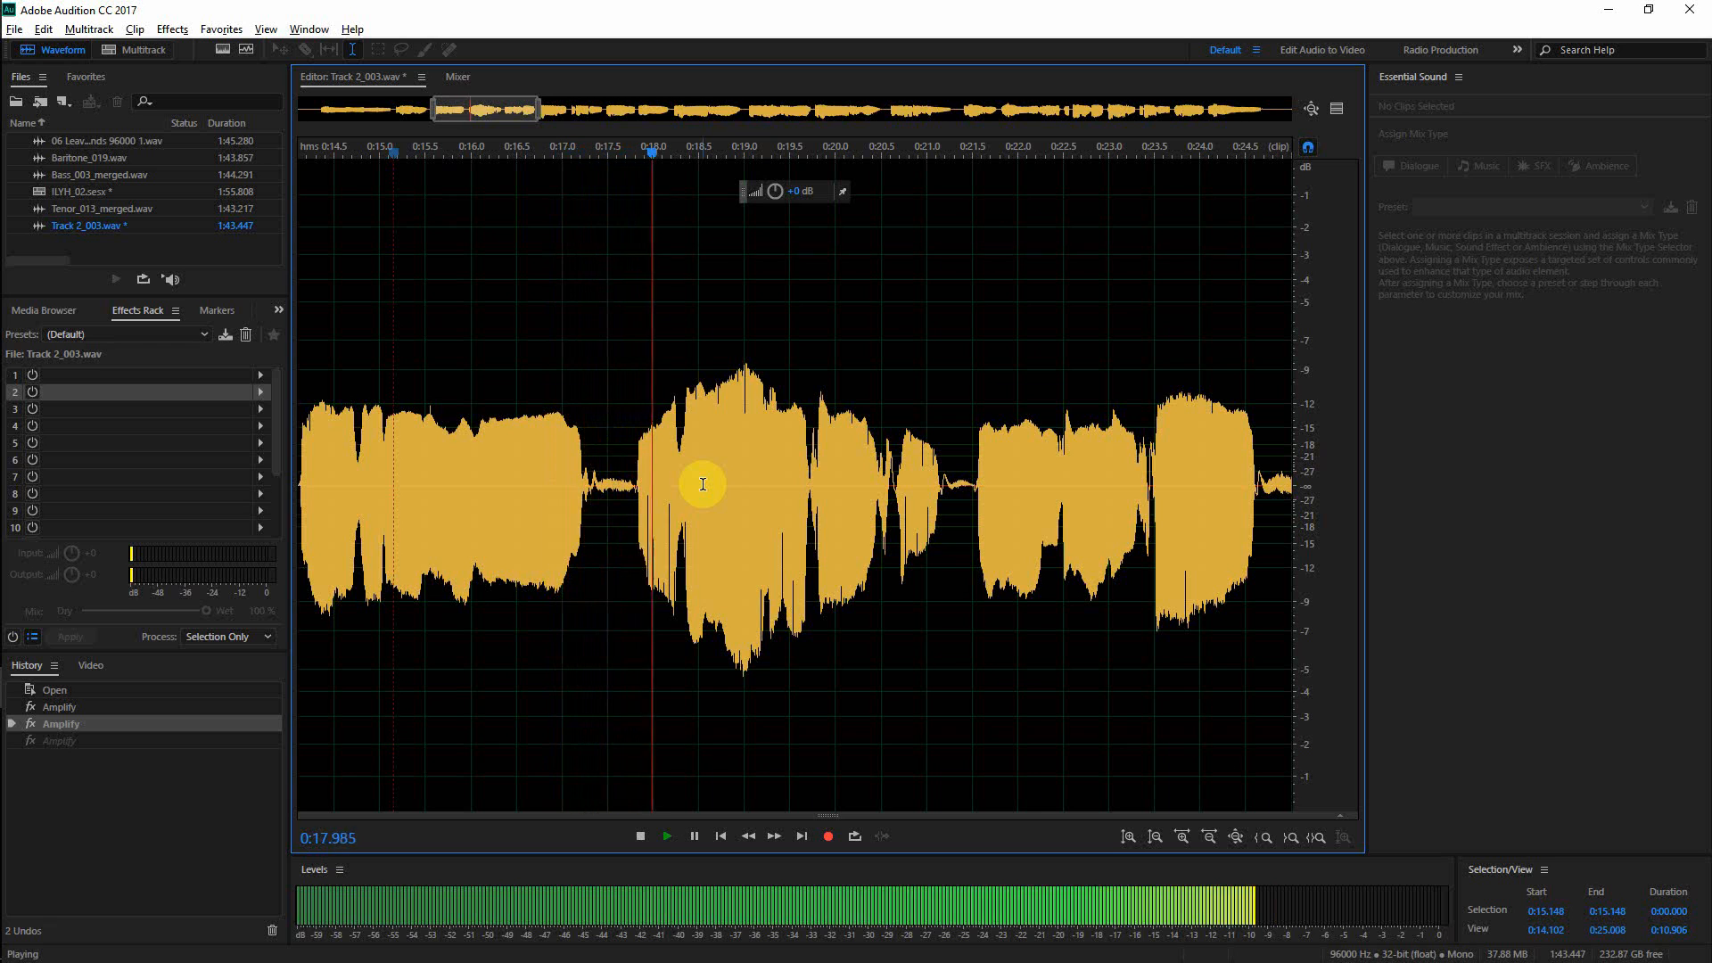
key("space")
left_click(51, 746)
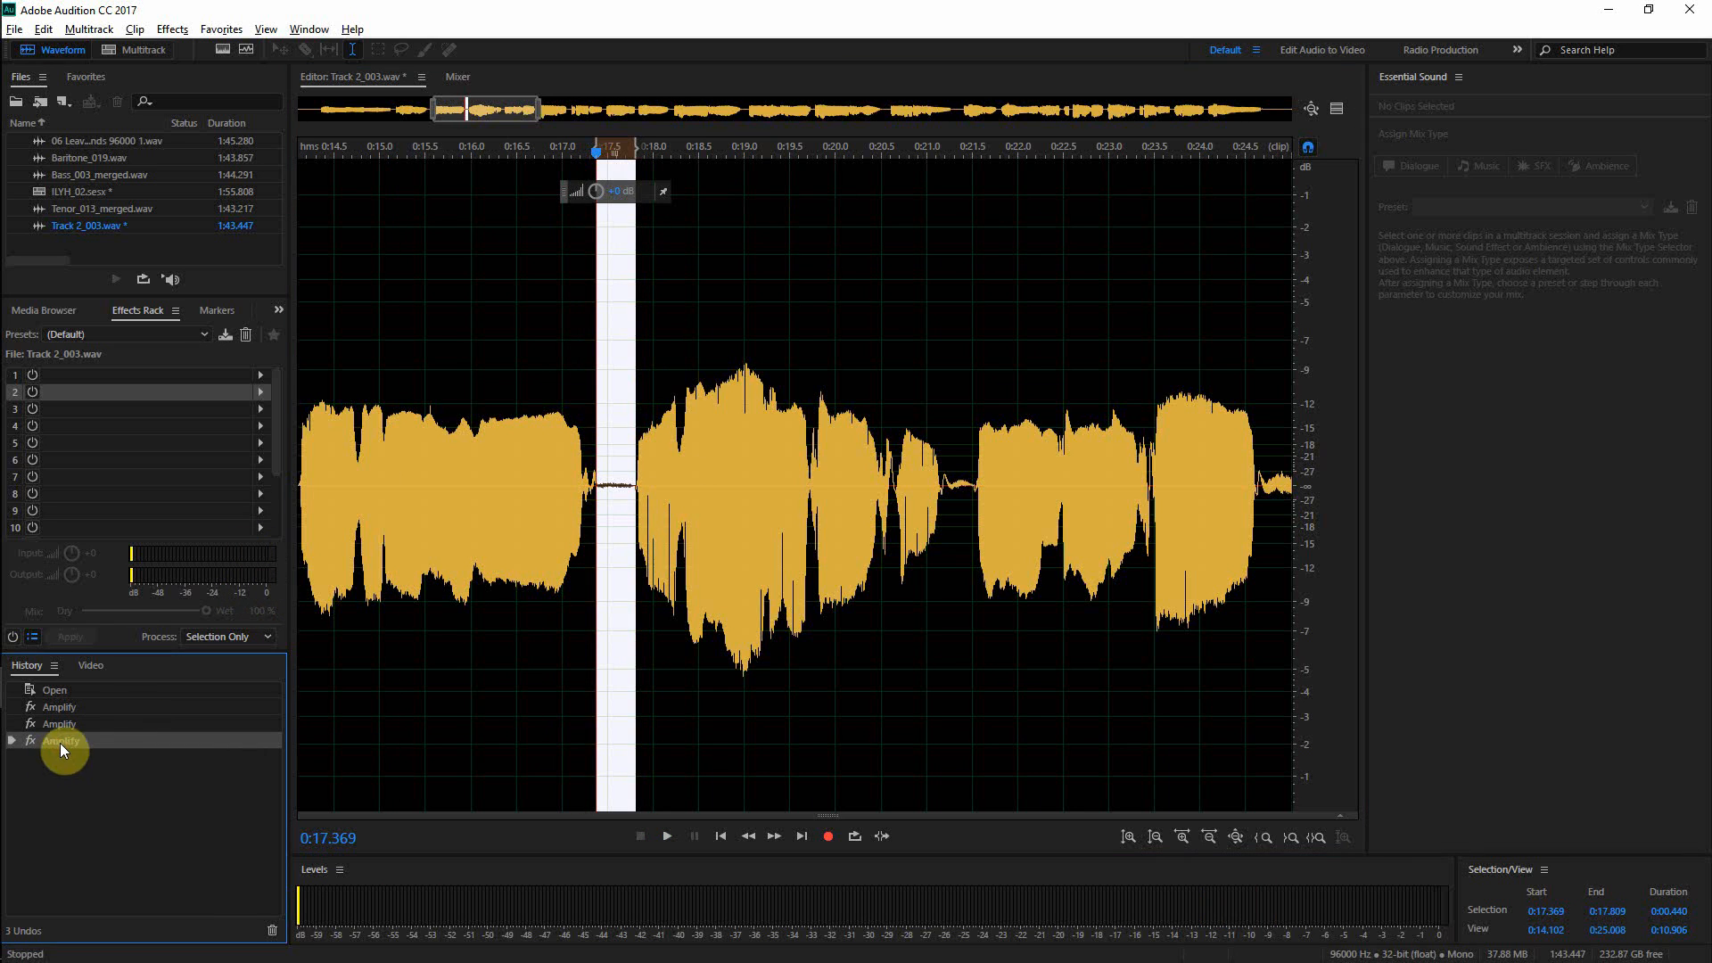
left_click(518, 387)
key("space")
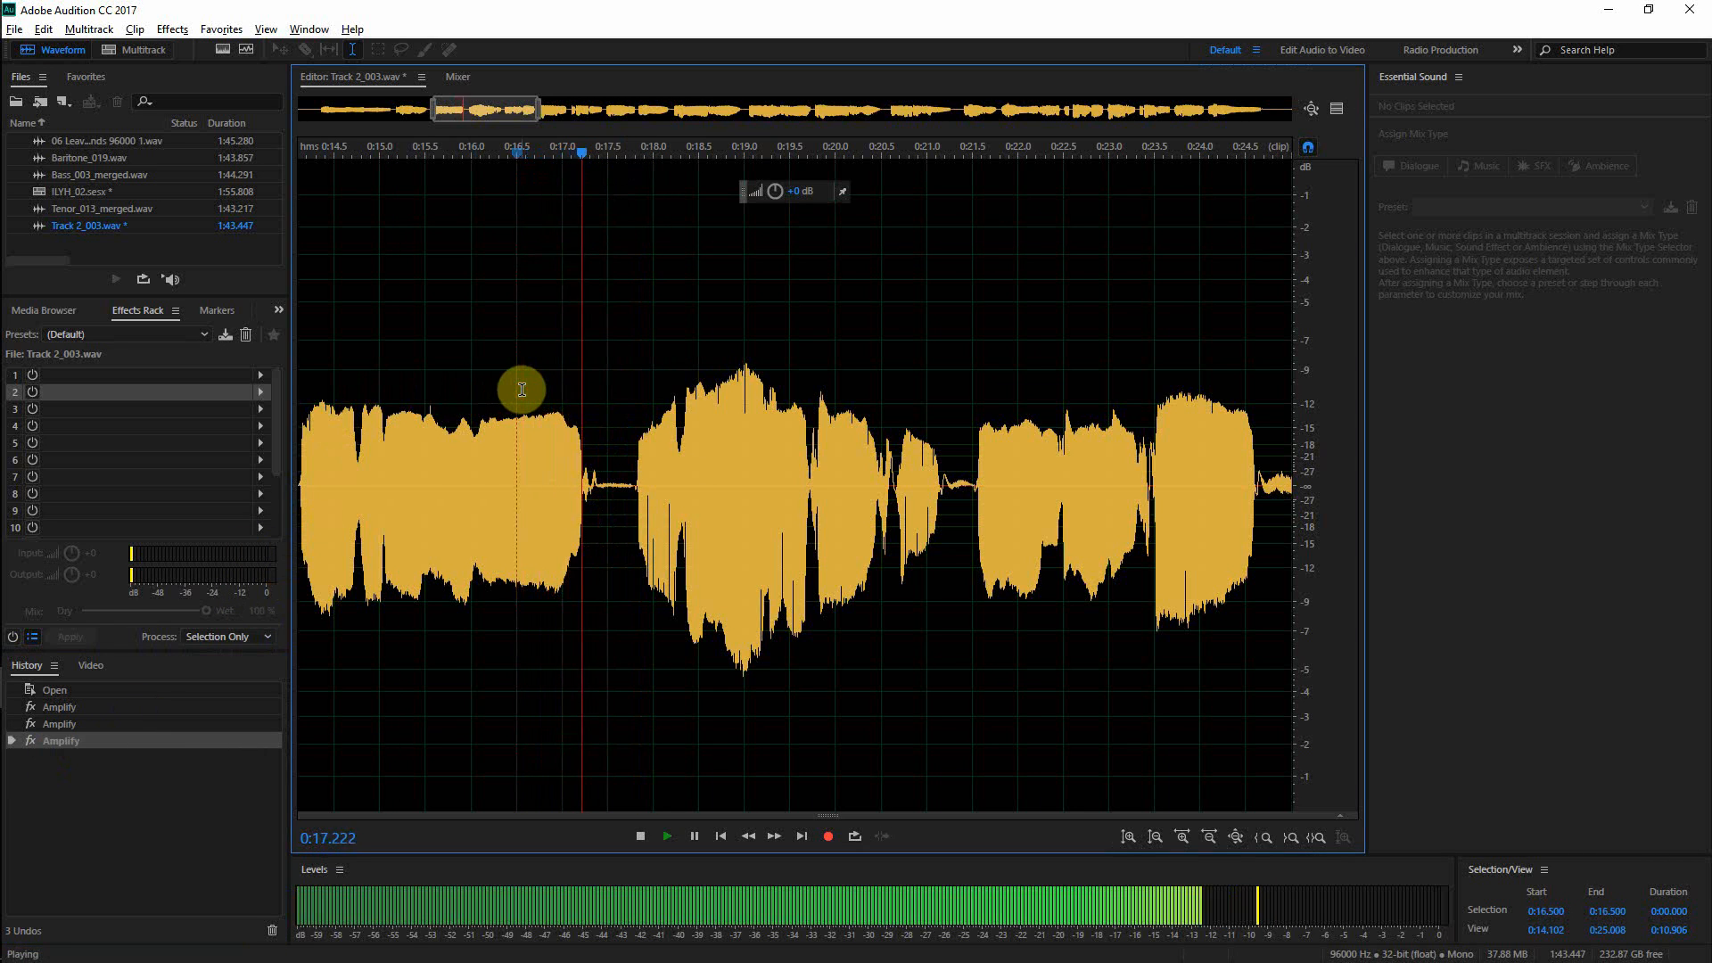
key("space")
- Play the gap from 0:21.252 to 0:21.500 between two phrases, then lower its volume
left_click_drag(973, 499, 950, 496)
left_click(987, 493)
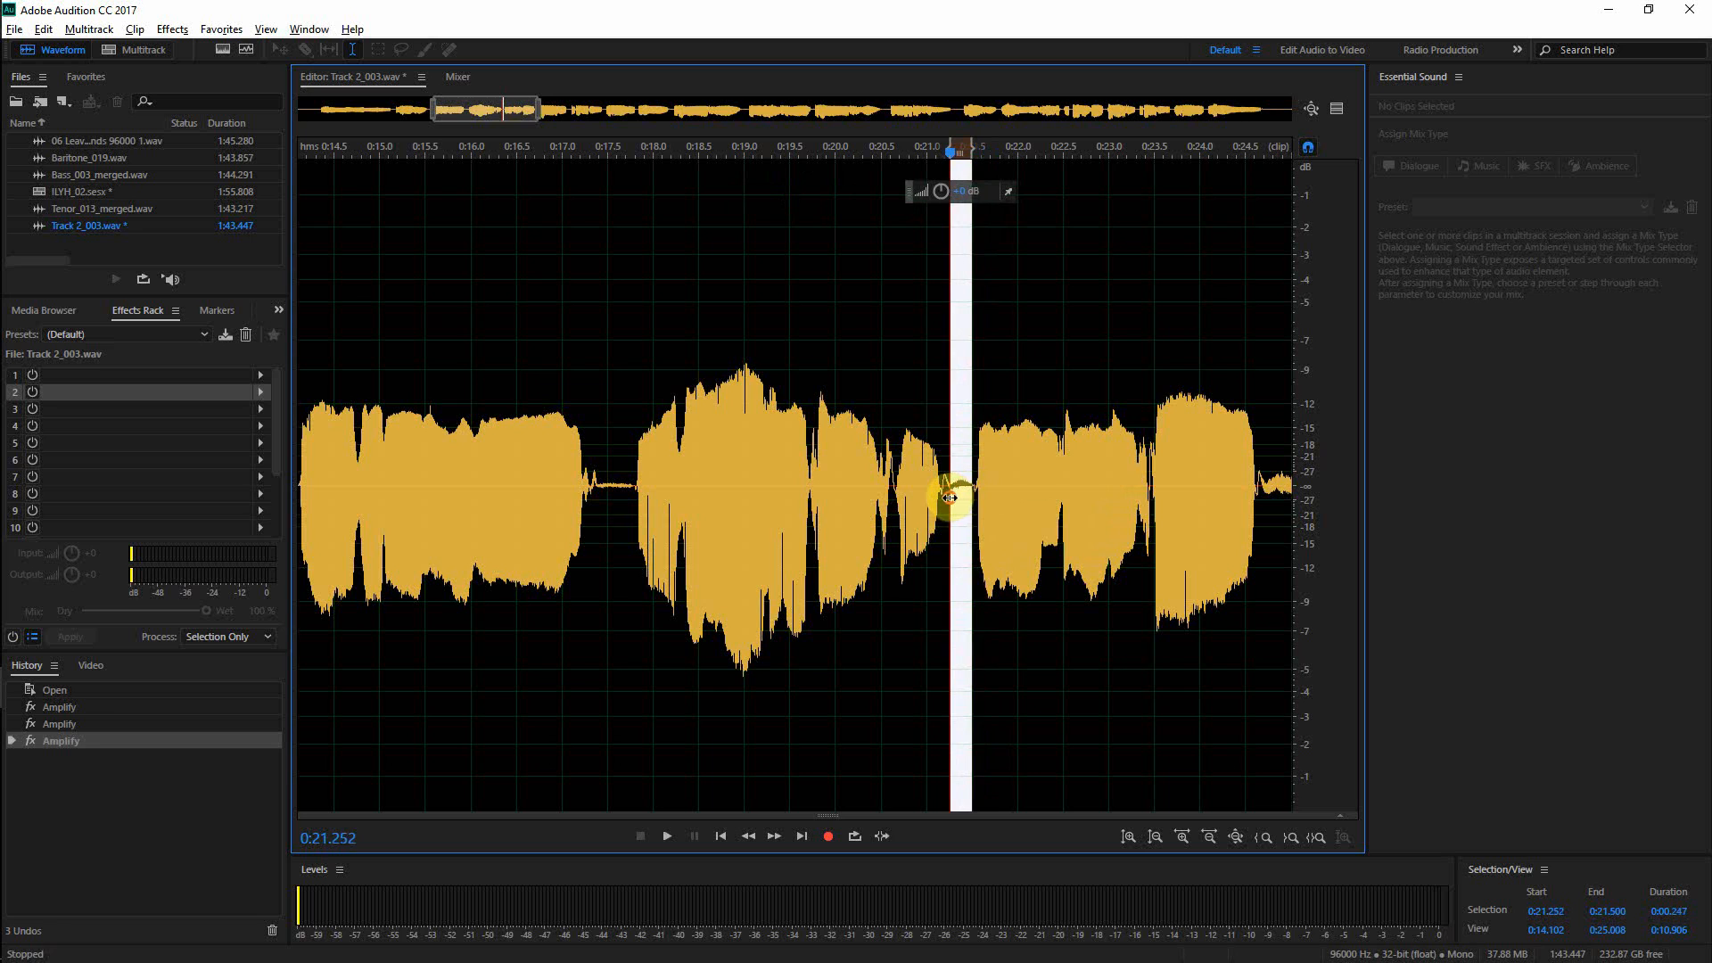
key("space")
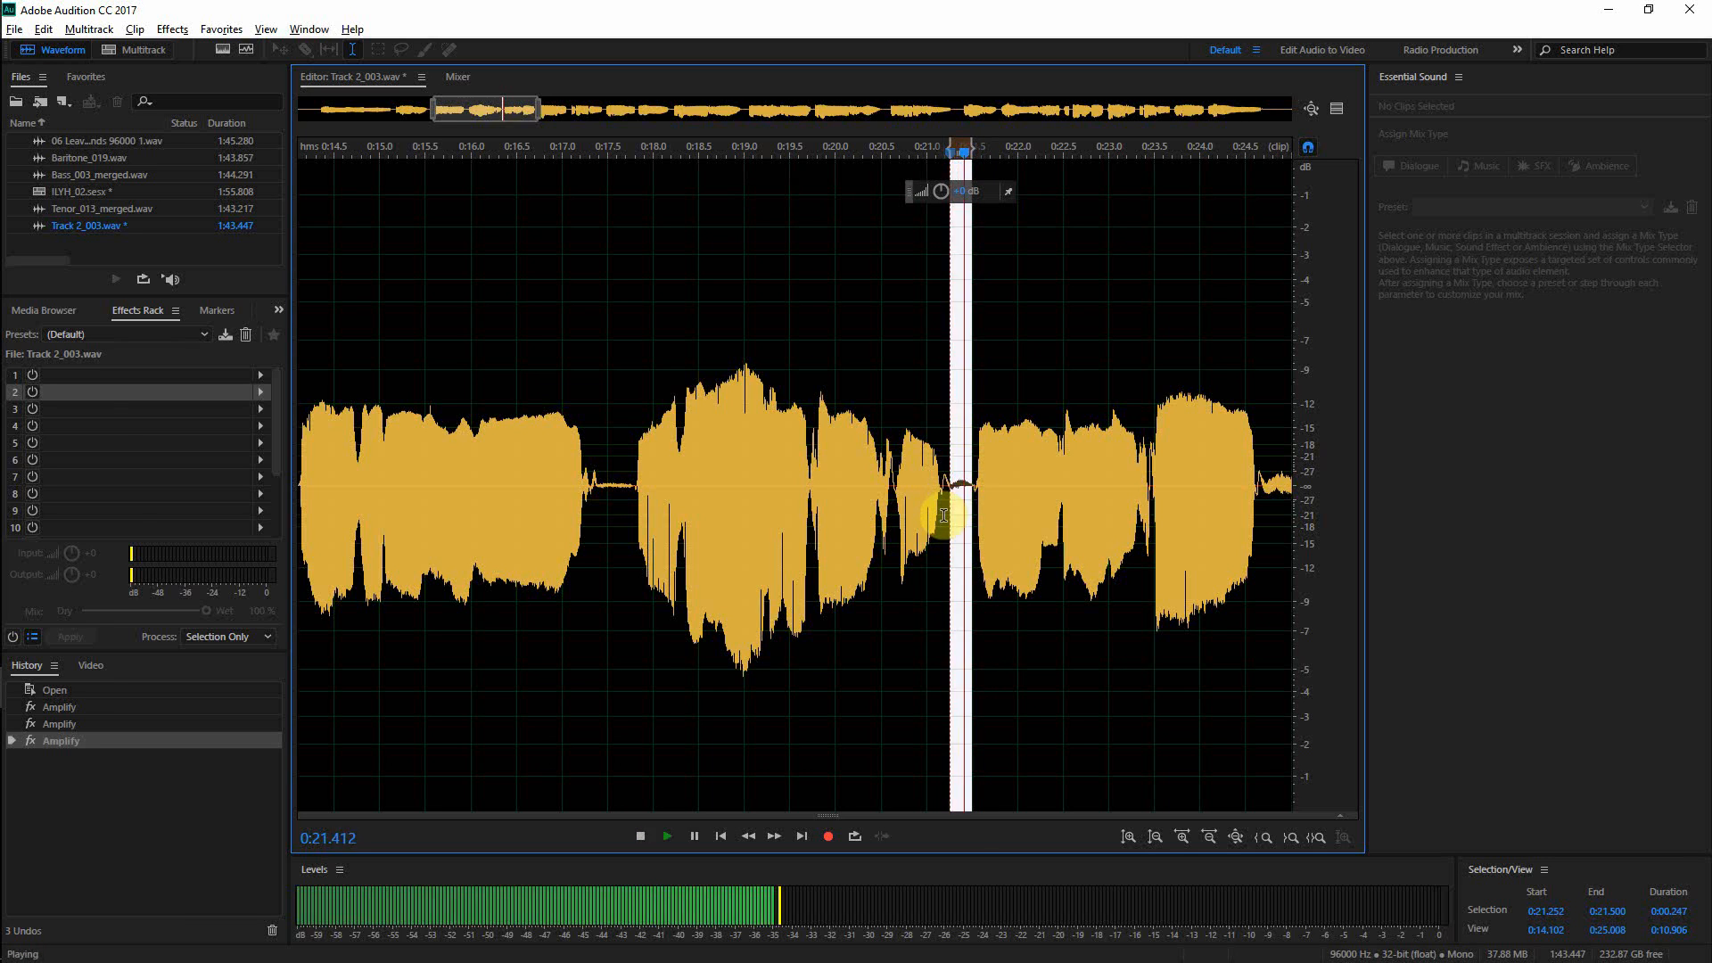
key("space")
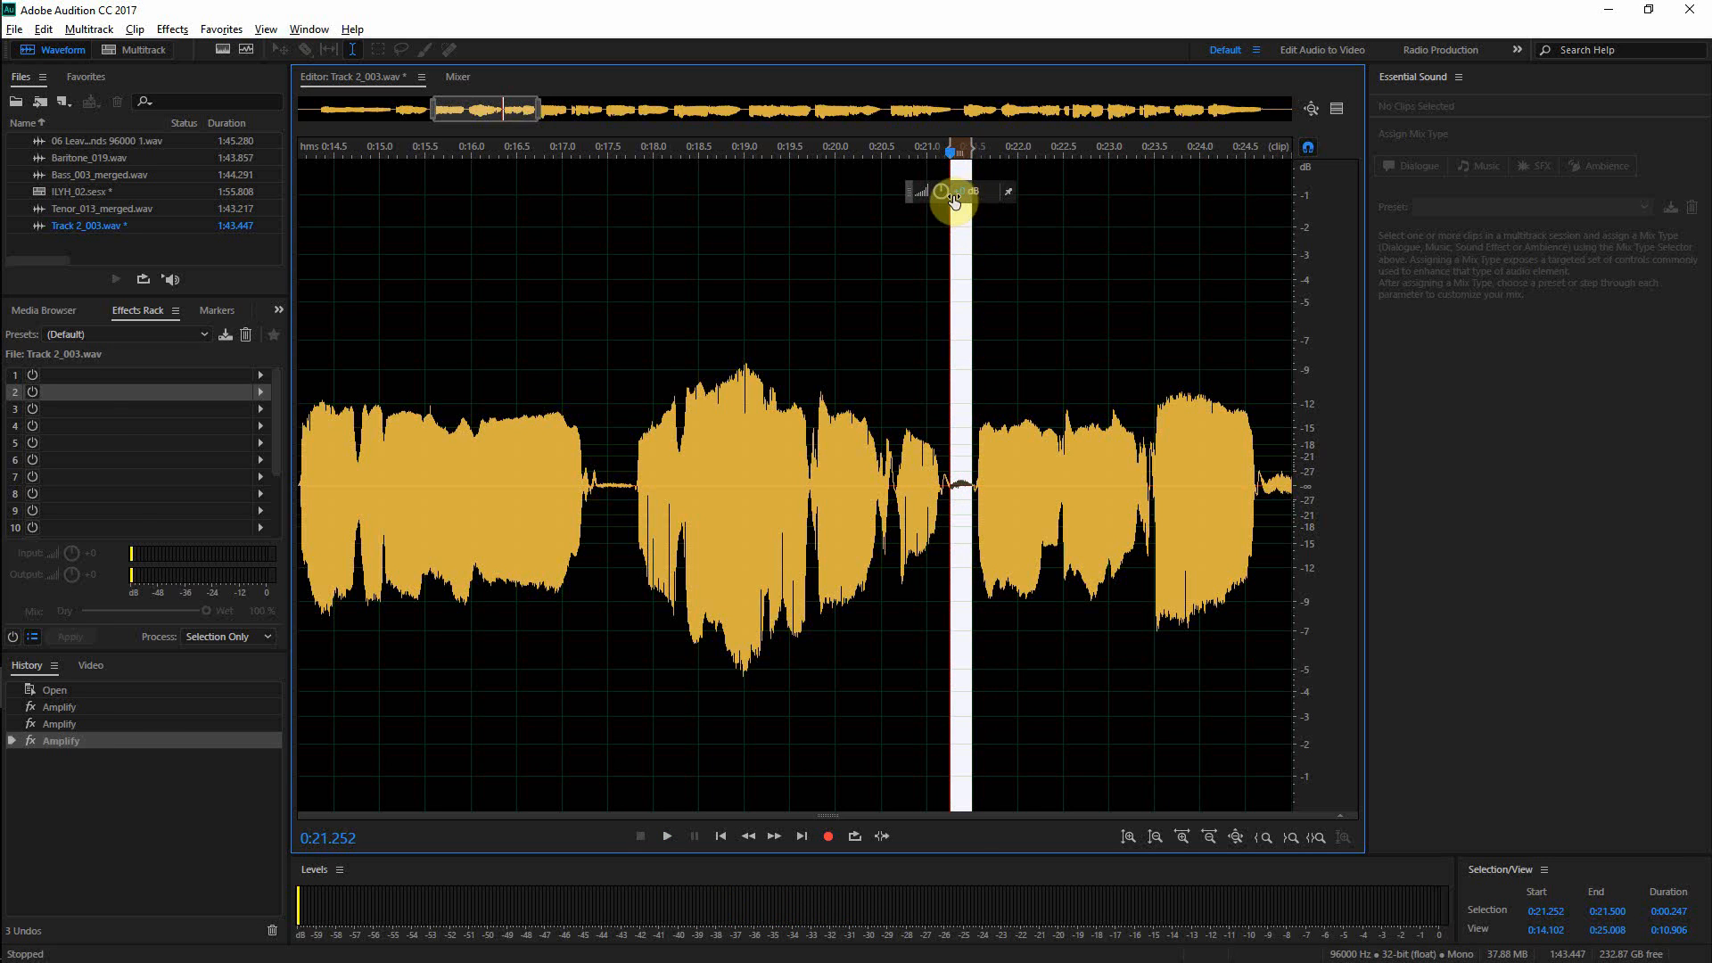
left_click_drag(936, 193, 936, 198)
left_click(902, 336)
- Lower the volume of the breath in the gap from 0:24.675 to 0:25.183
left_click_drag(490, 108, 551, 108)
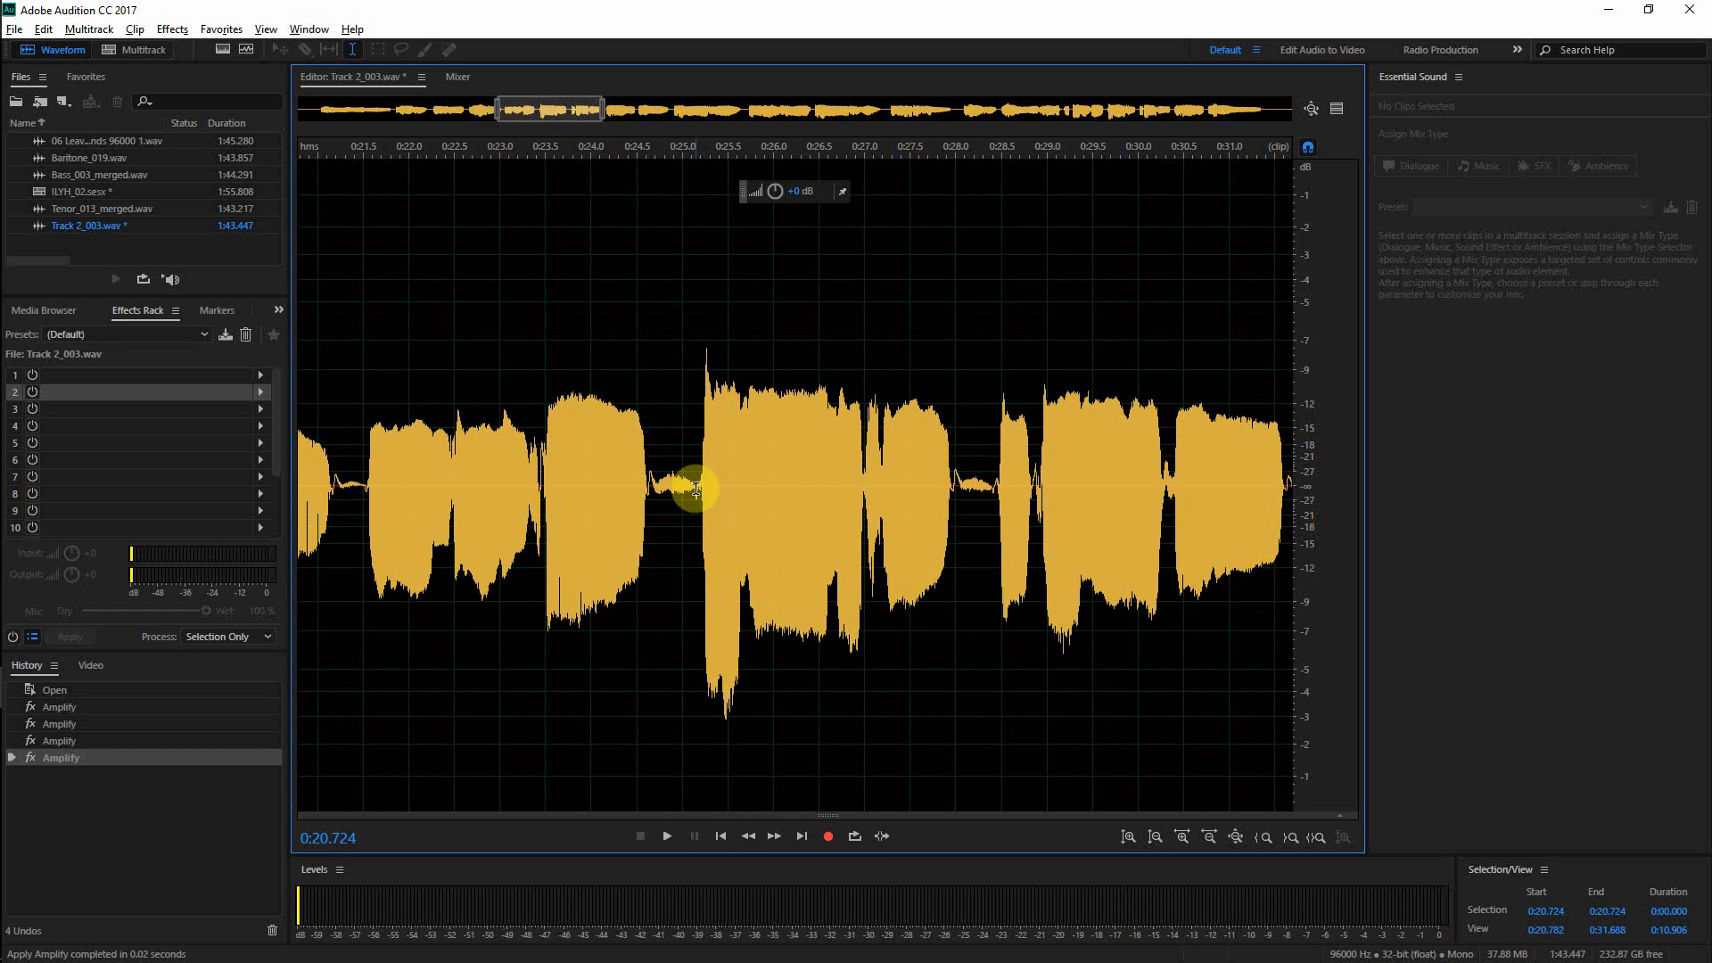
left_click_drag(697, 489, 653, 493)
key("space")
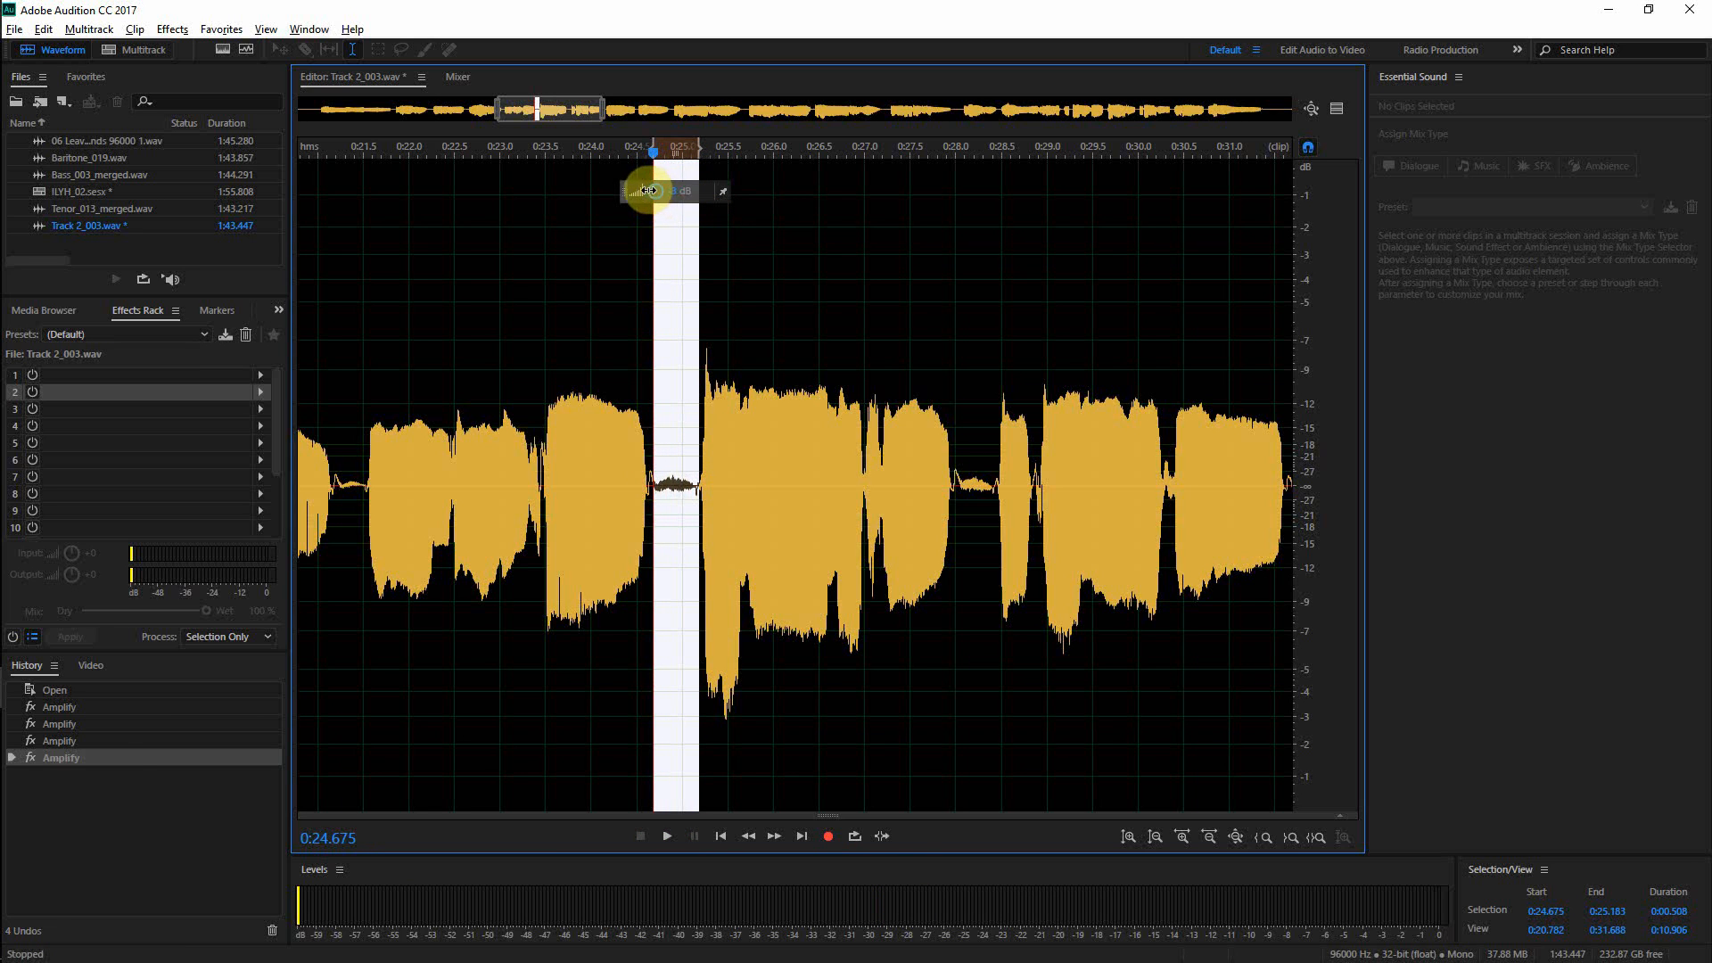
left_click_drag(640, 191, 635, 191)
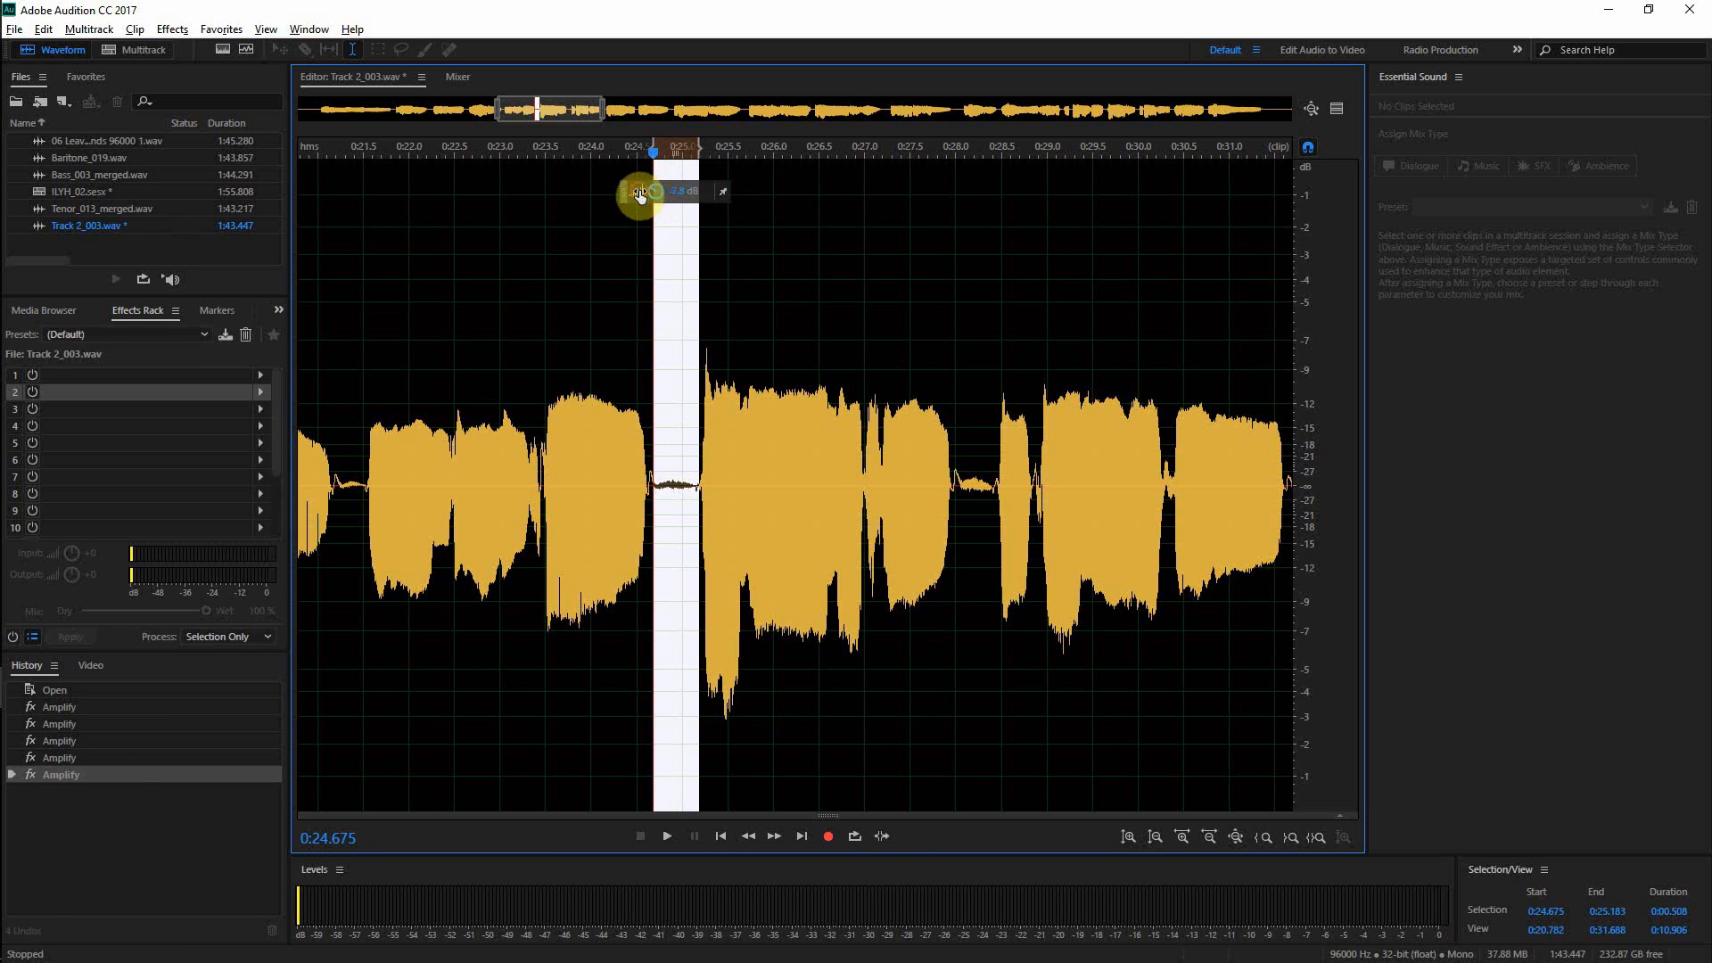
- Play from 0:27.873 to hear the breath, then lower the volume of the gap from 0:28.069 to 0:28.421
left_click(1000, 499)
left_click(945, 498)
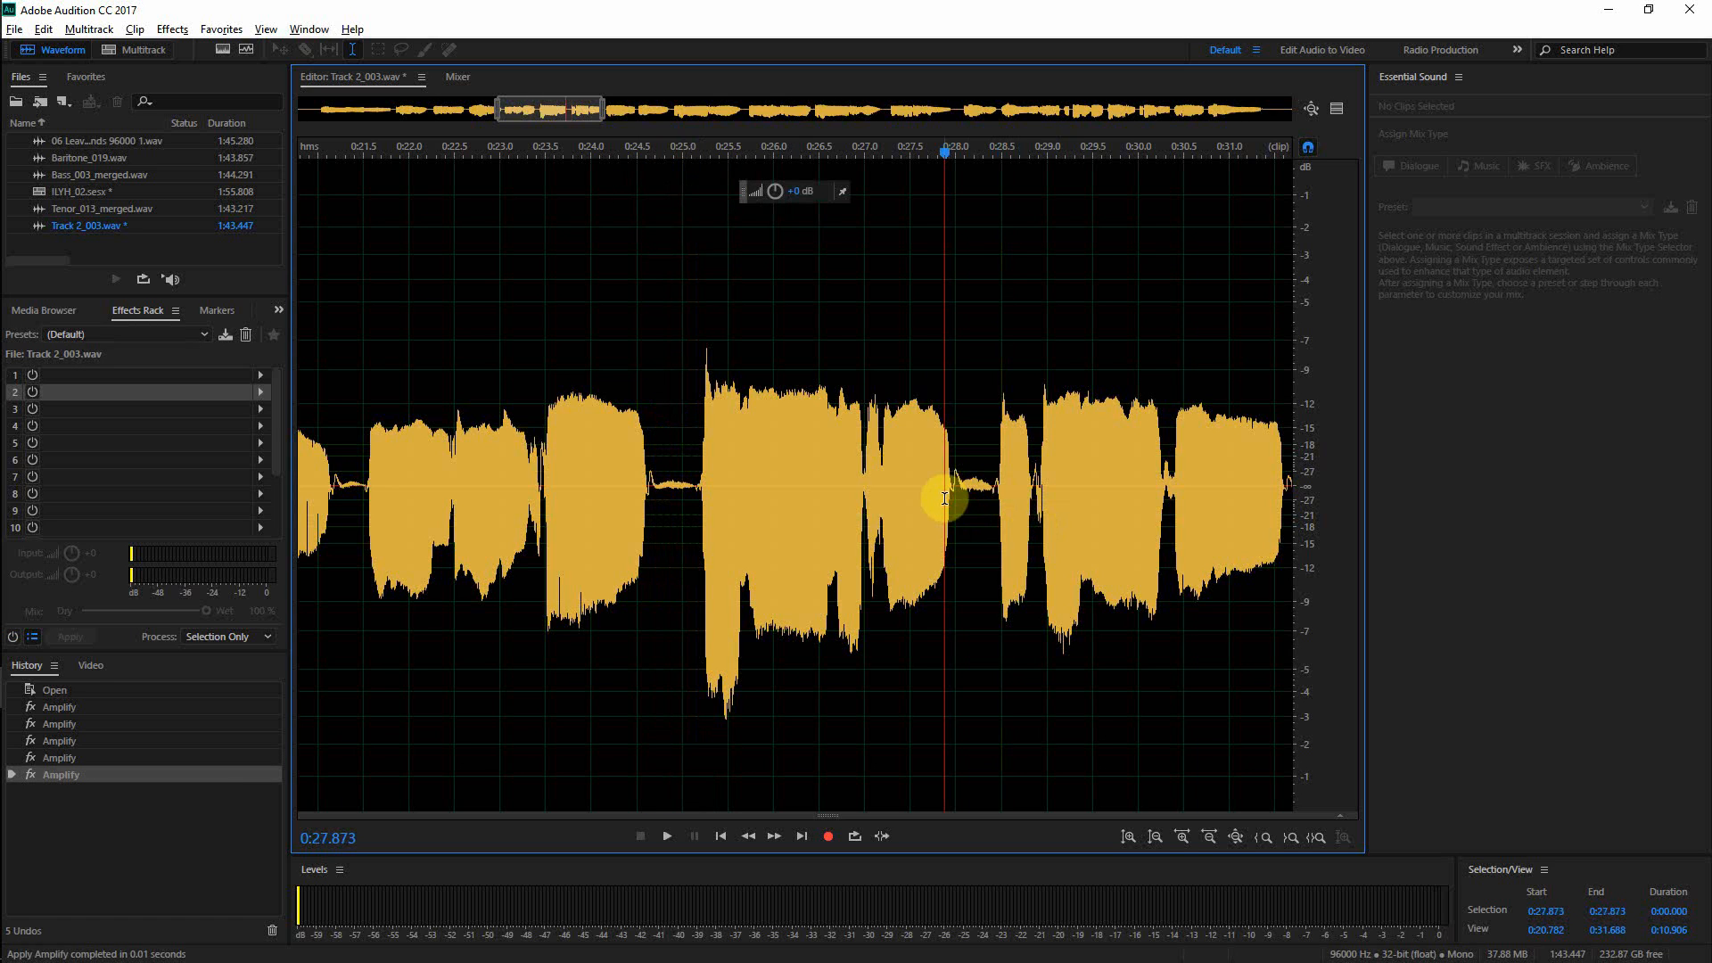
key("space")
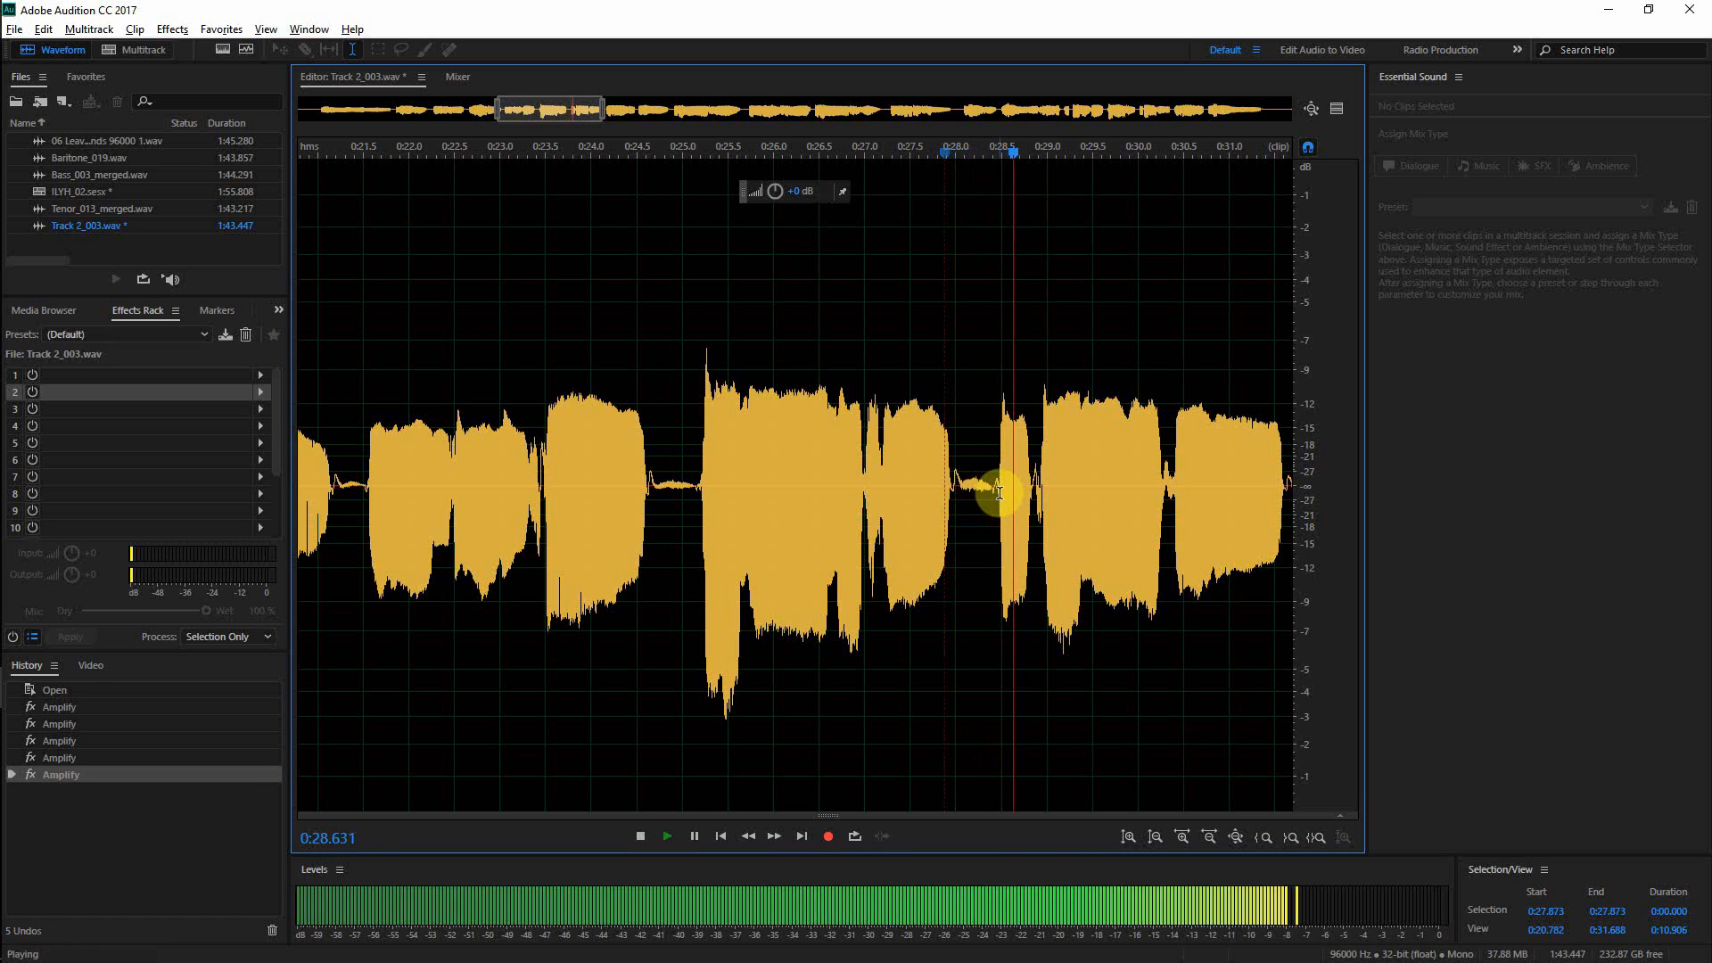
key("space")
left_click_drag(995, 489, 962, 504)
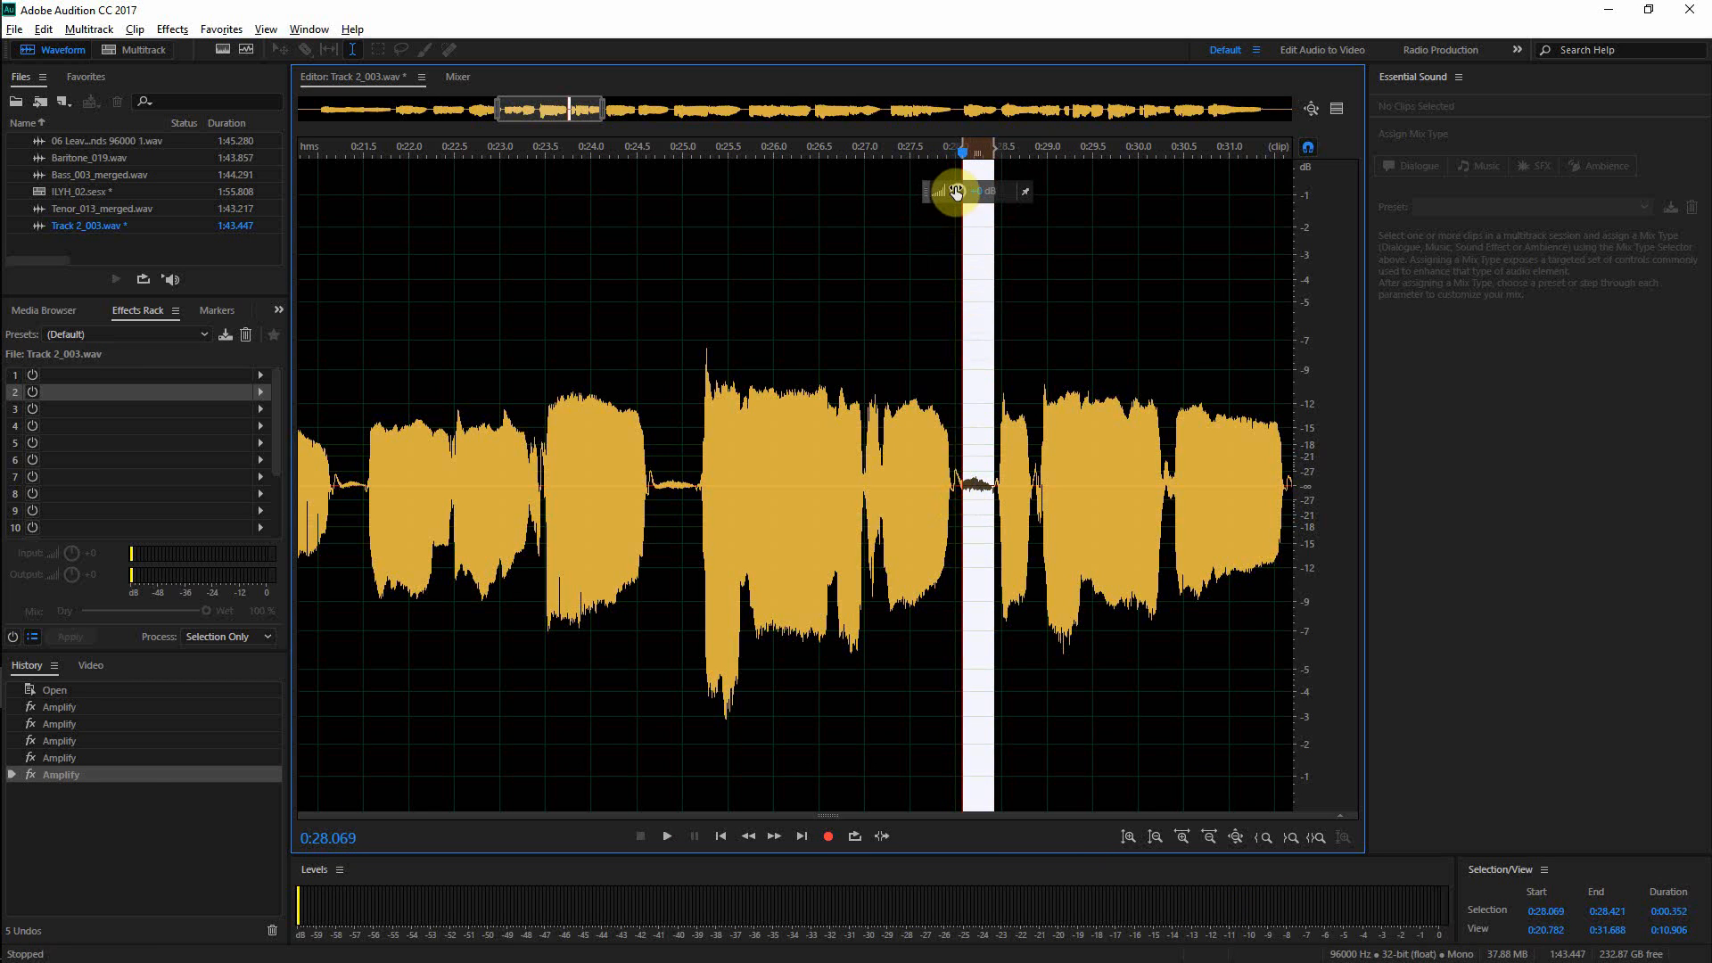
left_click_drag(940, 189, 942, 192)
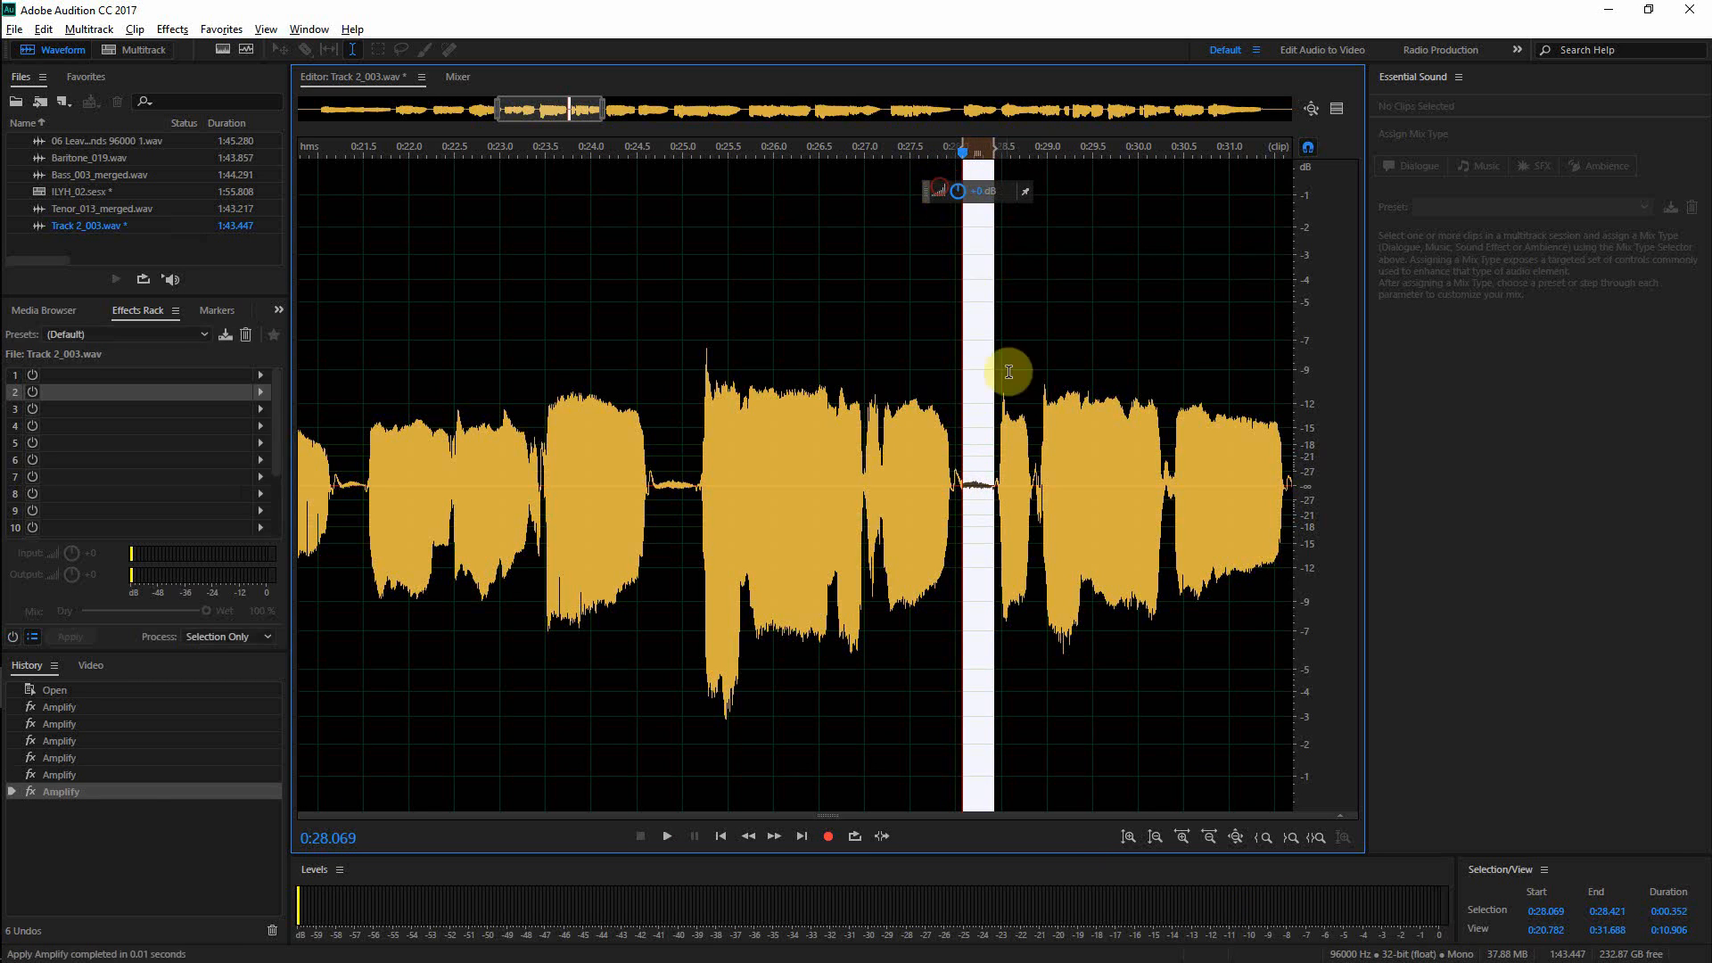
- Play the recording from 0:28.783 to check the short gap before the next phrase
left_click(1027, 527)
key("space")
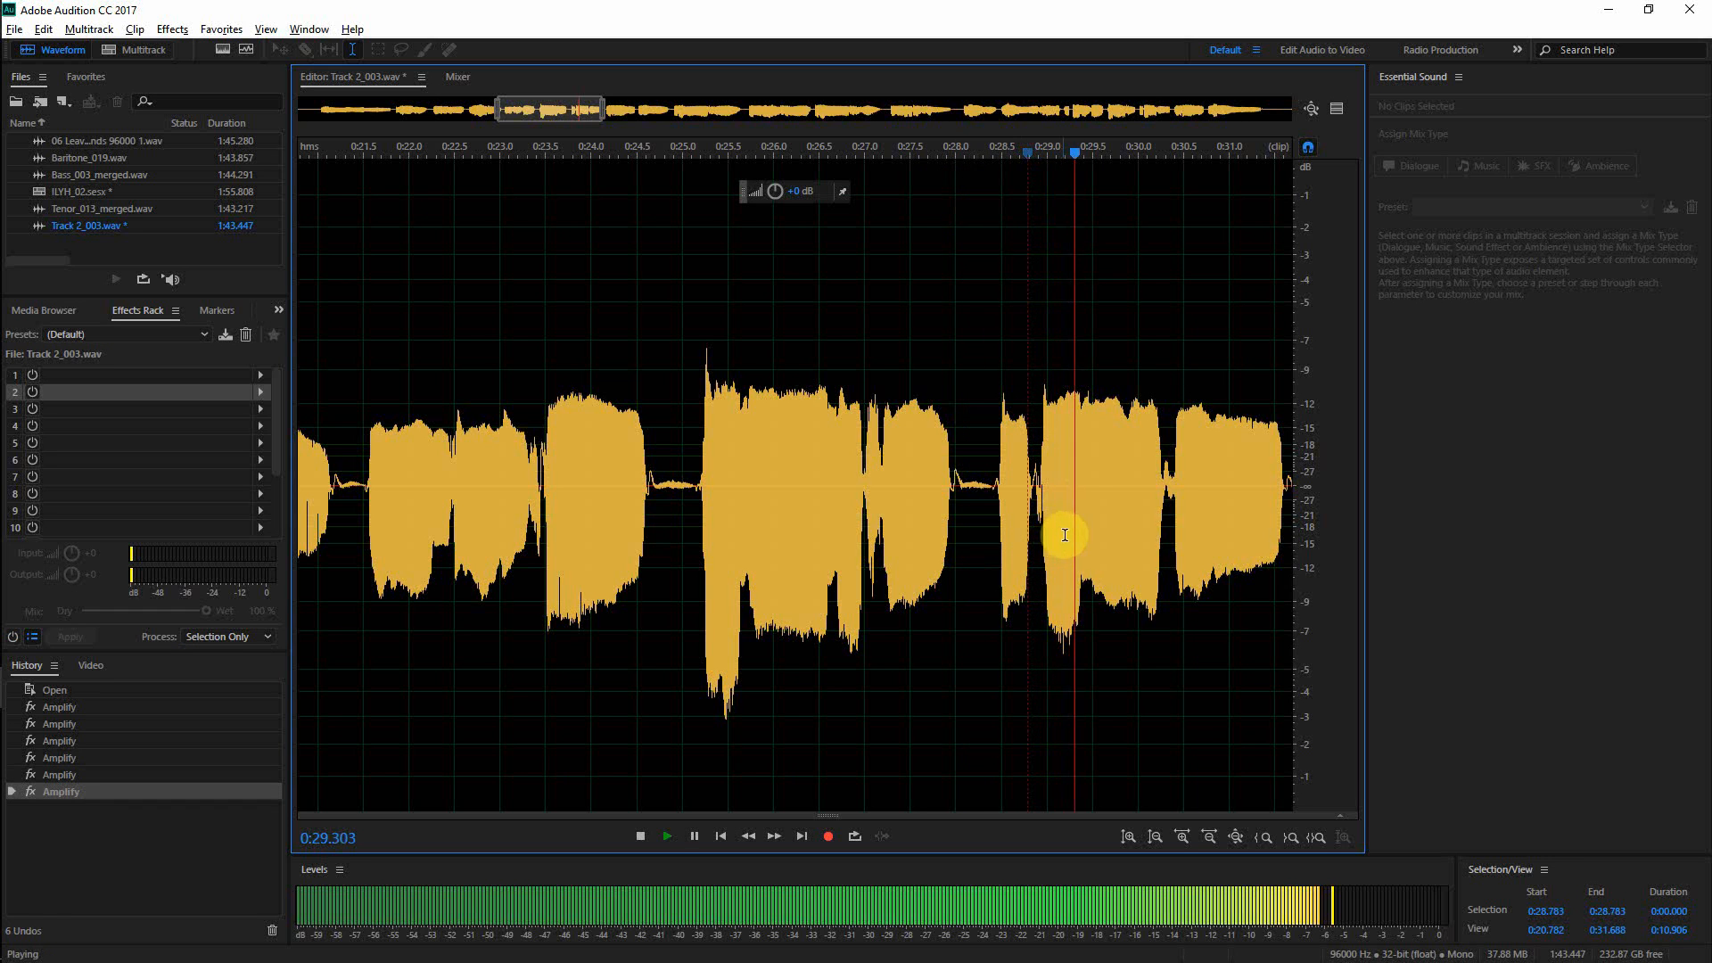
scroll(1081, 540, "down", 1)
scroll(1147, 553, "up", 1)
key("space")
- Lower the volume of the gap from 0:31.671 to 0:32.114
scroll(849, 498, "up", 2)
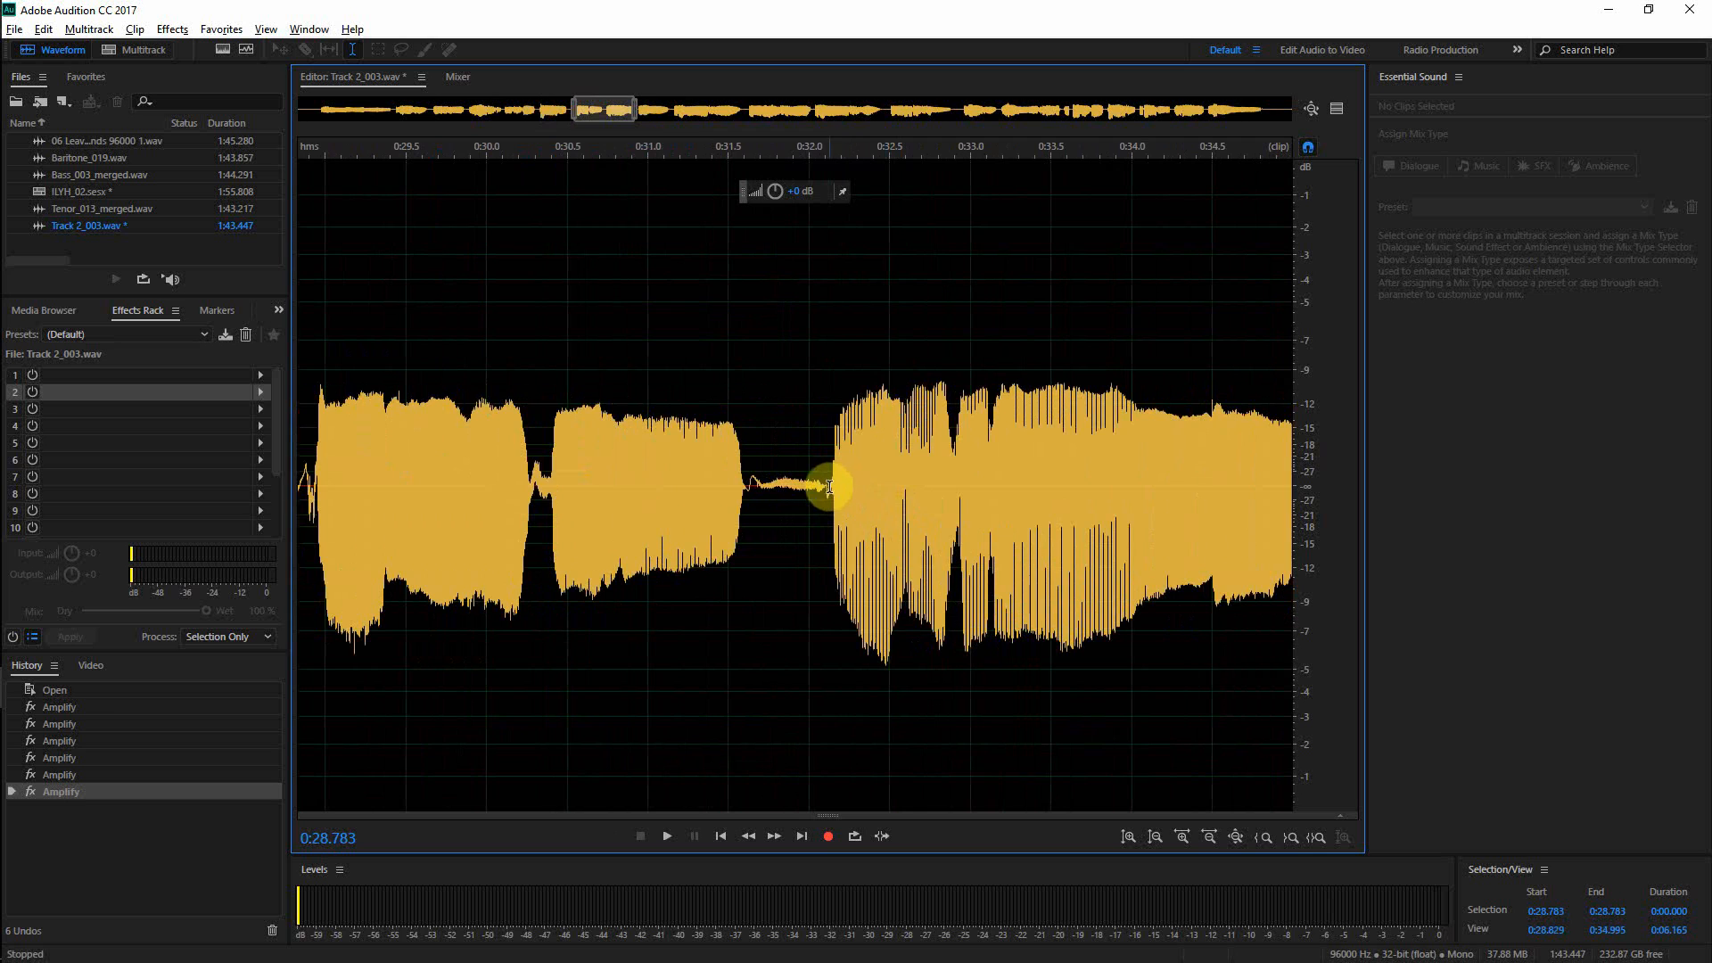
left_click_drag(828, 491, 756, 510)
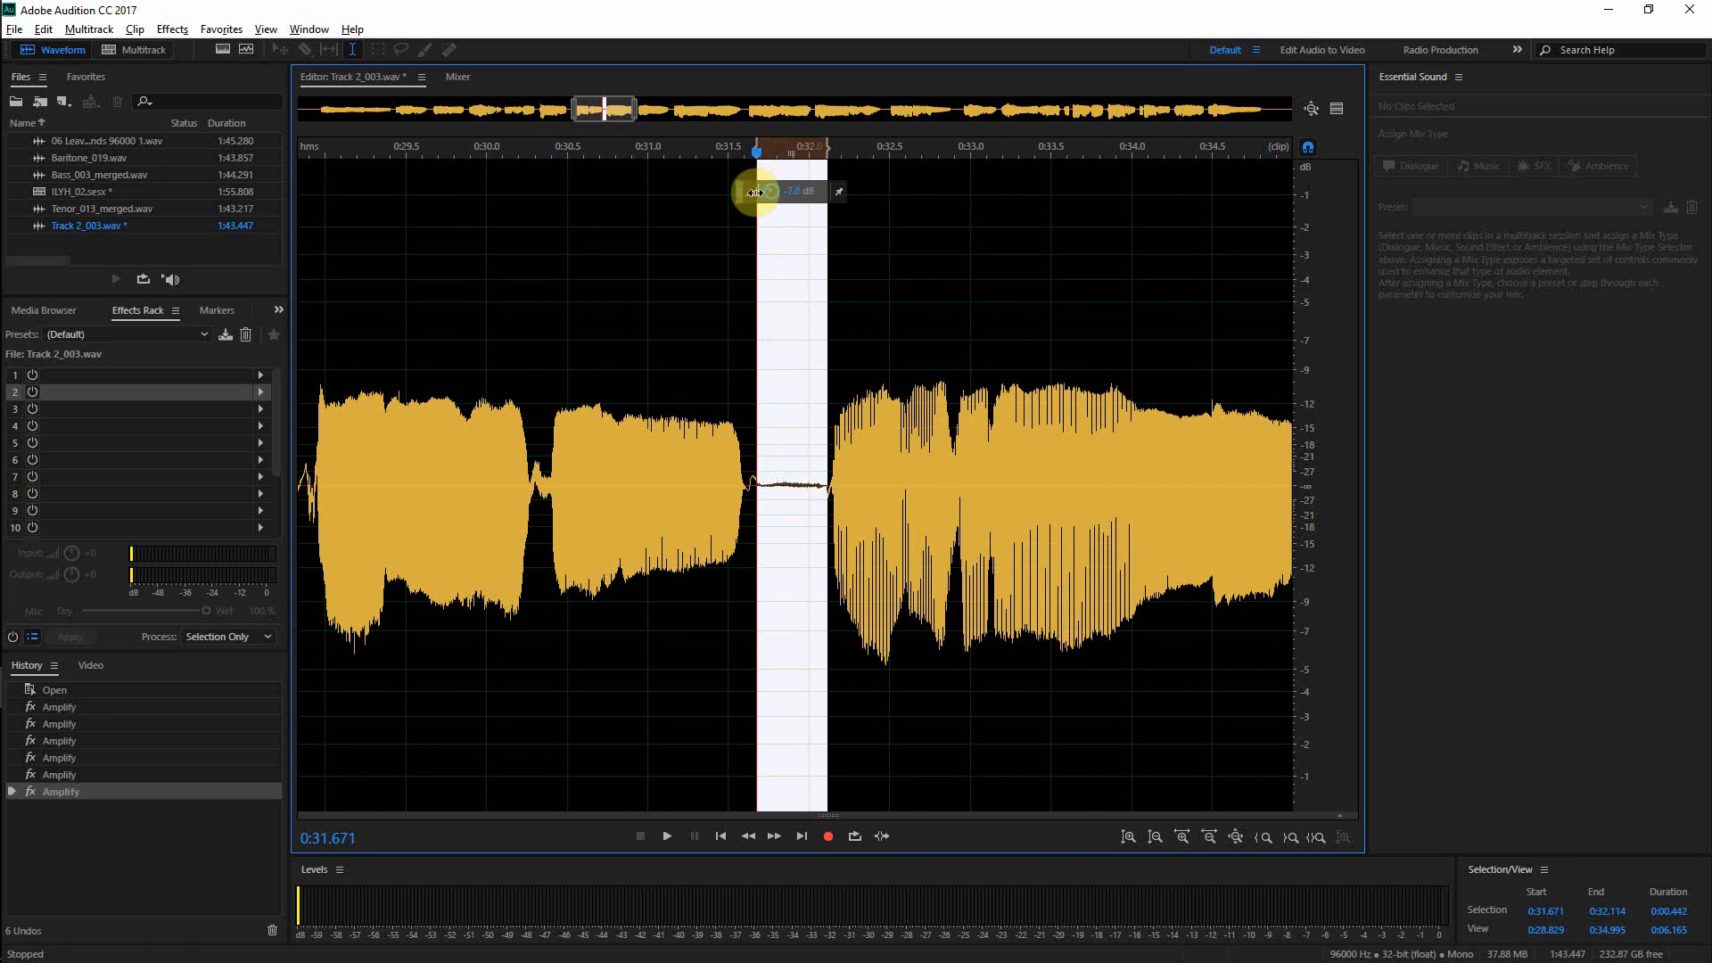
left_click_drag(754, 192, 756, 193)
- Lower the volume of the gap from 0:35.126 to 0:35.429
scroll(1135, 550, "down", 3)
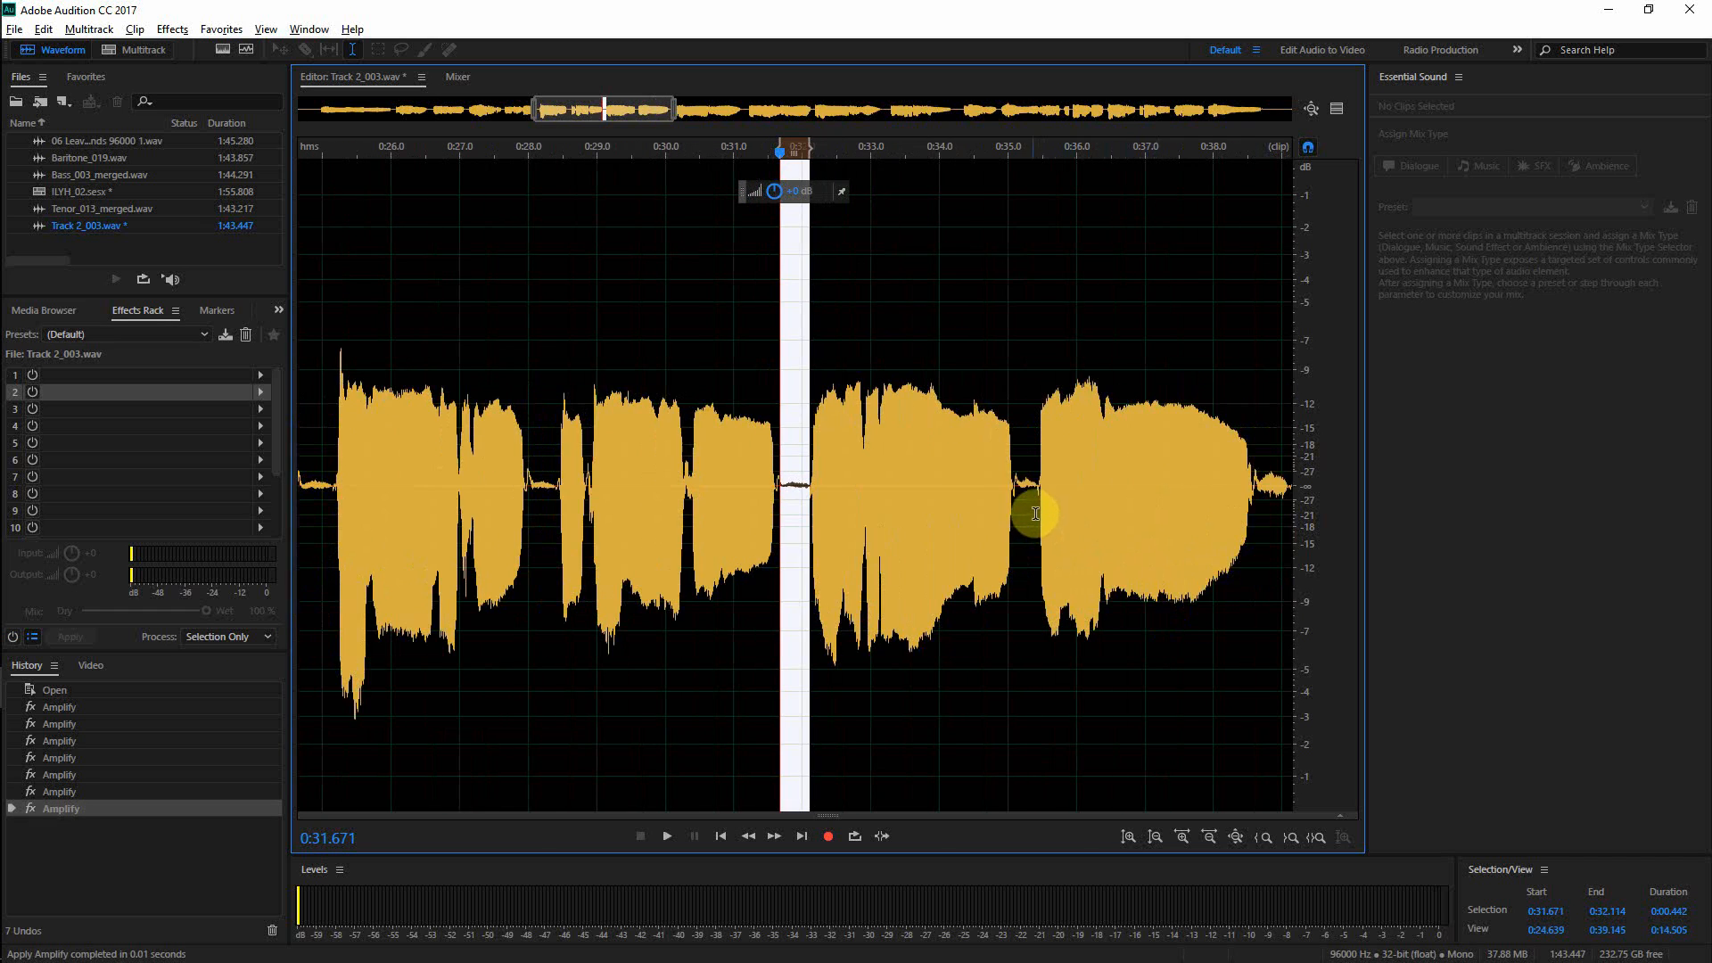
left_click(1035, 514)
scroll(1043, 508, "up", 4)
left_click_drag(1005, 496, 941, 511)
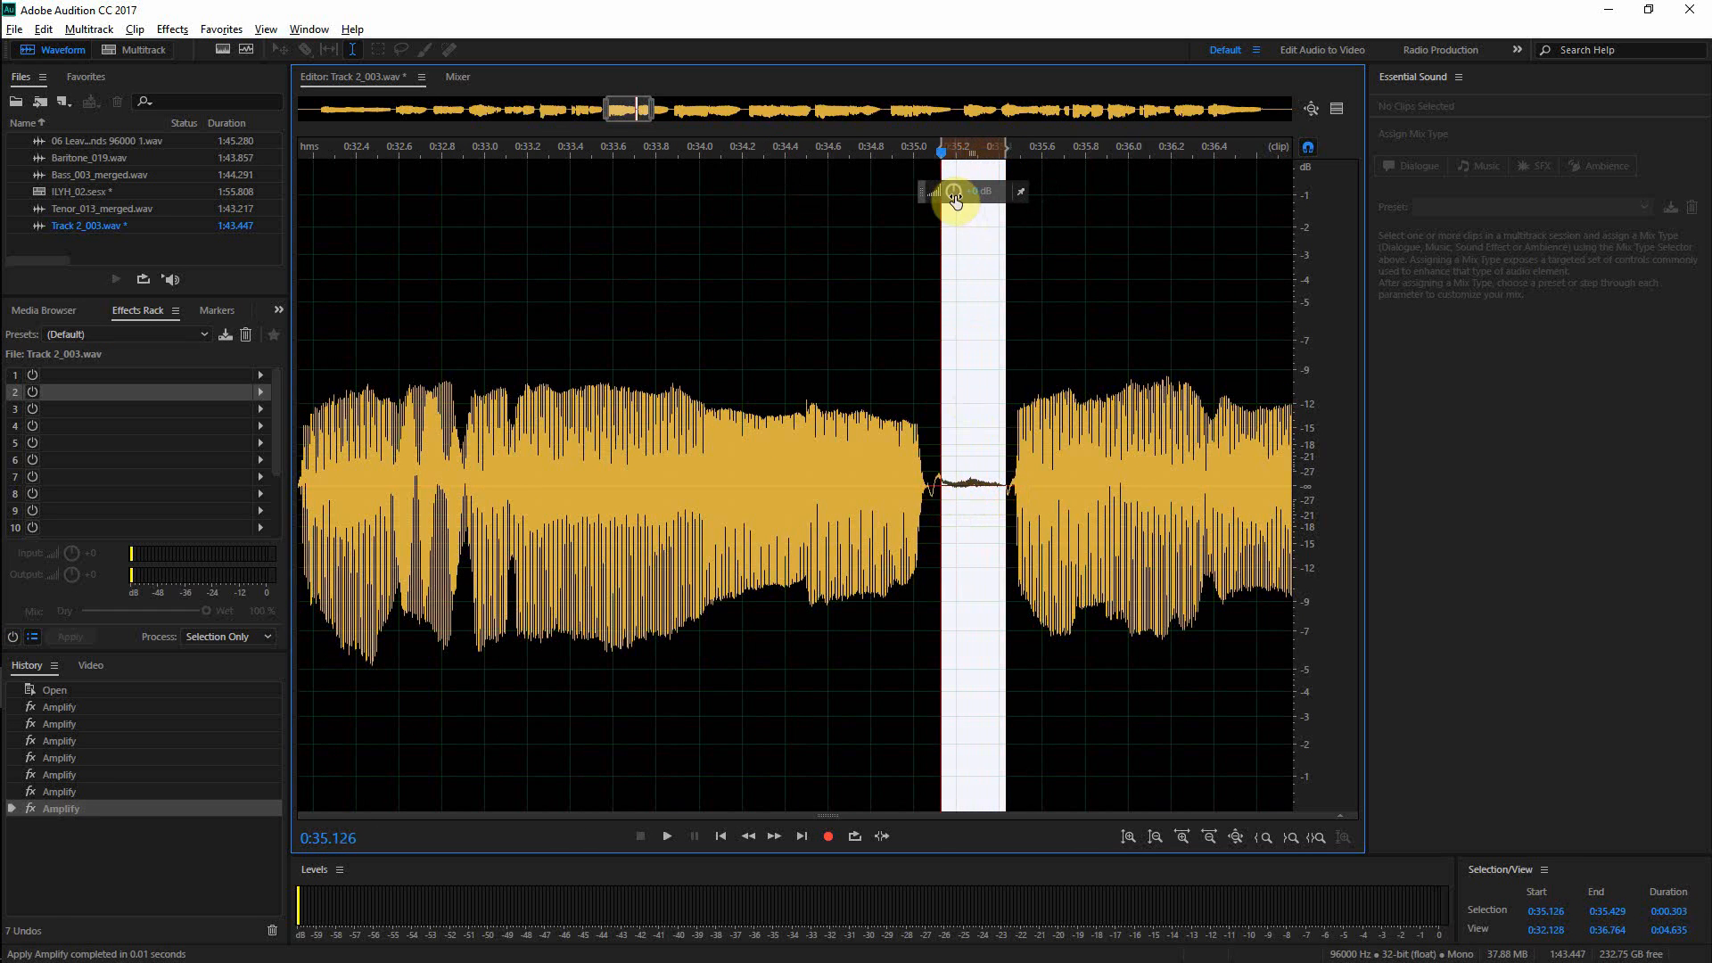
left_click_drag(936, 196, 938, 196)
- Lower the volume of the gap from 0:38.599 to 0:39.146 after the long held phrase
scroll(1058, 359, "down", 3)
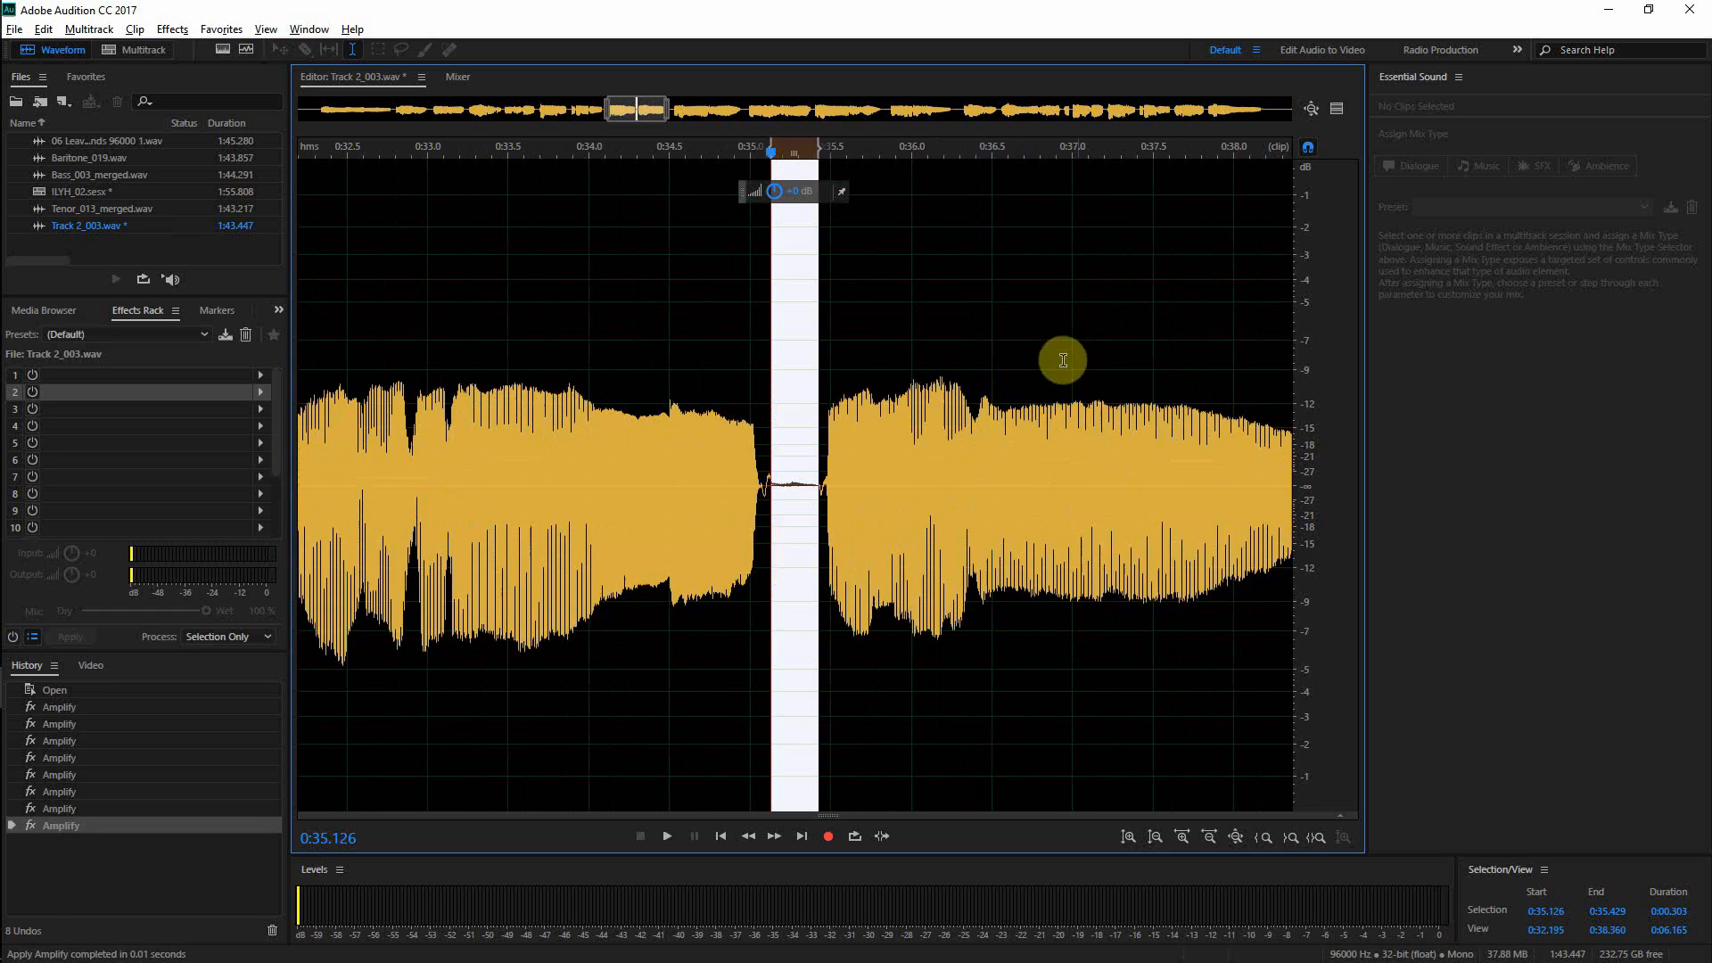
left_click_drag(1150, 496, 1098, 505)
scroll(1111, 499, "up", 3)
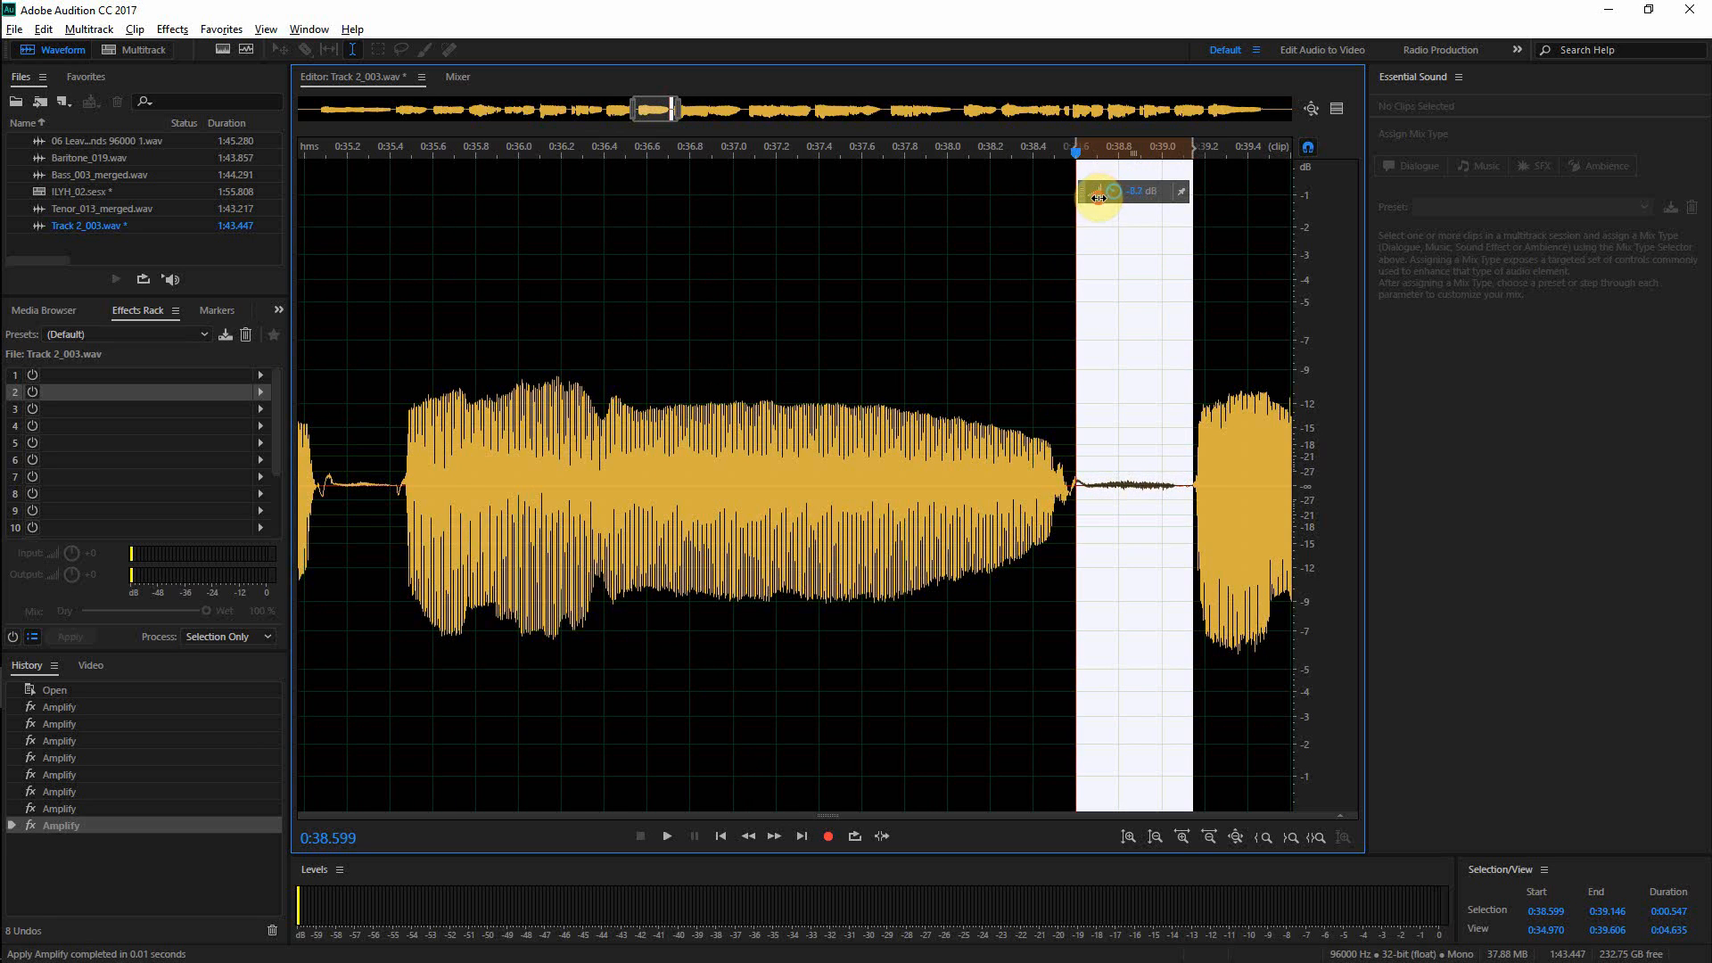
left_click_drag(1098, 197, 1098, 198)
- Save the edited Track 2_003.wav, then return to the ILYH_02.sesx multitrack session and save it too
scroll(1120, 357, "down", 10)
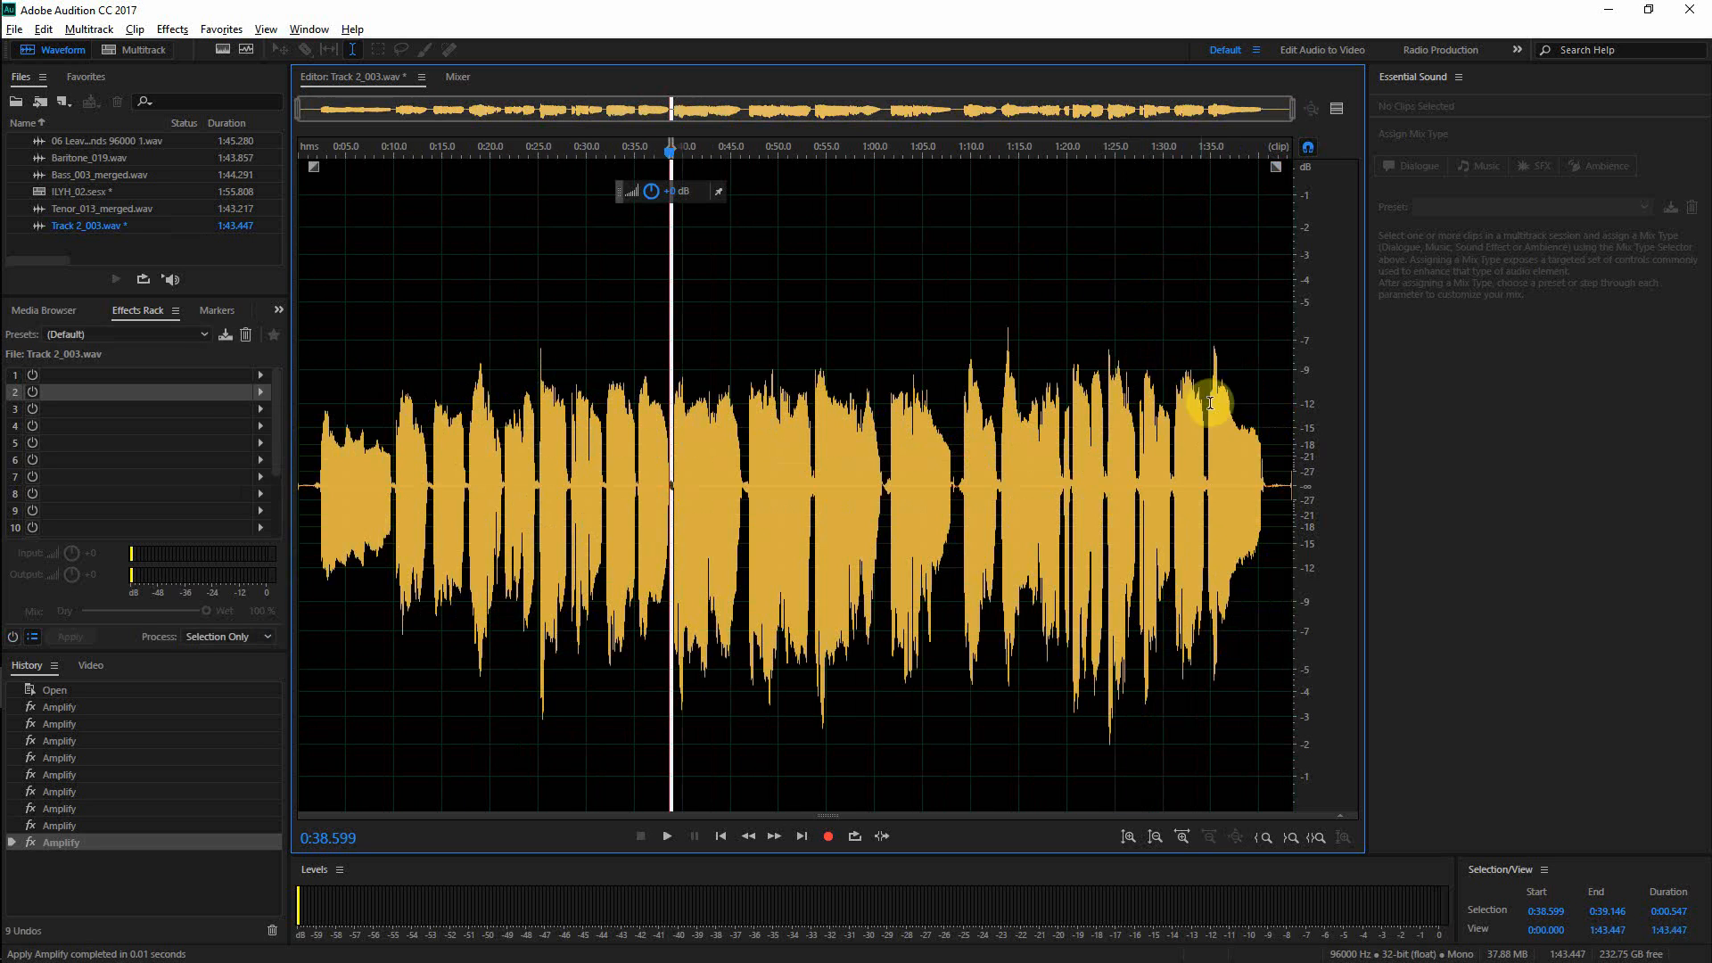
left_click(750, 504)
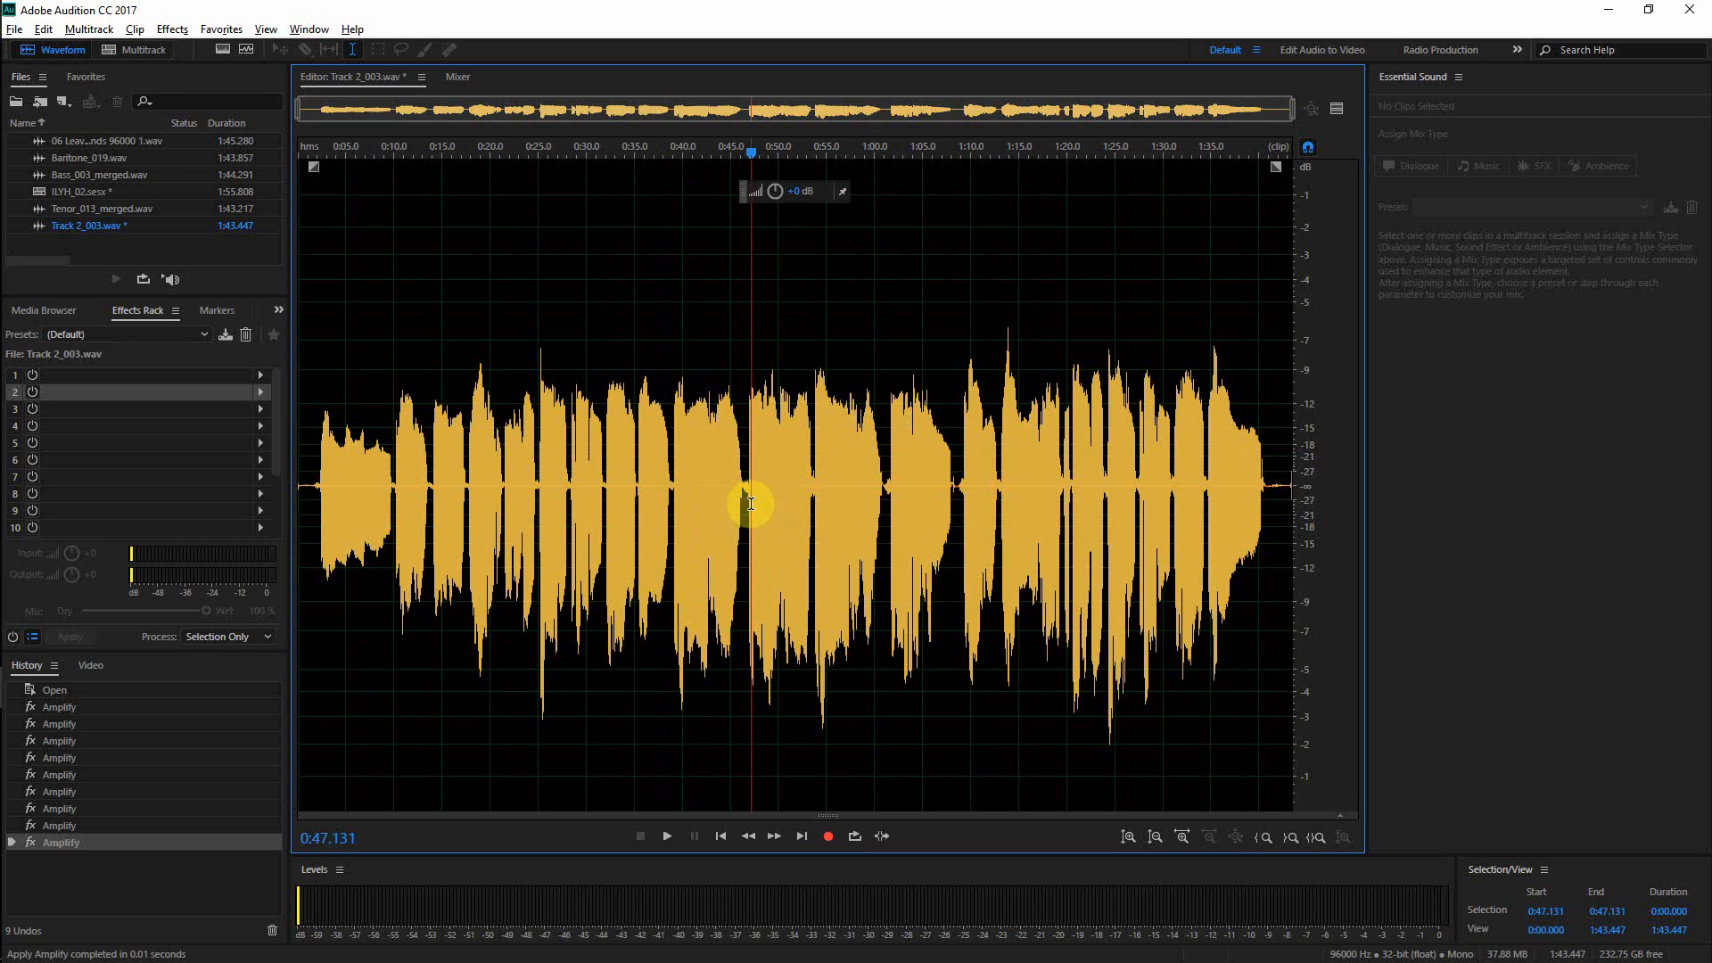
key("ctrl+s")
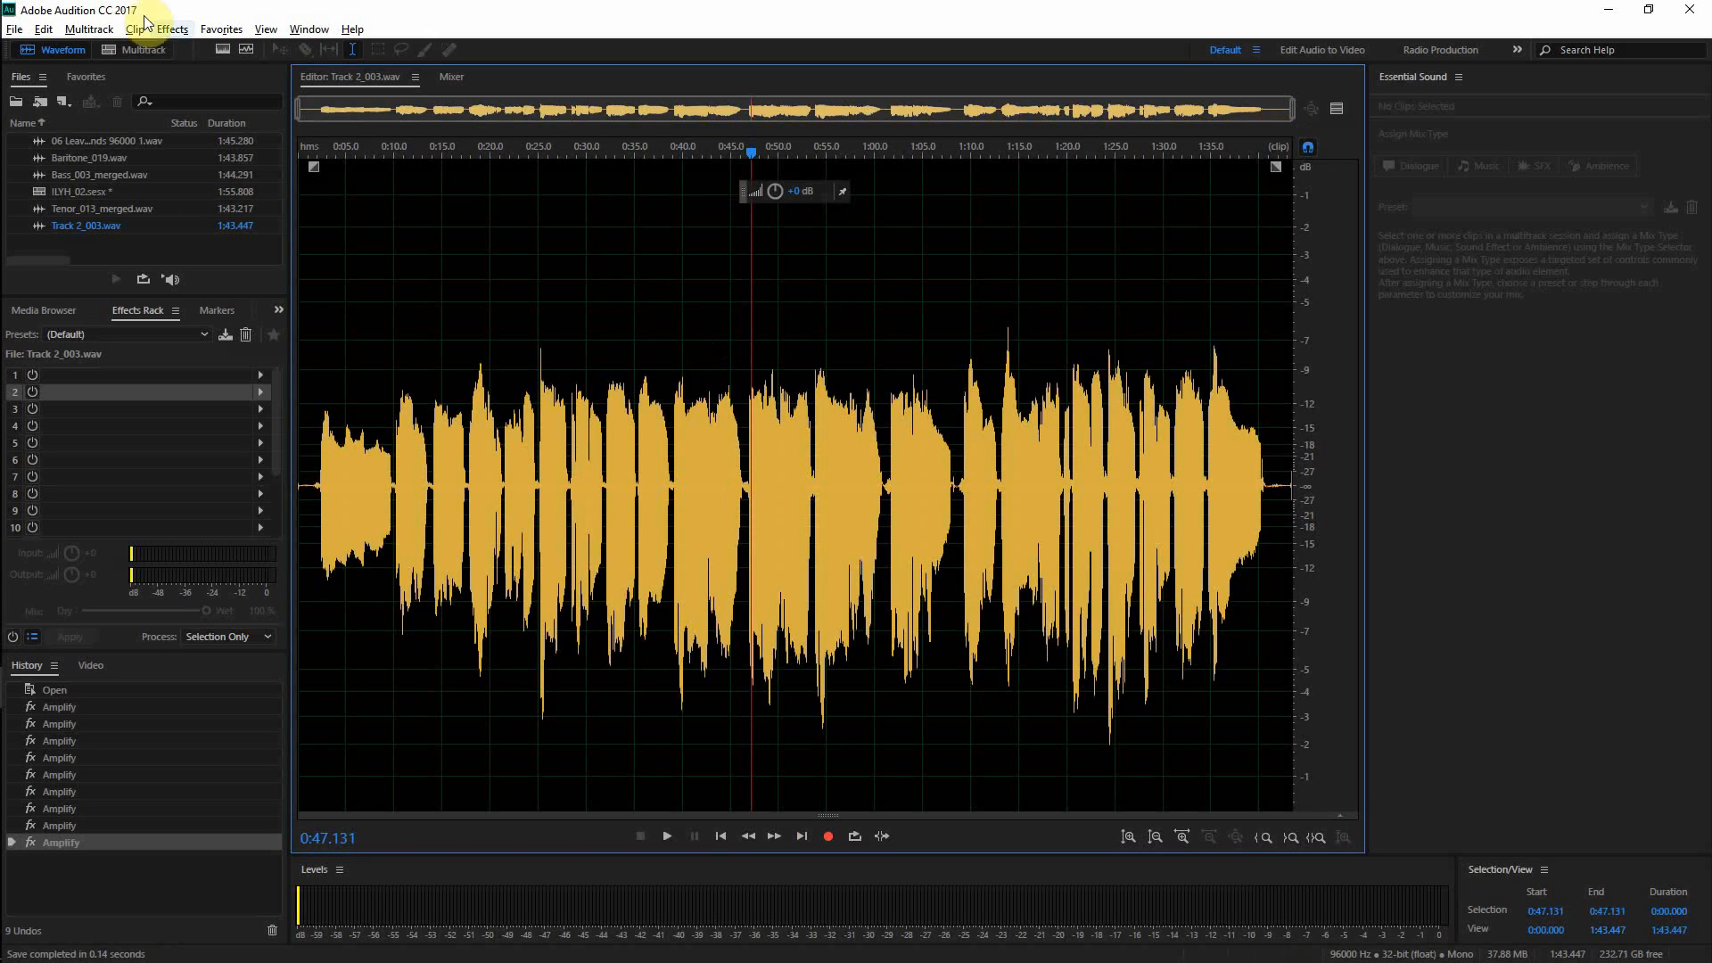
left_click(108, 50)
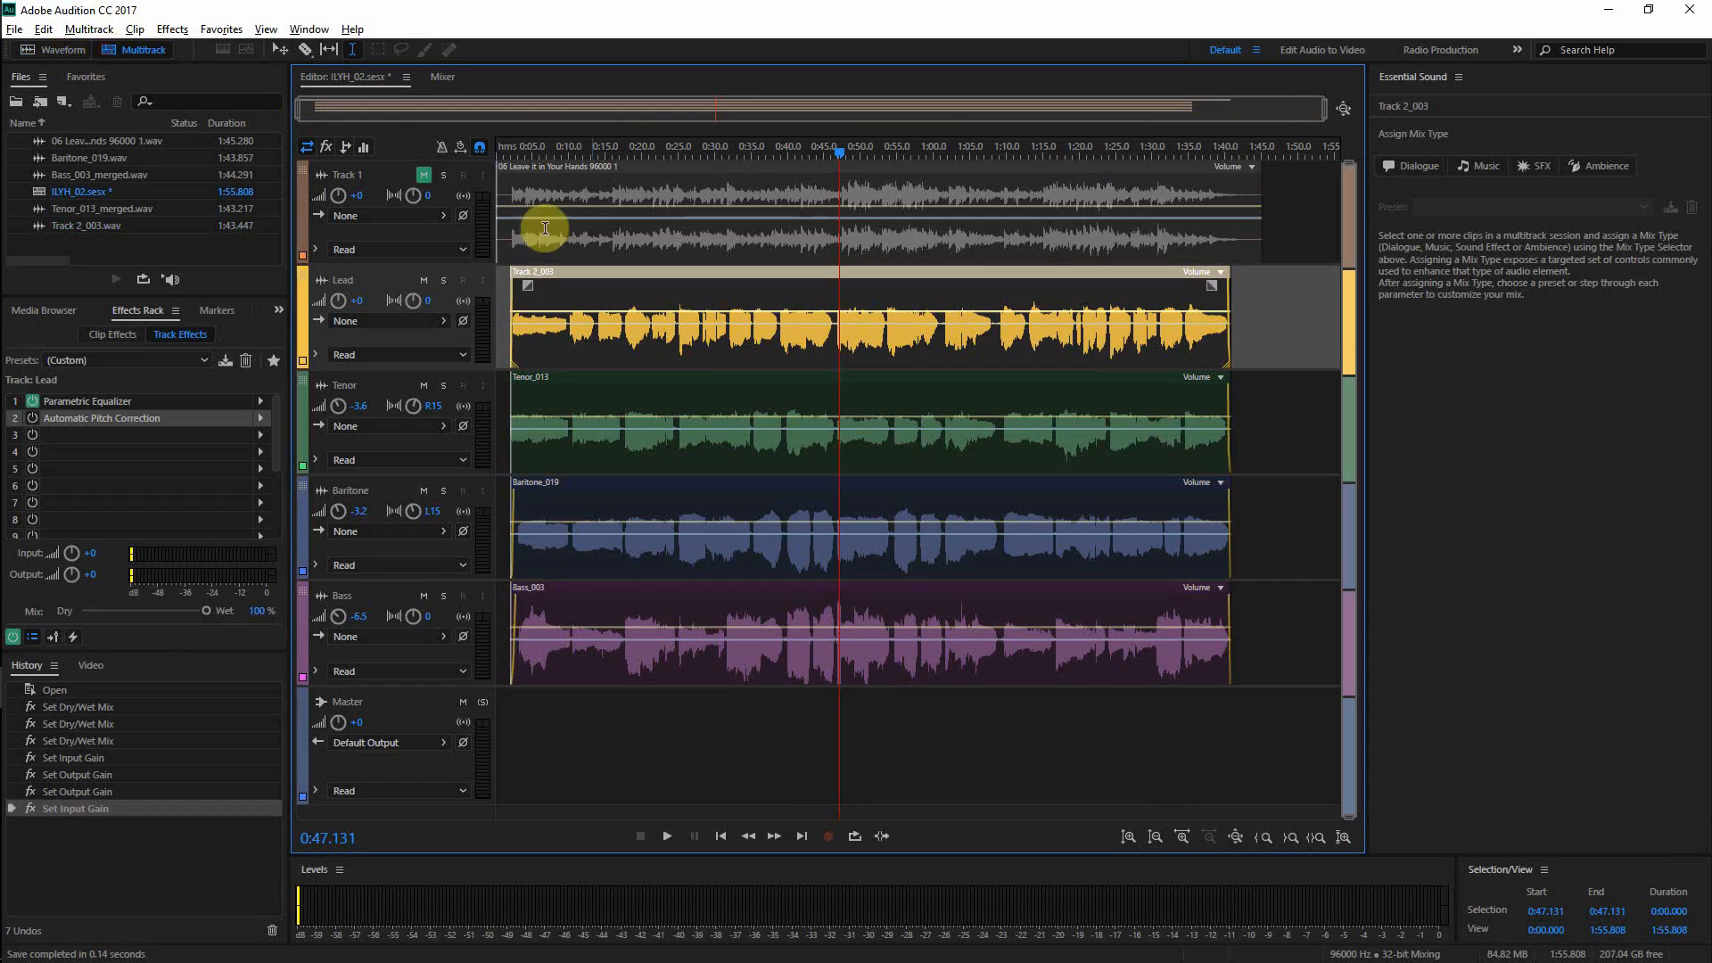
left_click(806, 727)
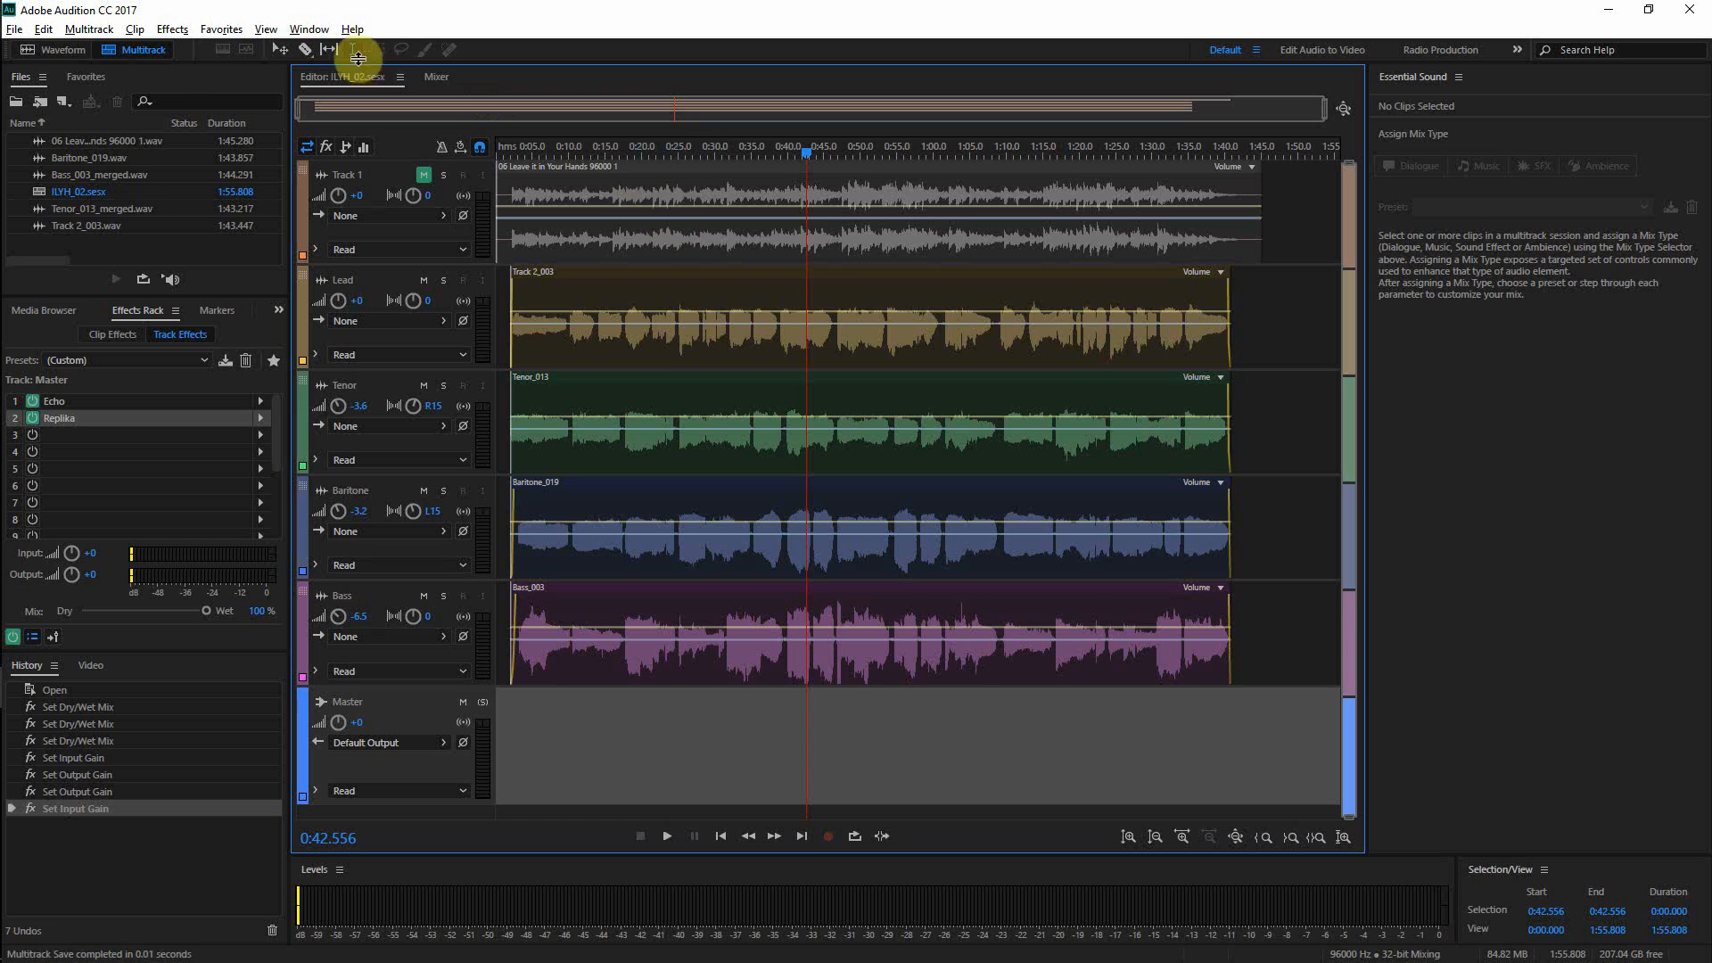
- Reopen the Track 2_003.wav waveform at the gap just before 0:47
left_click(42, 54)
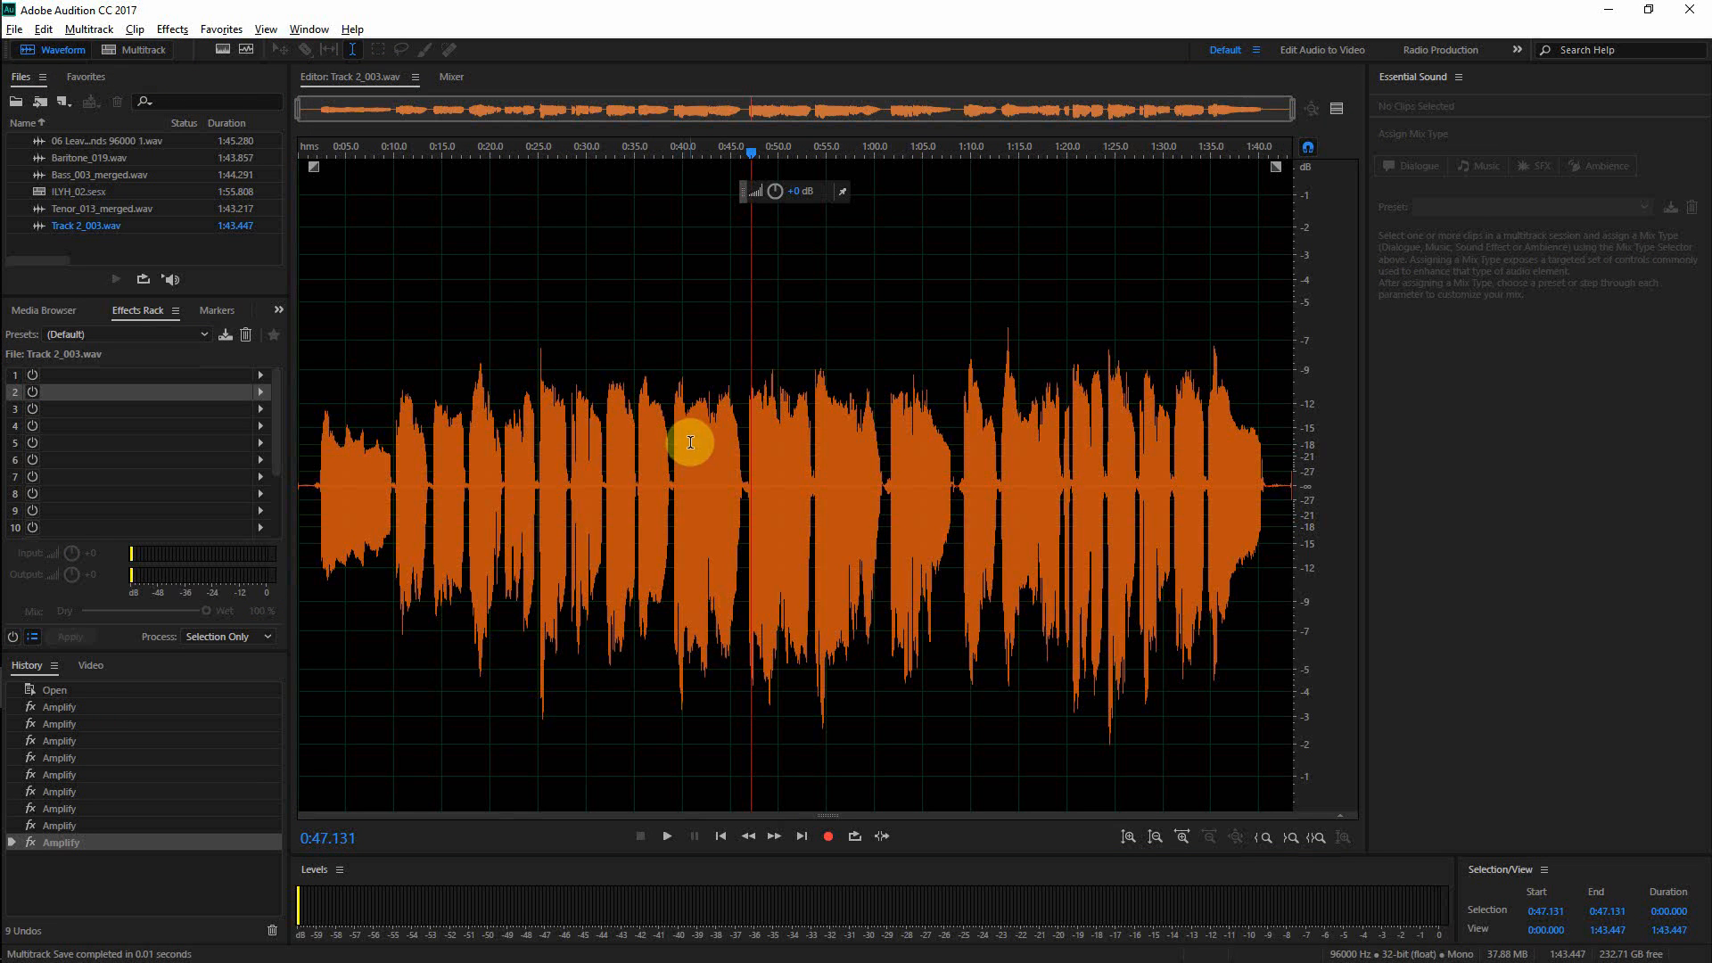
scroll(783, 542, "up", 2)
scroll(714, 517, "up", 3)
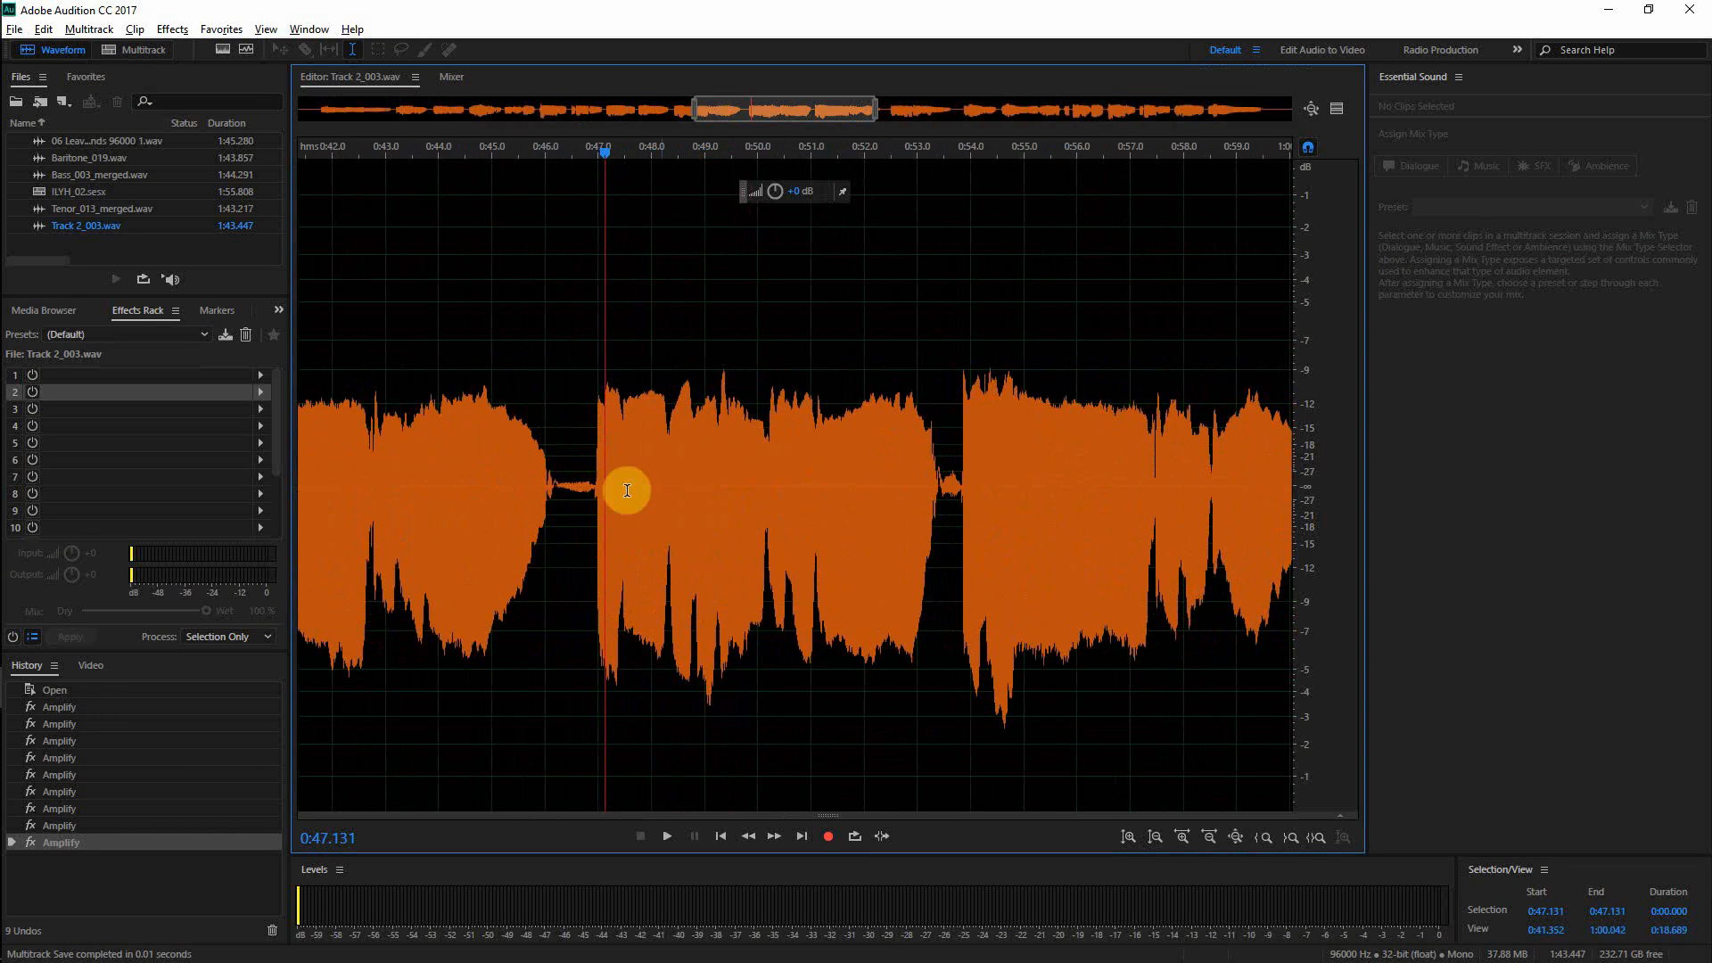
- Try lowering the volume of the gap from 0:46.179 to 0:47.000, undo it and clear the selection
left_click_drag(595, 490, 555, 488)
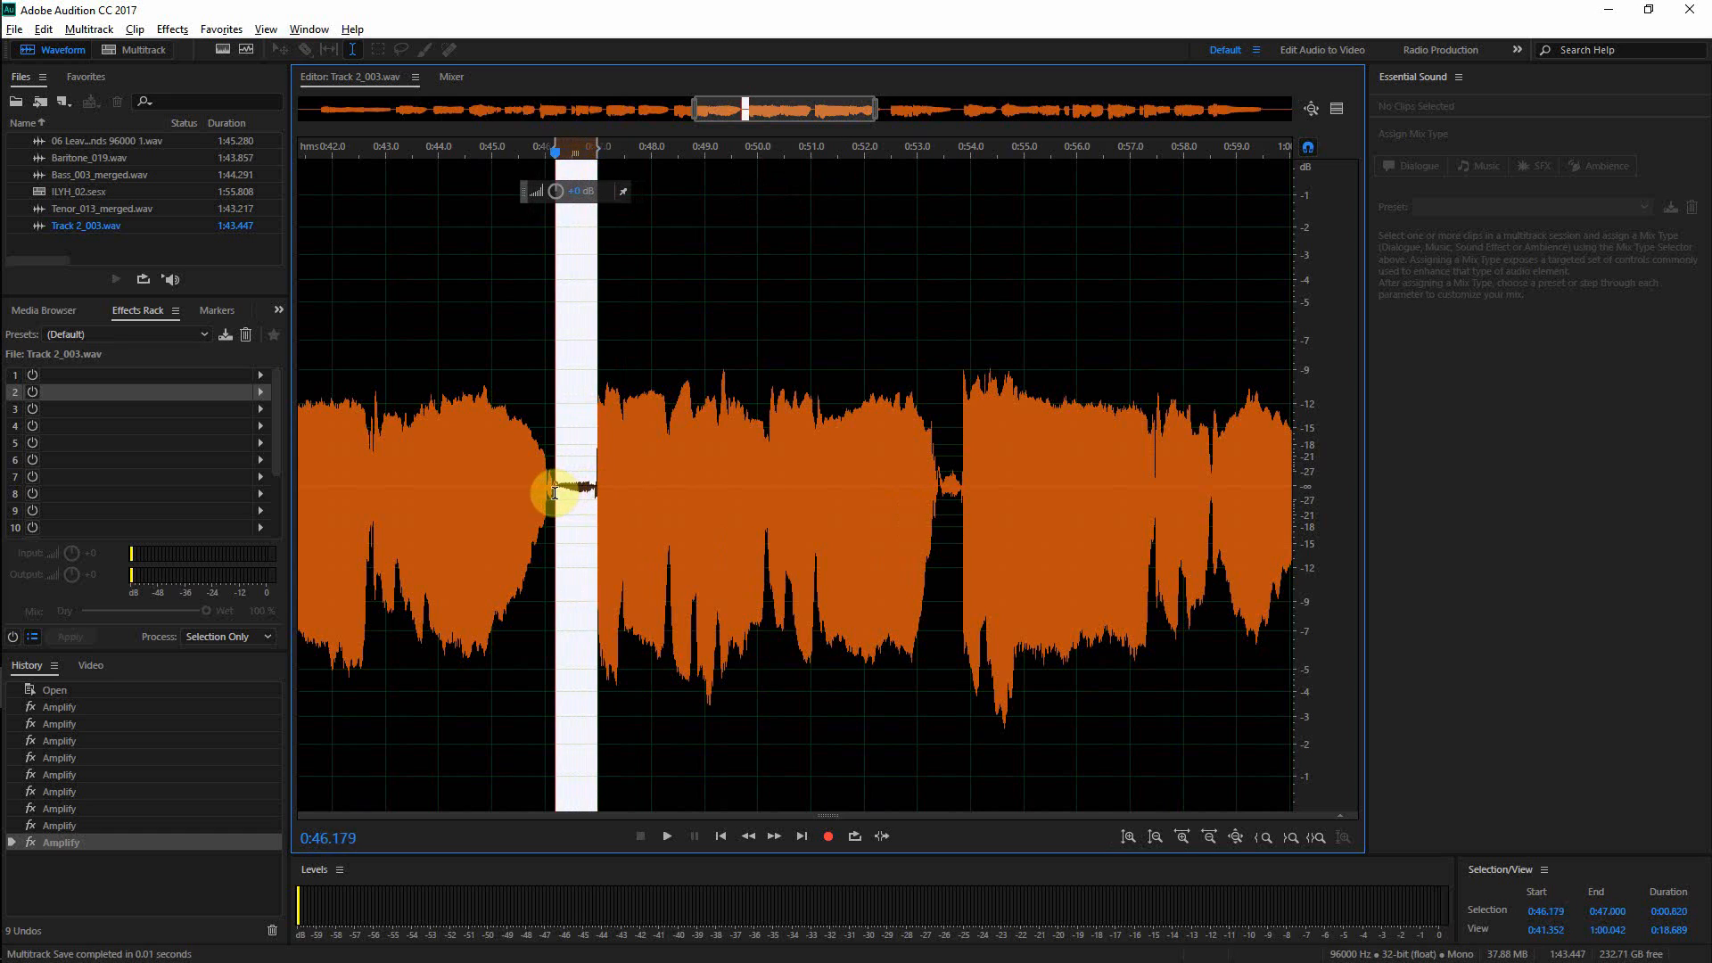
key("space")
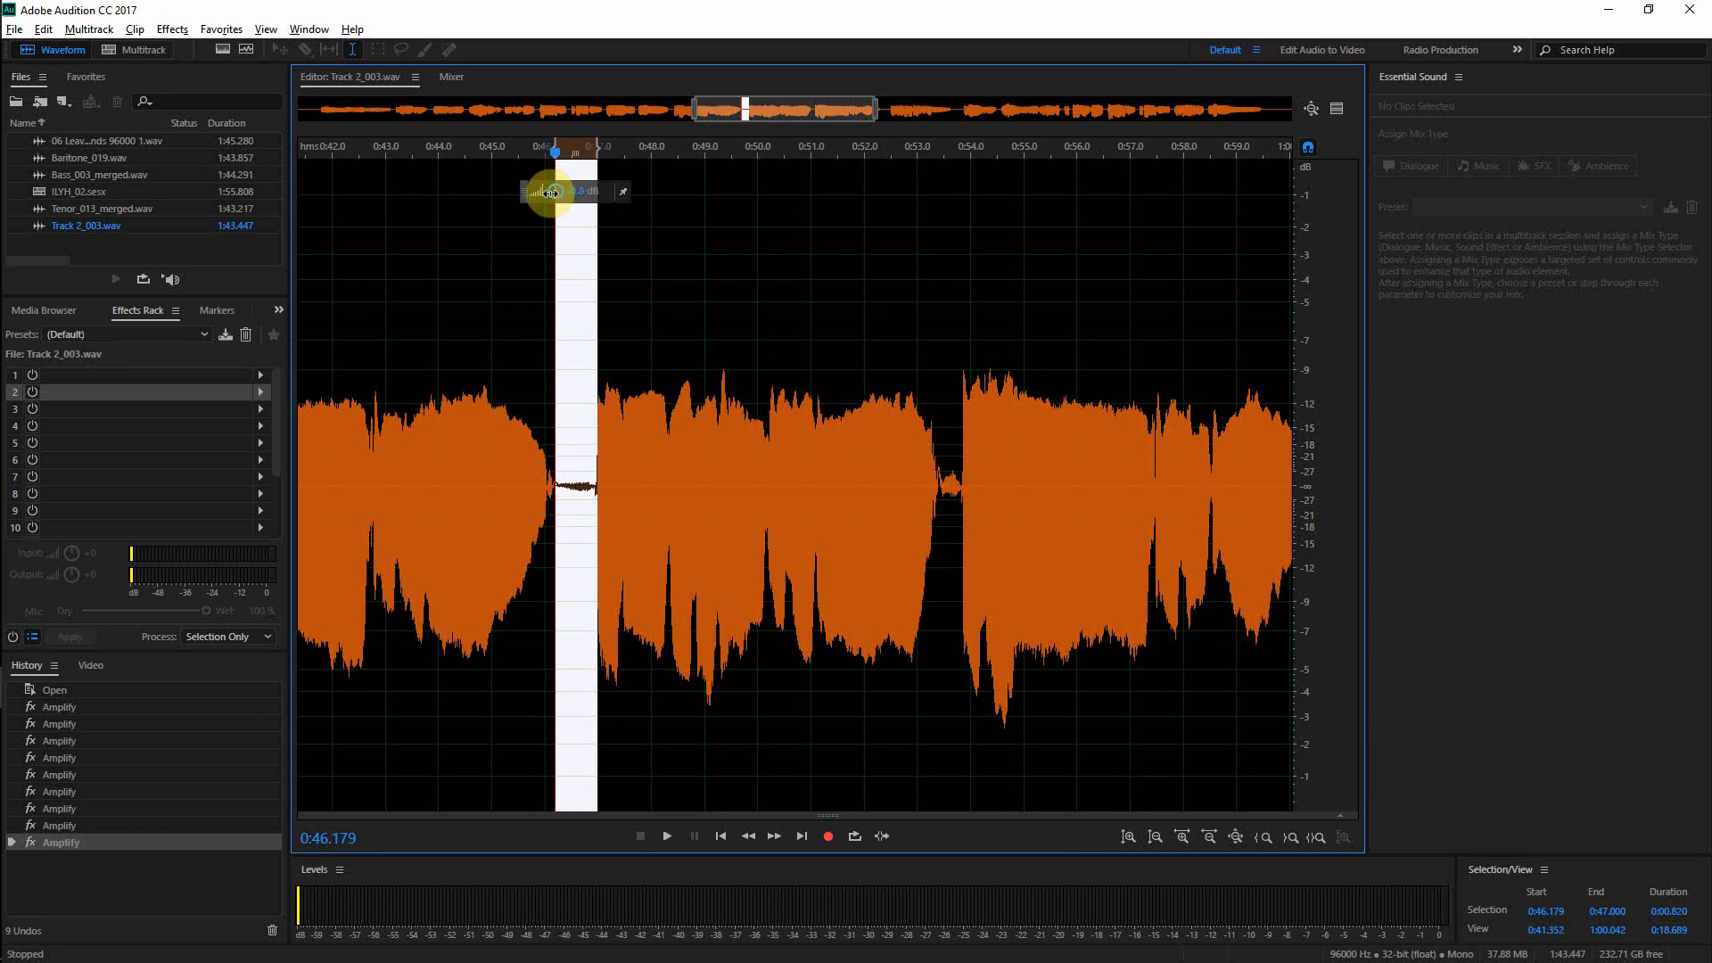
left_click_drag(545, 194, 548, 202)
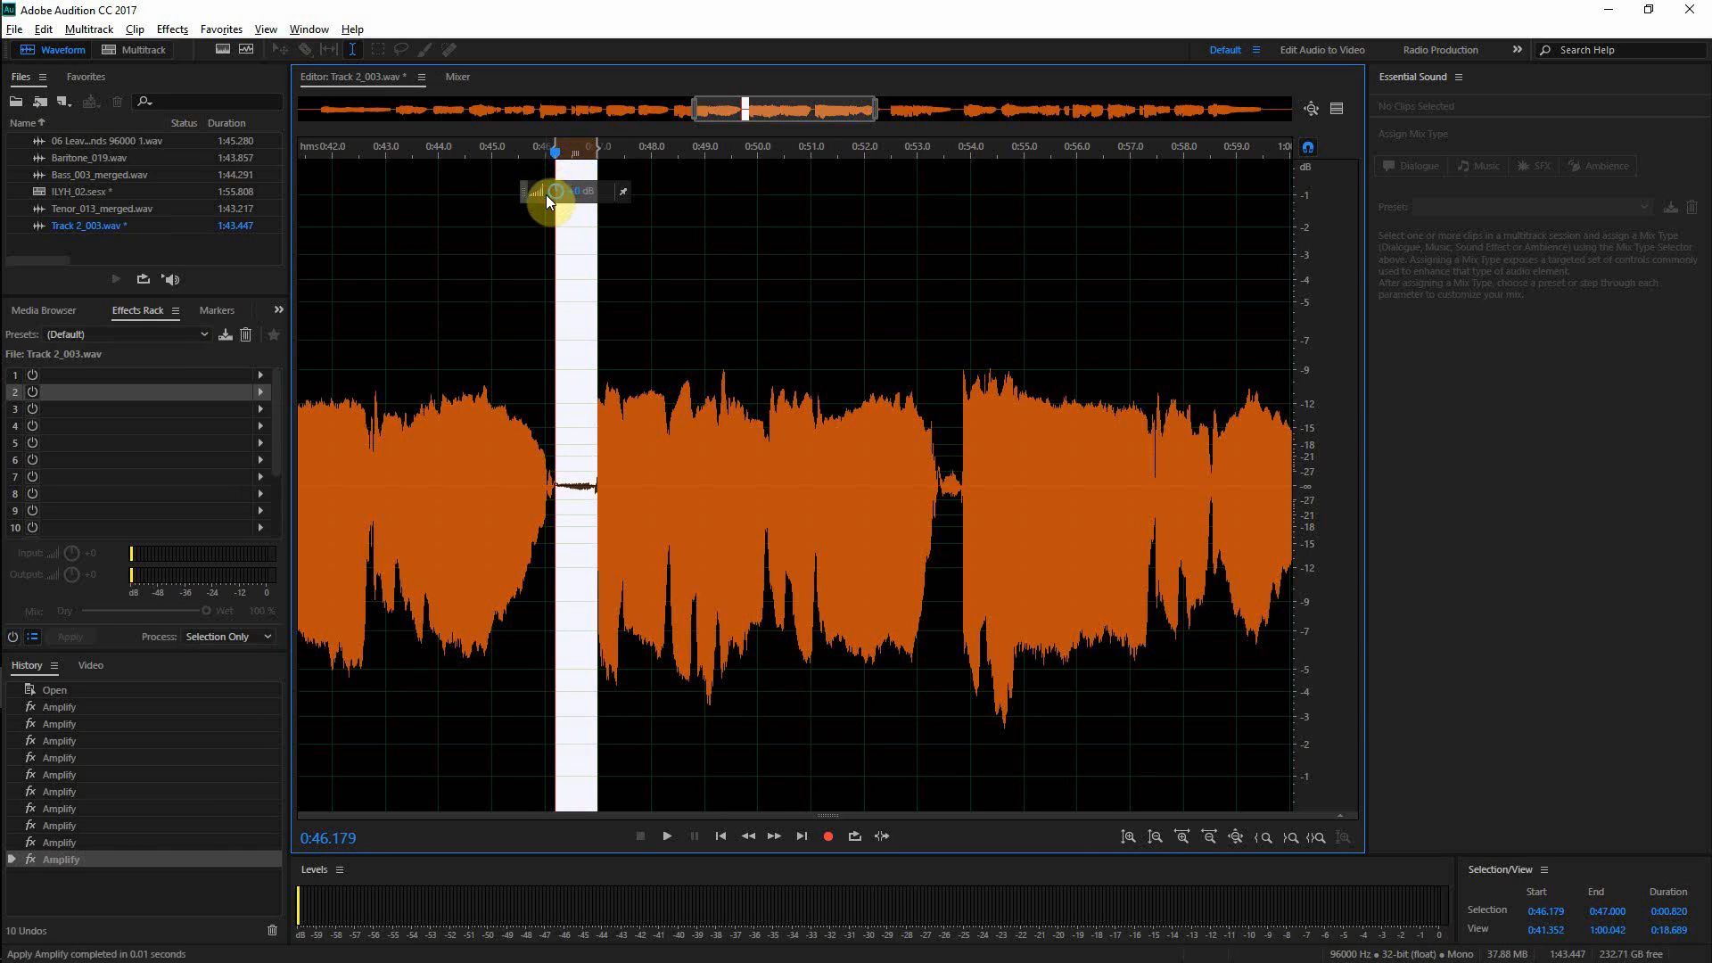
key("ctrl+z")
left_click(586, 464)
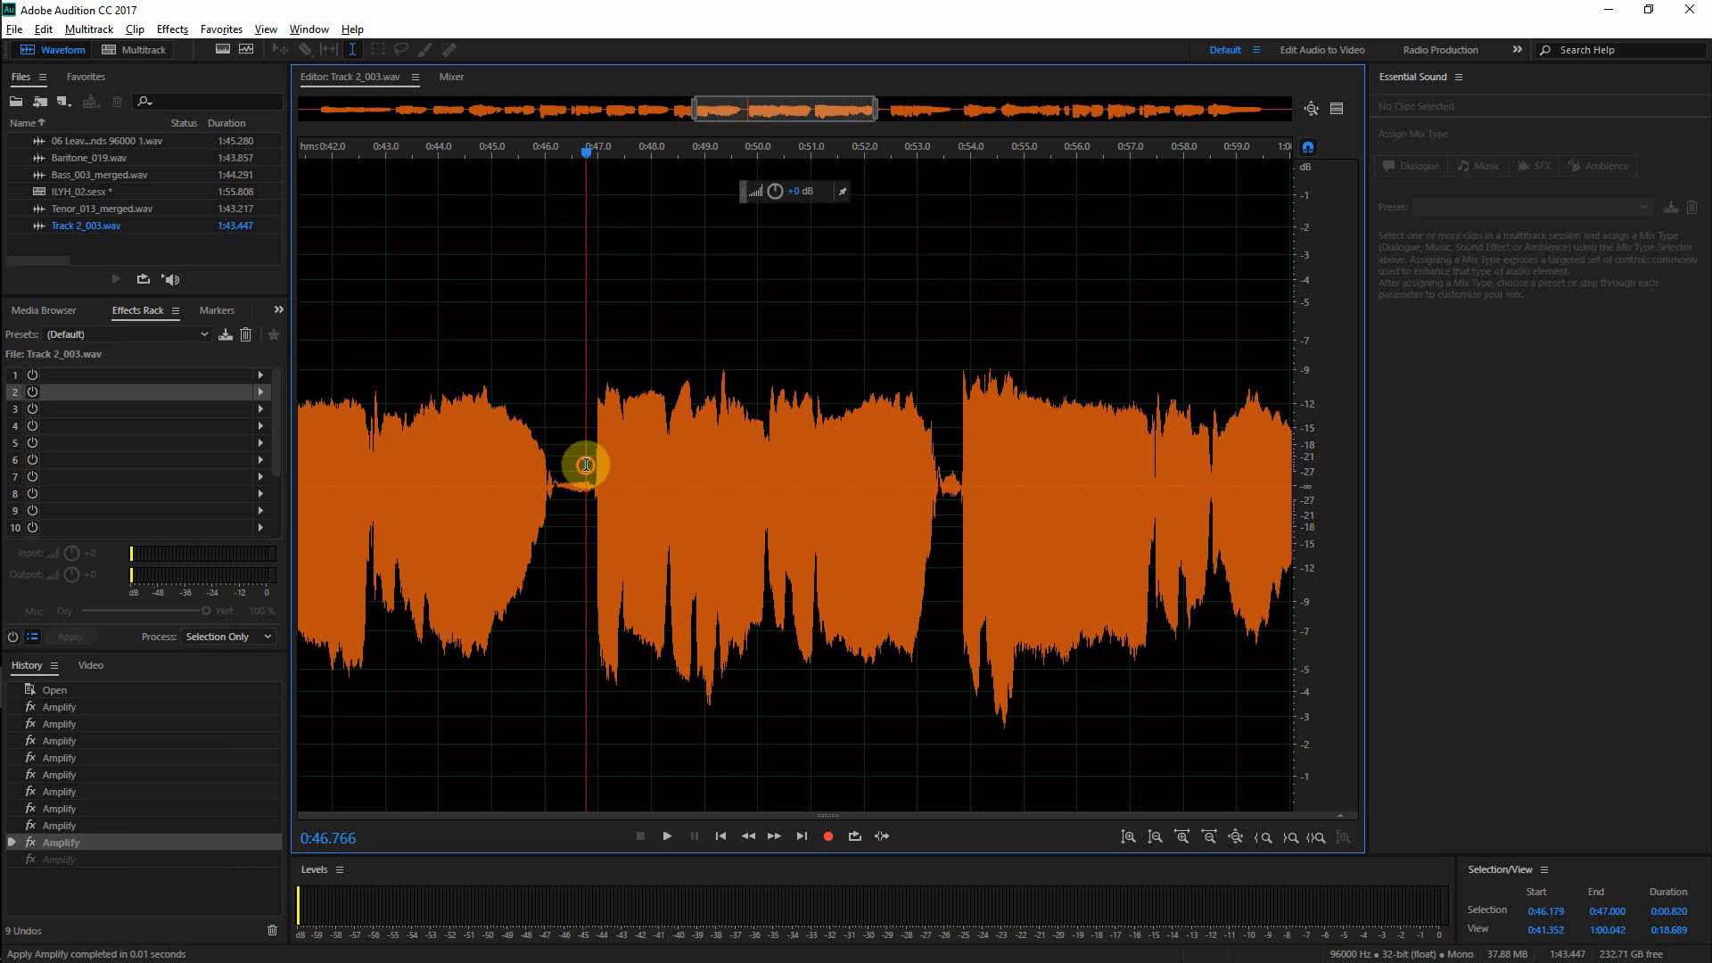
left_click_drag(597, 488, 577, 489)
left_click(563, 488)
- Lower the volume of the narrower gap from 0:46.233 to 0:46.887, leaving out the start of the next phrase
scroll(564, 488, "up", 2)
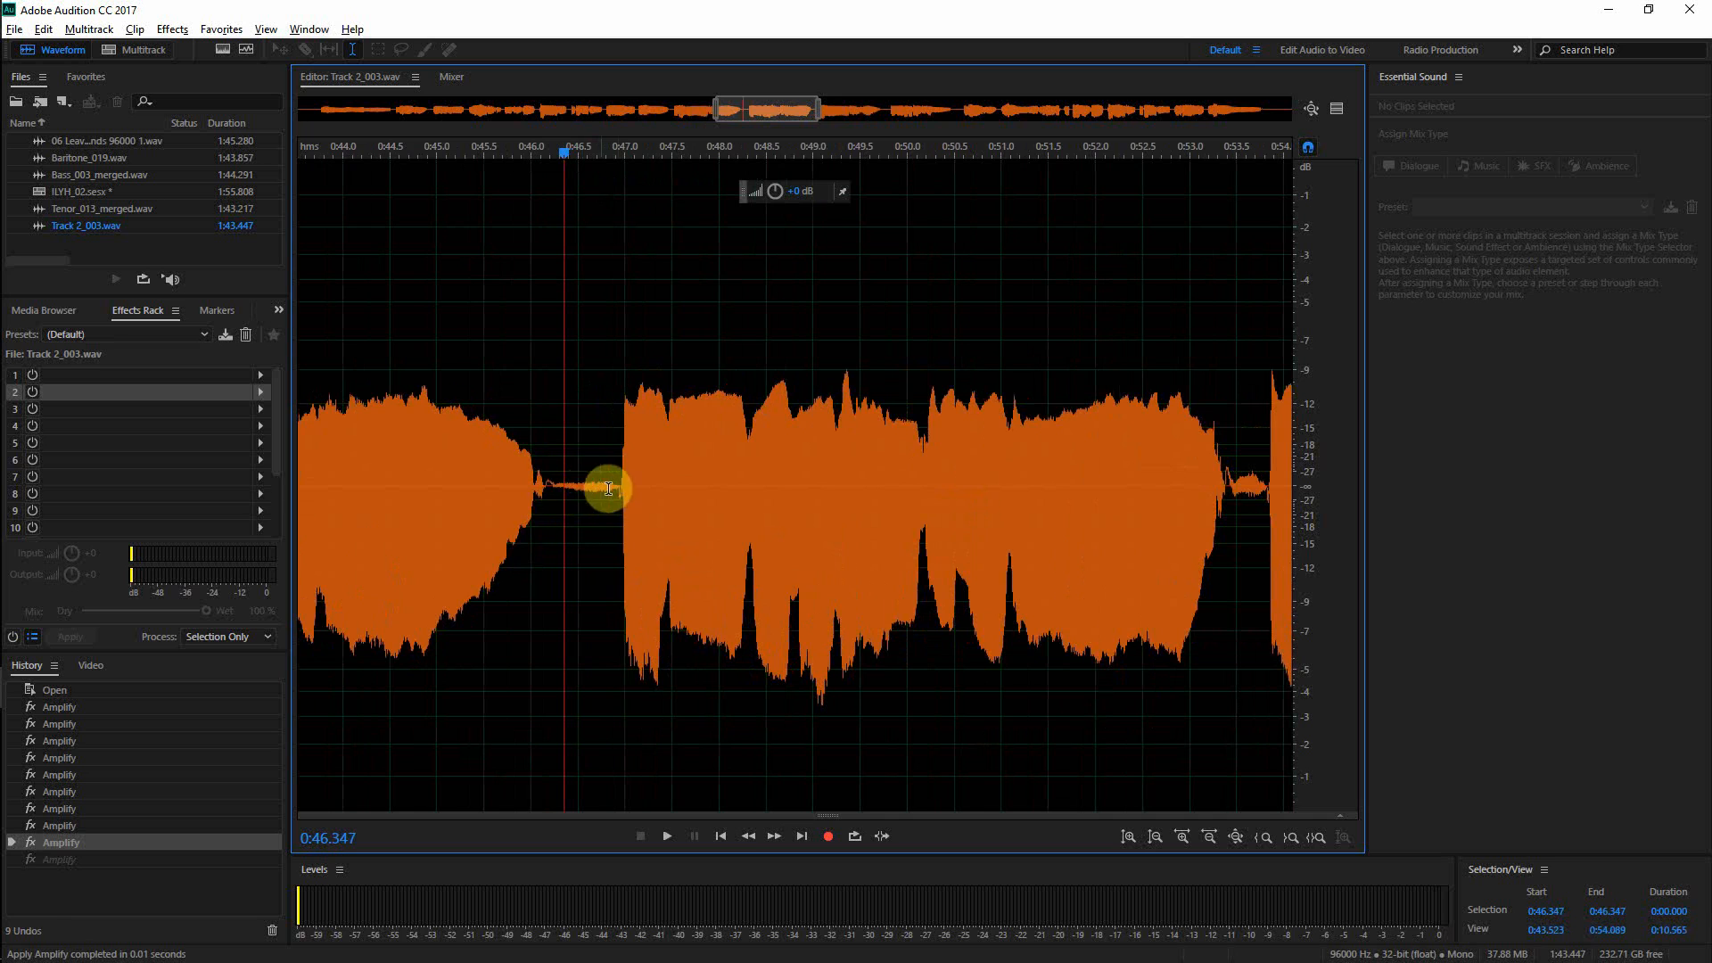
left_click_drag(615, 487, 553, 495)
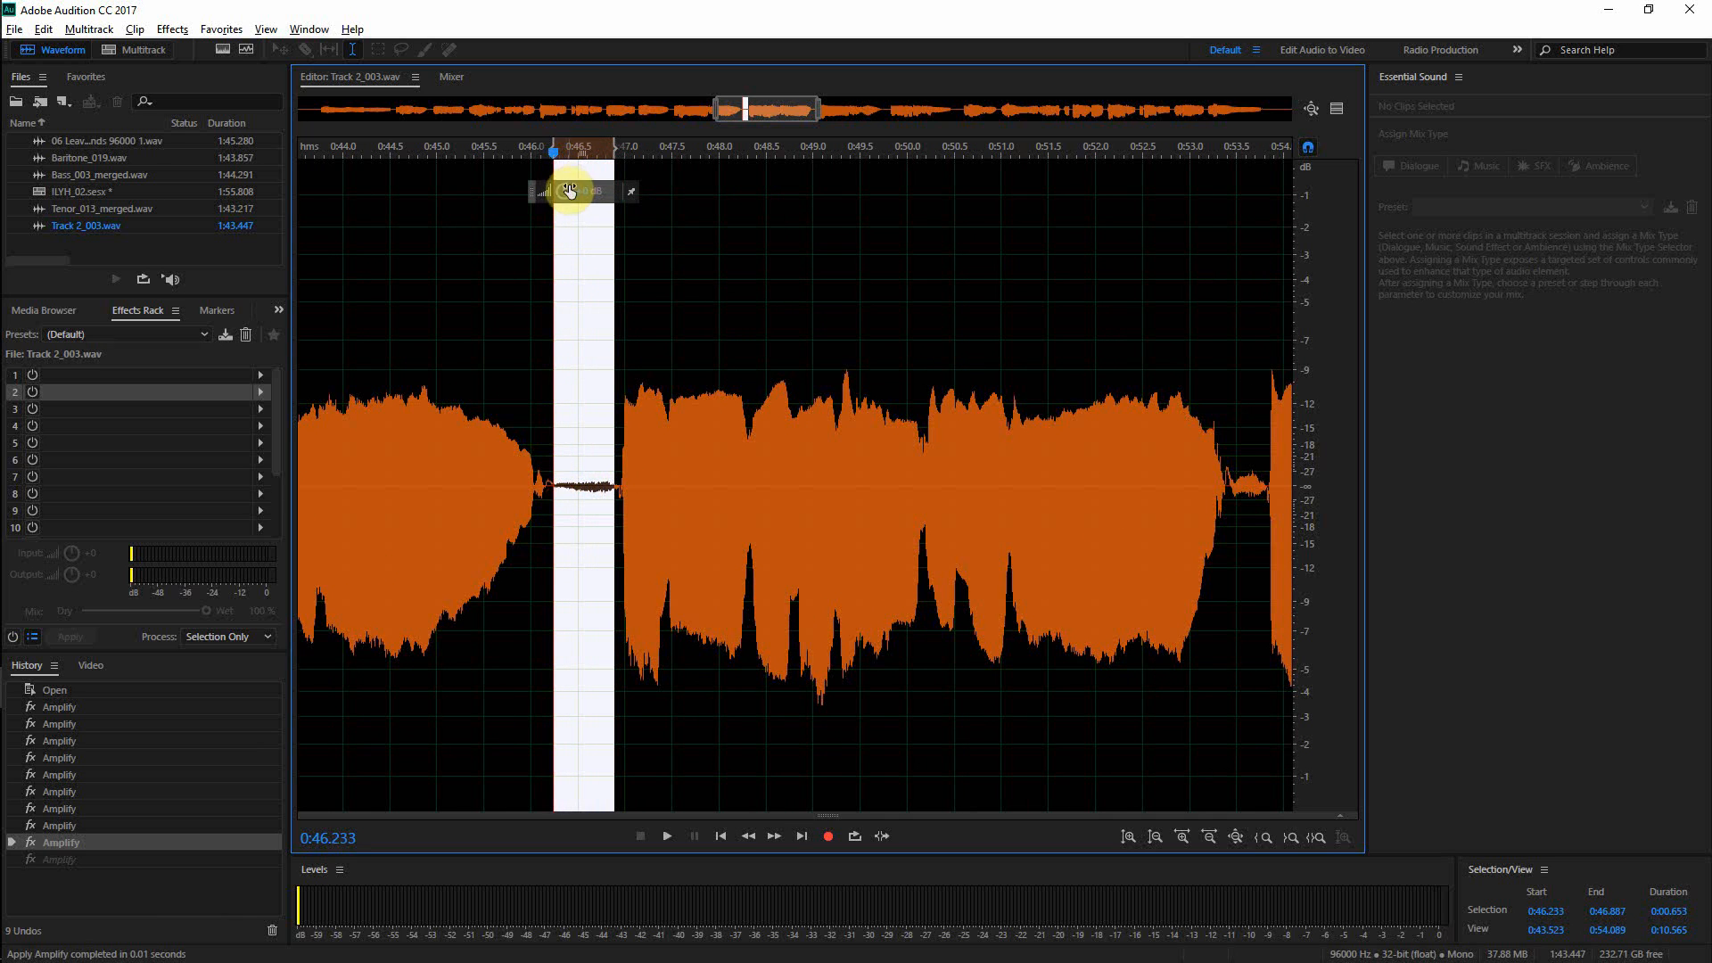
left_click_drag(554, 192, 558, 260)
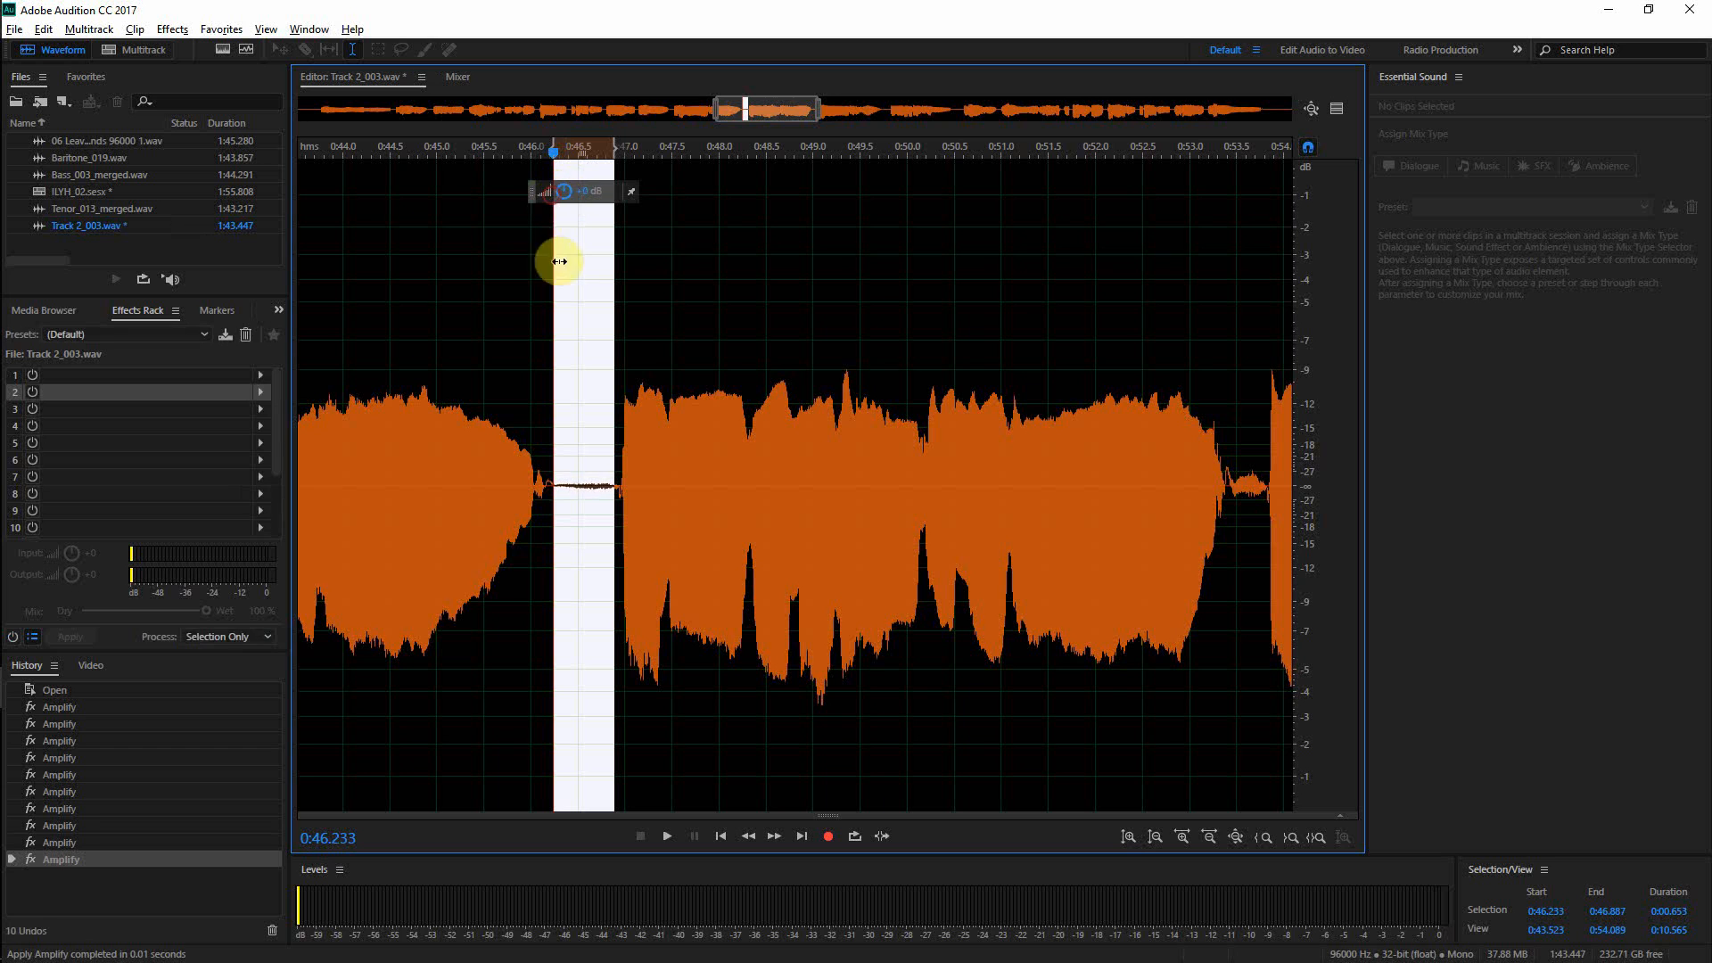
- Lower the volume of the breath in the gap from 0:53.400 to 0:53.800
left_click_drag(1229, 497, 1261, 493)
scroll(806, 481, "up", 8)
left_click(877, 490)
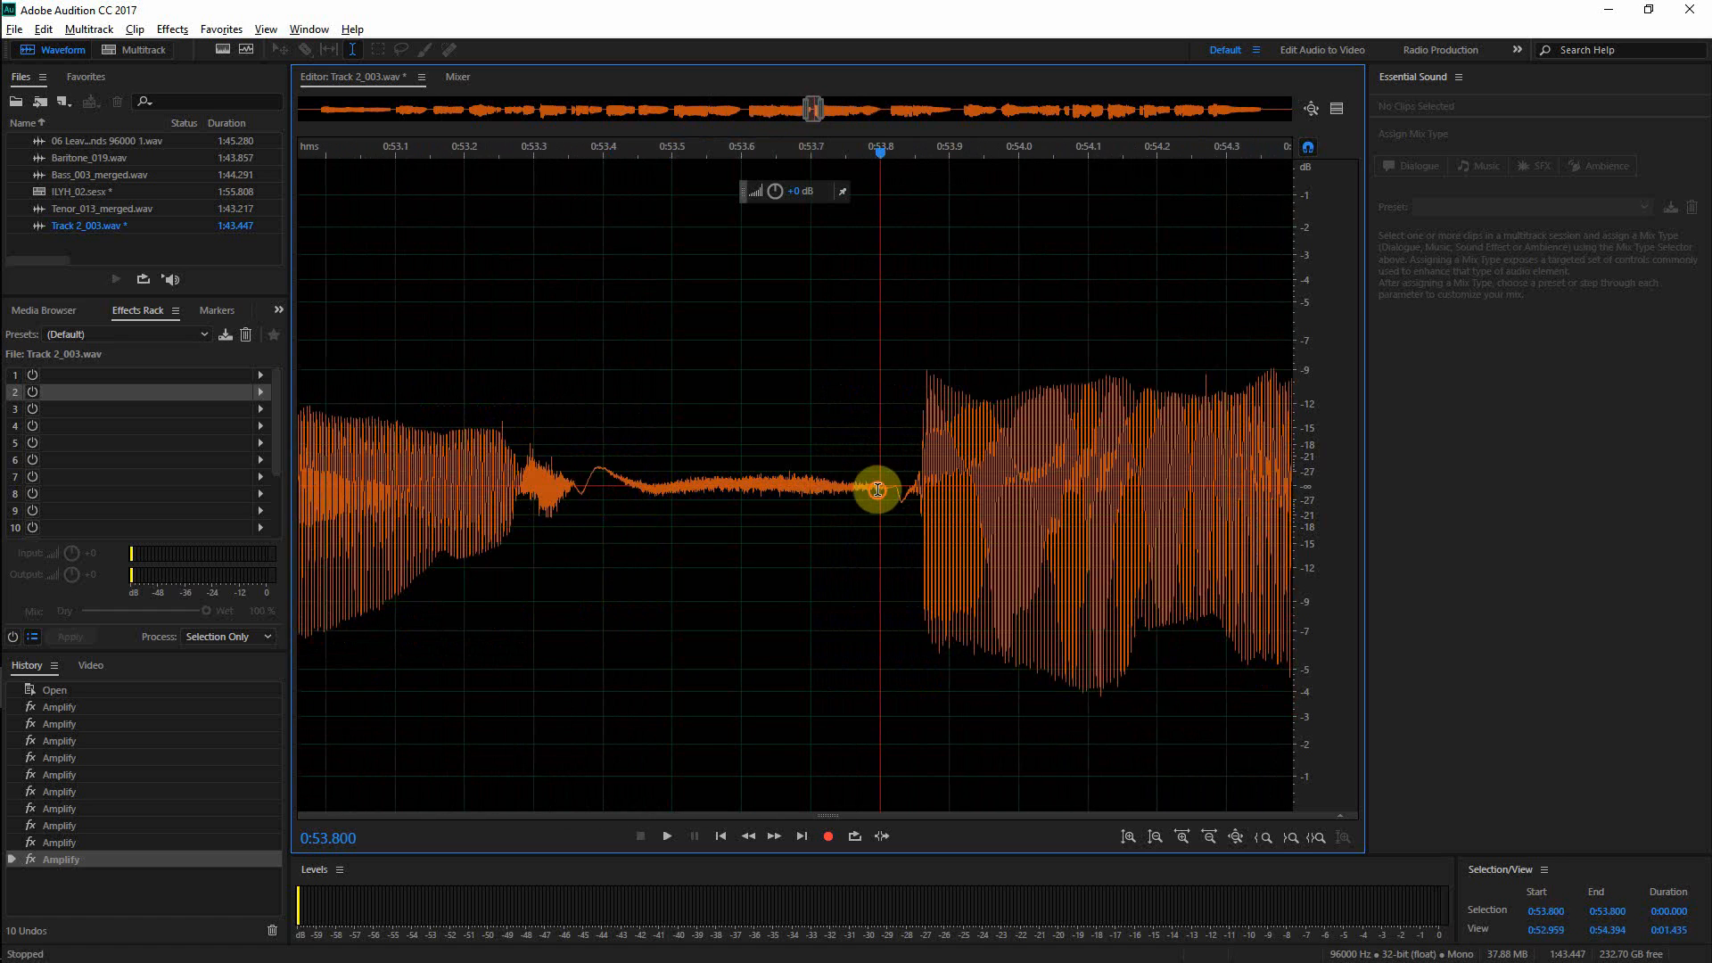
left_click_drag(891, 493, 606, 500)
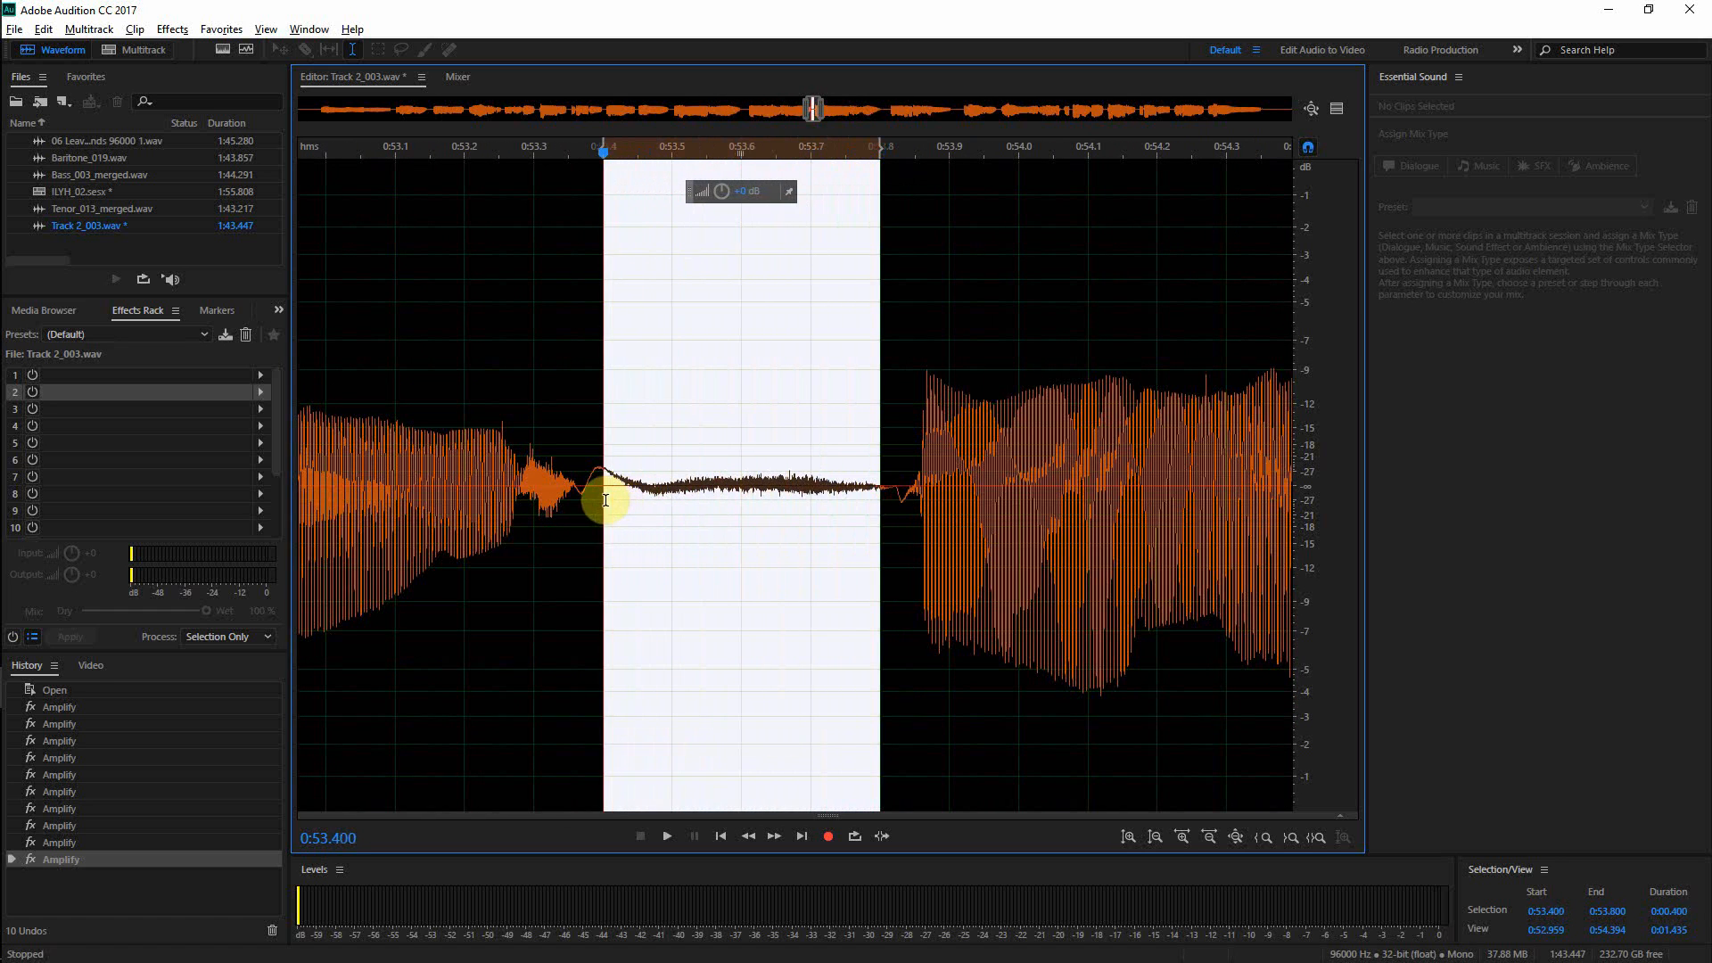
left_click_drag(726, 193, 705, 190)
- Play from 0:53.433 to listen to the softened gap leading into the next phrase
left_click(627, 364)
key("space")
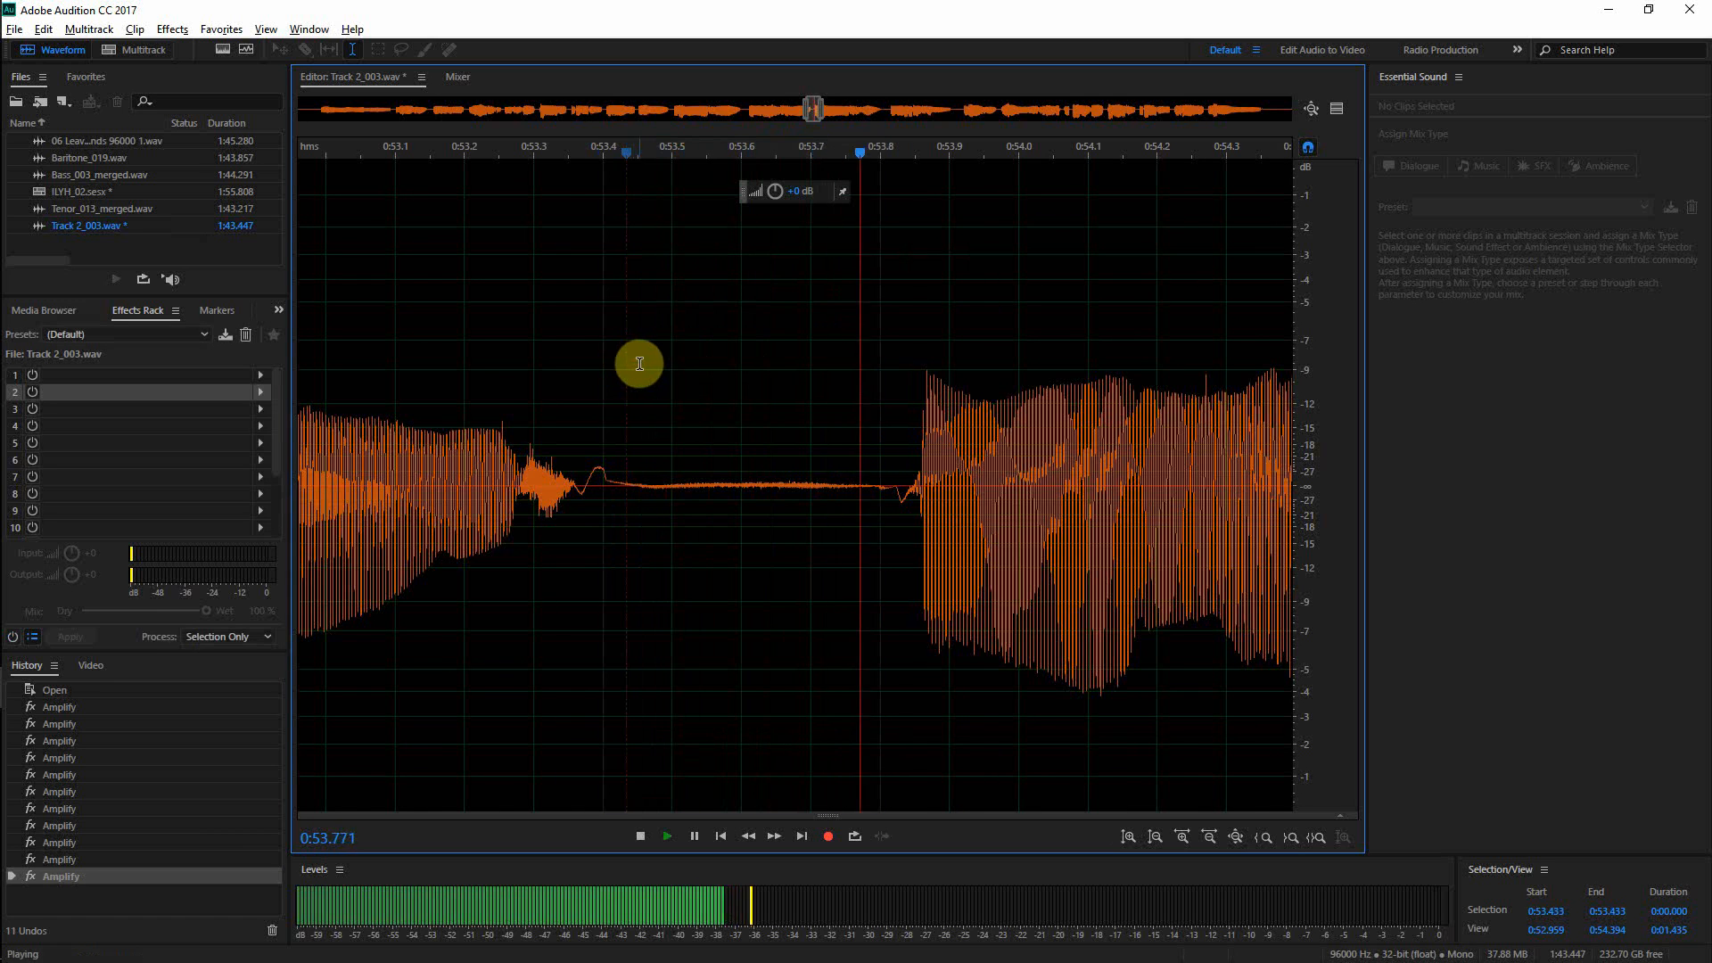
scroll(650, 371, "down", 4)
scroll(1026, 436, "down", 7)
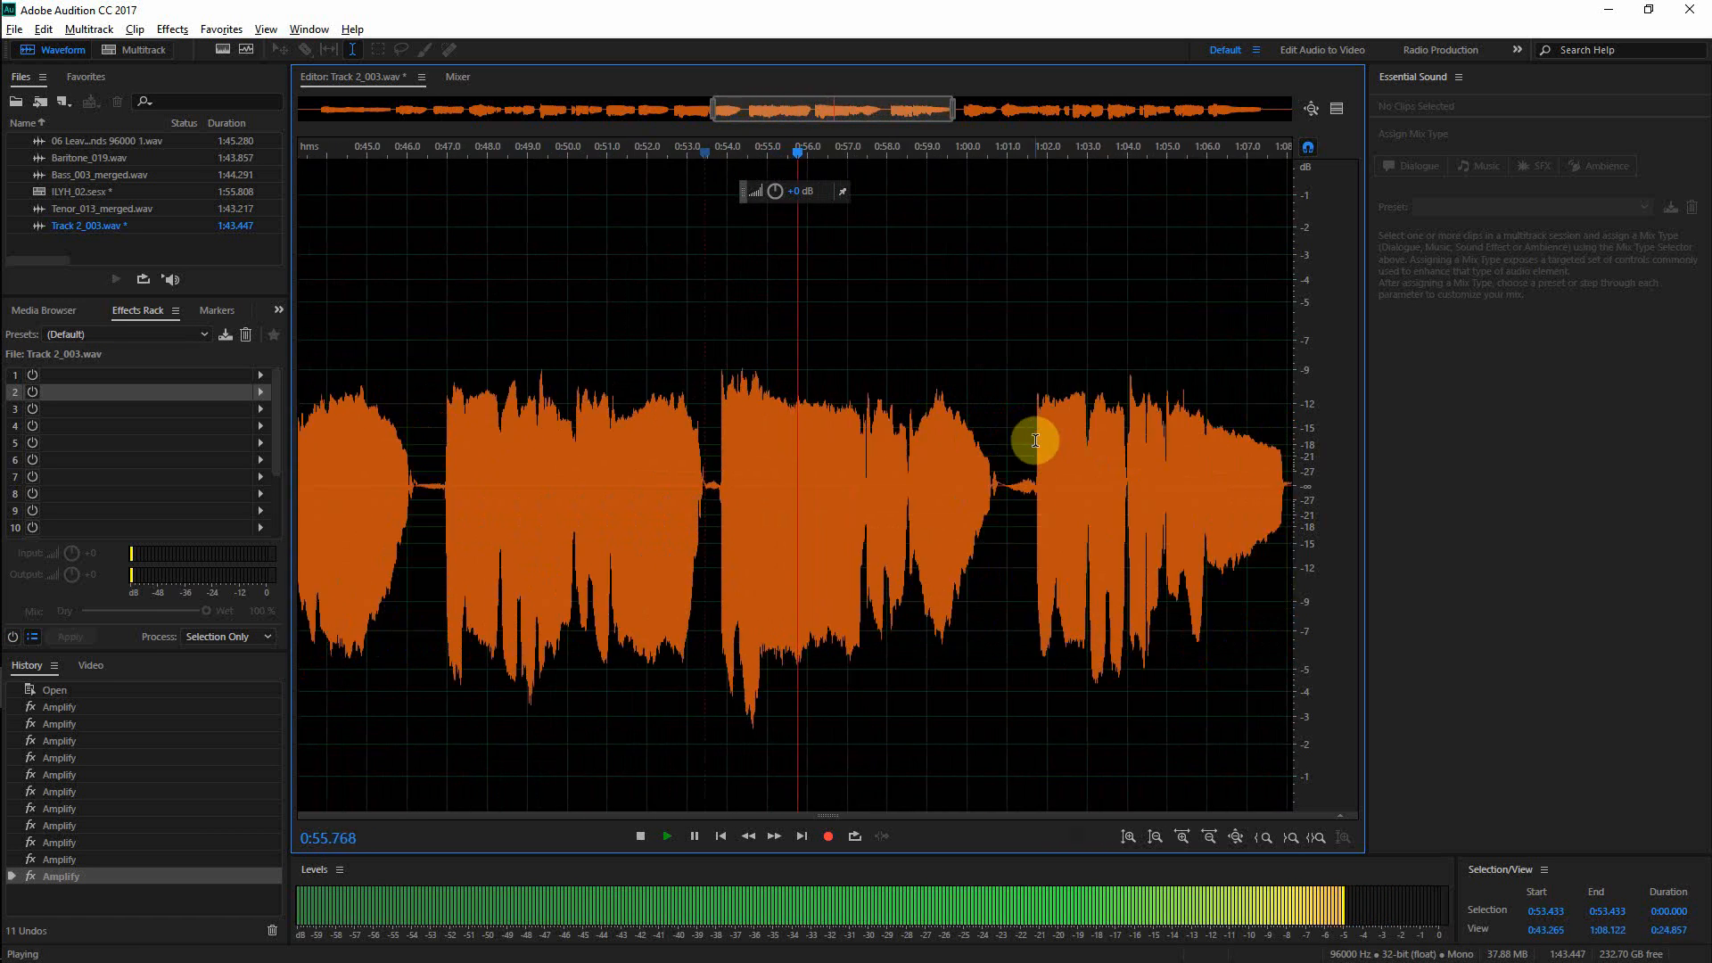
- Stop playback and lower the volume of the breath in the gap from 1:01.000 to 1:01.704
key("space")
scroll(969, 494, "up", 5)
left_click_drag(972, 488, 891, 496)
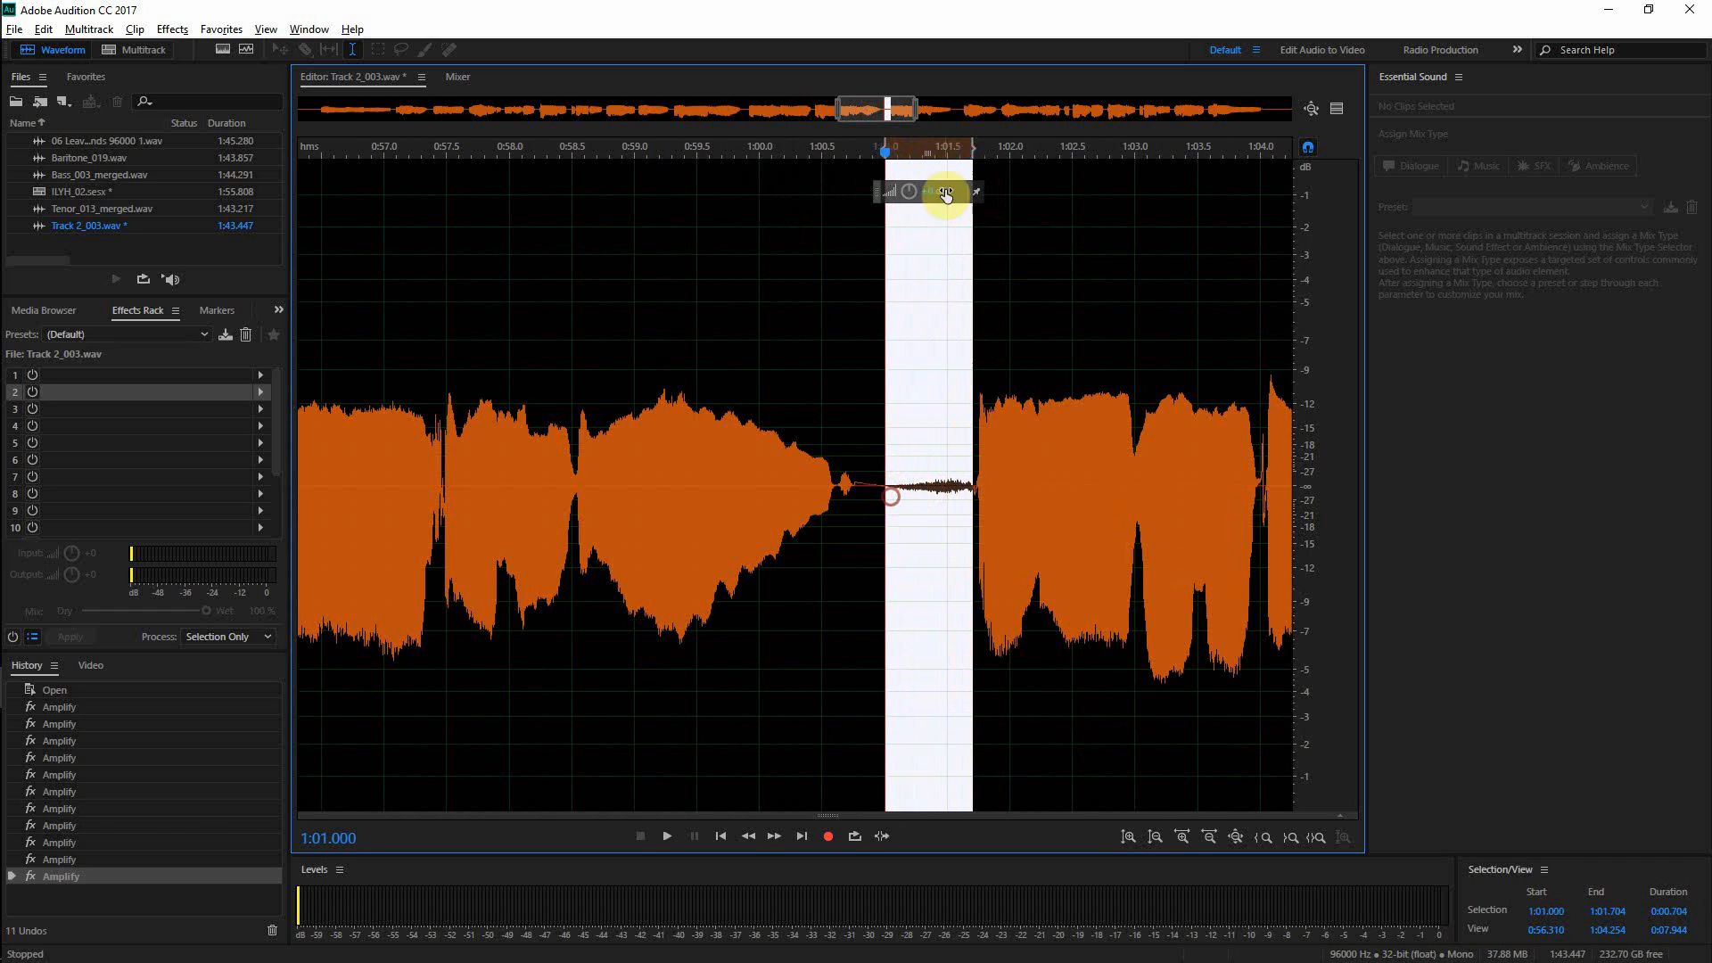
left_click_drag(889, 193, 890, 194)
- Play from 0:59.500 to listen to the softened gap leading into the next phrase
left_click(696, 382)
key("space")
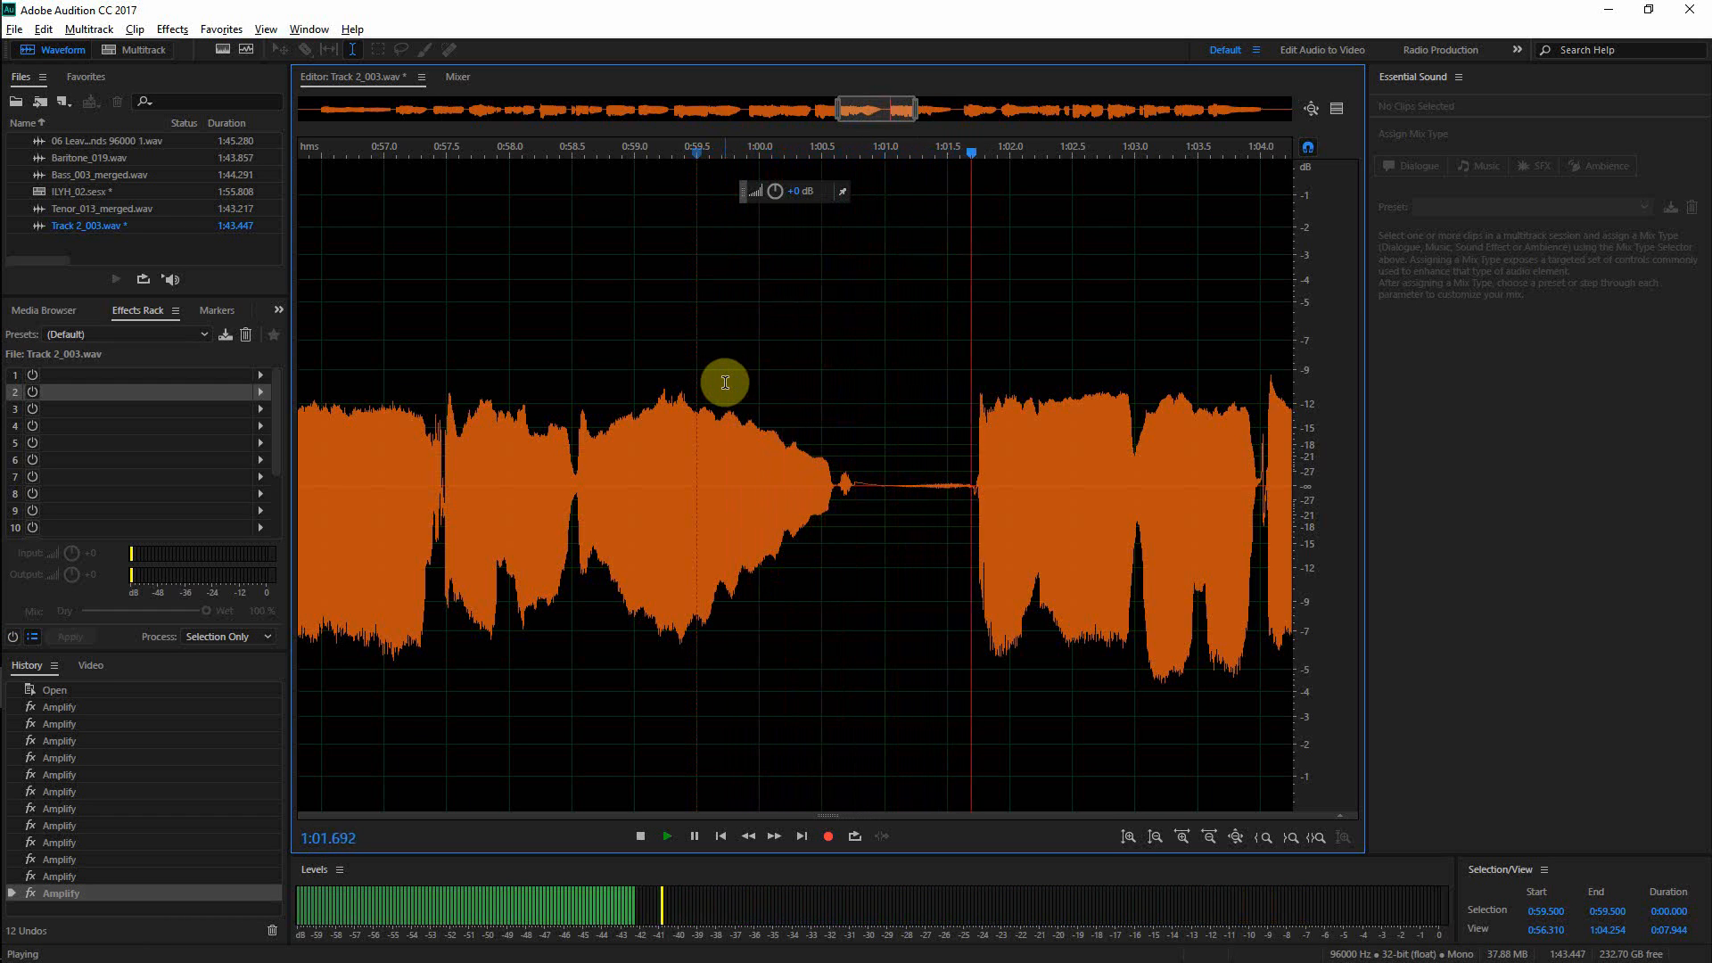
key("space")
- Lower the volume of the breath before the next phrase, from 1:08.800 to 1:09.355
scroll(1102, 447, "down", 5)
left_click(1069, 493)
key("space")
scroll(1120, 516, "up", 5)
key("space")
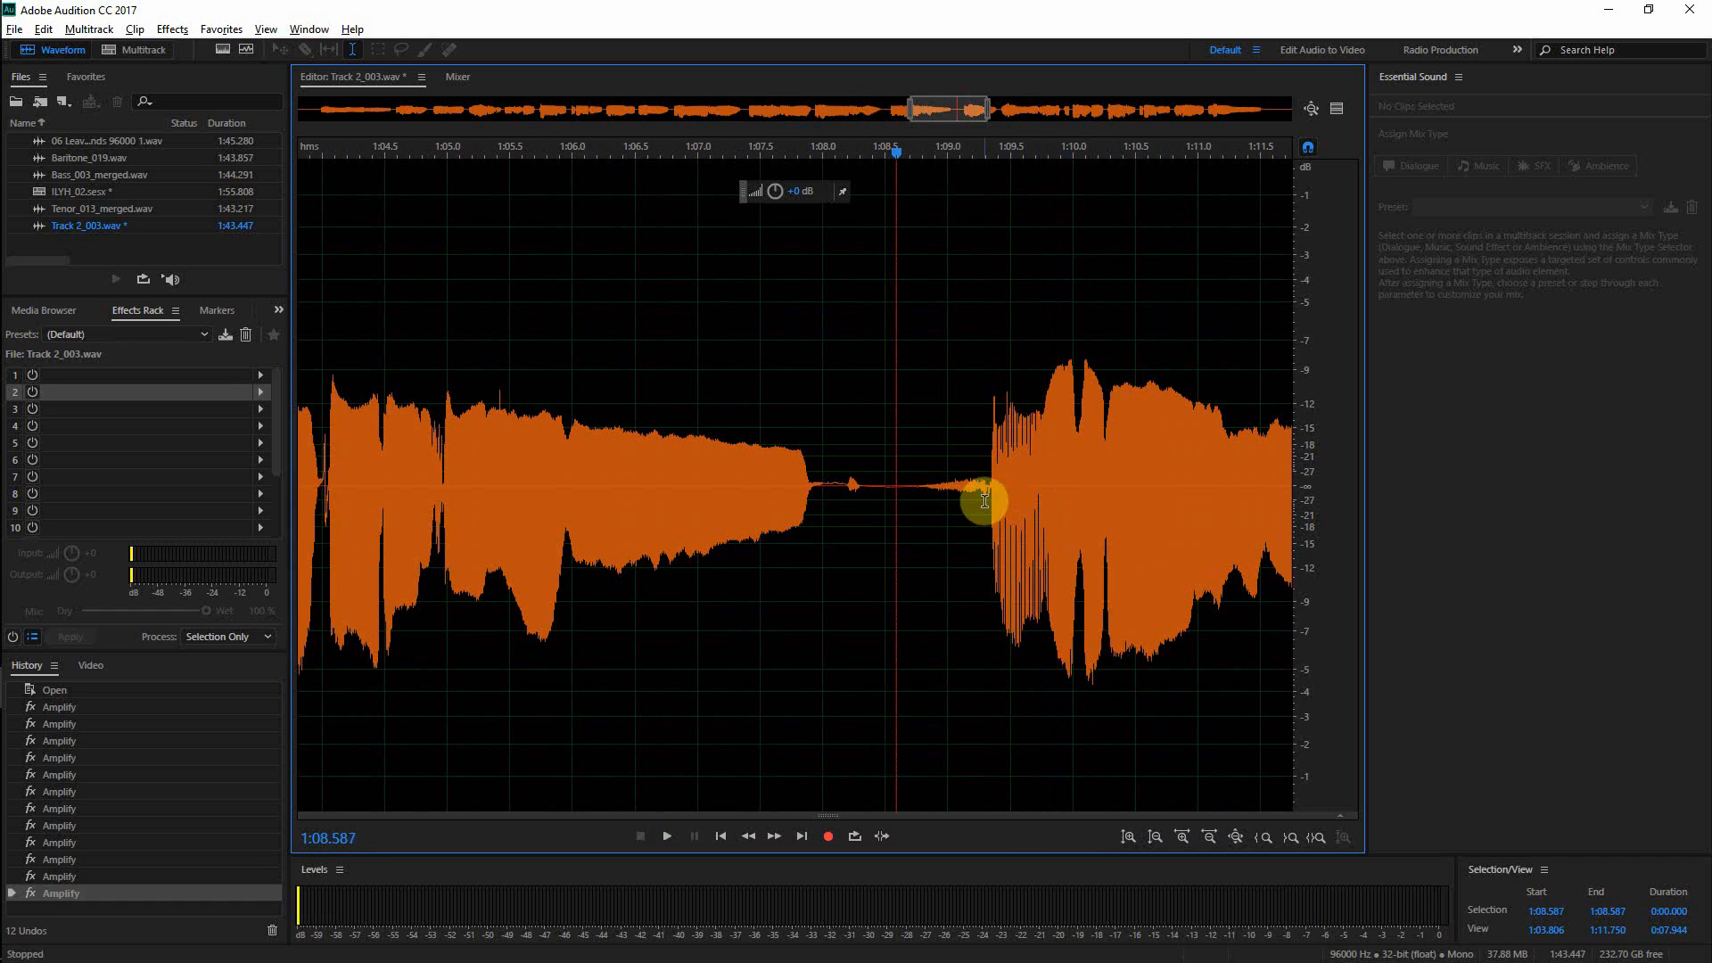
left_click_drag(990, 505, 922, 510)
left_click_drag(934, 183, 923, 185)
- Lower the volume of the gap from 1:12.754 to 1:13.200, and play from 1:12.288 to check it
scroll(1016, 420, "down", 2)
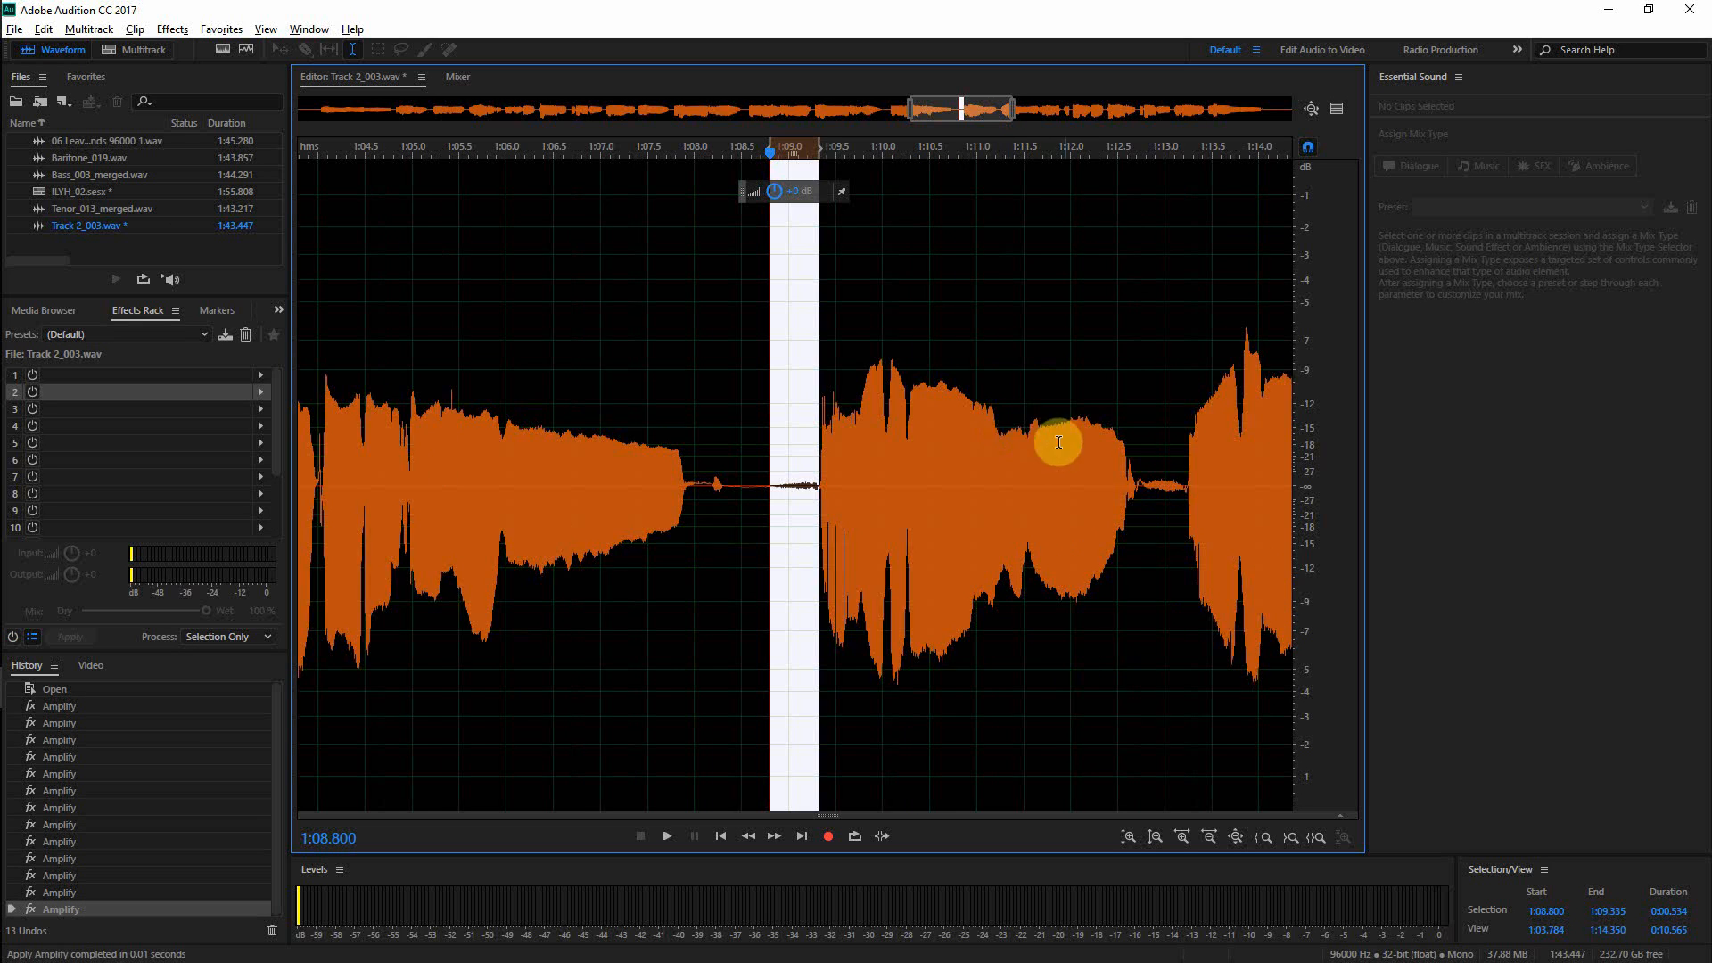
left_click_drag(1092, 486, 1056, 489)
key("space")
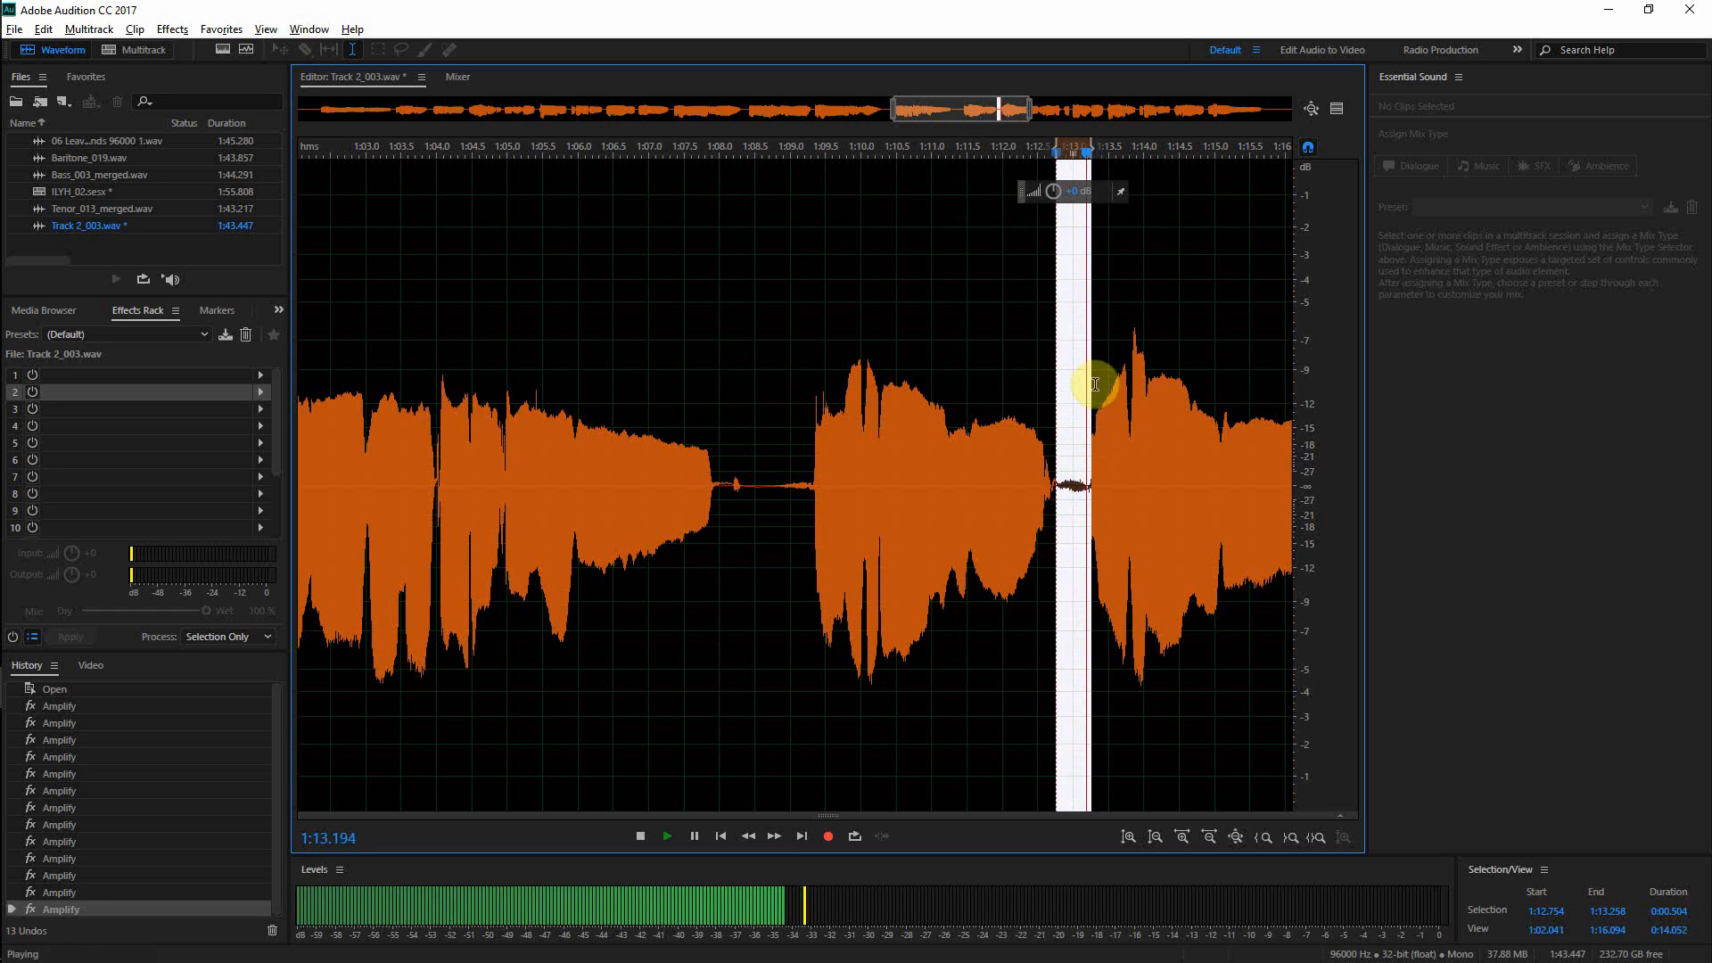
scroll(1089, 517, "up", 3)
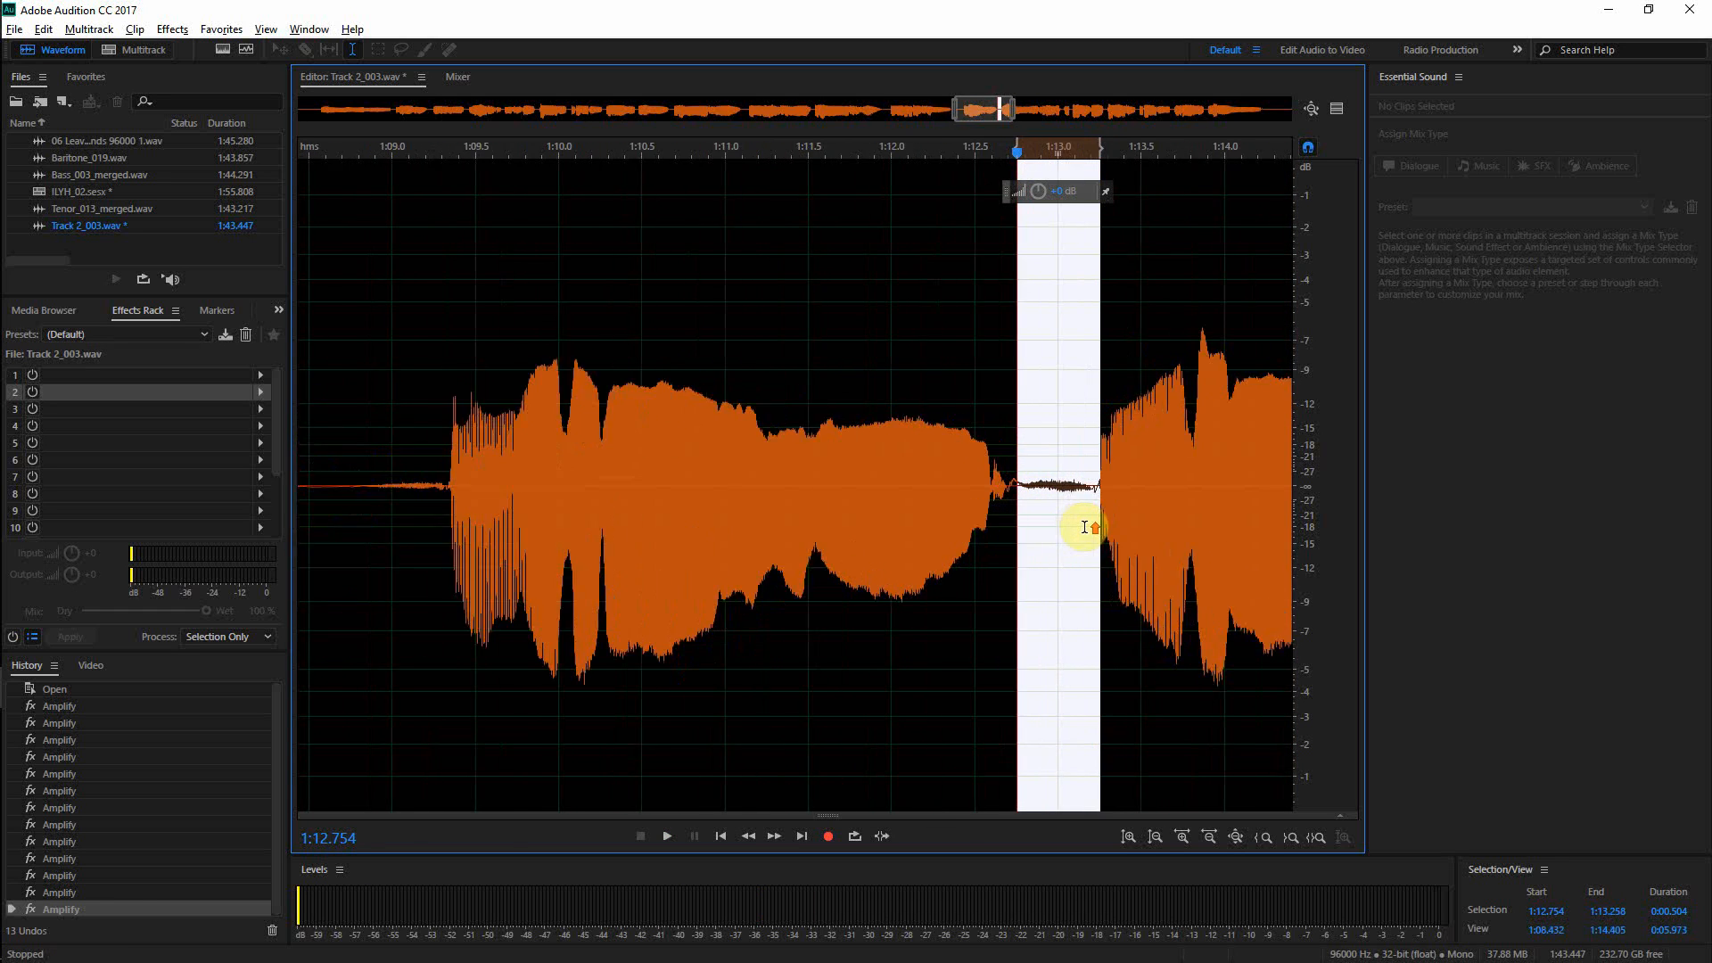
left_click_drag(1113, 394, 1100, 396)
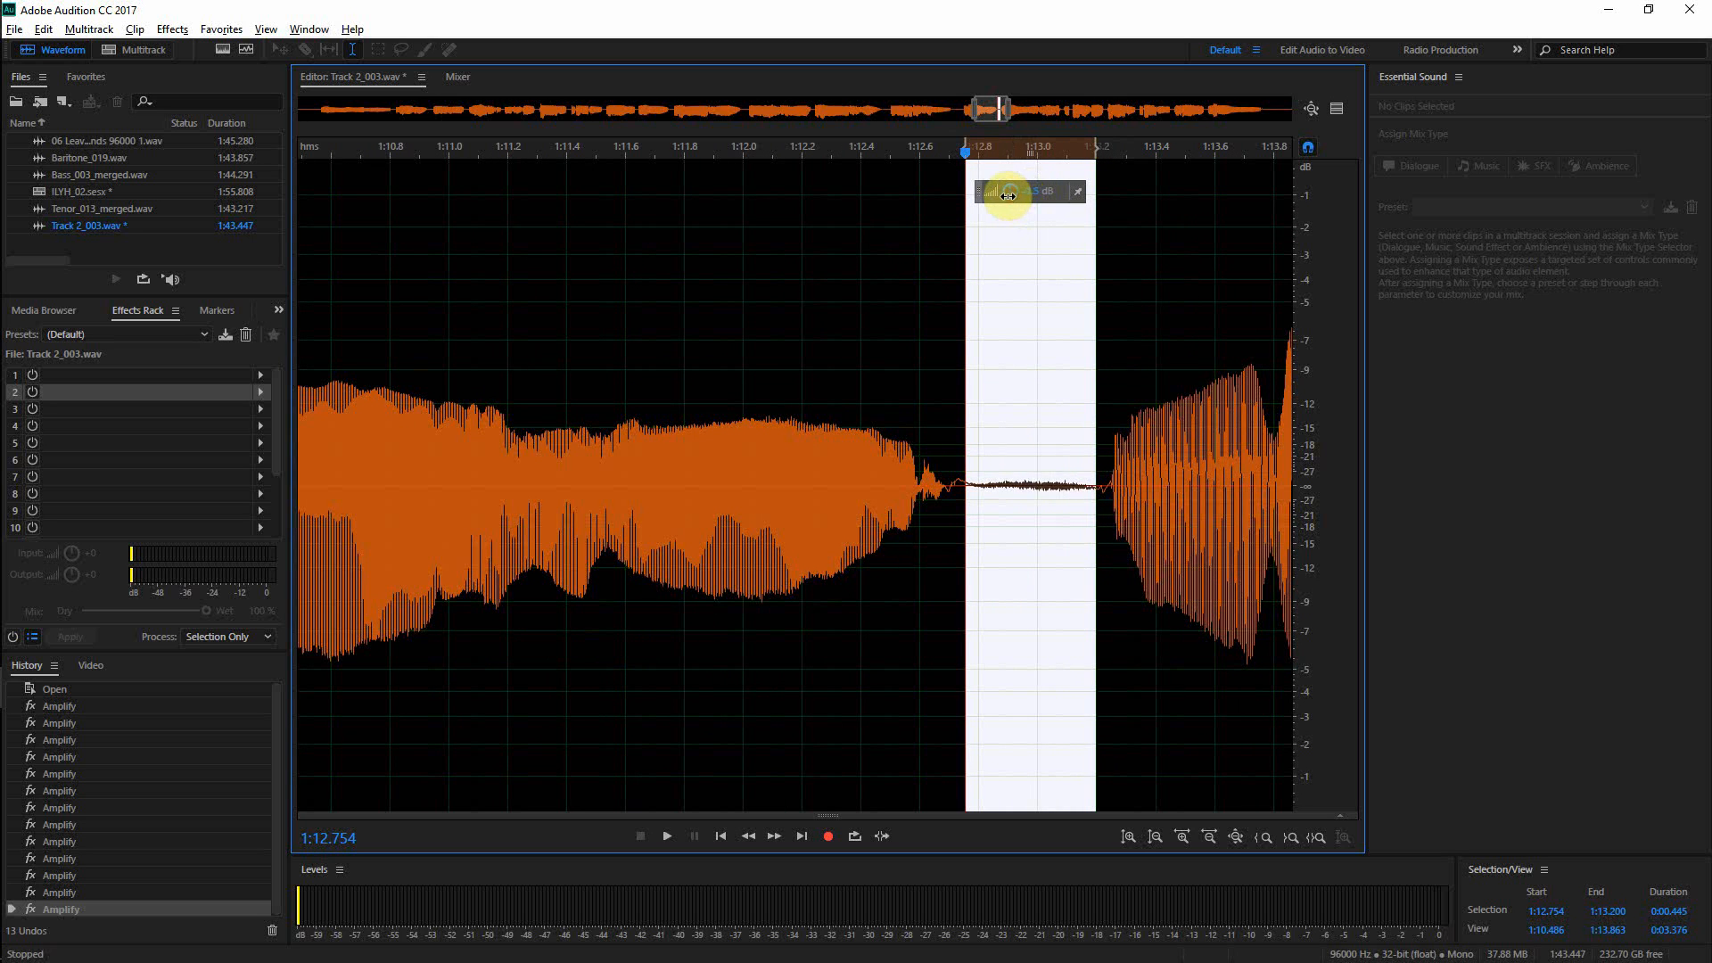
left_click(826, 340)
key("space")
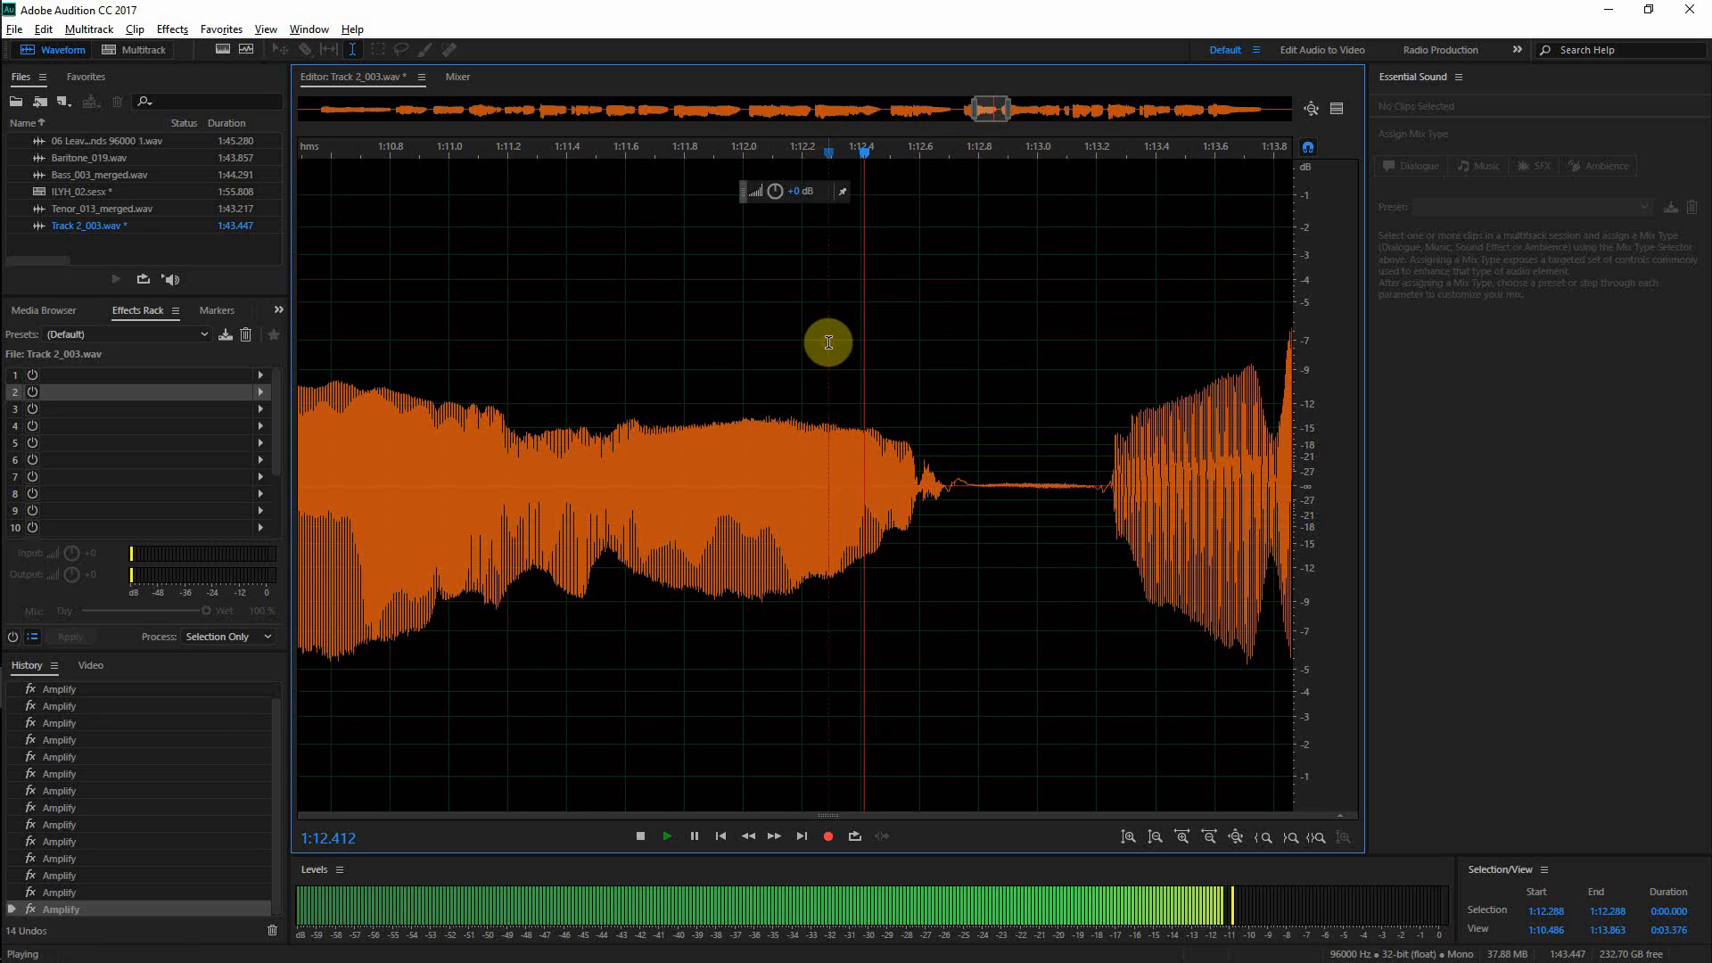
- Stop playback and lower the volume of the short gap from 1:19.400 to 1:19.695
scroll(981, 370, "down", 1)
scroll(1018, 375, "down", 3)
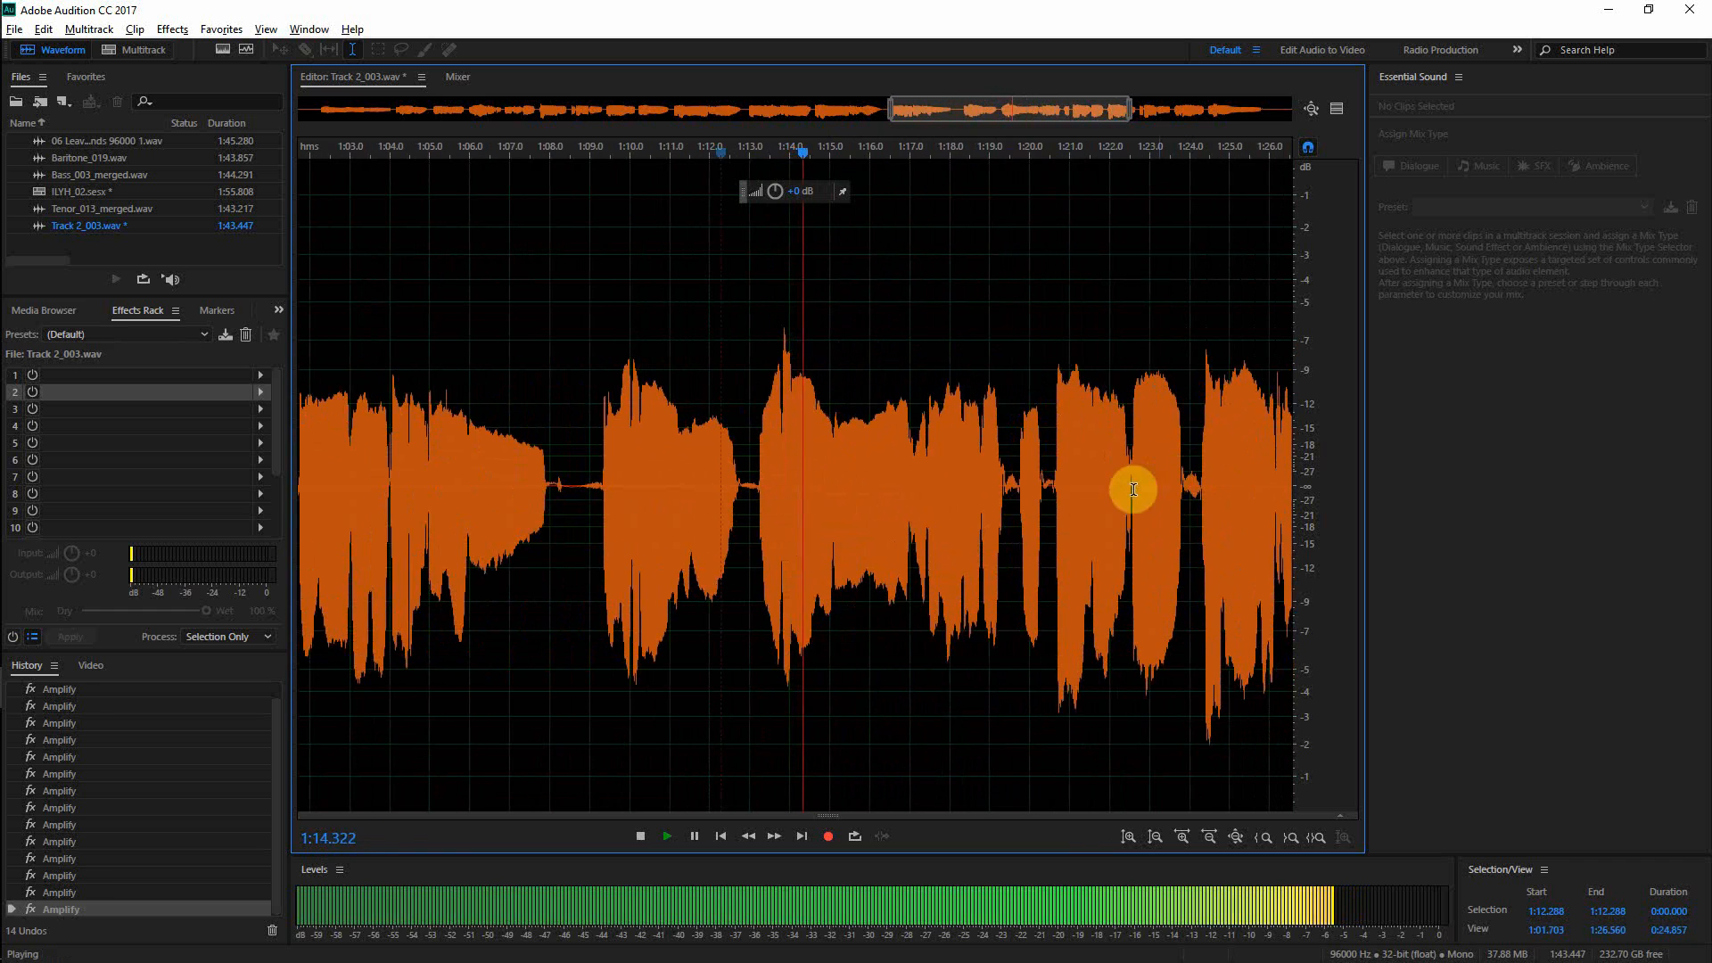
left_click(999, 511)
scroll(994, 499, "up", 4)
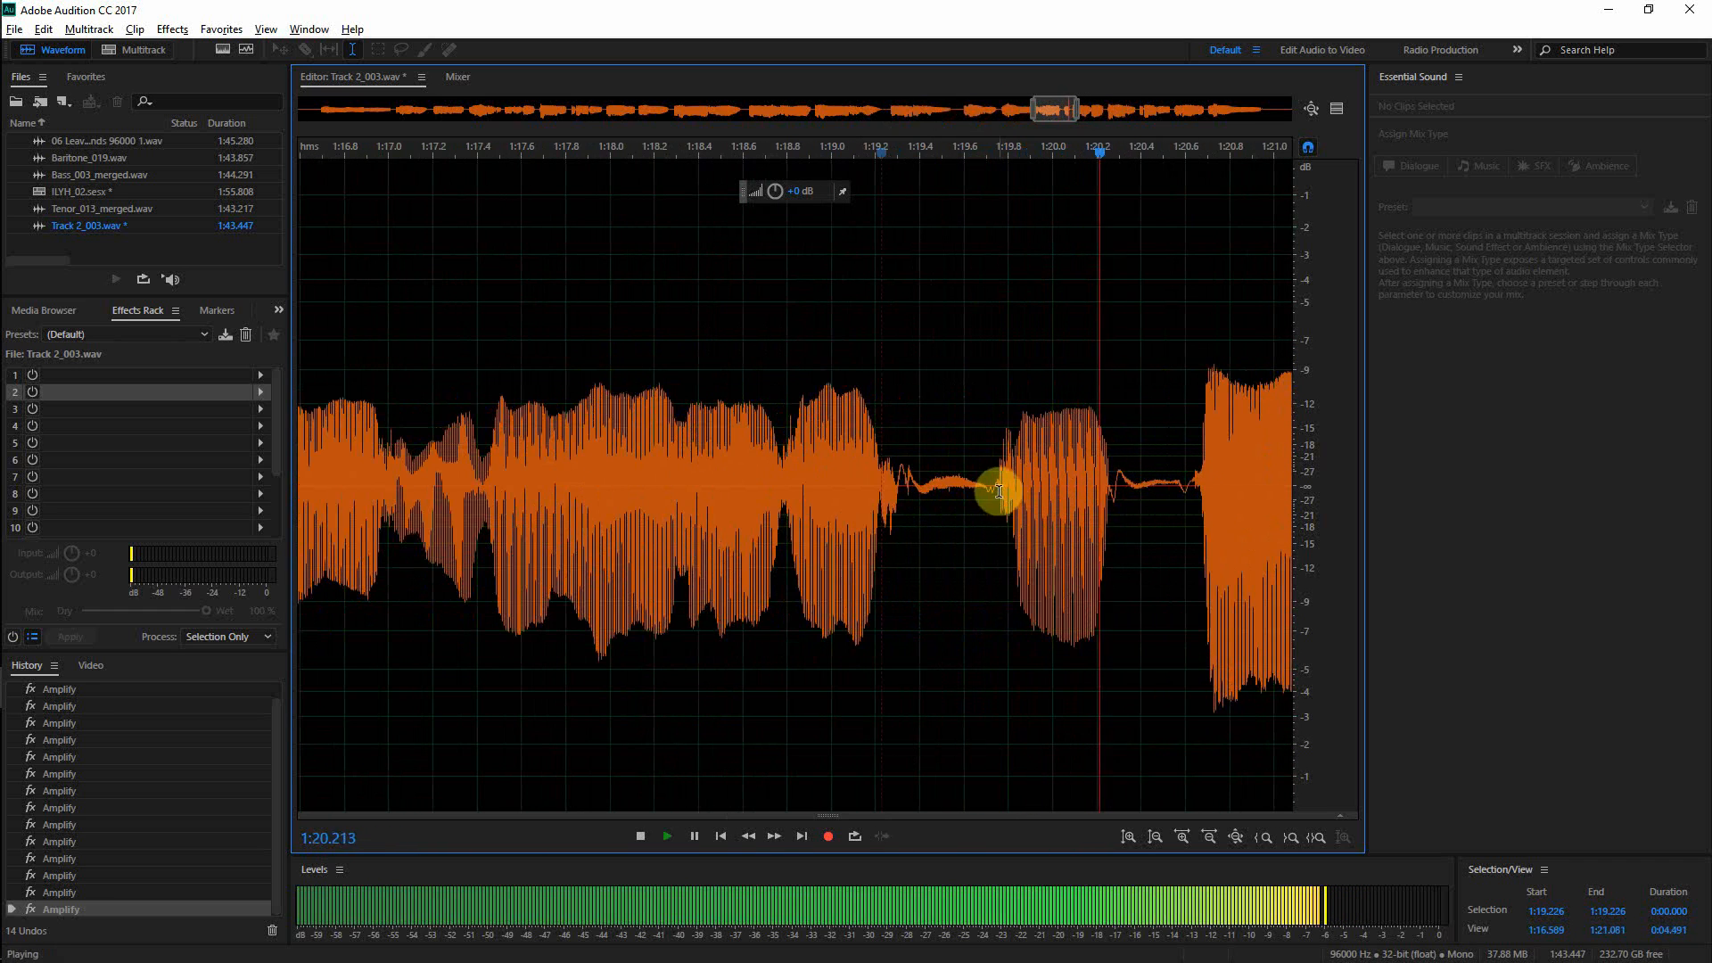
key("space")
left_click_drag(986, 488, 919, 495)
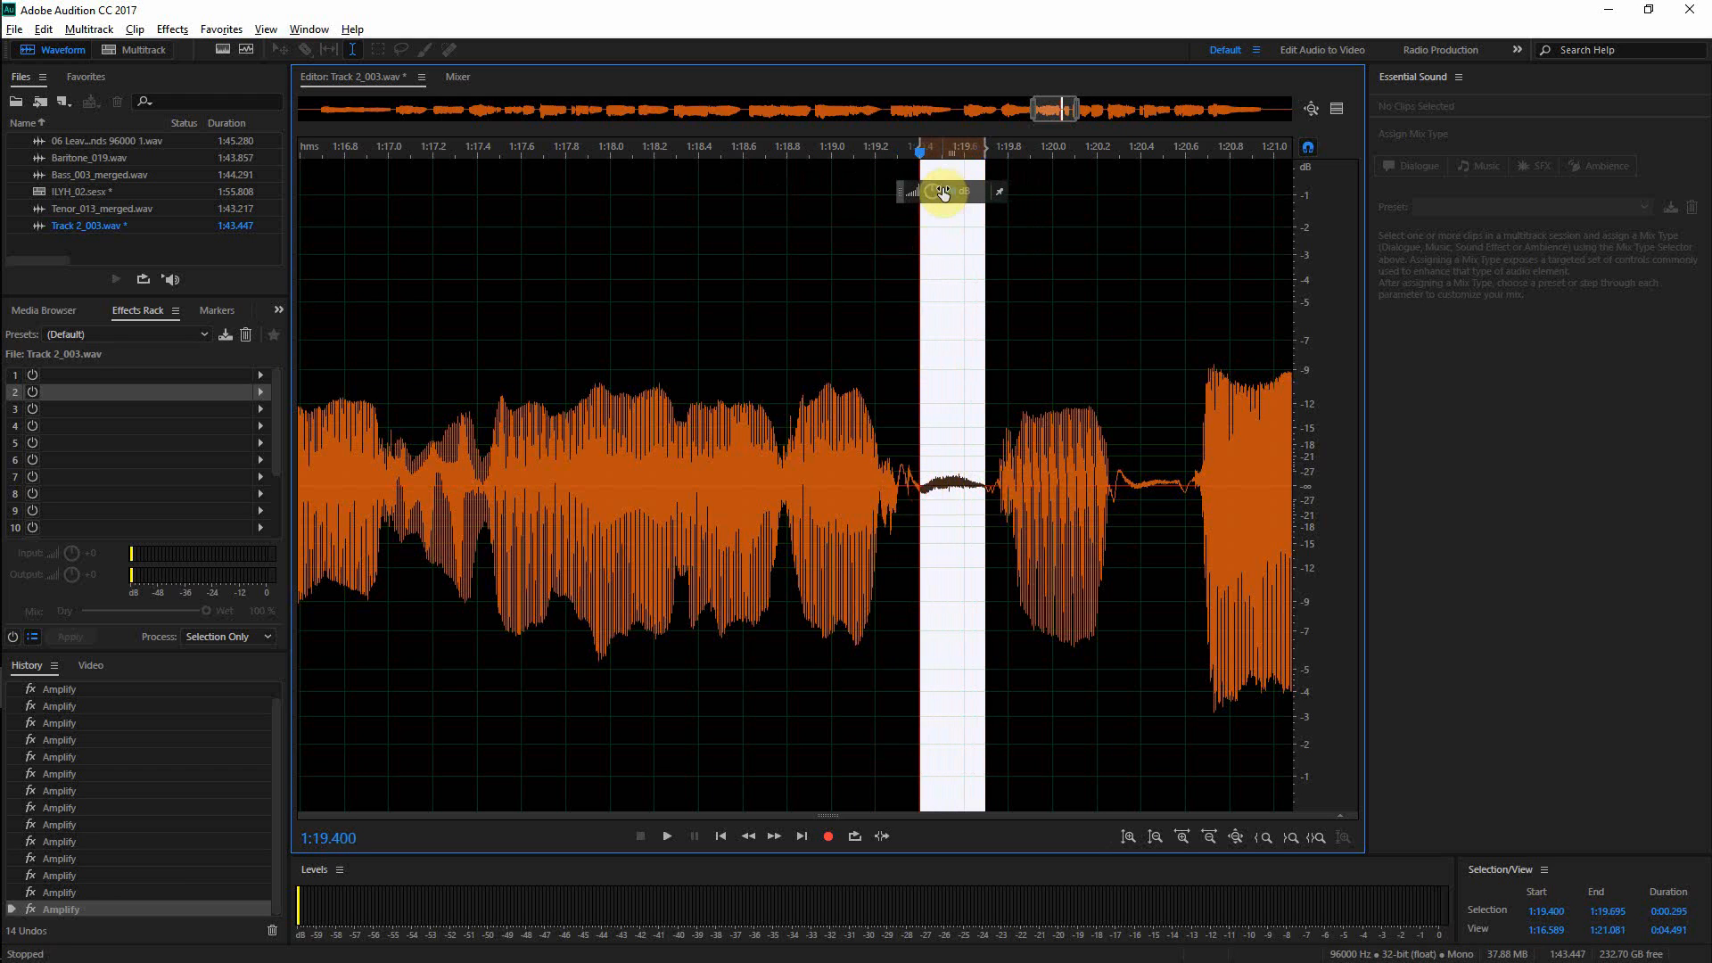
- Play from 1:19.200 to listen to the softened short gap
left_click(872, 306)
key("space")
key("space")
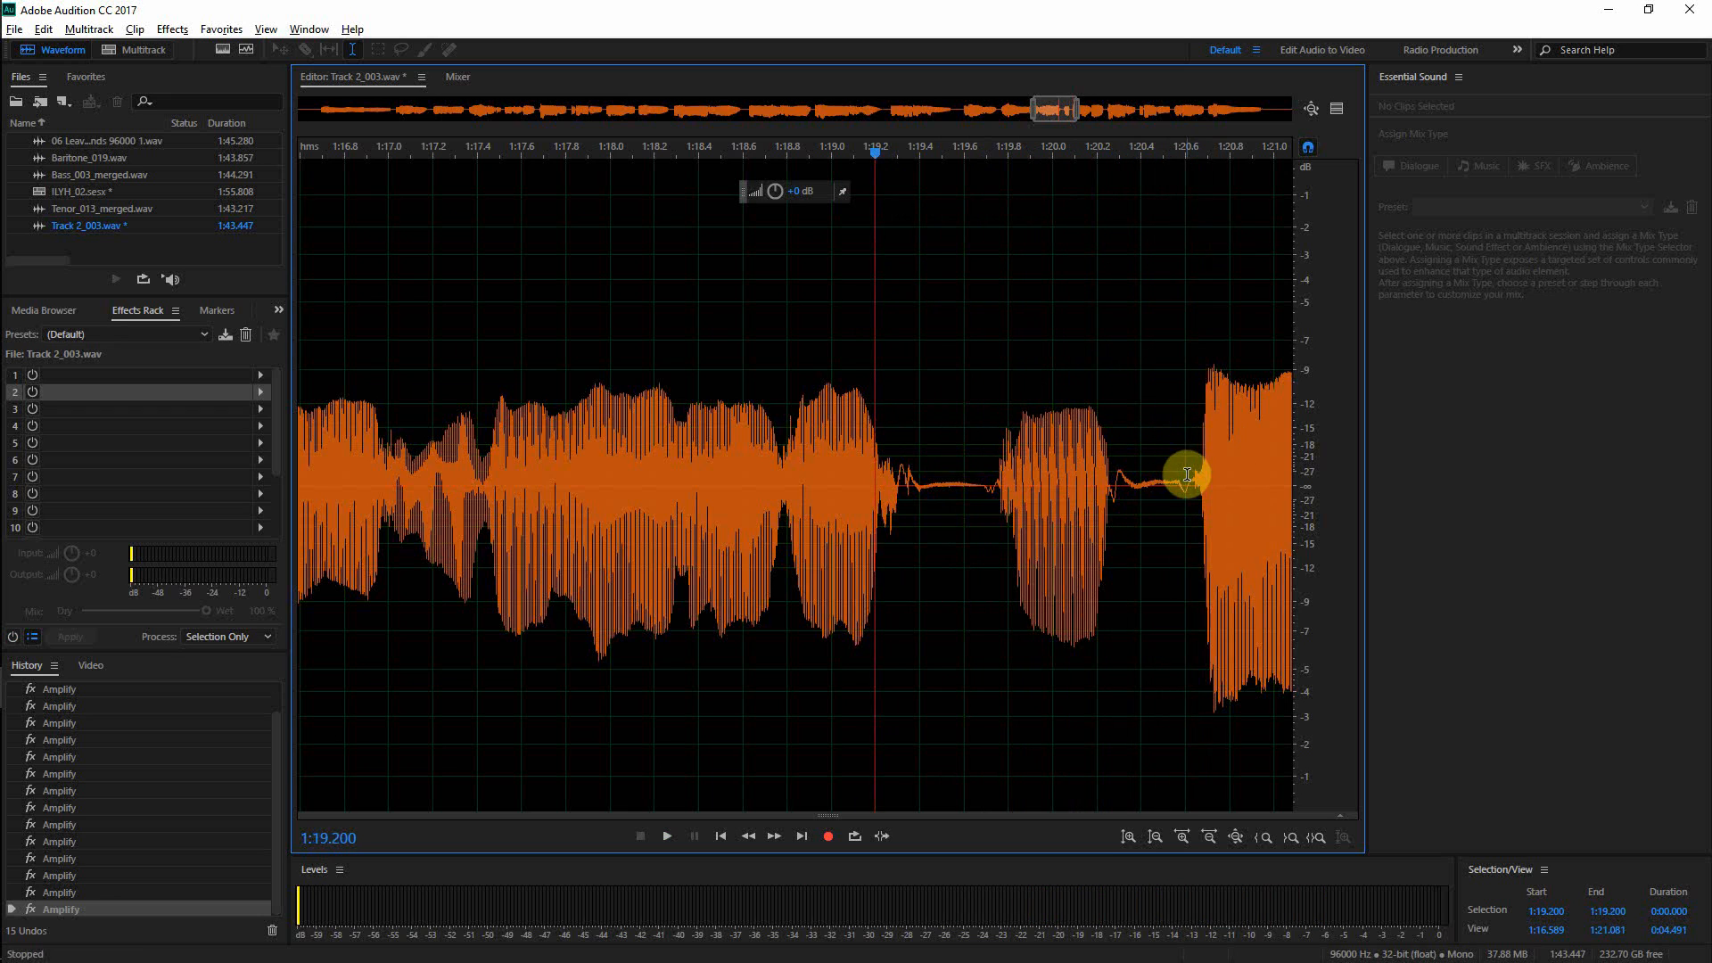
- Lower the volume of the gaps from 1:20.327 to 1:20.600 and from 1:23.851 to 1:24.268
left_click_drag(1184, 483, 1127, 483)
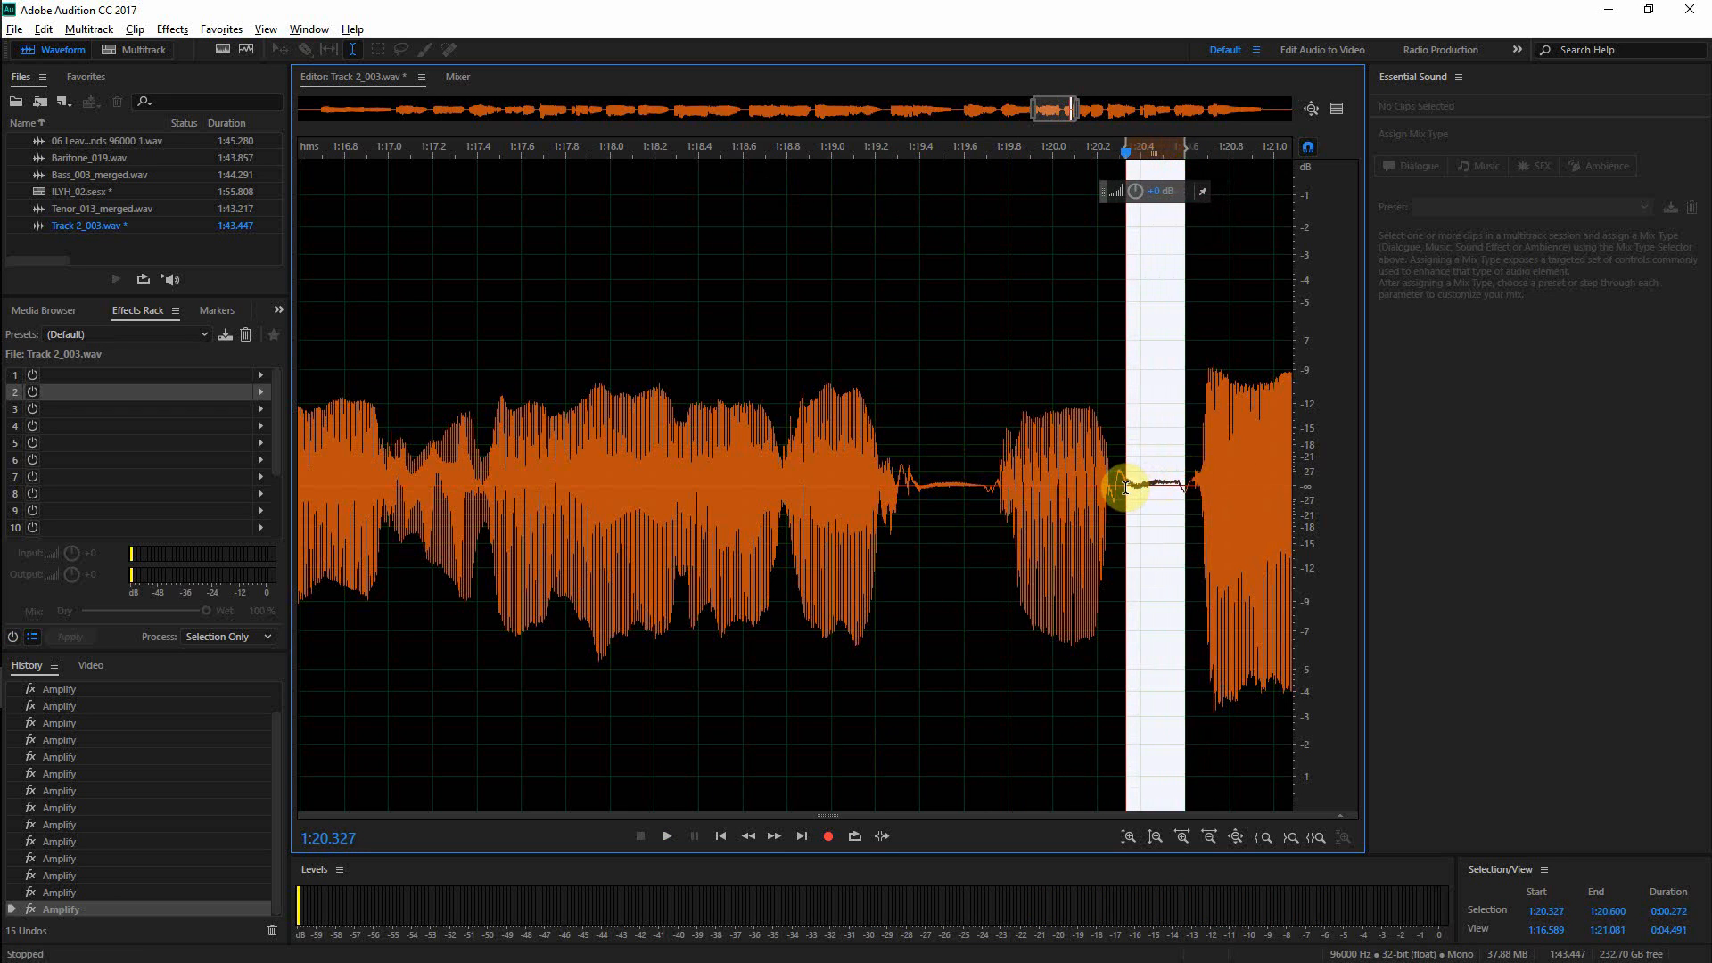
left_click_drag(1124, 192, 1124, 195)
scroll(1186, 267, "down", 2)
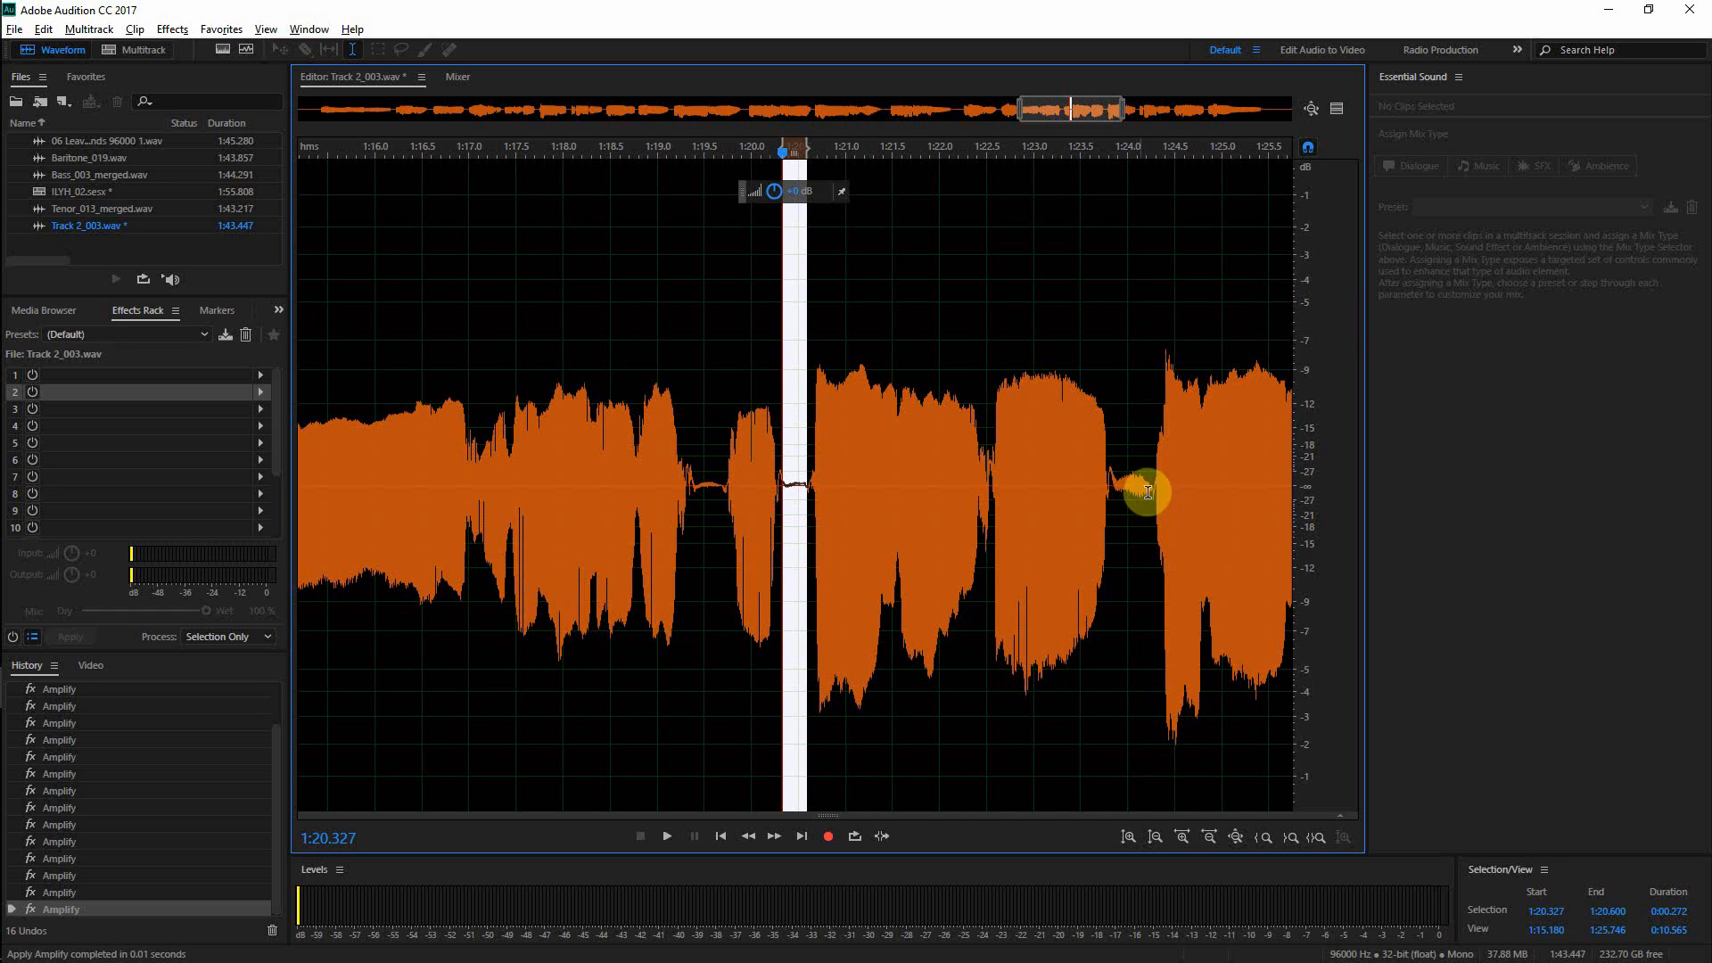
left_click_drag(1153, 492, 1114, 495)
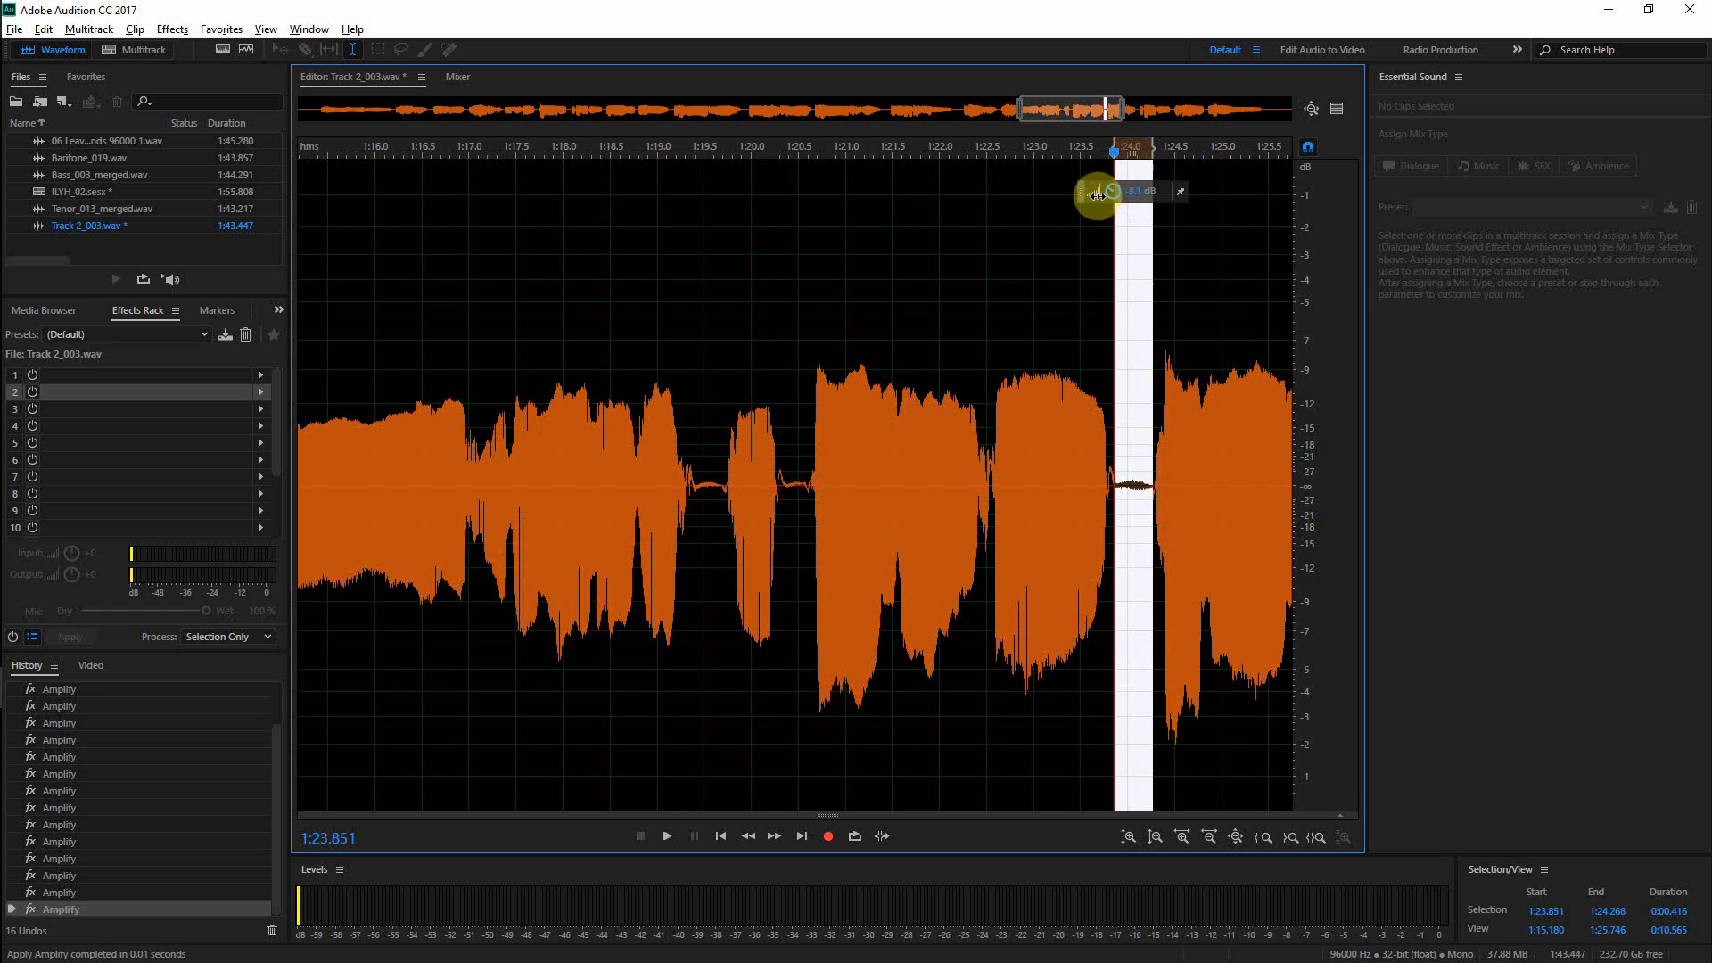
left_click_drag(1098, 196, 1093, 198)
- Play from 1:23.000 to listen to the softened gap before the following phrase
left_click(1034, 307)
key("space")
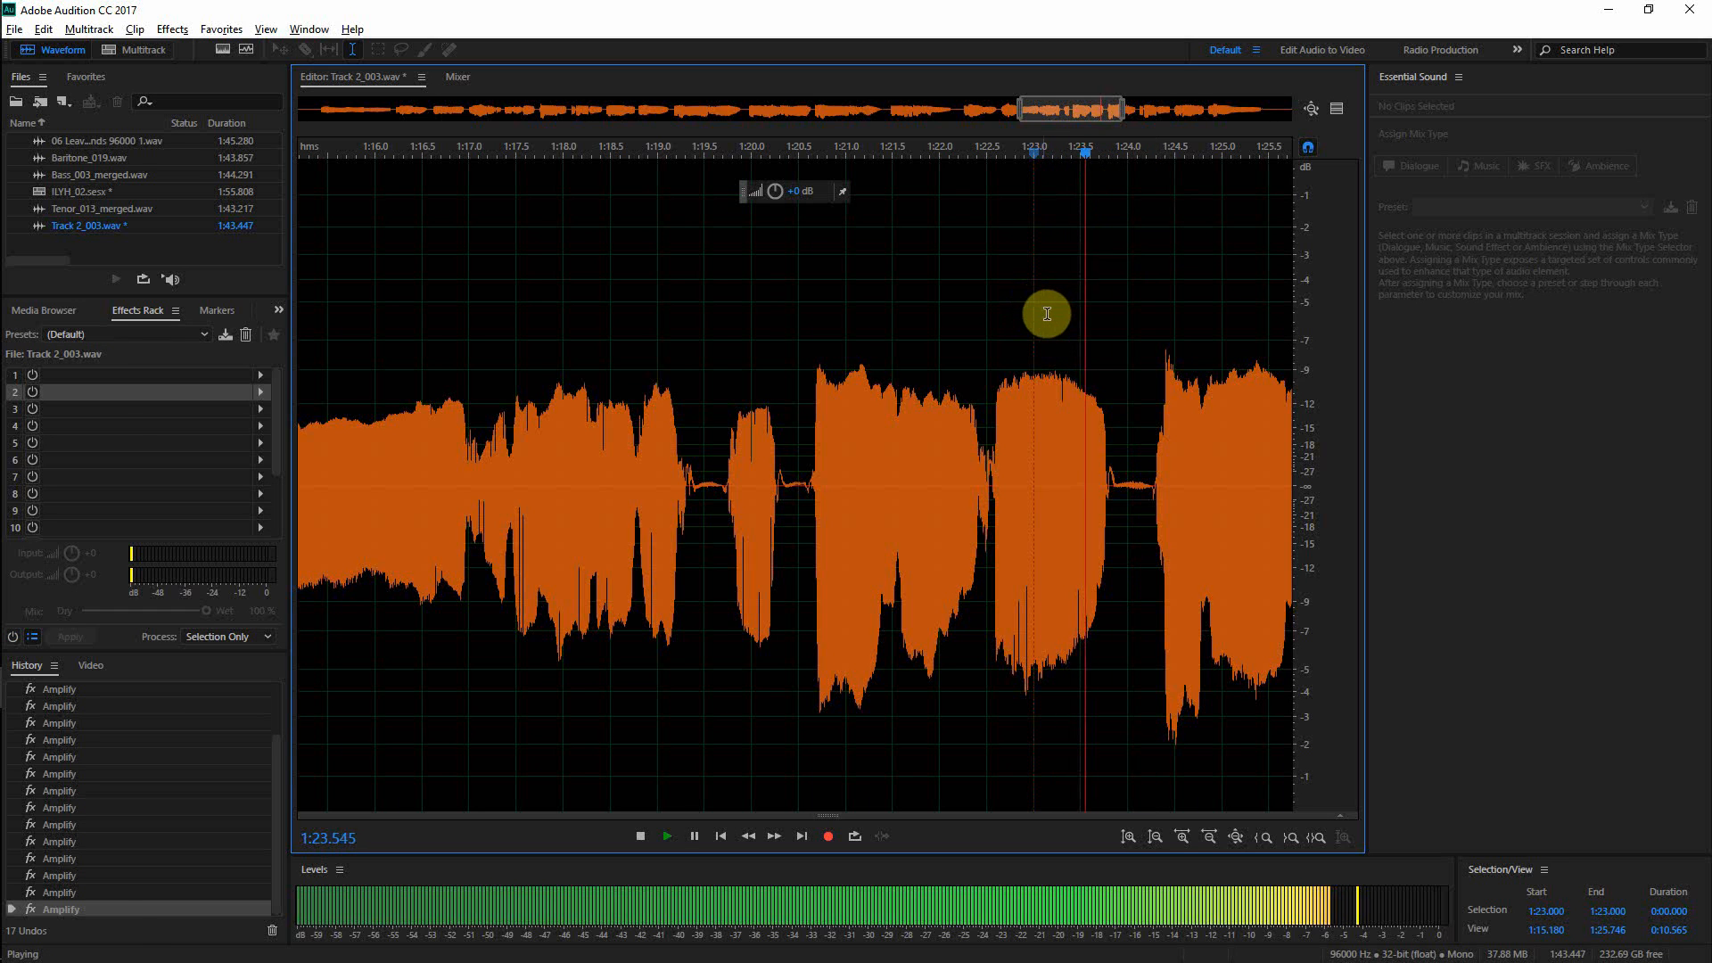
scroll(1076, 330, "down", 1)
key("space")
- Lower the volume of the breath in the gap from 1:27.170 to 1:27.551
scroll(984, 522, "up", 2)
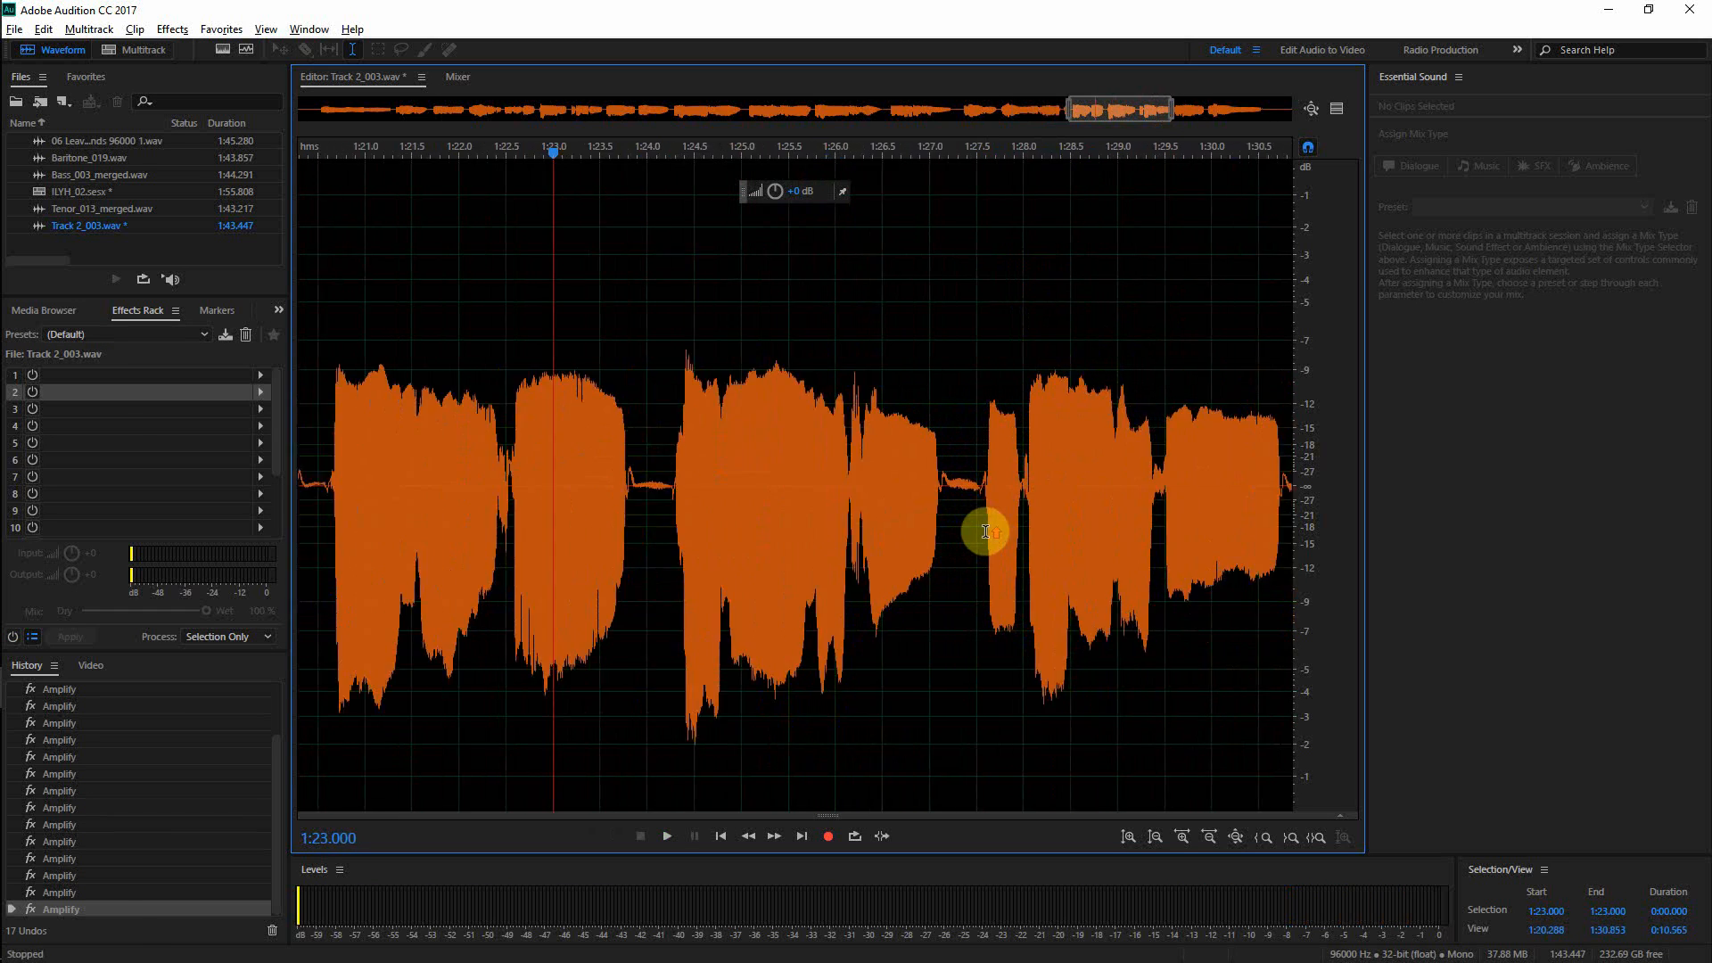
left_click_drag(929, 501, 915, 504)
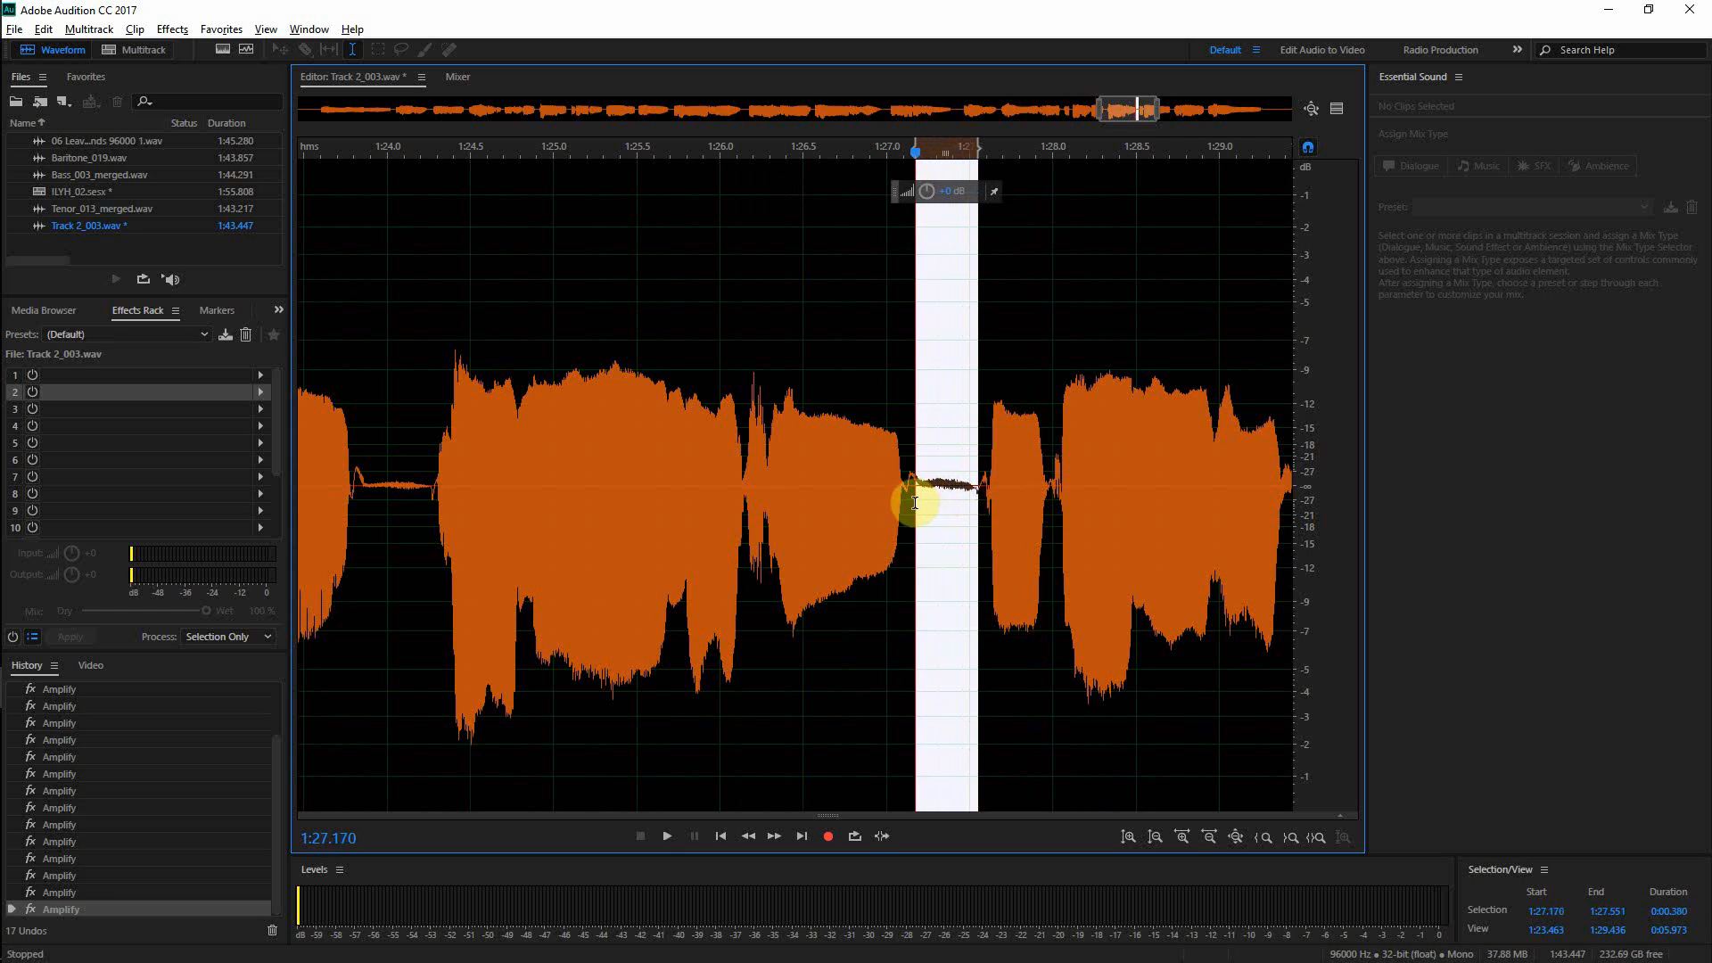
left_click_drag(917, 189, 921, 194)
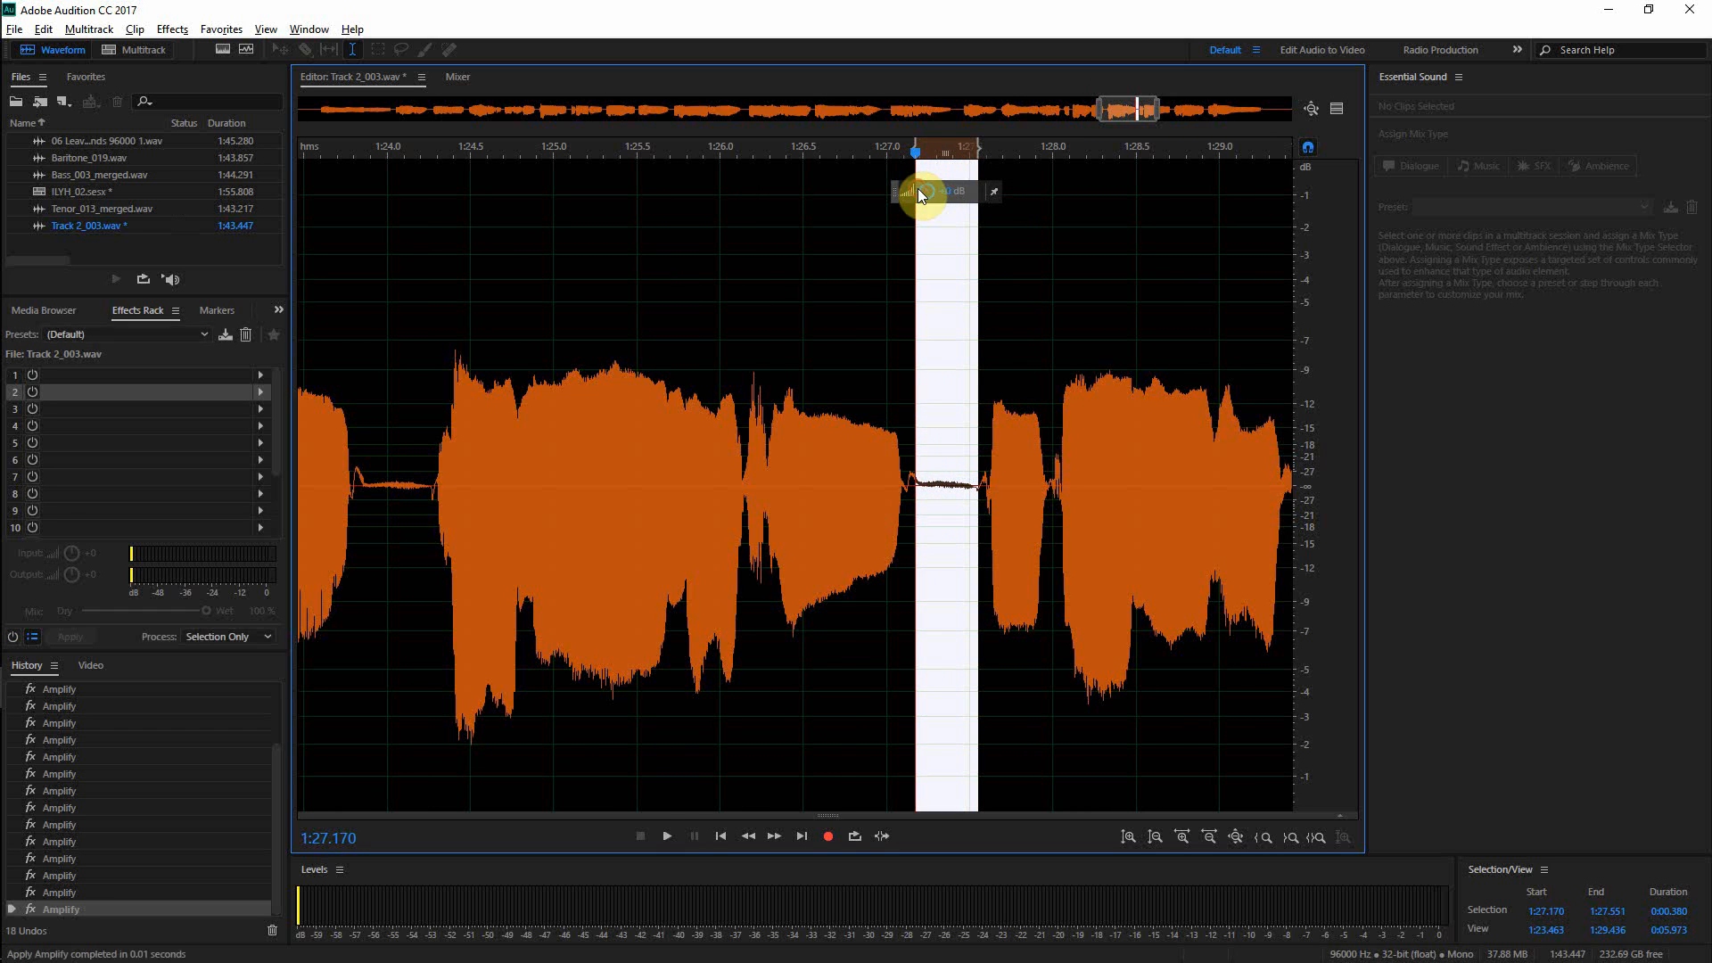
- Listen briefly from 1:30.500 and lower the volume of the breath from 1:30.795 to 1:31.236
scroll(1181, 432, "down", 3)
left_click(1020, 527)
key("space")
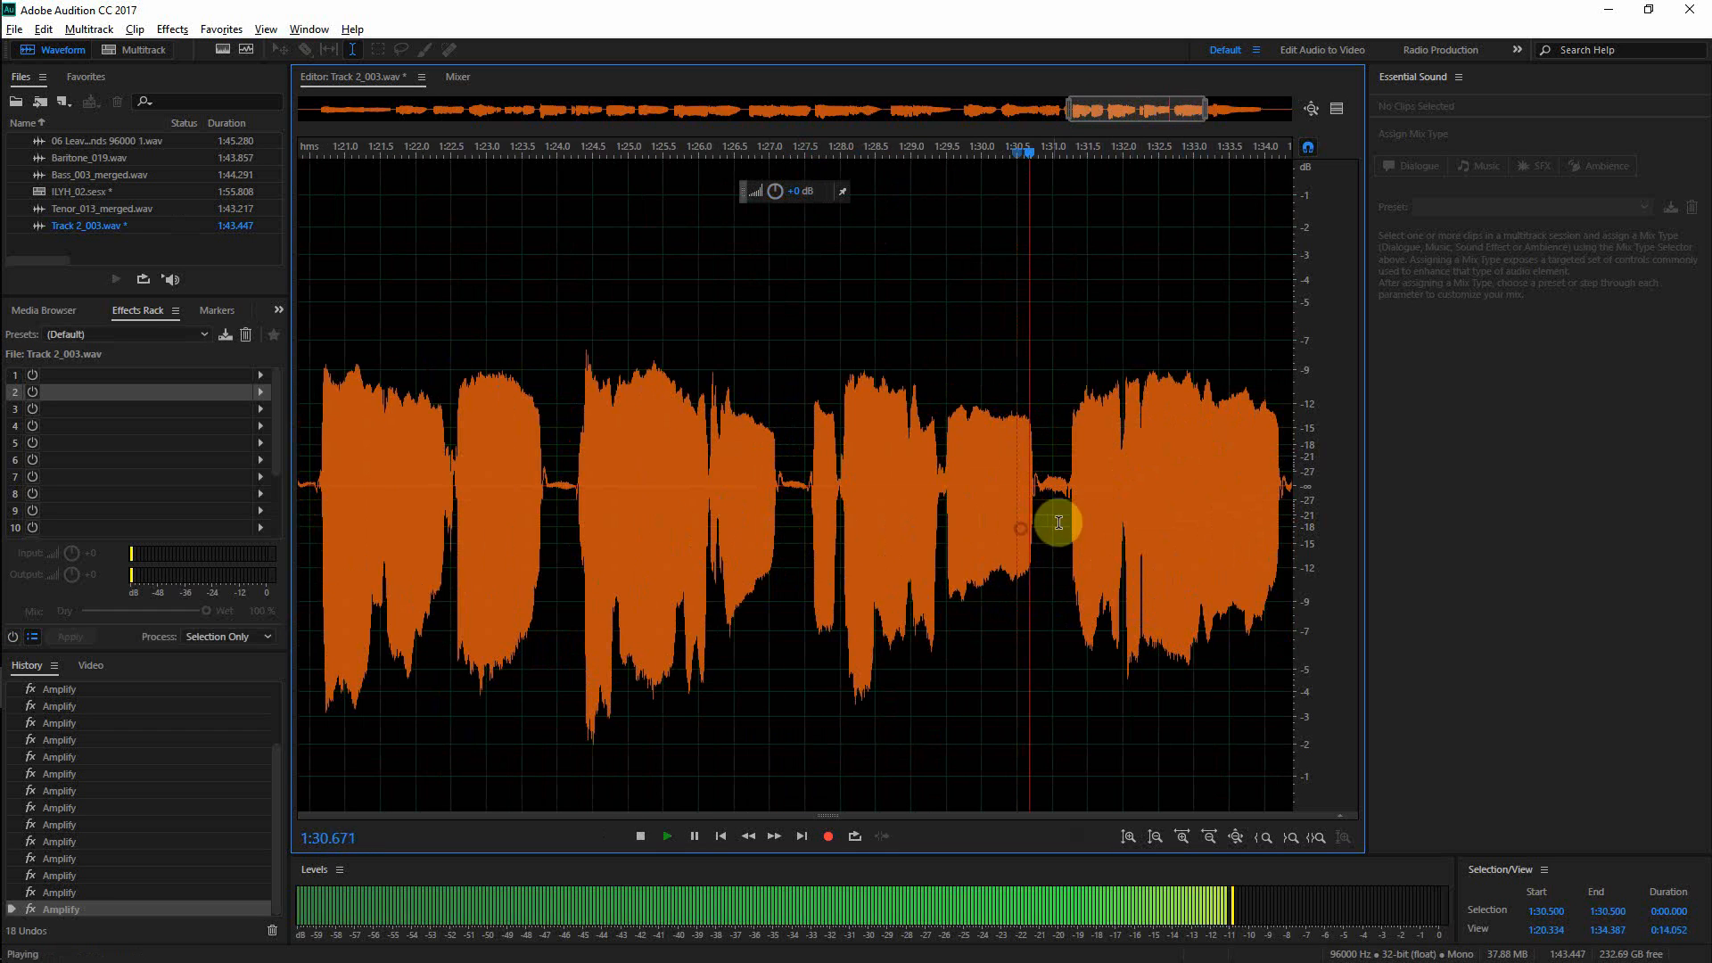
key("space")
left_click_drag(1069, 497, 1039, 497)
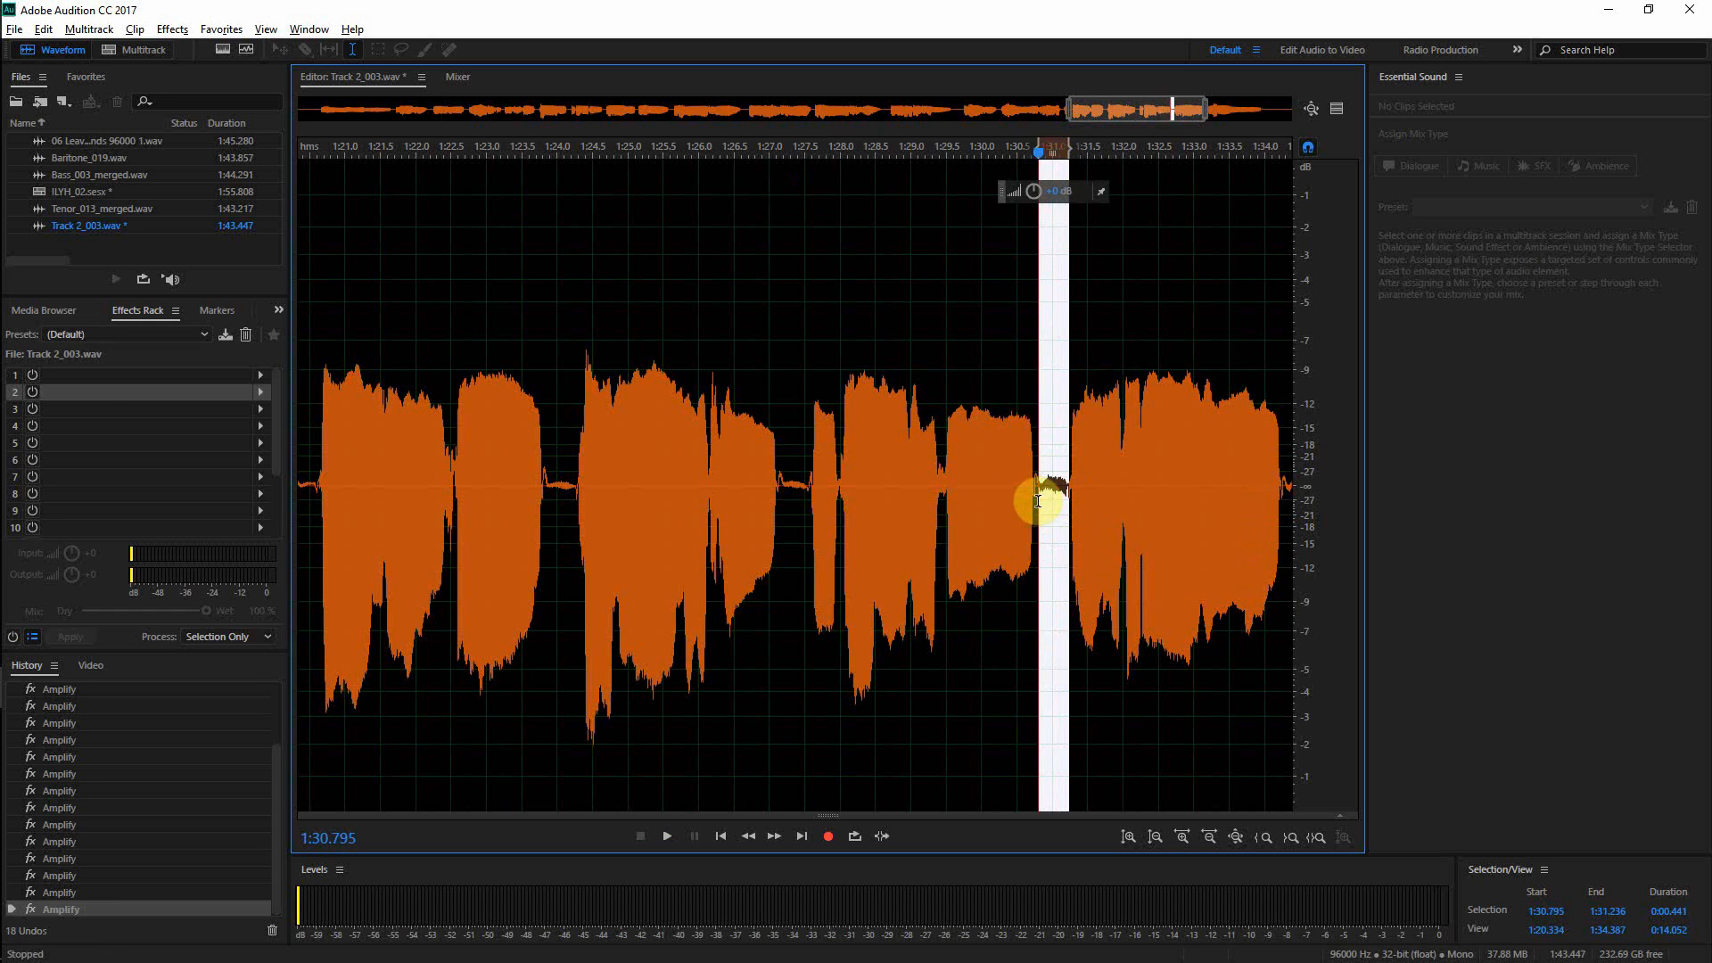
left_click_drag(1033, 188, 1013, 191)
- Lower the volume of the breath before the final phrase, from 1:34.293 to 1:34.692
scroll(1135, 378, "down", 3)
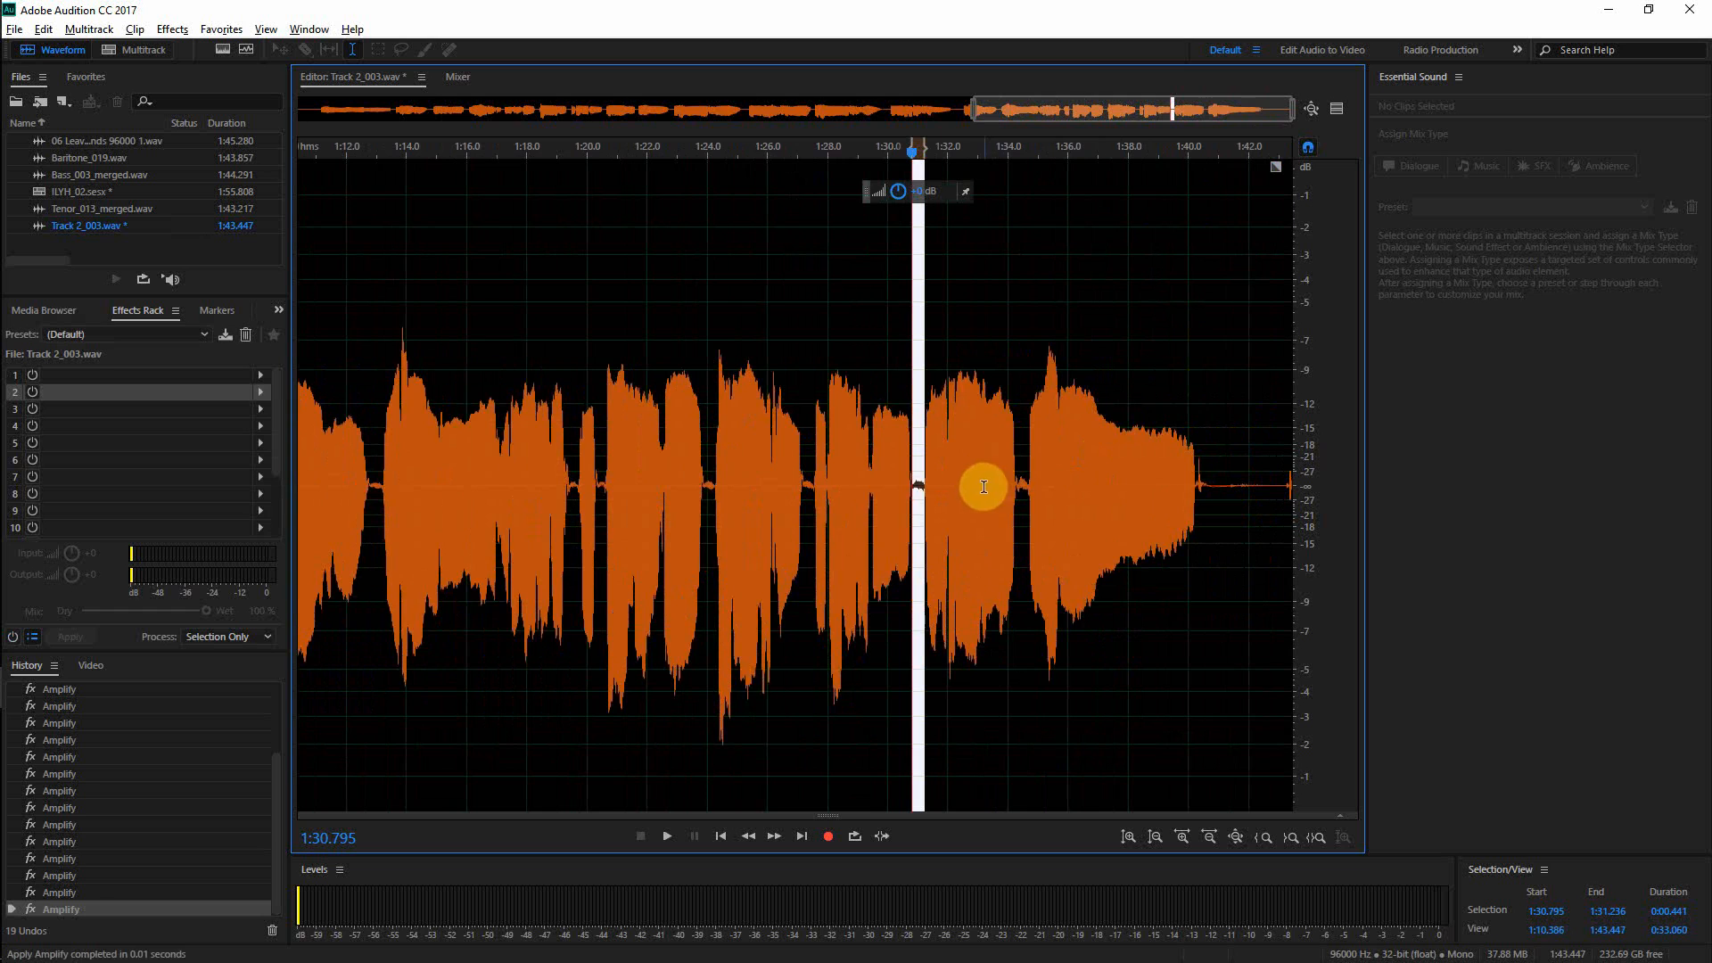
scroll(1038, 497, "up", 5)
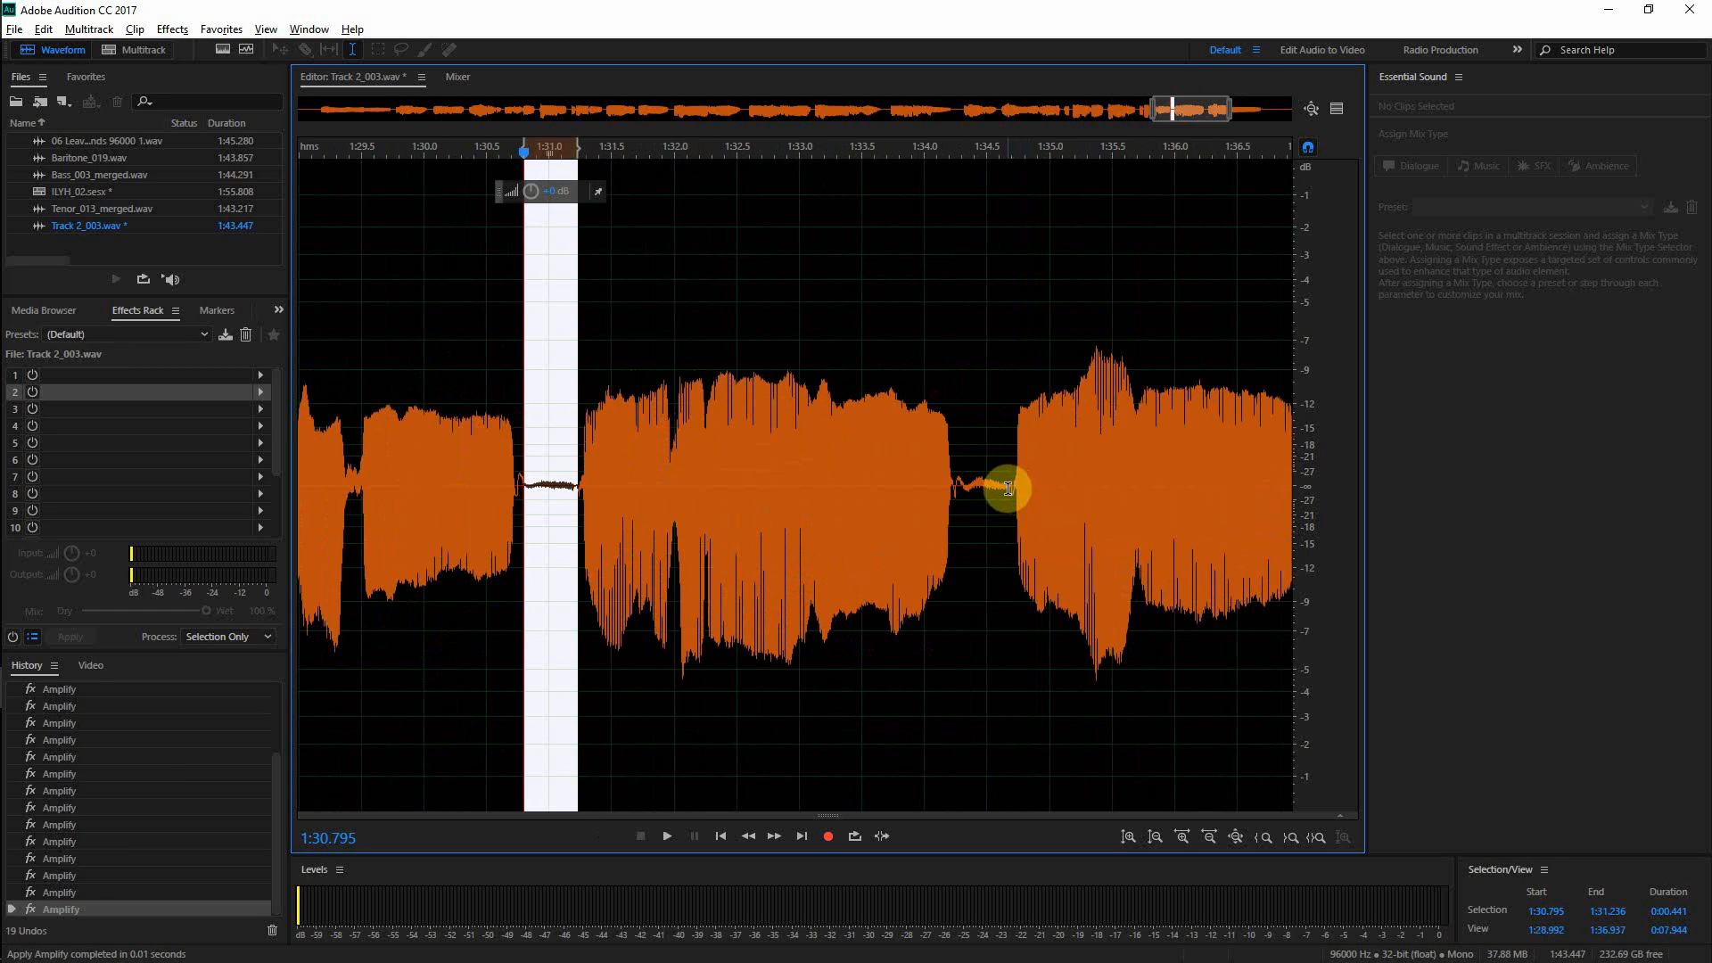
left_click(1012, 489)
left_click_drag(1011, 489, 962, 489)
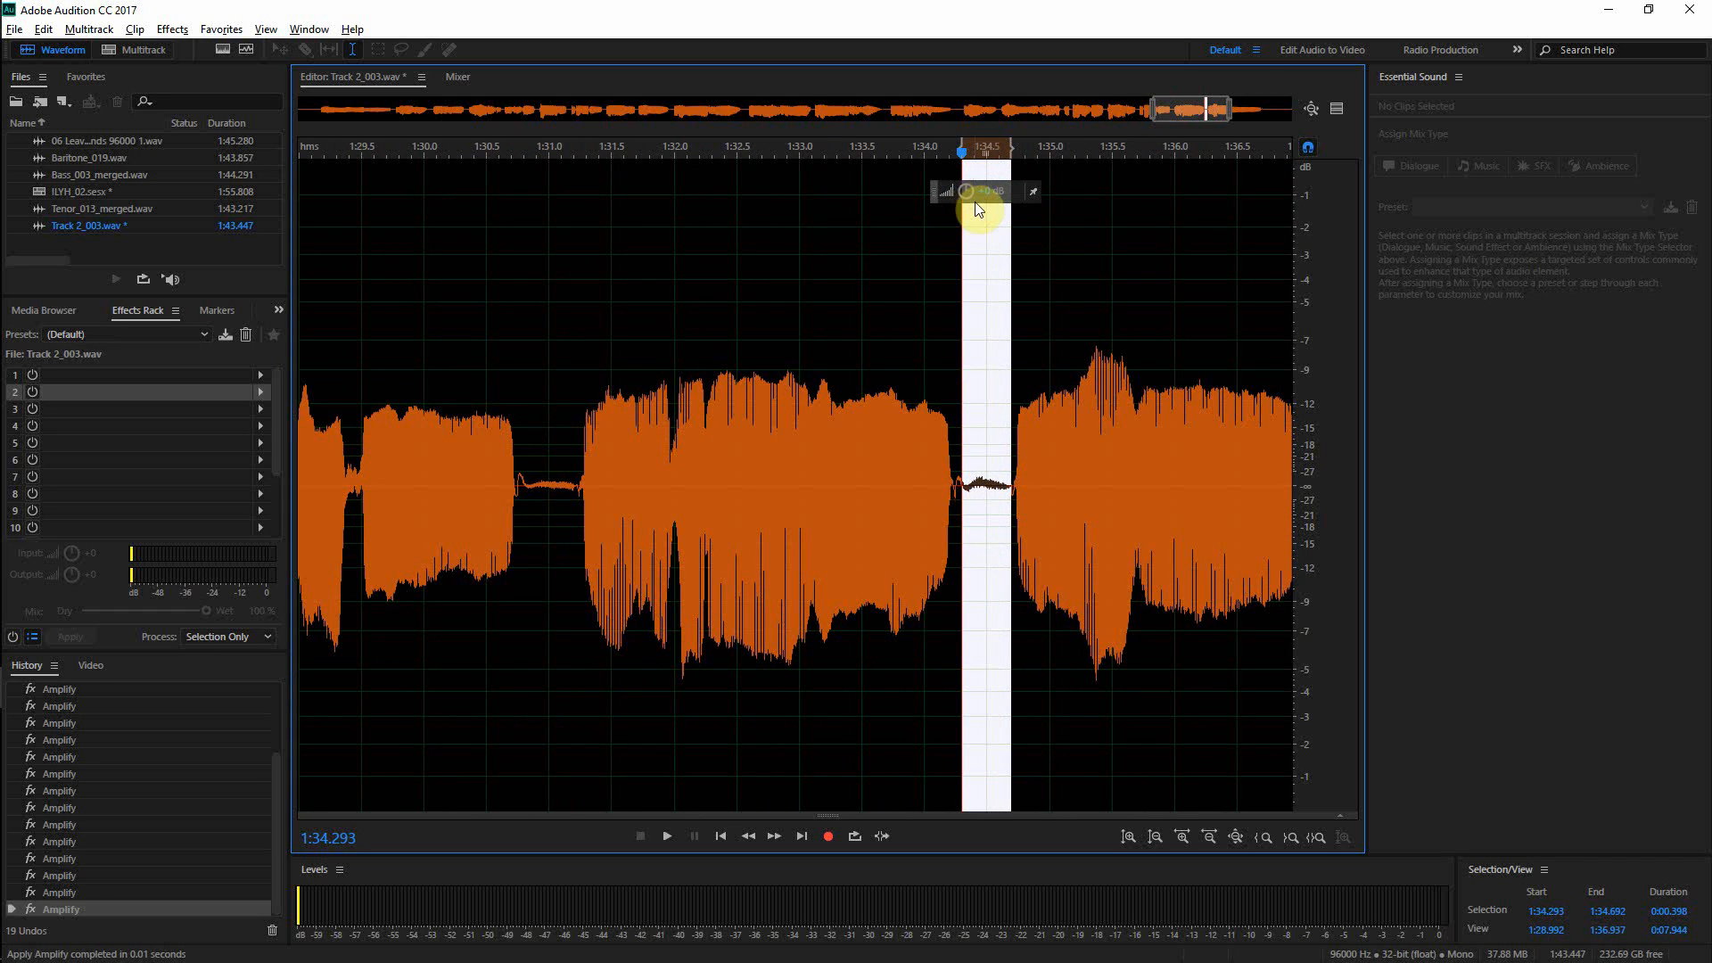
left_click_drag(965, 198, 947, 192)
- Save the cleaned Track 2_003.wav and return to the multitrack session
scroll(1059, 432, "down", 4)
left_click_drag(1136, 107, 1195, 113)
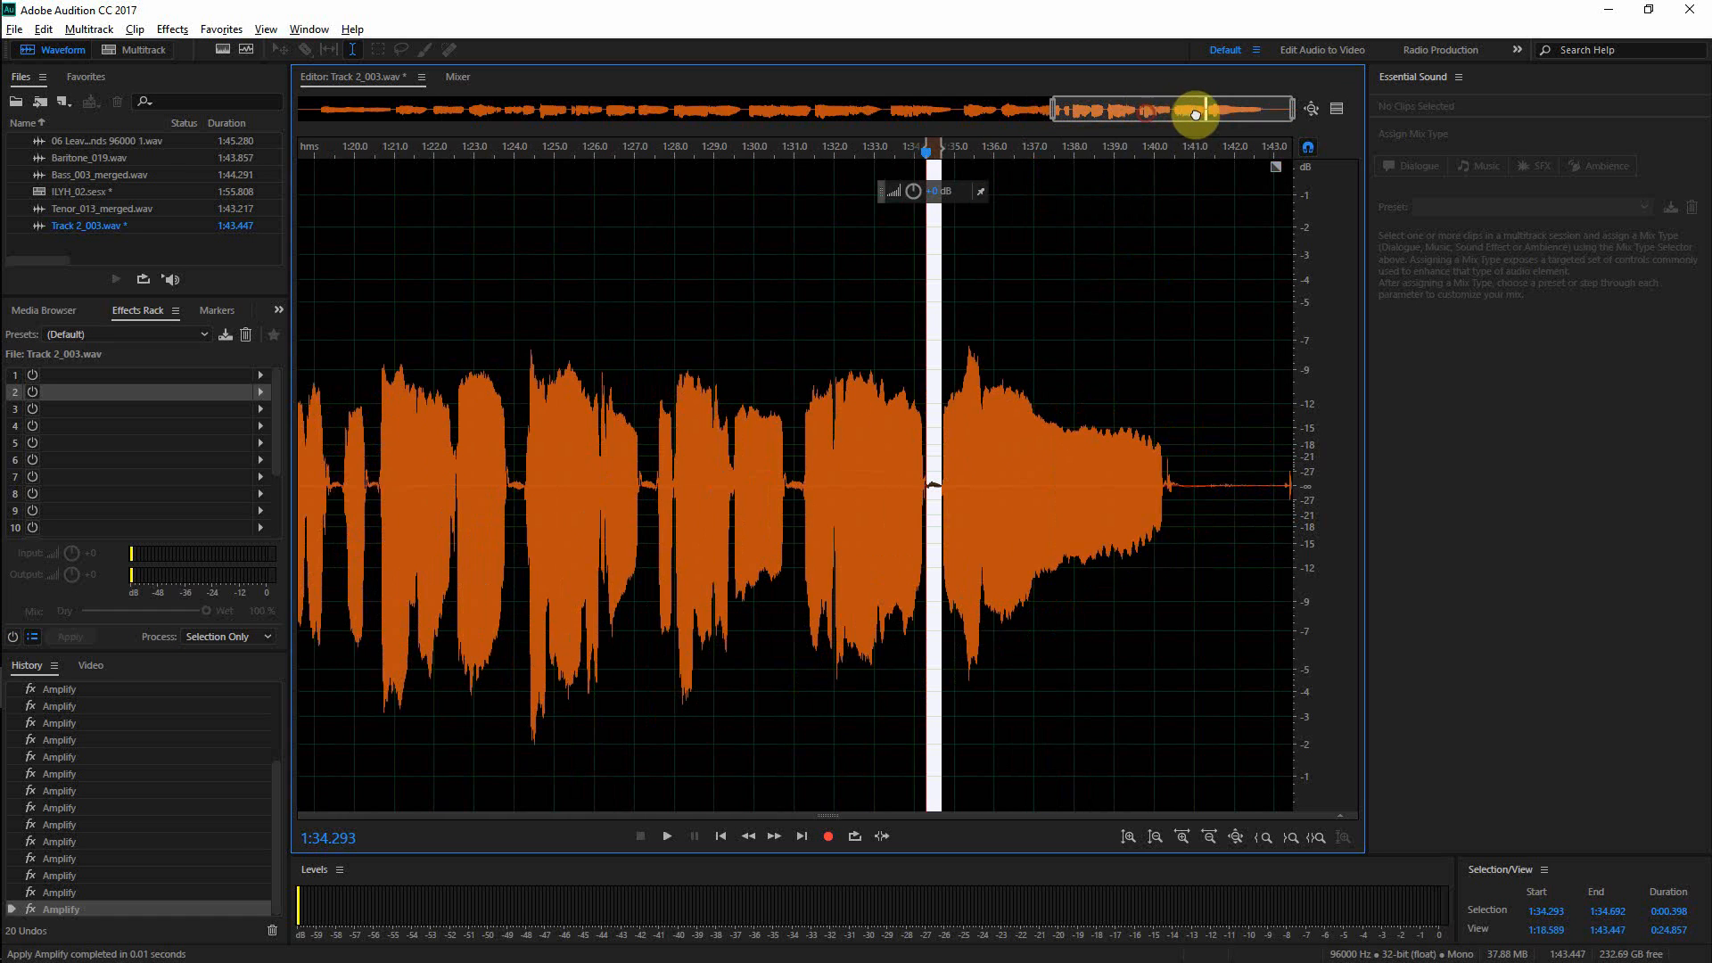
left_click(1125, 375)
key("ctrl+s")
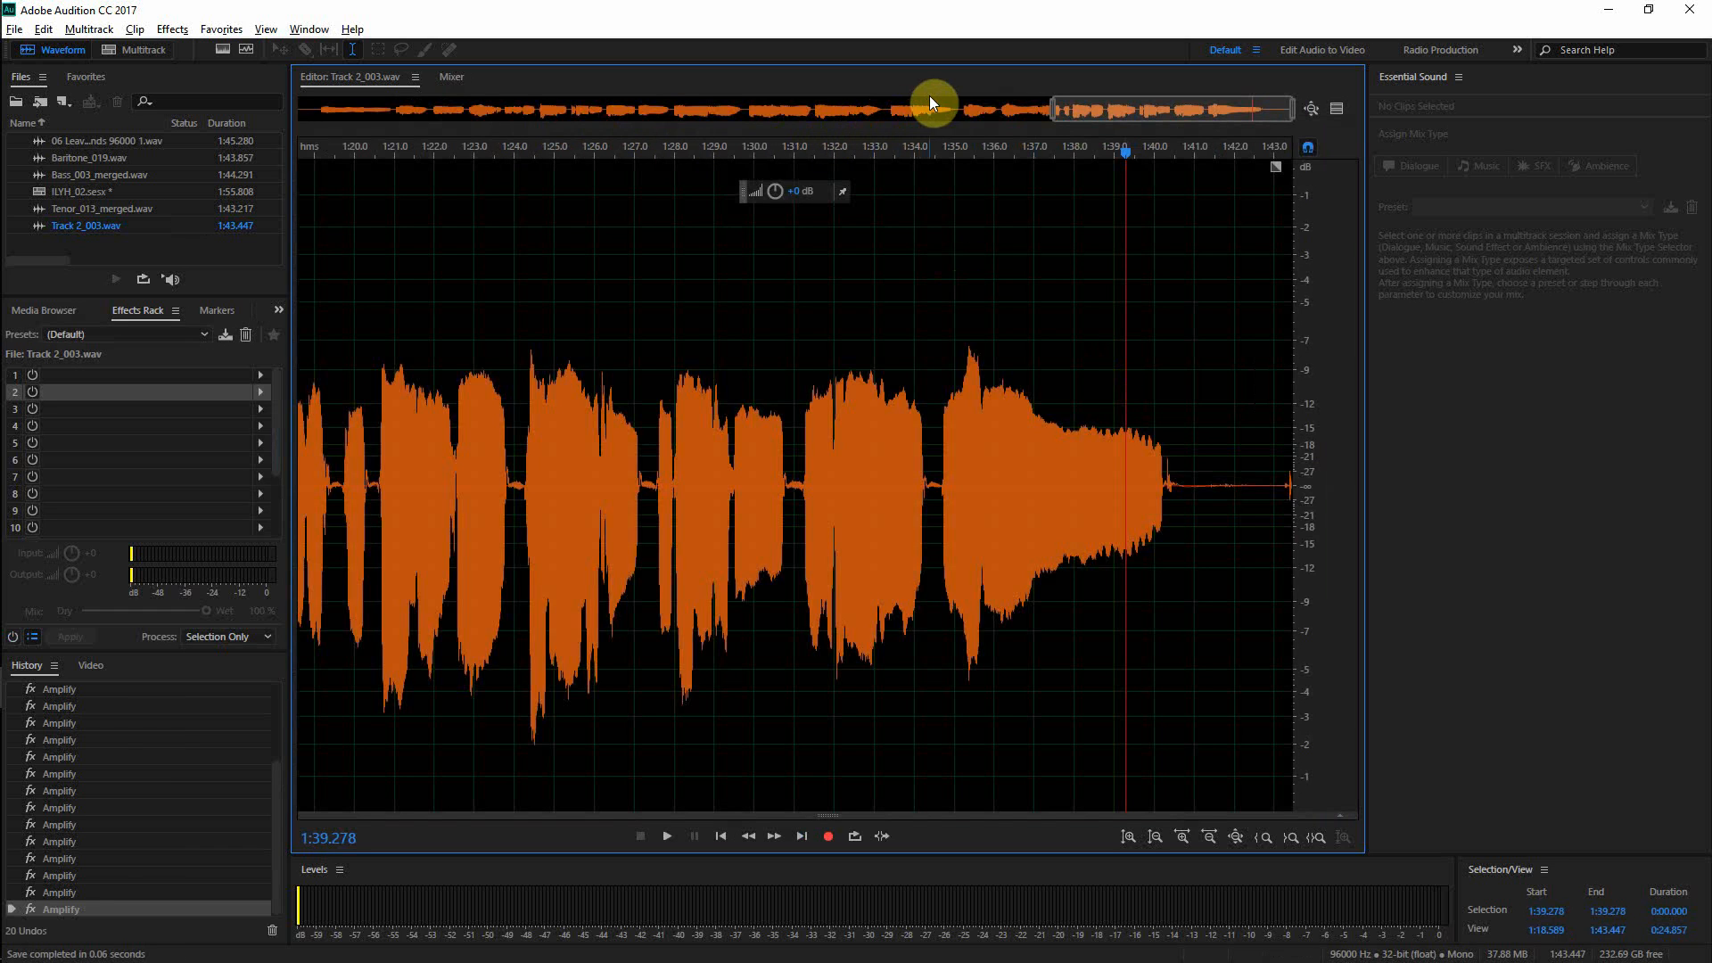
double_click(930, 95)
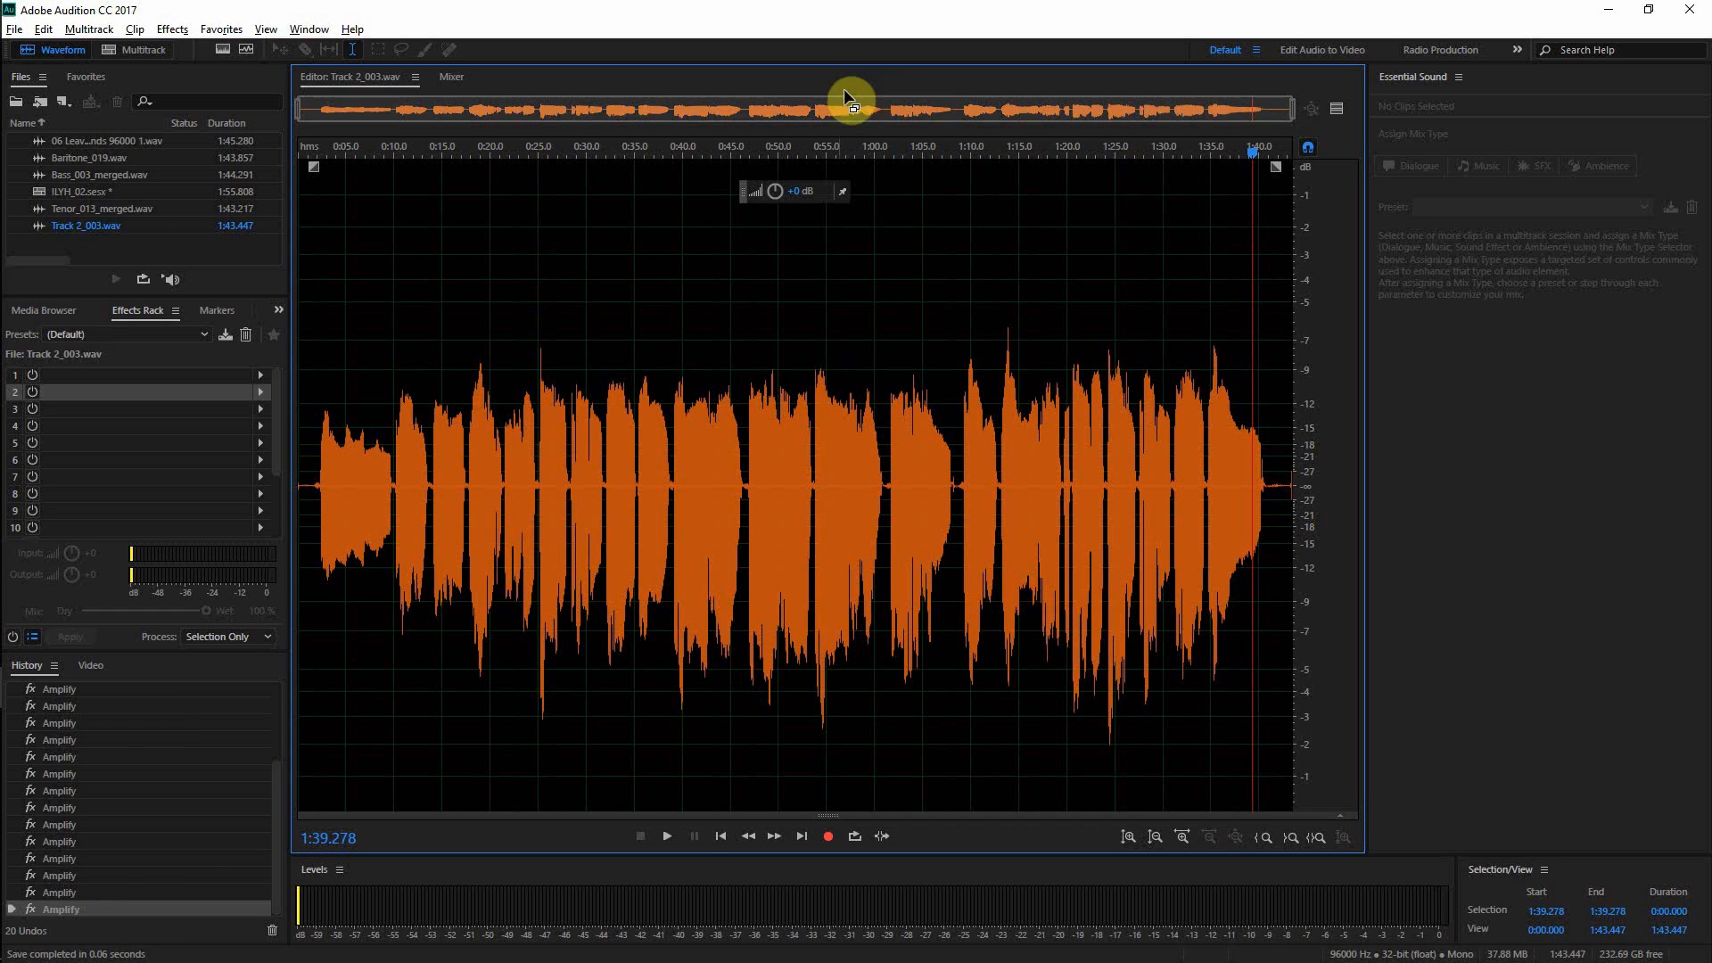
left_click(101, 51)
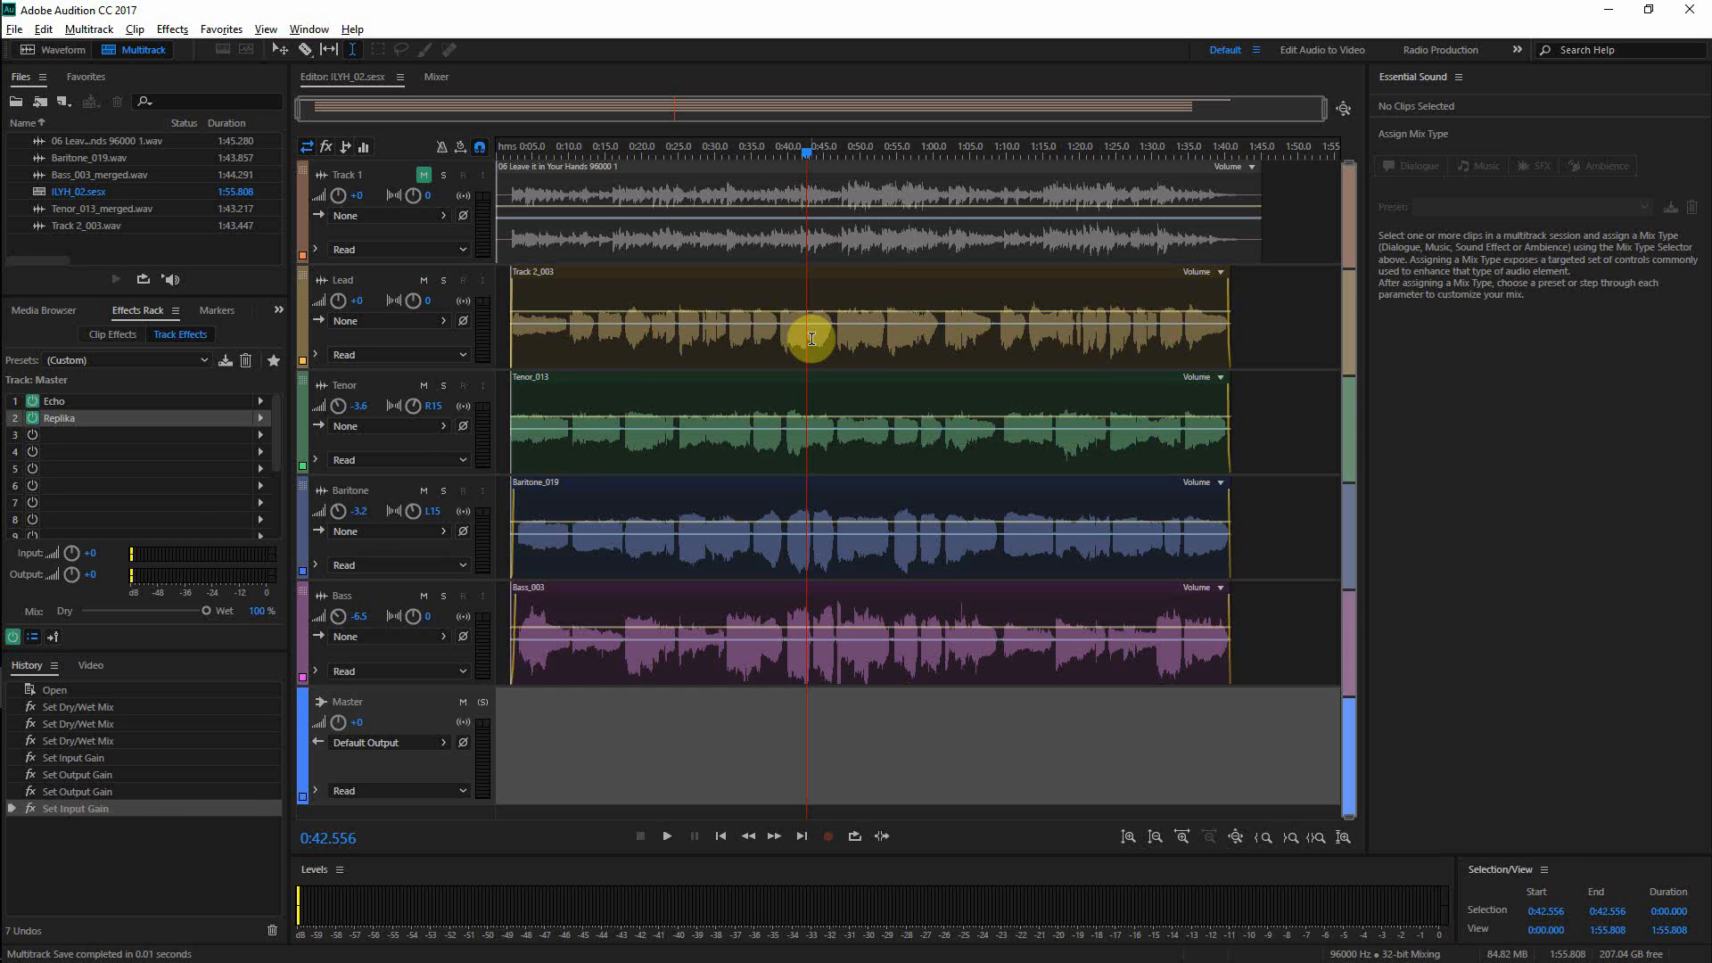
- Switch to REAPER and play the ILYH_3 vocal mix from 0:10.000 to listen to it
key("alt+Tab")
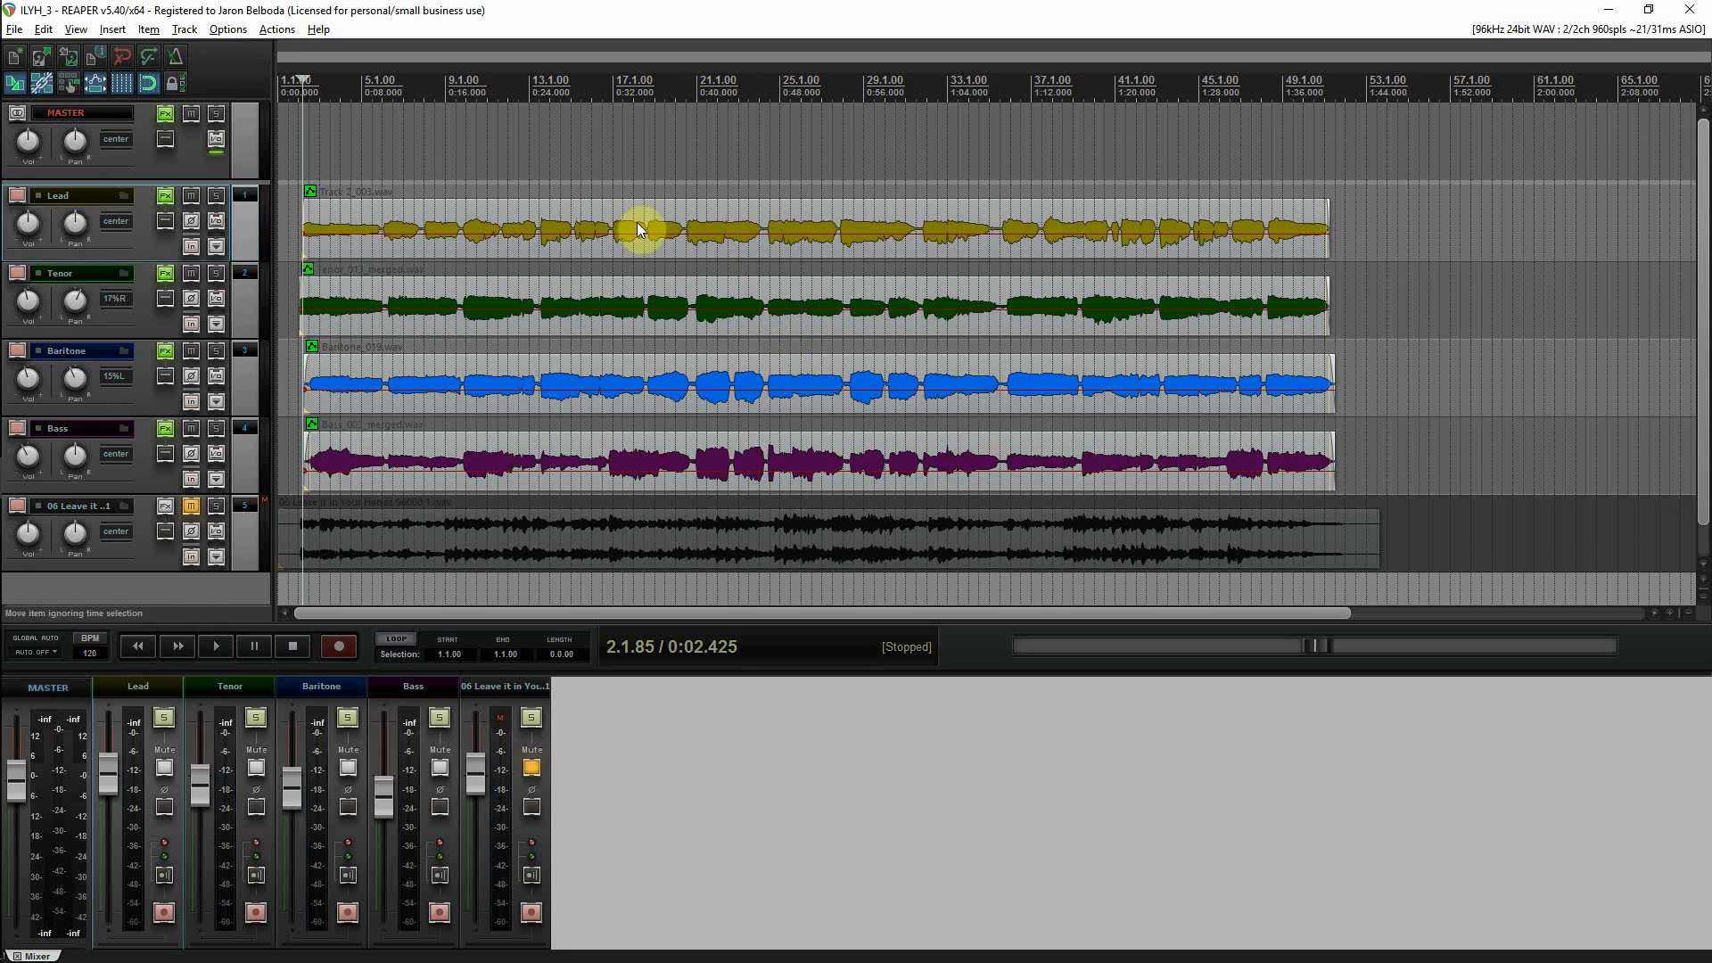
left_click(384, 183)
key("space")
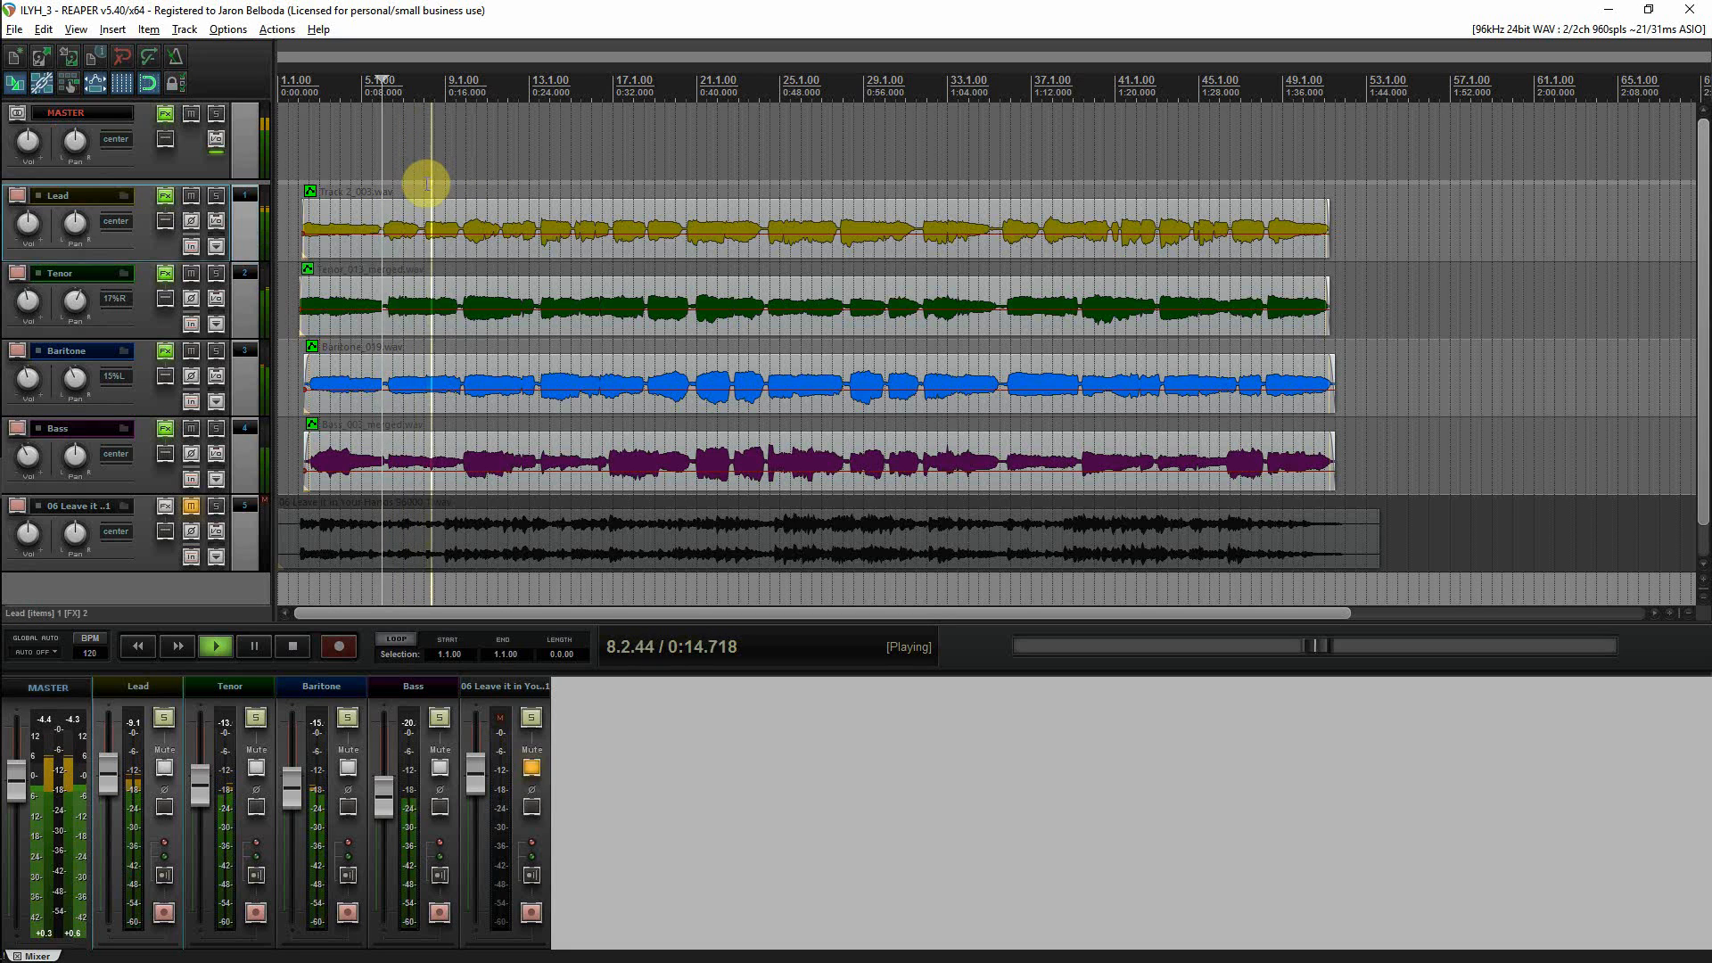
key("space")
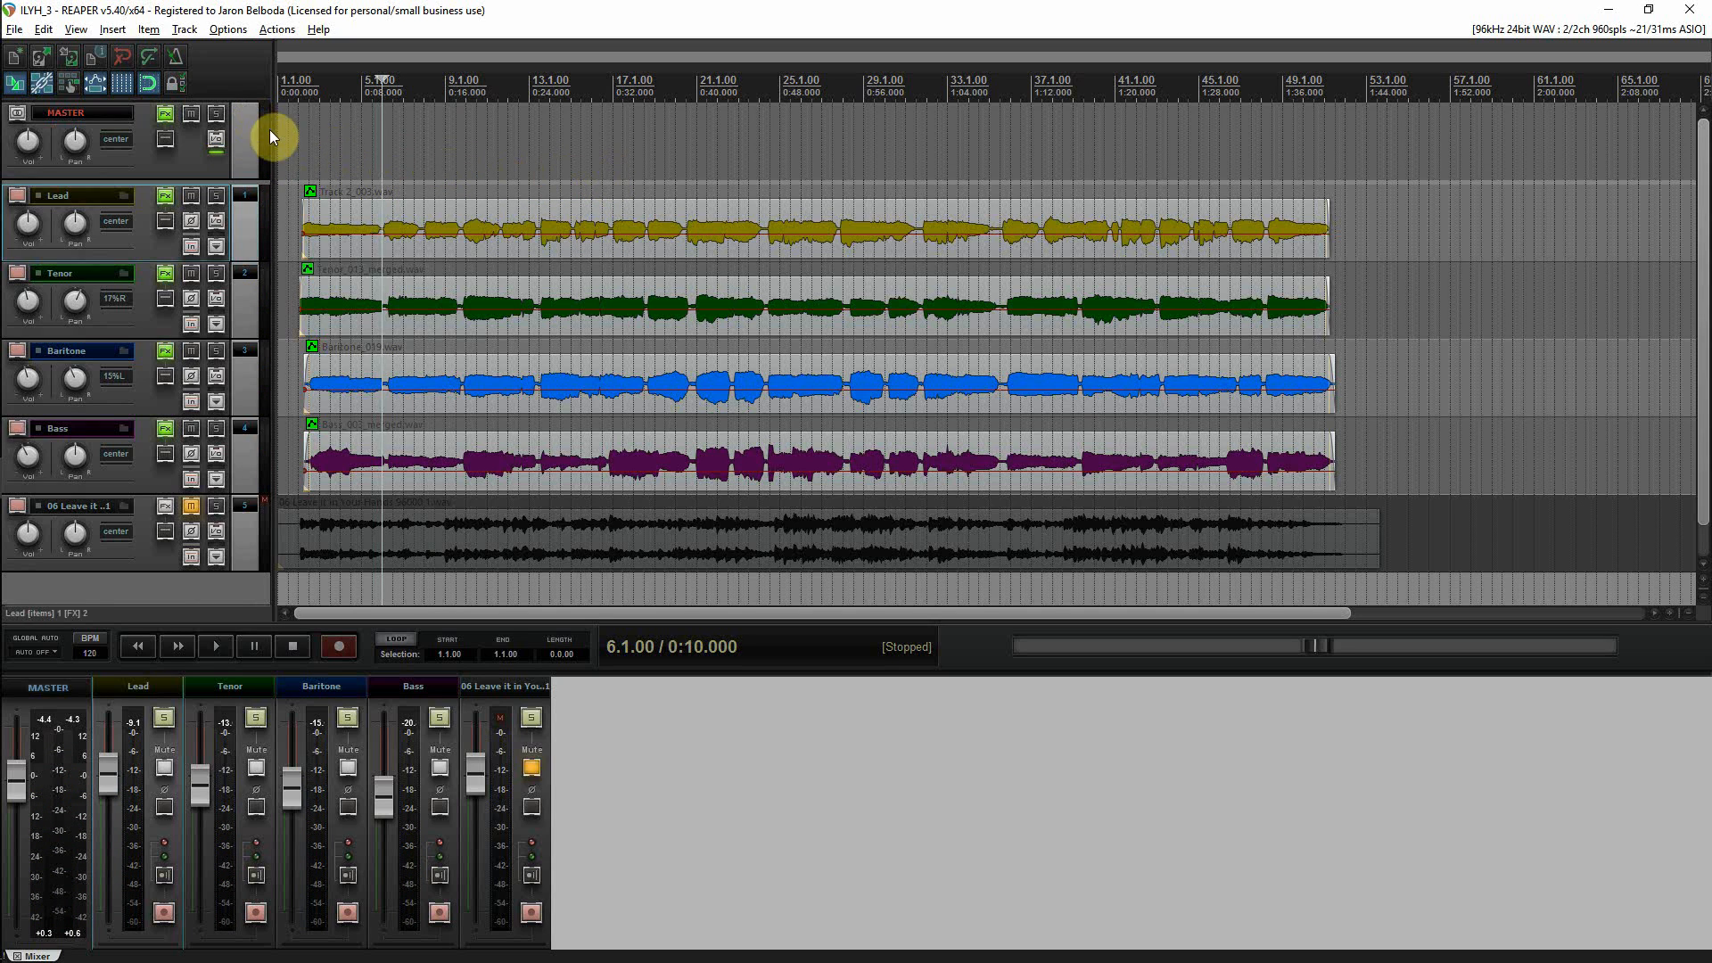
left_click(166, 116)
left_click(44, 117)
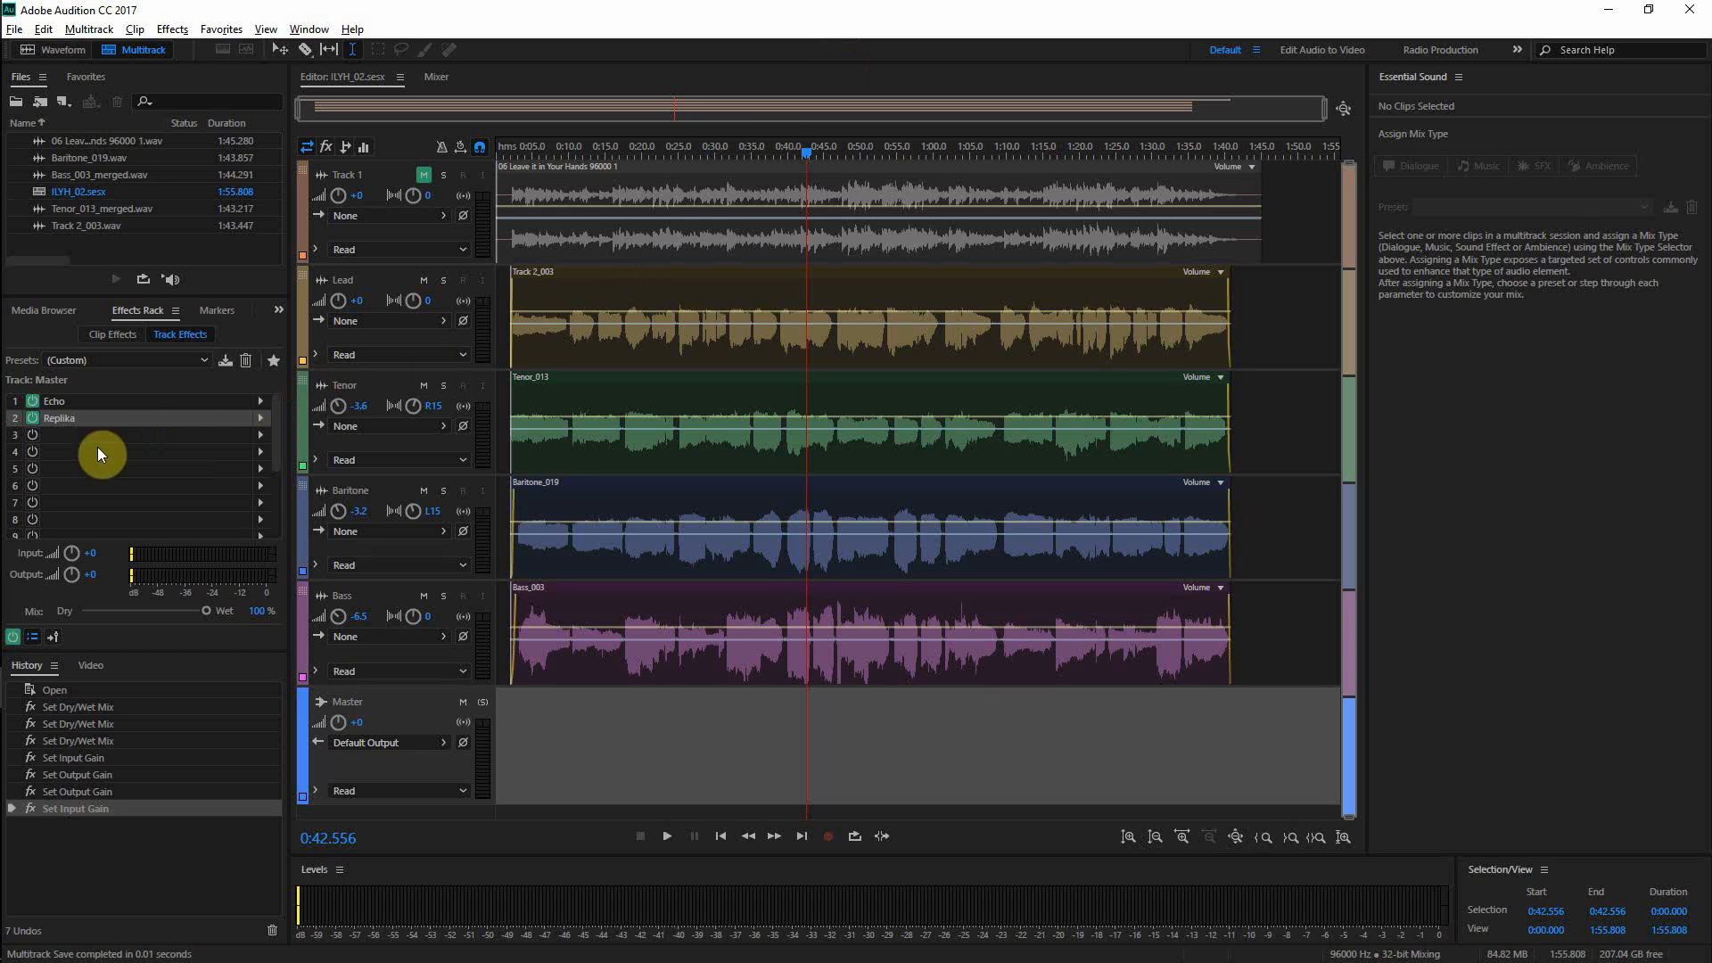
- Inspect the settings of the Echo and Replika effects on Audition's Master track, and close both effect windows
left_click(259, 401)
left_click(268, 420)
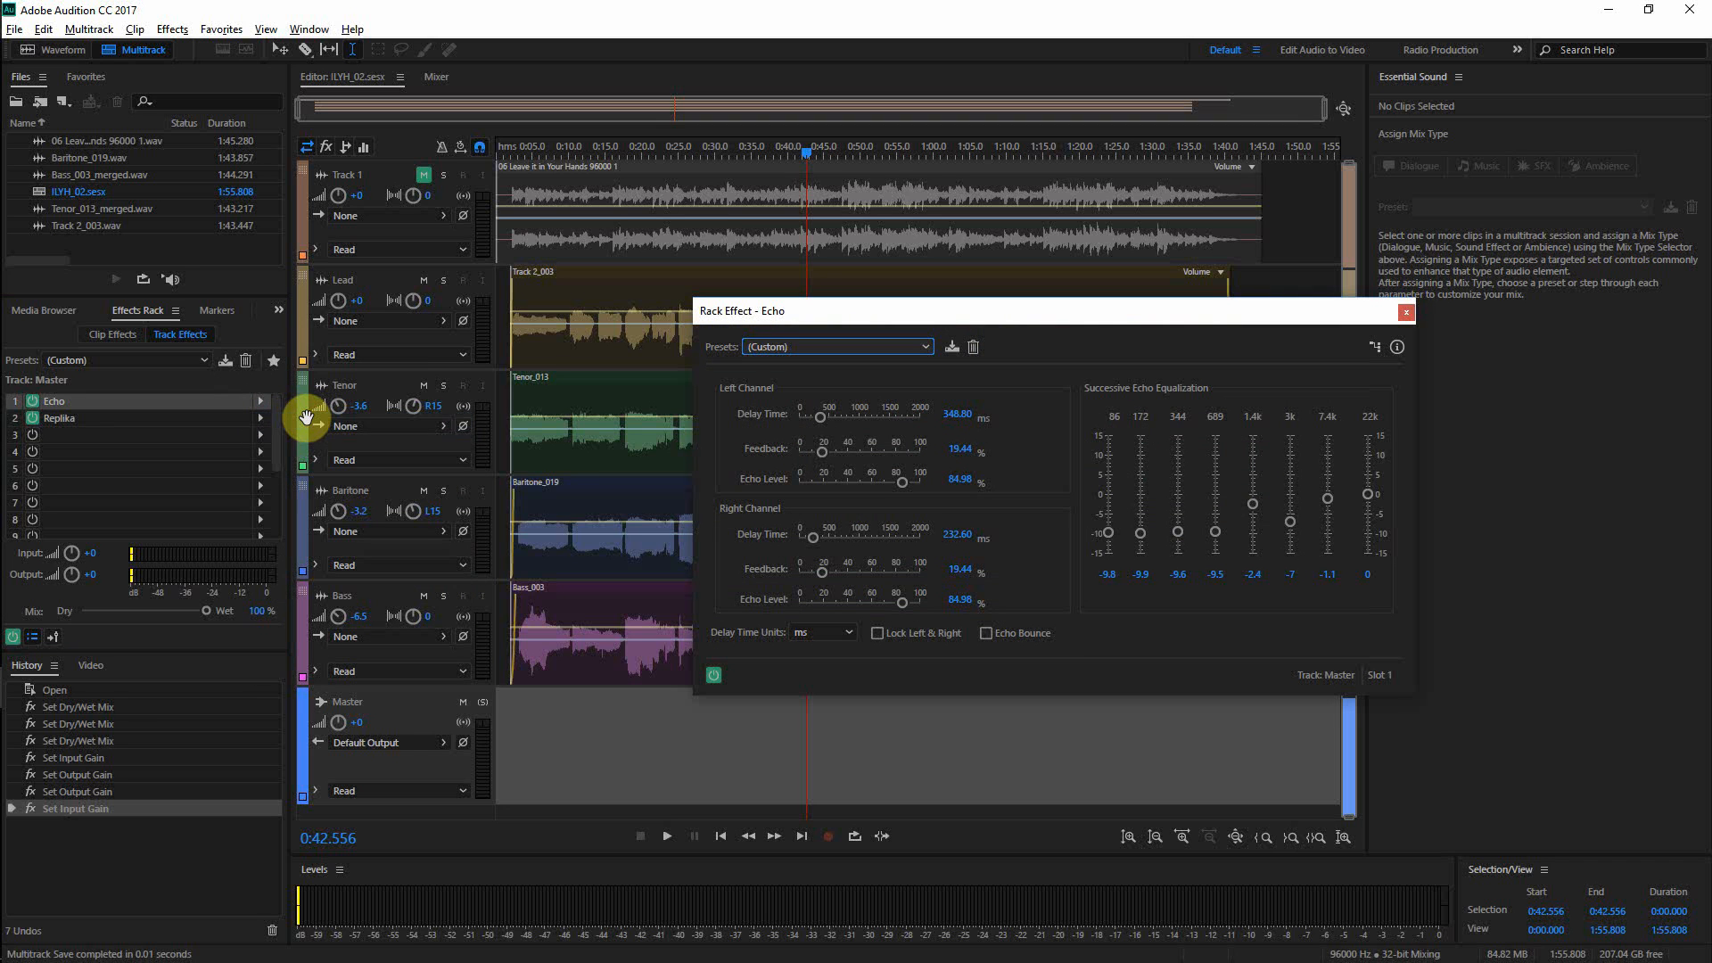
left_click(260, 418)
left_click(337, 434)
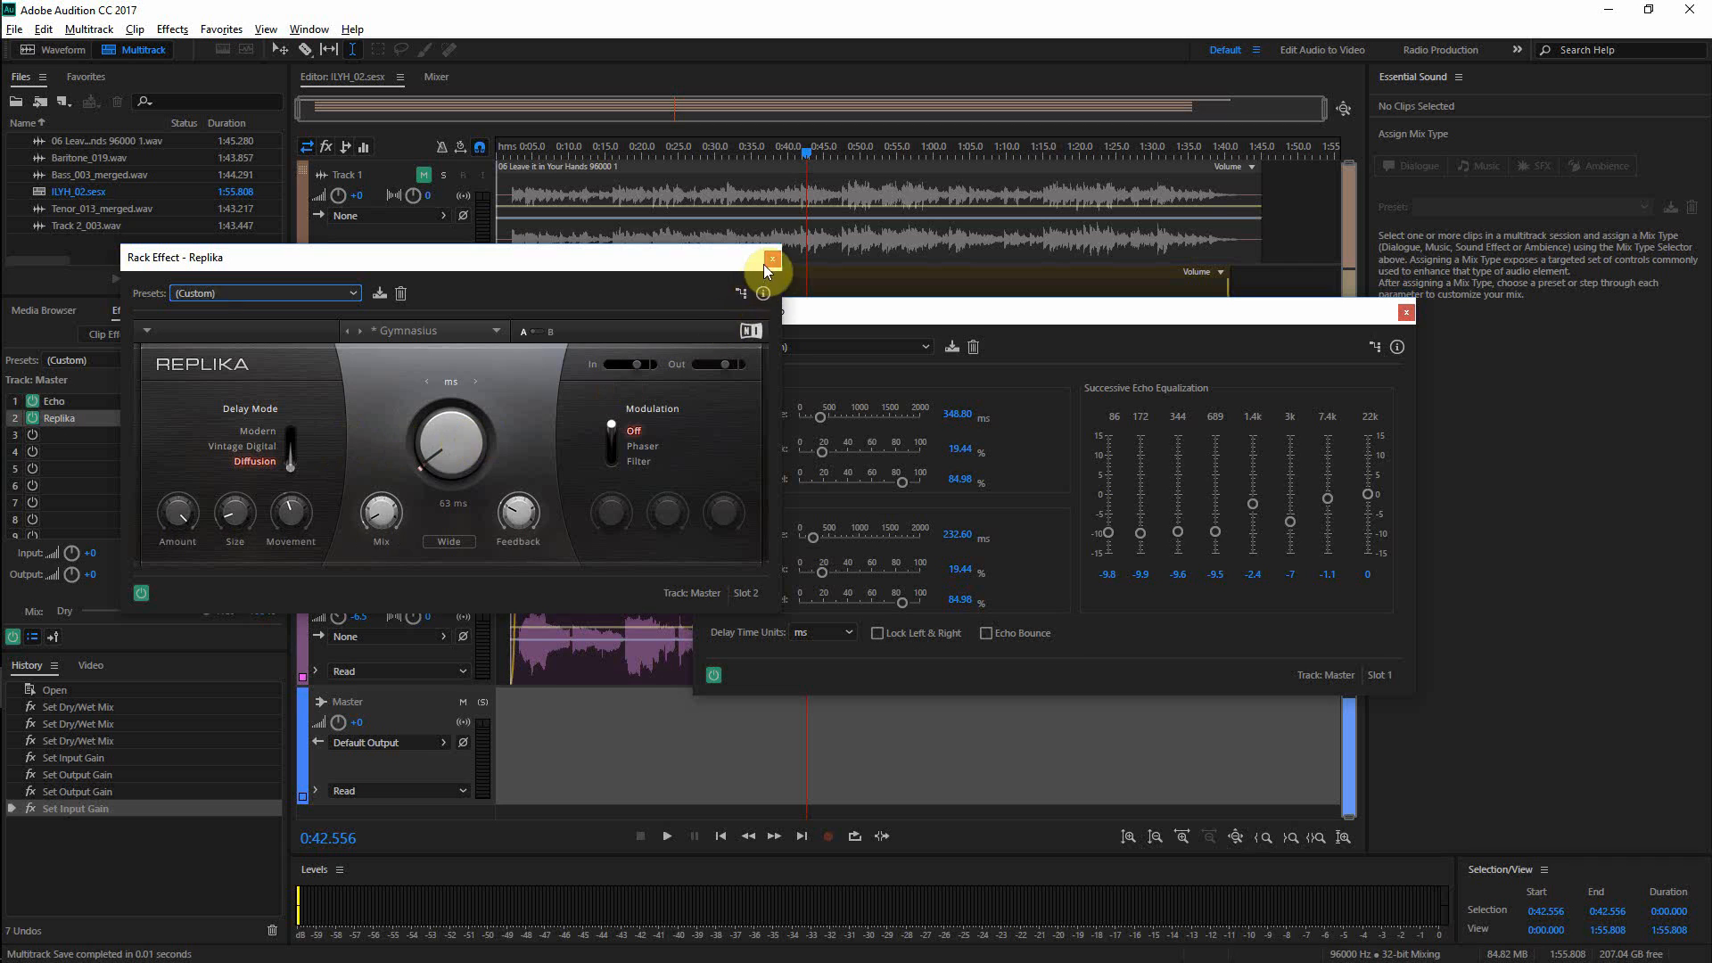
left_click(765, 263)
left_click(1406, 311)
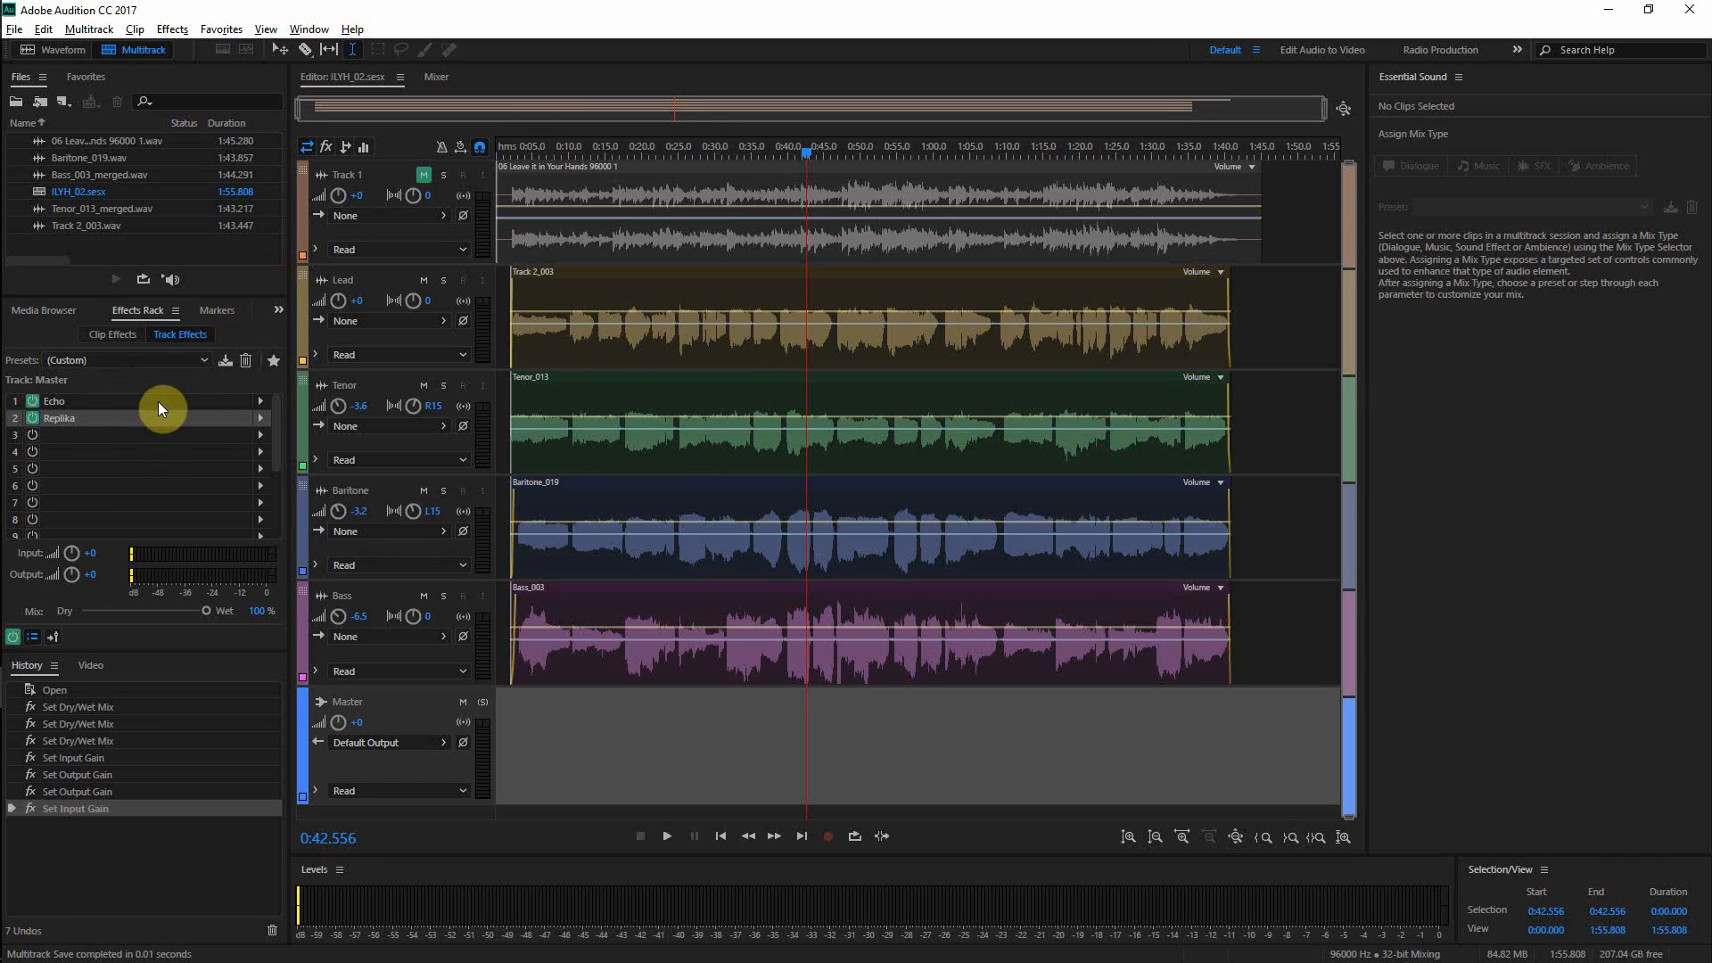
- Review the Echo effect's settings on the Master track and close its window
left_click(260, 402)
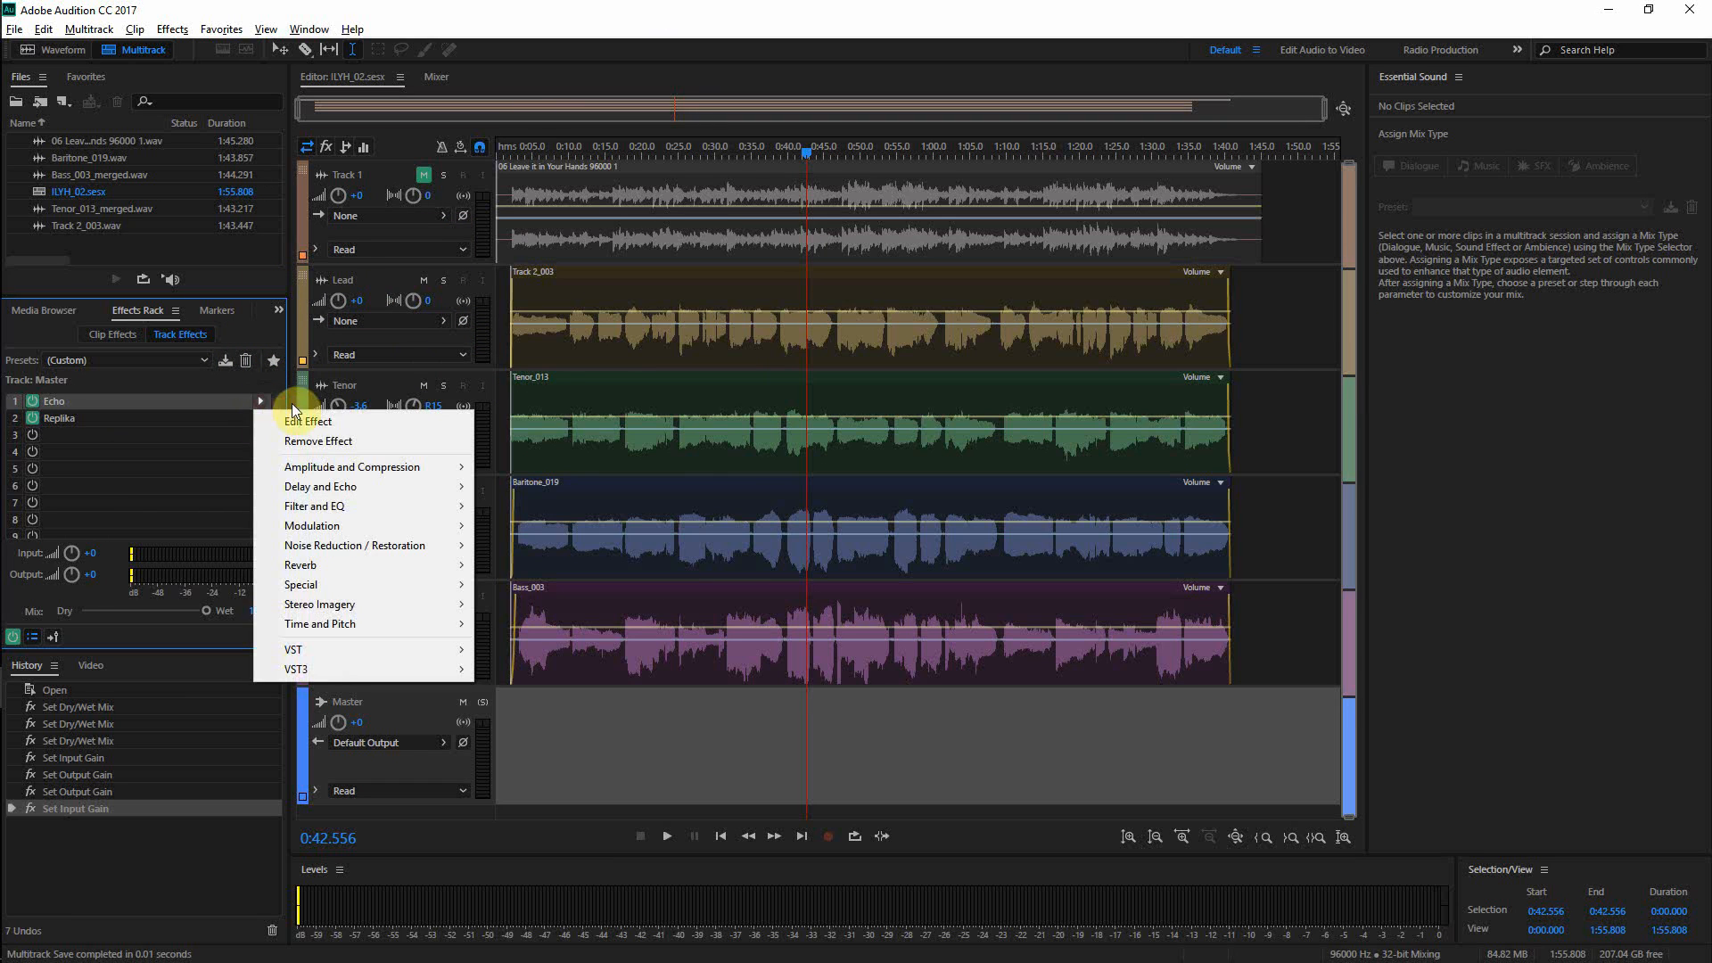
left_click(353, 428)
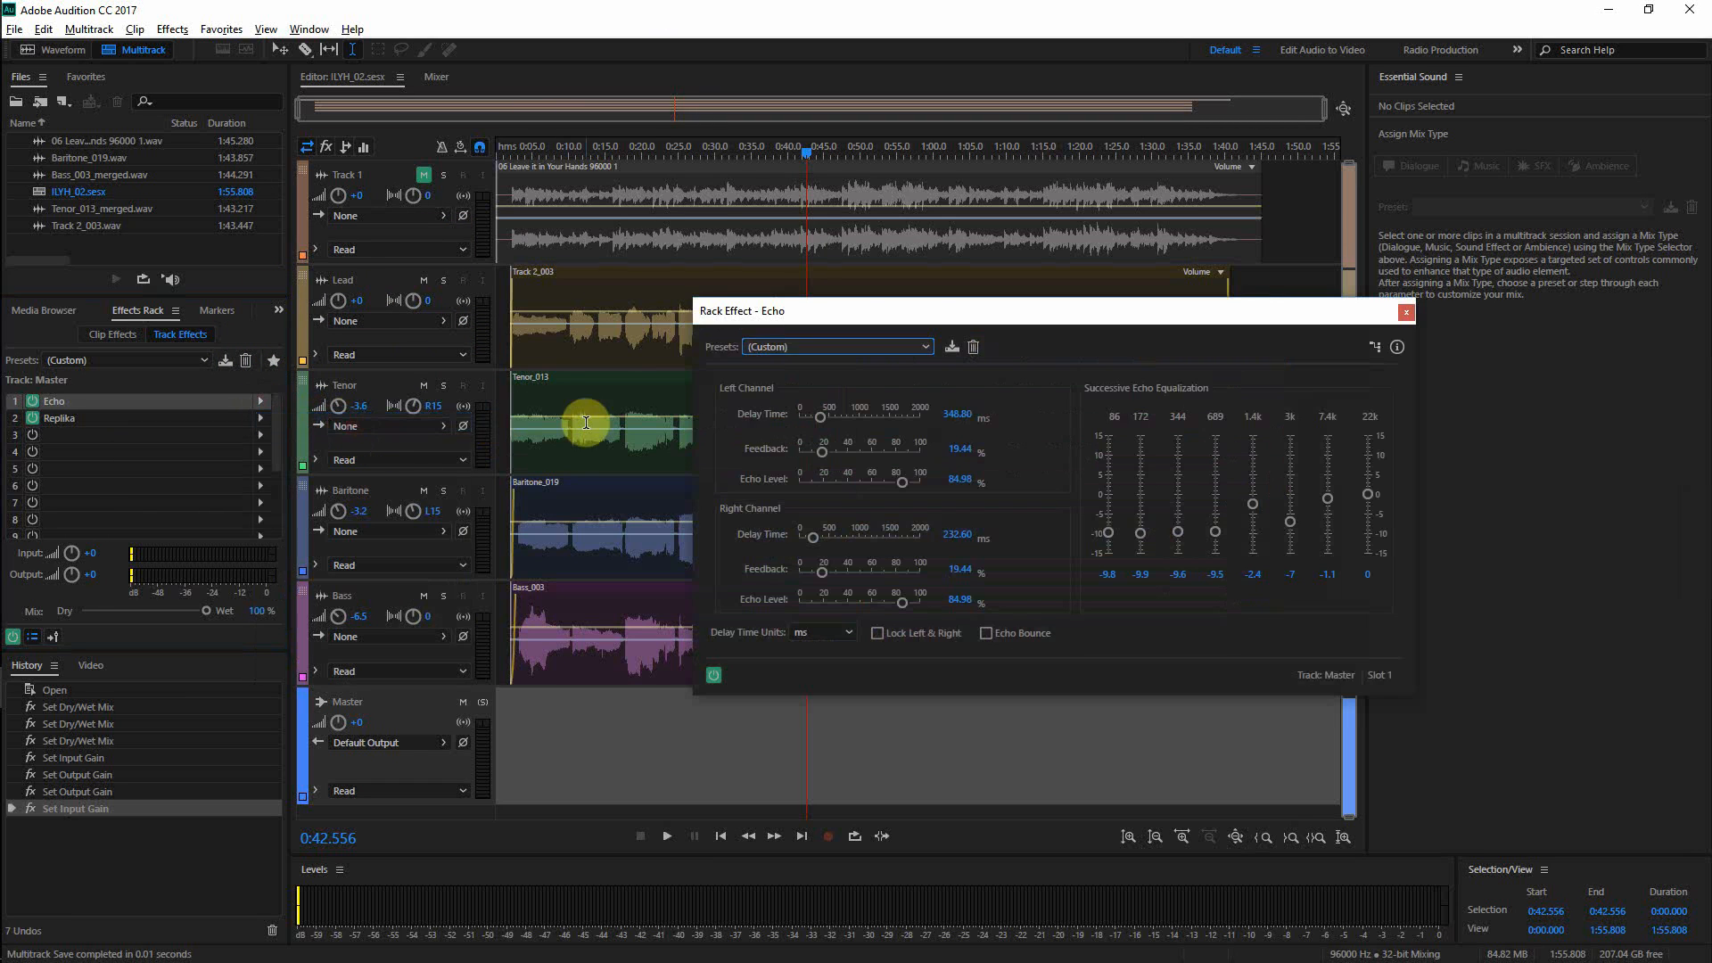
left_click(1407, 312)
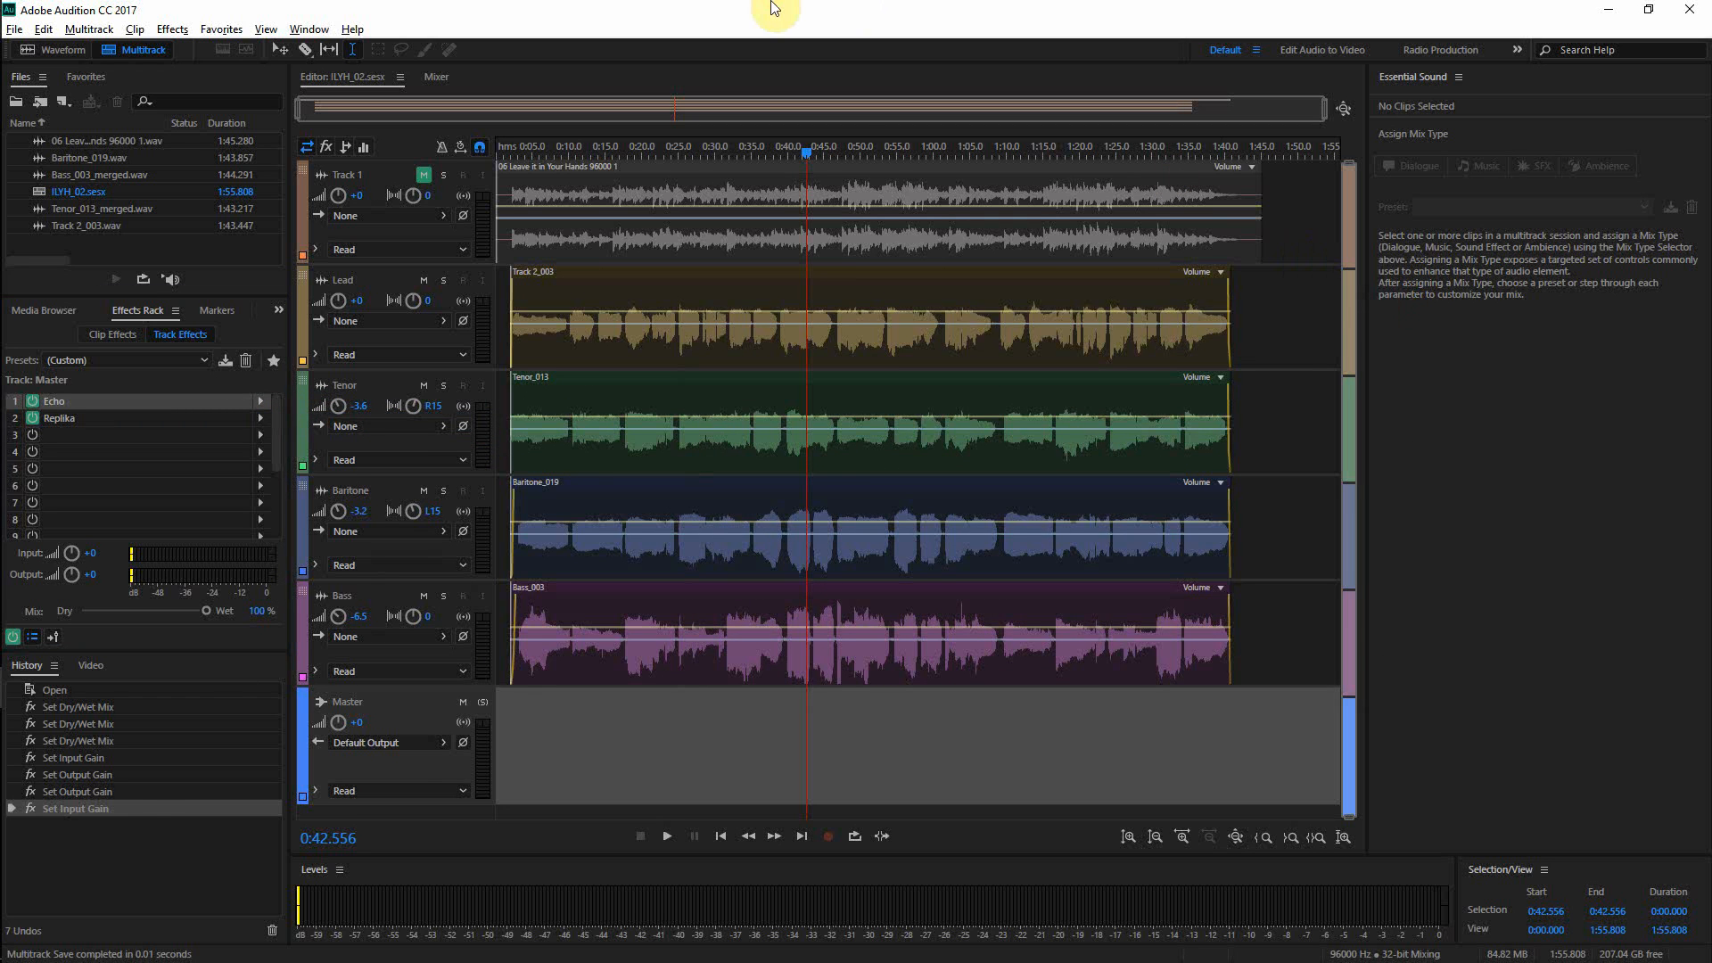
- Switch to REAPER, play the mix from 0:10.000 with both master effects active, and stop playback
key("alt+Tab")
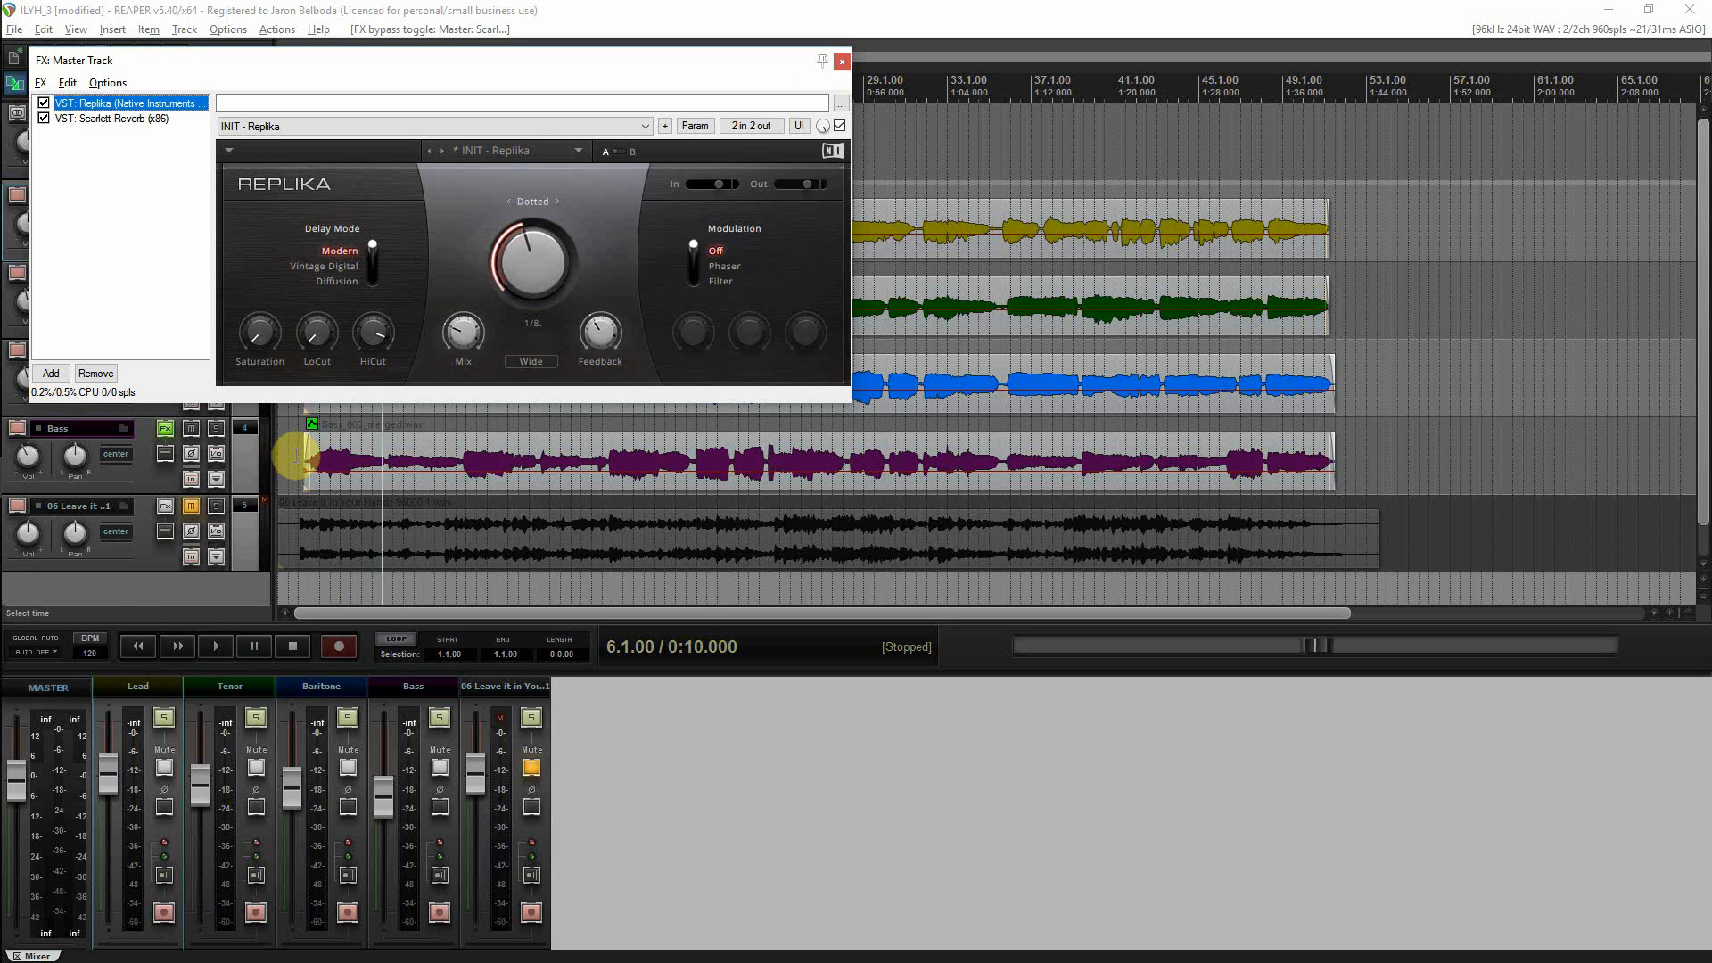
key("space")
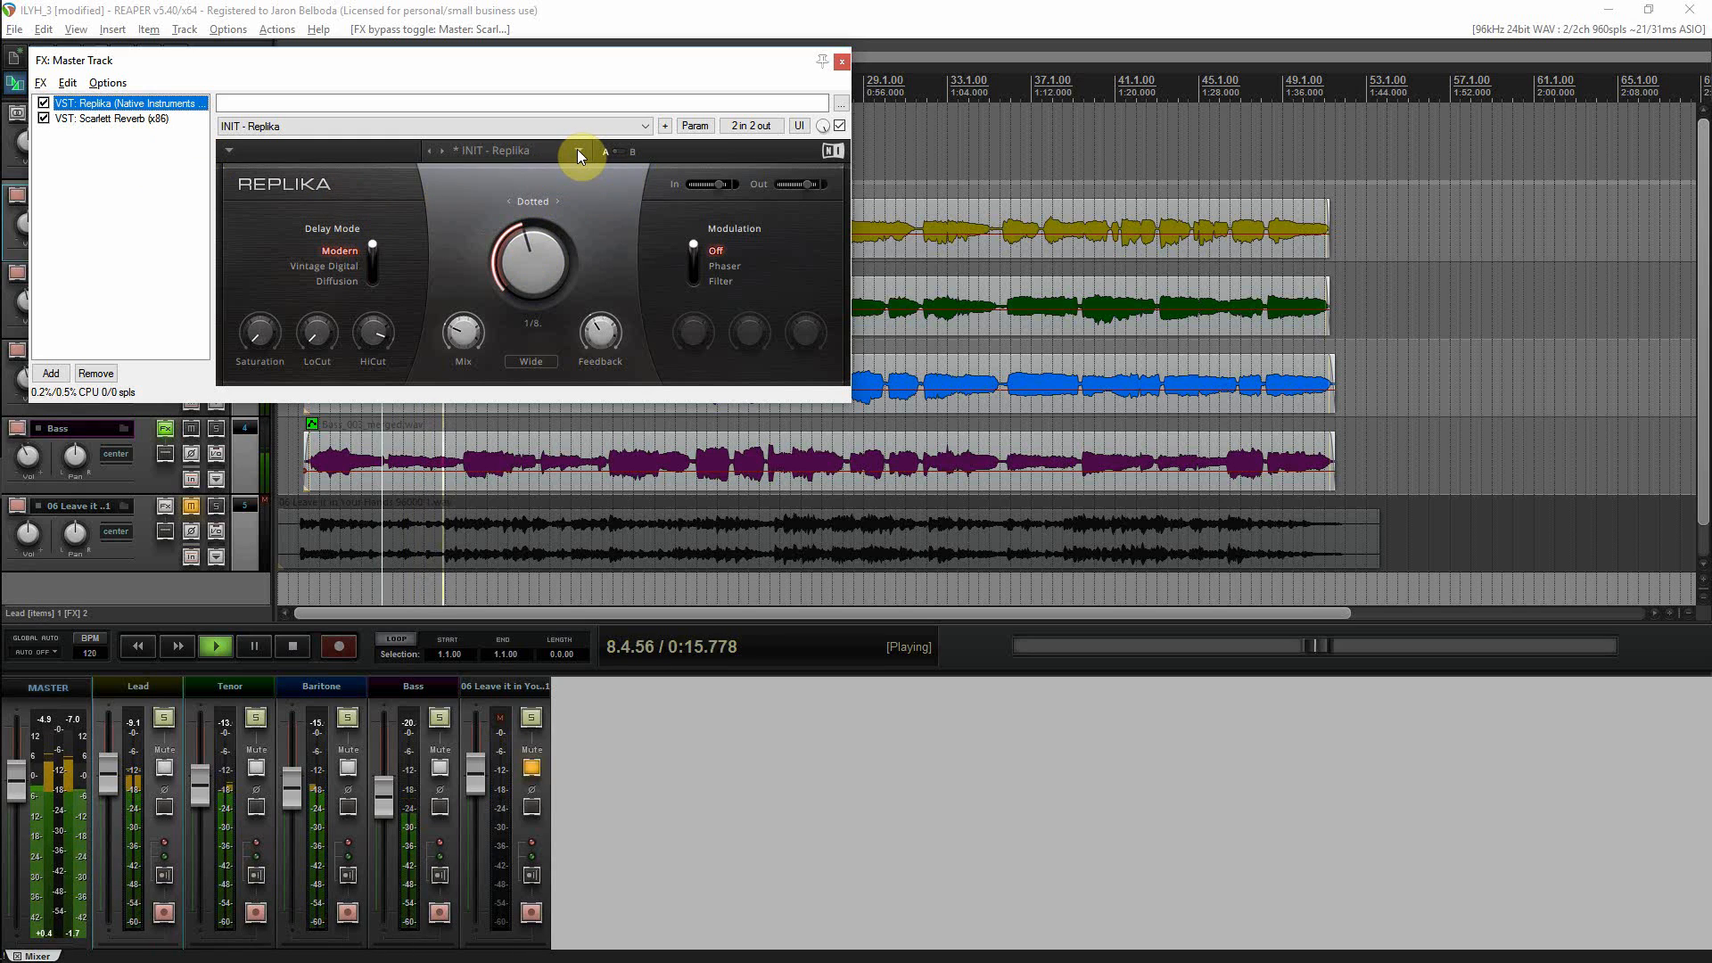
key("space")
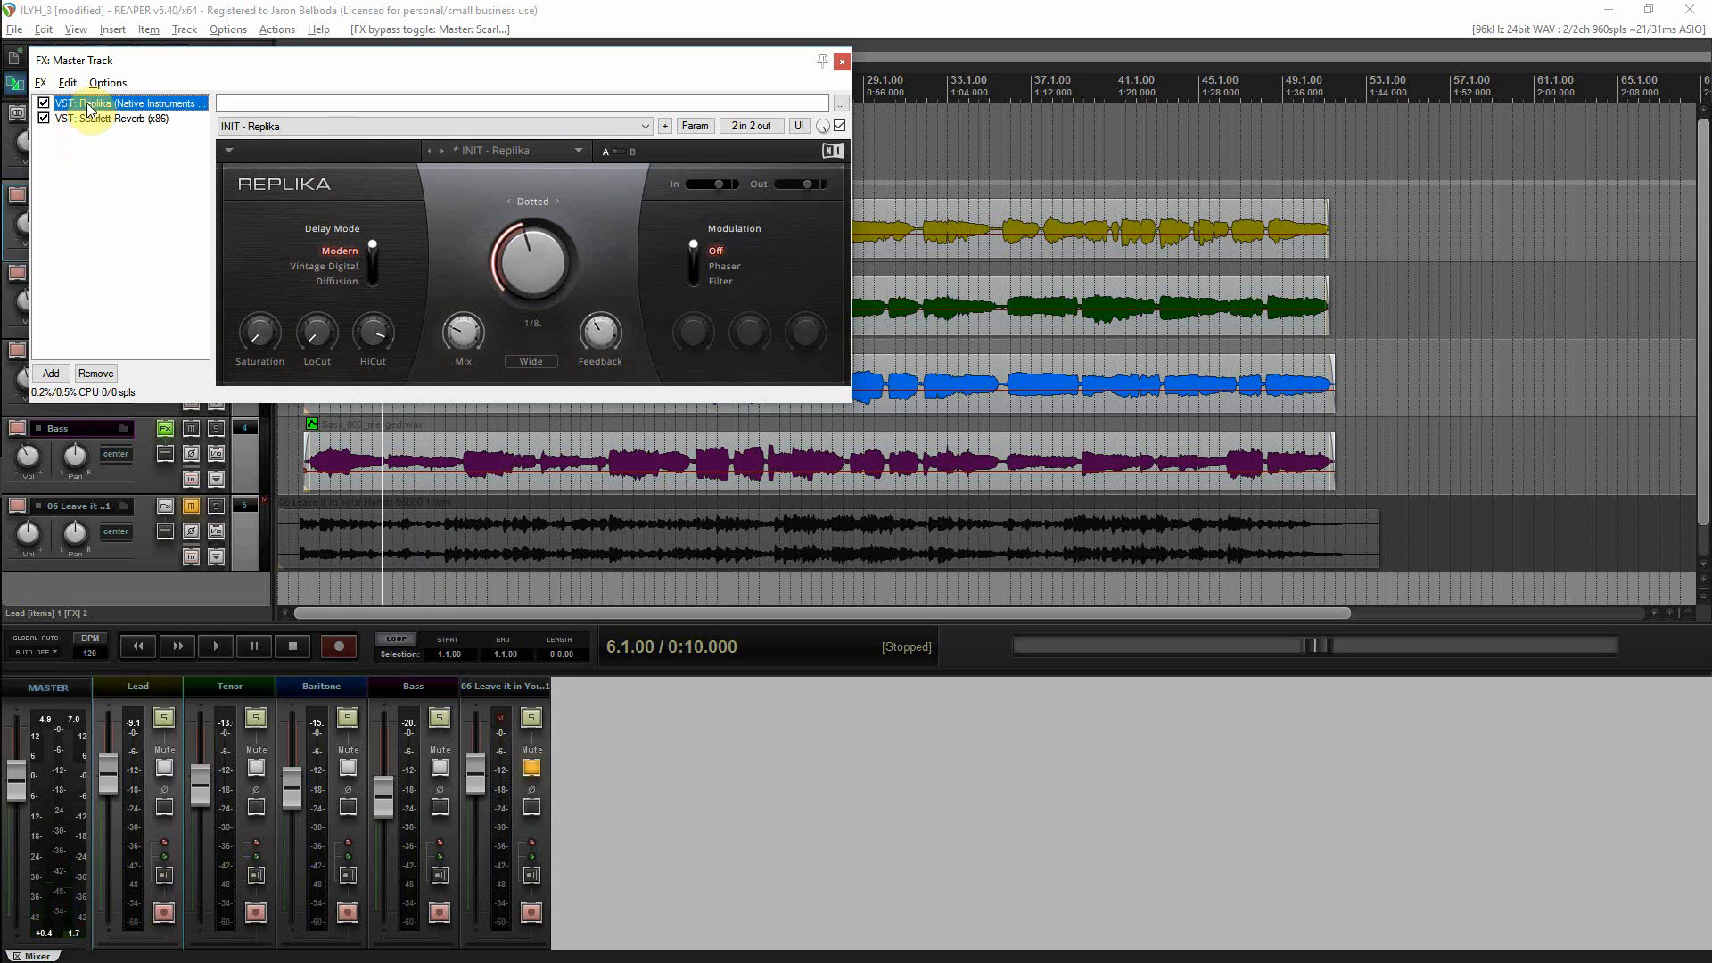
- Bypass Replika on the master track, start playback, and set the Scarlett Reverb's size to about 73% large
left_click(43, 103)
key("space")
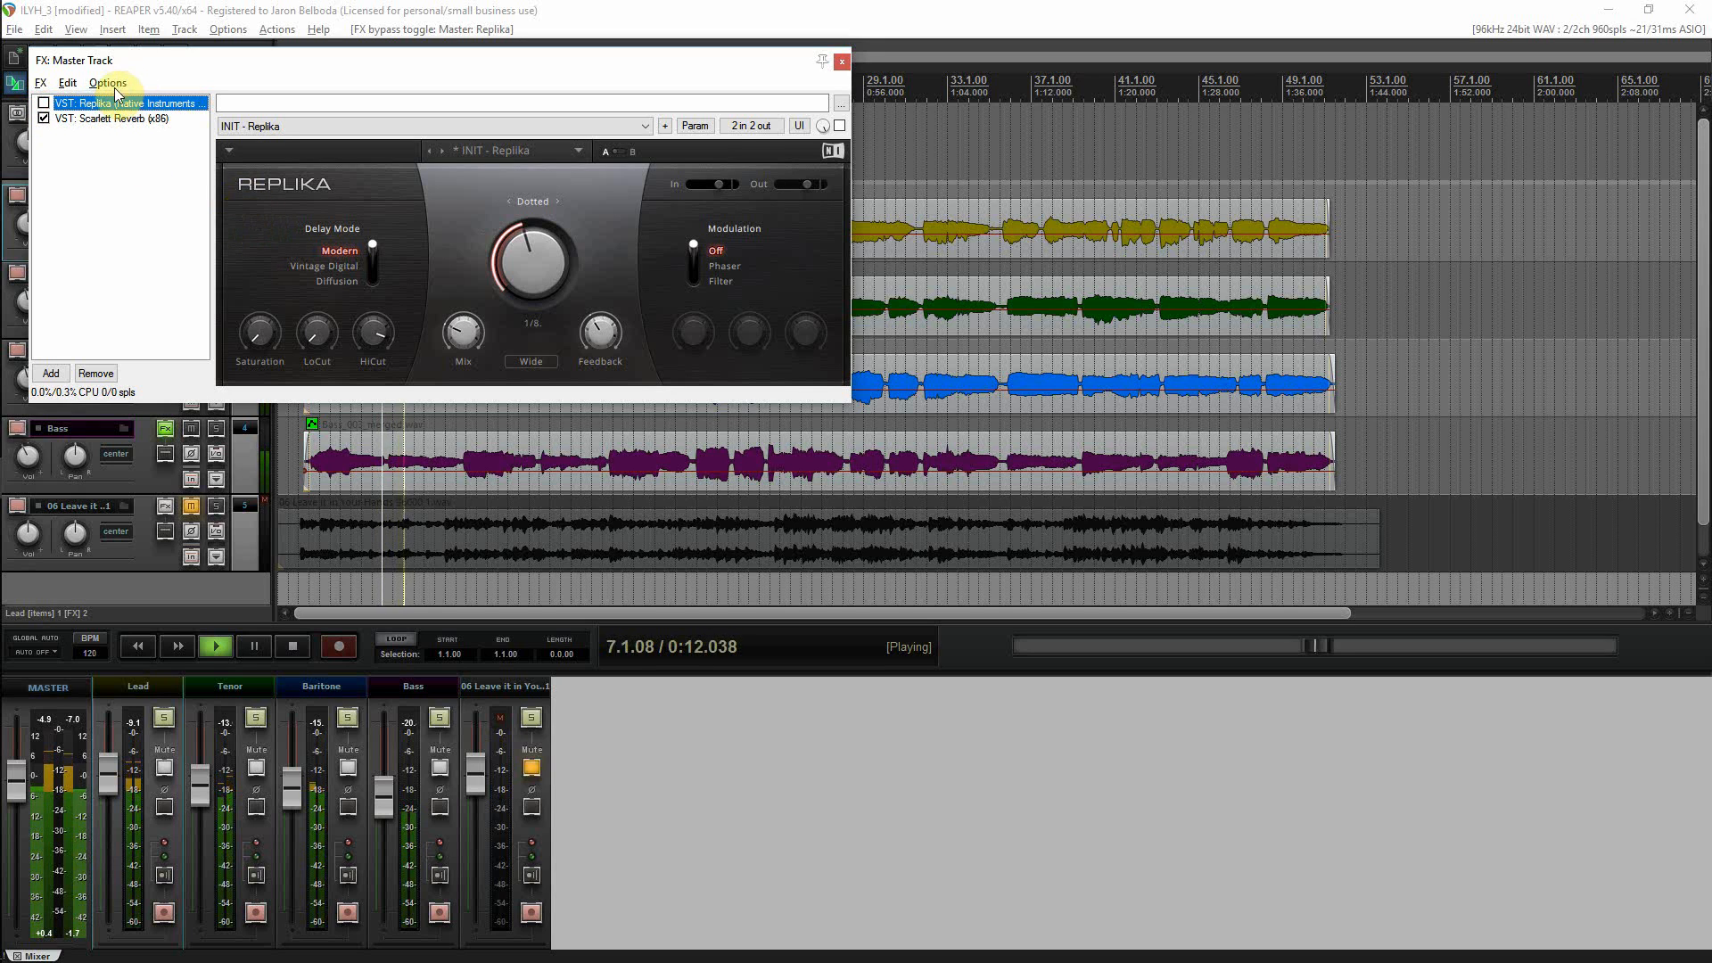
left_click(111, 119)
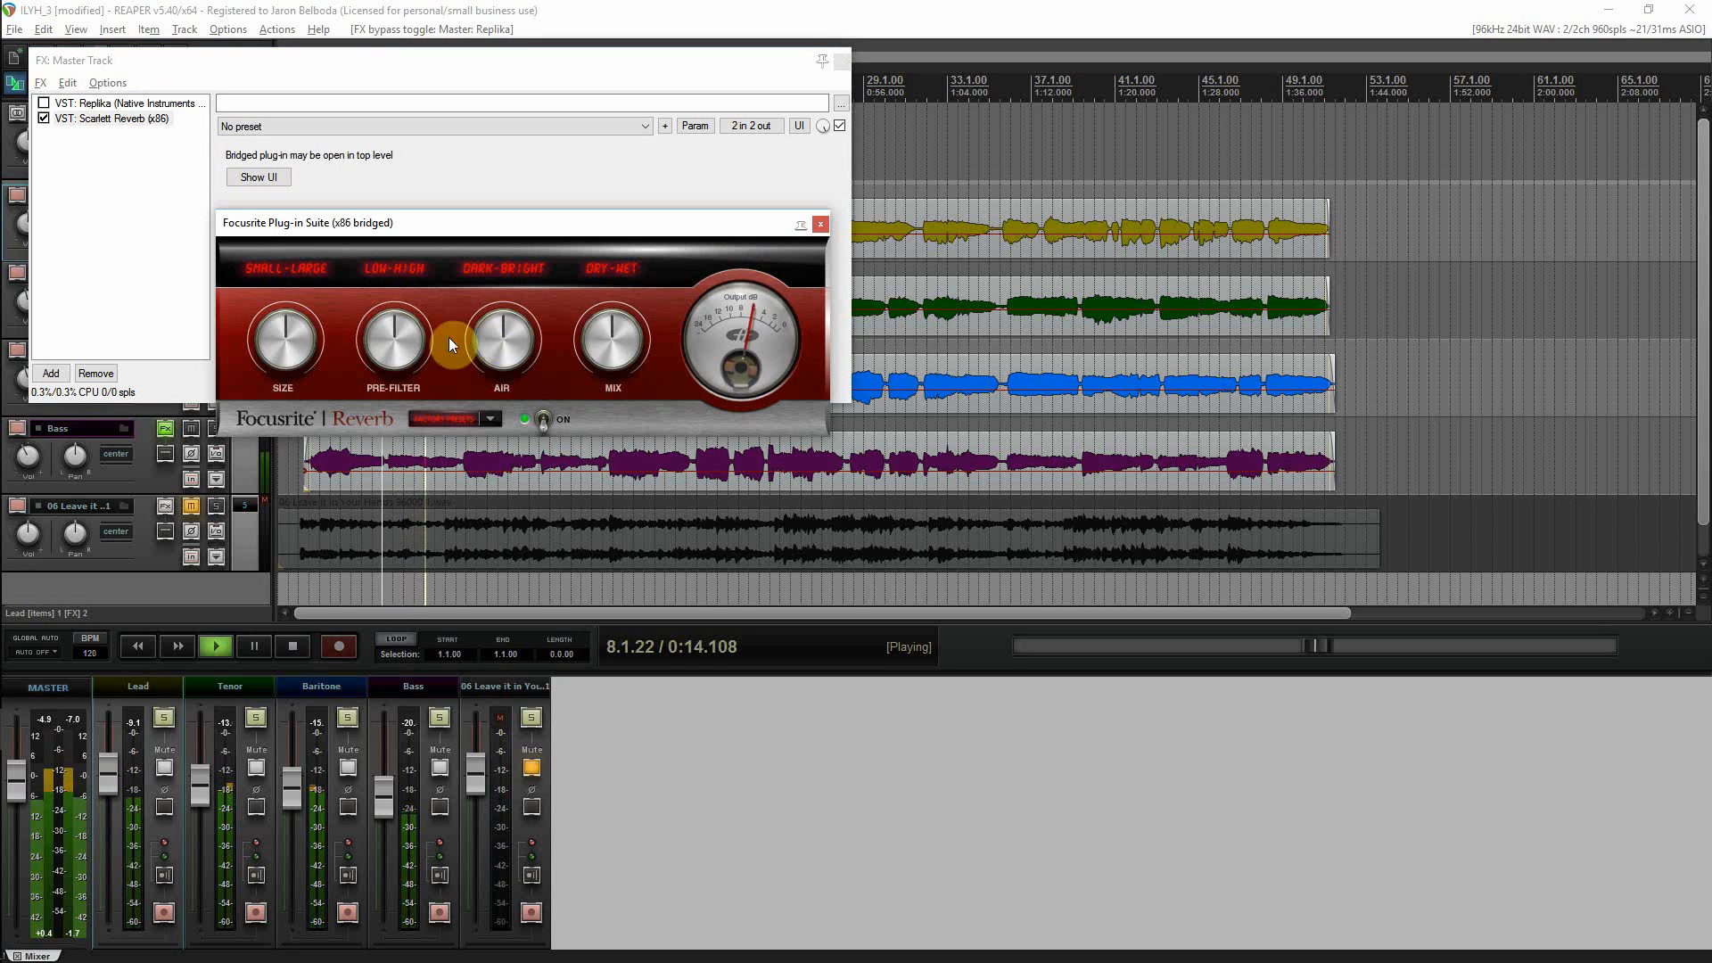
left_click_drag(298, 334, 286, 280)
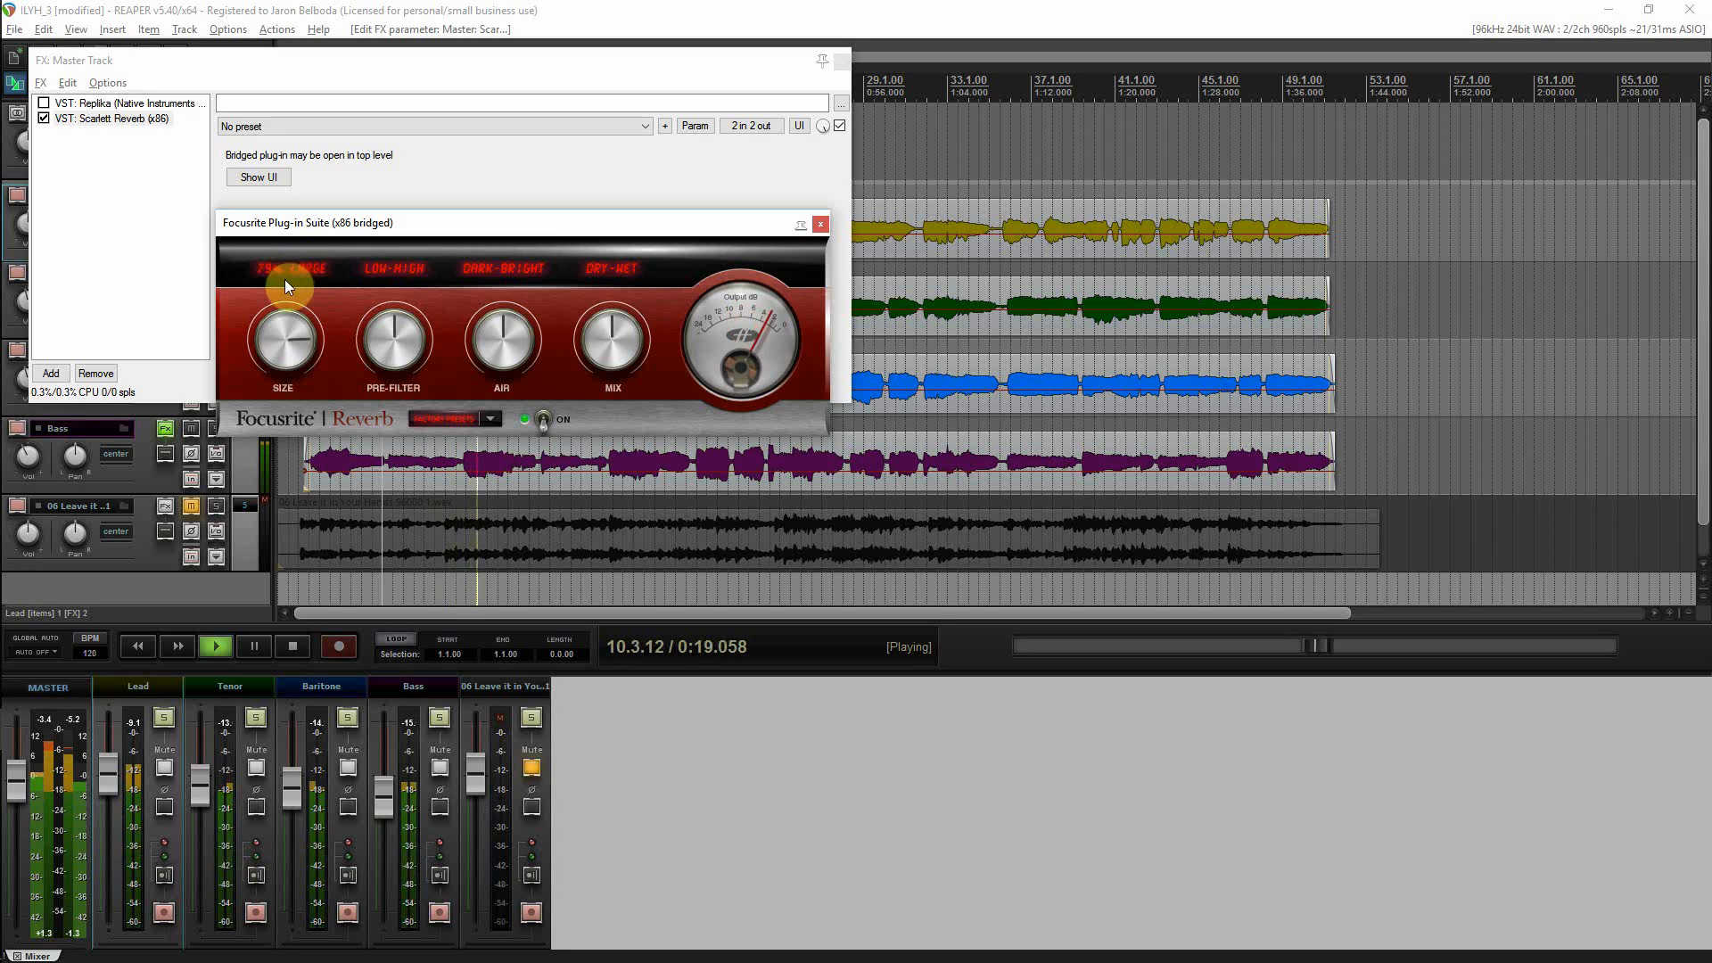
- Try the reverb's Long Canyon factory preset with its size set to 68% large
left_click(494, 421)
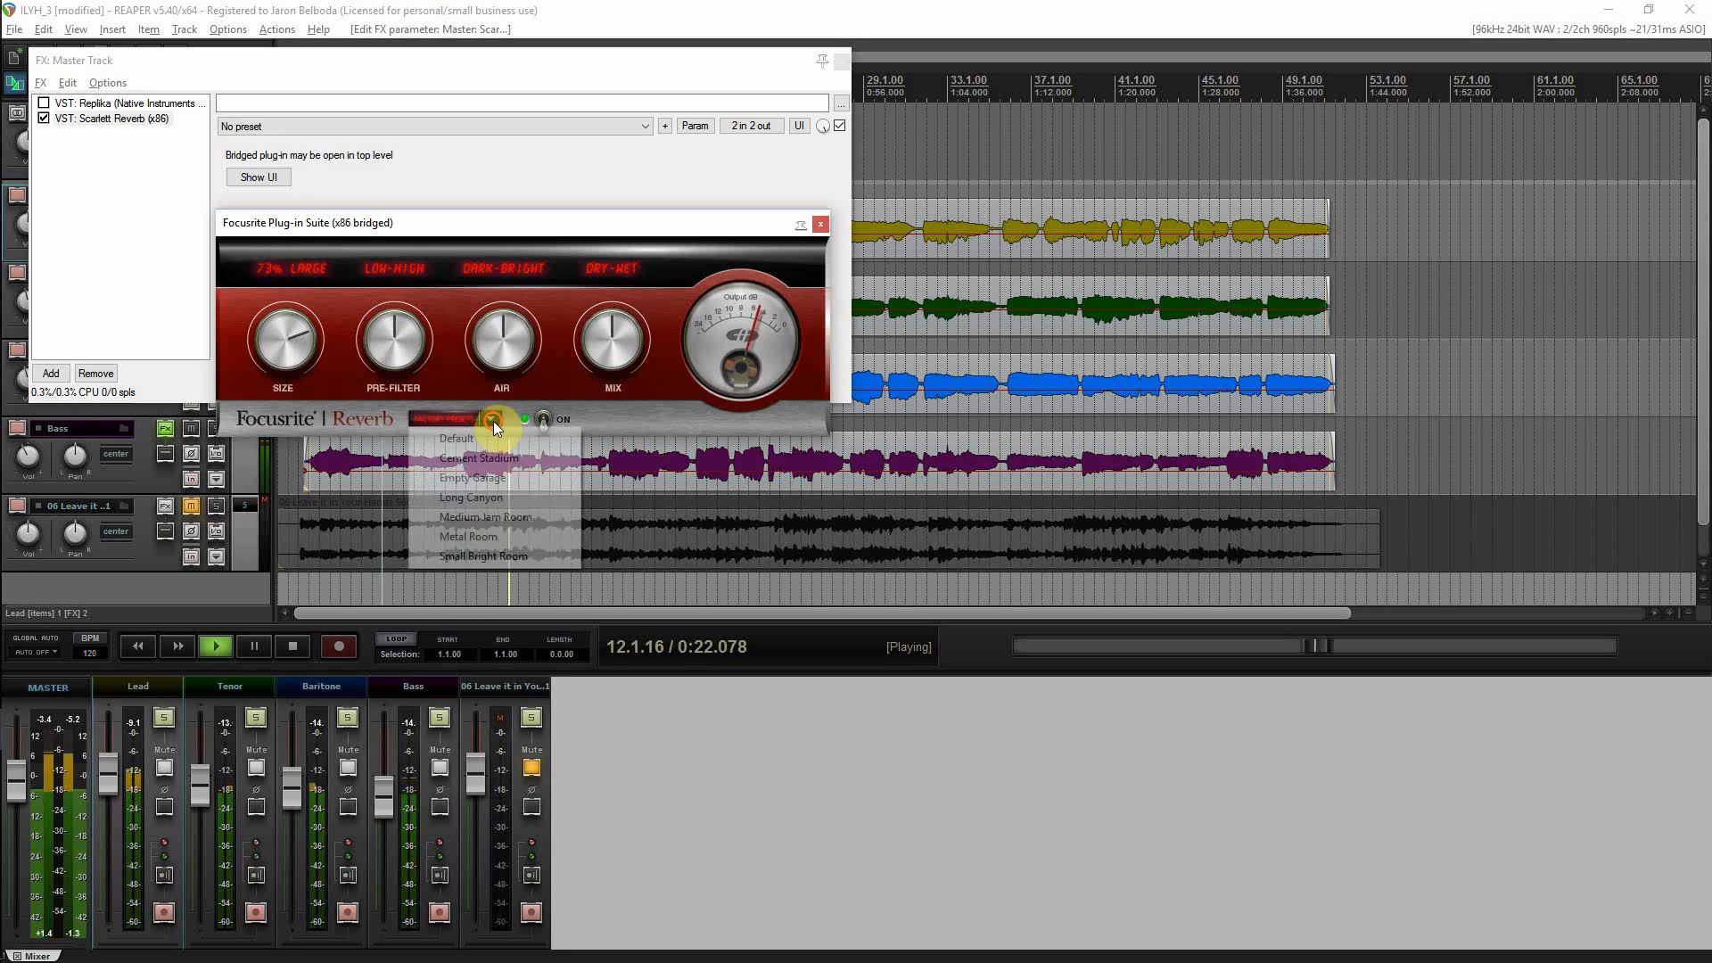
left_click(510, 496)
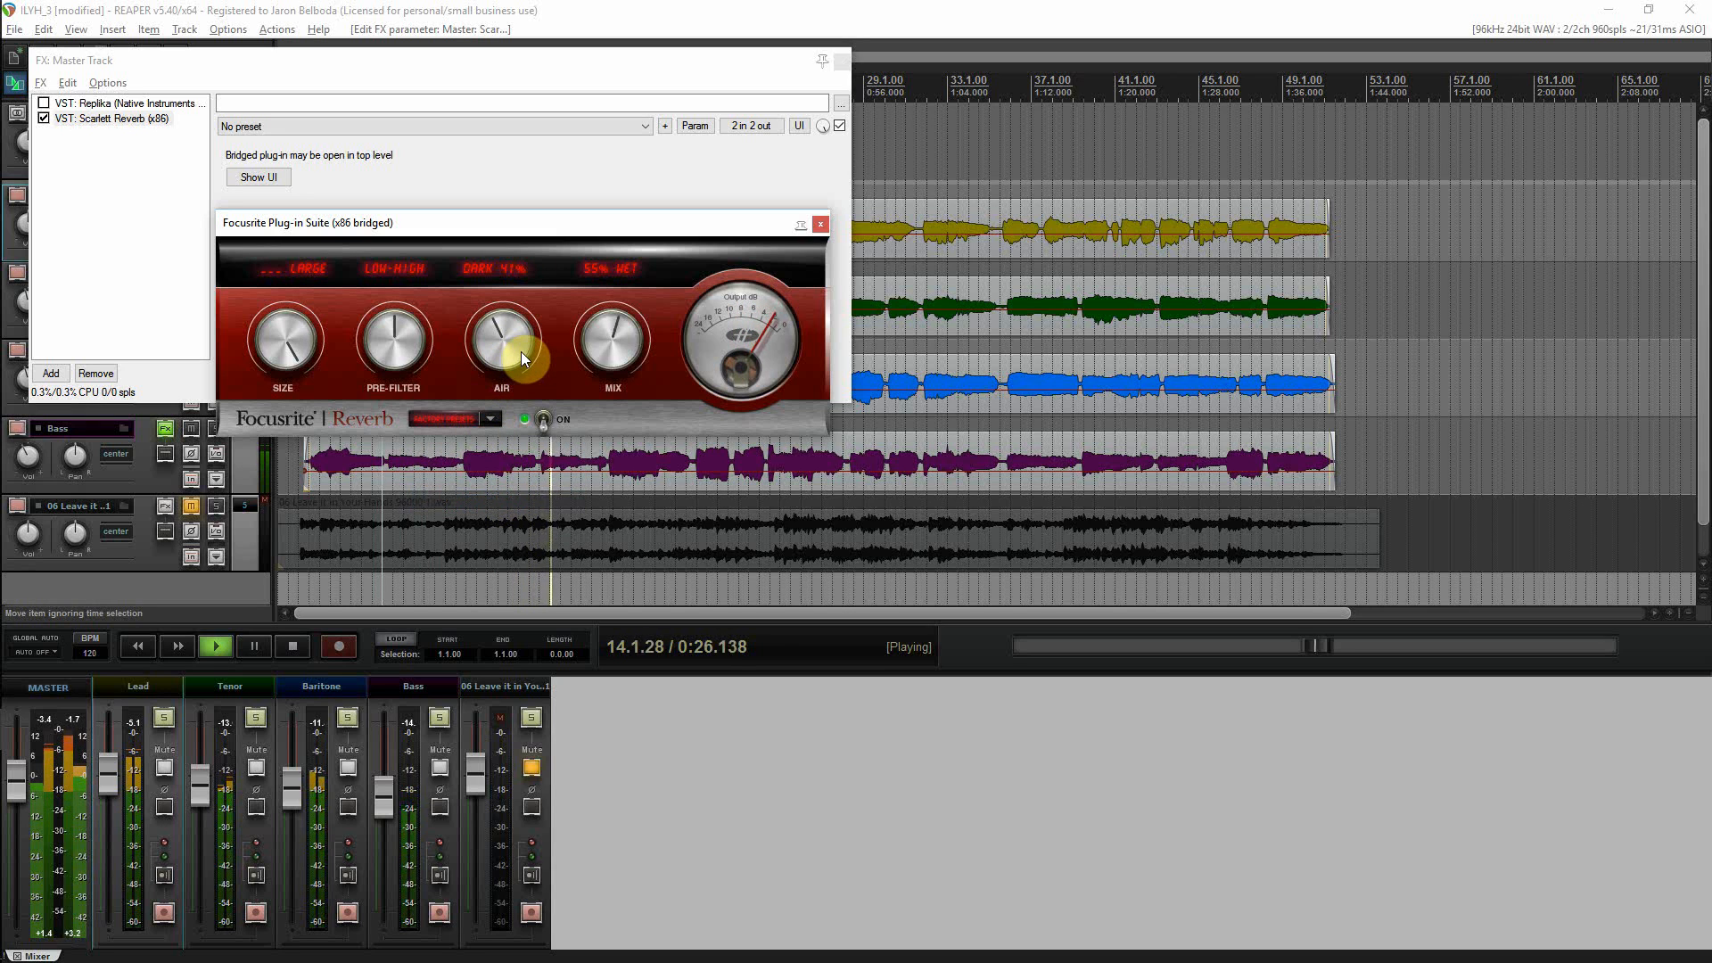
left_click_drag(291, 333, 285, 381)
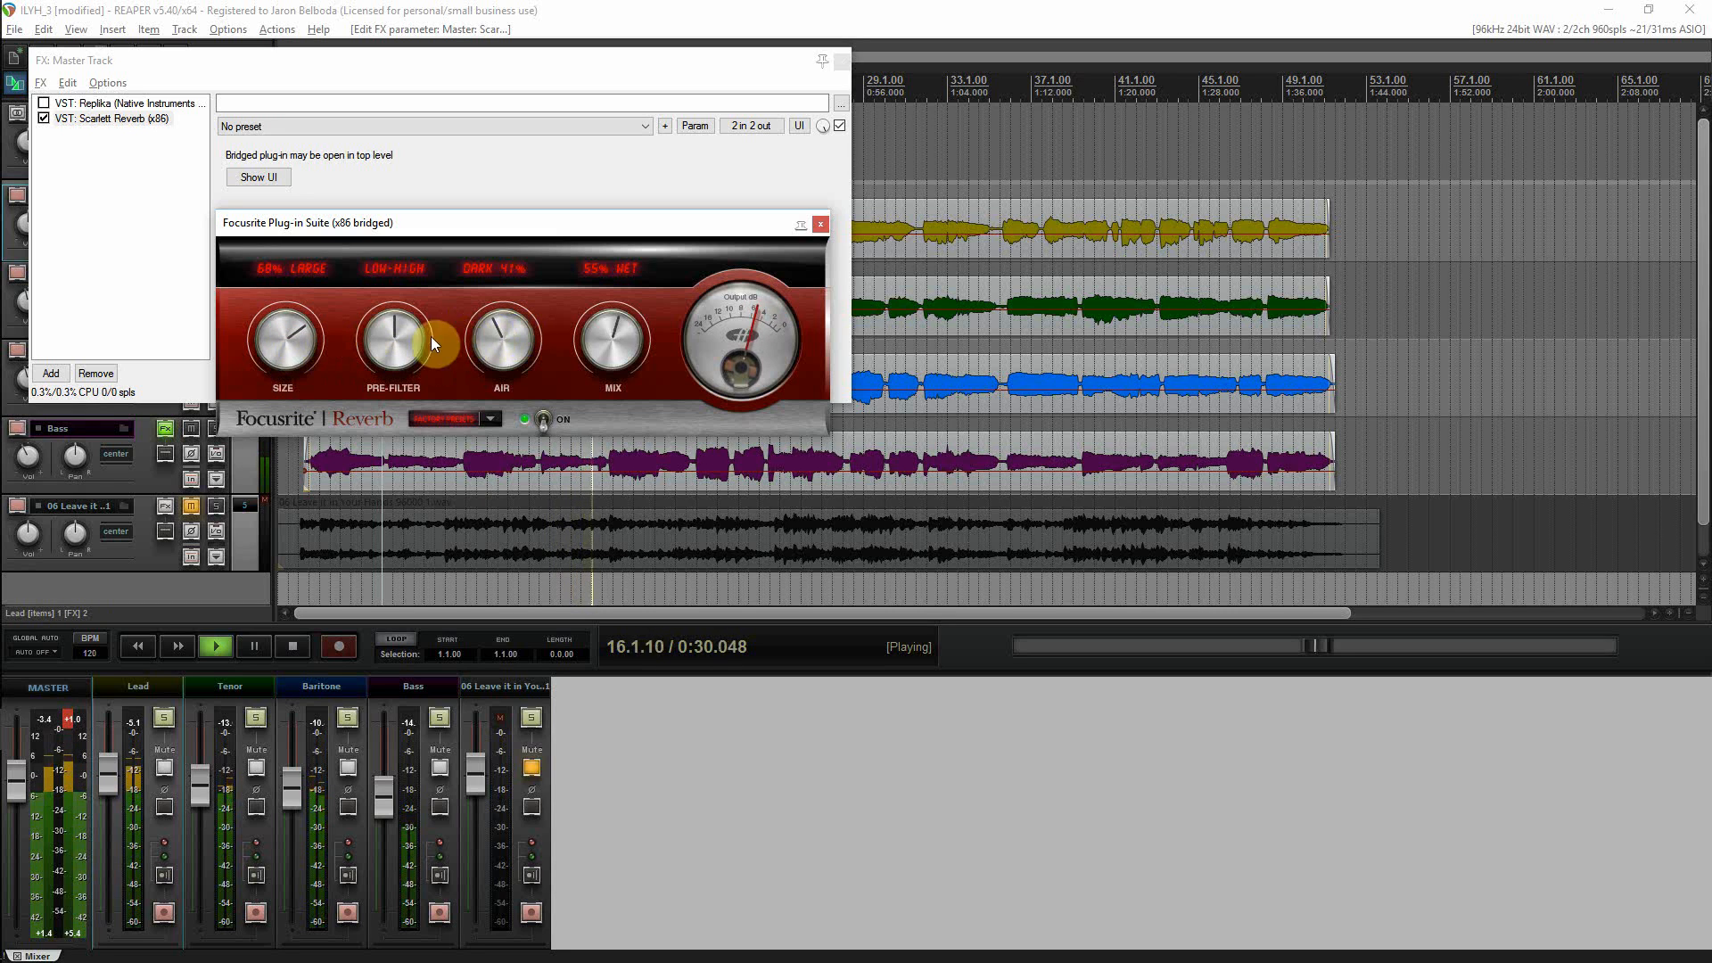
- Audition the reverb's Medium Jam Room, Small Bright Room and Empty Garage presets while the mix plays
left_click(489, 420)
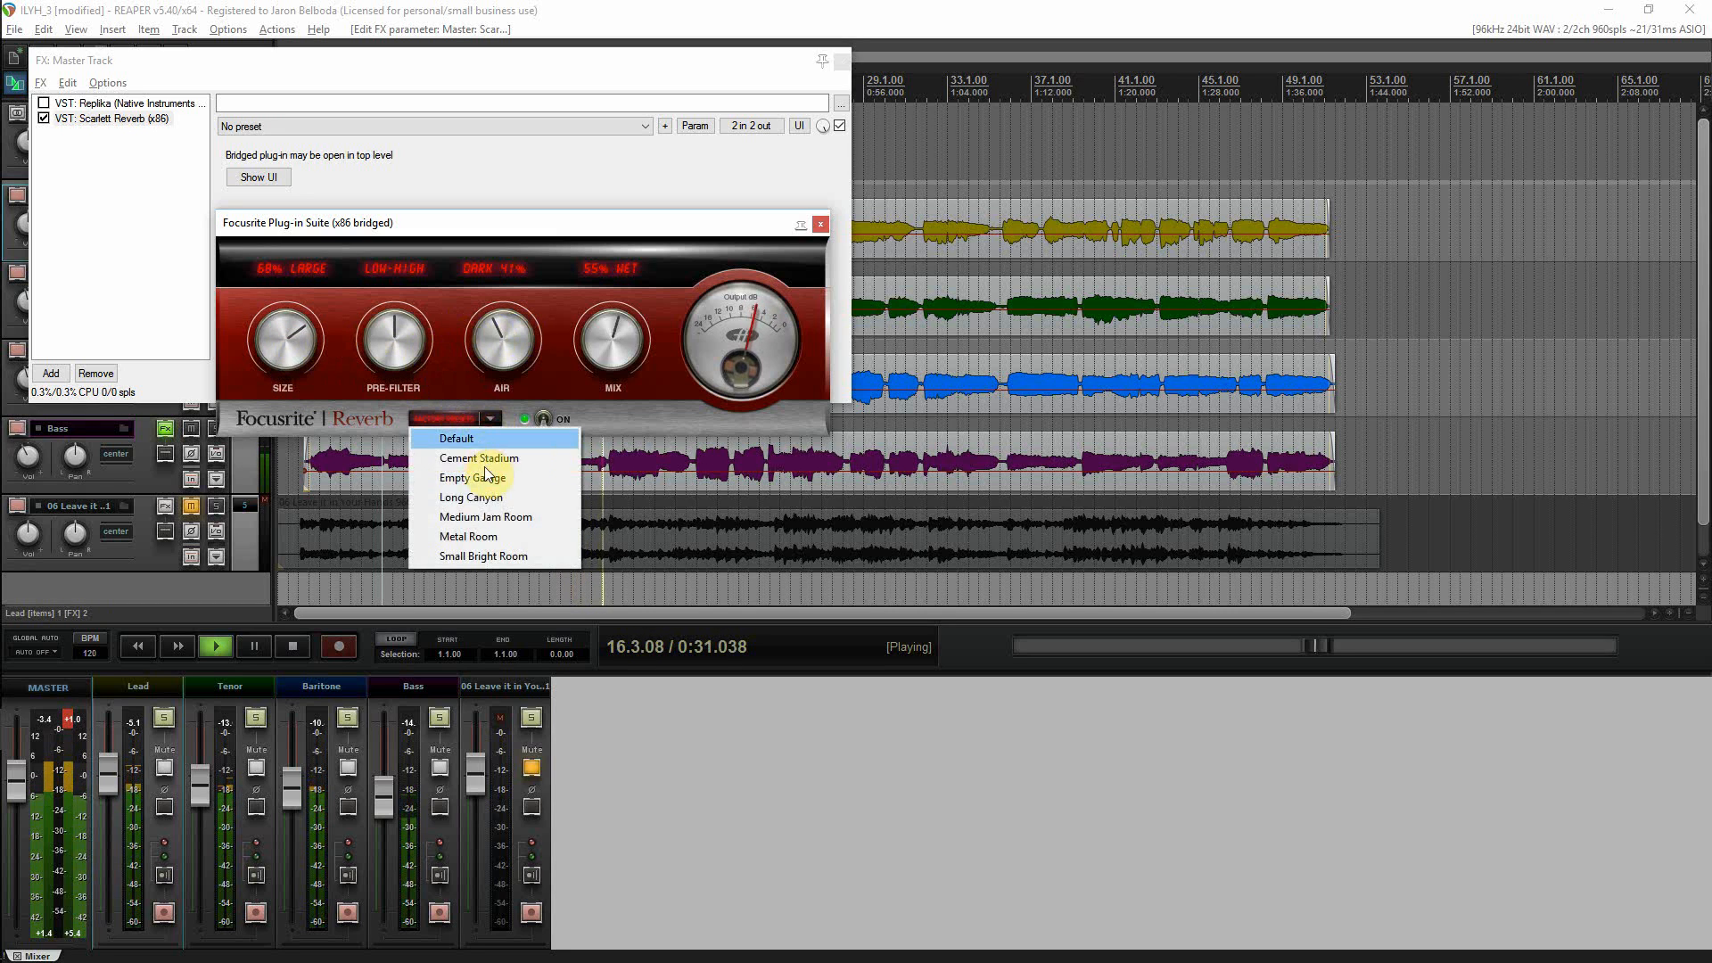
left_click(506, 517)
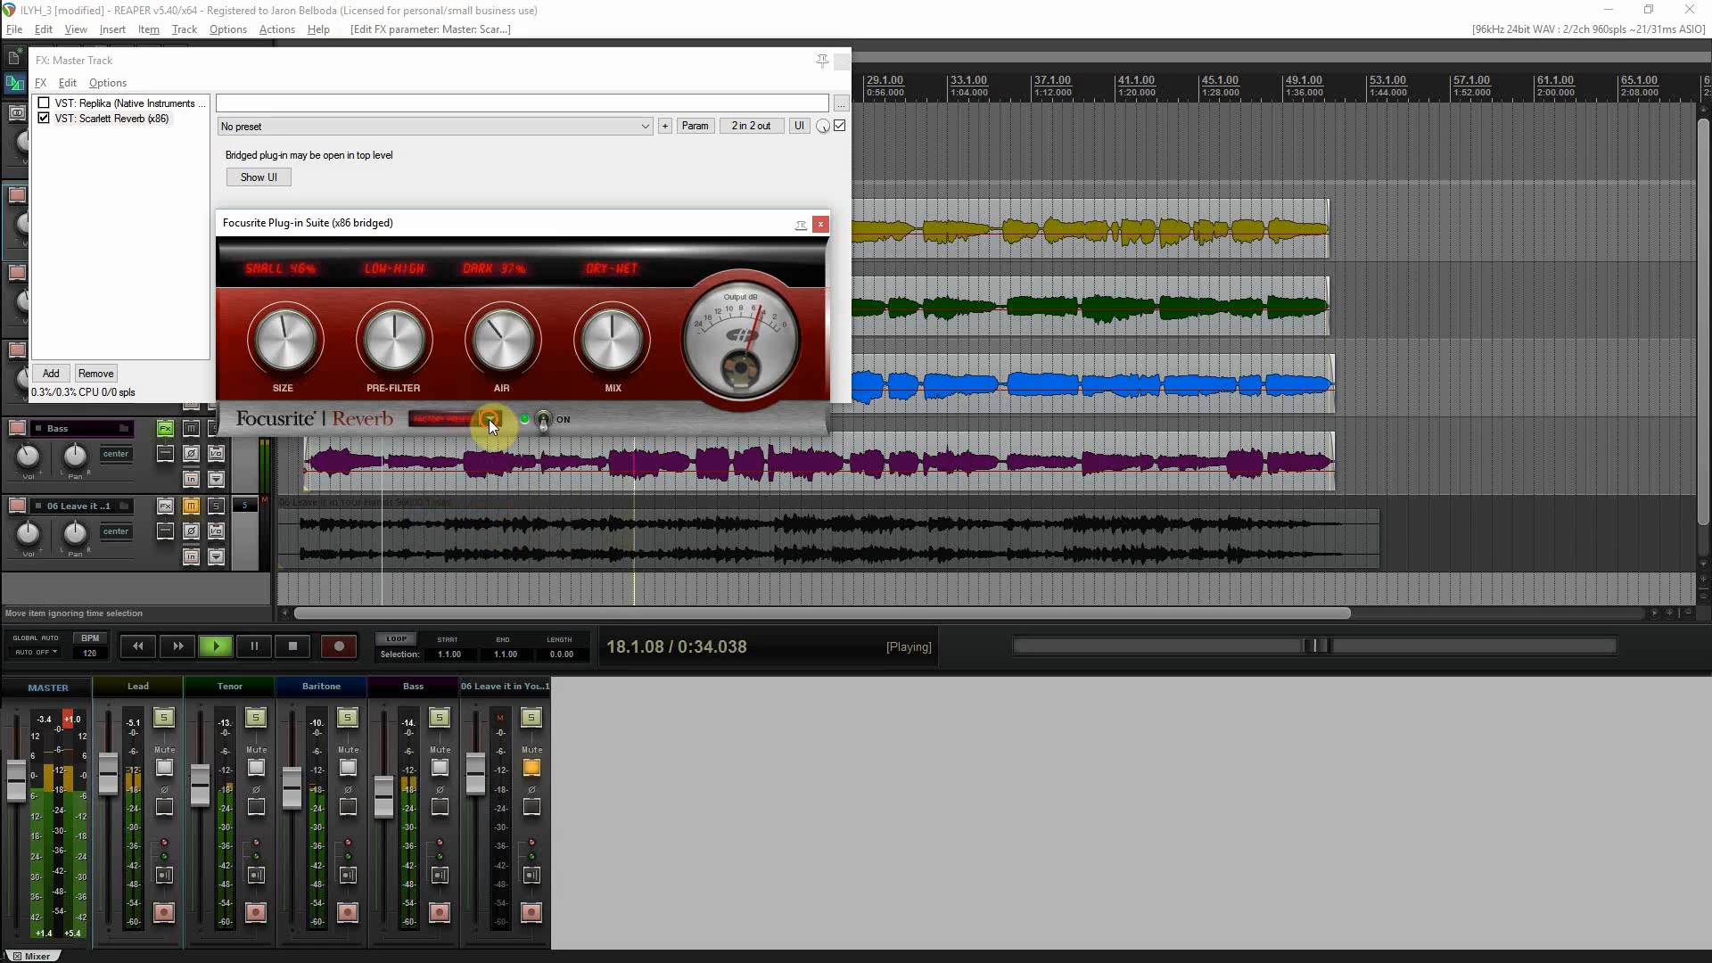
left_click(490, 419)
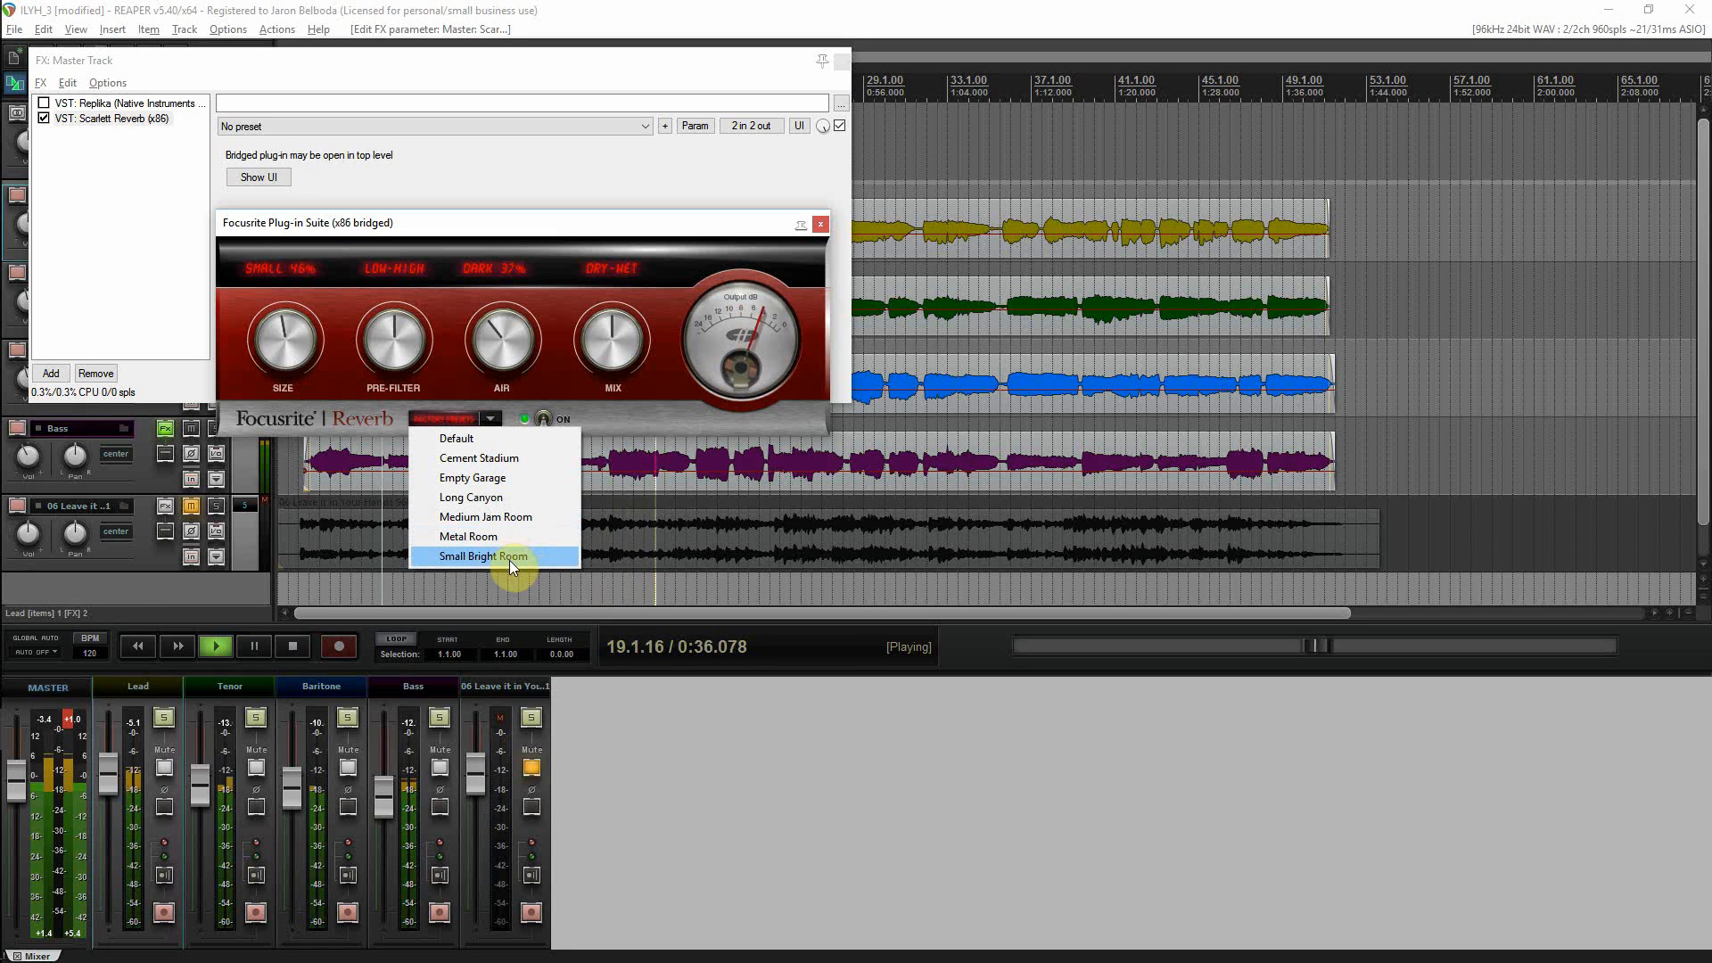
left_click(510, 557)
left_click(491, 419)
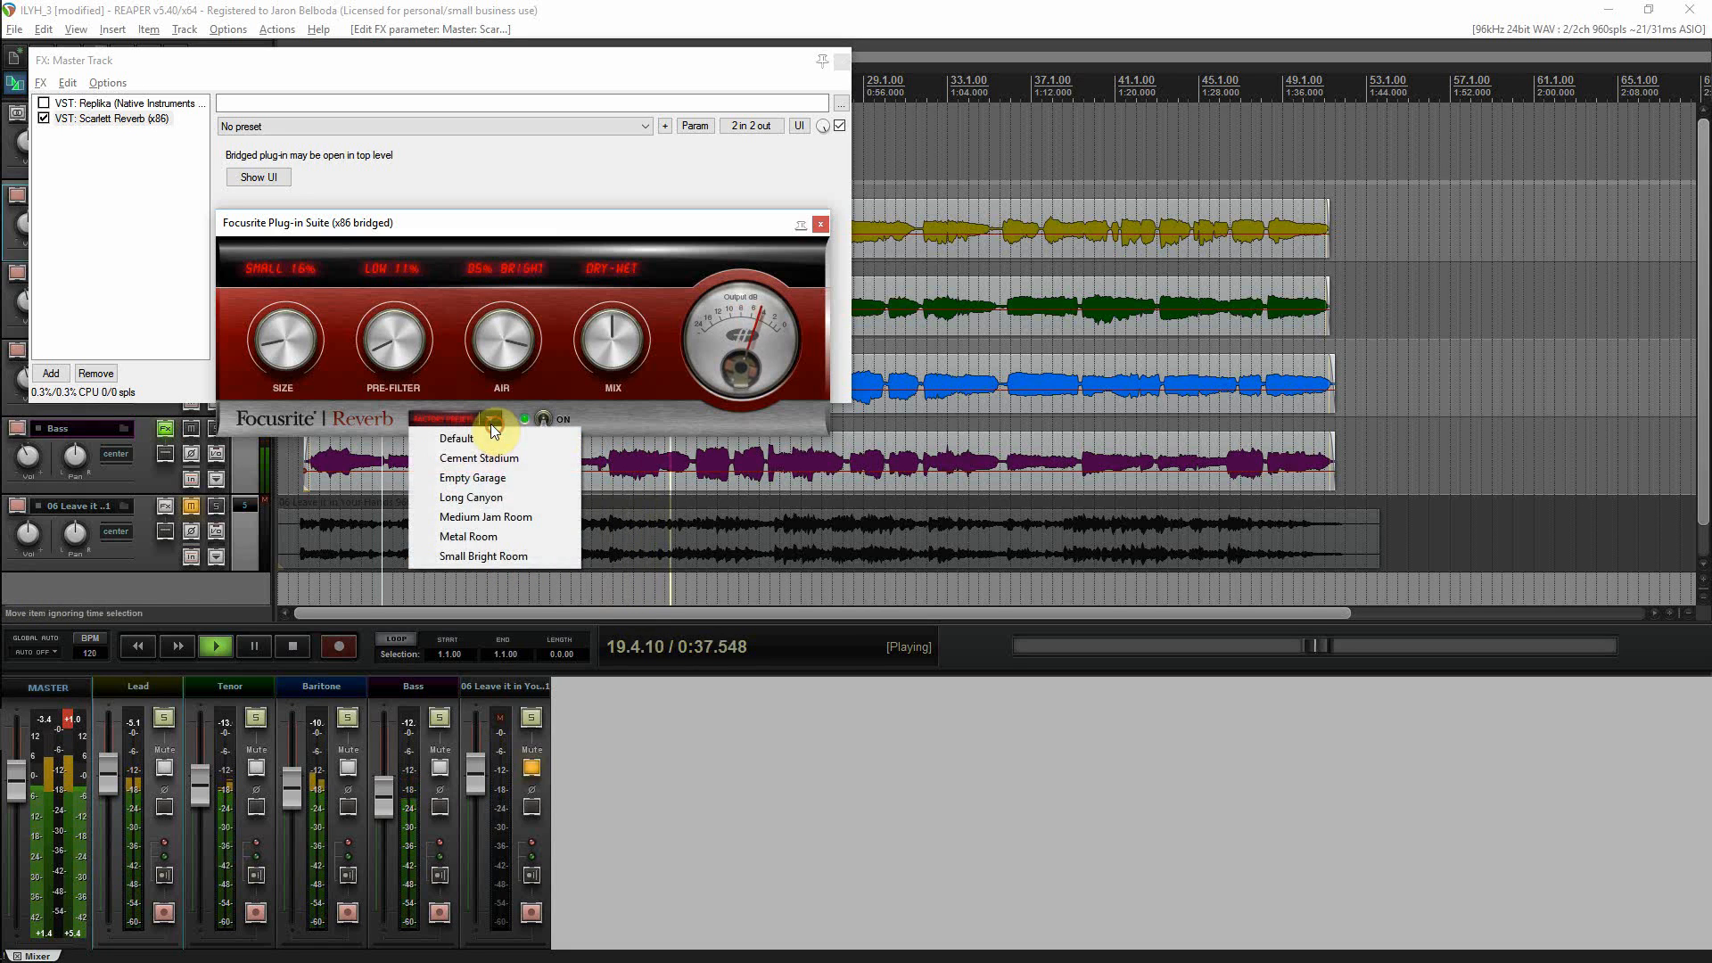
left_click(495, 480)
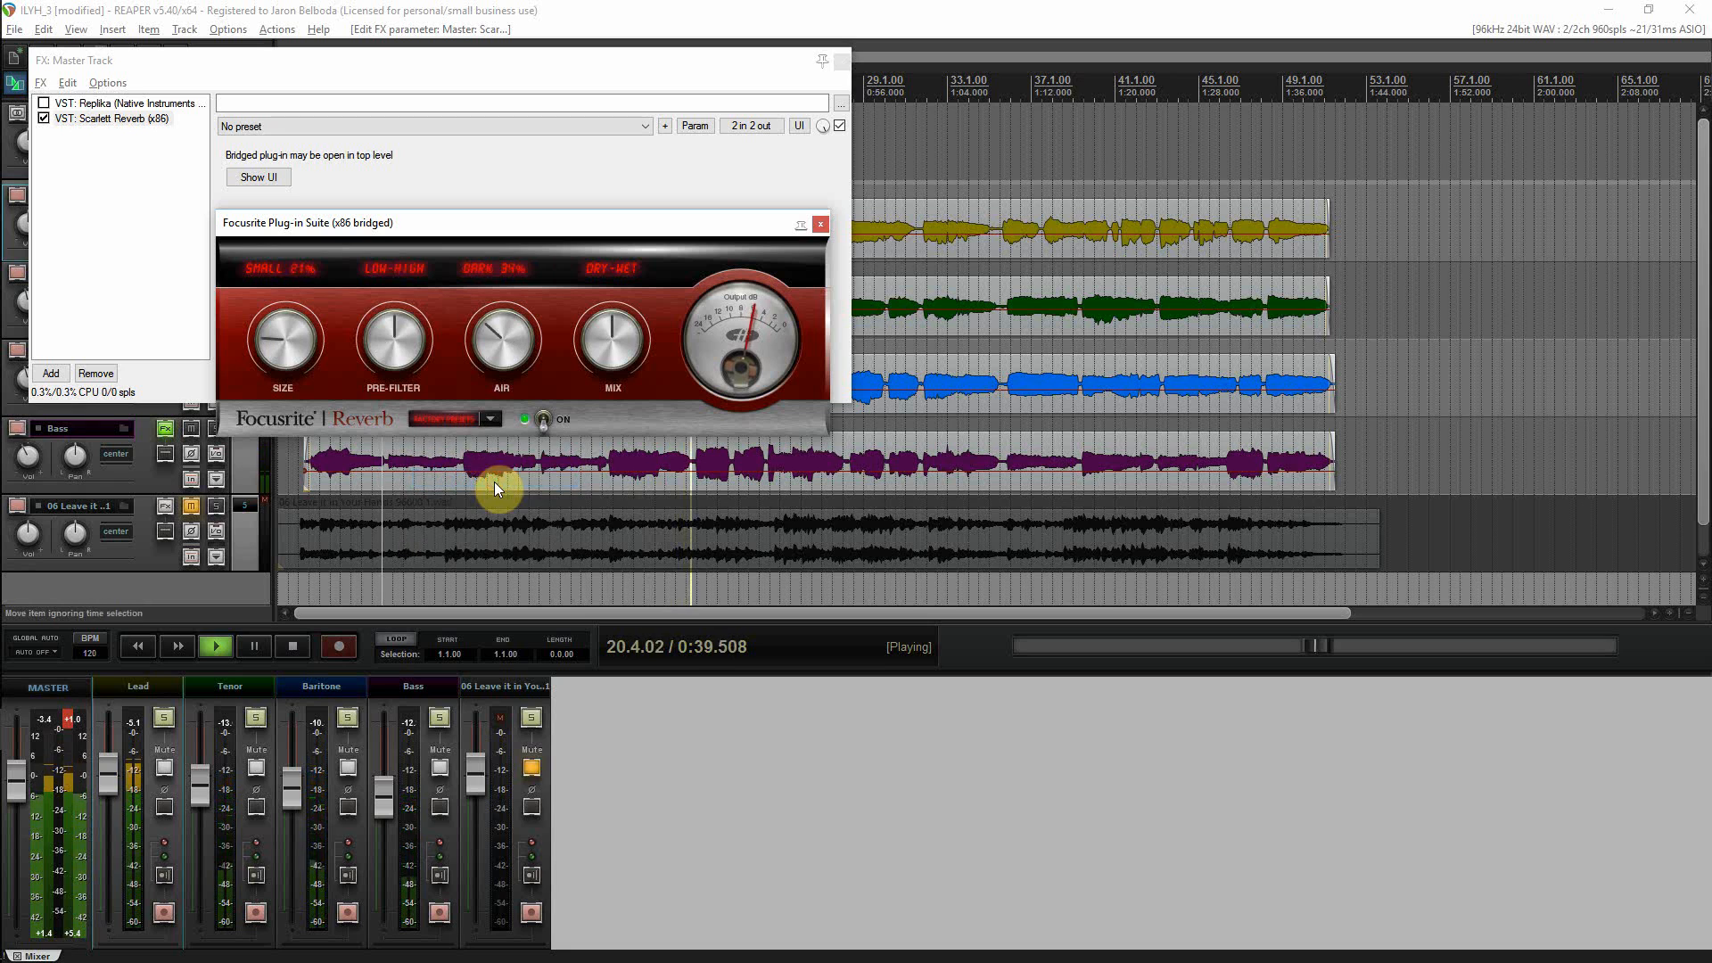
- Load the reverb's Cement Stadium preset and set its mix to the midpoint between dry and wet
left_click(490, 419)
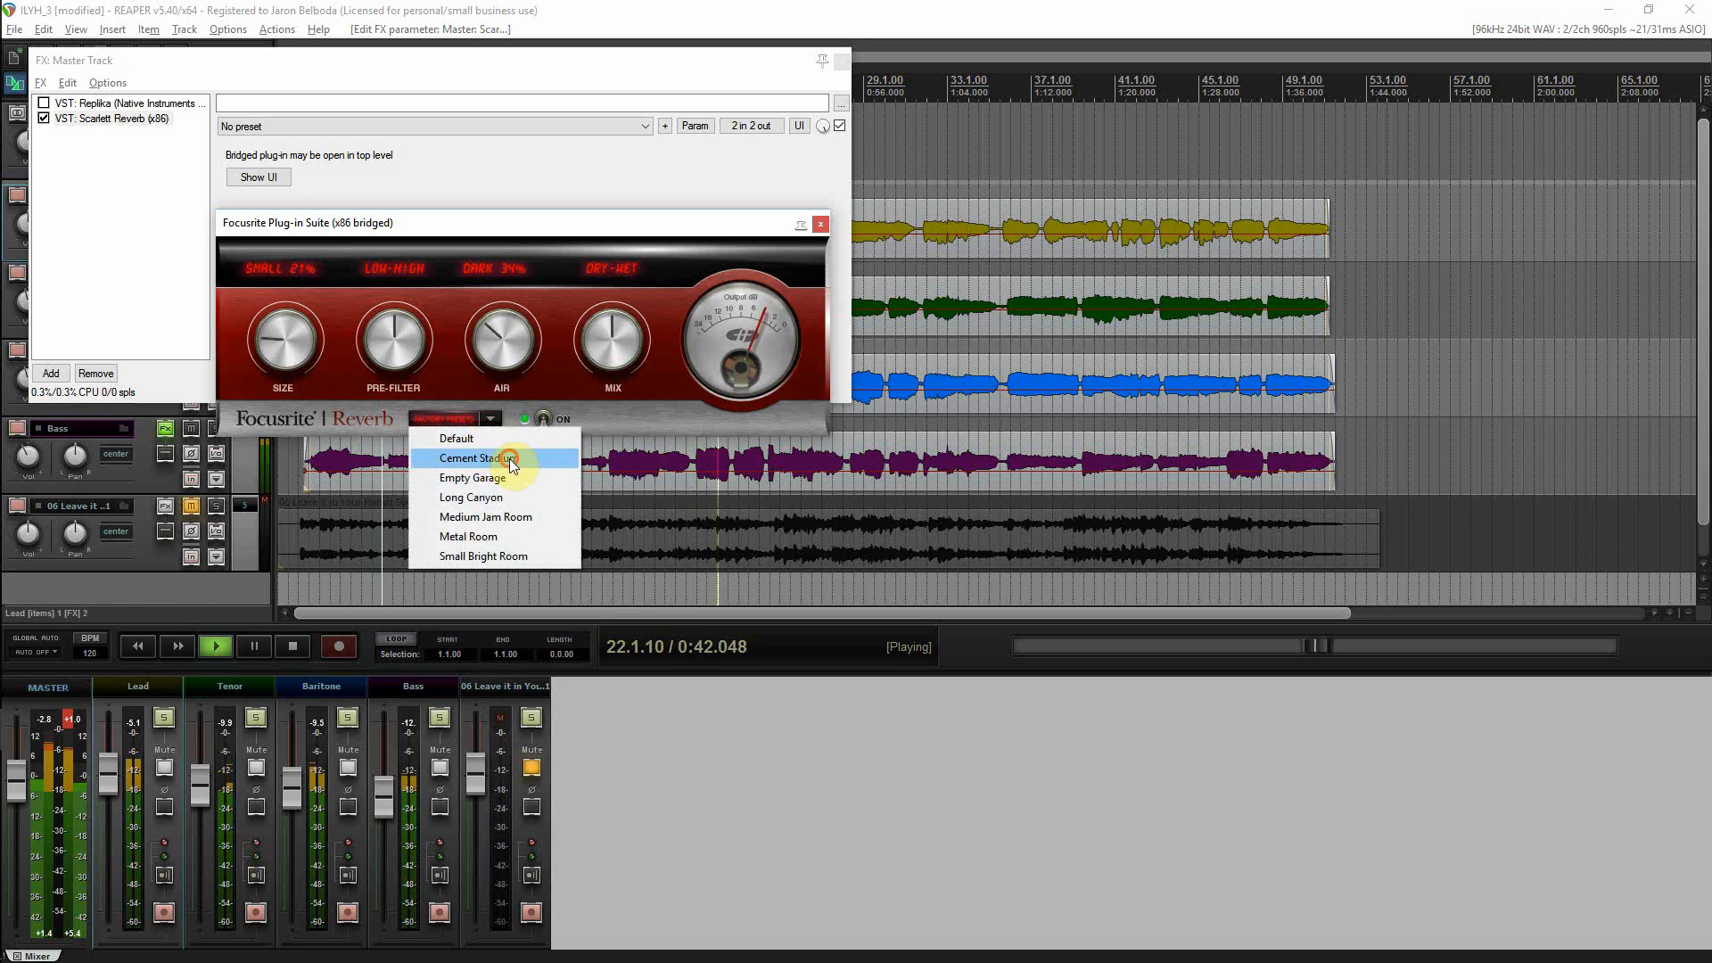
left_click(510, 459)
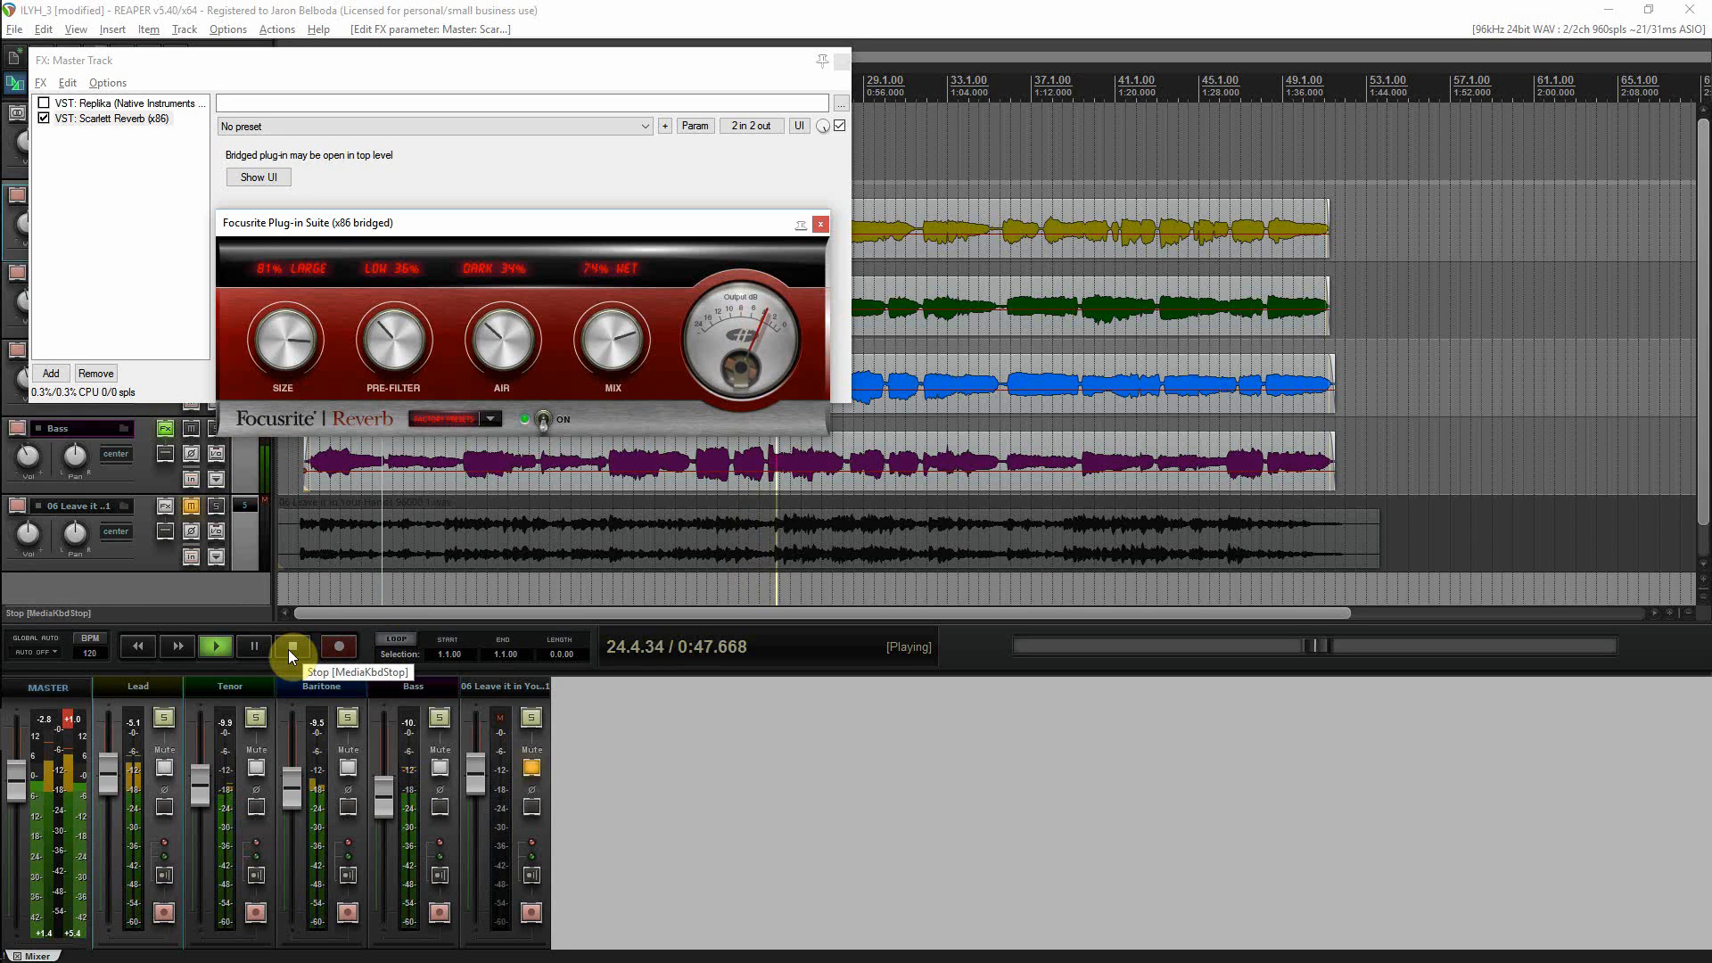
left_click_drag(604, 339, 603, 382)
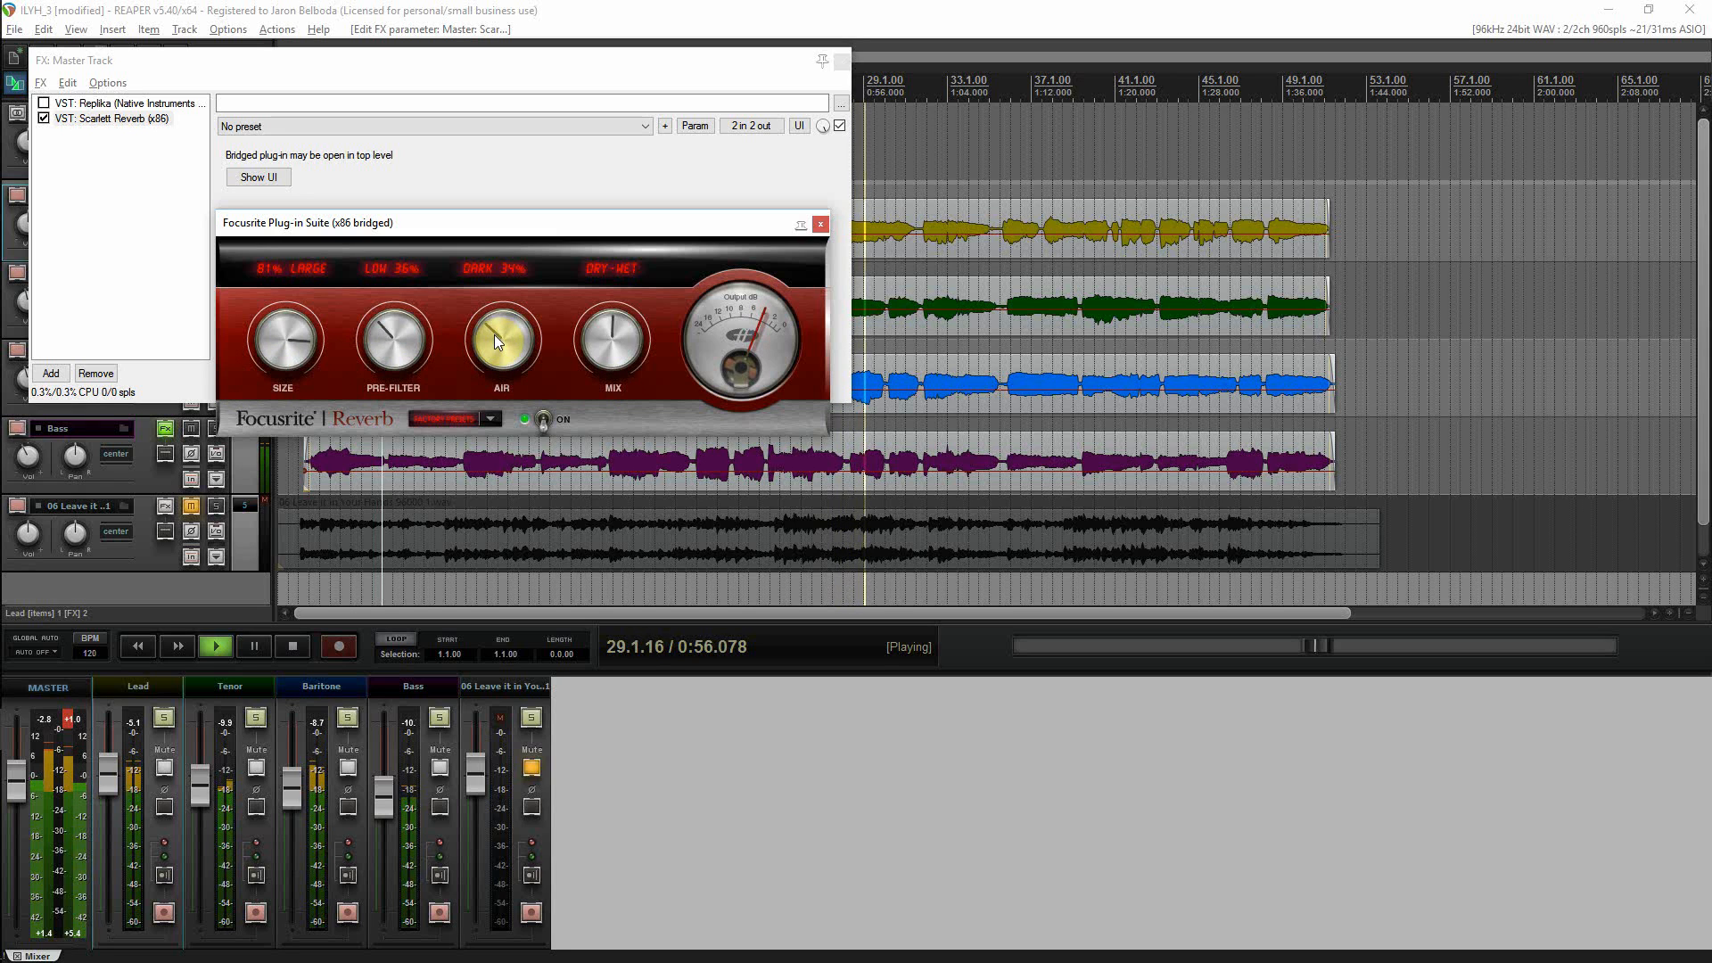
- Set the reverb's air to 65% bright, its pre-filter to the low-high midpoint and its size to 75% large
left_click_drag(494, 335, 504, 287)
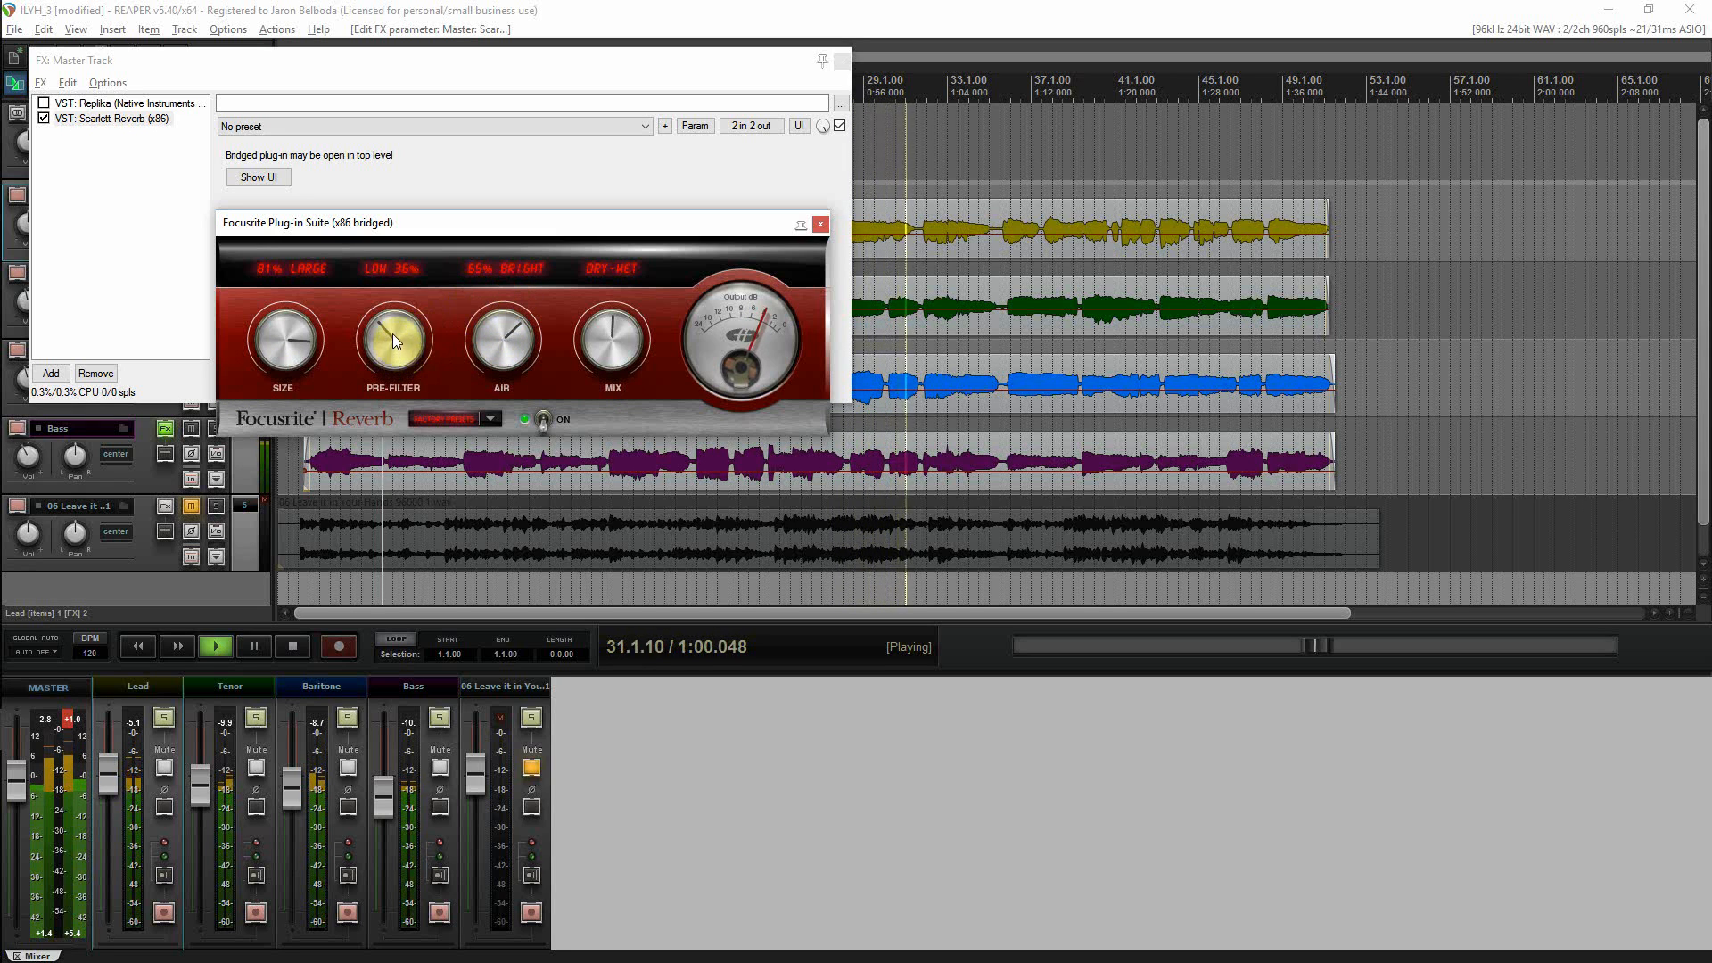
left_click_drag(392, 332, 393, 309)
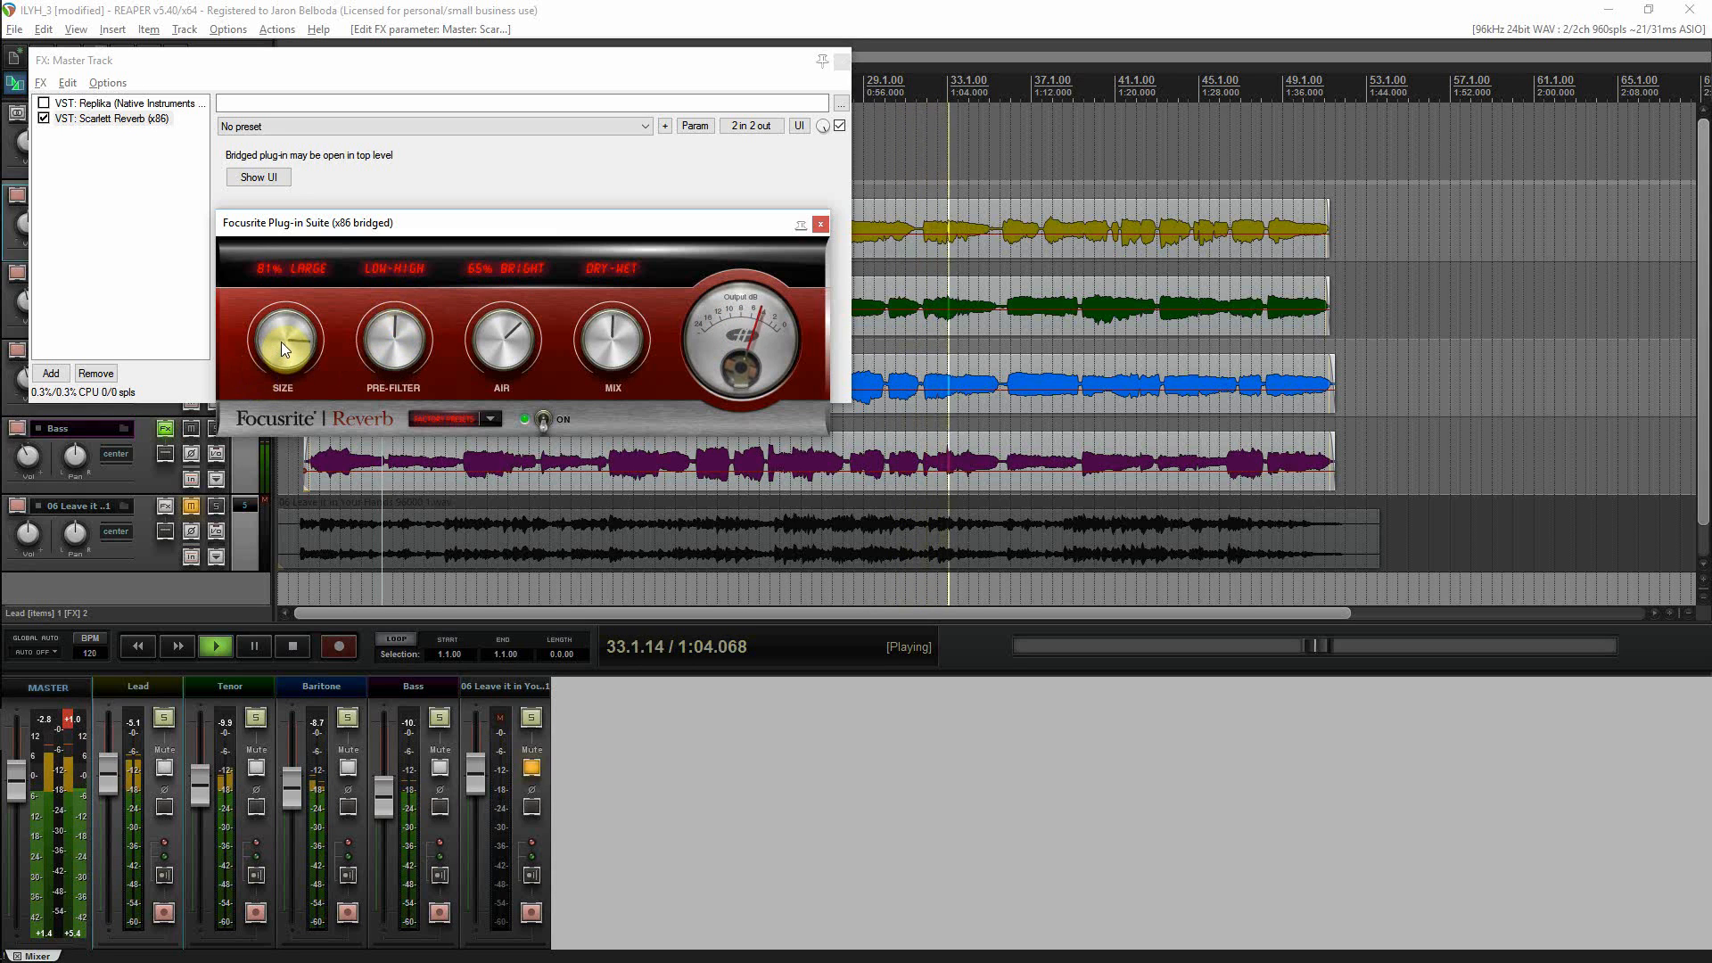
left_click_drag(281, 341, 281, 352)
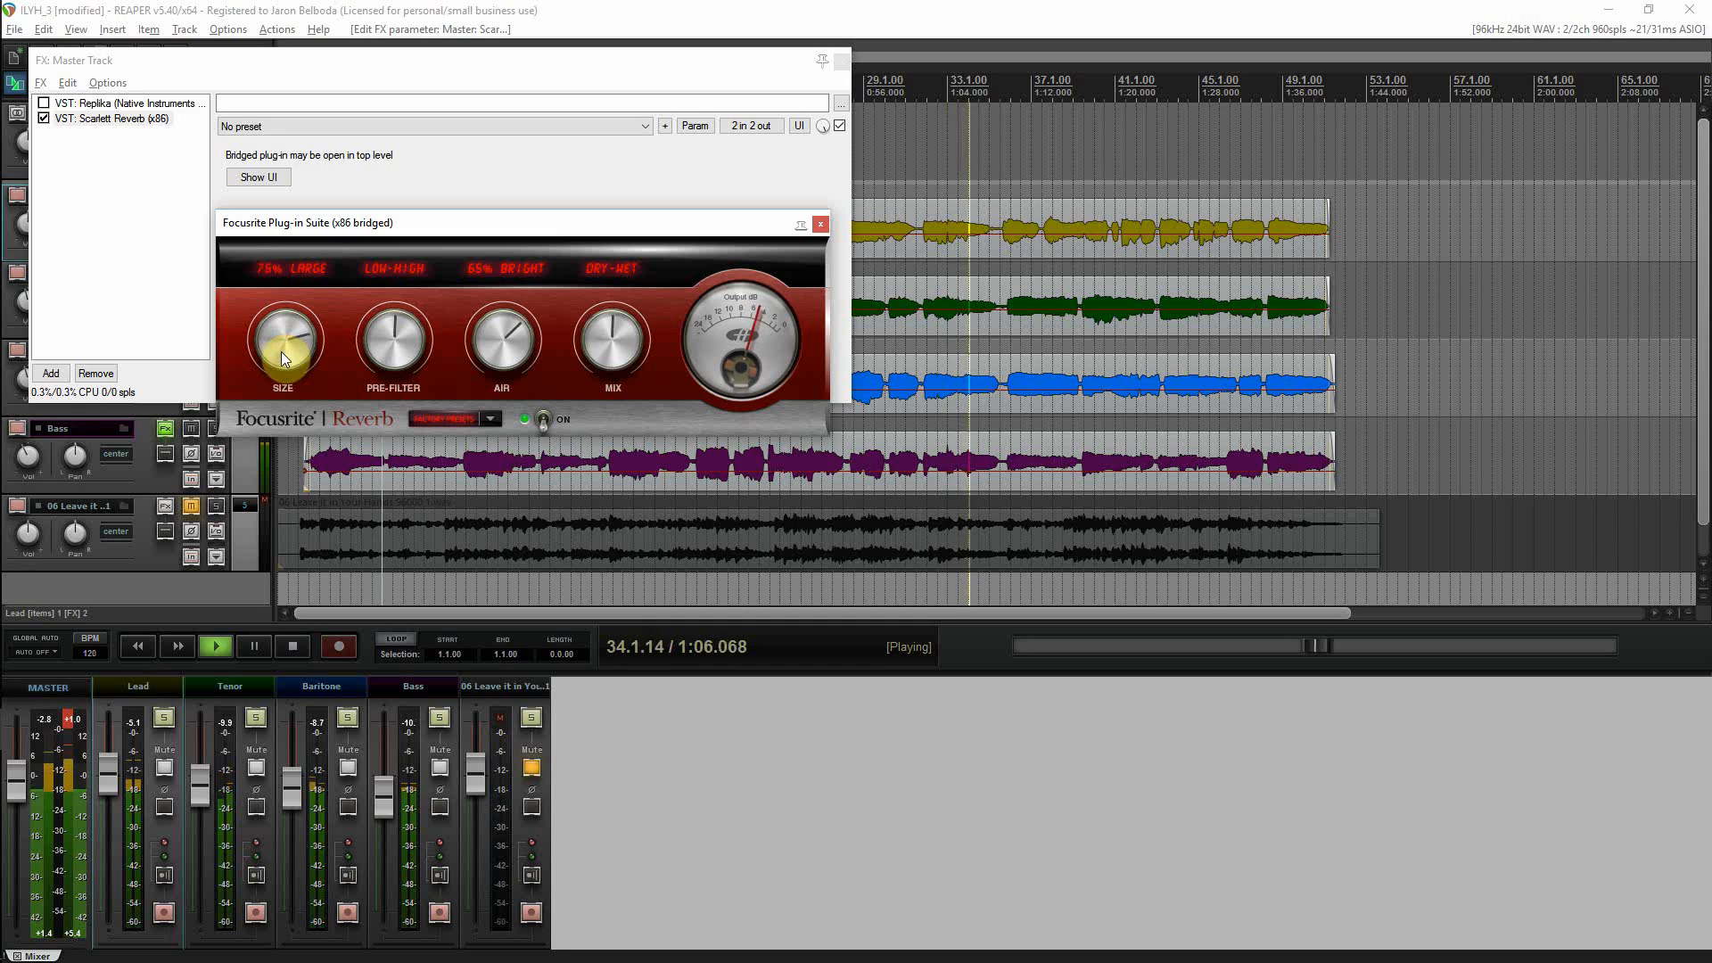
- Re-enable Replika on the master track, close the reverb's window and bypass Scarlett Reverb
left_click(76, 105)
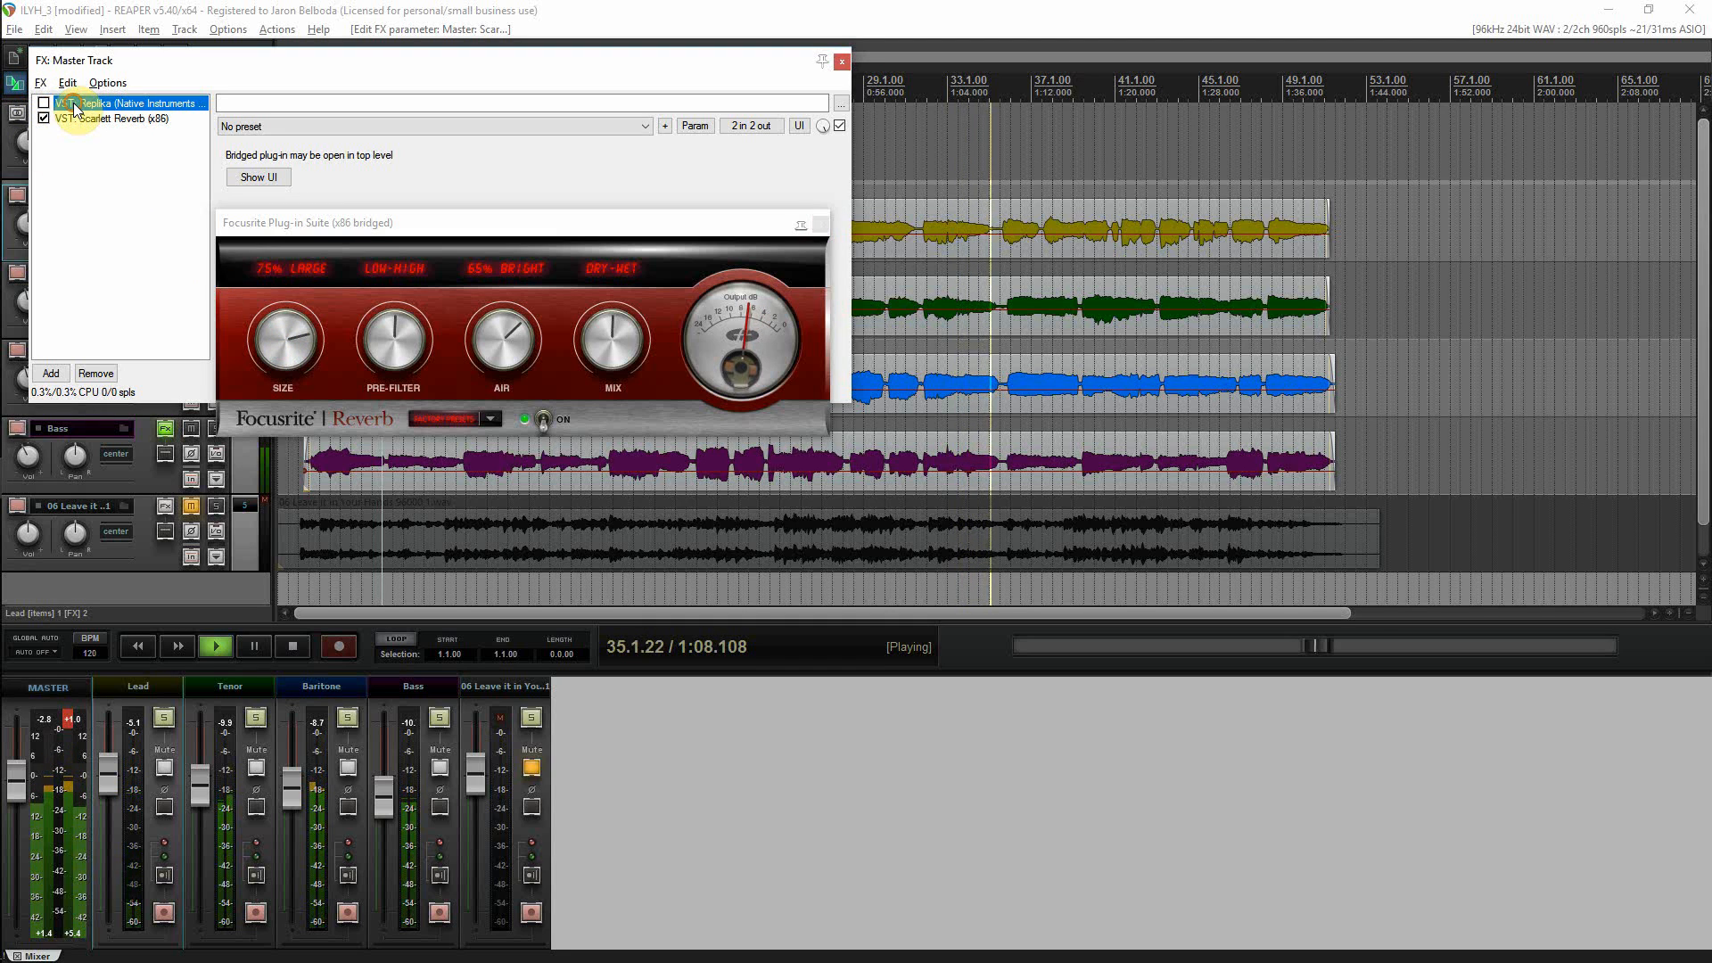
left_click(43, 103)
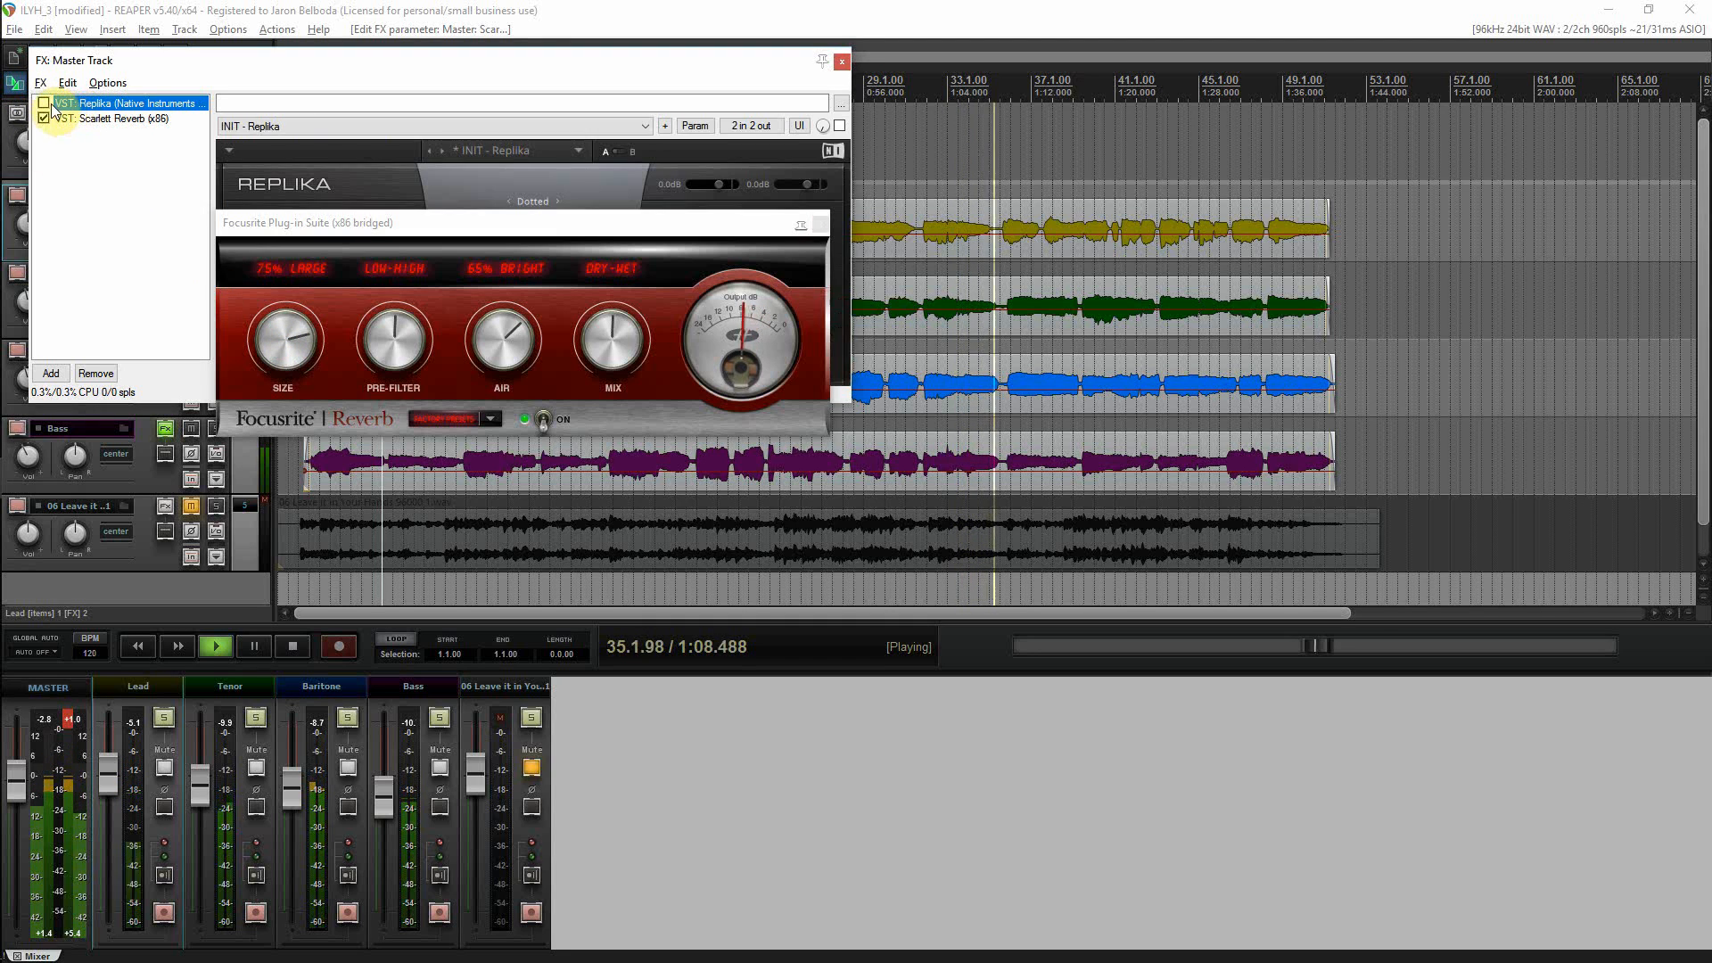
left_click(582, 151)
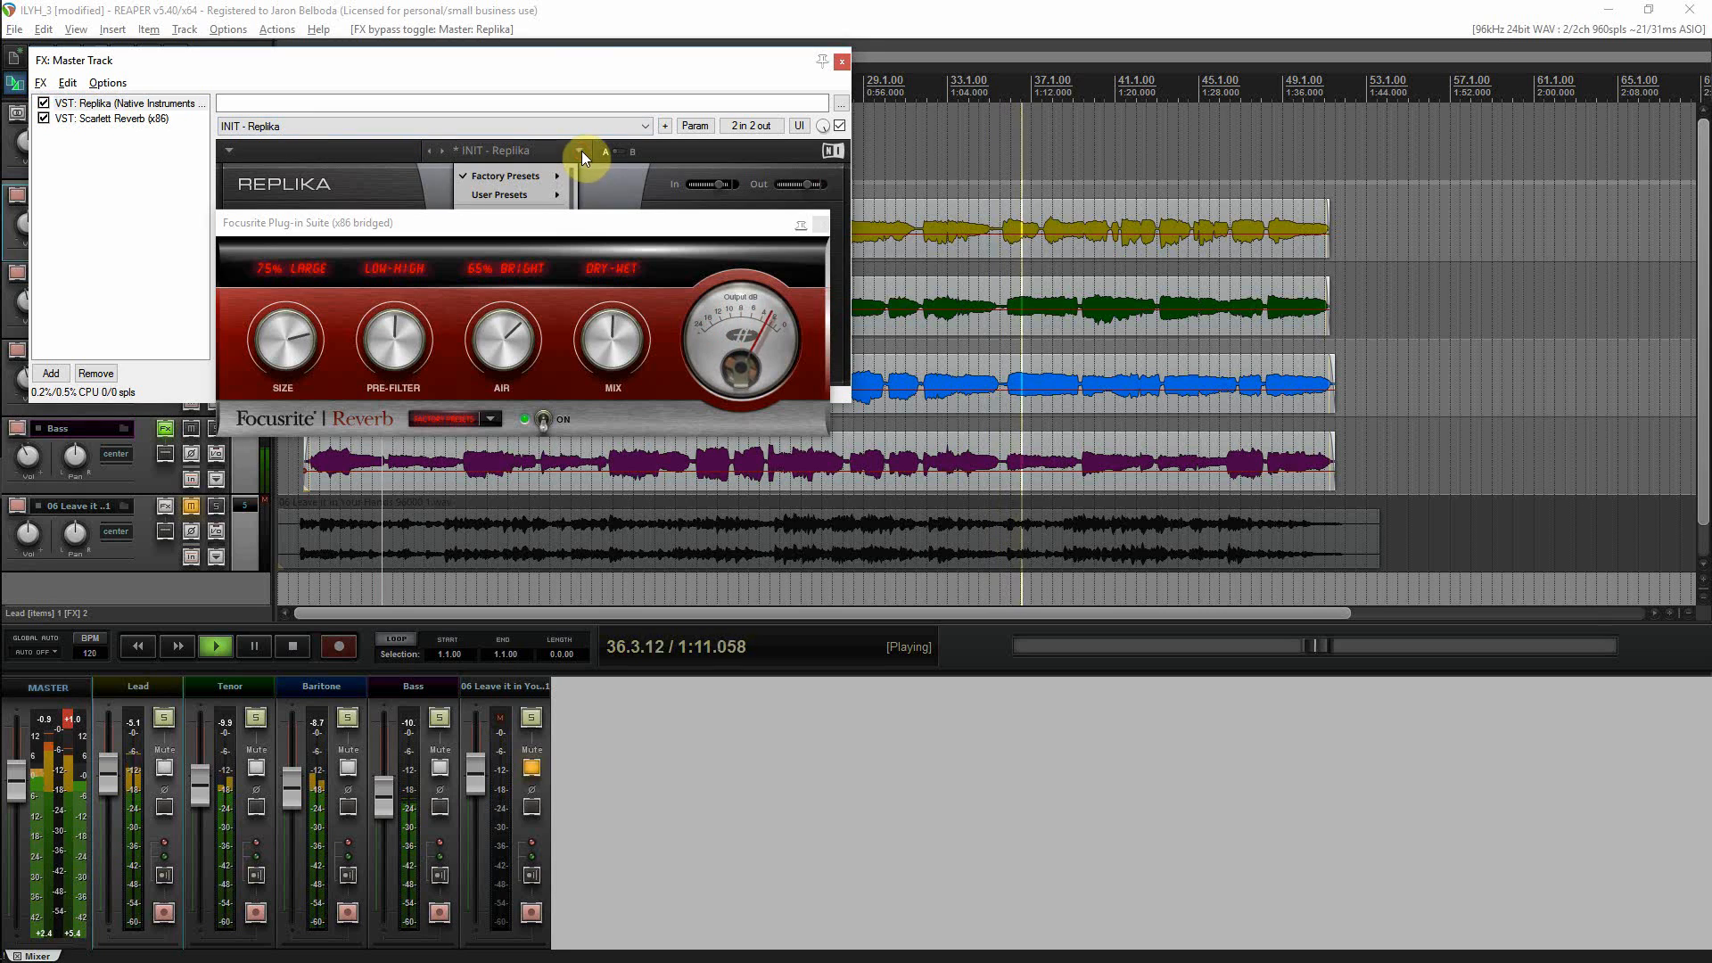
left_click(820, 223)
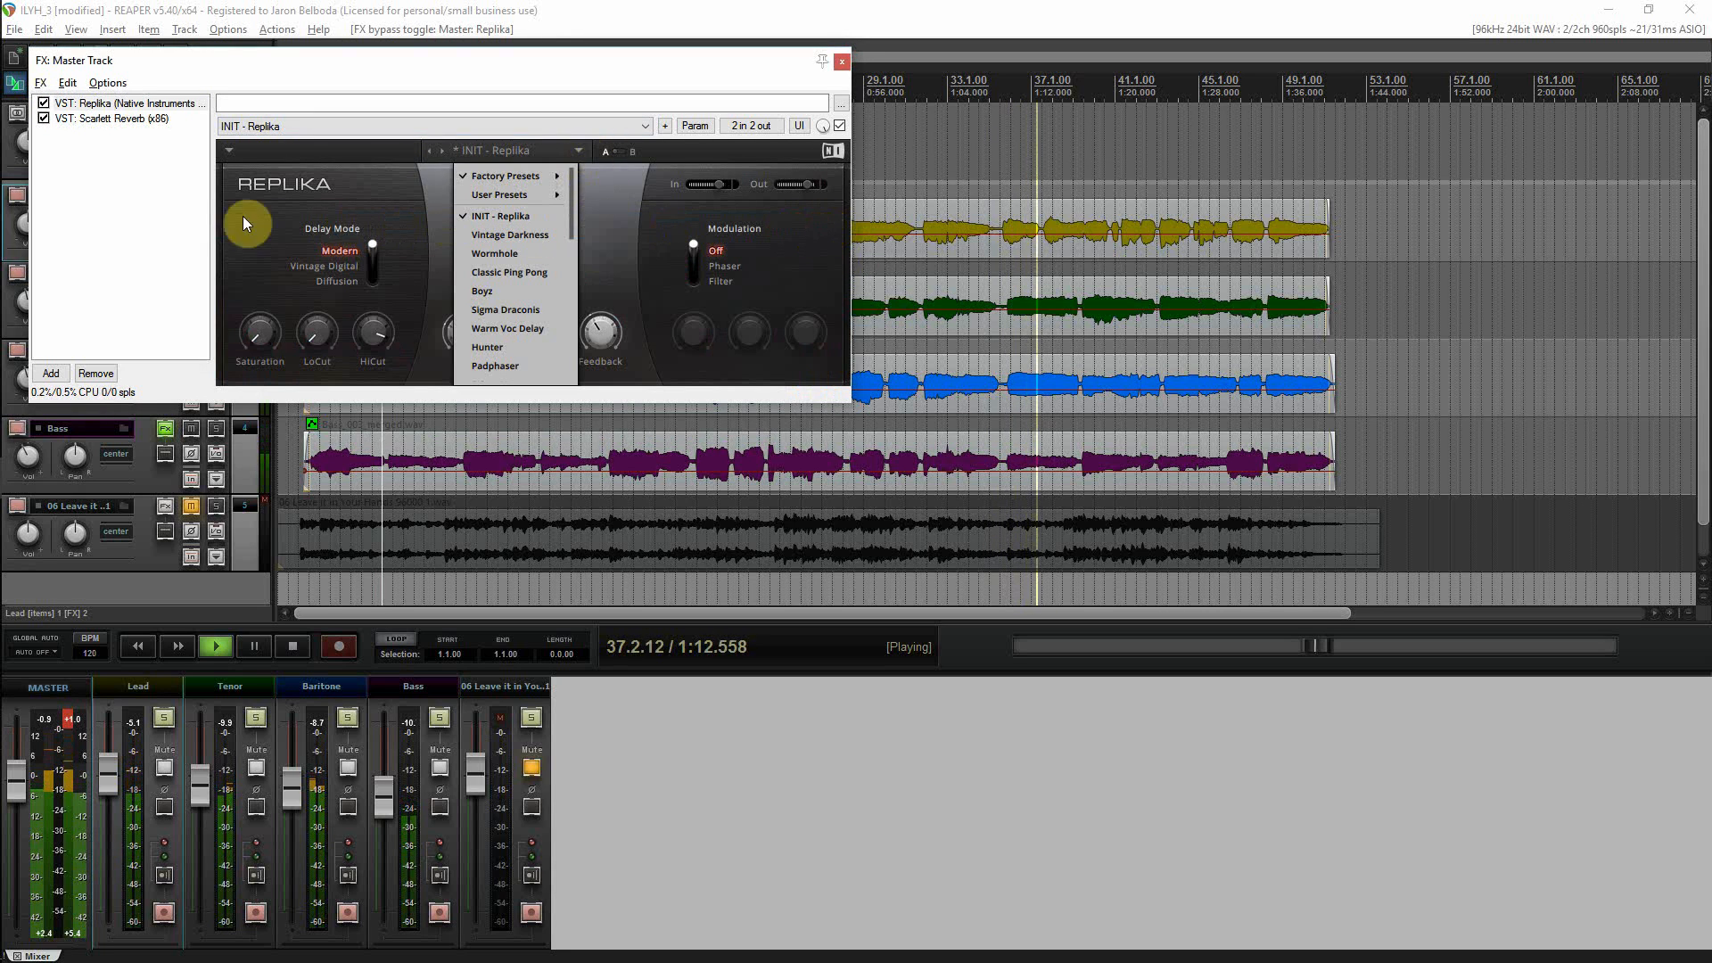
left_click(43, 119)
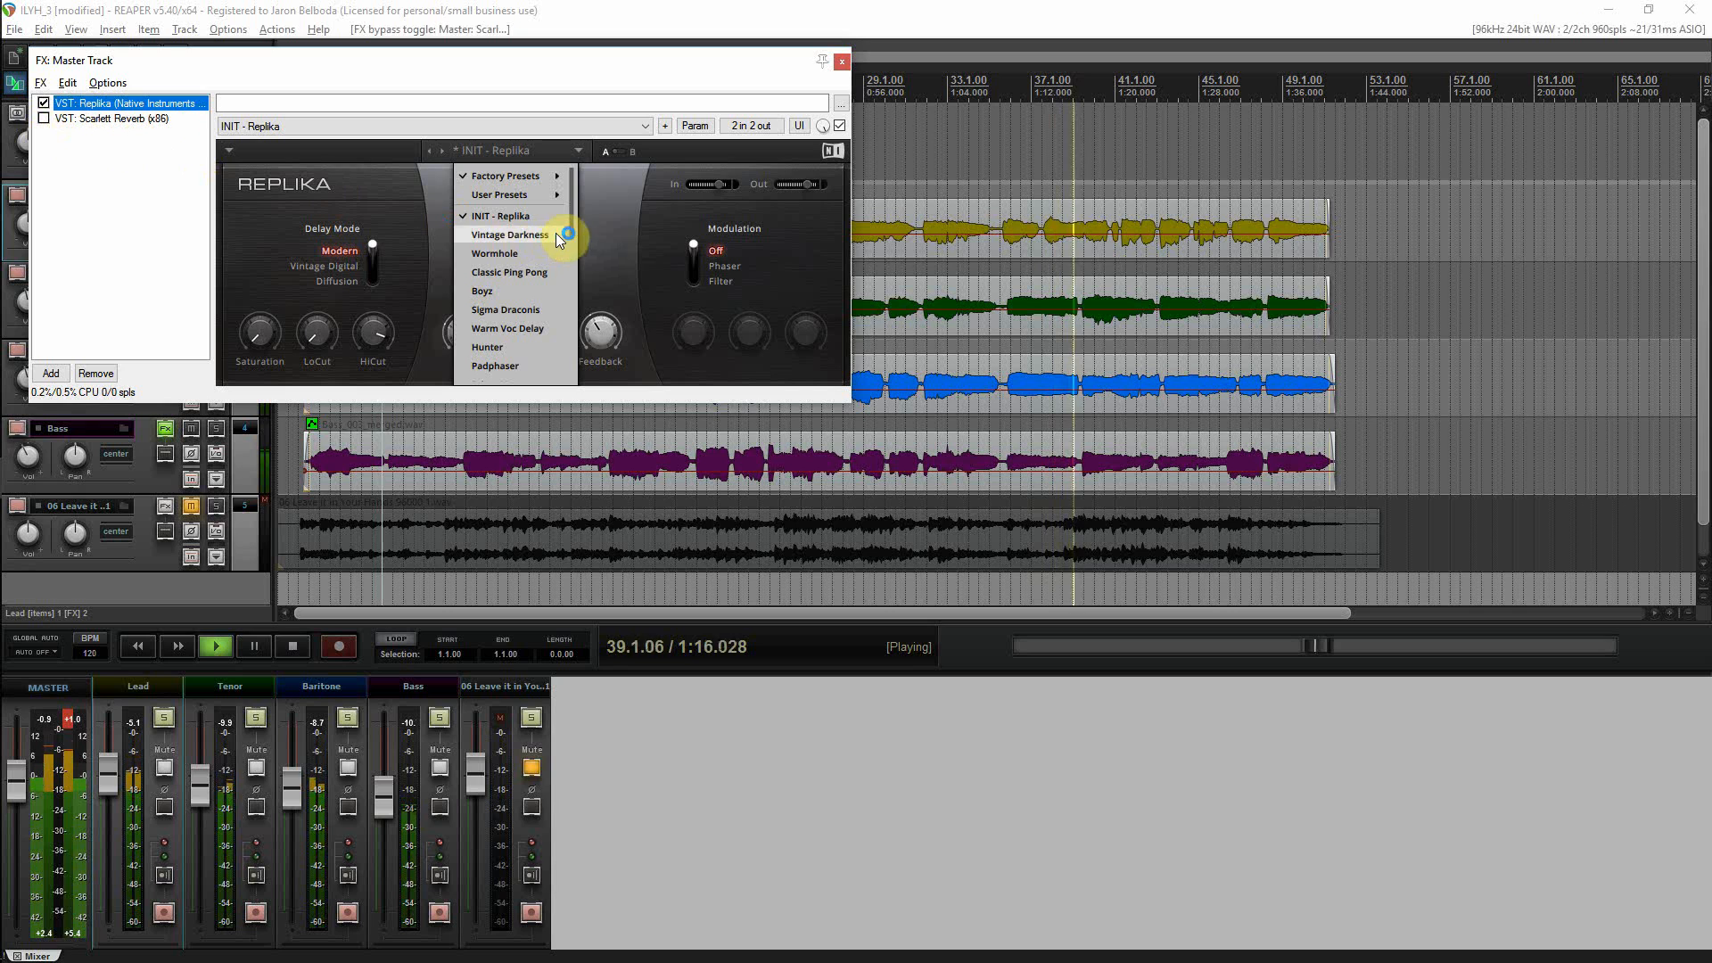
- Audition Replika's Boyz preset, replace it with Simplex while the mix plays, and stop playback
left_click(528, 283)
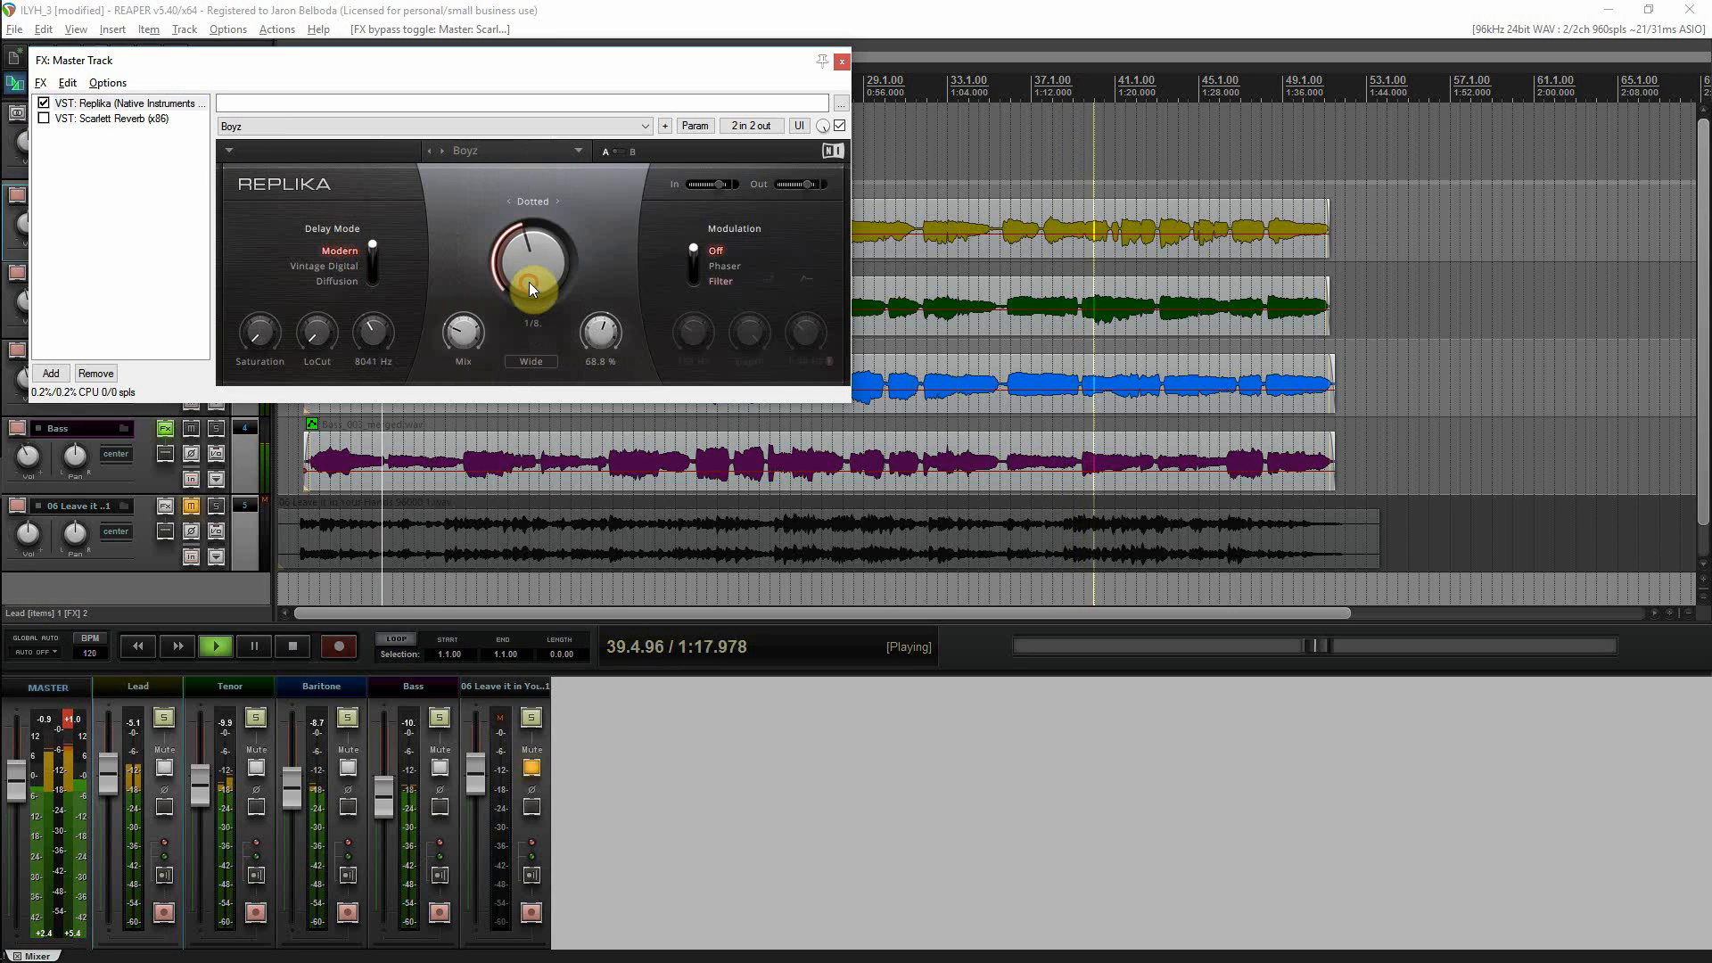
left_click(580, 152)
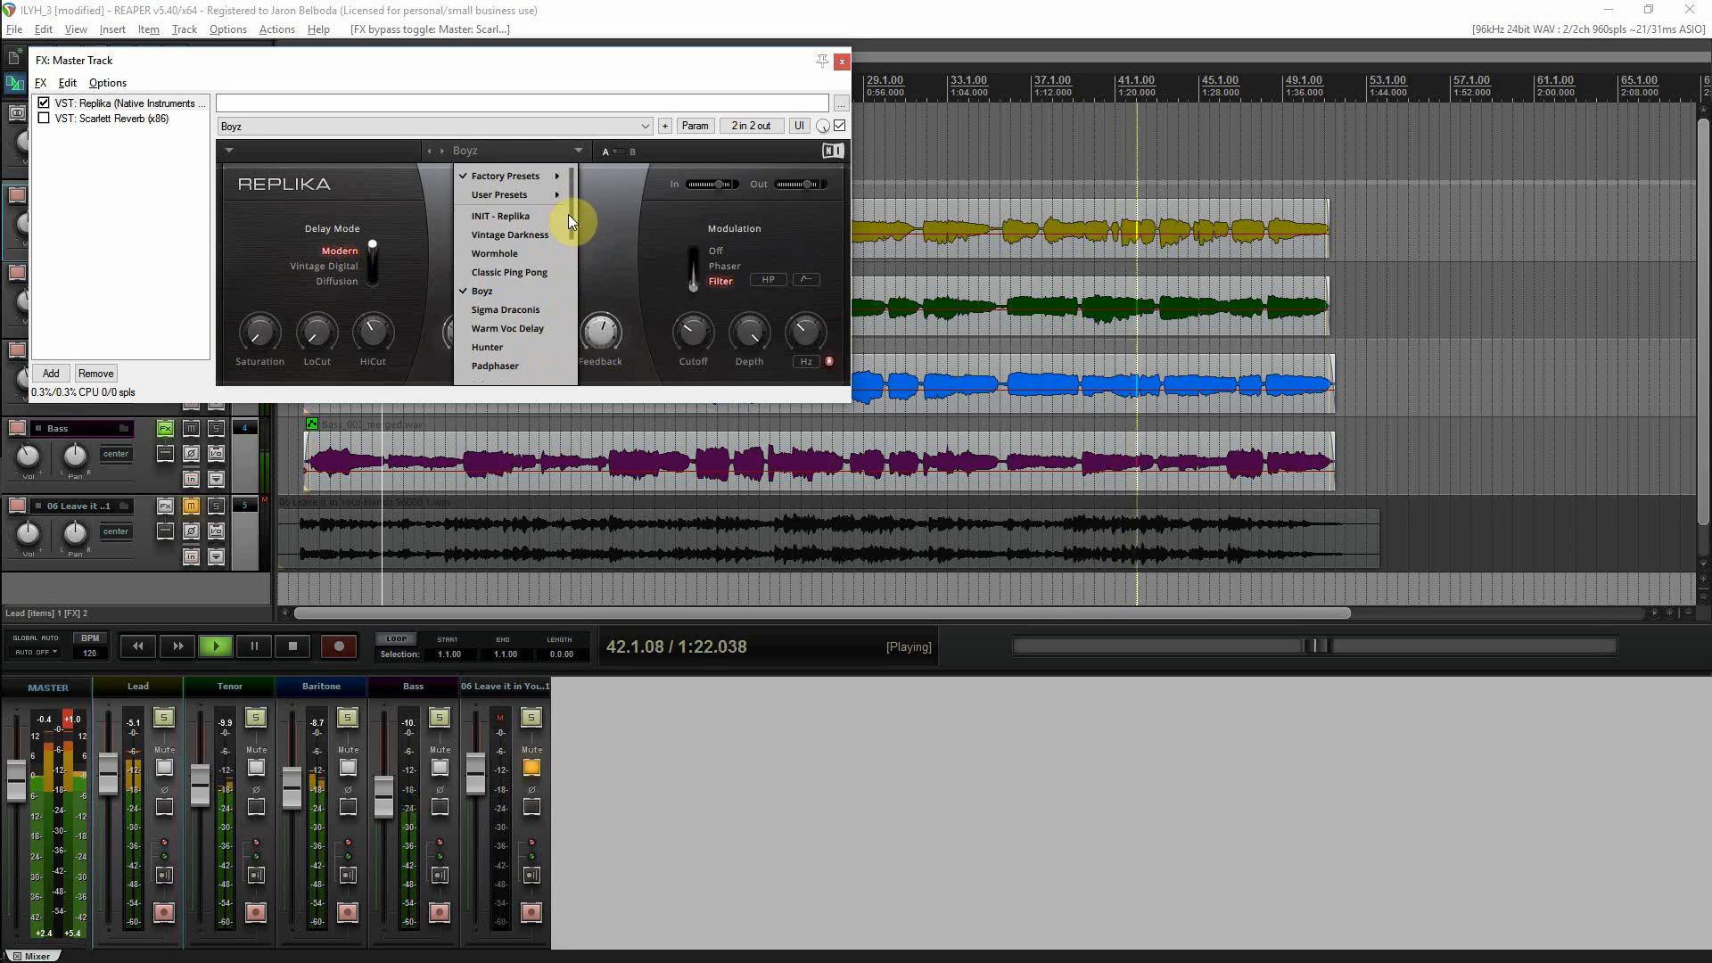
left_click_drag(569, 214, 565, 352)
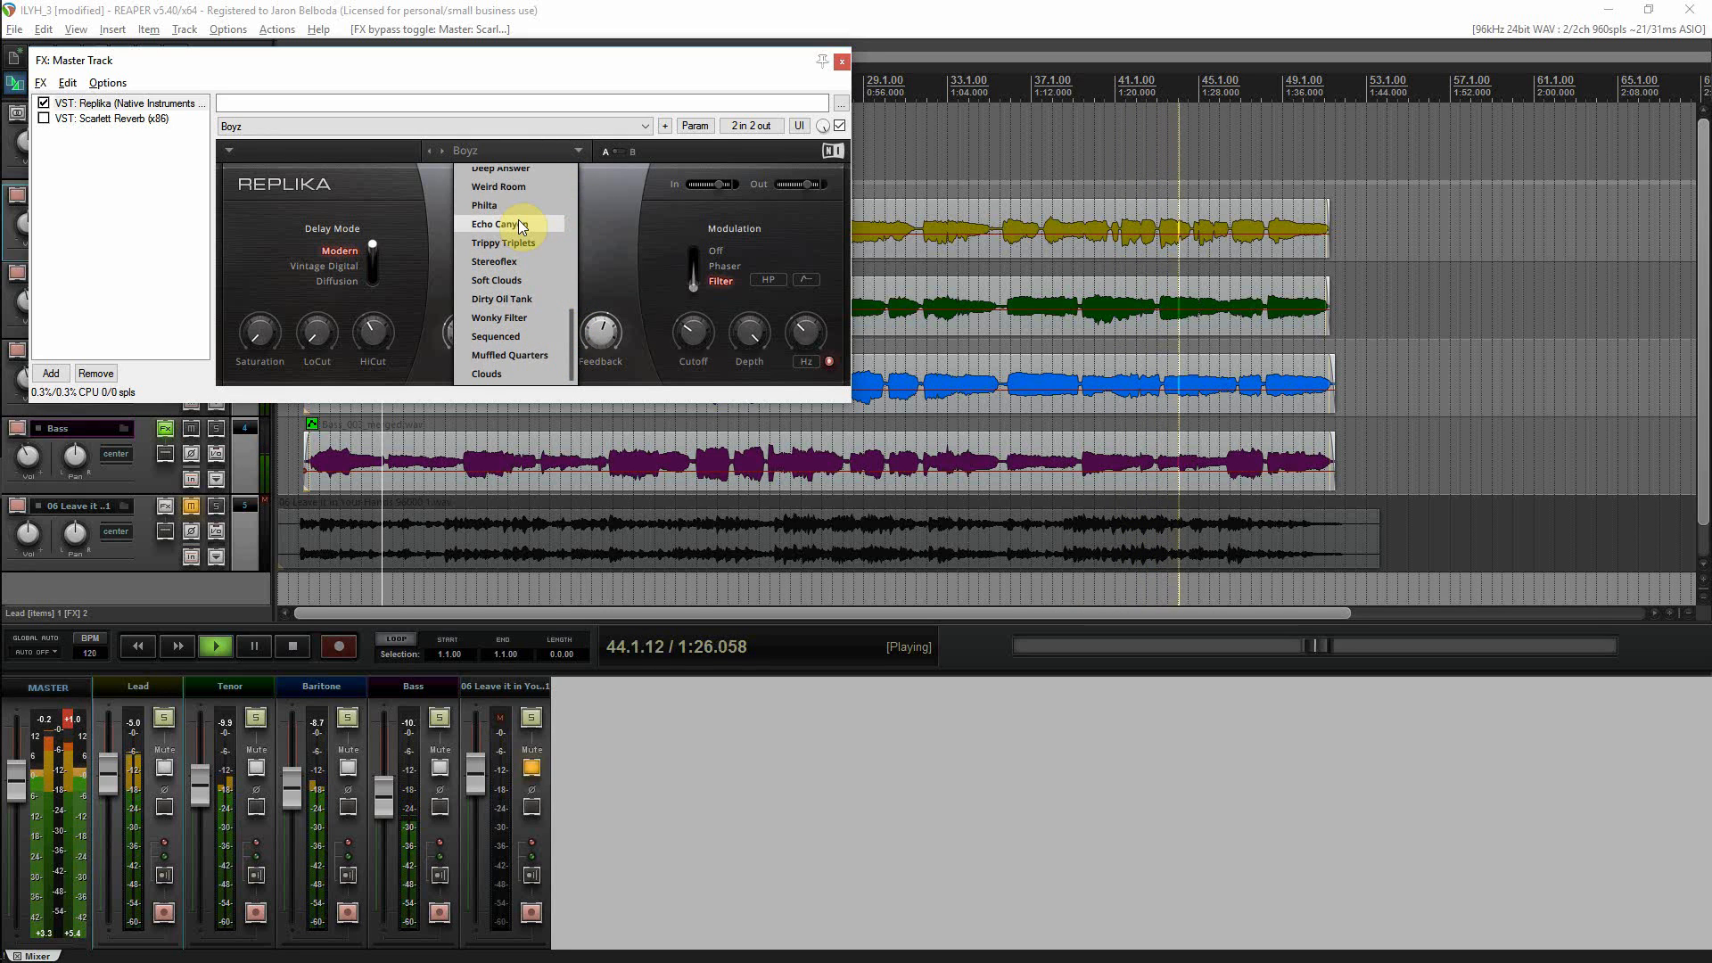
scroll(517, 243, "up", 2)
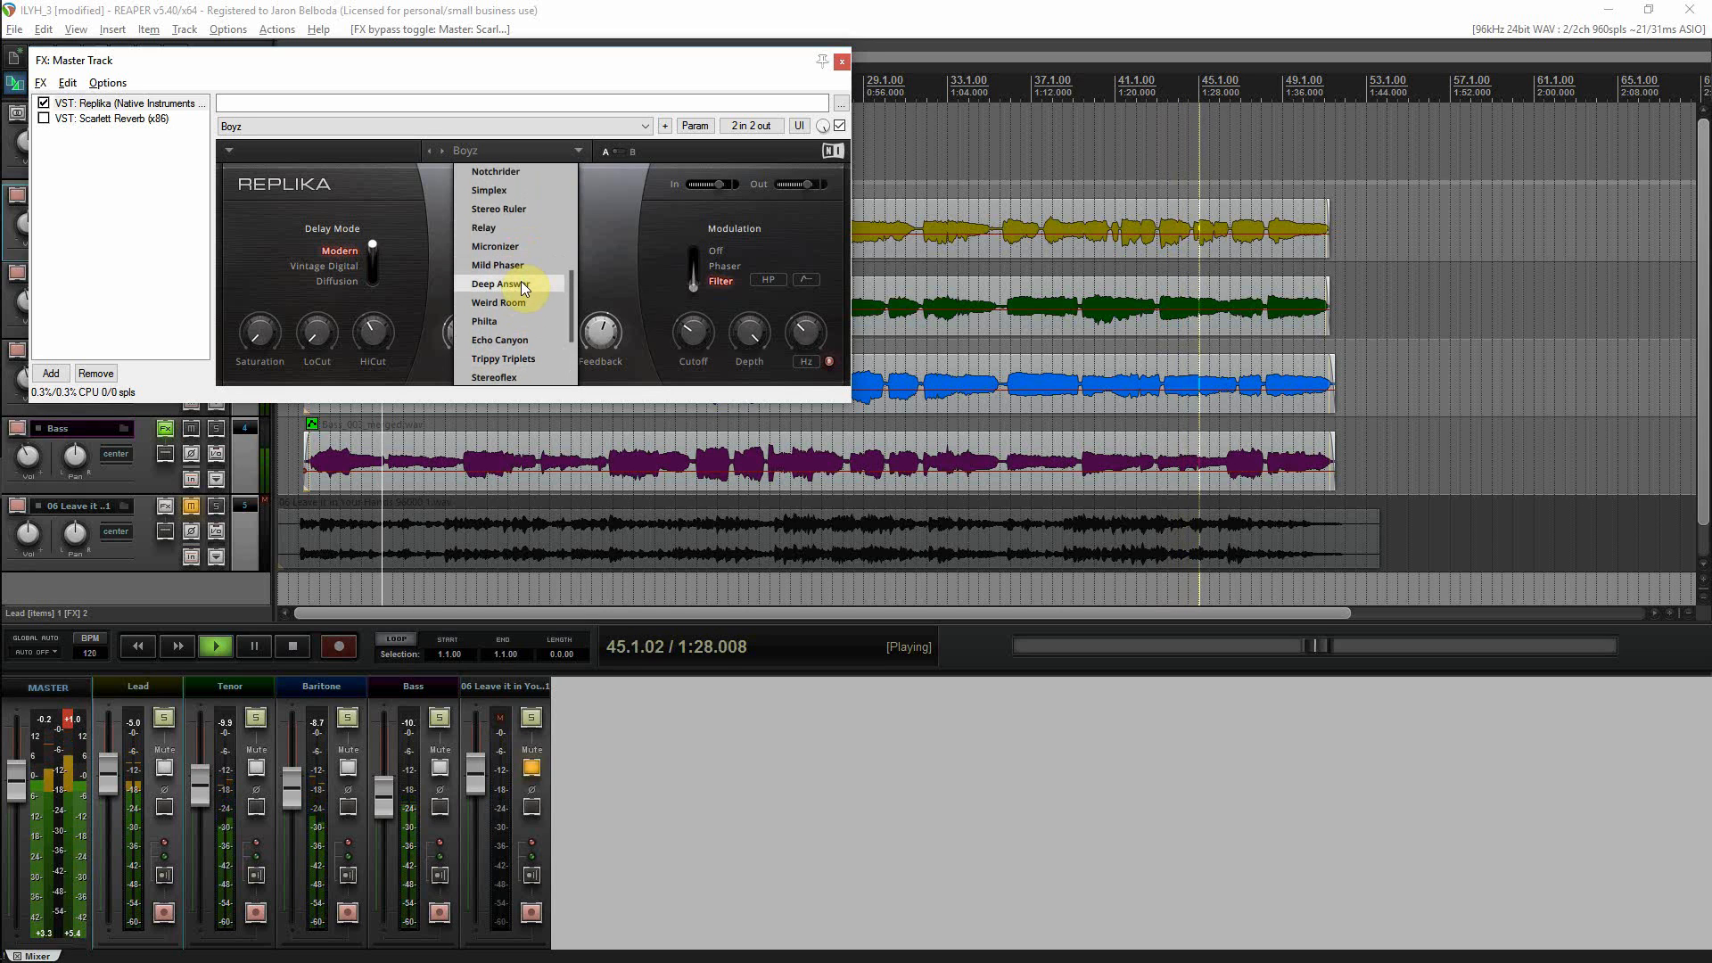
left_click(530, 190)
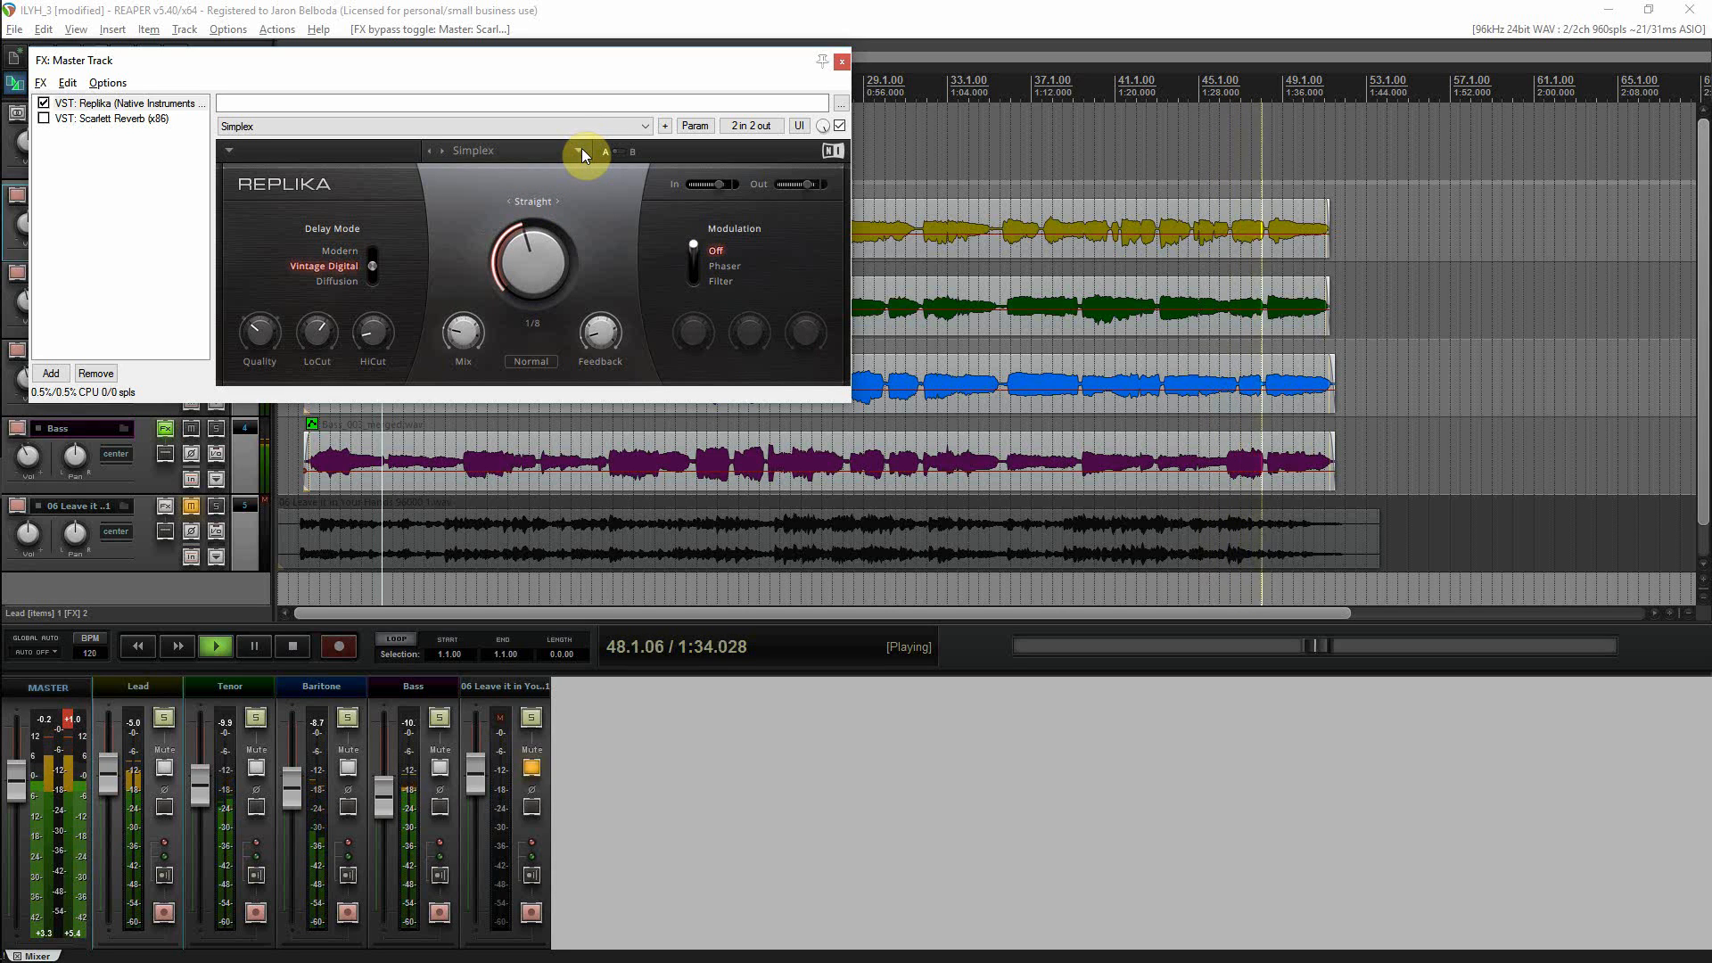
left_click(293, 645)
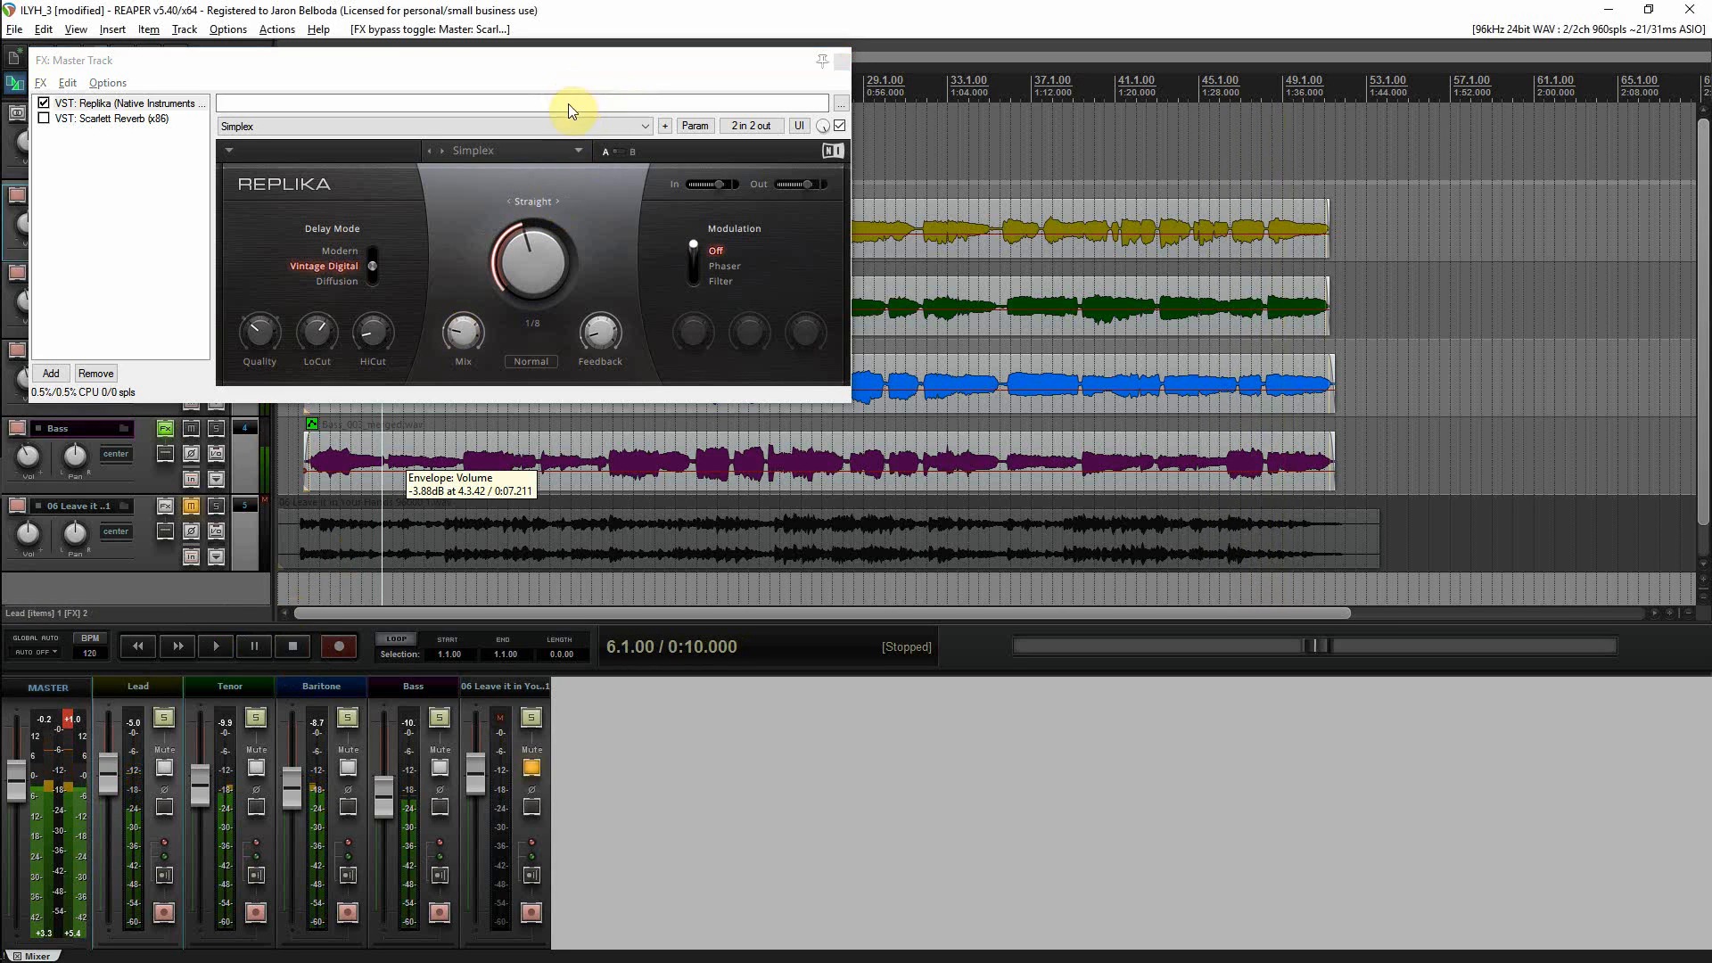
- Load Replika's Gymnasius preset and set its mix to 72% / 28% while the song plays
left_click(580, 148)
left_click_drag(570, 294, 573, 268)
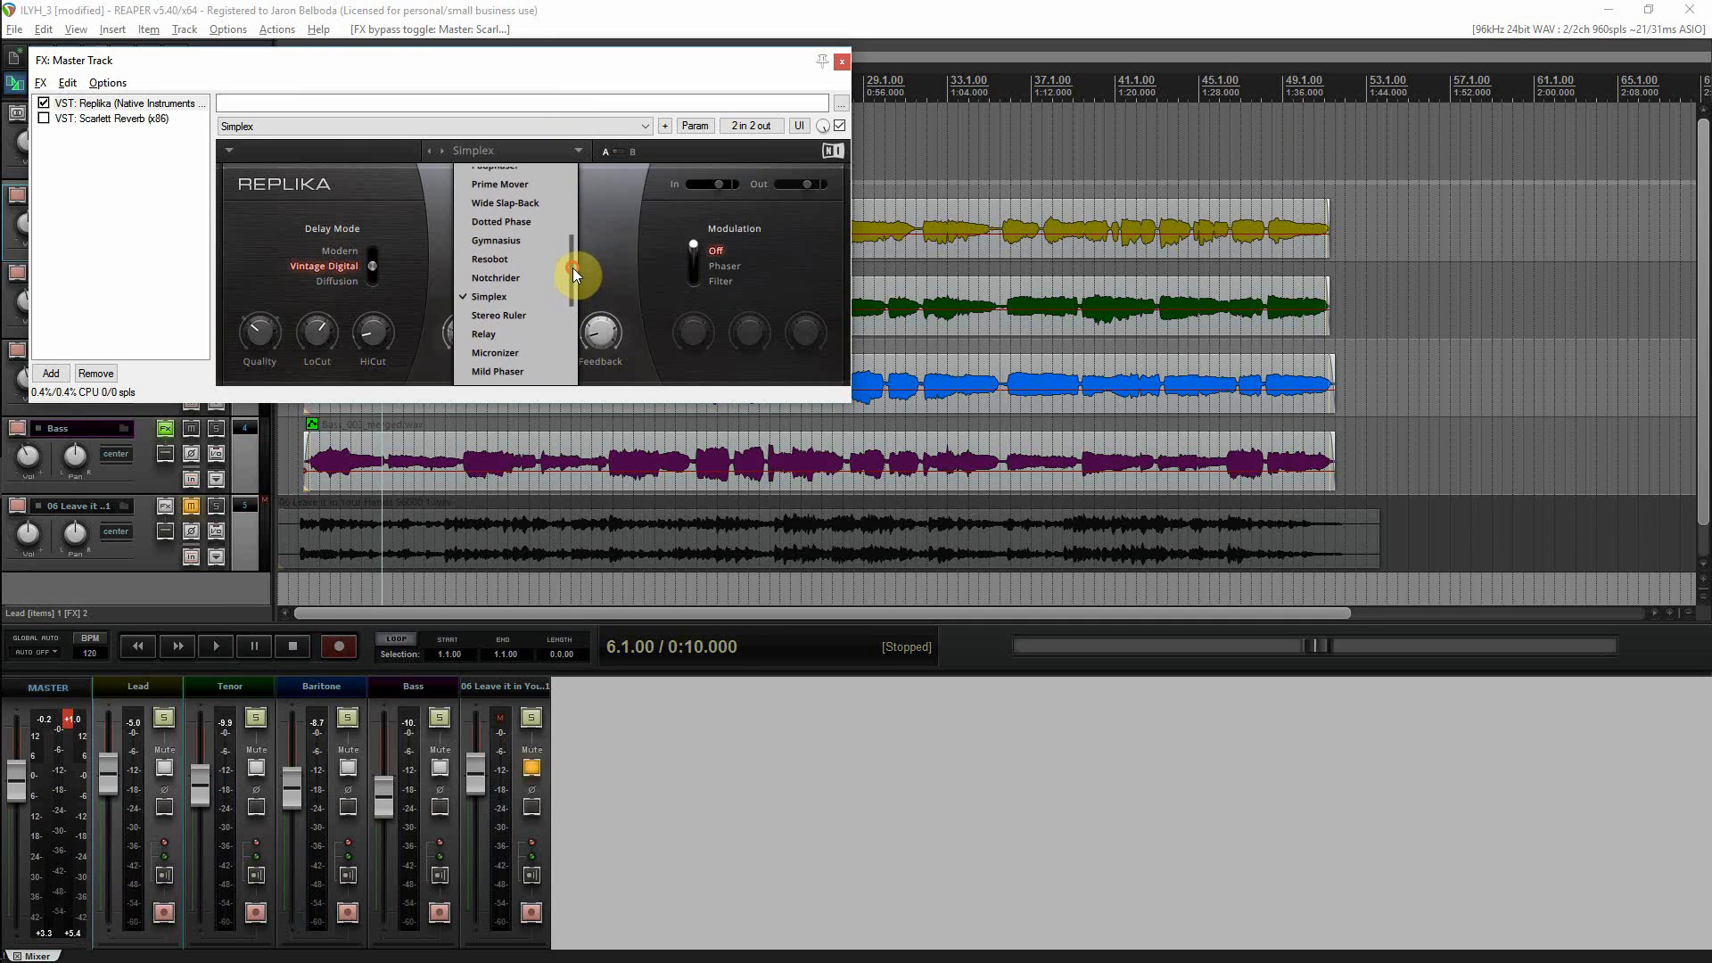
left_click(512, 241)
left_click(217, 647)
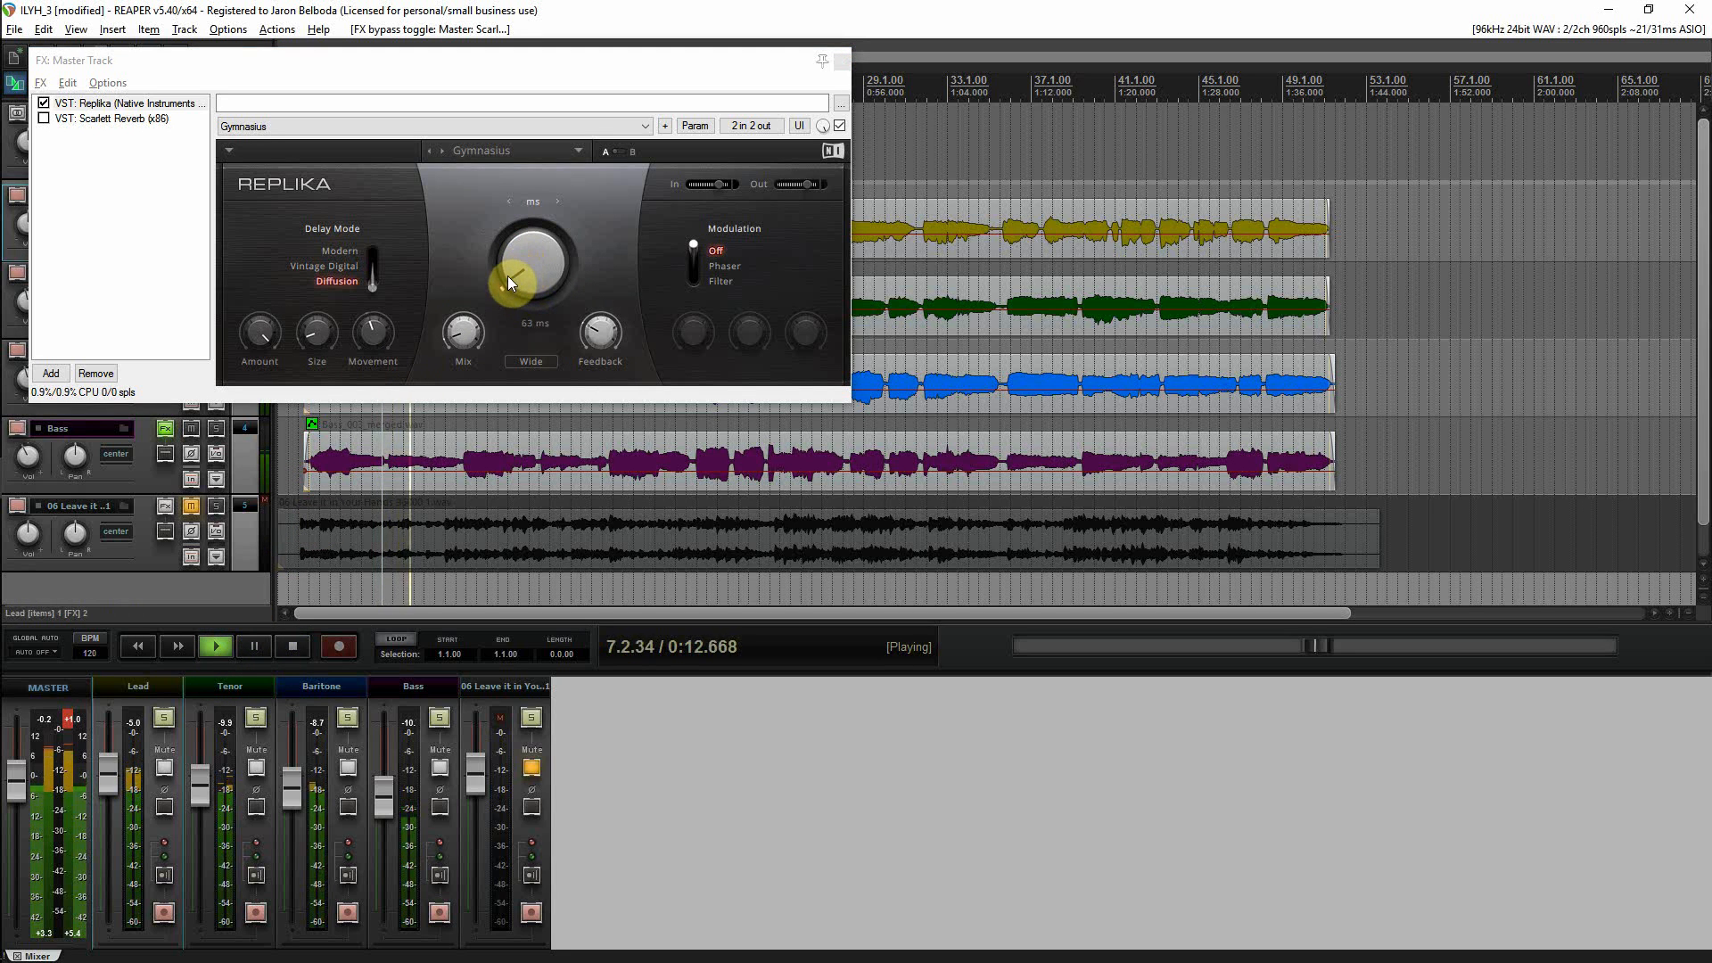
left_click_drag(493, 317, 492, 308)
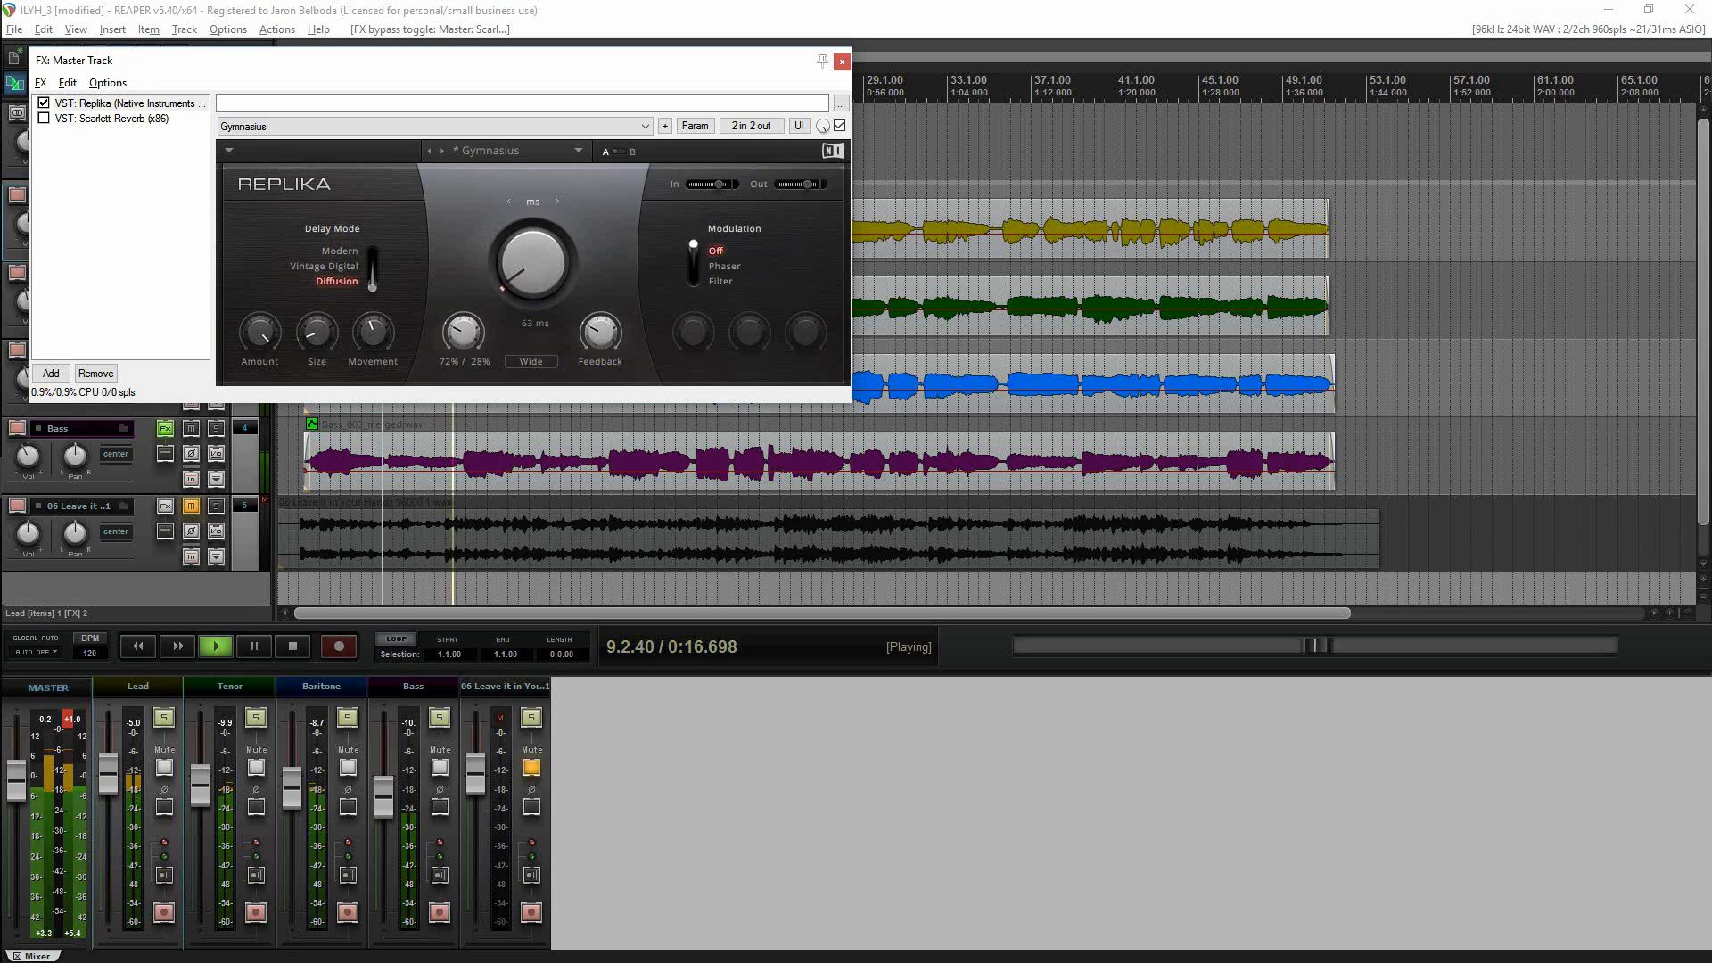
- Compare the sound with Scarlett Reverb switched on, bypass it again and stop playback
left_click(44, 118)
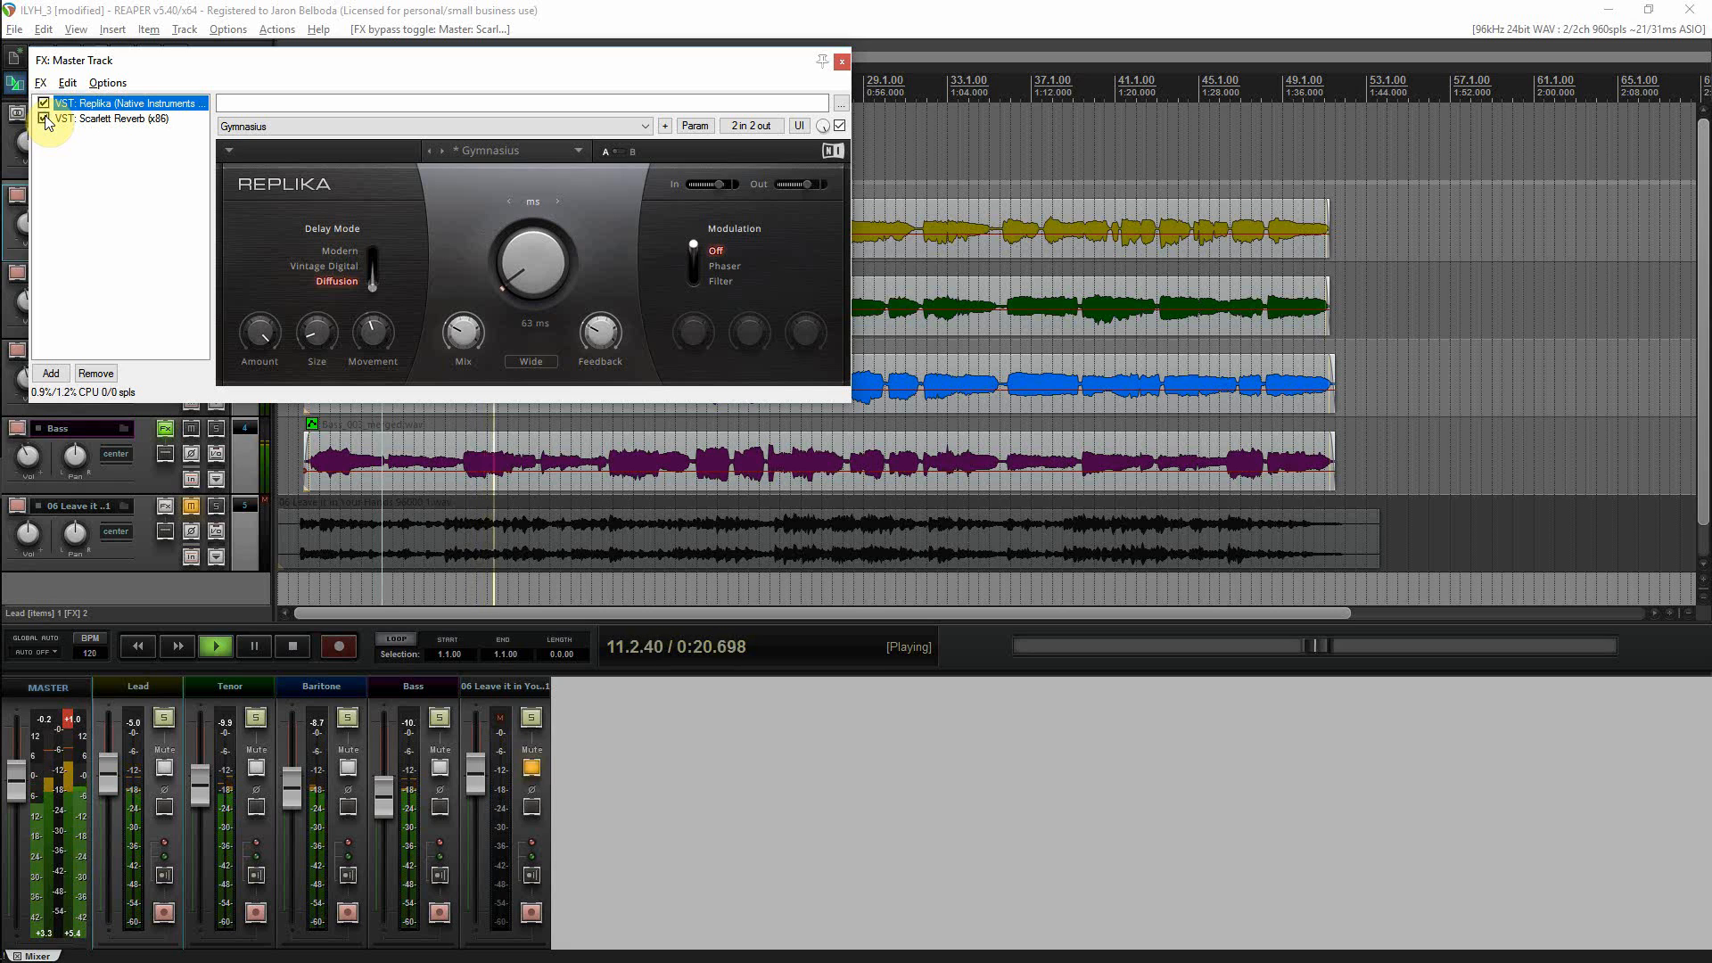
left_click(45, 118)
mouse_move(473, 339)
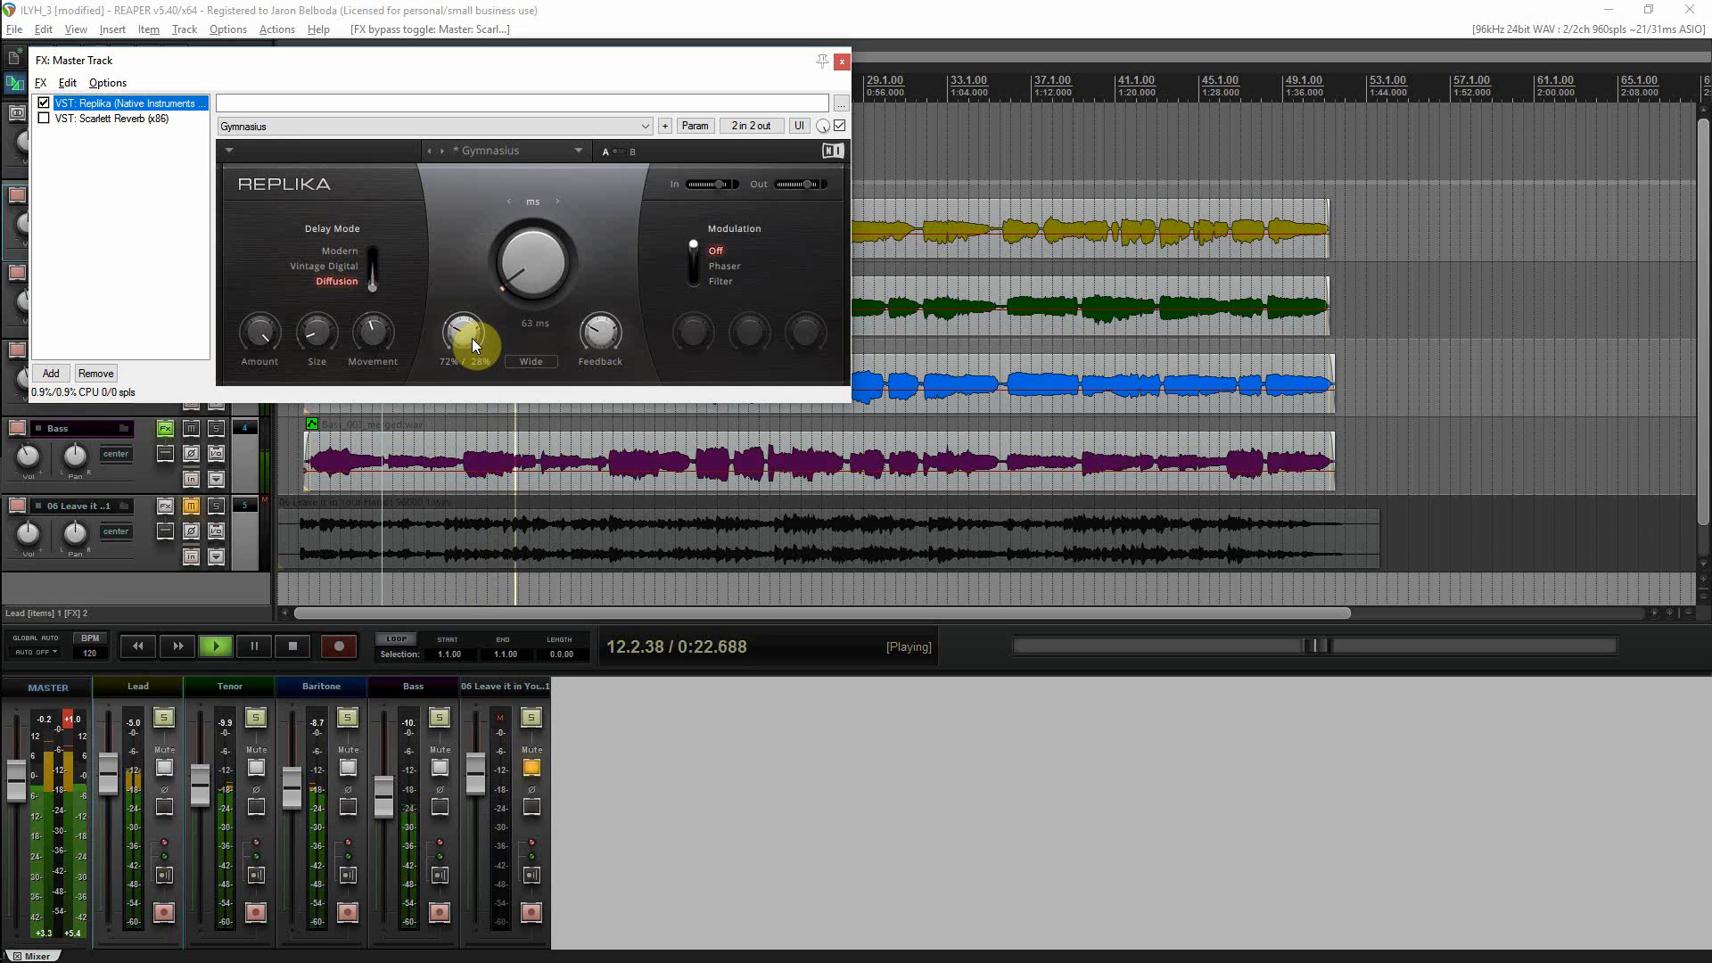
key("space")
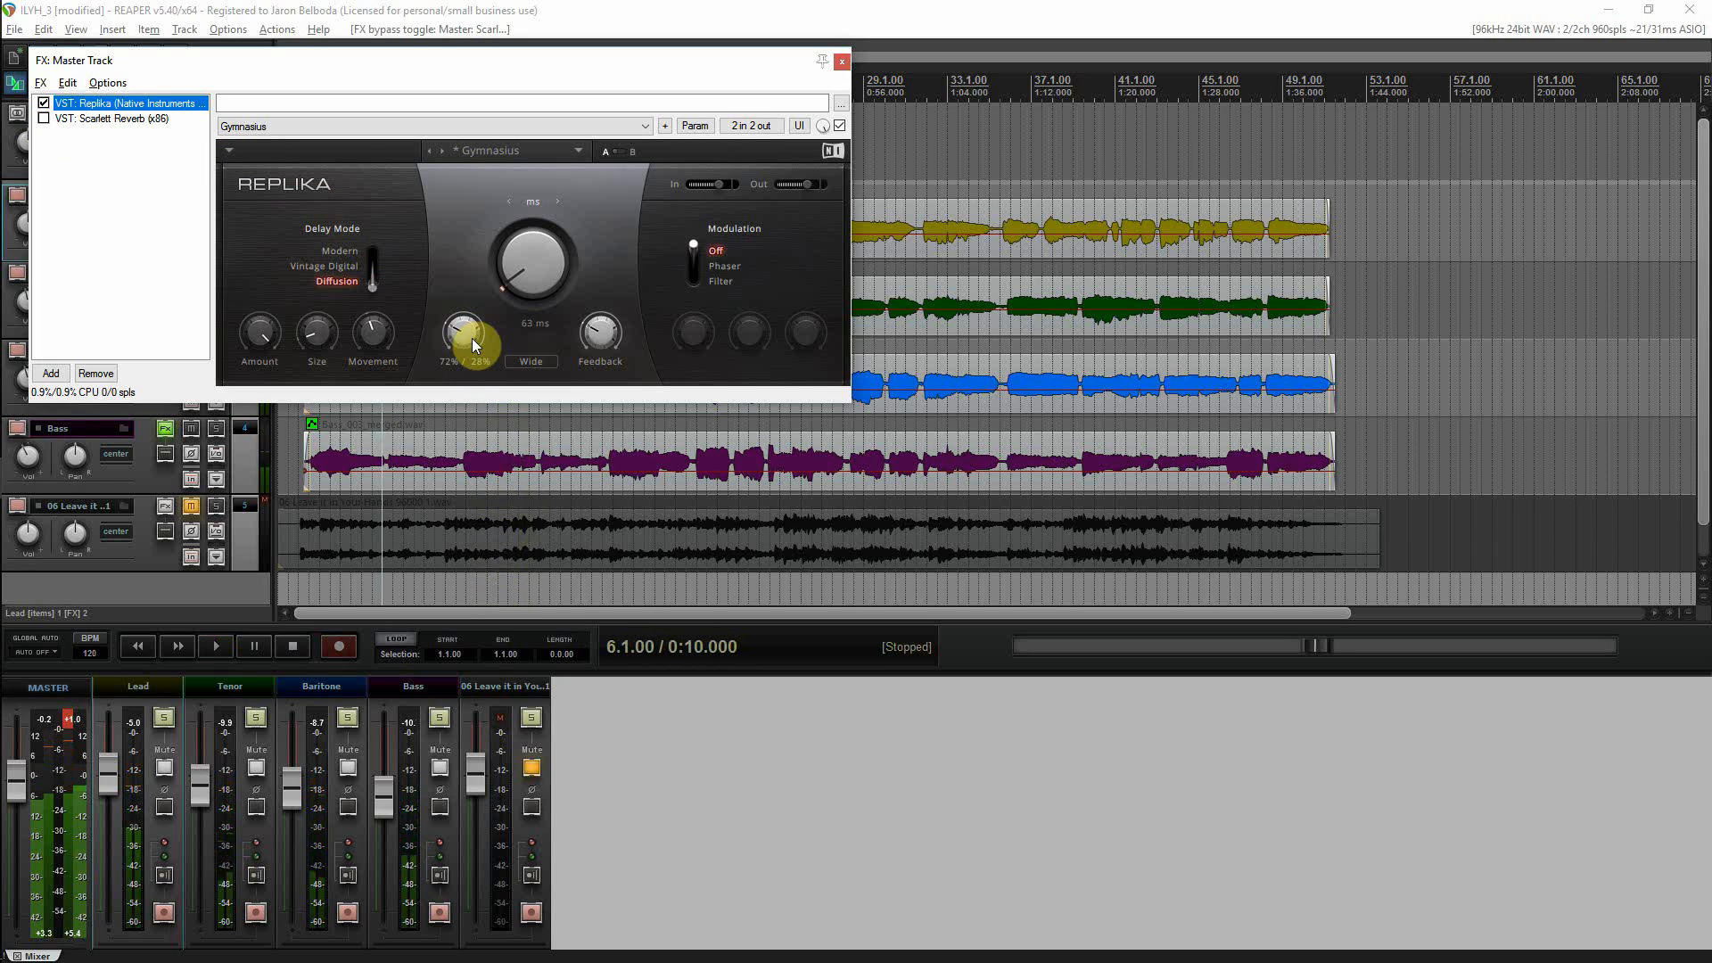
- Add Replika XT to the master track in demo mode and bypass the original Replika
left_click(51, 373)
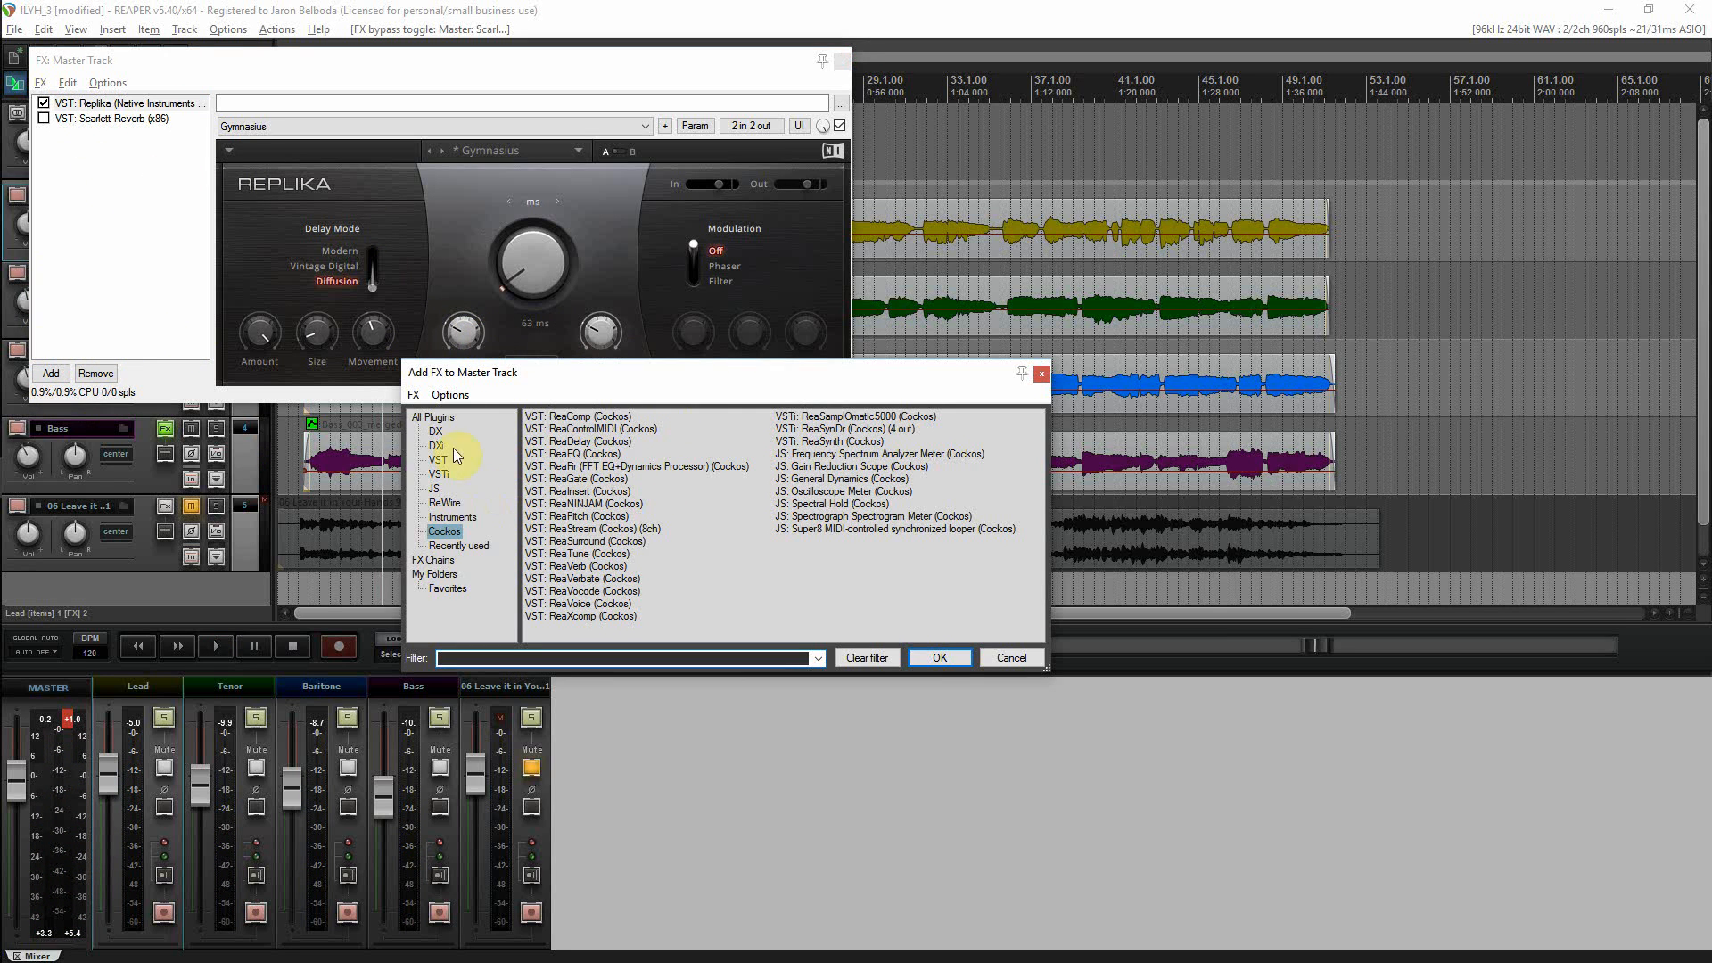
left_click(433, 417)
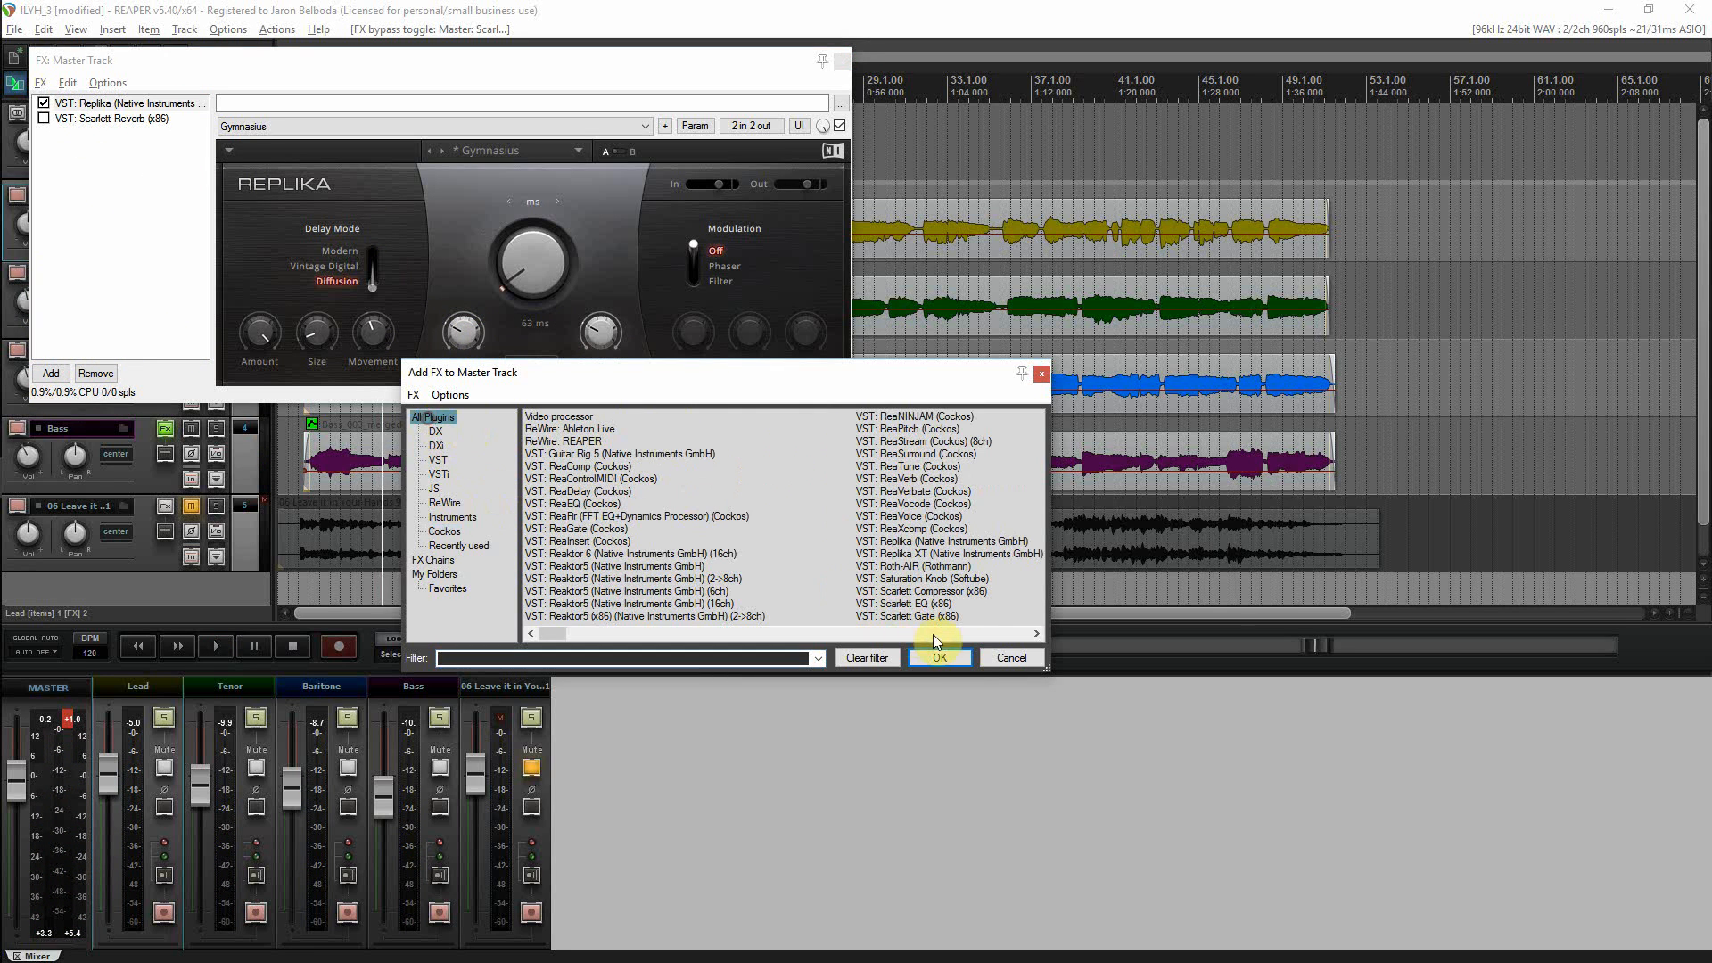
double_click(946, 554)
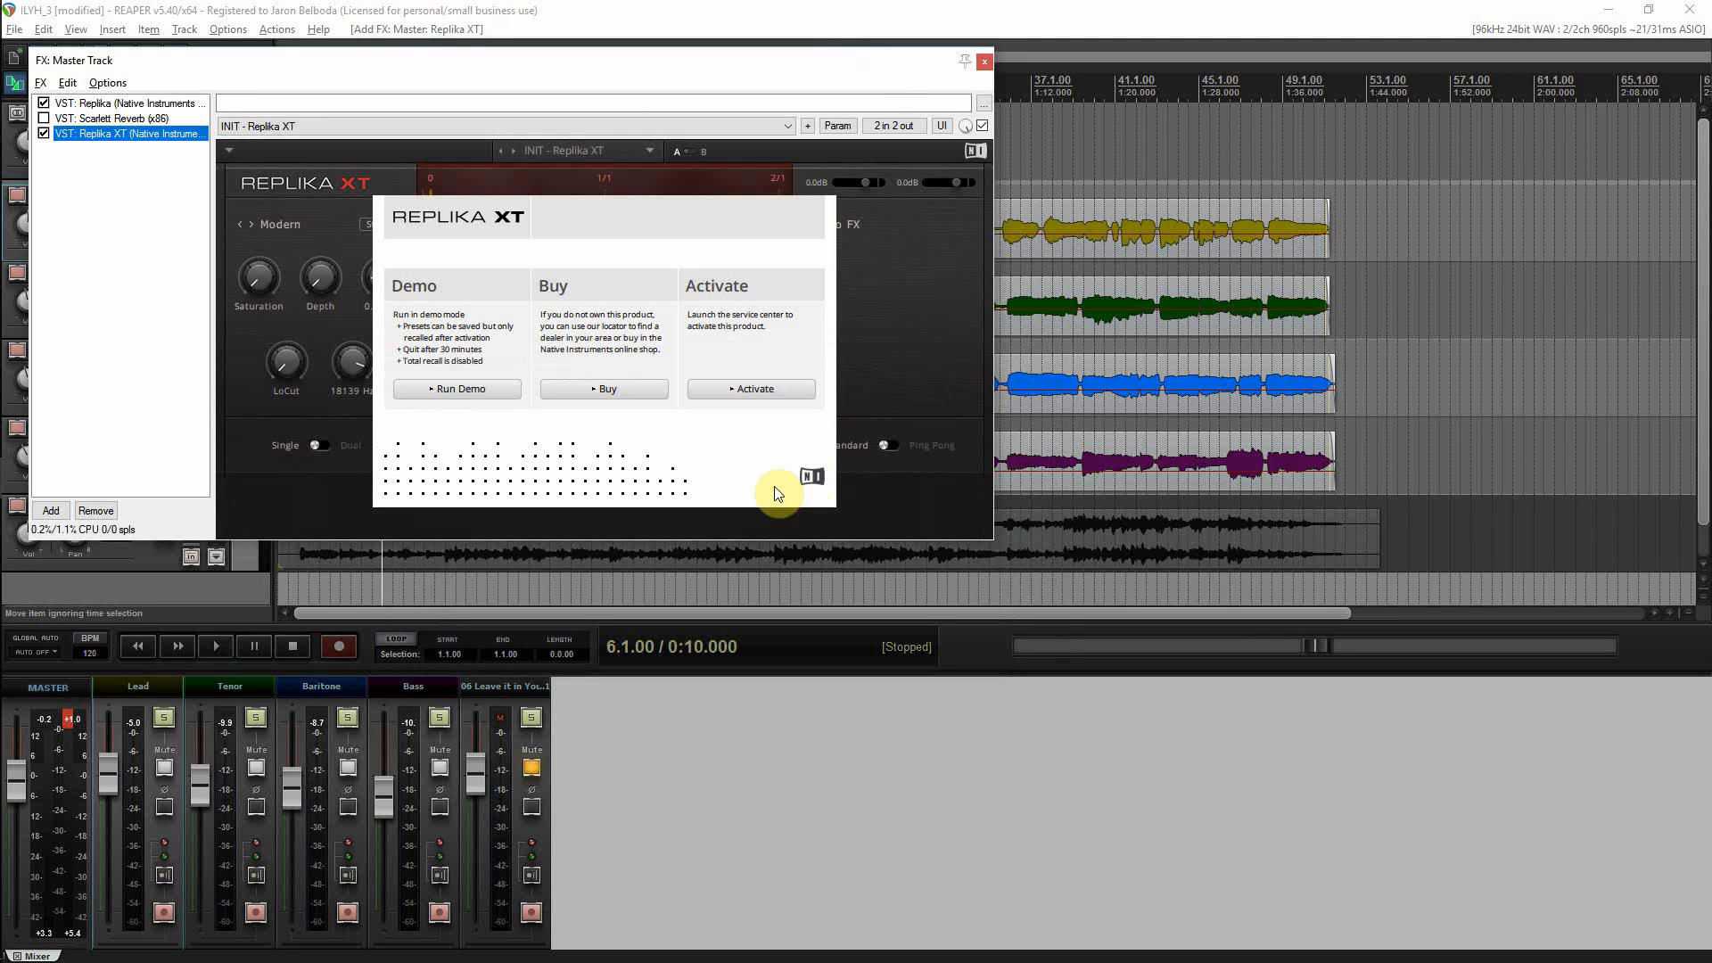
left_click(463, 390)
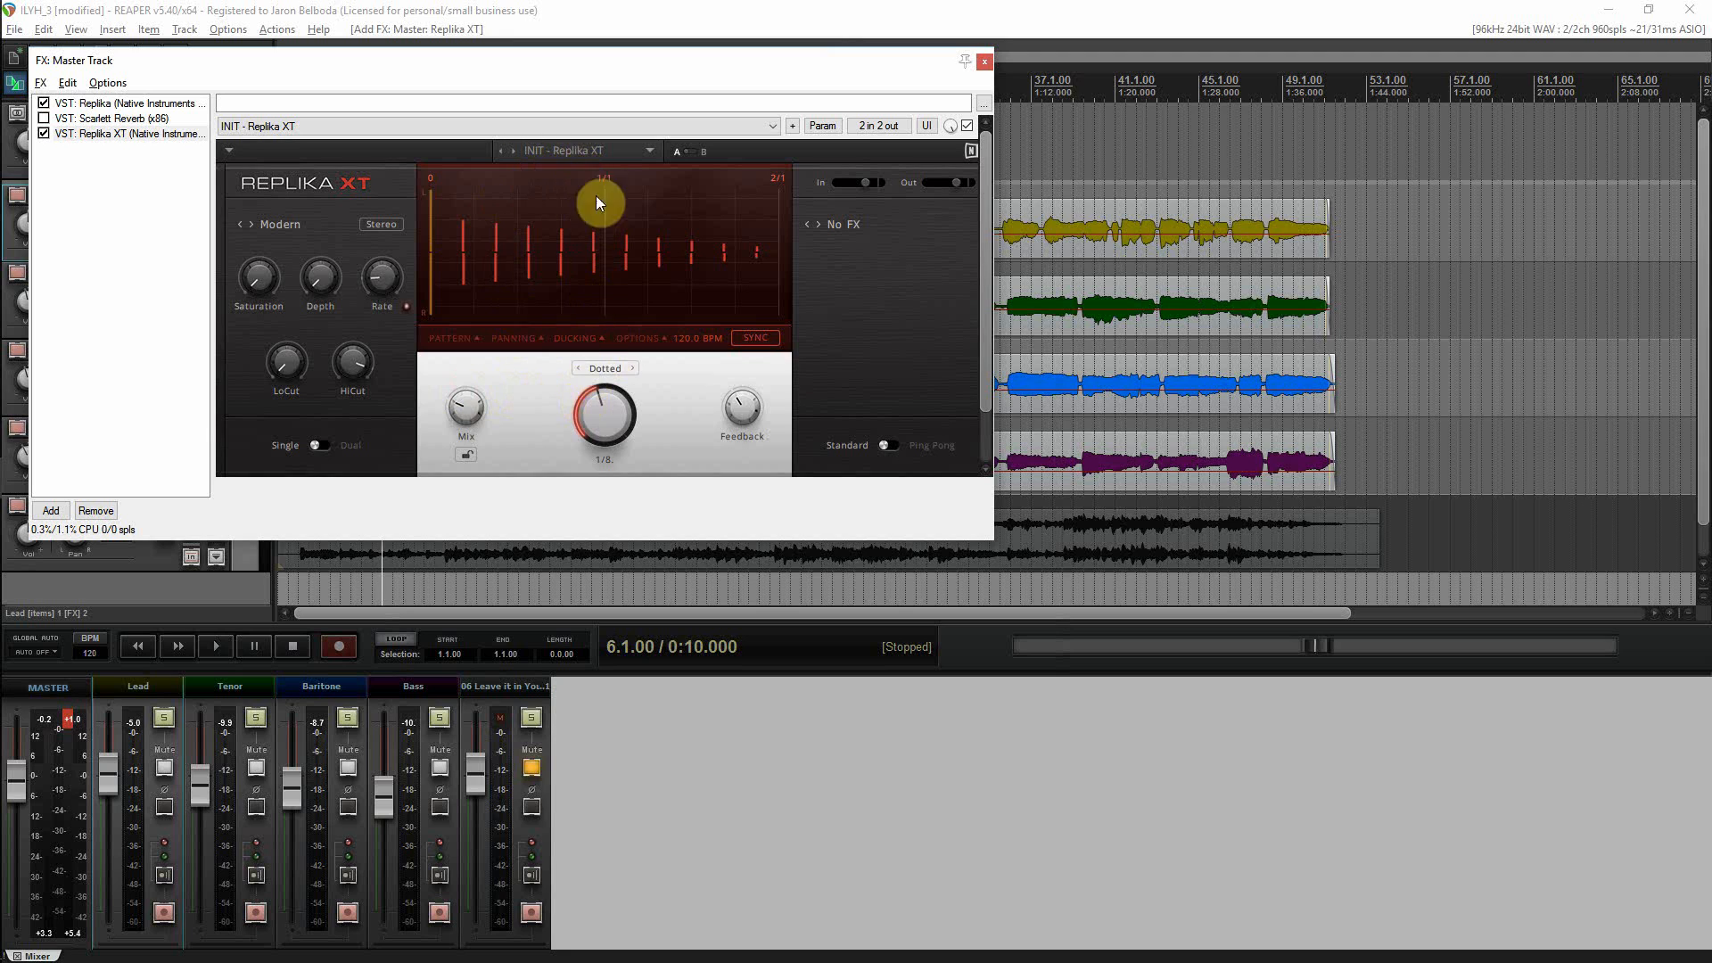
left_click(43, 103)
- Load Replika XT's Pop Vocal preset from the Vocal category and play the mix through it
left_click(644, 150)
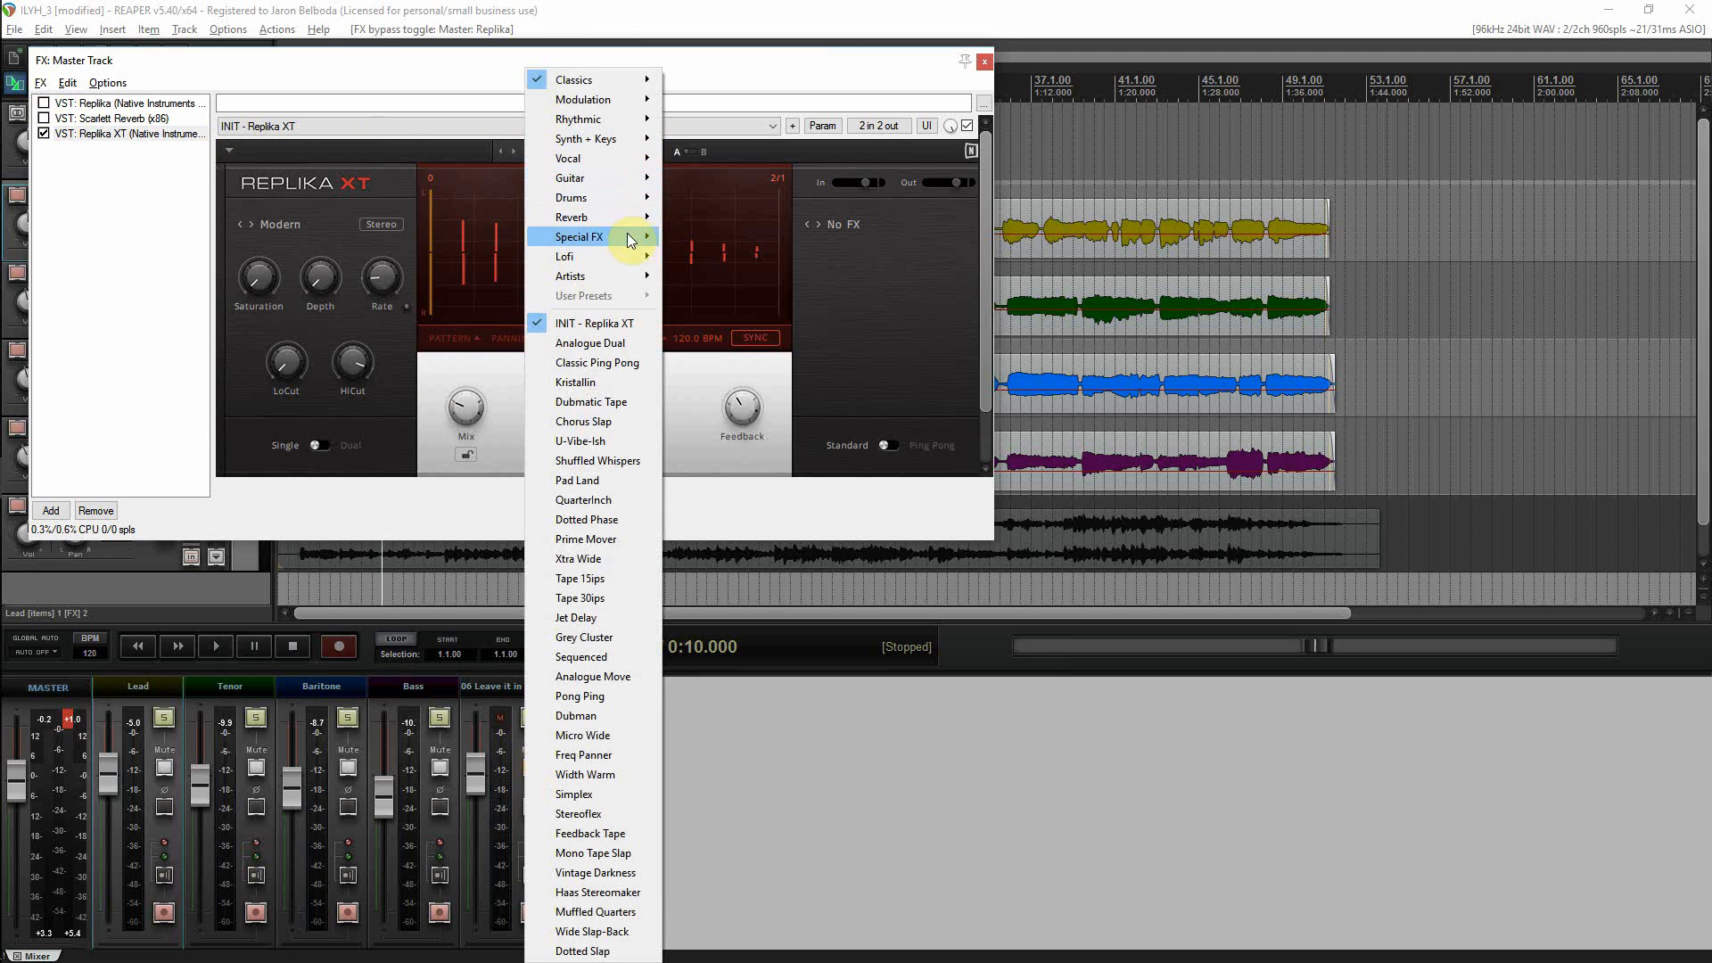
mouse_move(625, 159)
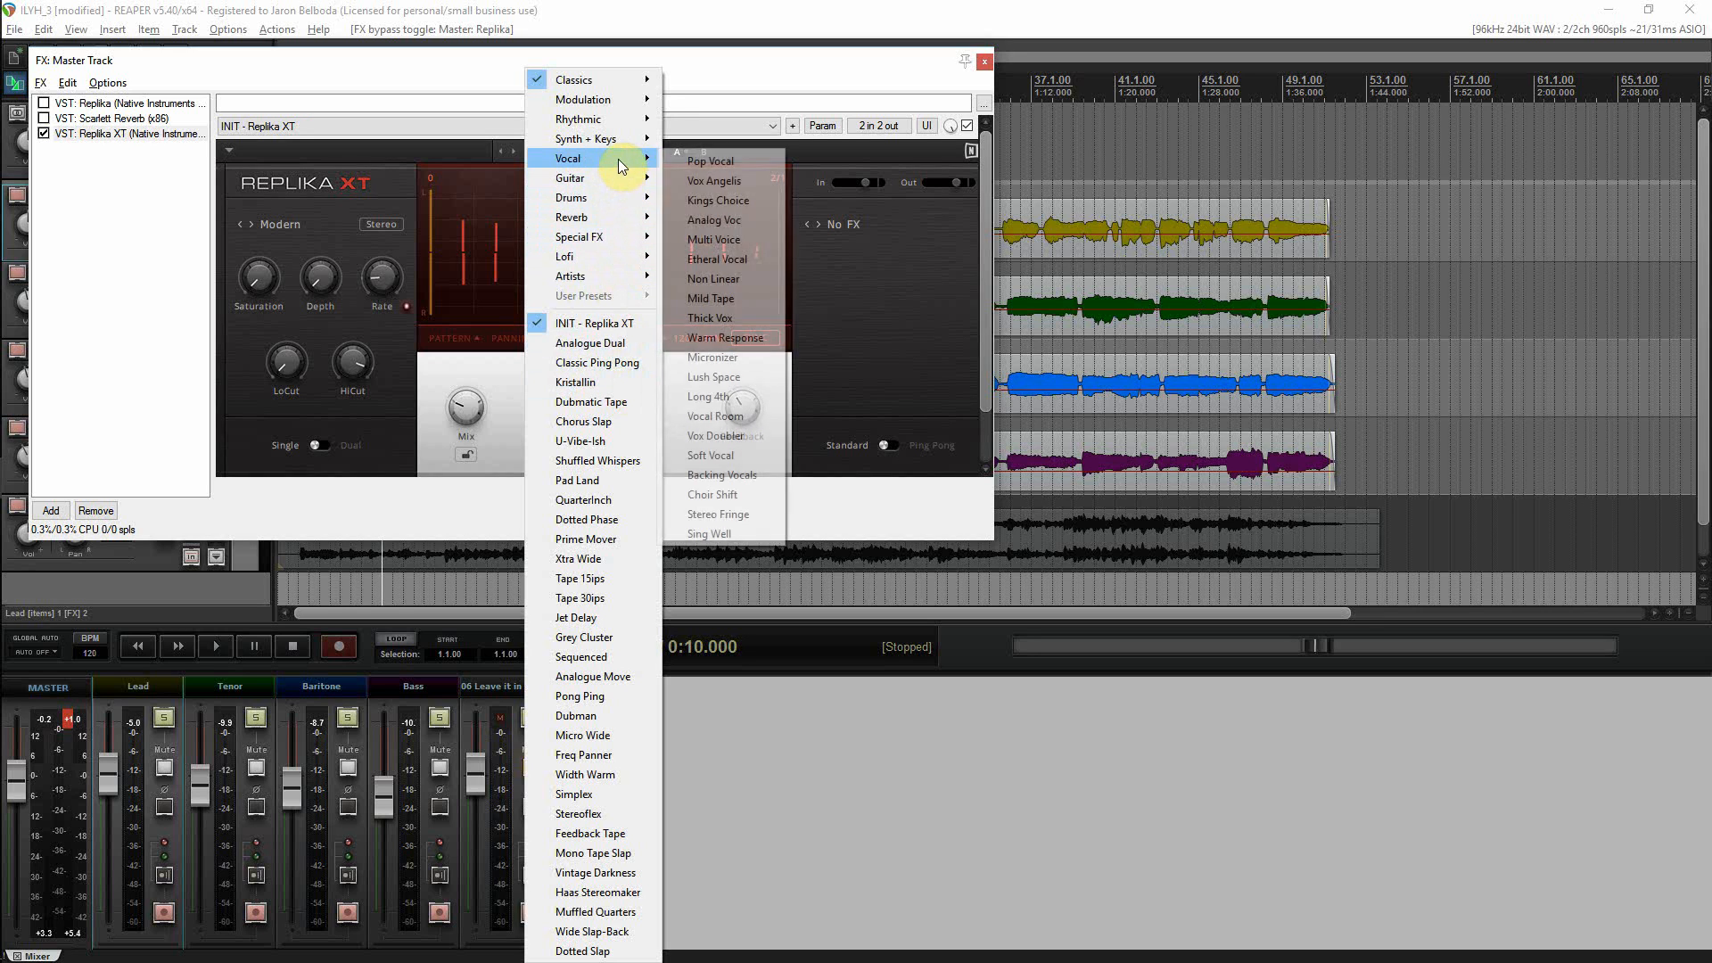
left_click(714, 163)
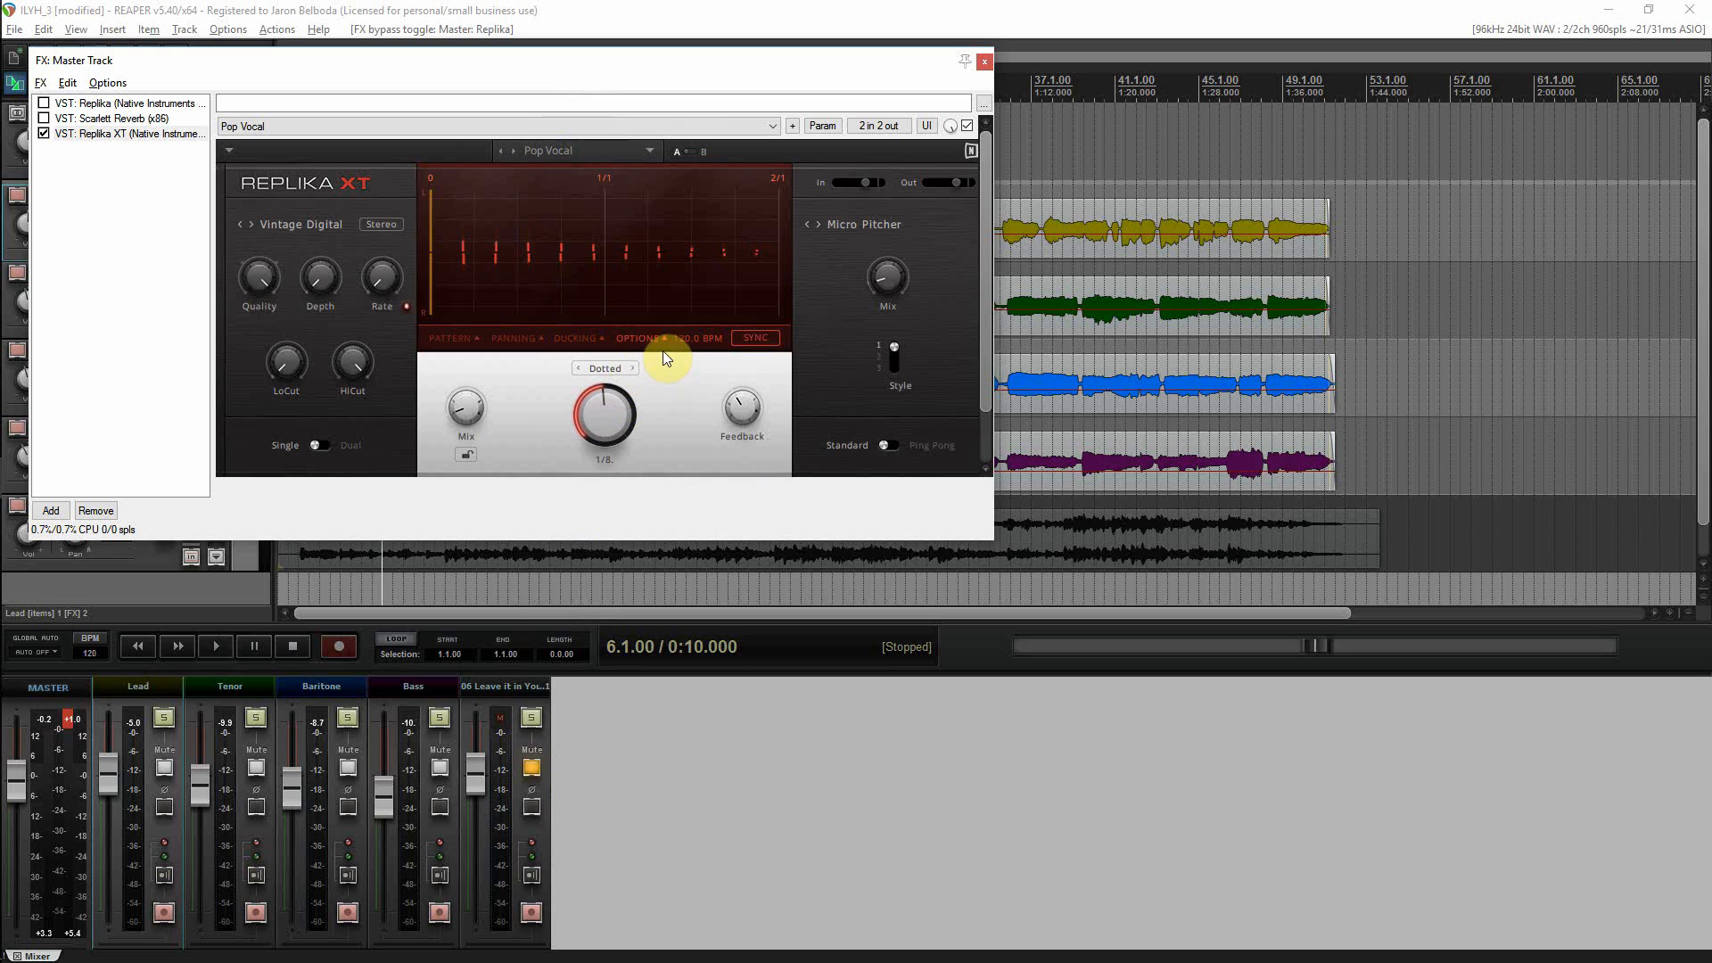
left_click(637, 156)
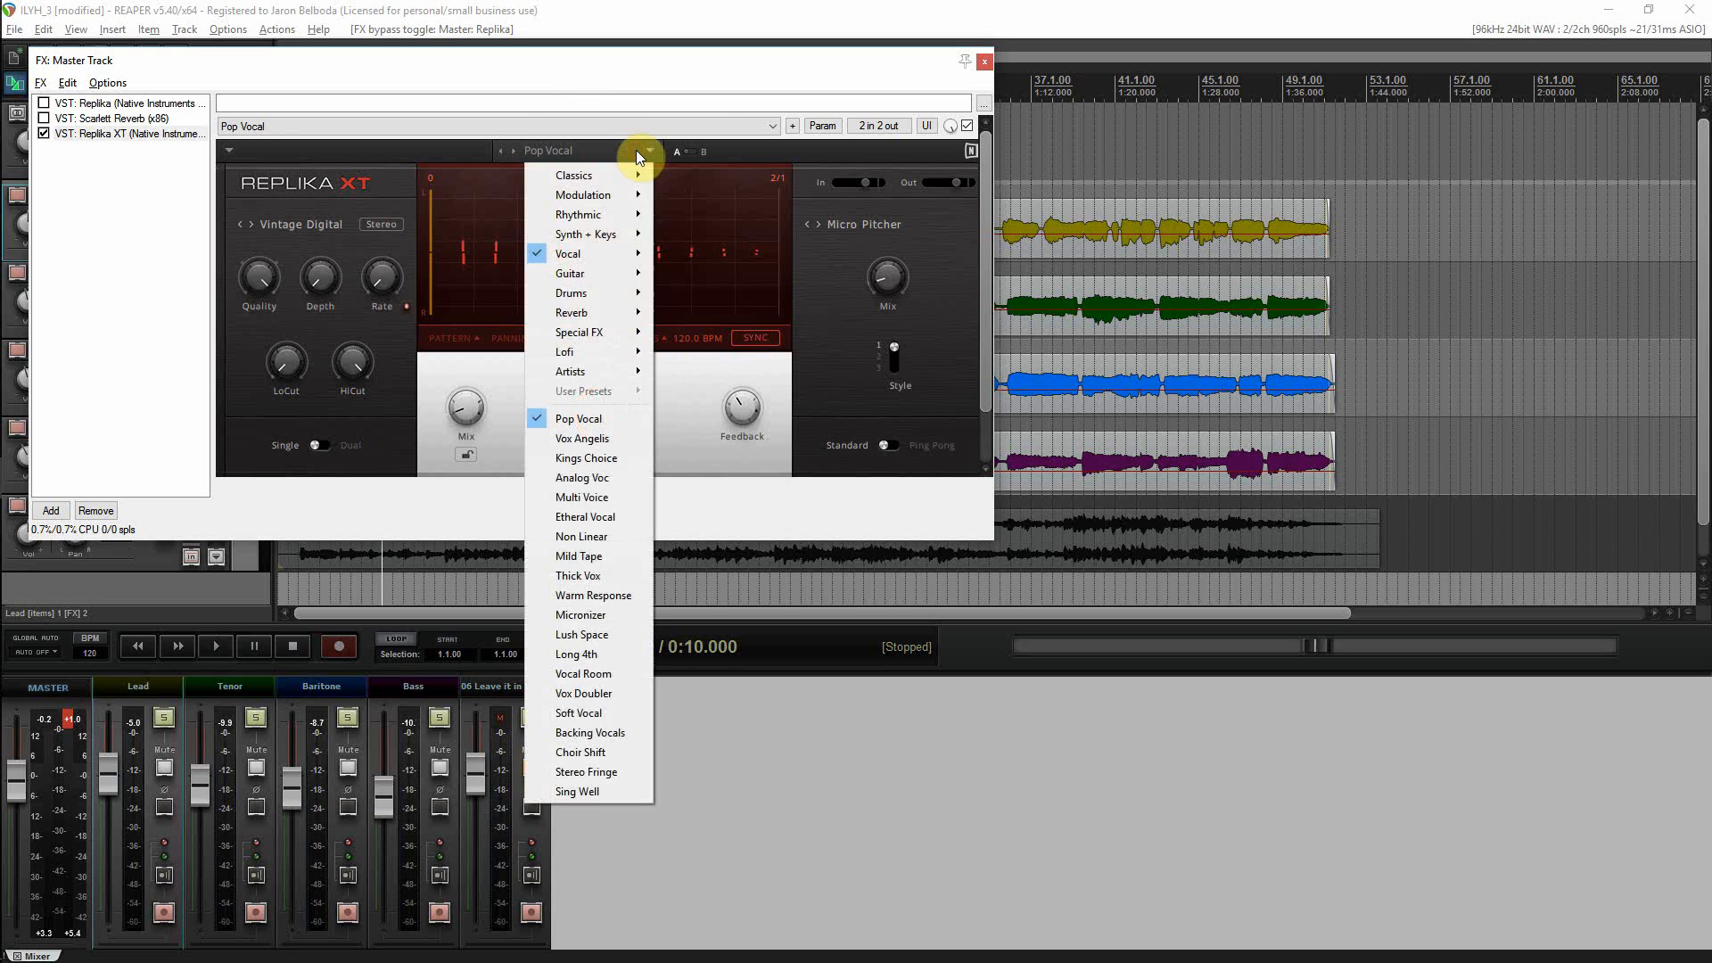
mouse_move(642, 261)
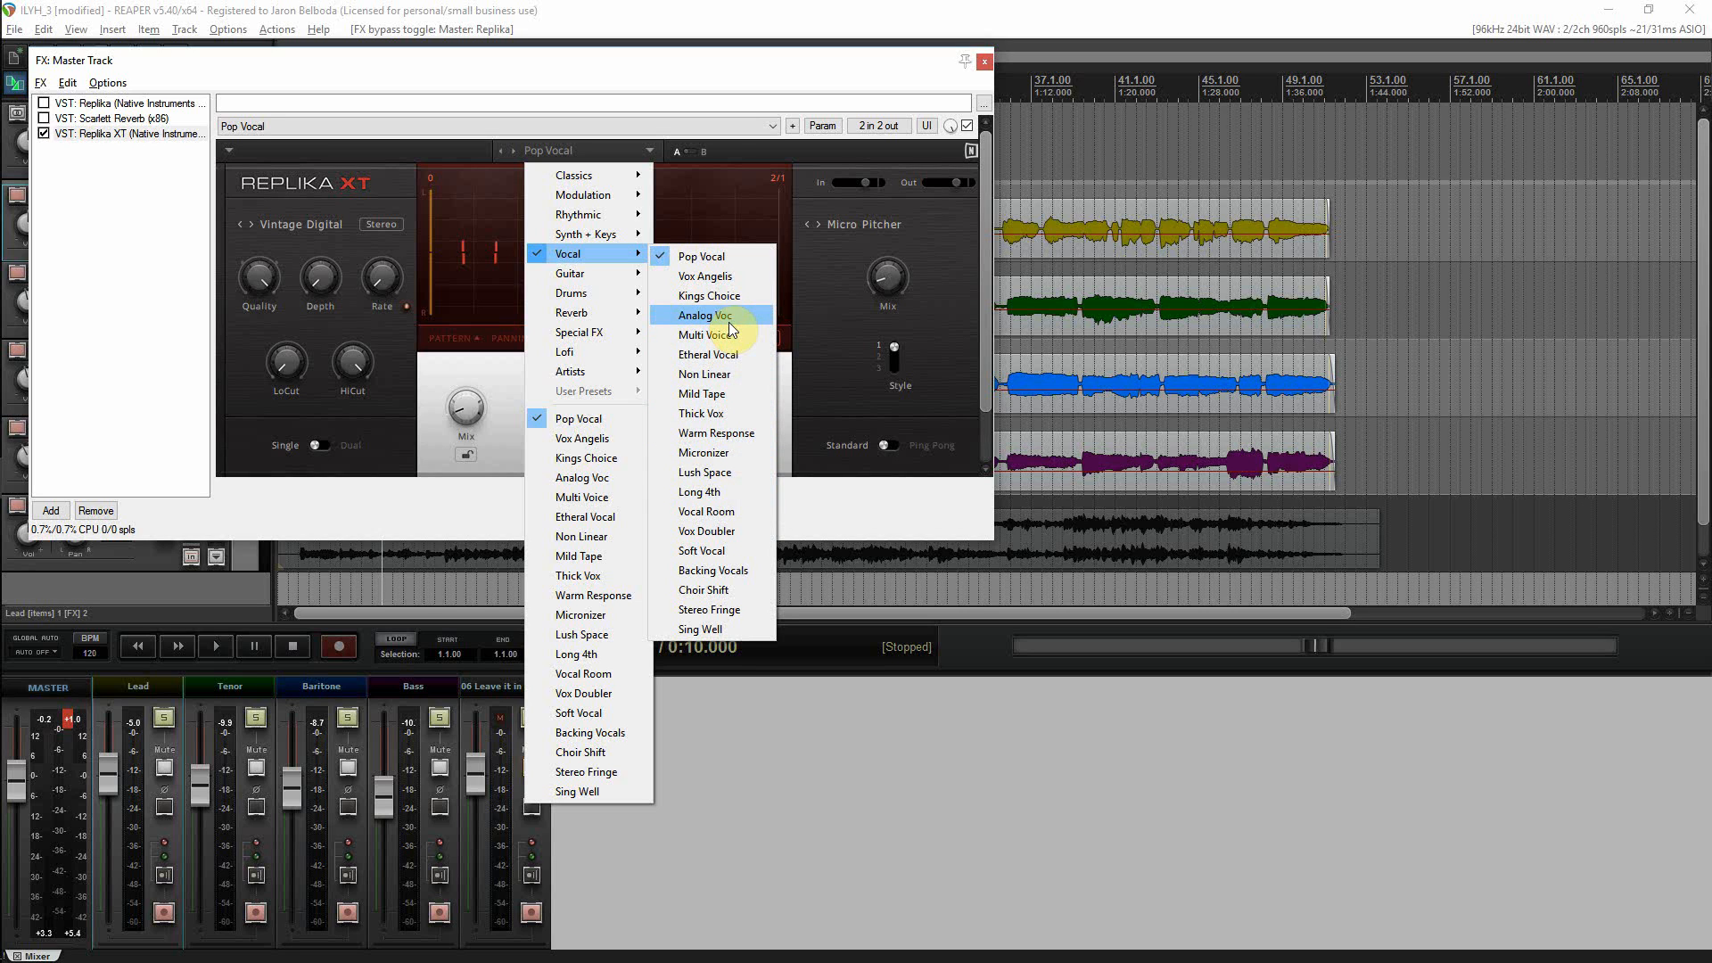
left_click(667, 77)
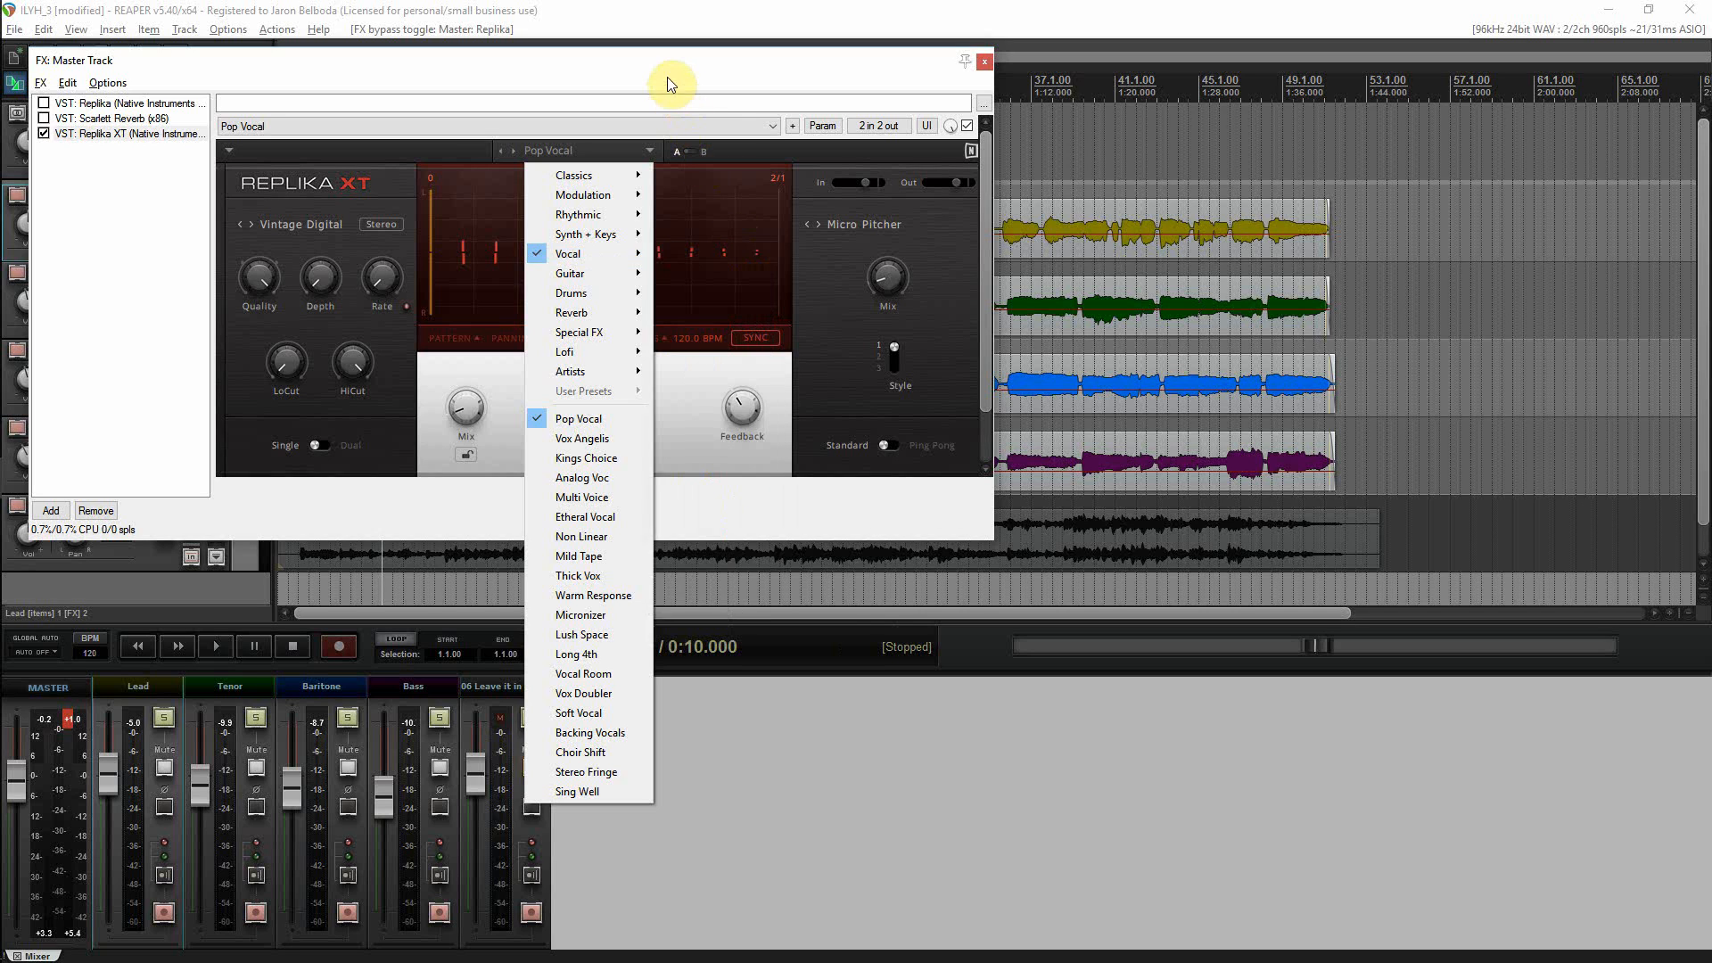
left_click(215, 645)
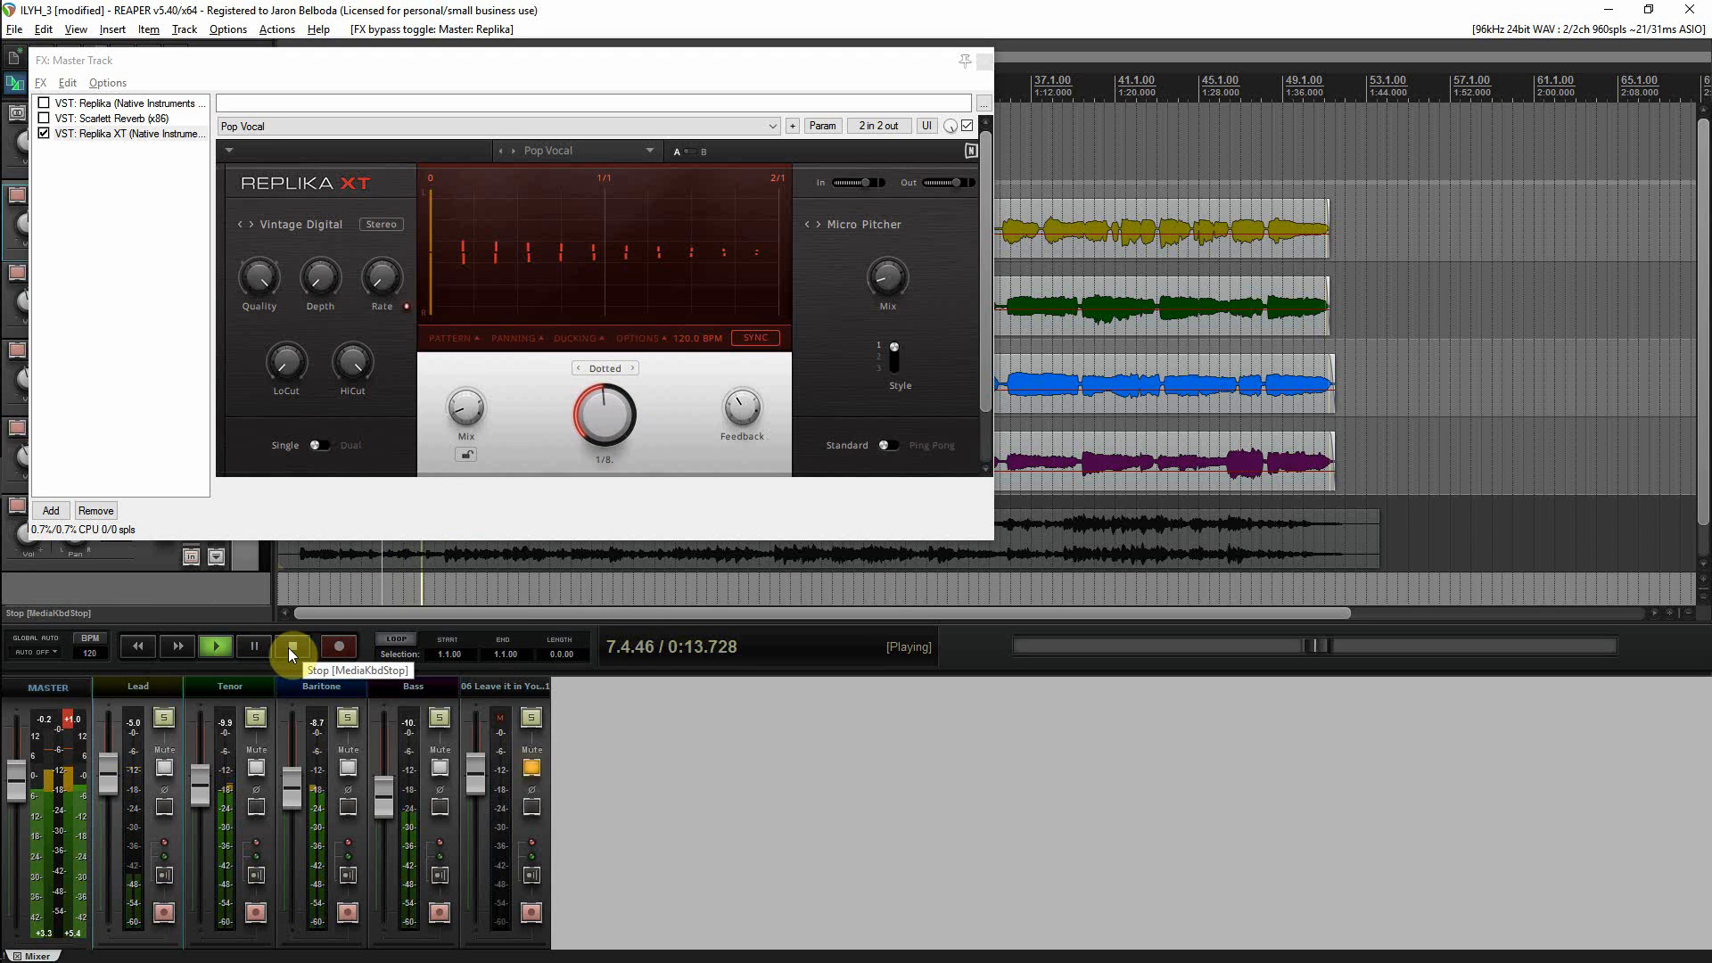
- Audition Replika XT's Multi Voice preset, replace it with Warm Response during playback, and stop the mix
left_click(649, 151)
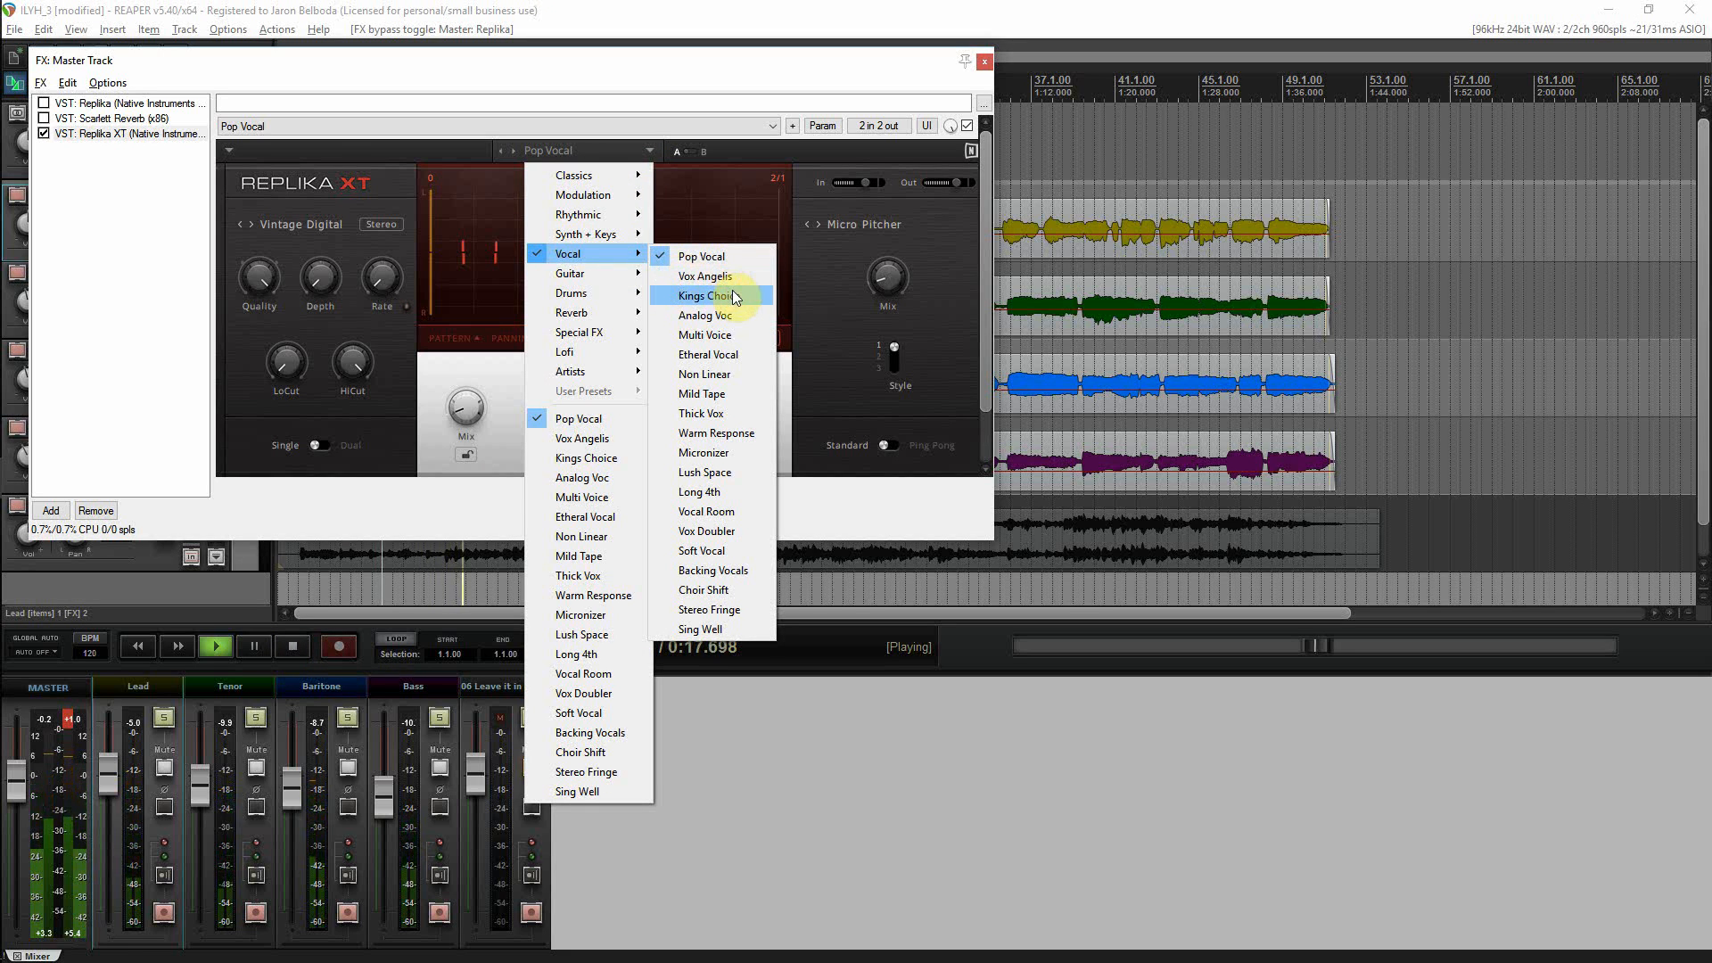
left_click(736, 334)
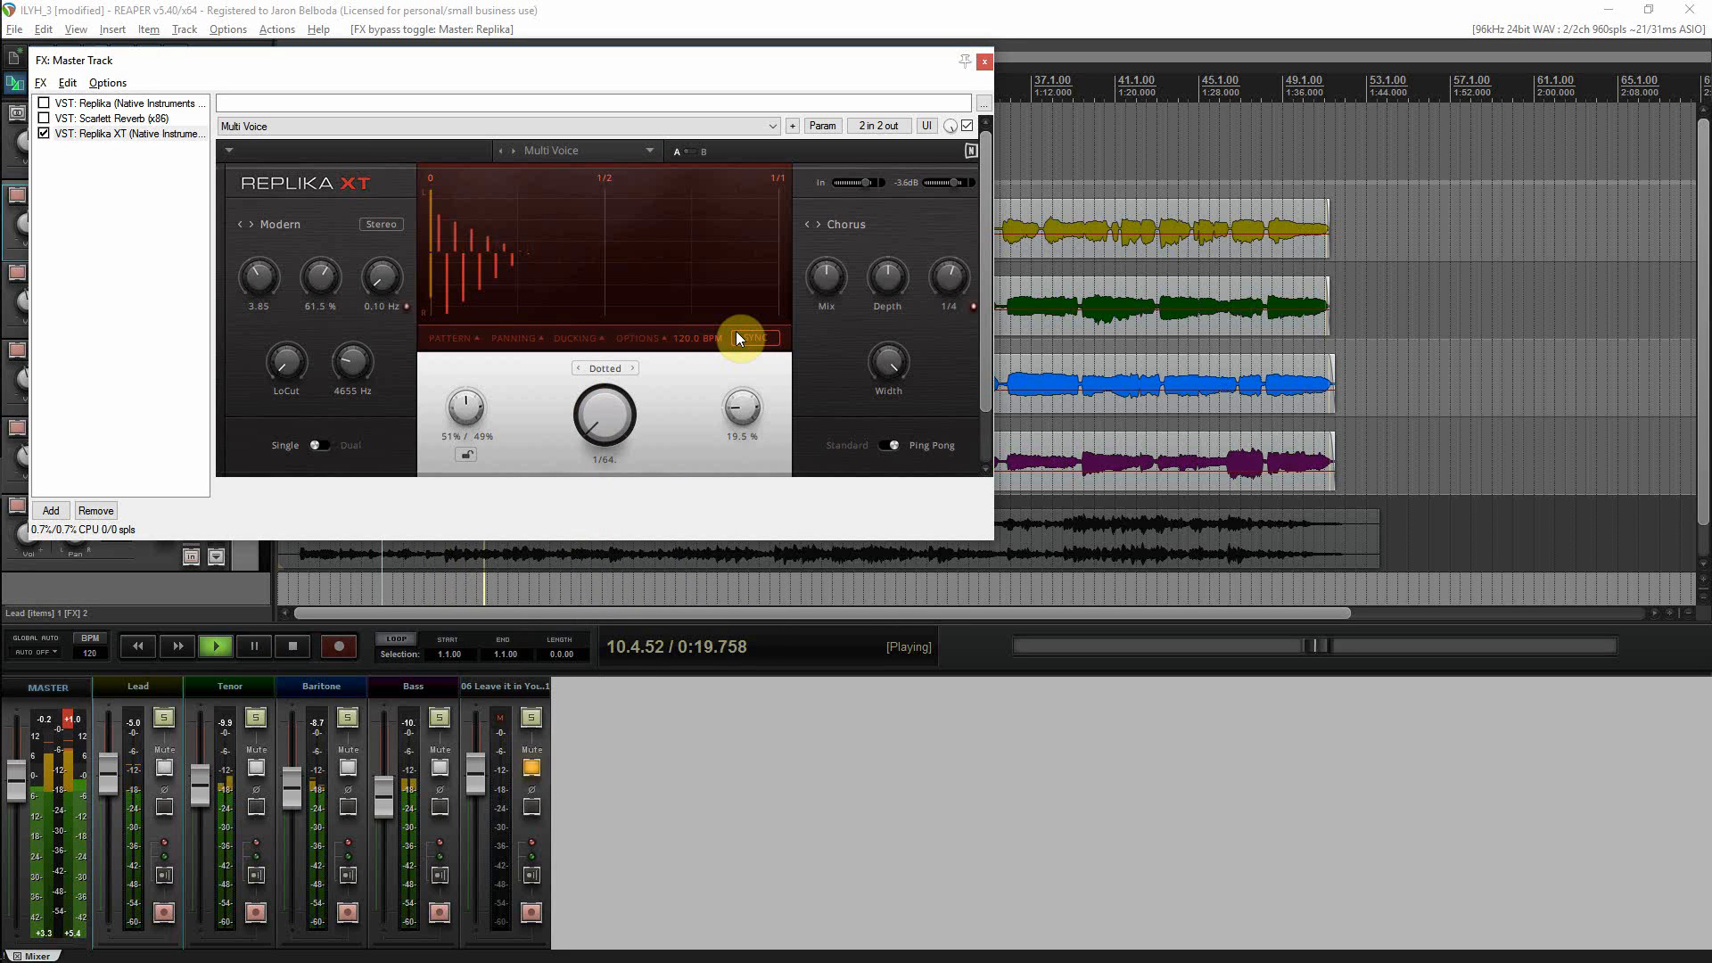
left_click(629, 153)
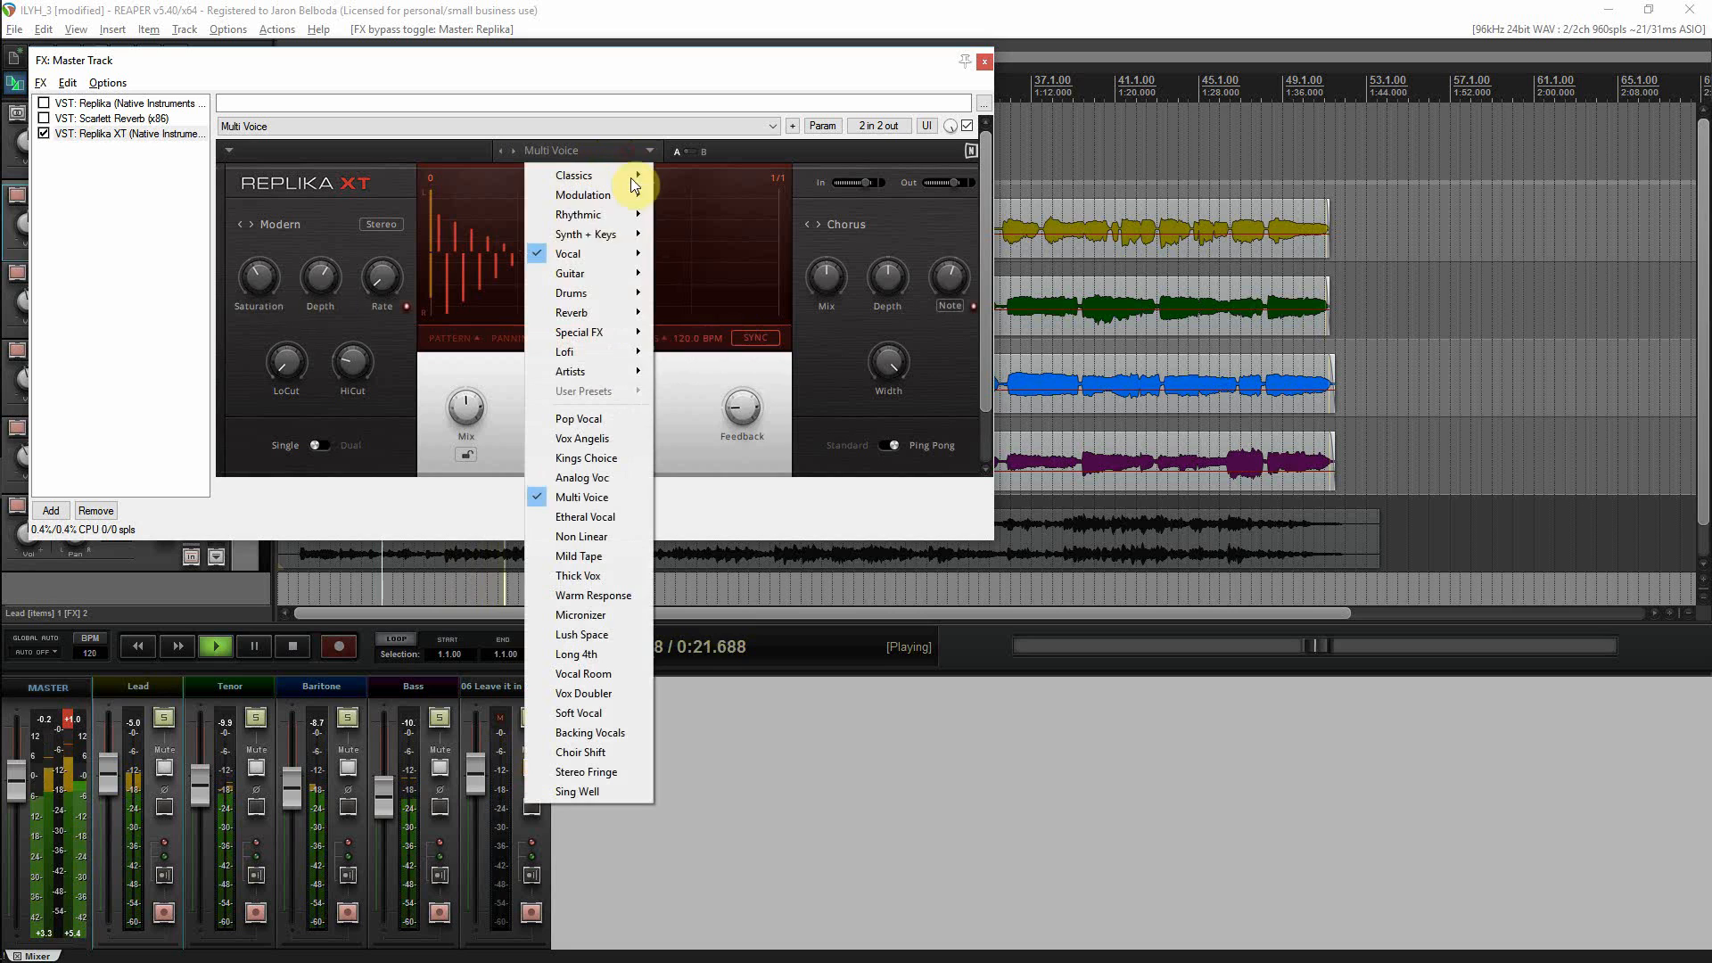
mouse_move(610, 257)
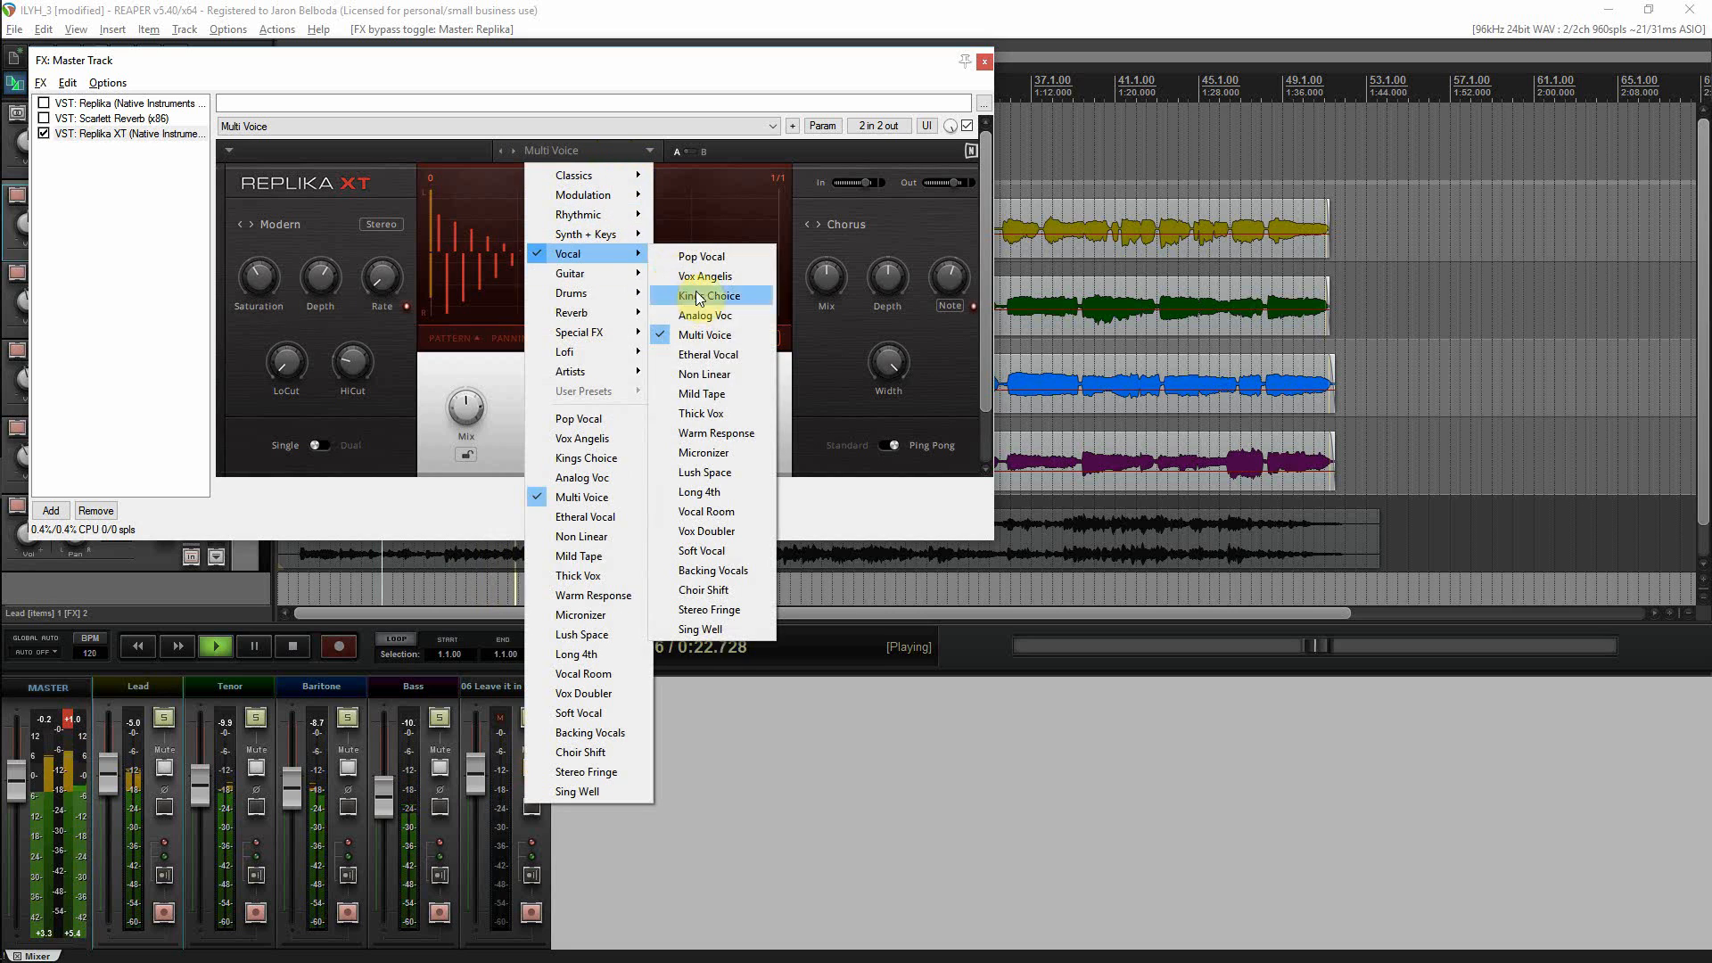
left_click(716, 433)
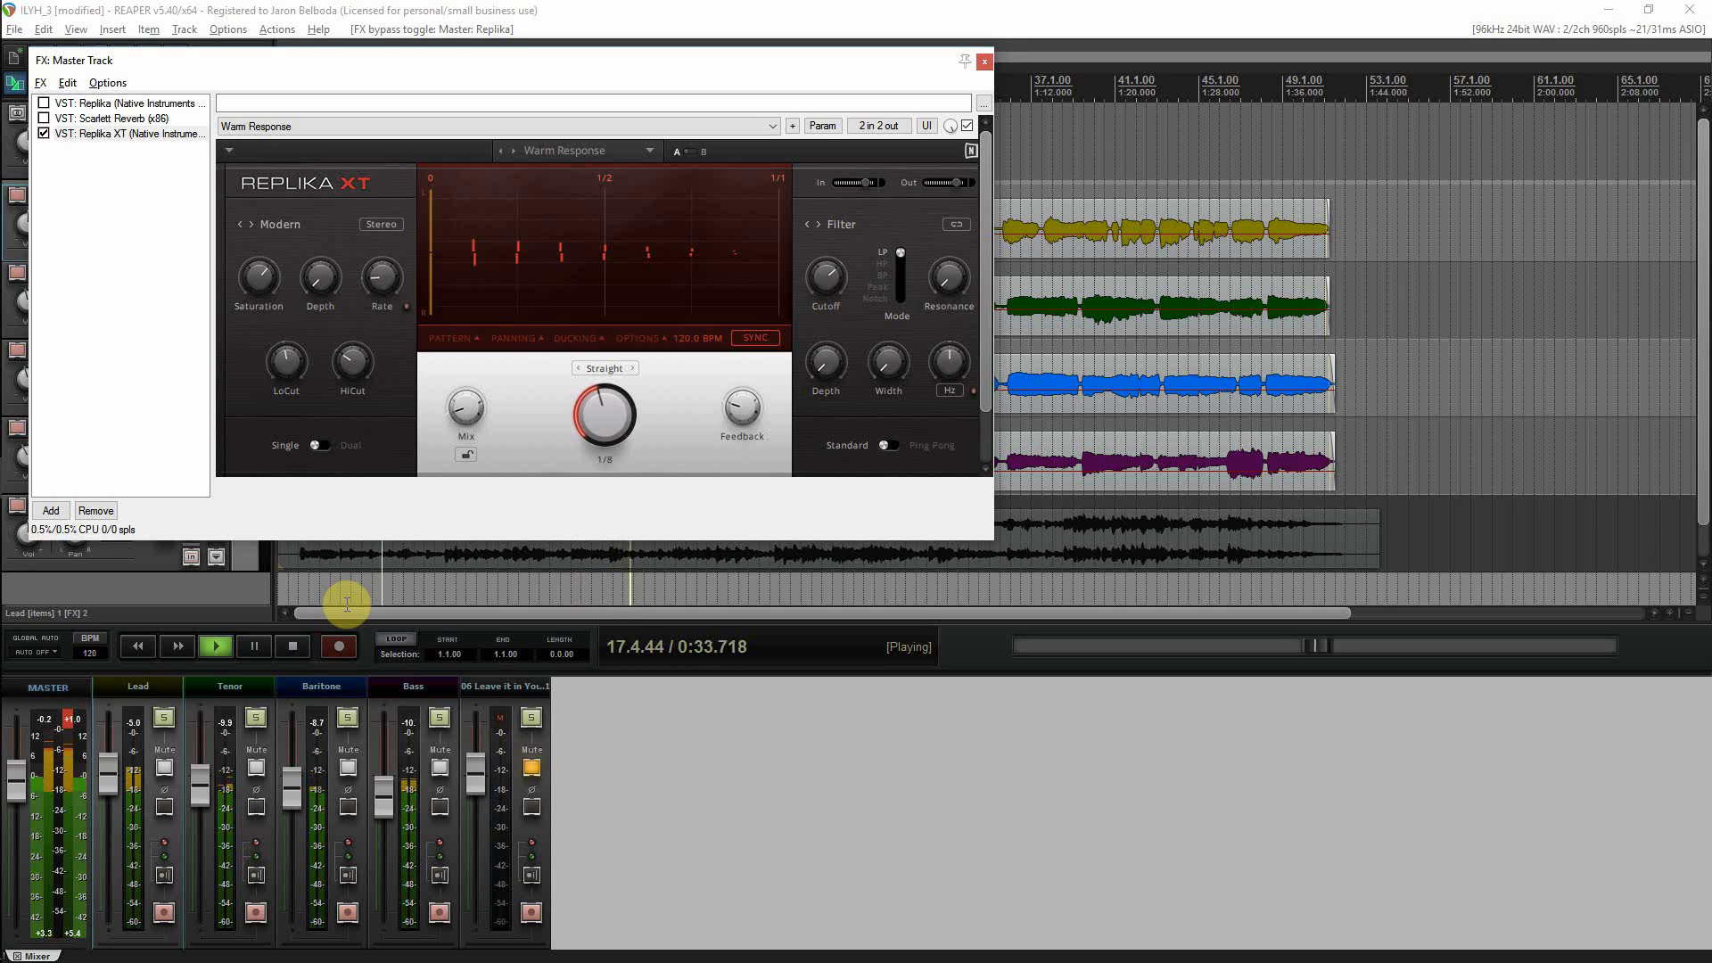
key("space")
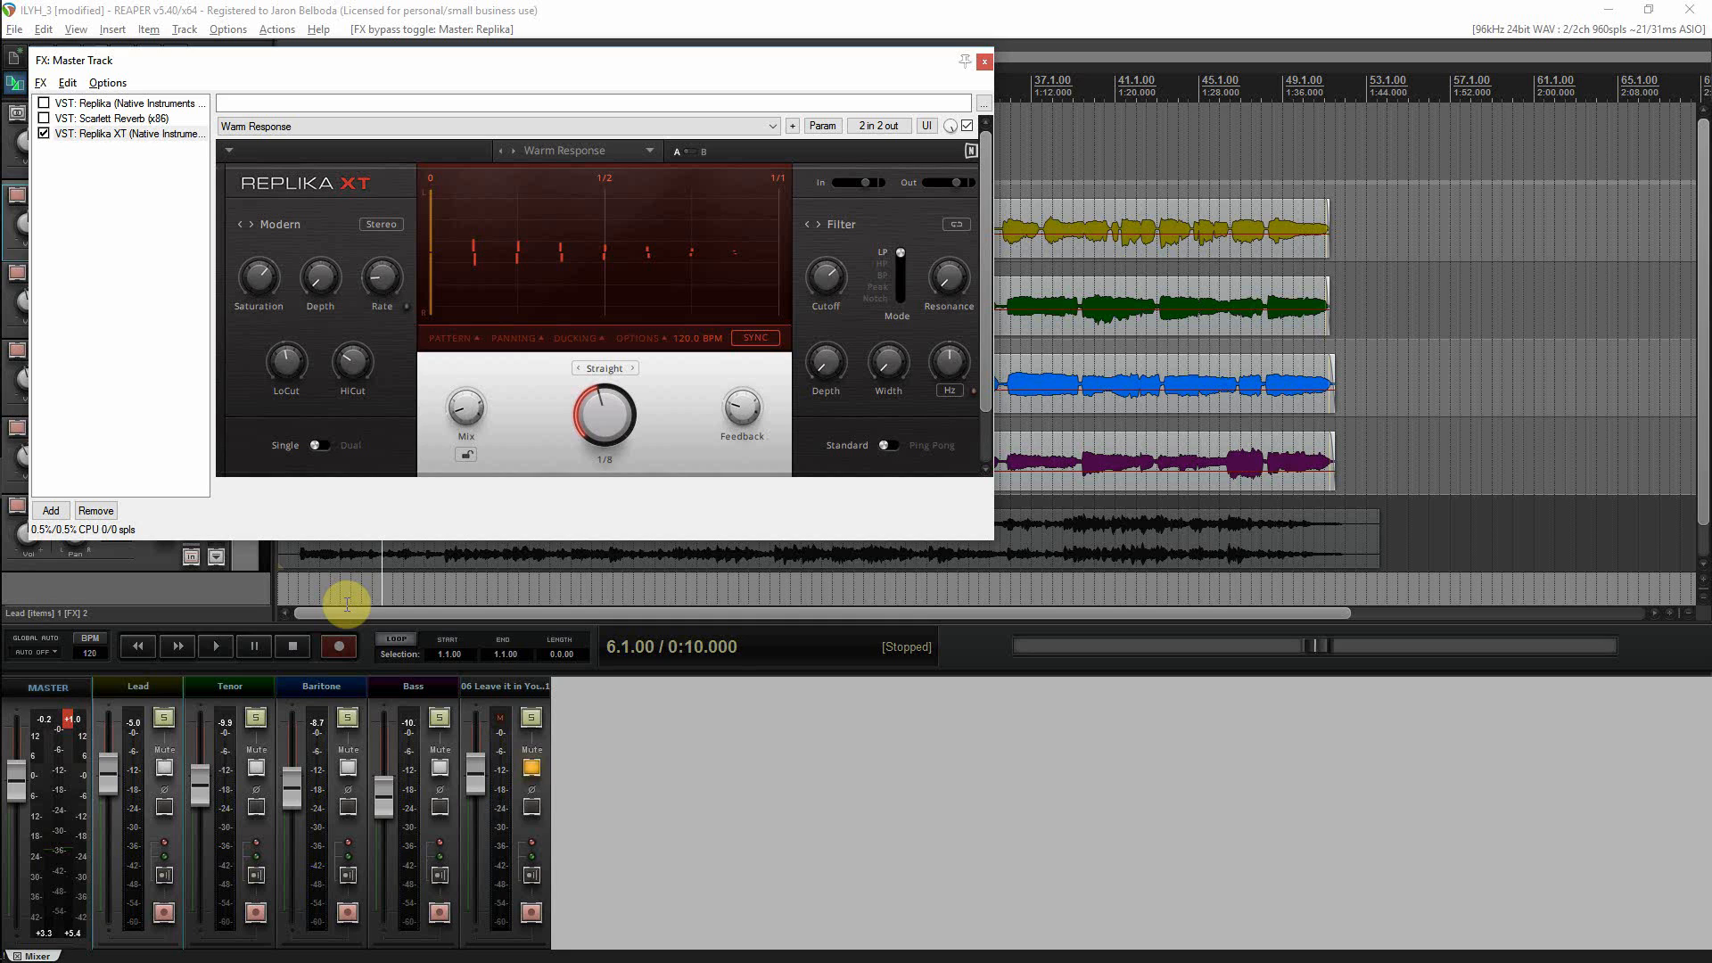
- Play the mix through Warm Response, jump to measure 47 to hear the song's ending, and stop
key("space")
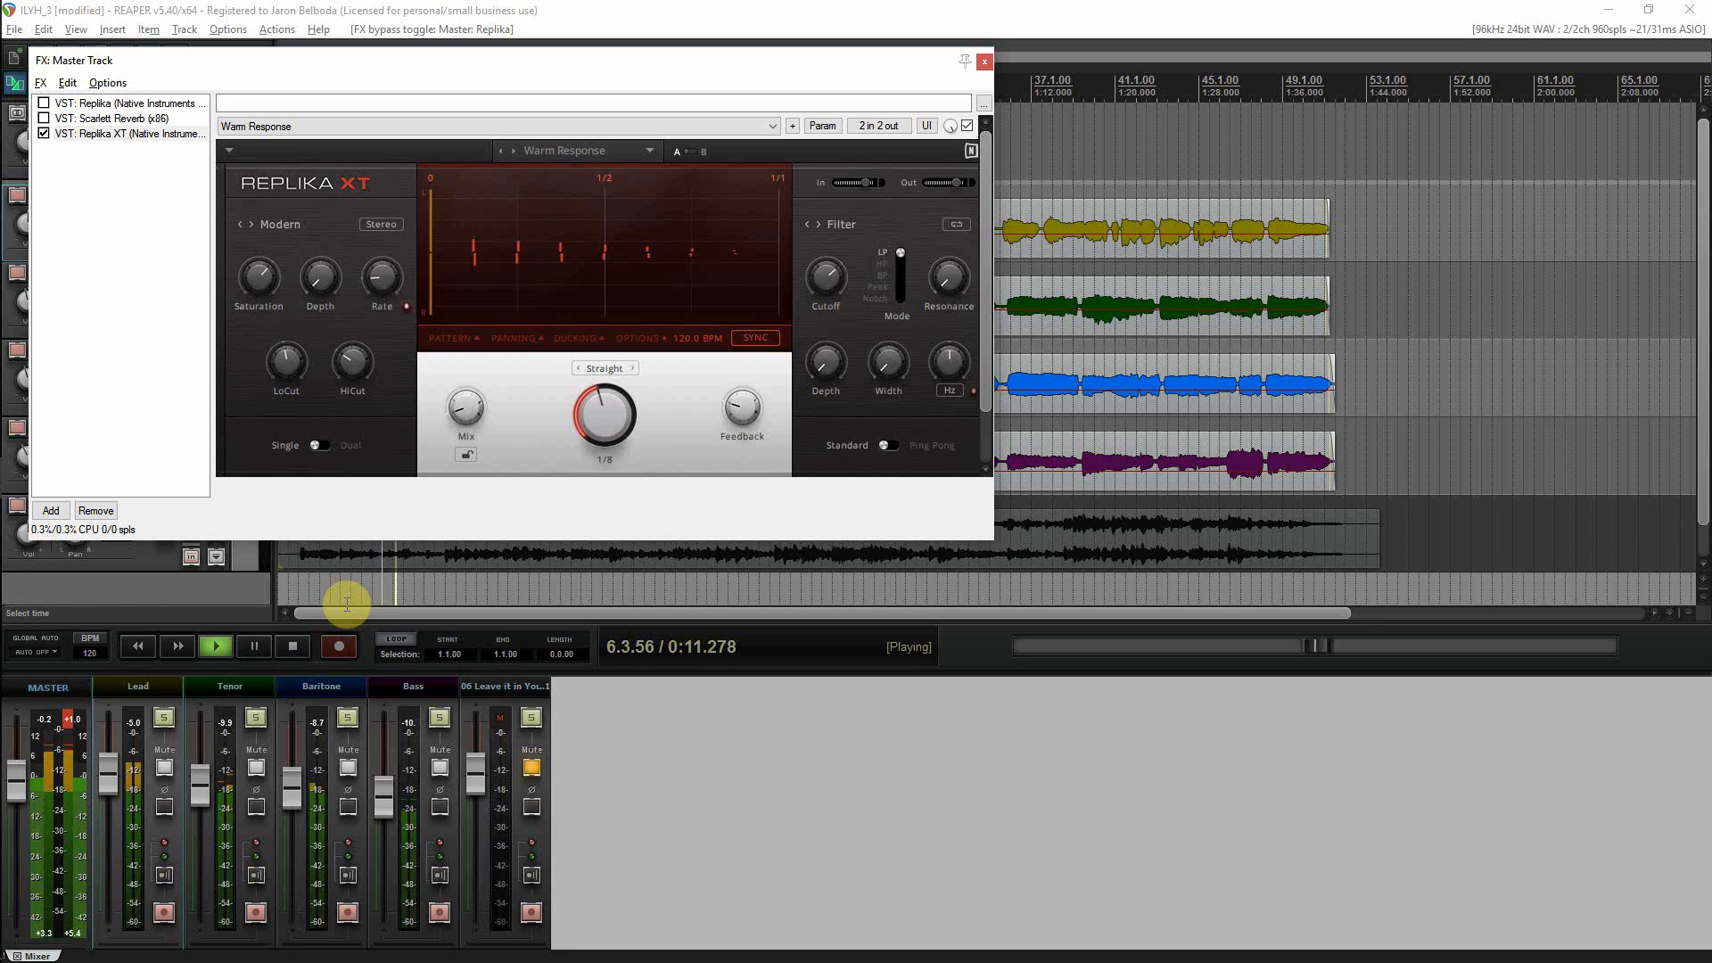
left_click(1239, 160)
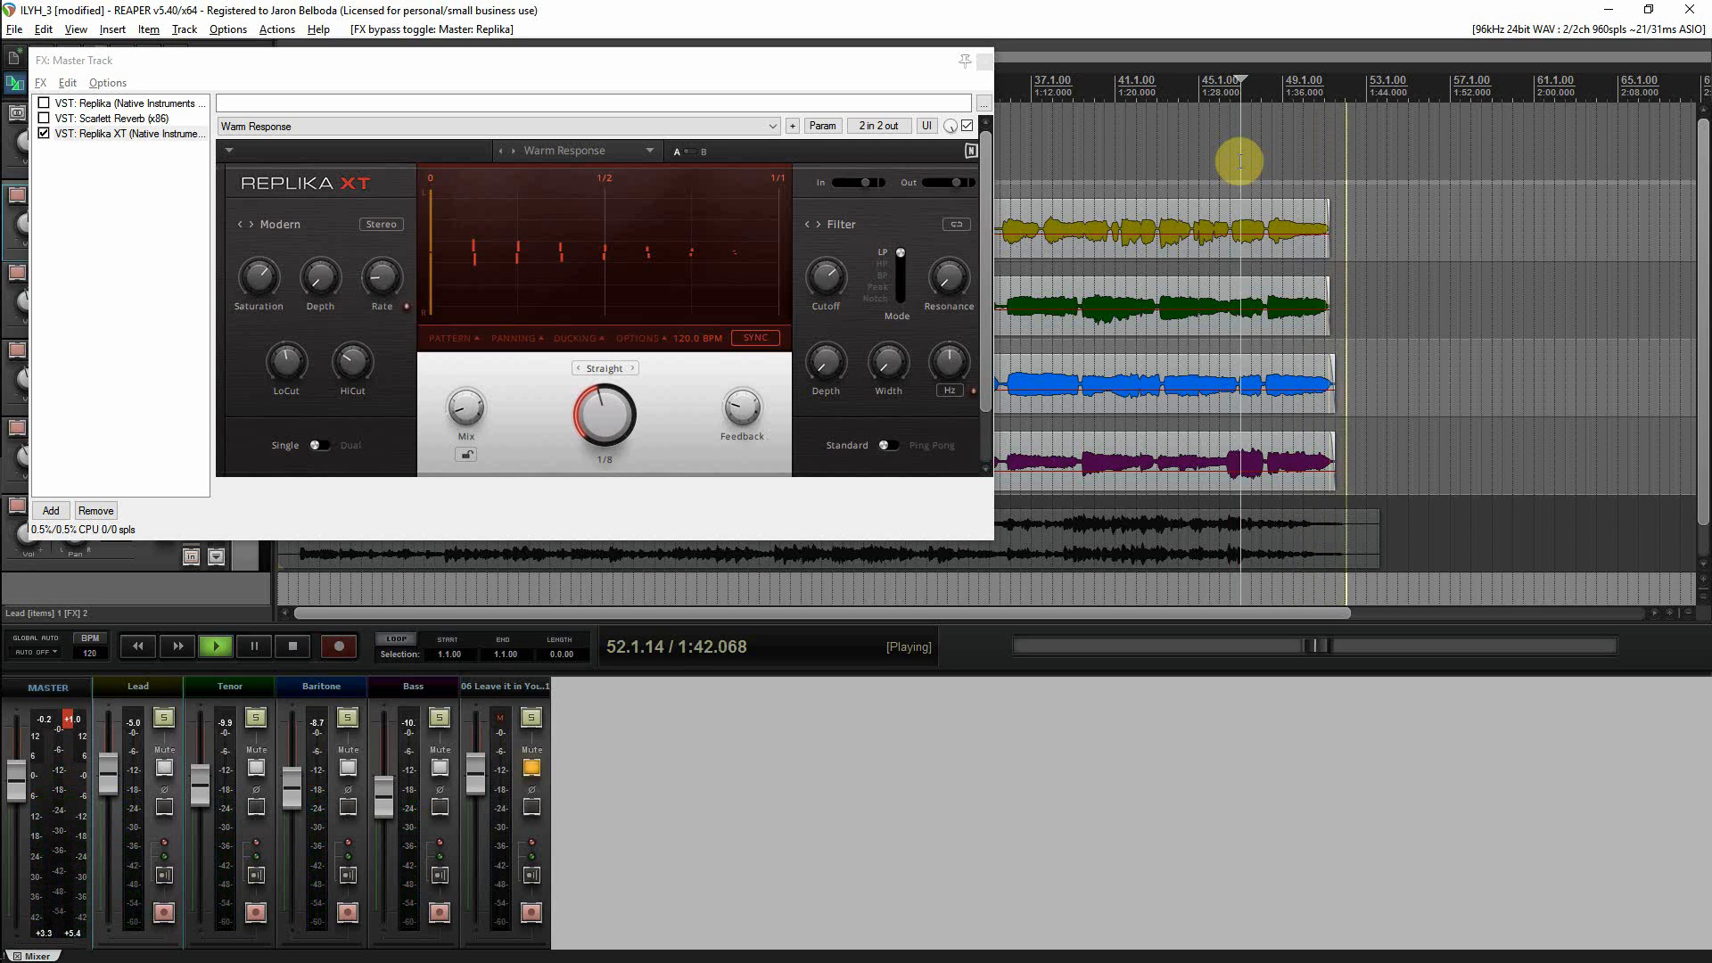
key("space")
- Load Replika XT's Kings Choice vocal preset and play the mix from 7.3.00
left_click(649, 151)
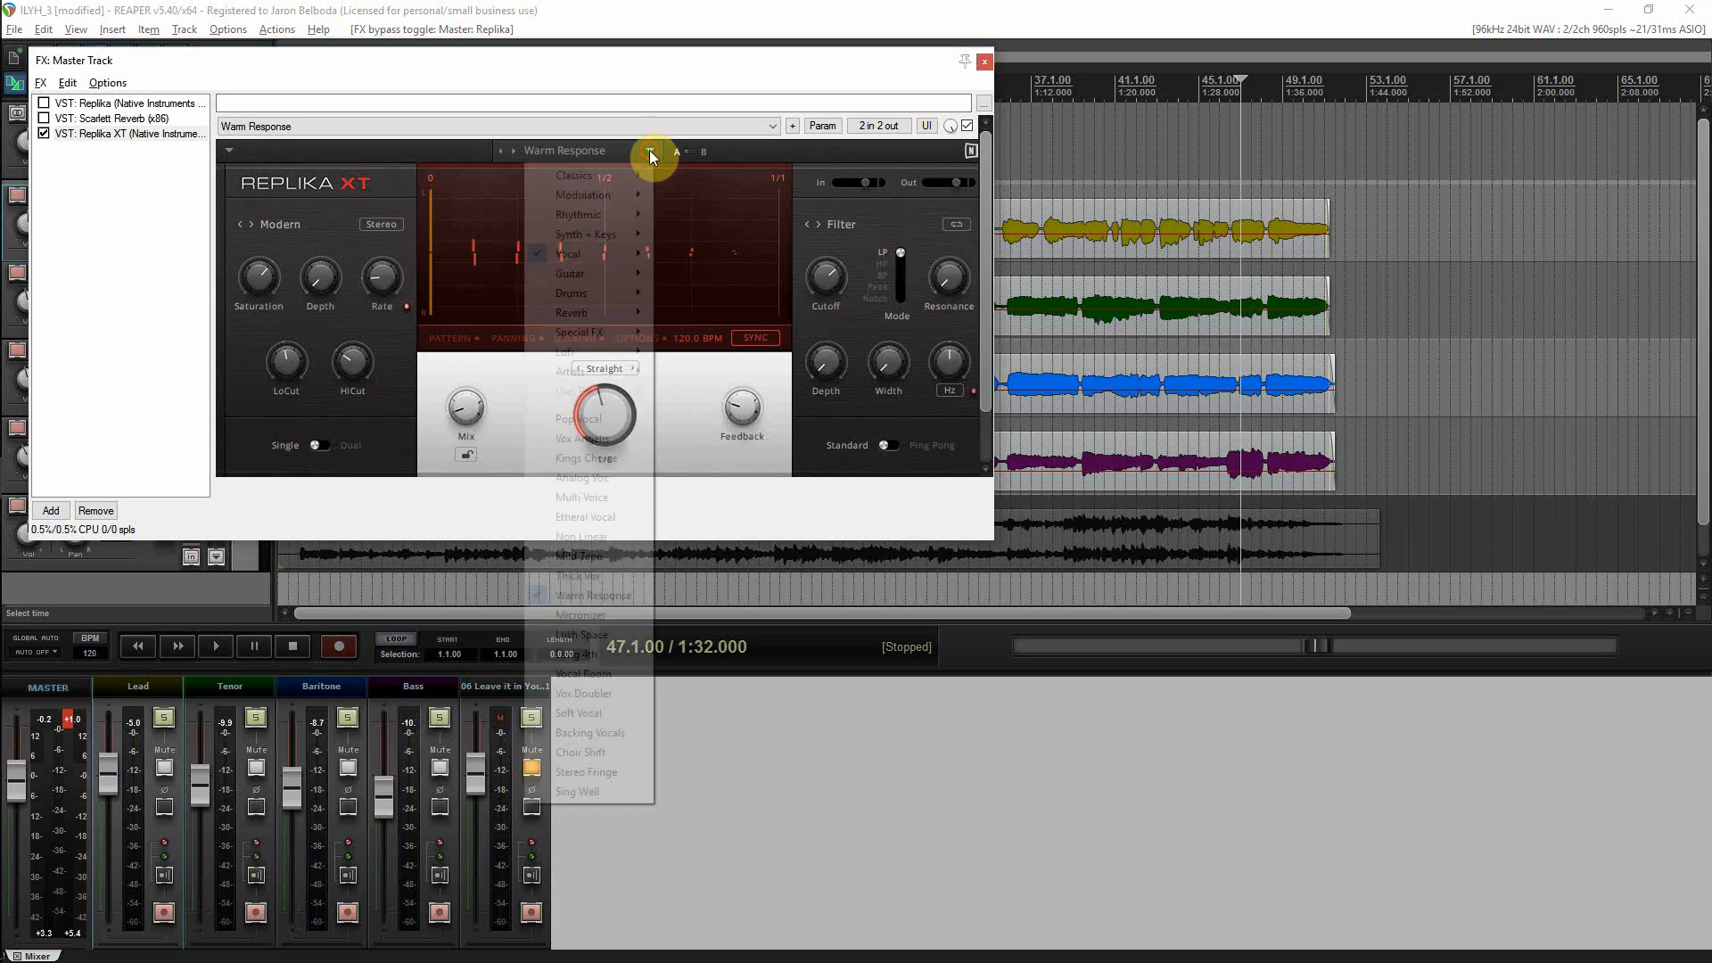
mouse_move(631, 344)
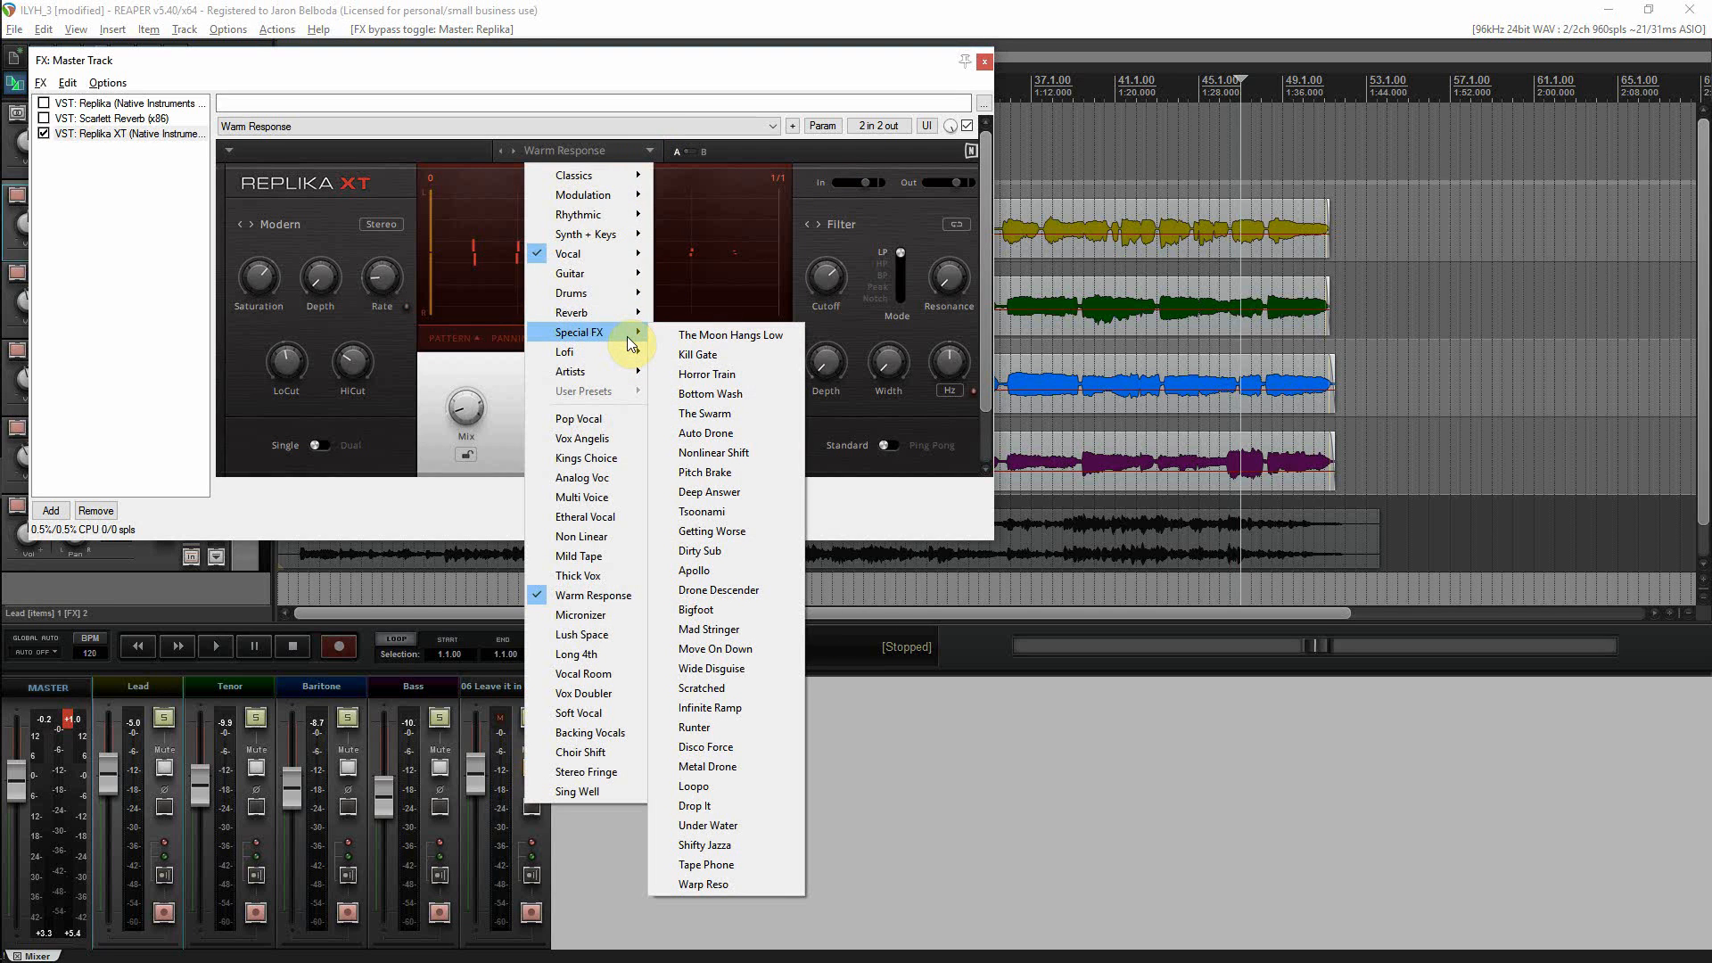
mouse_move(630, 257)
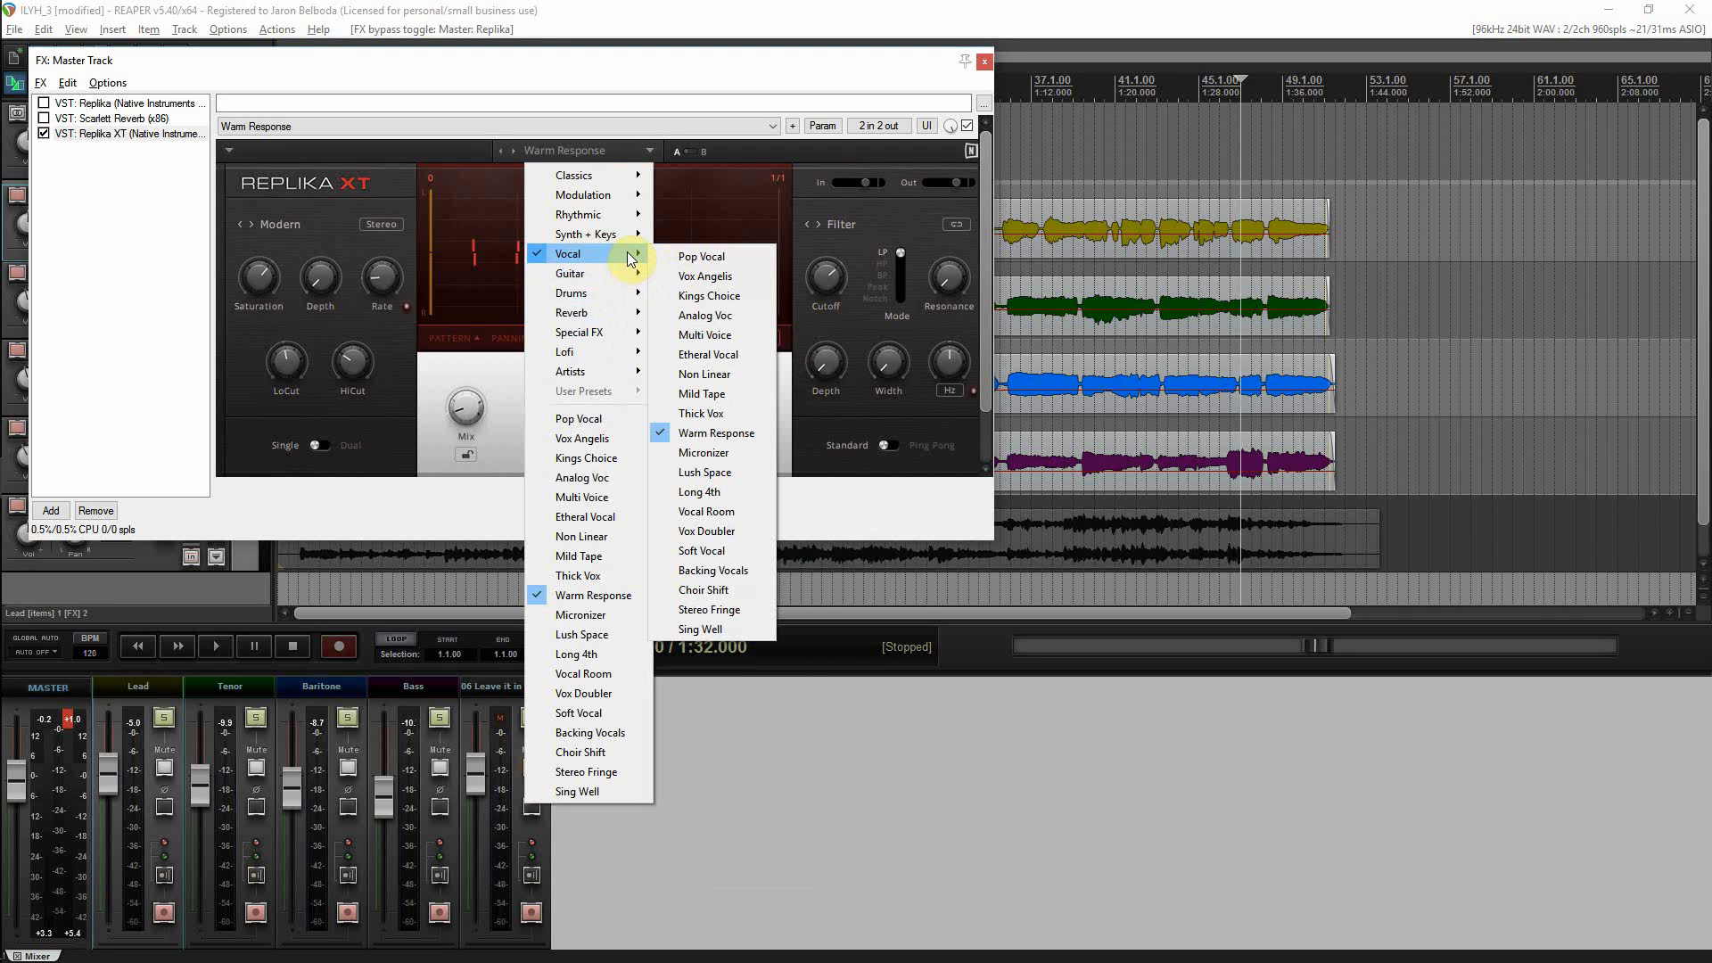
left_click(733, 296)
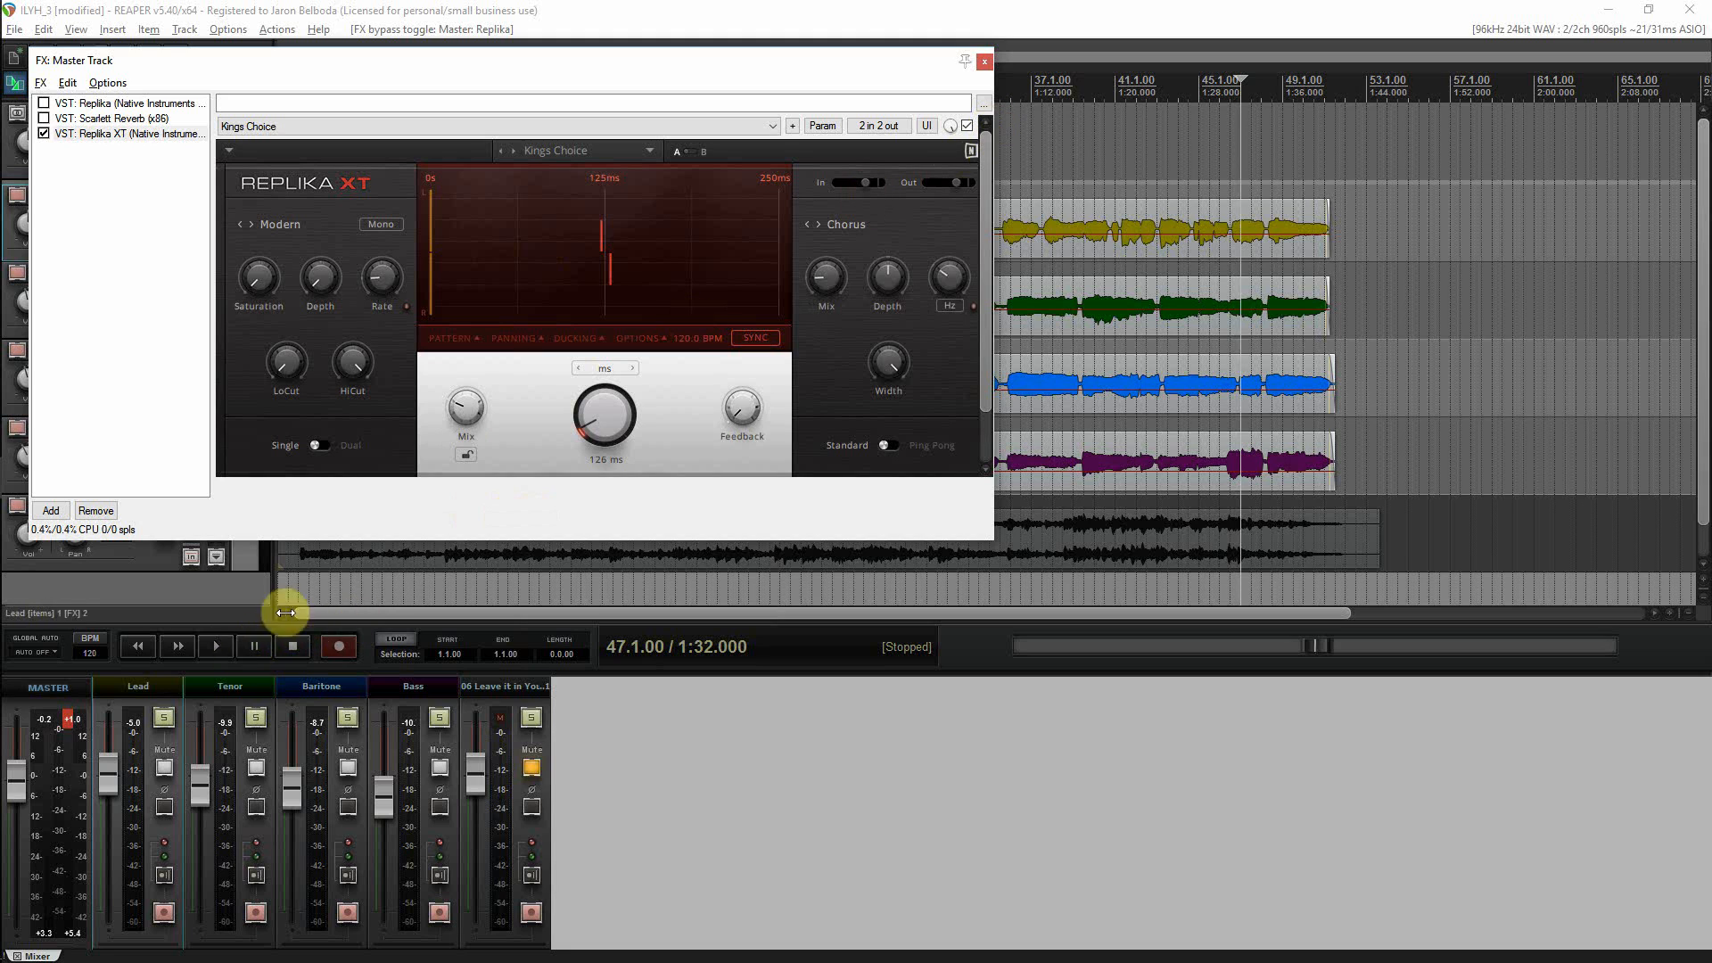
left_click(420, 585)
key("space")
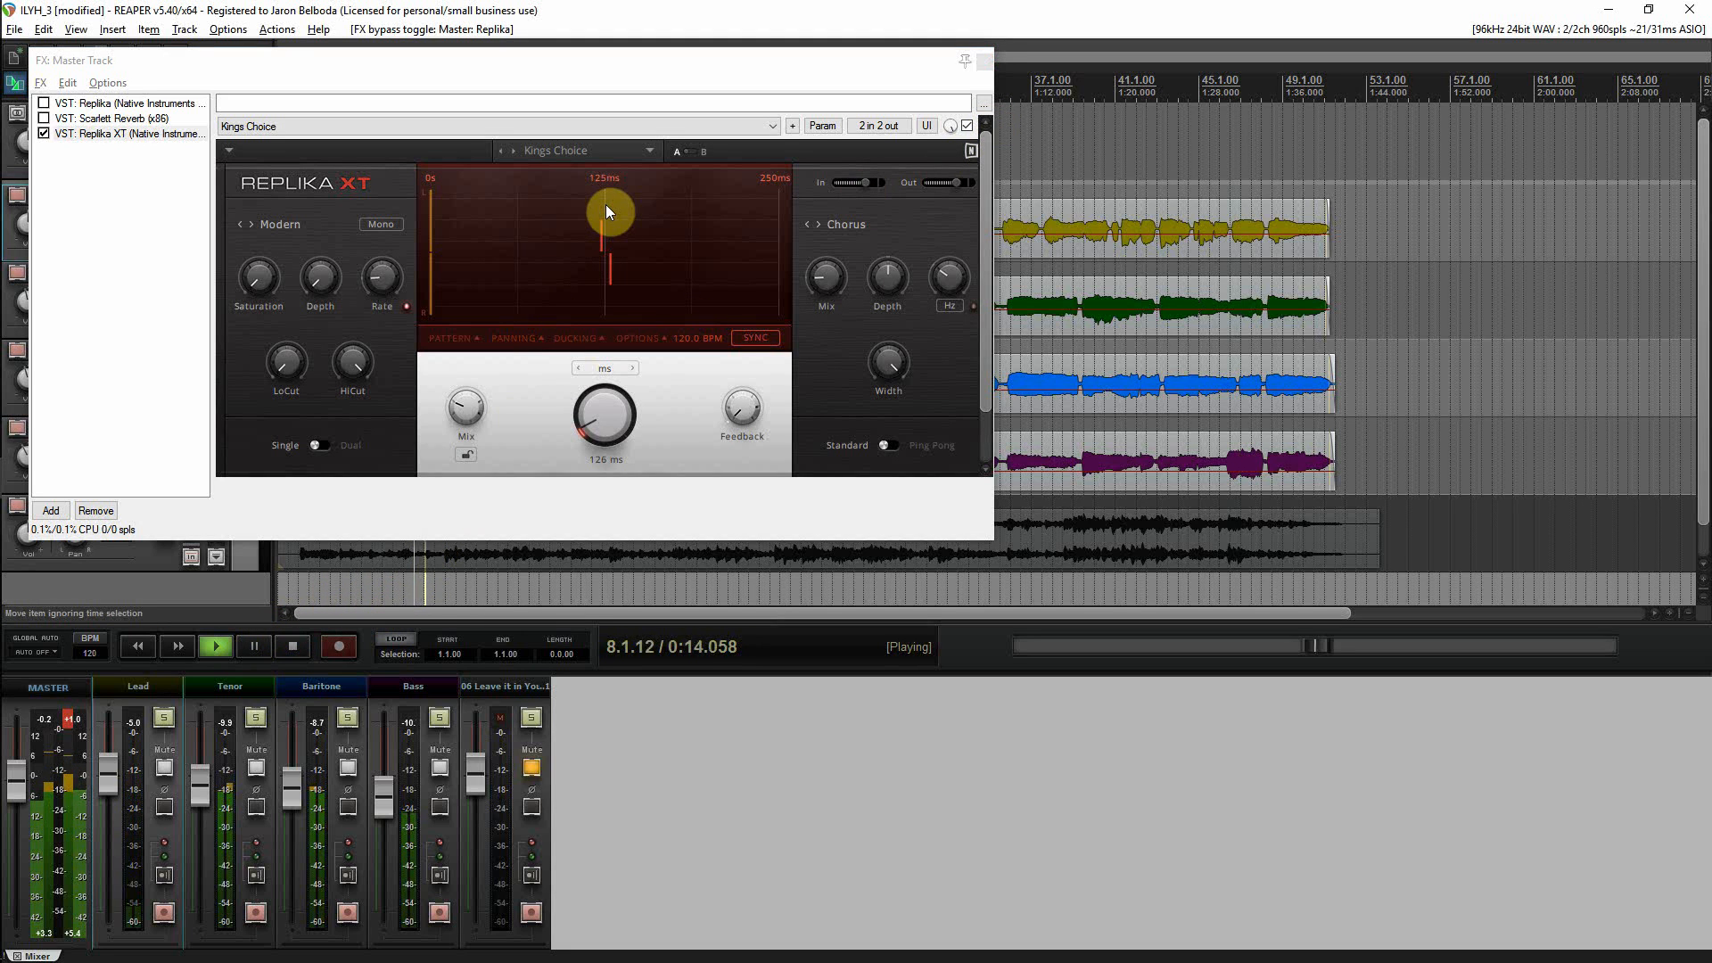
- Switch Replika XT to the Soft Vocal preset and restart playback from 7.3.00 to hear it
left_click(651, 148)
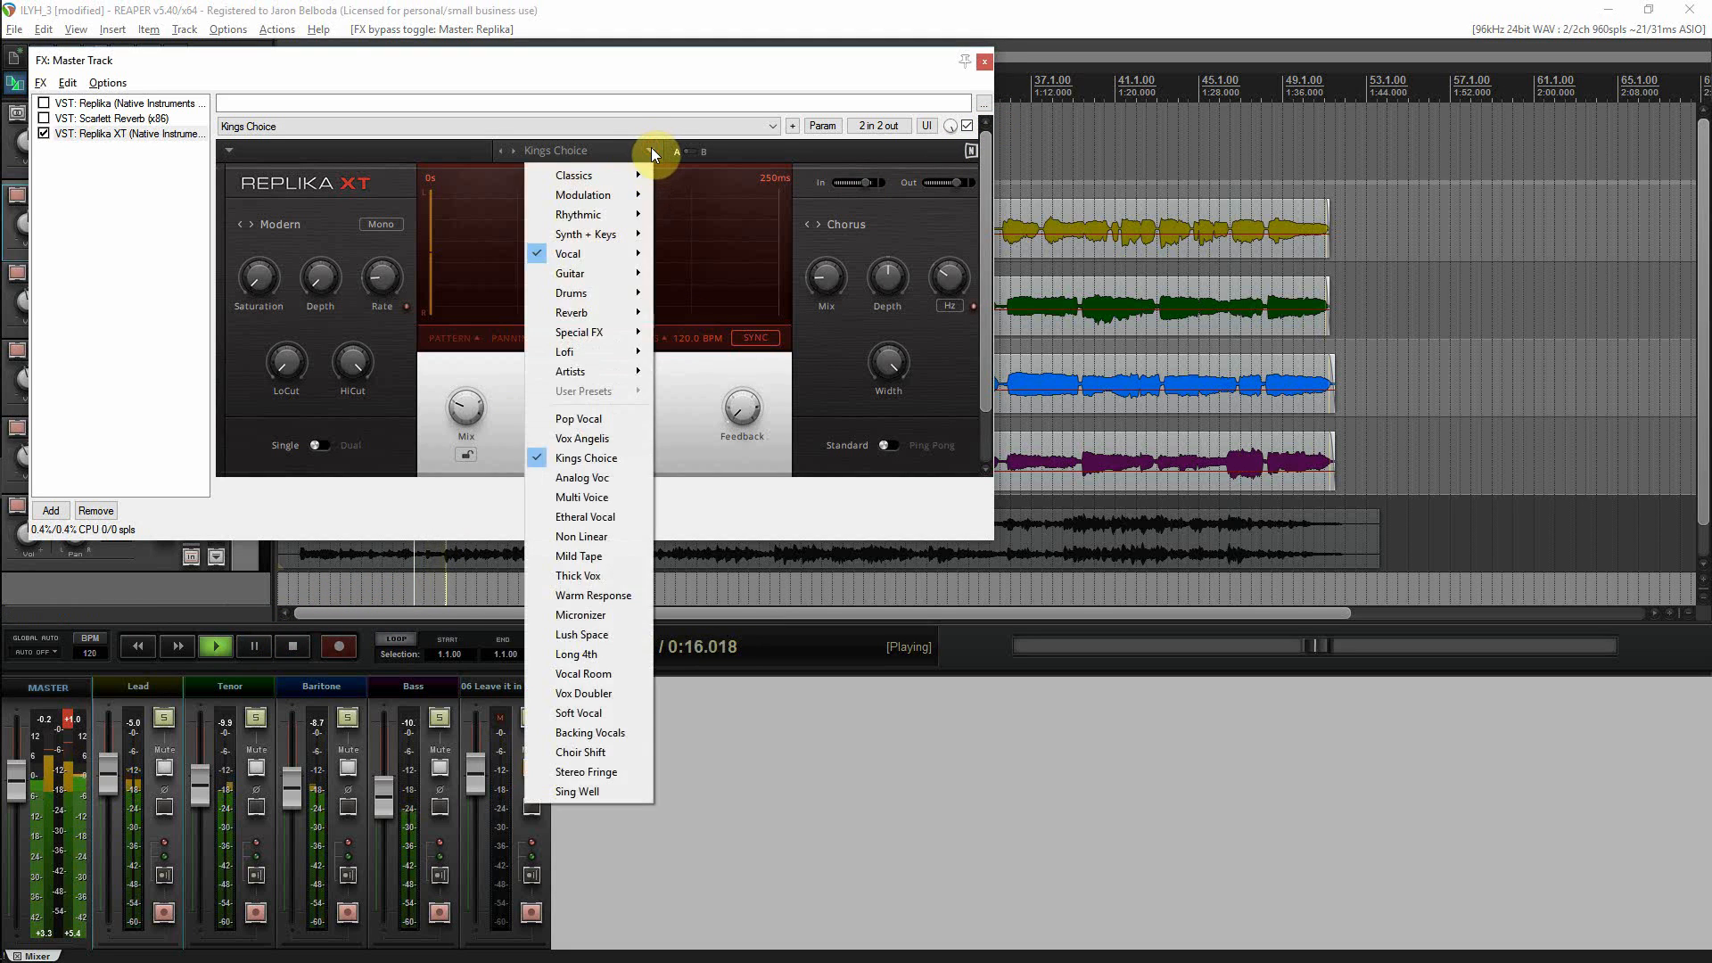
mouse_move(618, 259)
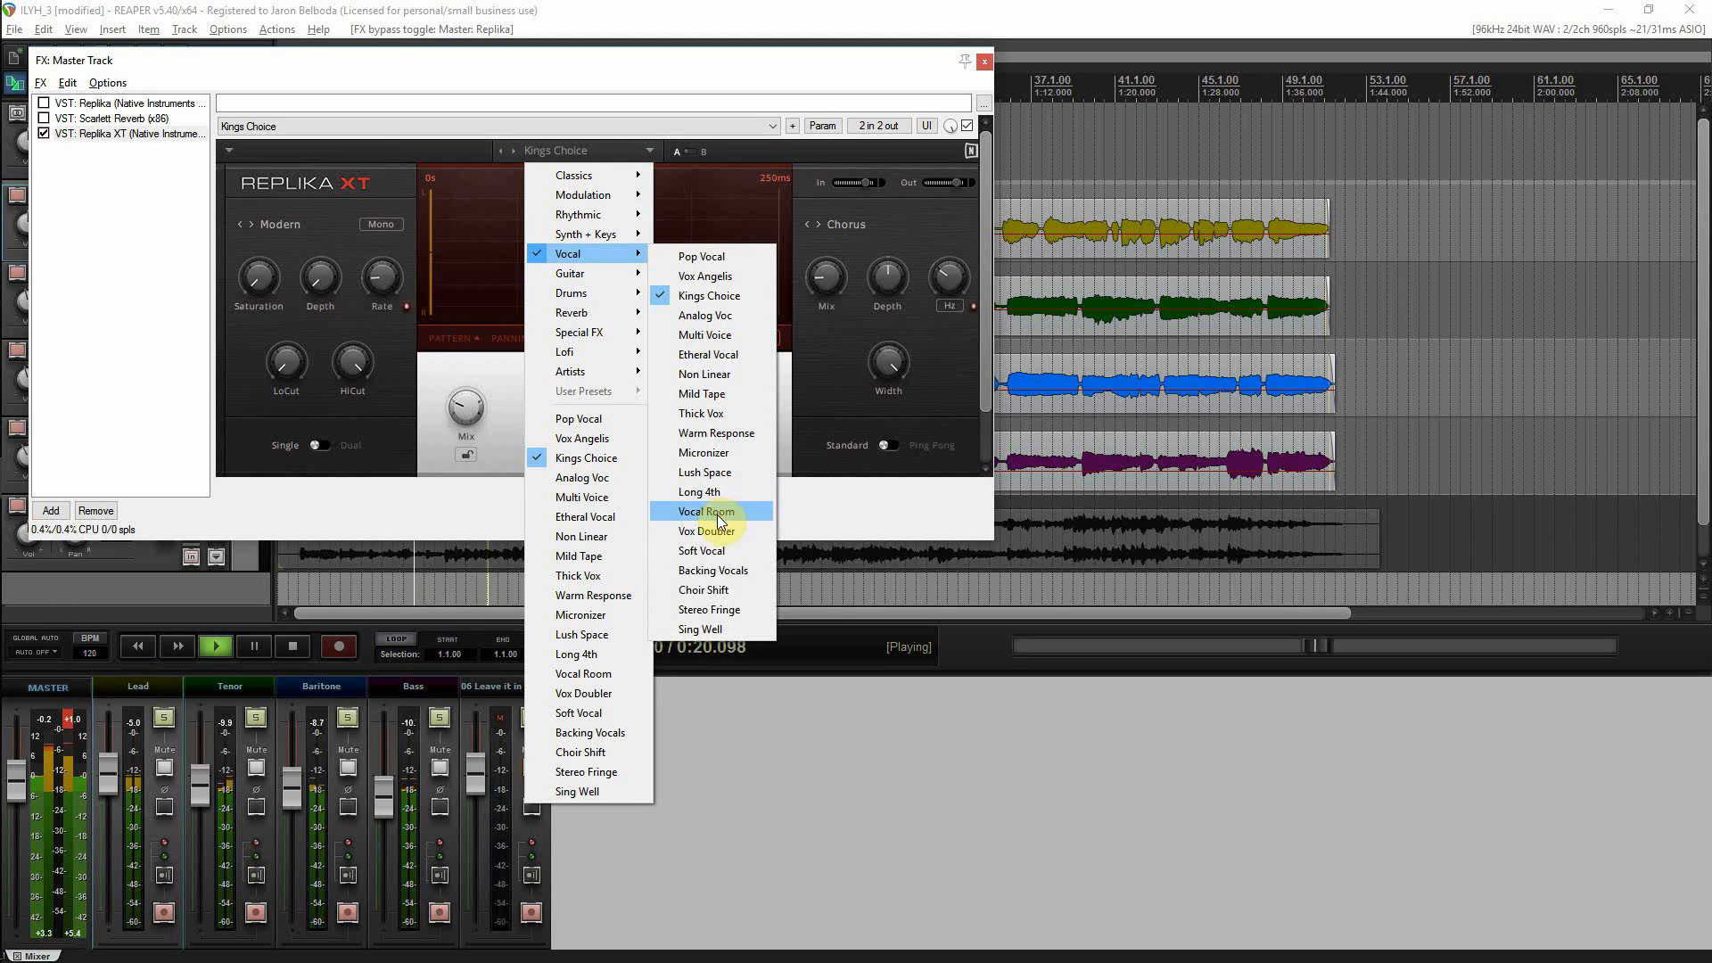
left_click(702, 550)
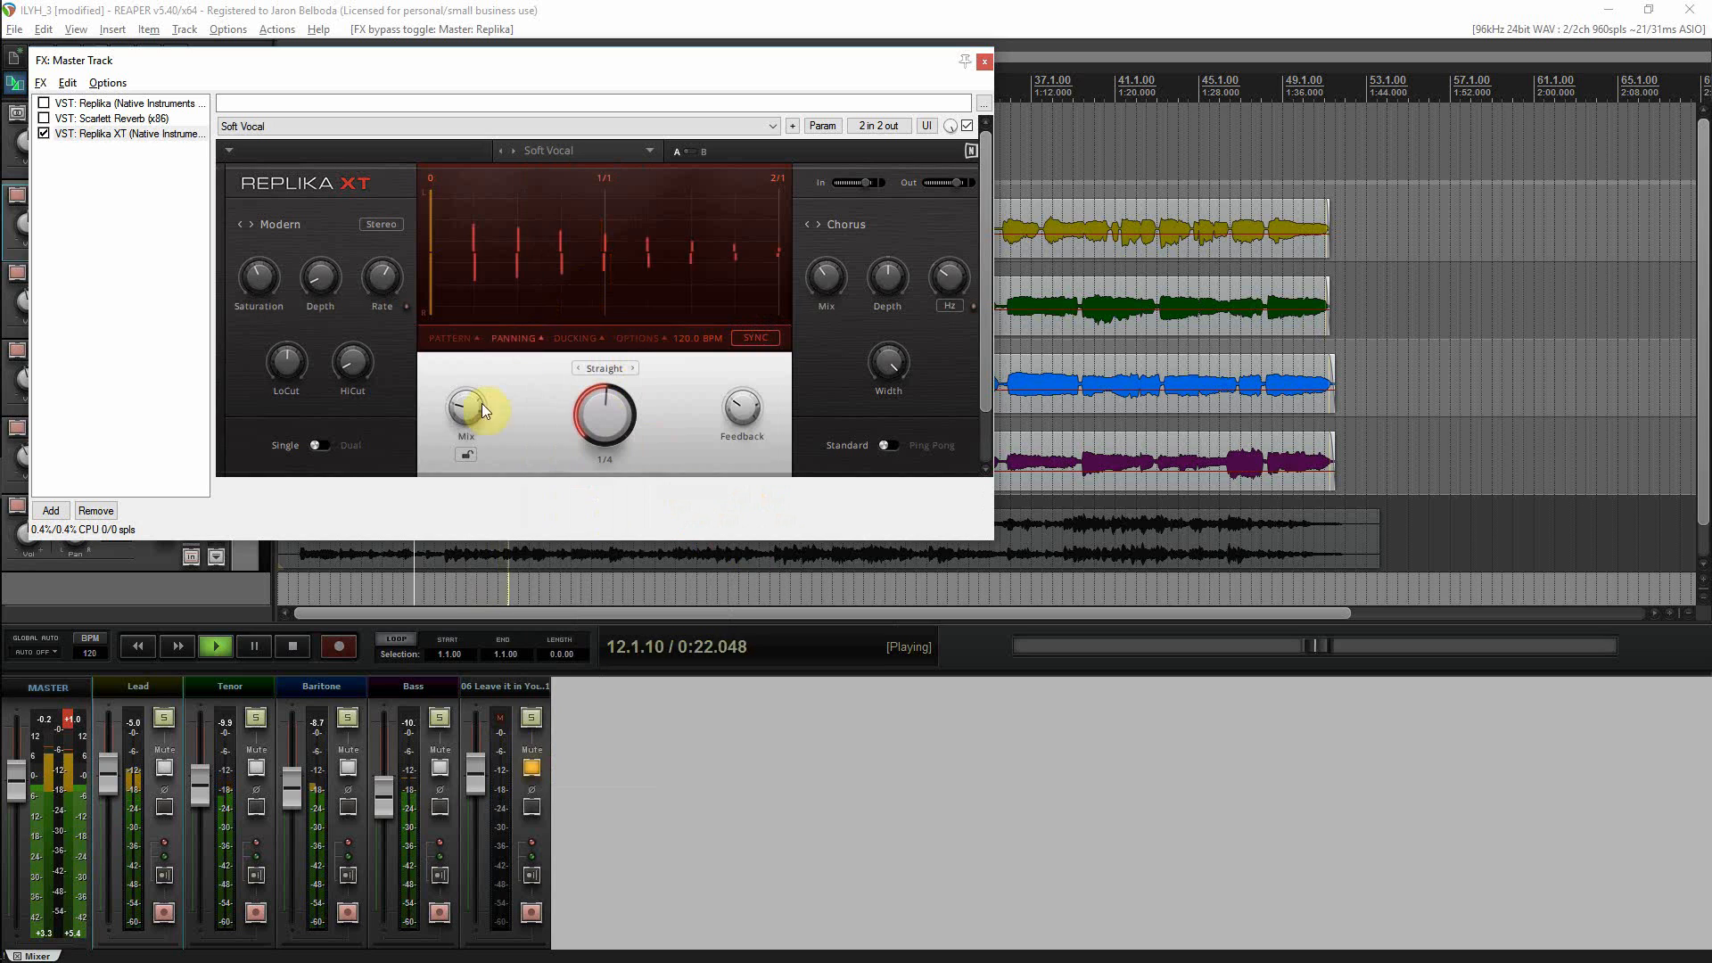
left_click(292, 644)
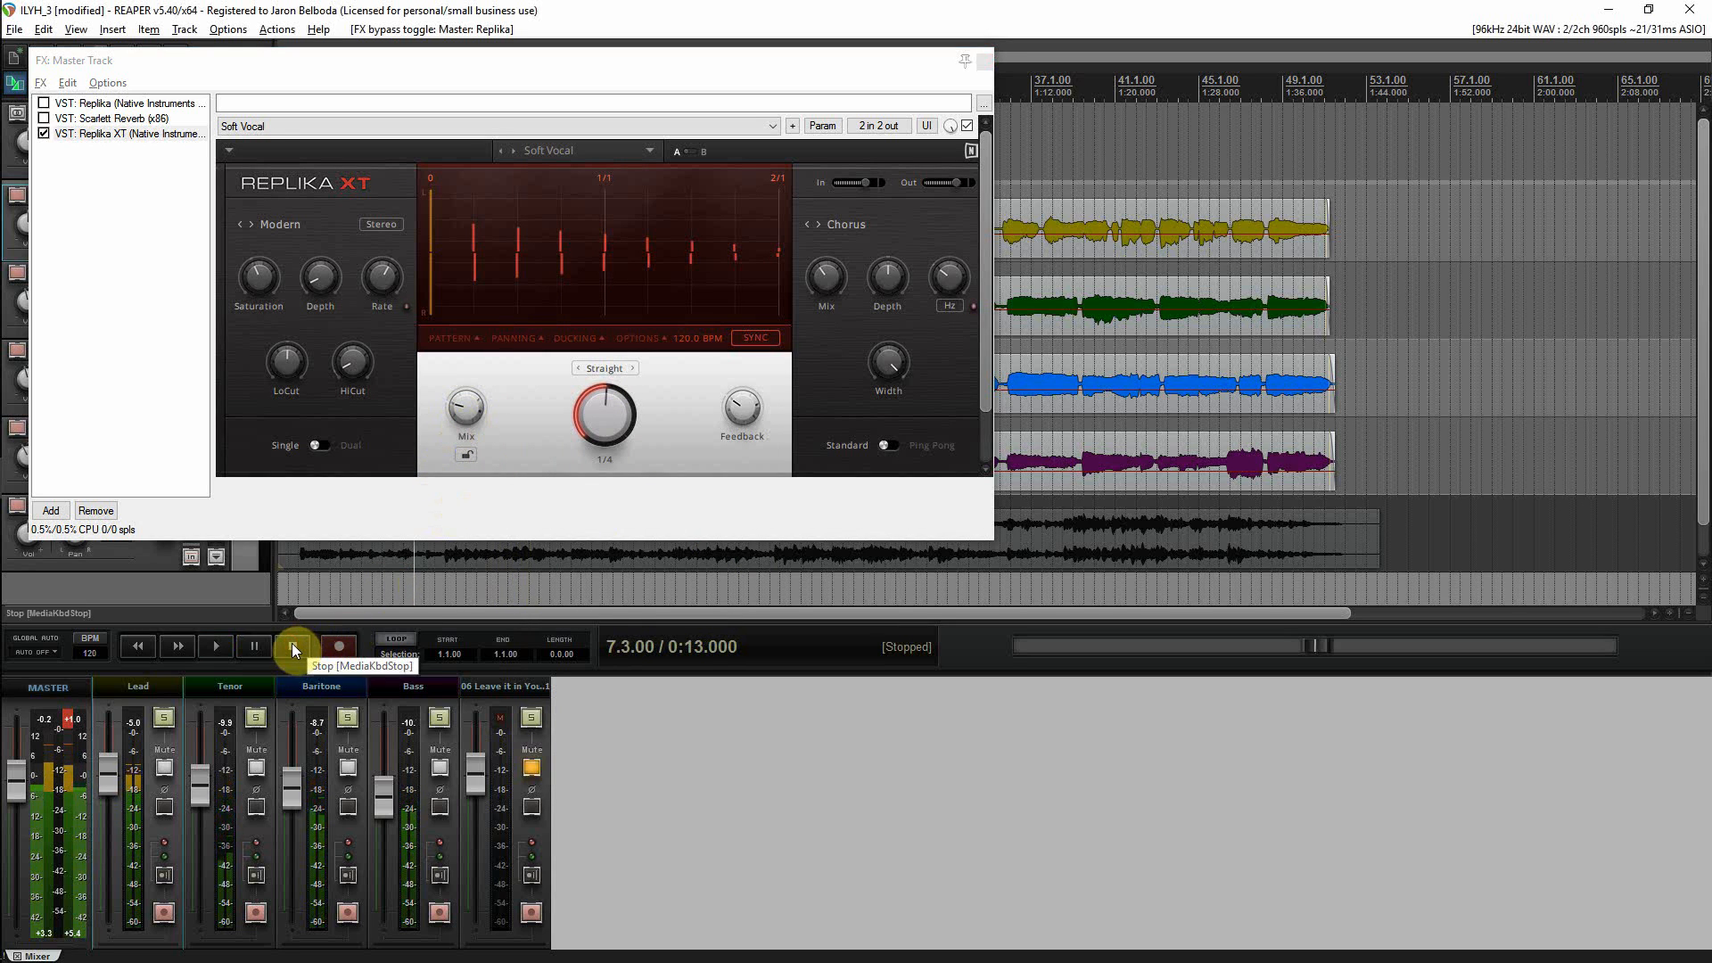
left_click(215, 645)
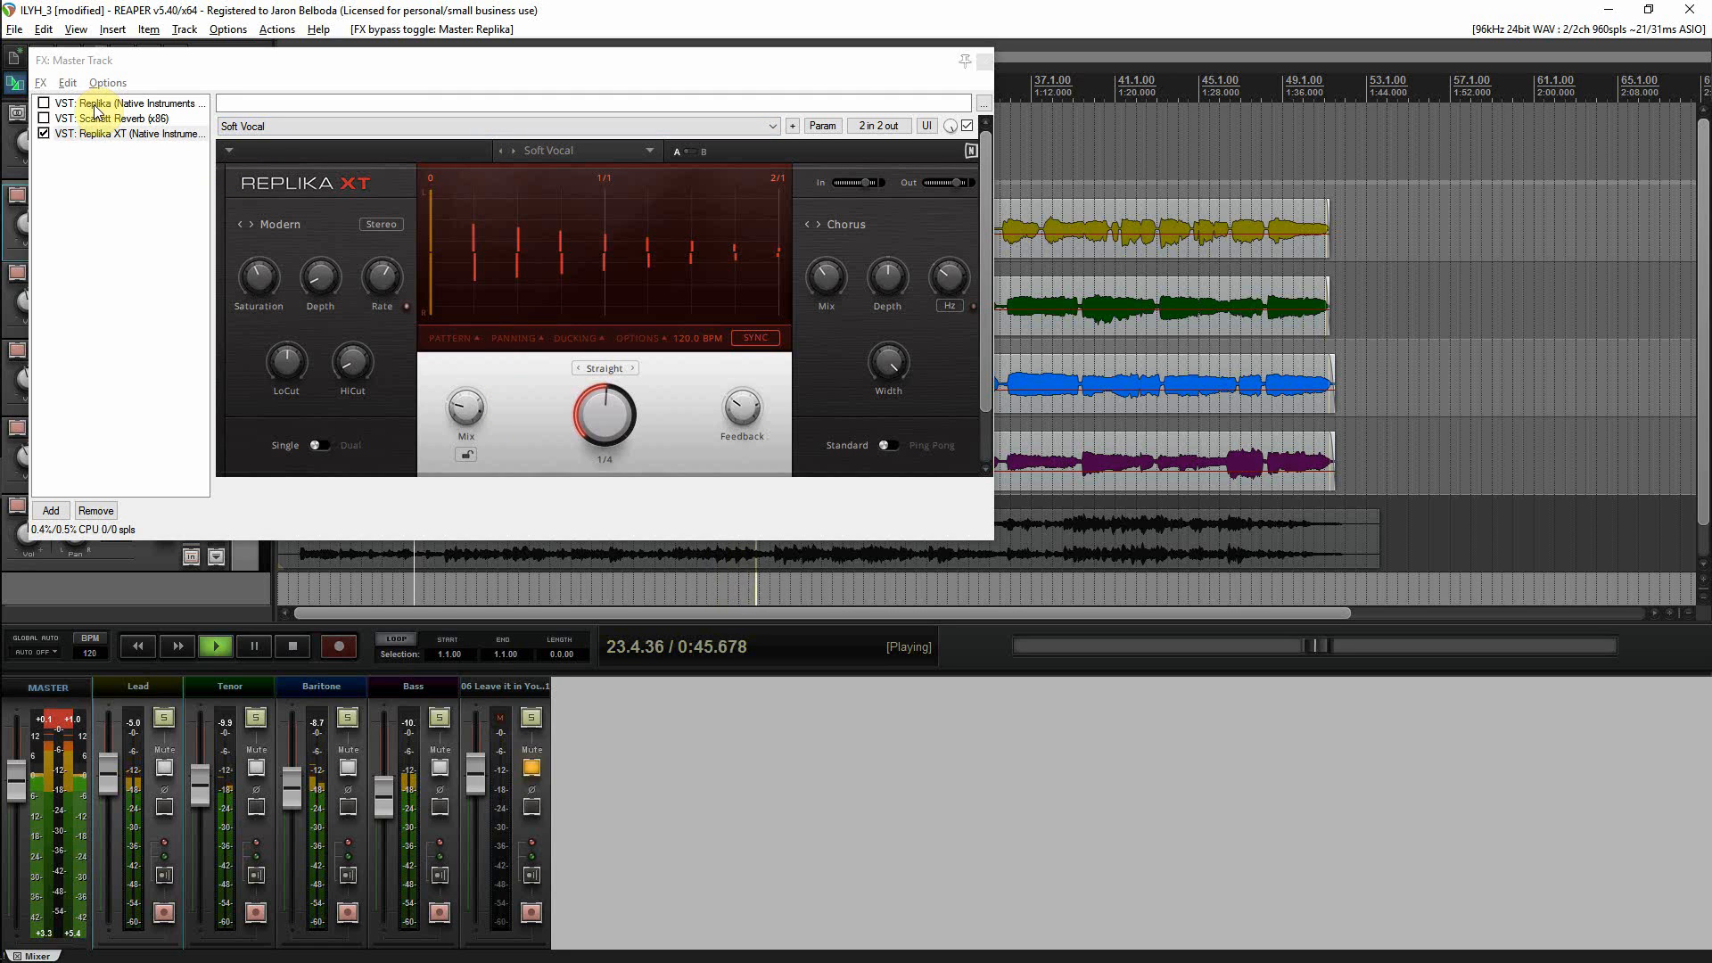
- Add the Scarlett Compressor to the master track's effects, raise its threshold, and close its interface
left_click(52, 511)
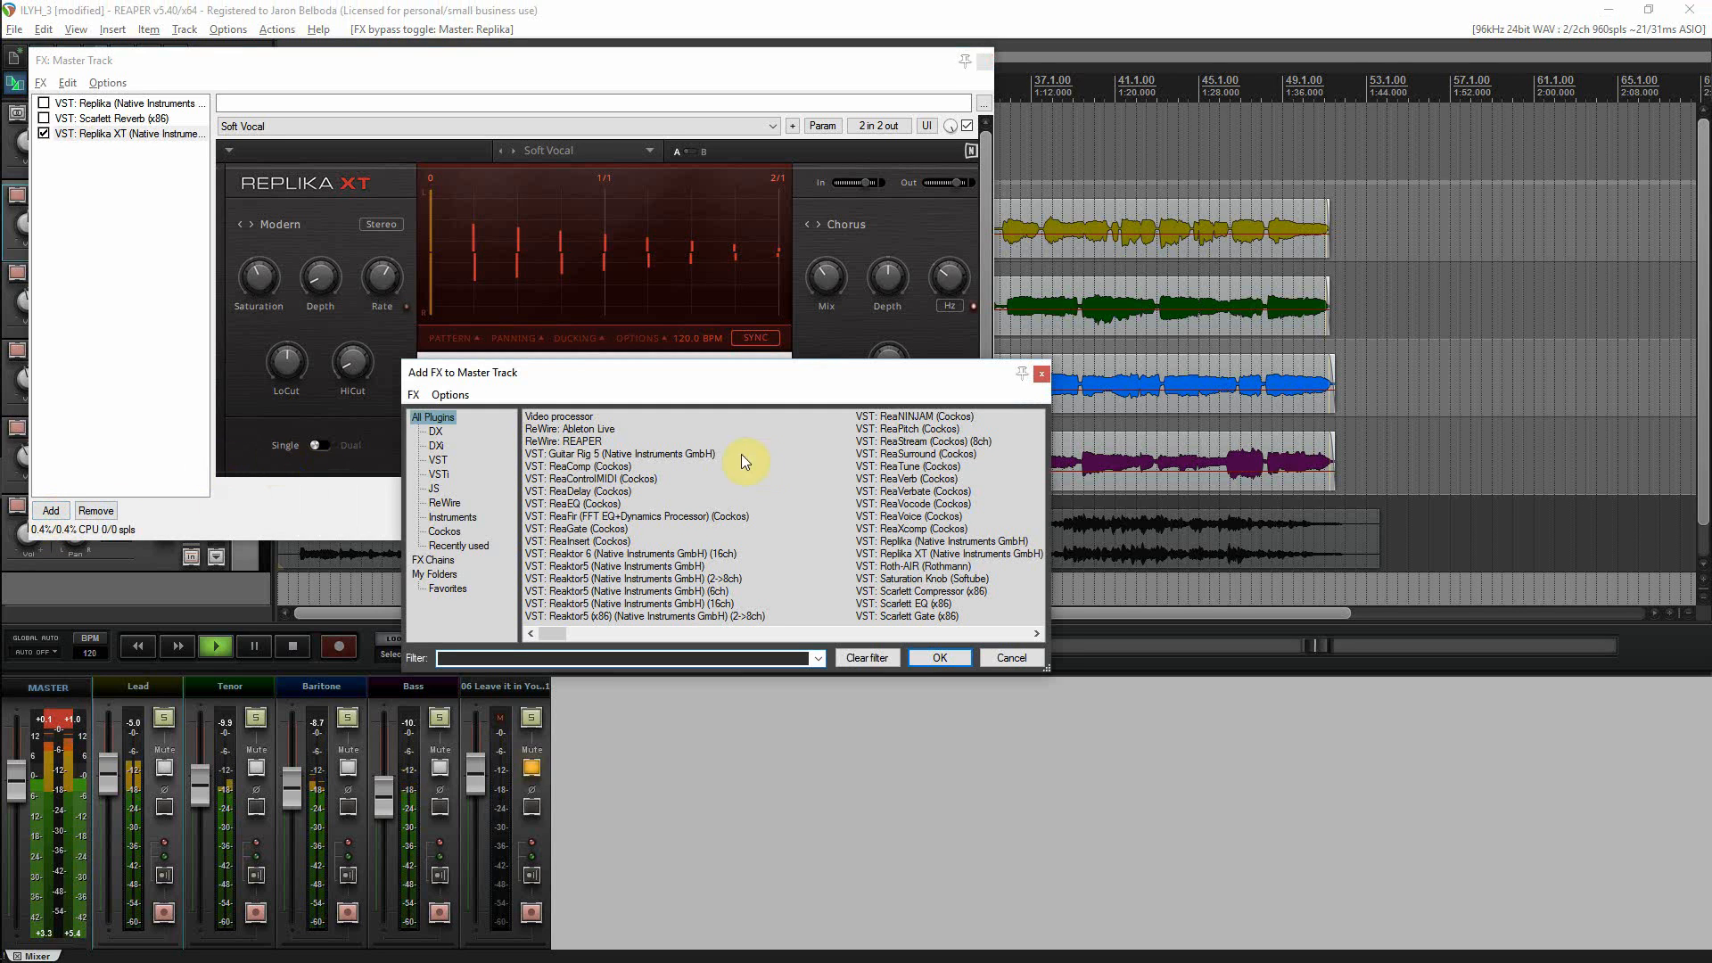
double_click(922, 592)
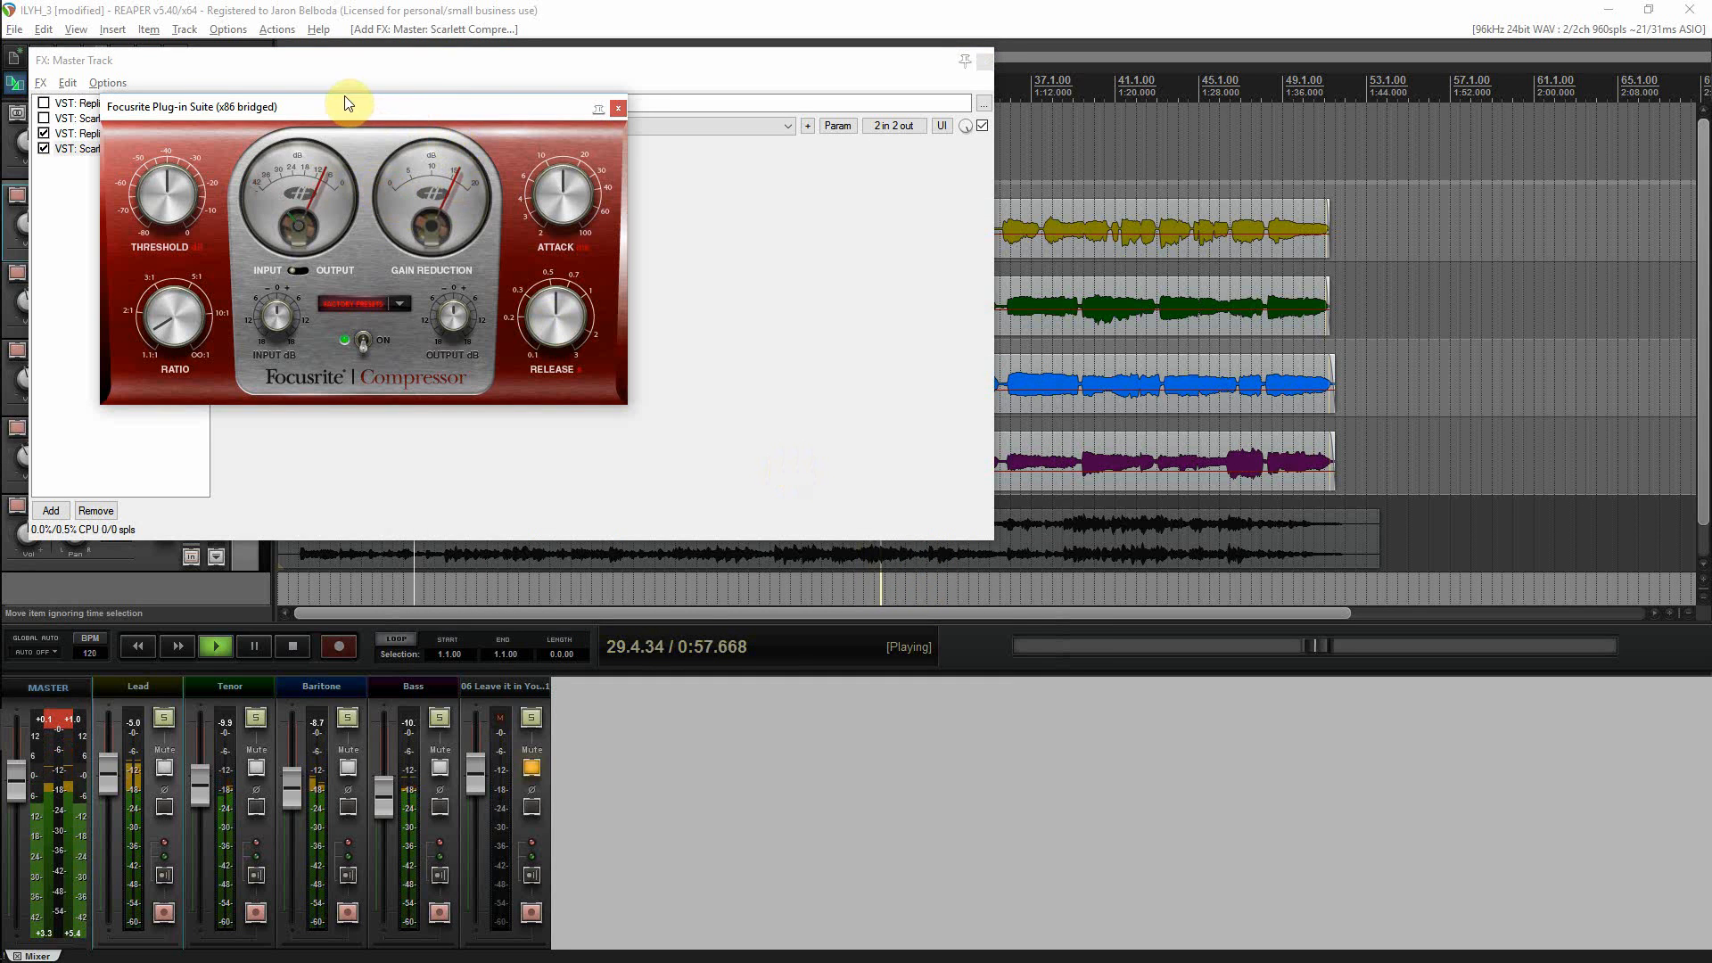
left_click_drag(173, 217, 169, 173)
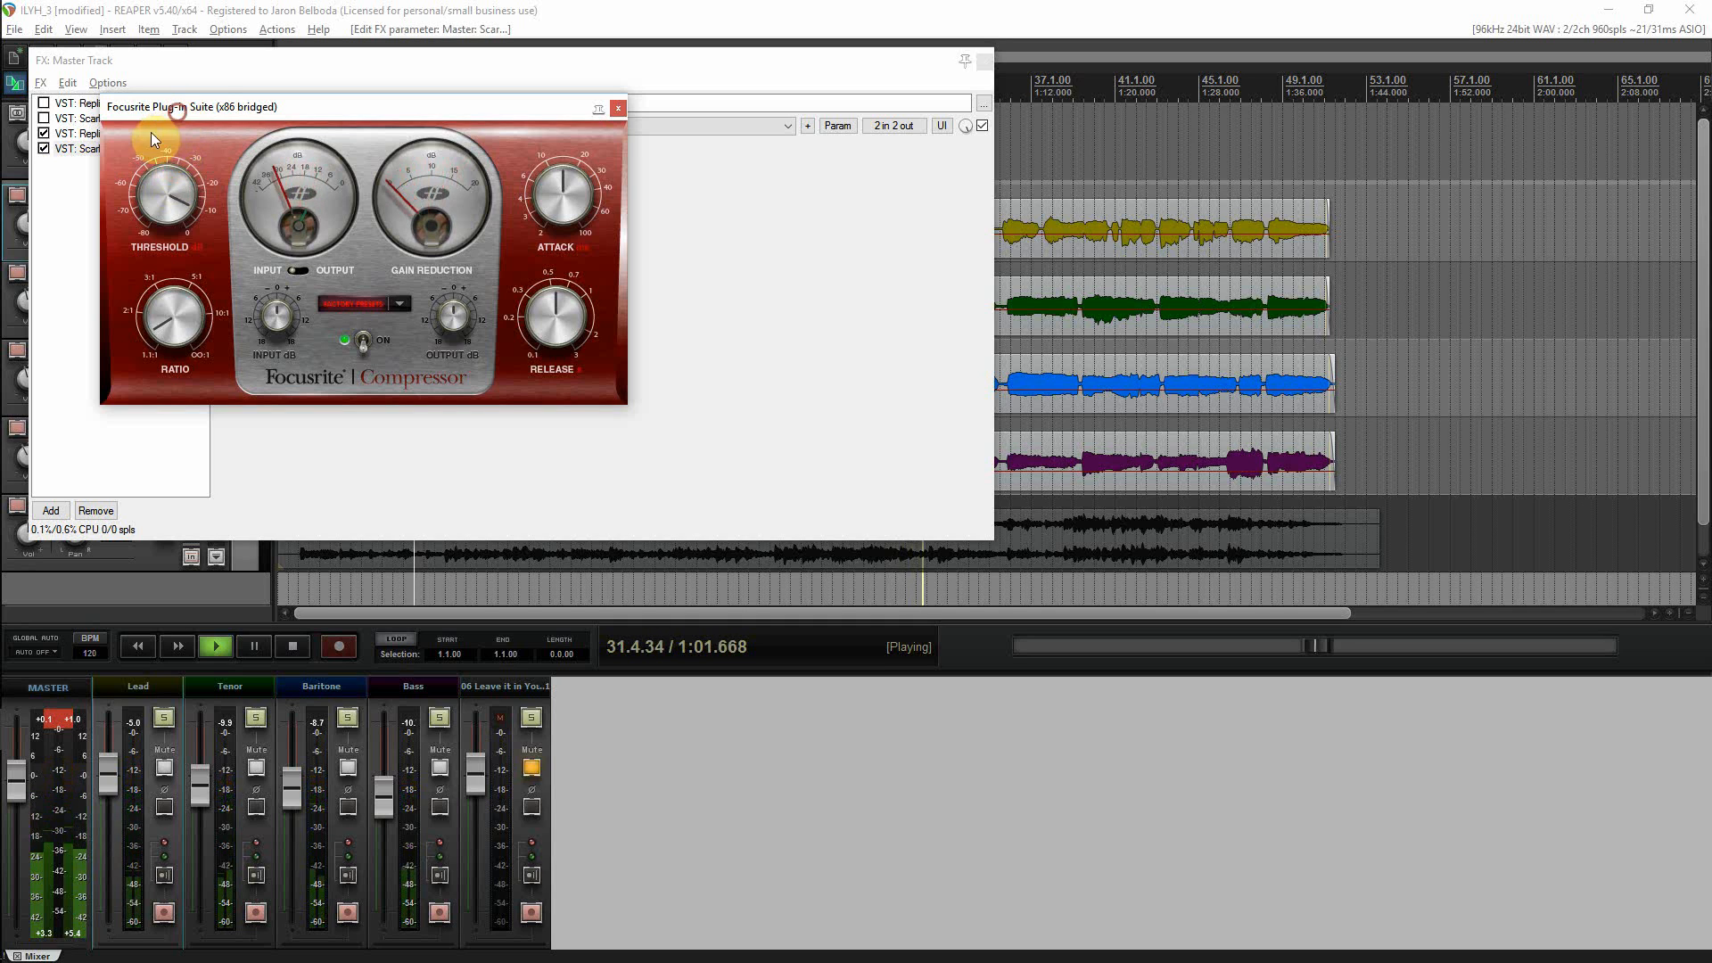
left_click(617, 110)
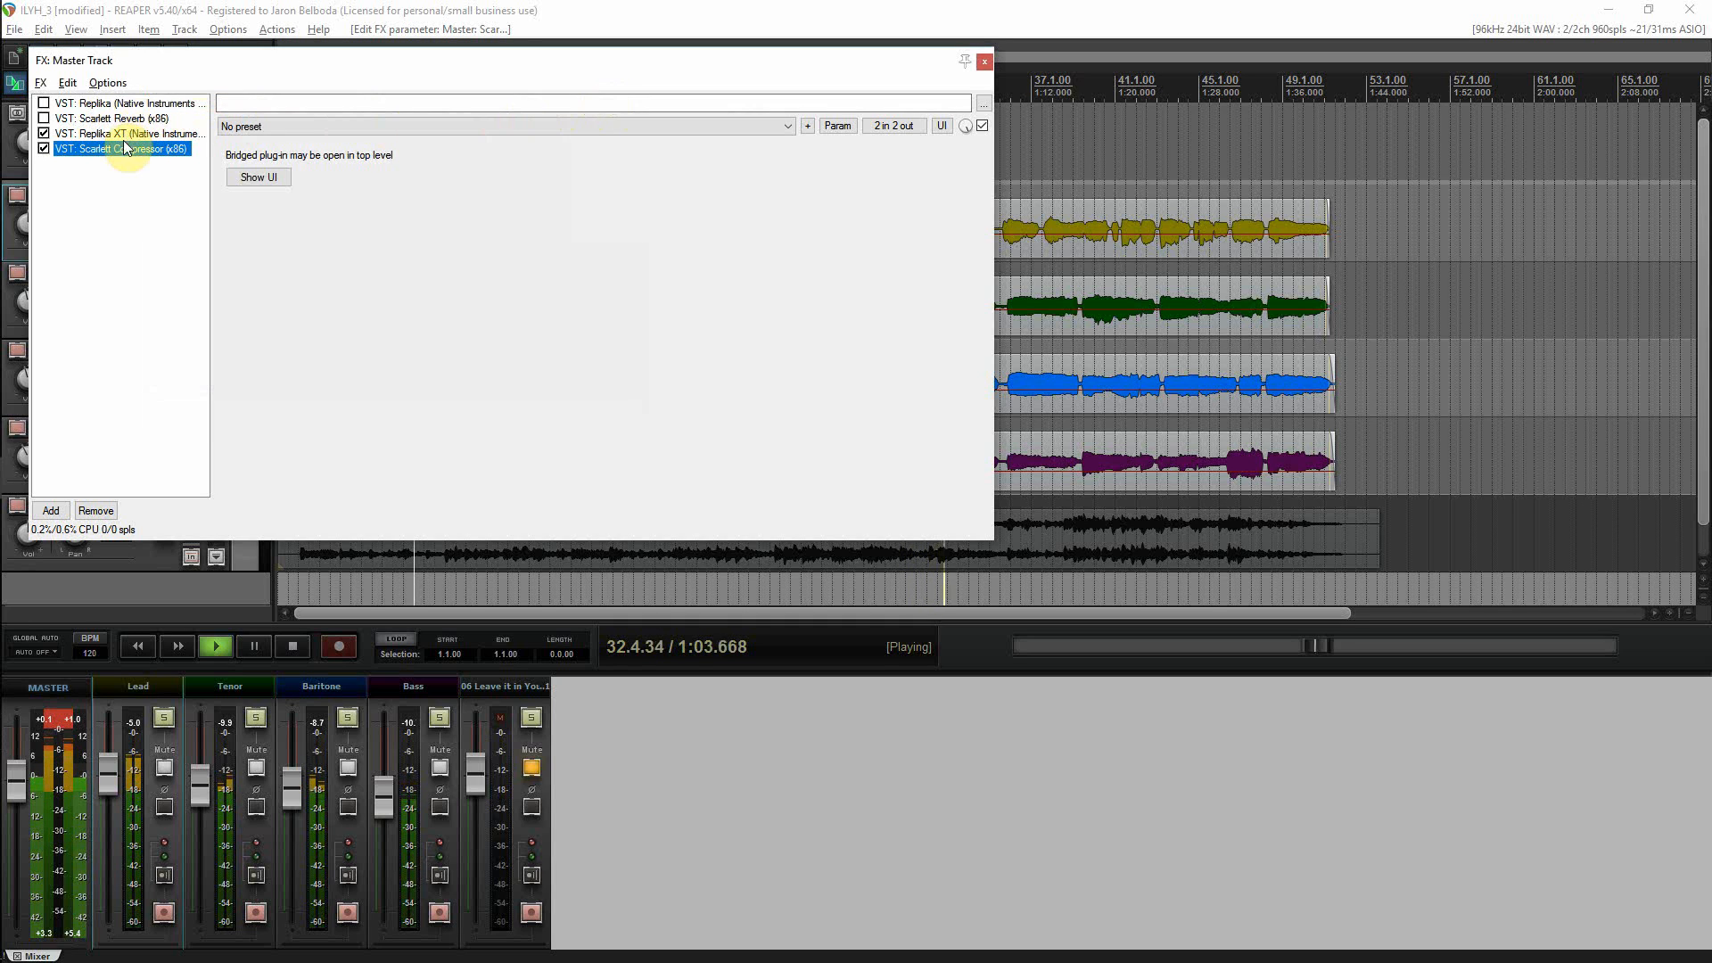
- Move the Scarlett Compressor ahead of Replika XT in the master effects chain and check its meters during playback
left_click_drag(121, 148, 126, 134)
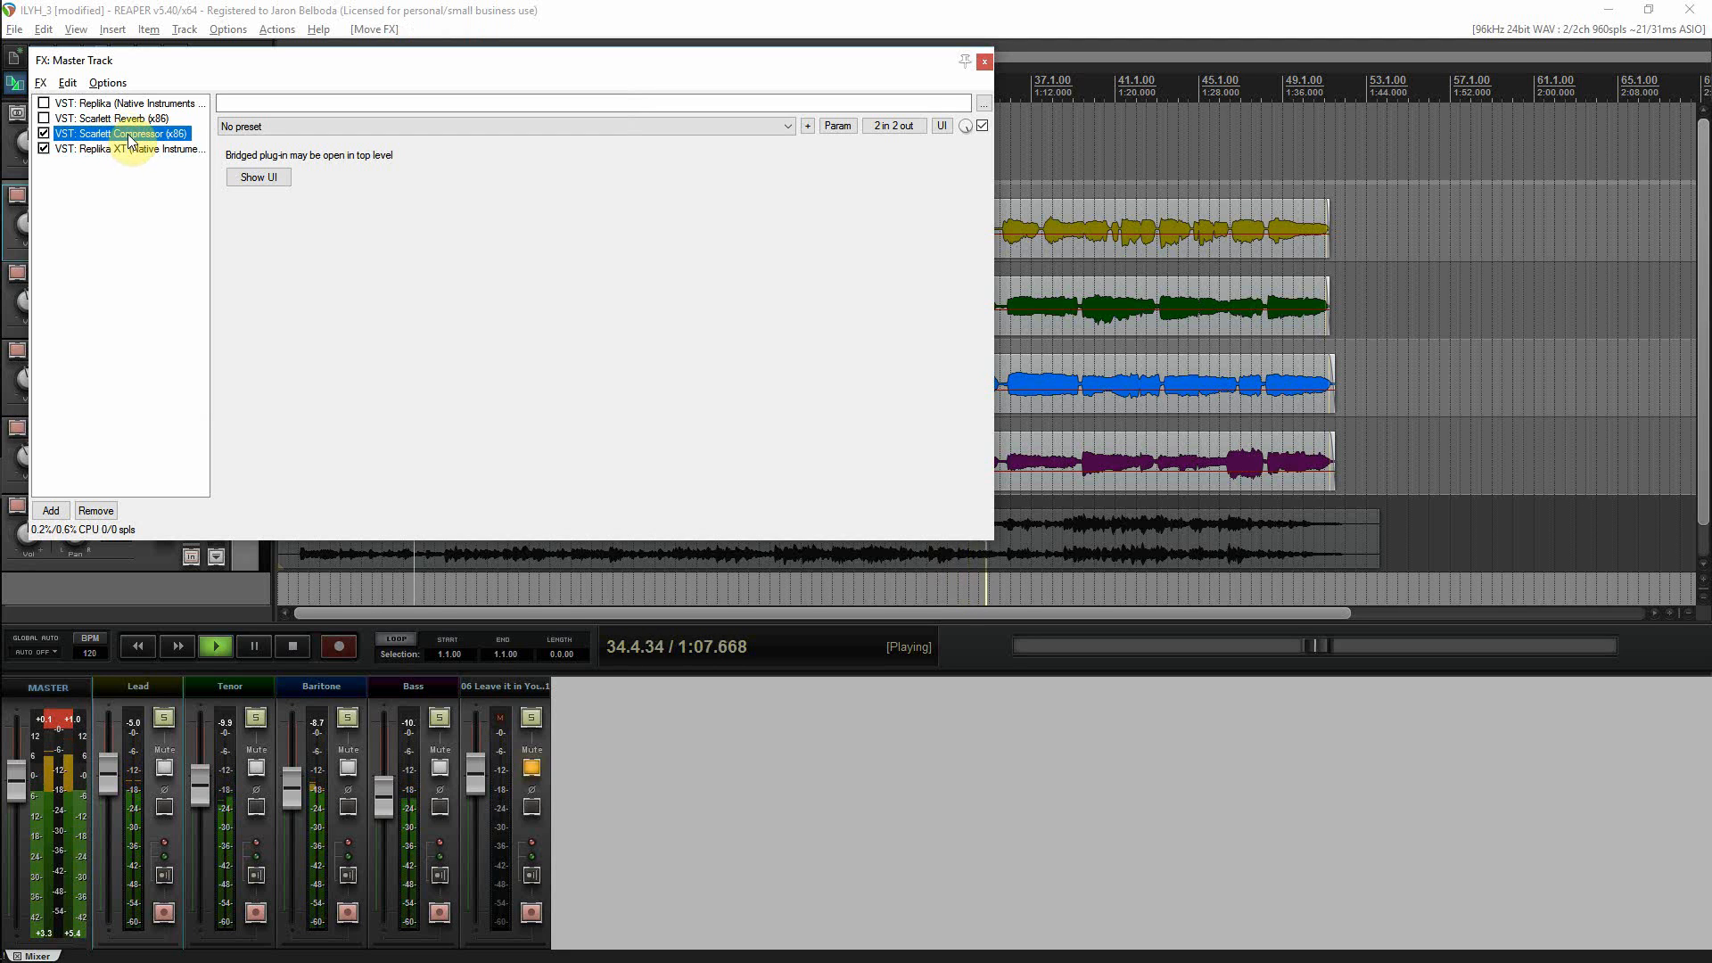
left_click(259, 177)
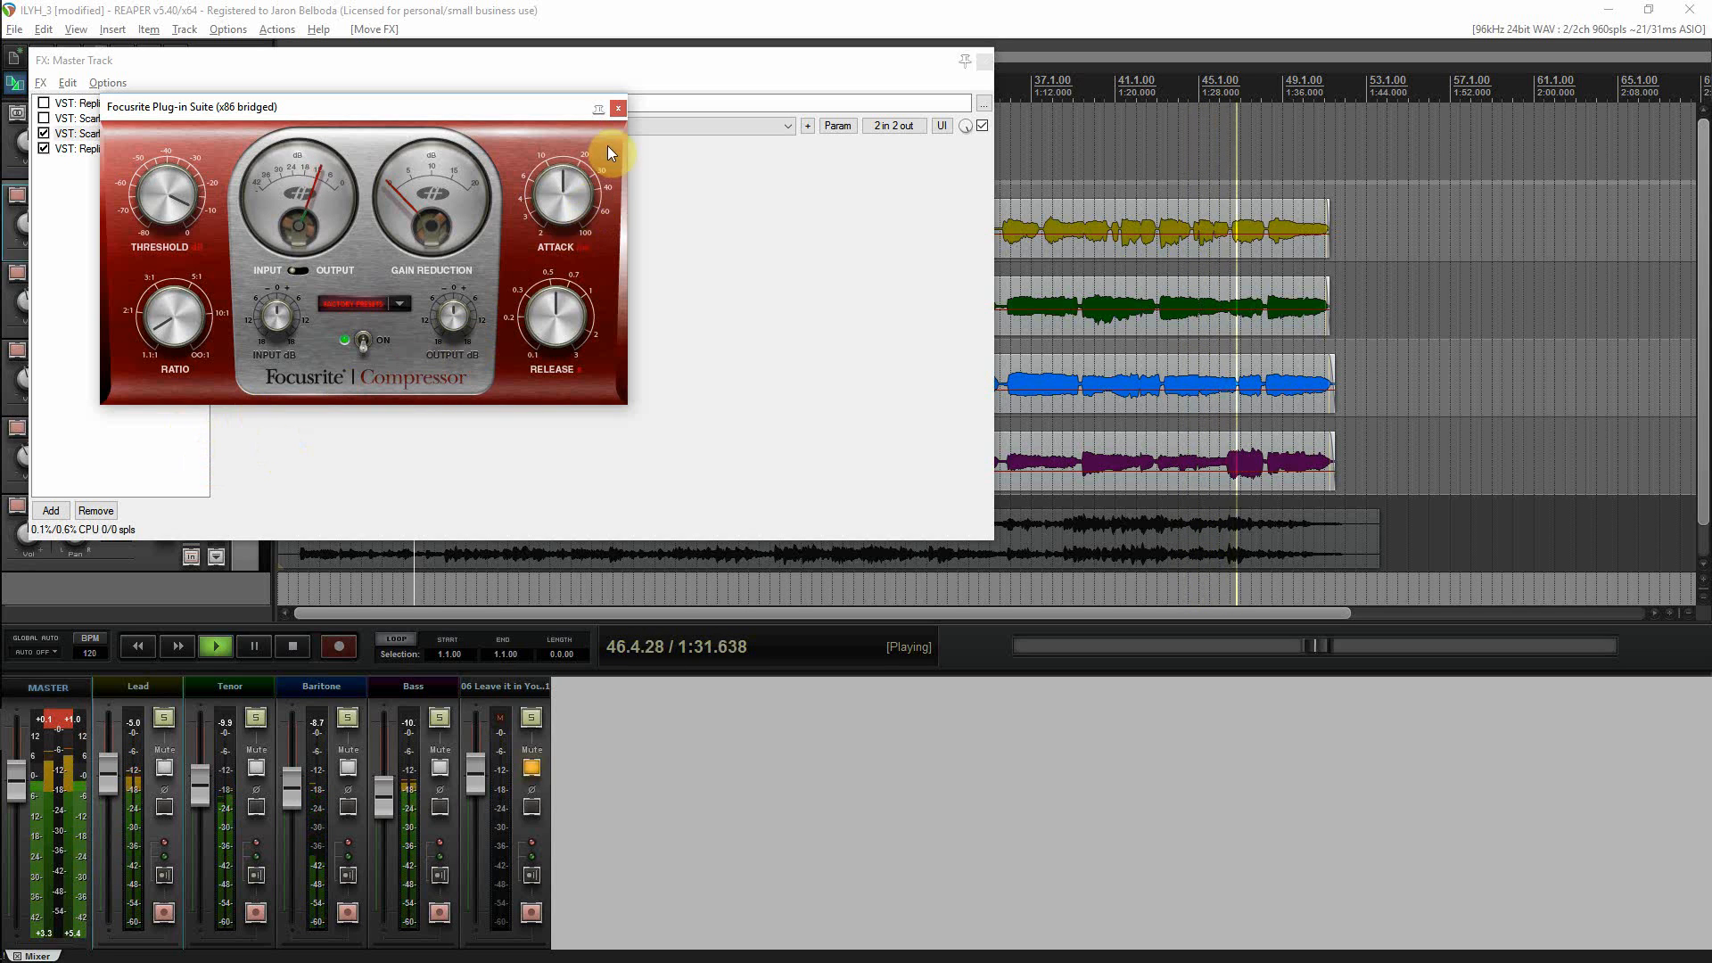
left_click(618, 108)
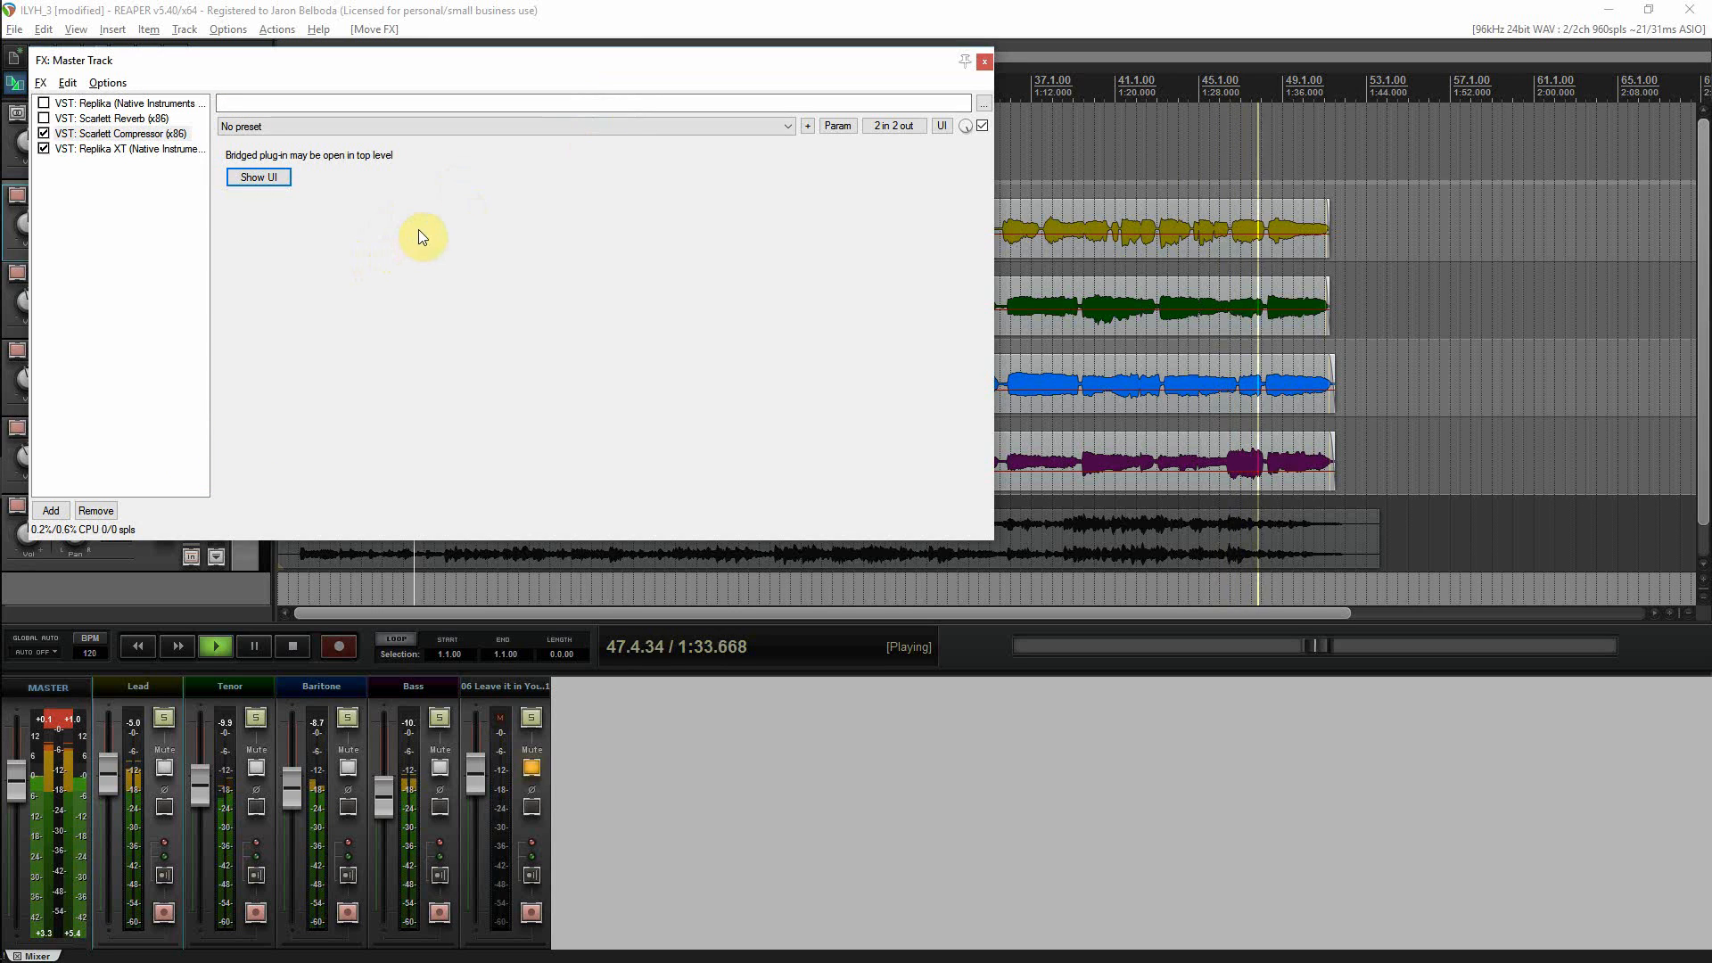
left_click(986, 63)
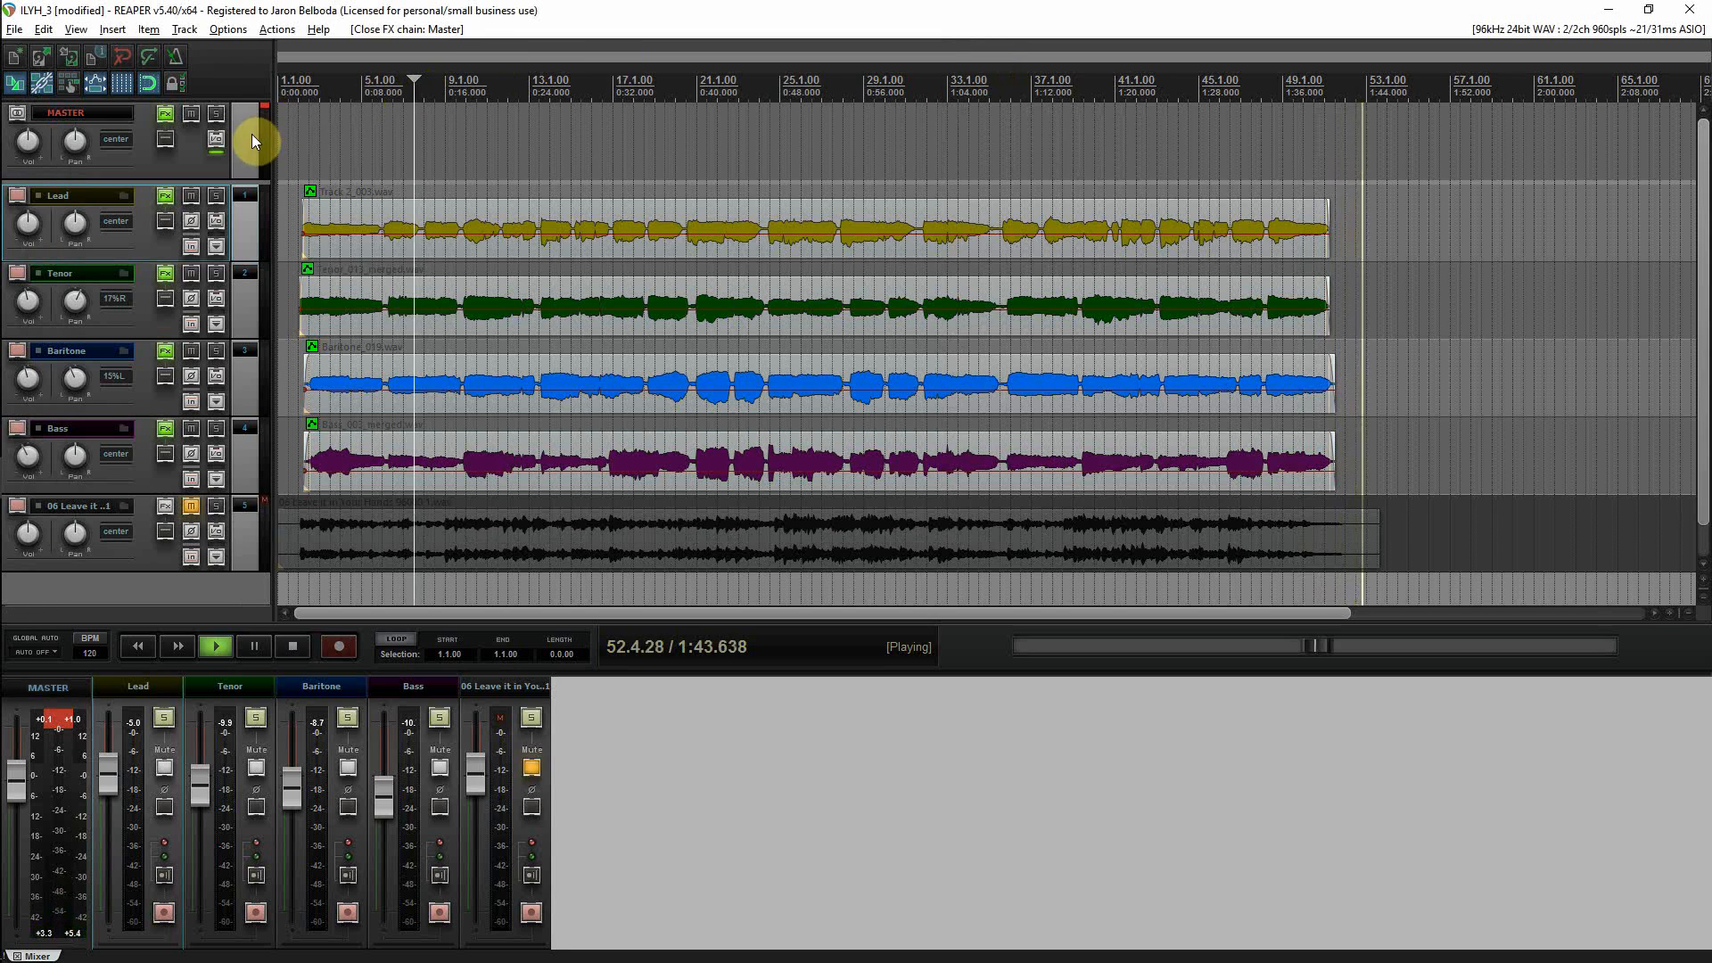
- Stop playback, review Replika XT's Soft Vocal settings on the master track, and save the project
key("space")
left_click(170, 115)
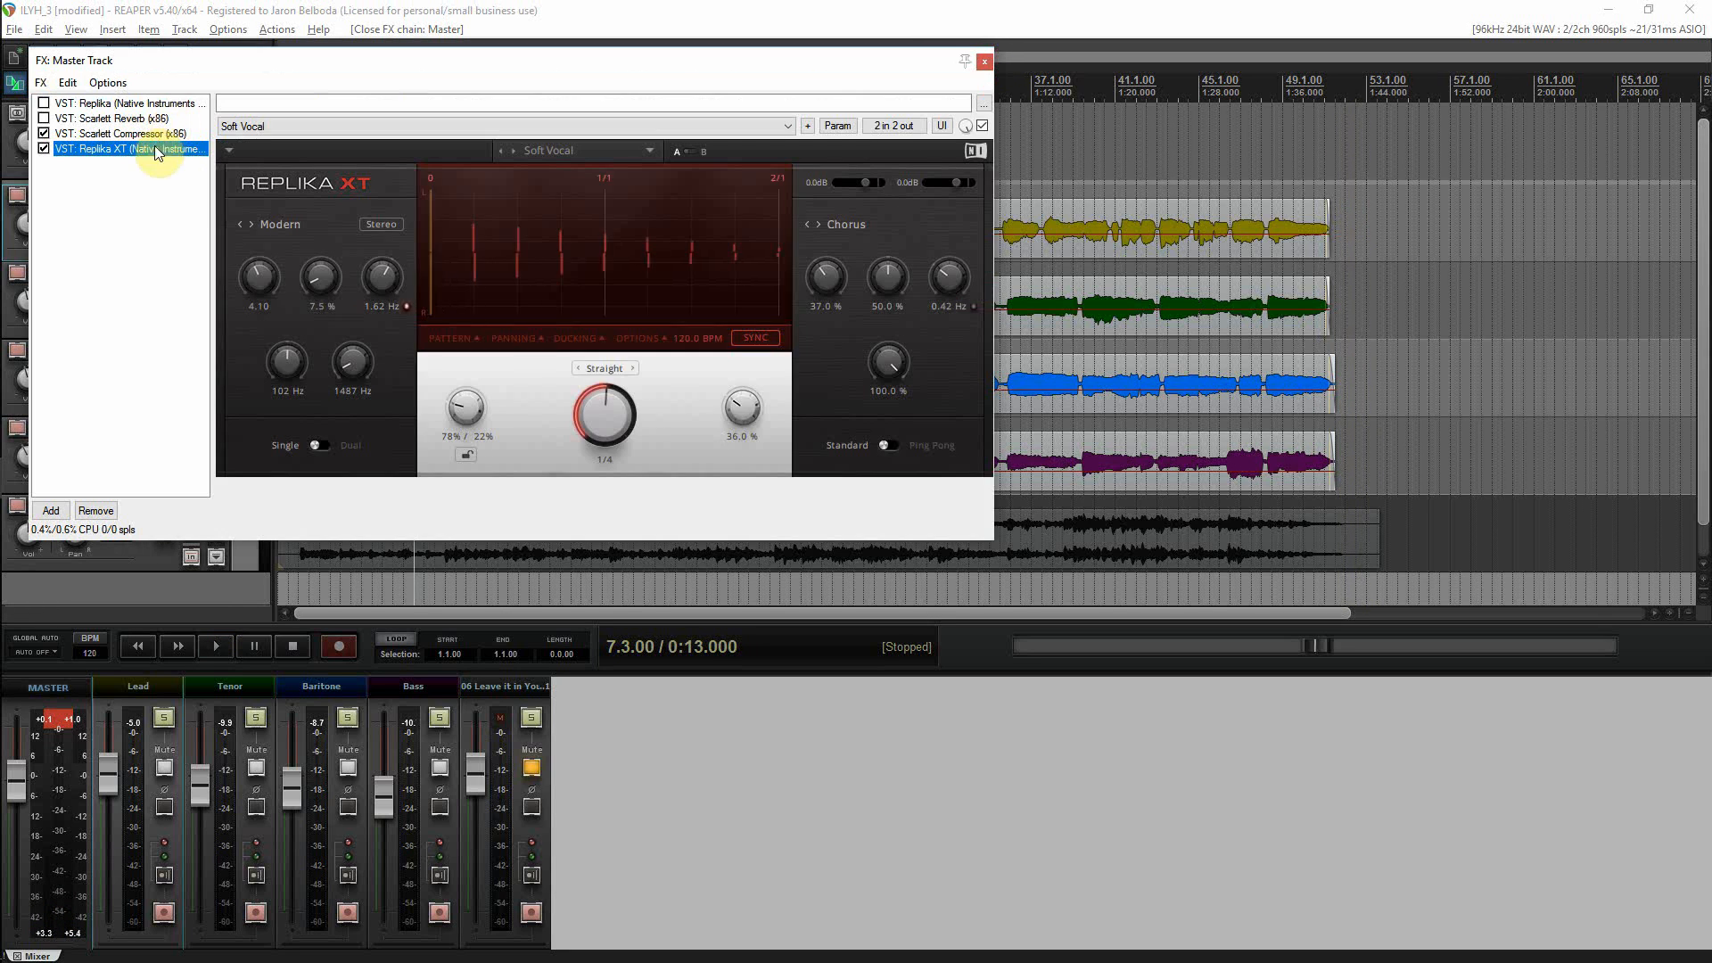
left_click(509, 392)
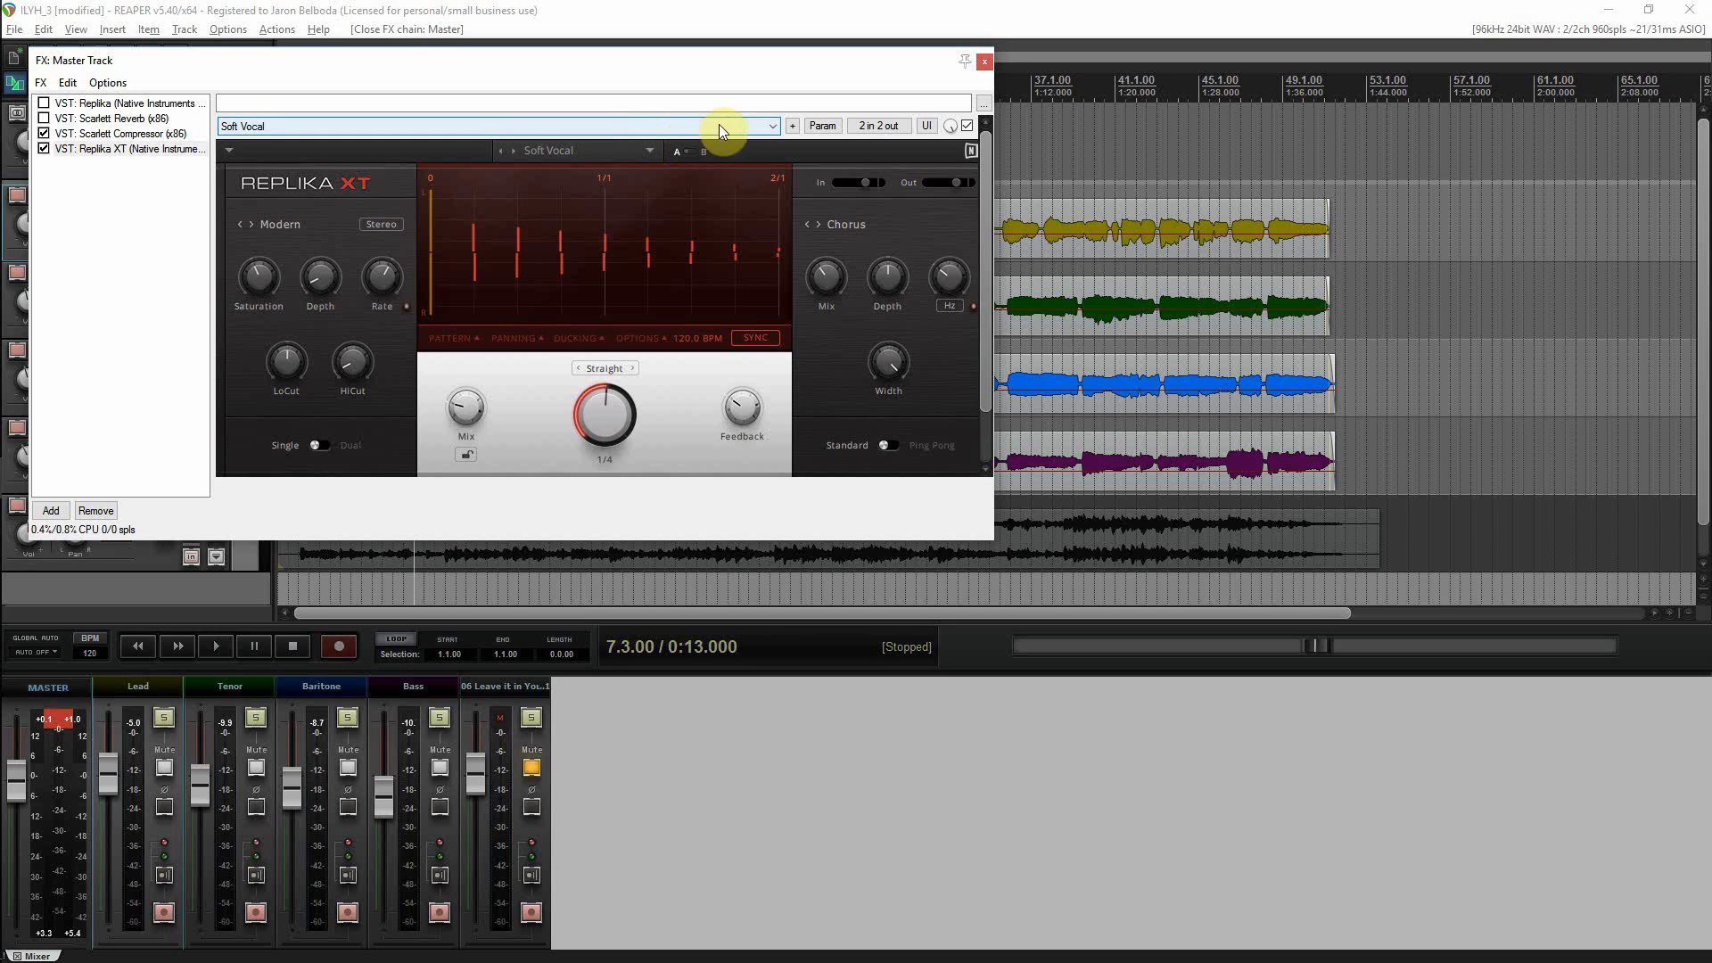
left_click(986, 63)
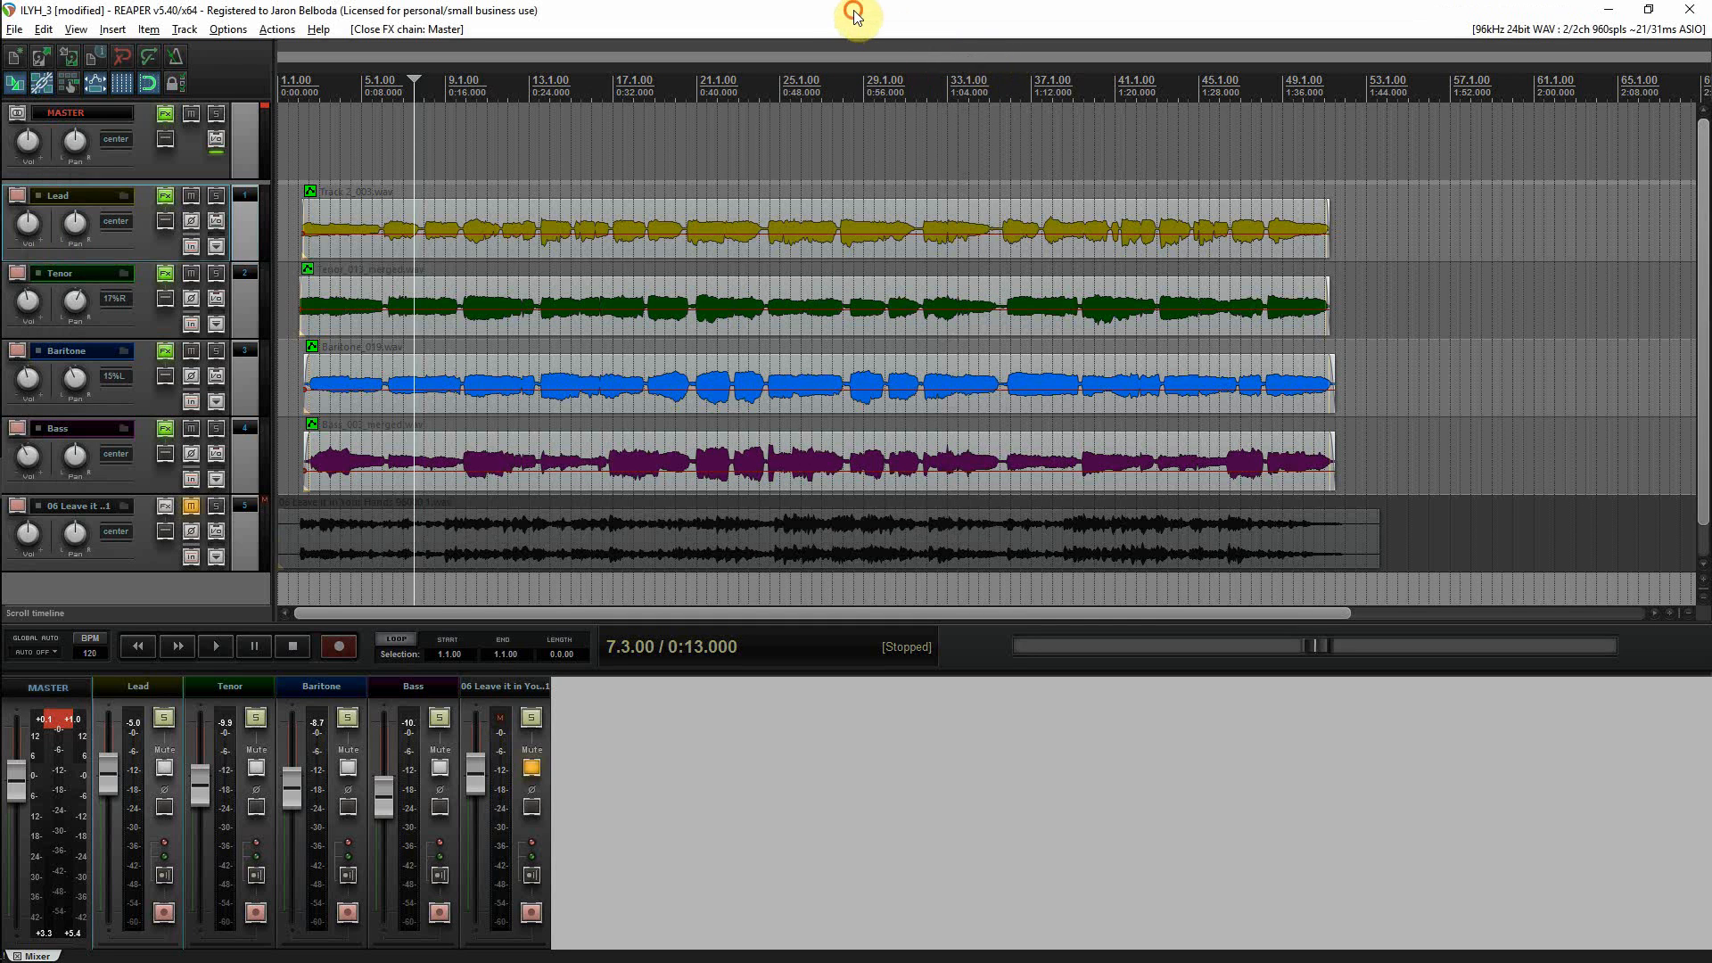
key("ctrl+s")
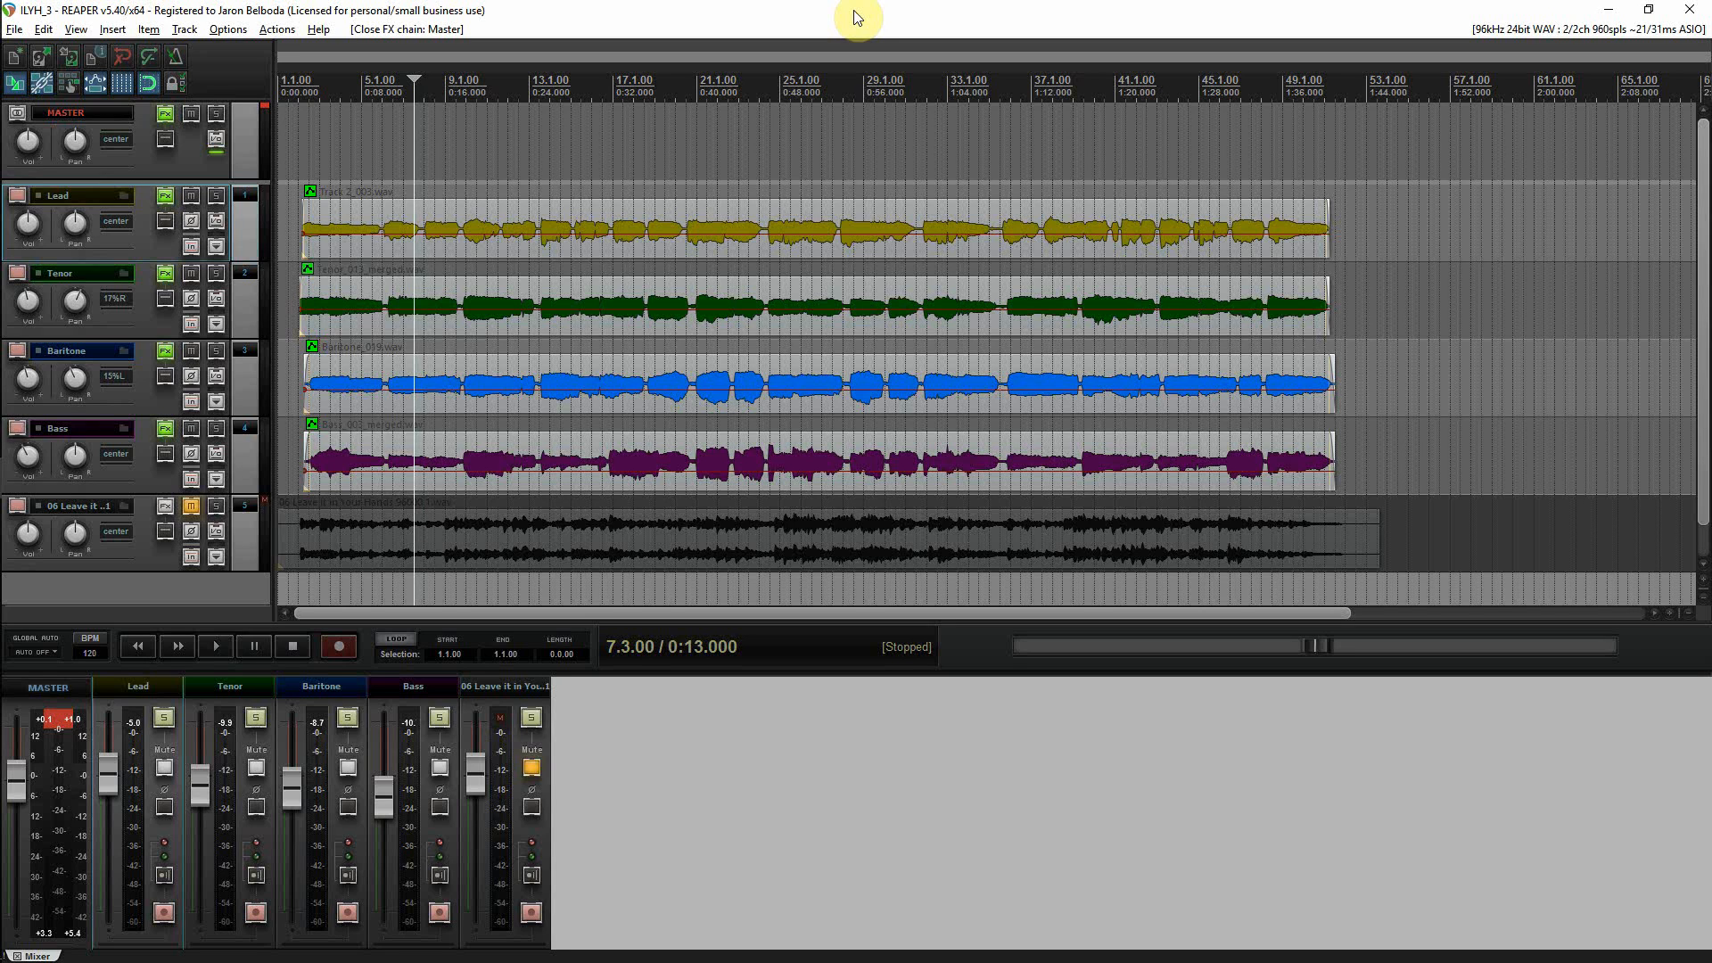
- Return the edit cursor to the project start and place it at 2.1.00, where the vocal clips begin
key("Home")
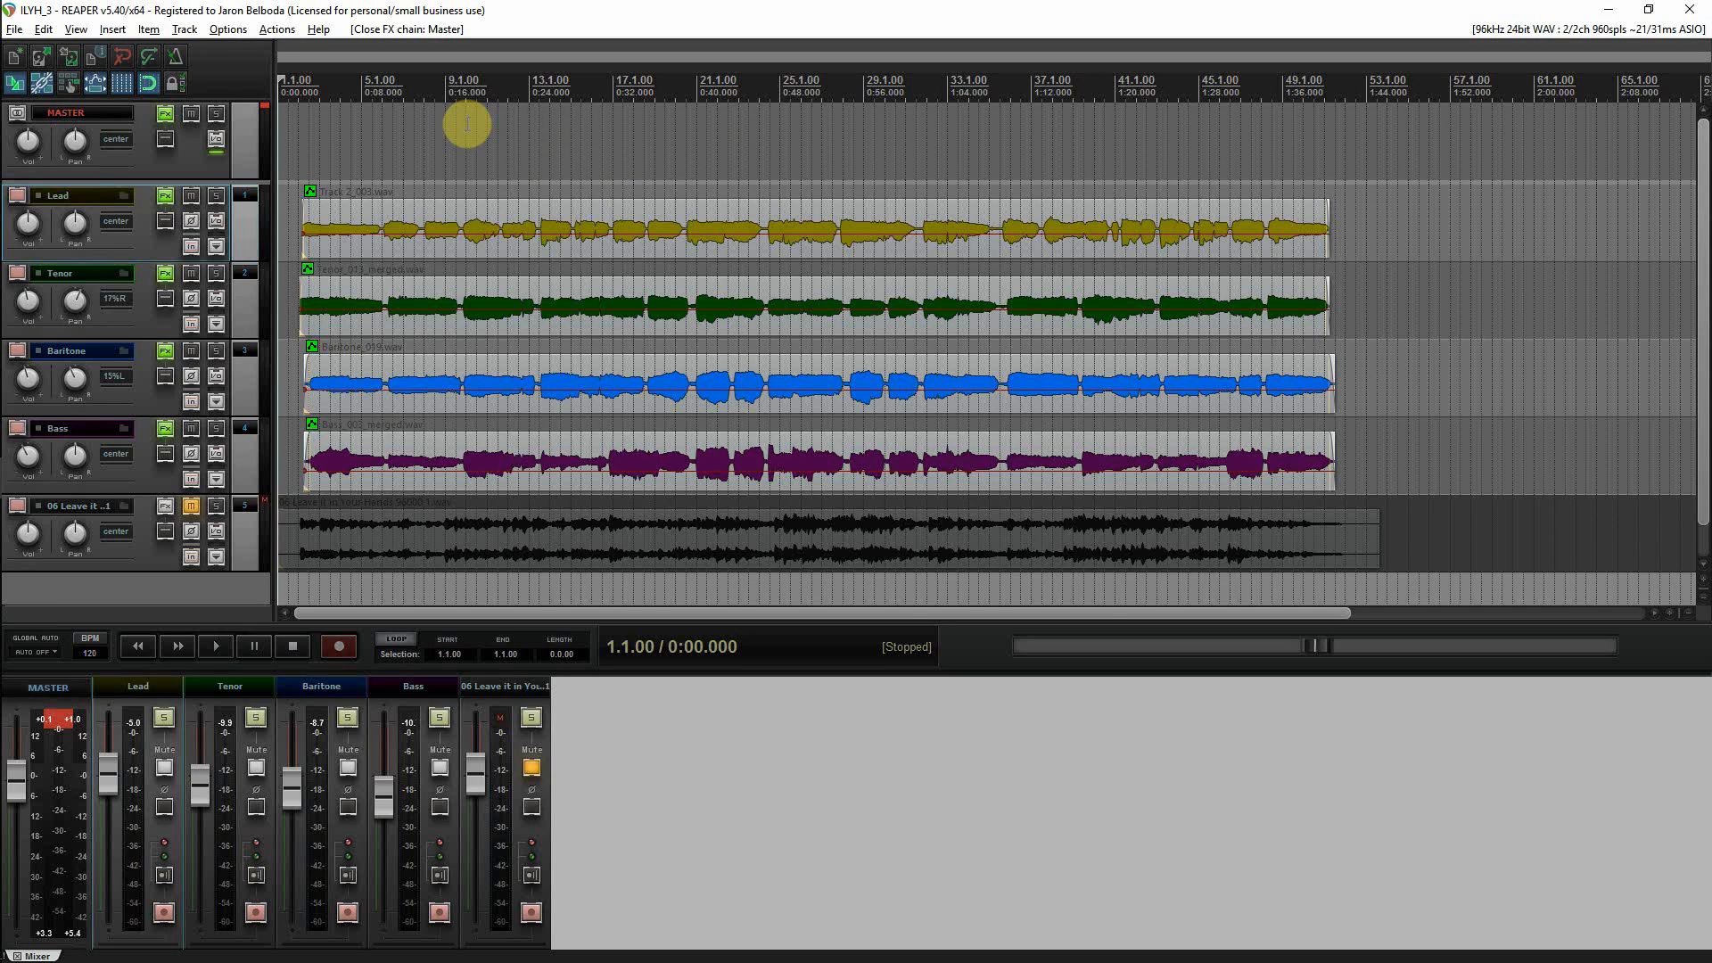
left_click(432, 158)
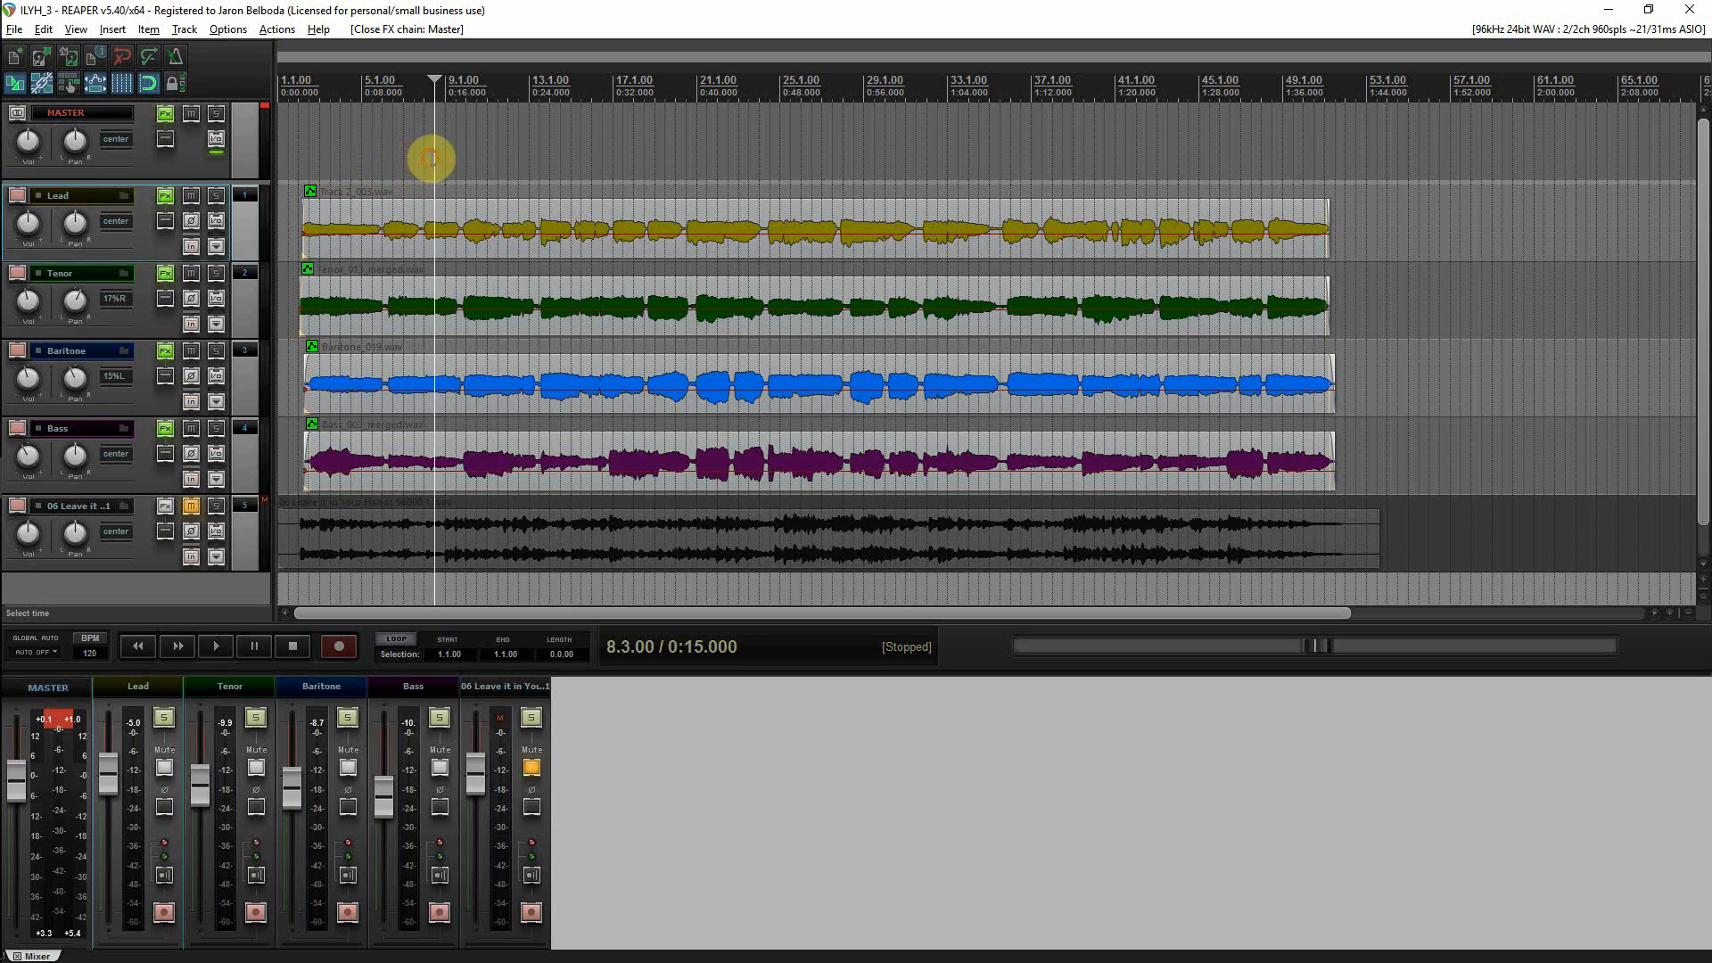
left_click(299, 161)
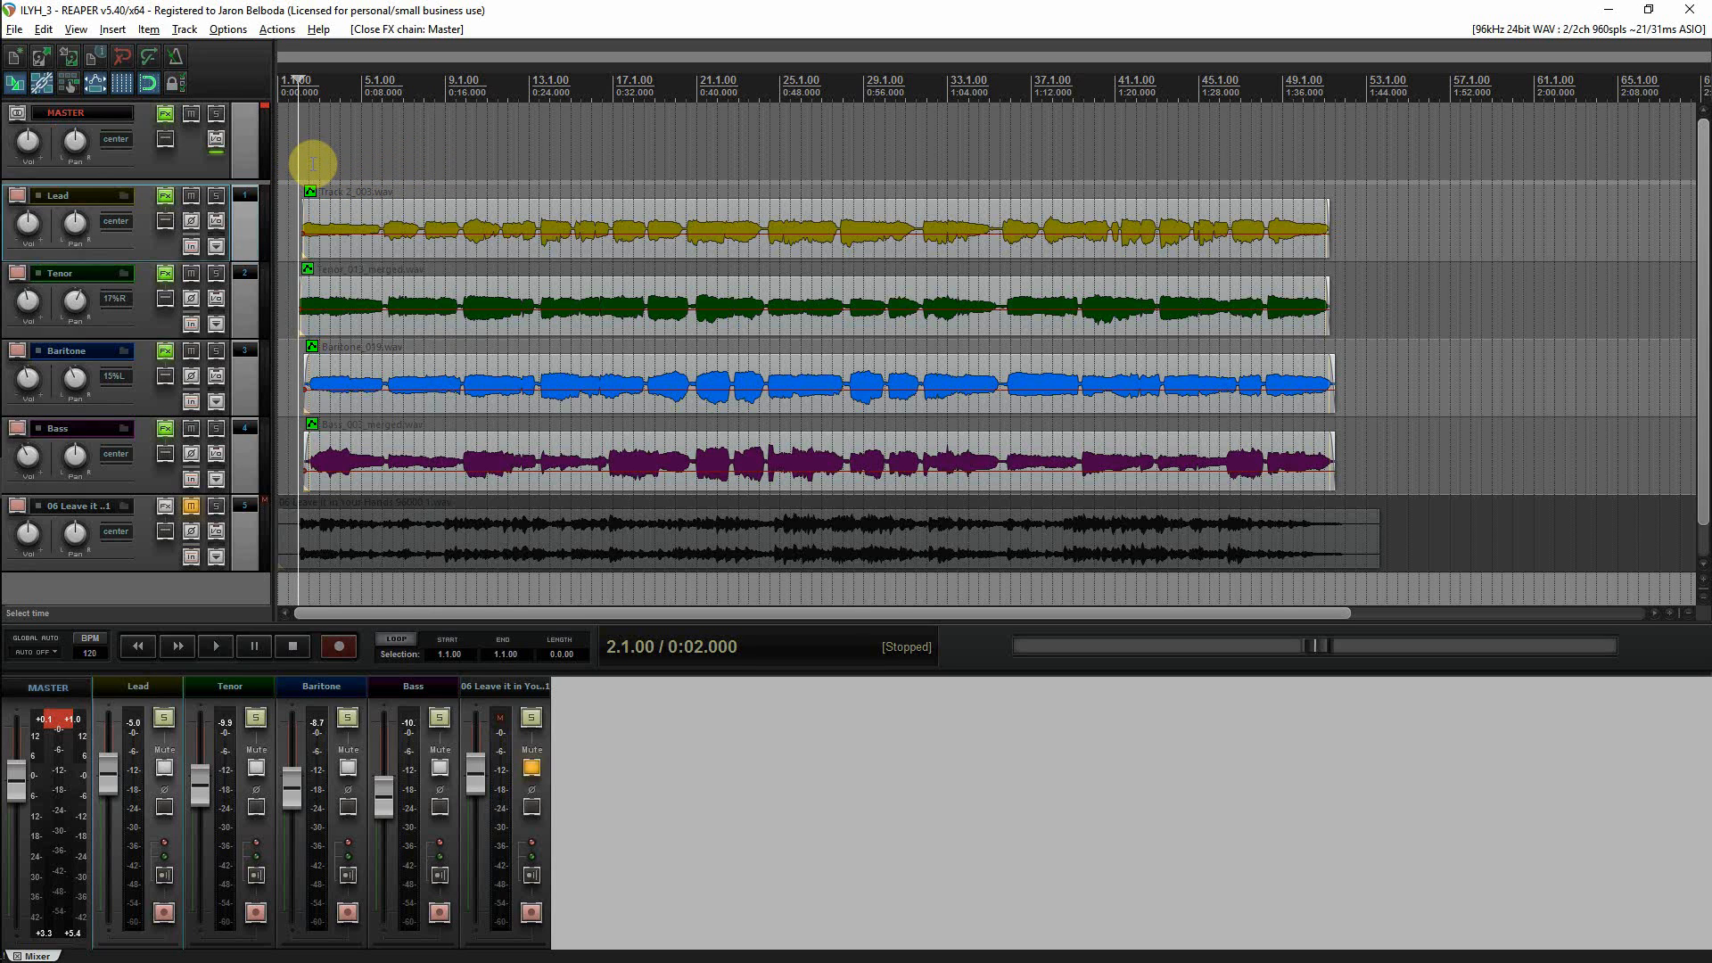
left_click(308, 163)
left_click(300, 161)
- Switch to Adobe Audition and examine the Automatic Pitch Correction settings on the Lead track
key("alt+Tab")
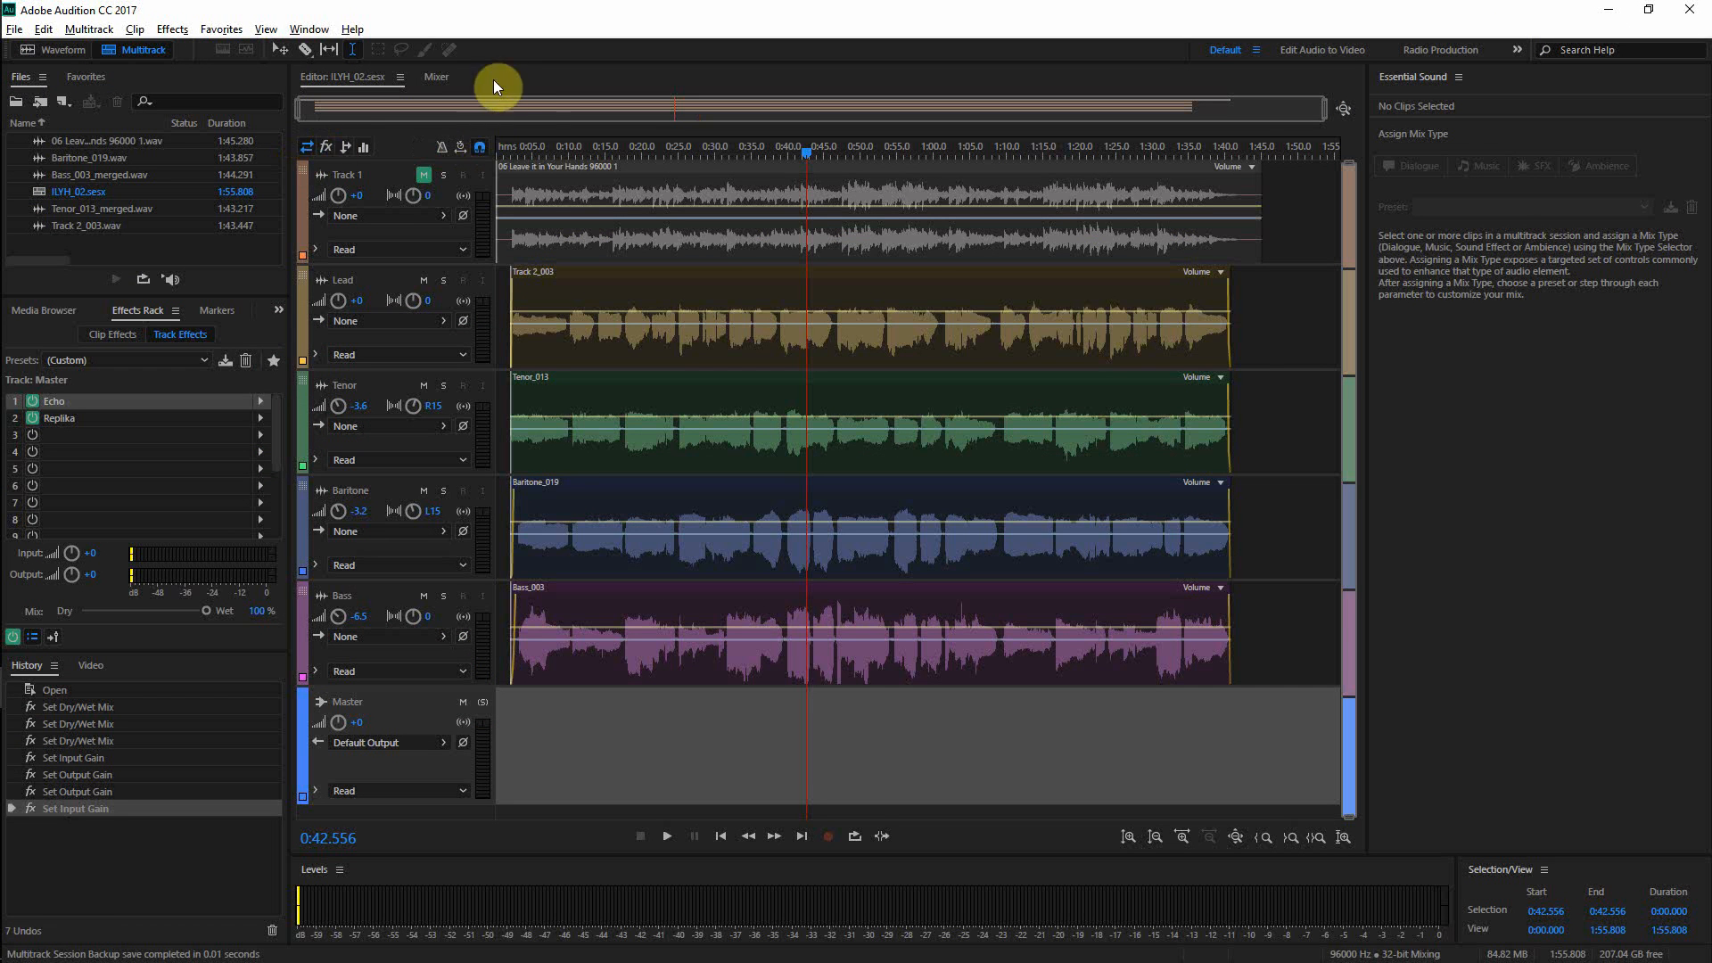
left_click(381, 282)
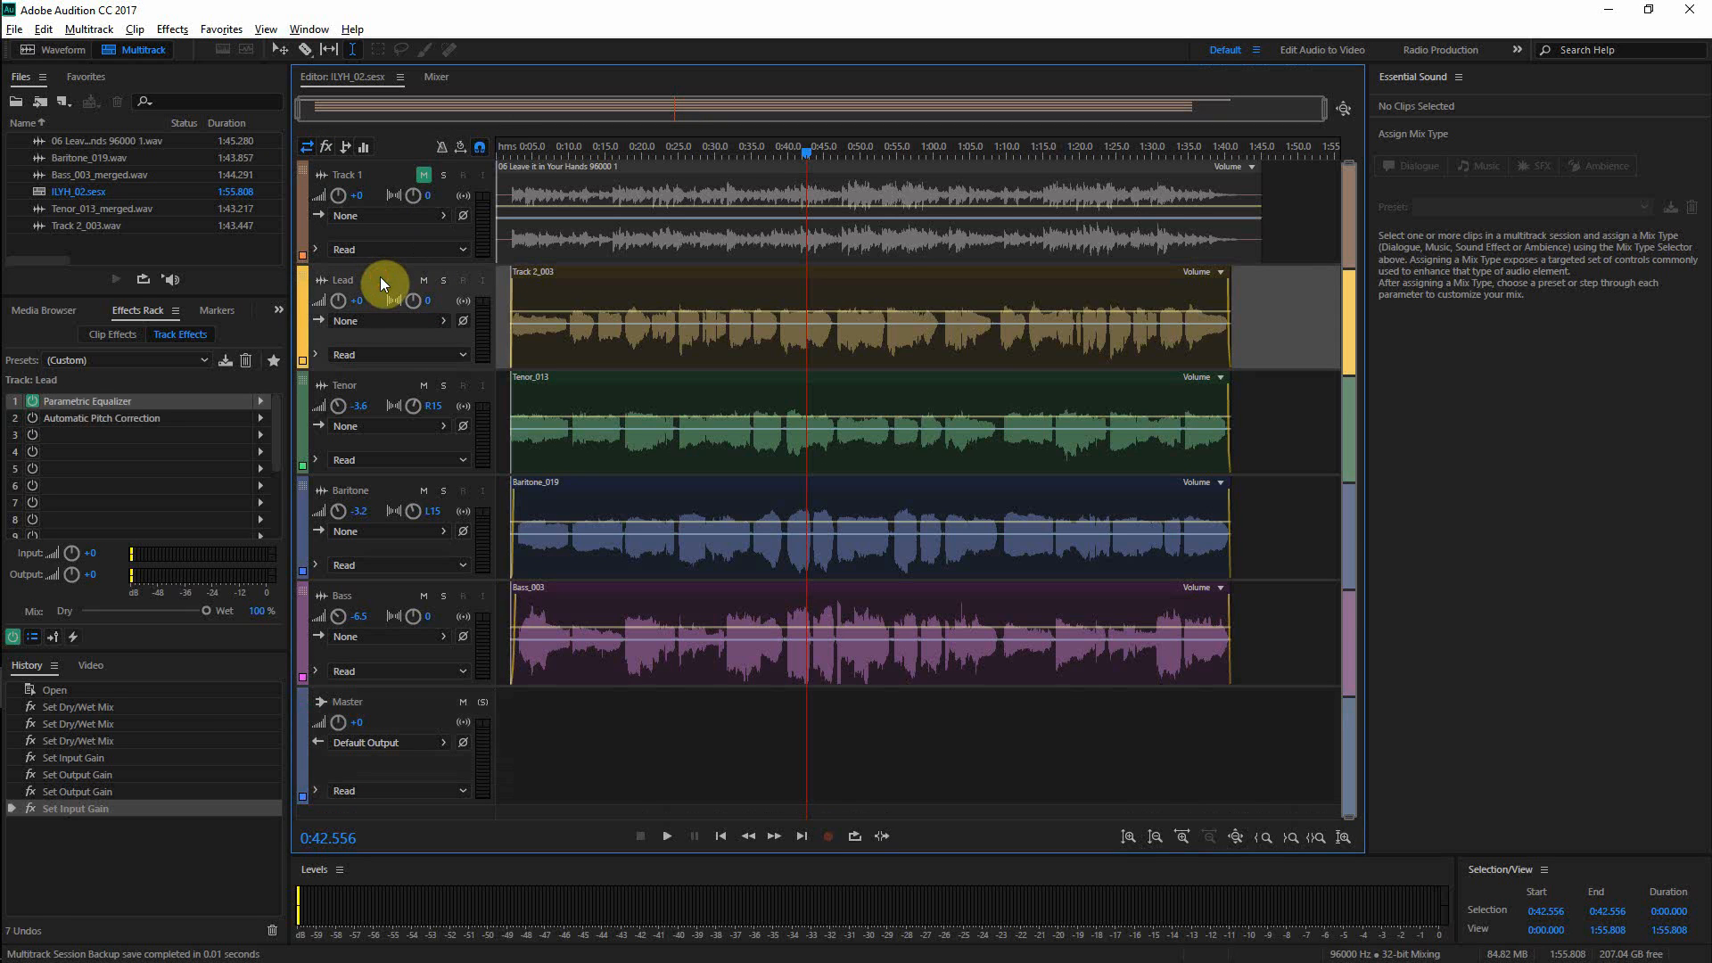
left_click(261, 424)
left_click(337, 435)
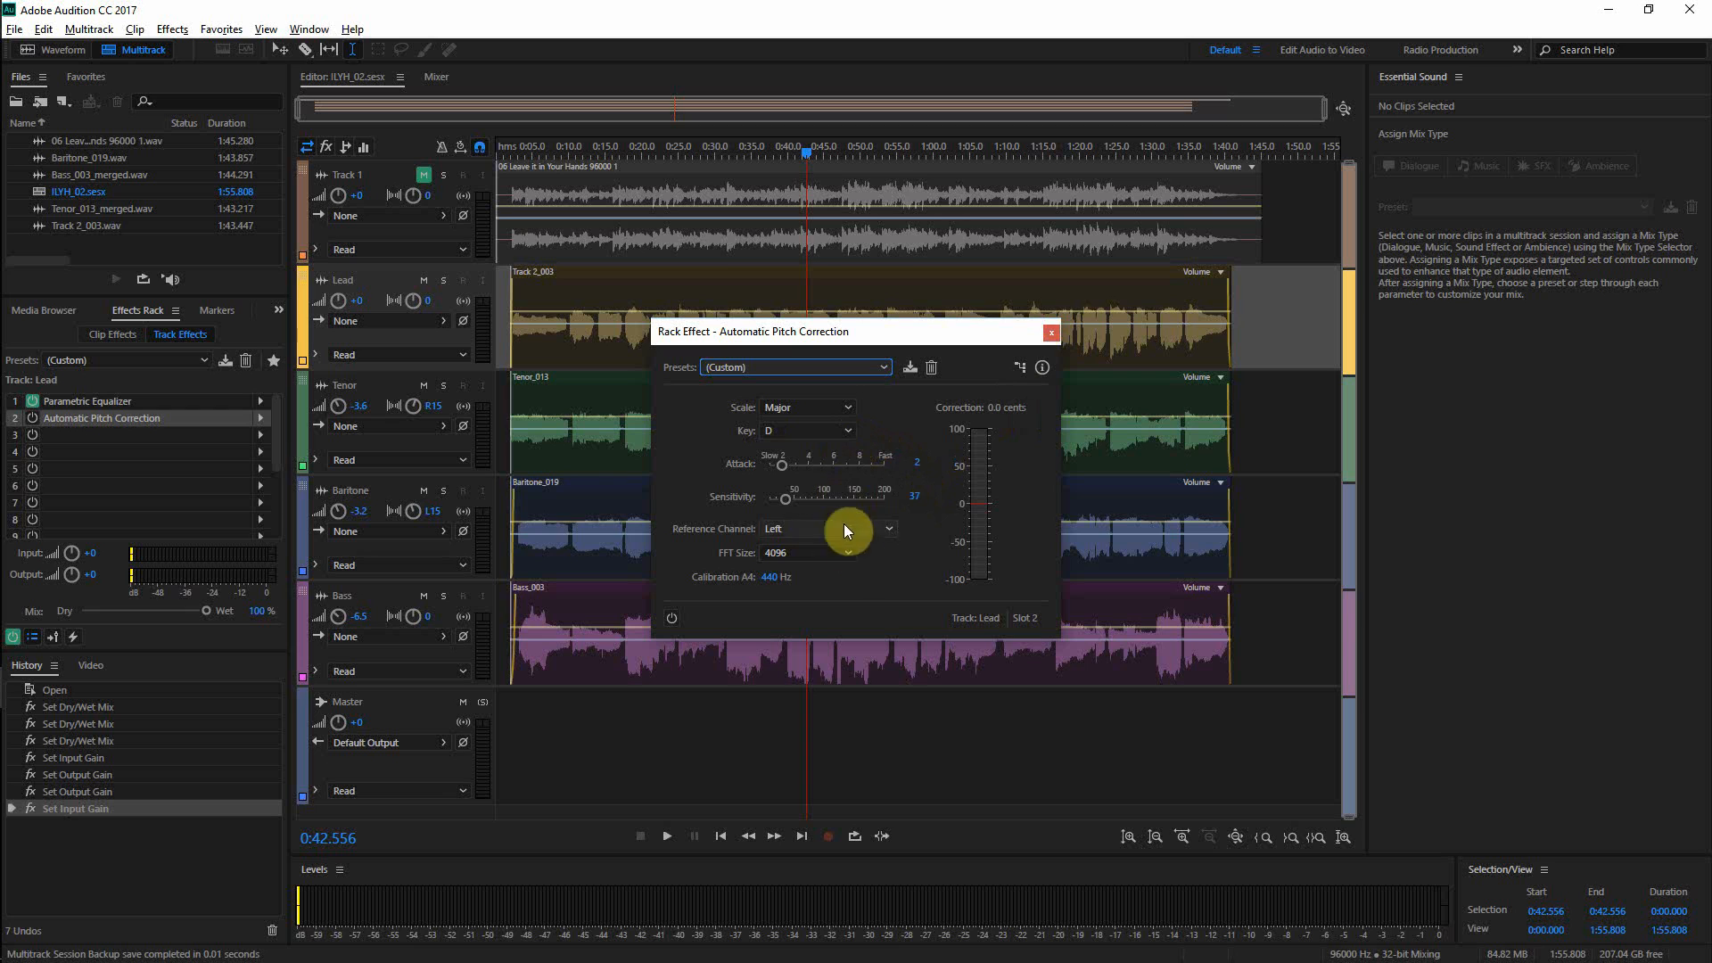
left_click(1049, 335)
- Move the playhead to 1:42.478 near the song's ending, to 0:44.268, and back to the session start
left_click(1244, 332)
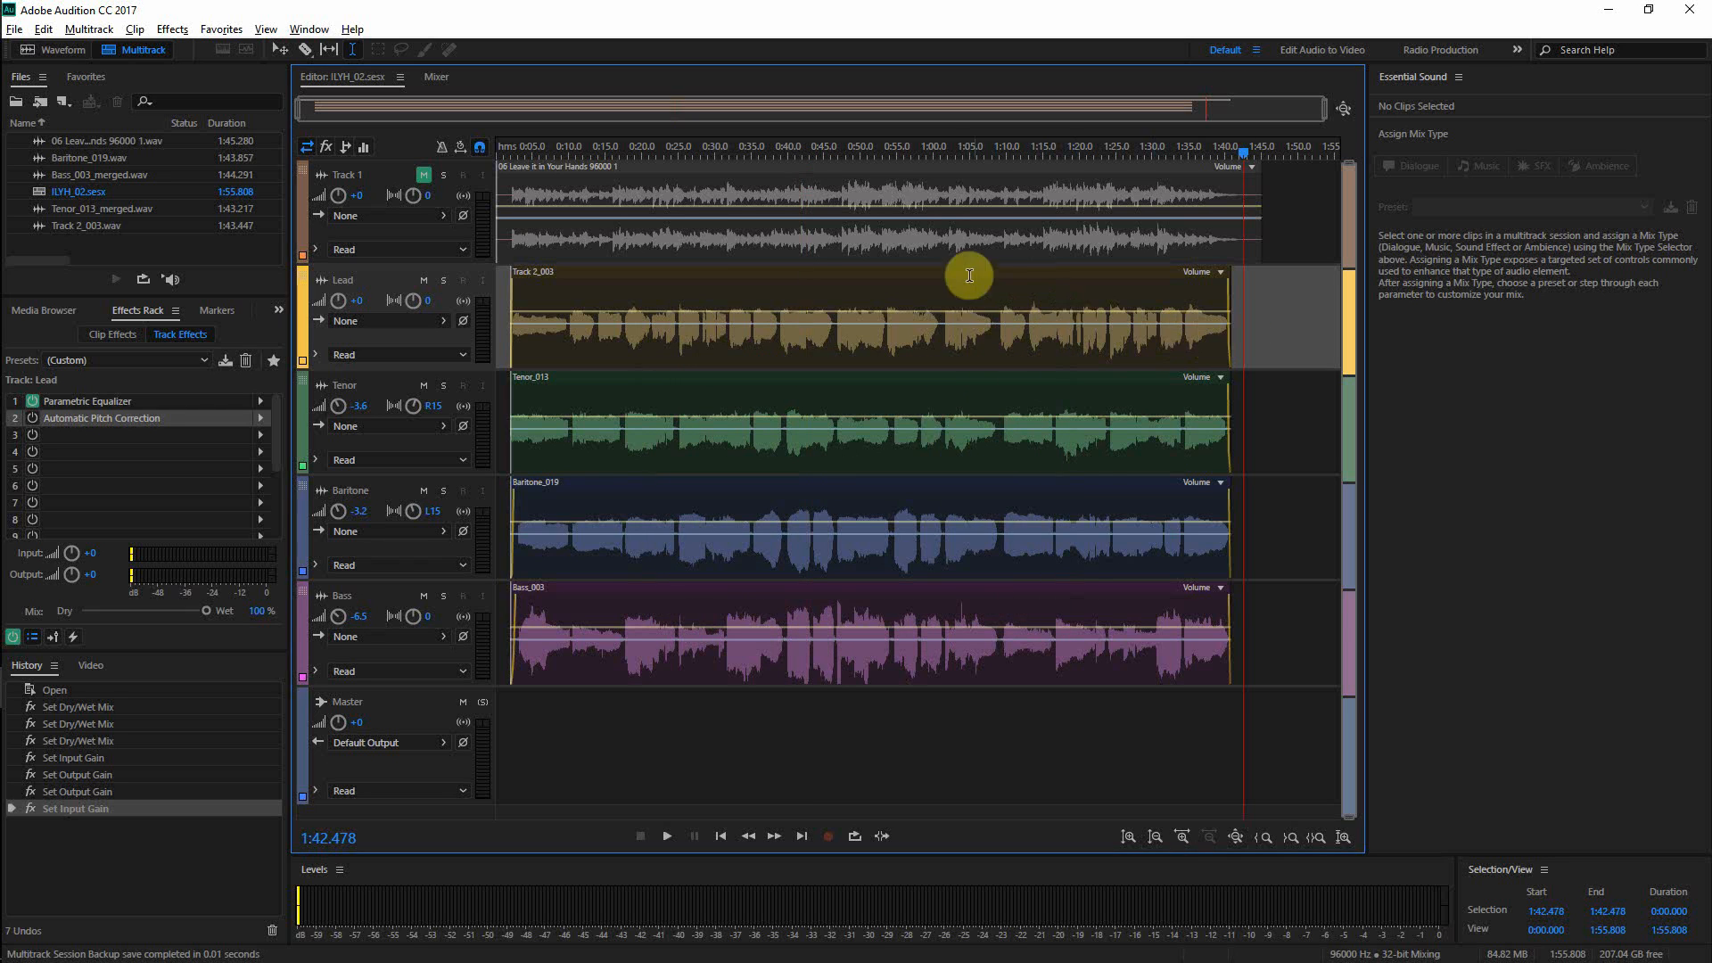
left_click(820, 156)
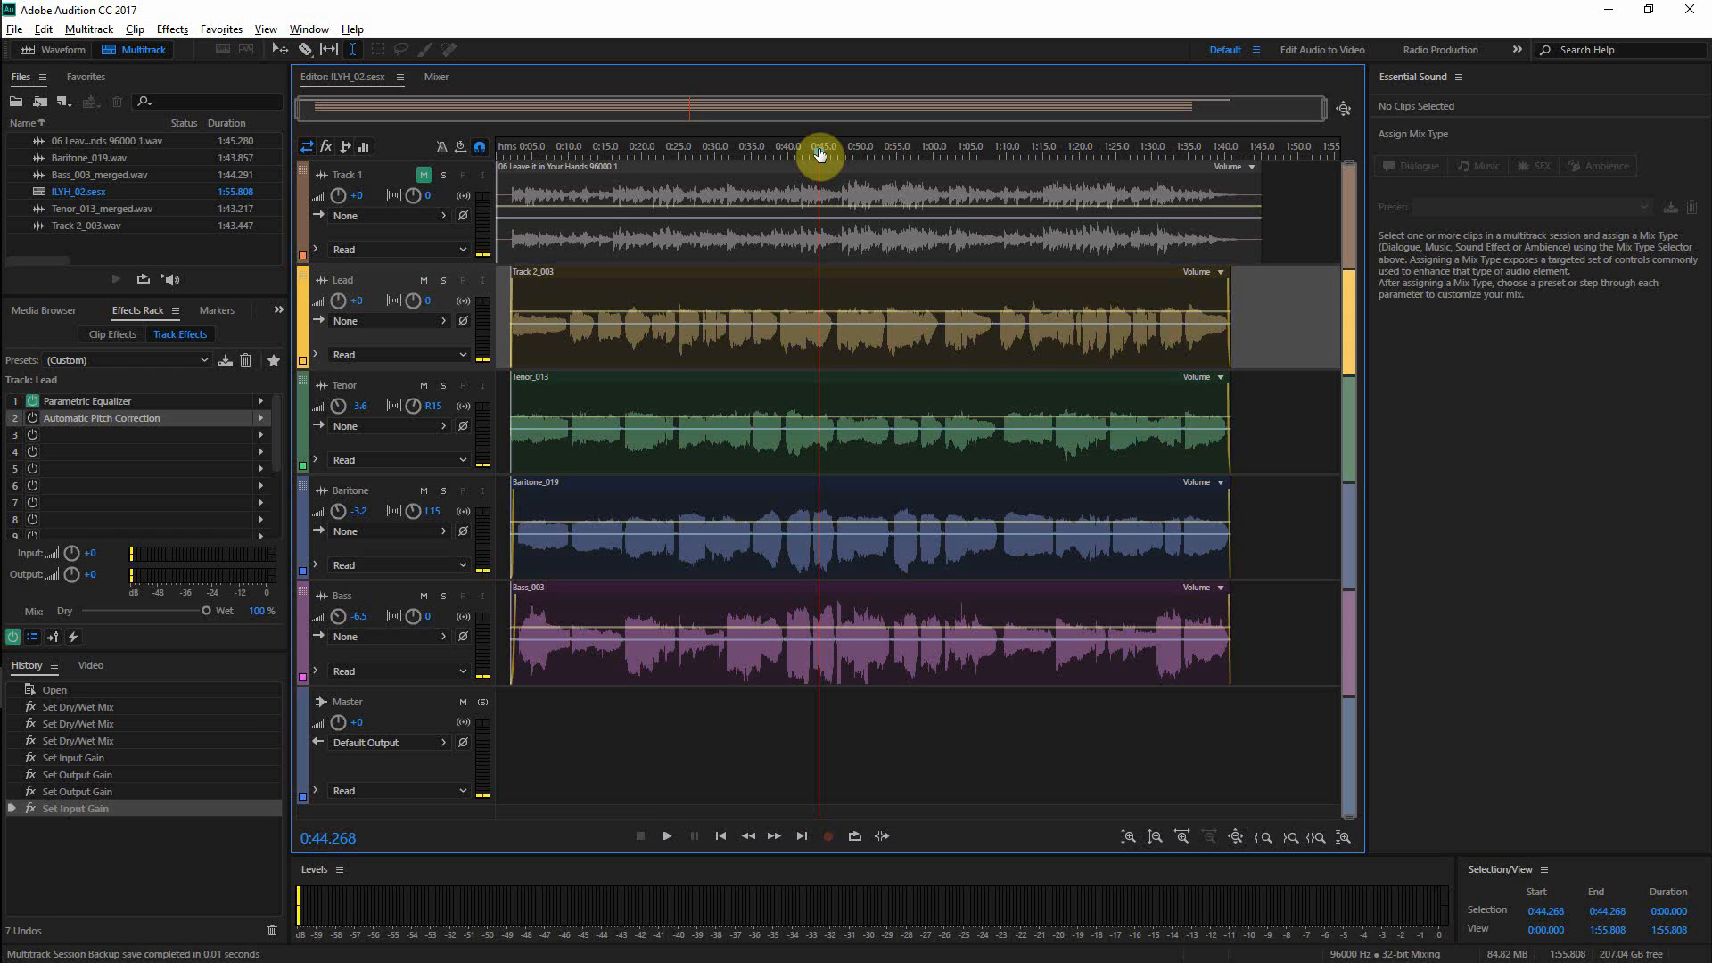
key("Home")
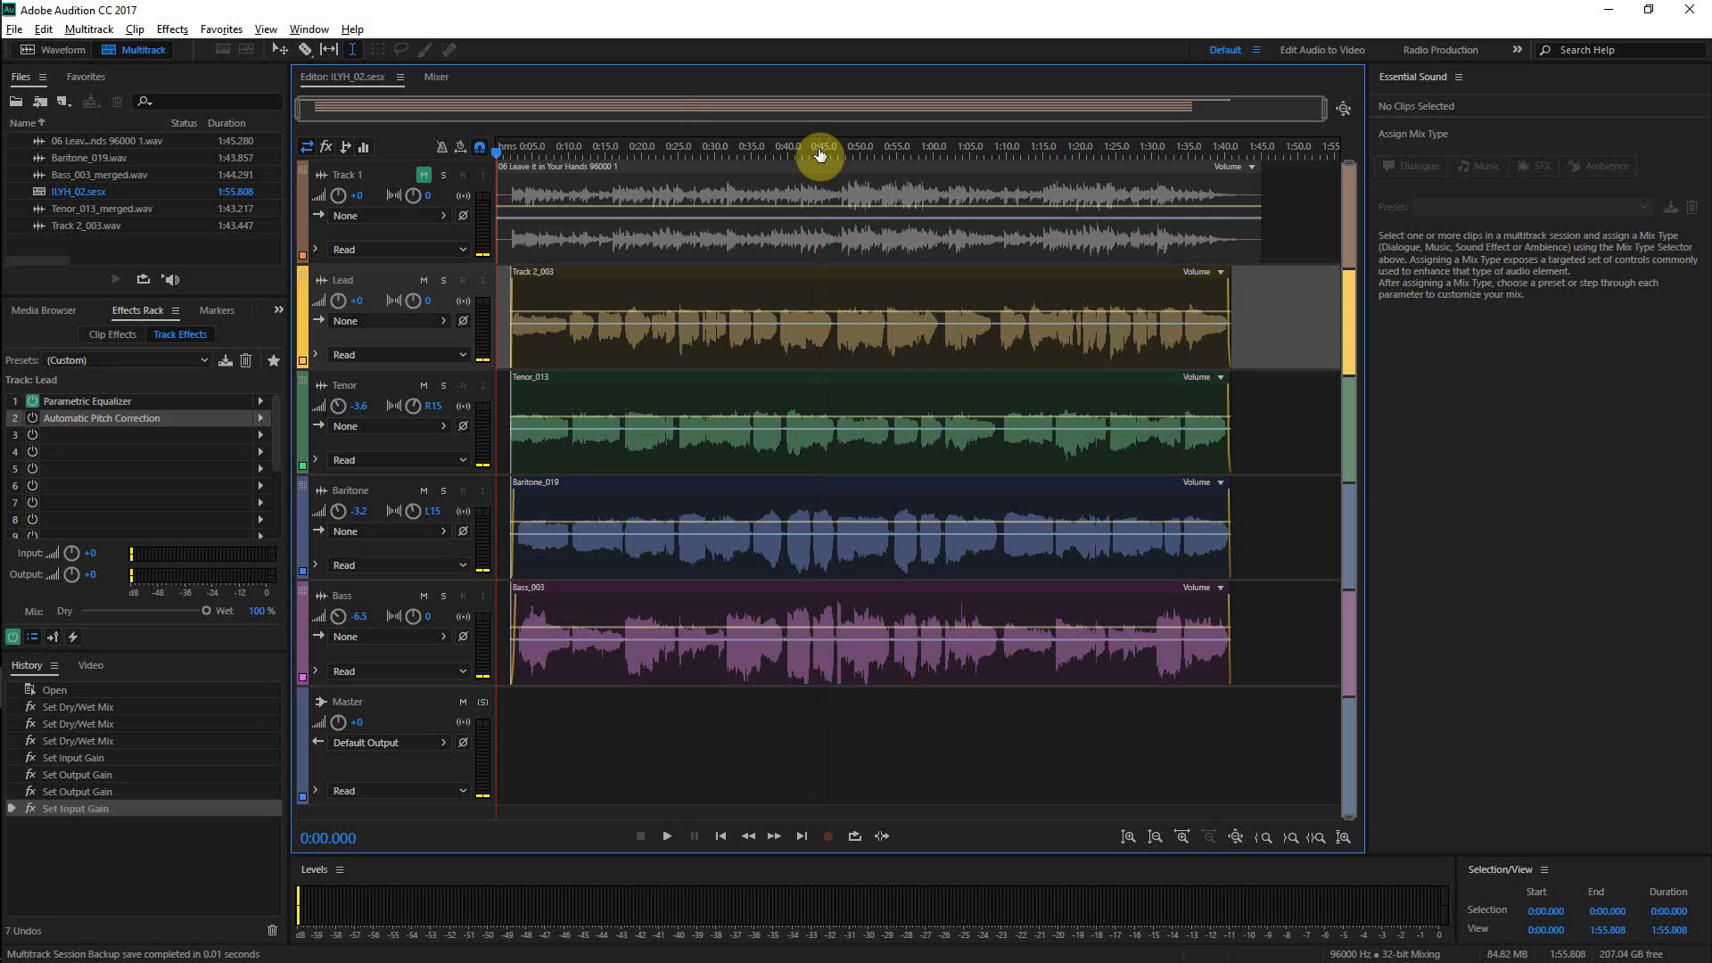